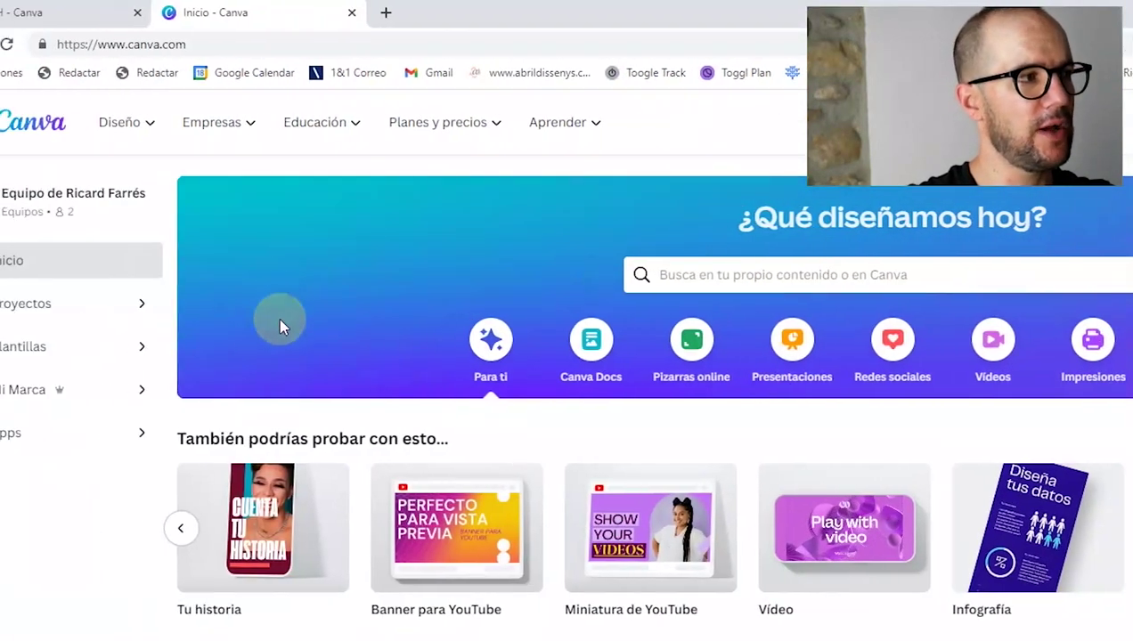
Step: Open the "El texto del párrafo" Instagram post design from the BRUCH project folder
click(202, 319)
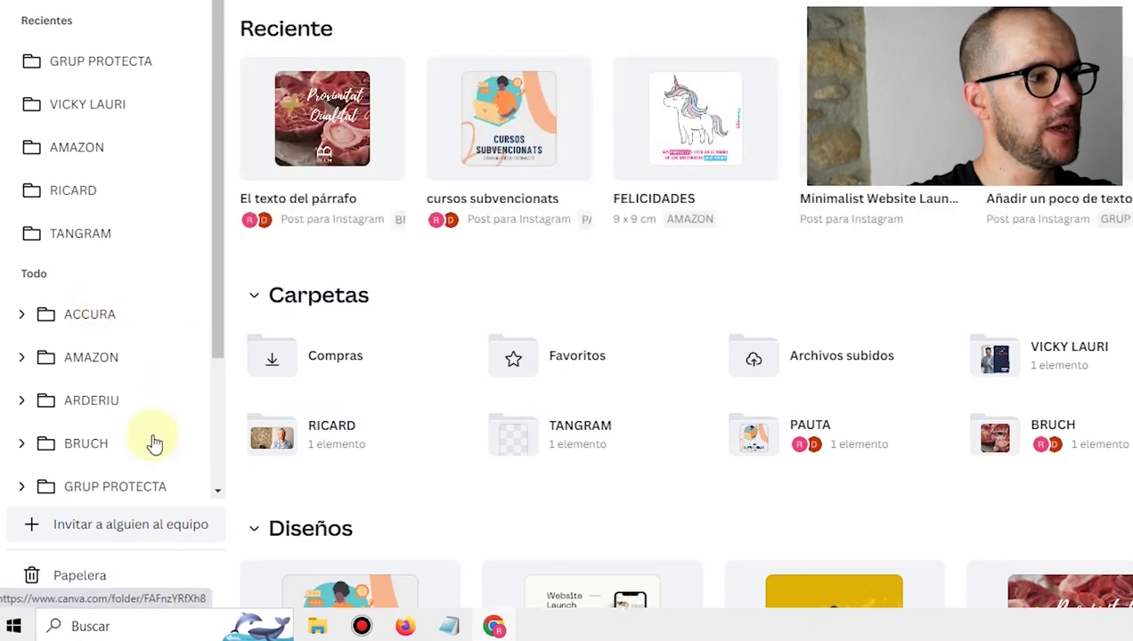
click(102, 459)
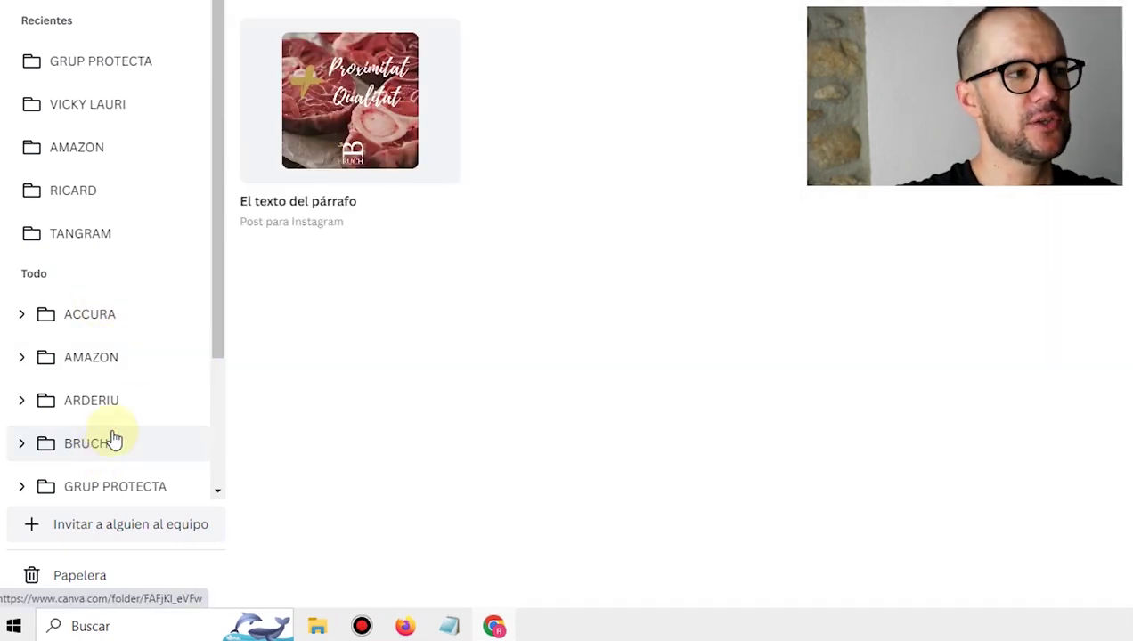
click(313, 140)
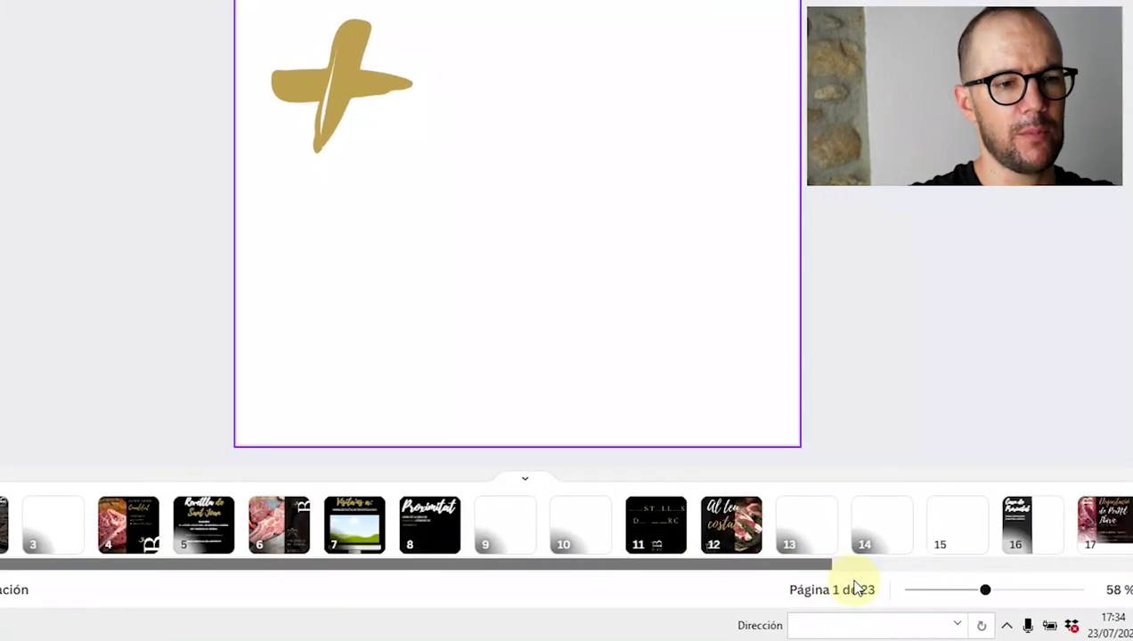
Step: On page 21, shift the gold "Obert" heading slightly within the dark band, below the two-line text
scroll(1132, 579, down, 5)
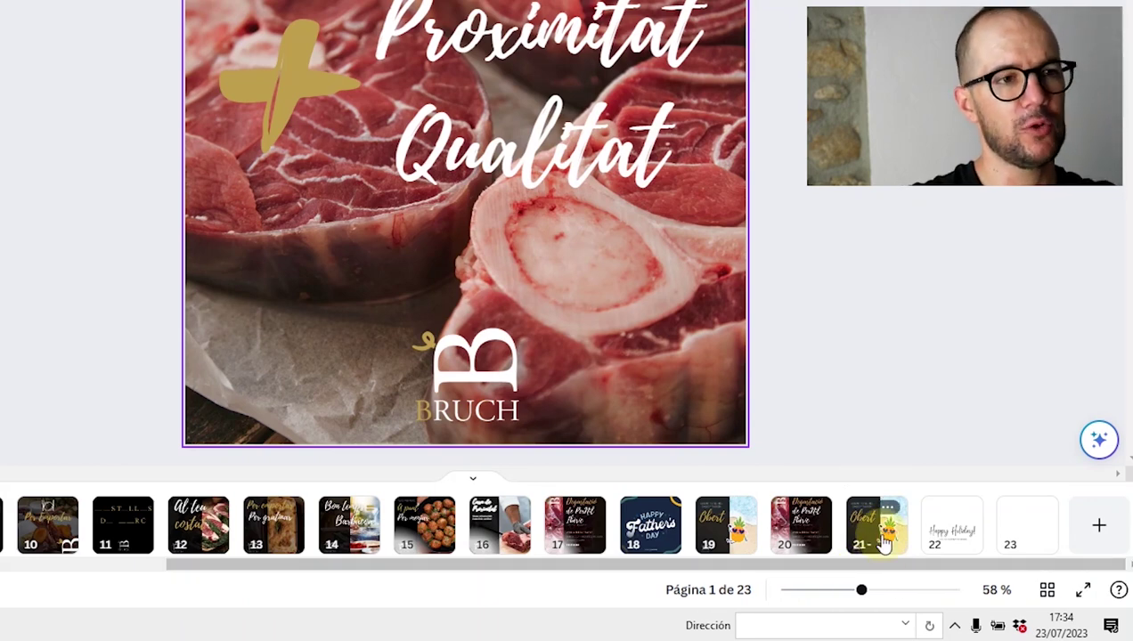
click(884, 543)
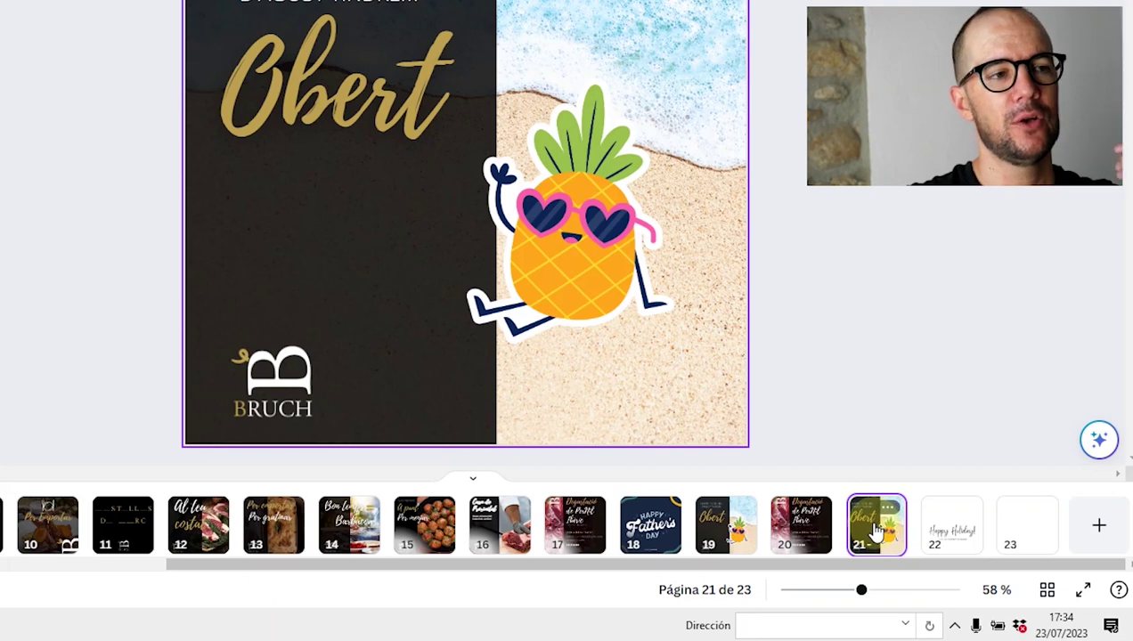
click(862, 495)
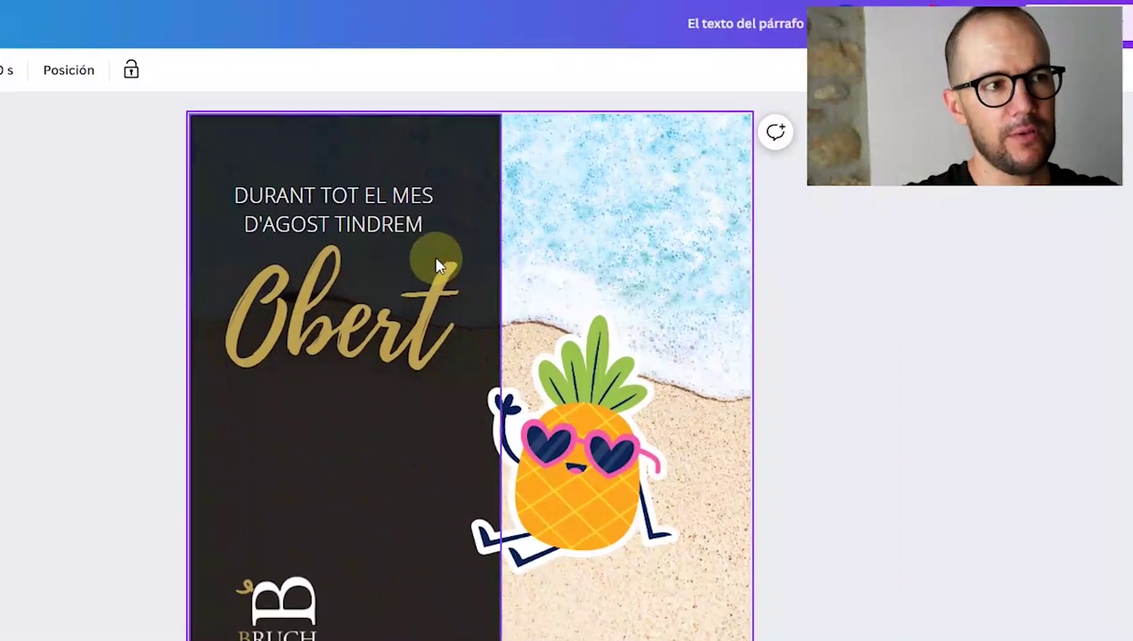
click(413, 323)
drag(416, 349, 411, 355)
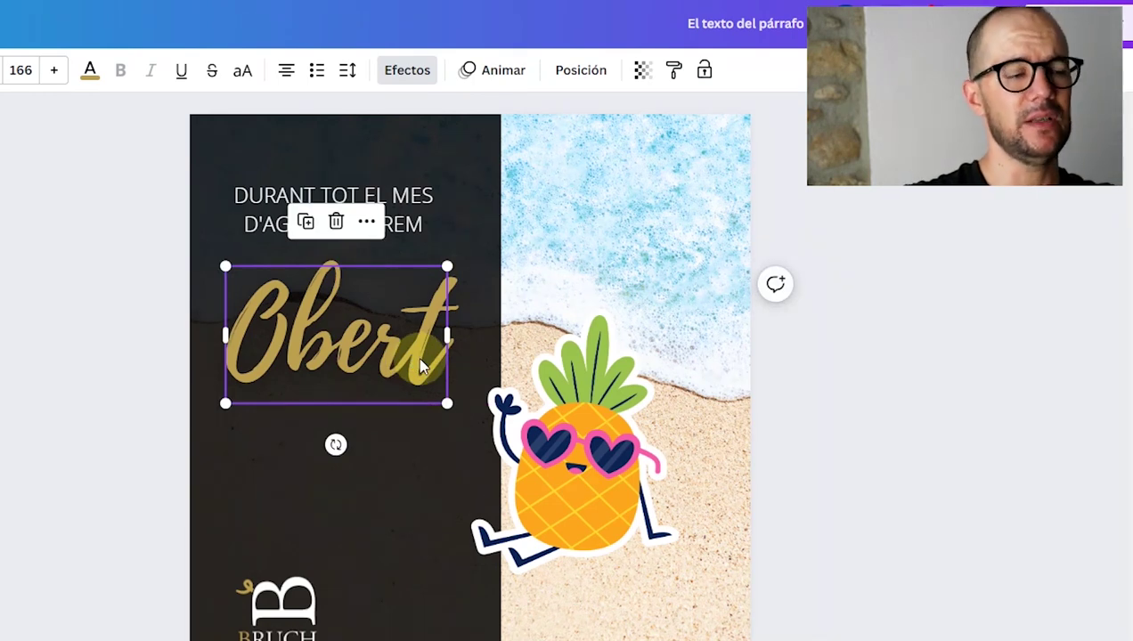
drag(409, 349, 429, 341)
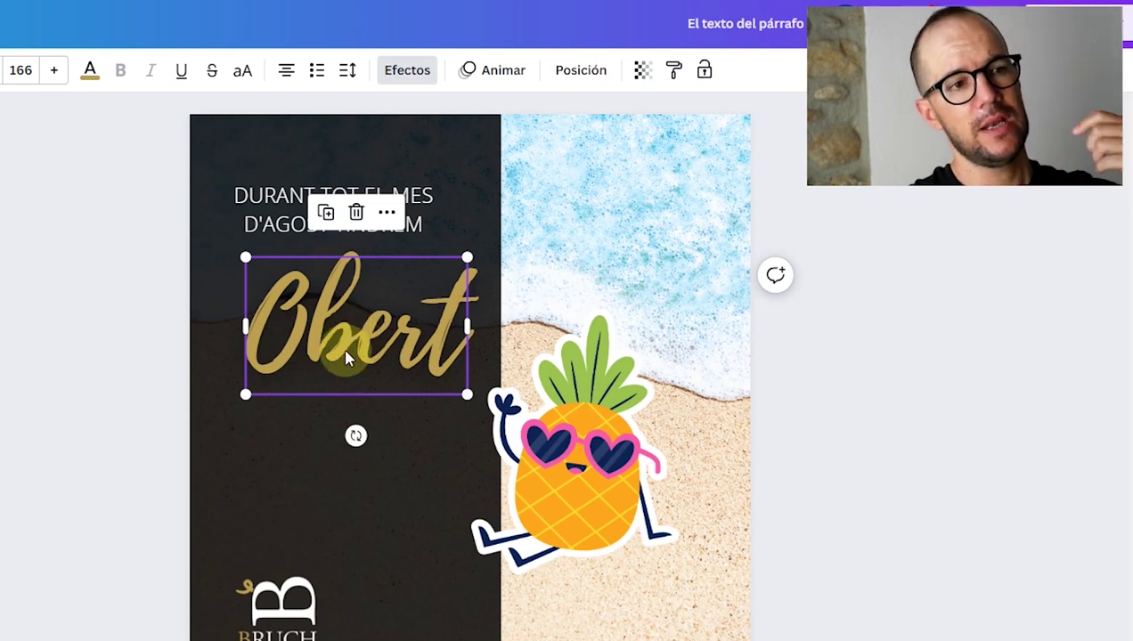
drag(375, 340, 366, 338)
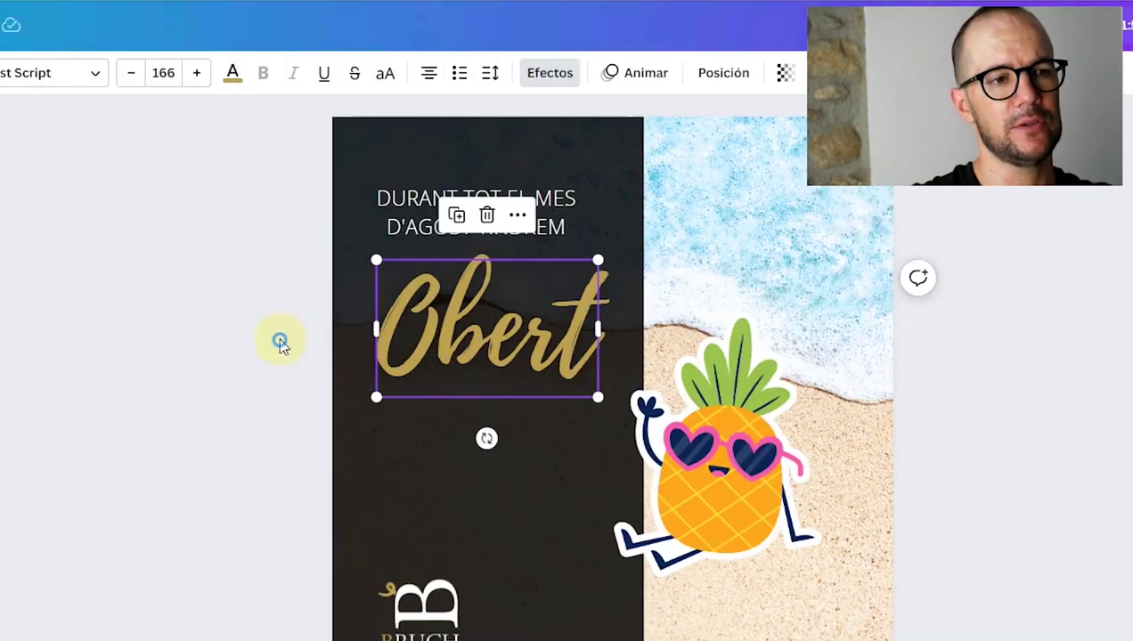
click(632, 329)
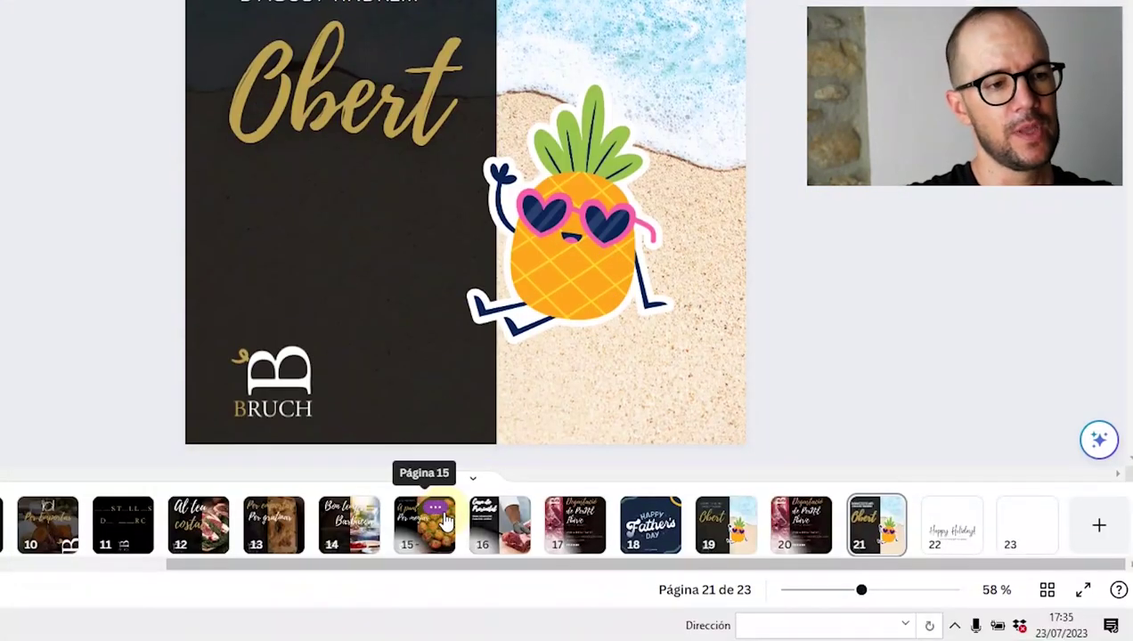
Step: Examine the shared layout of dark band, script headings and BRUCH logo on pages 15, 14, 13, 12 and 9
click(445, 521)
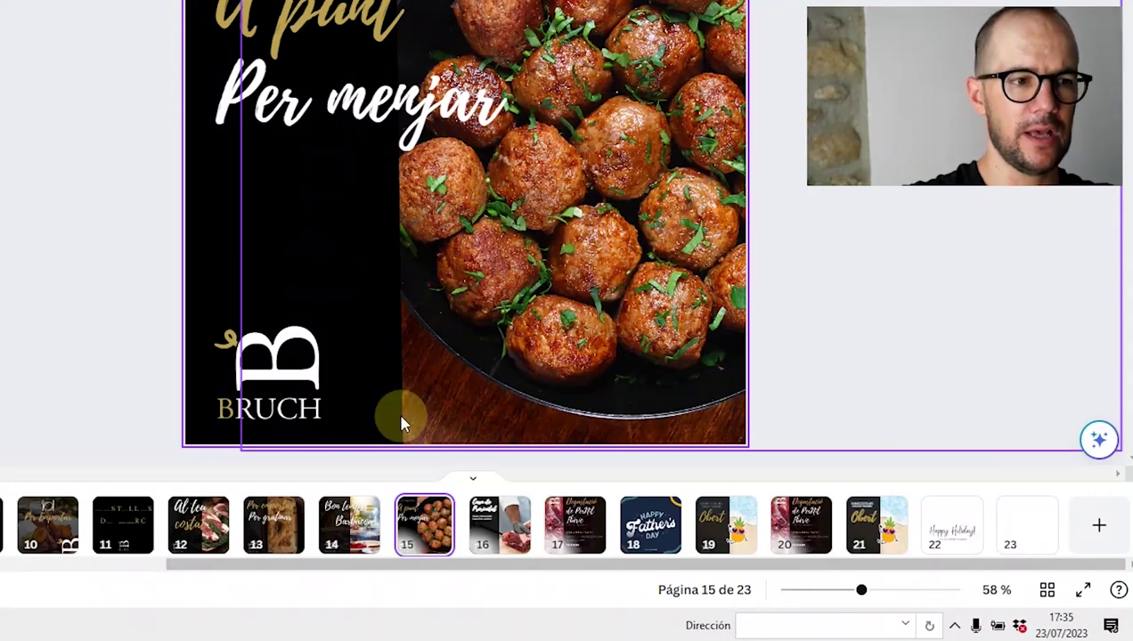
click(351, 539)
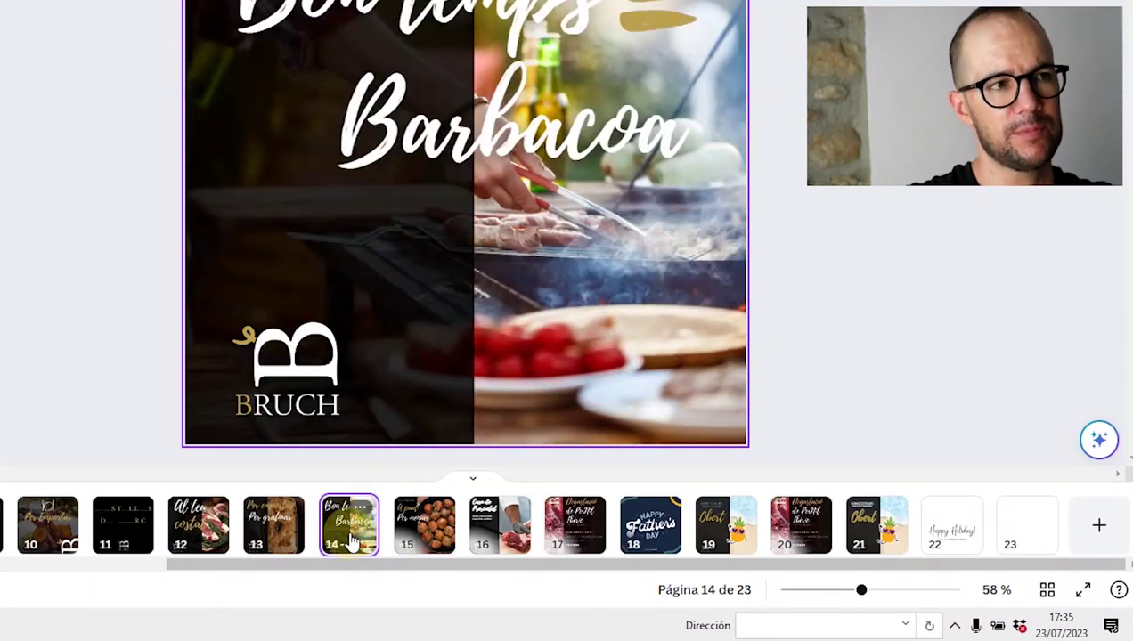
click(287, 531)
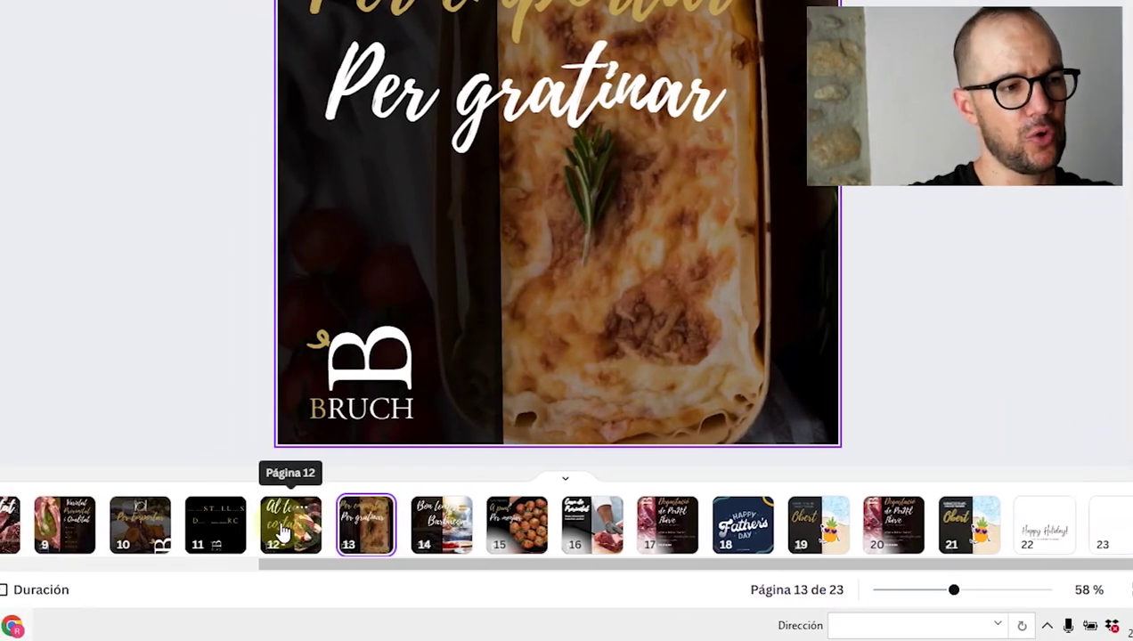
click(197, 532)
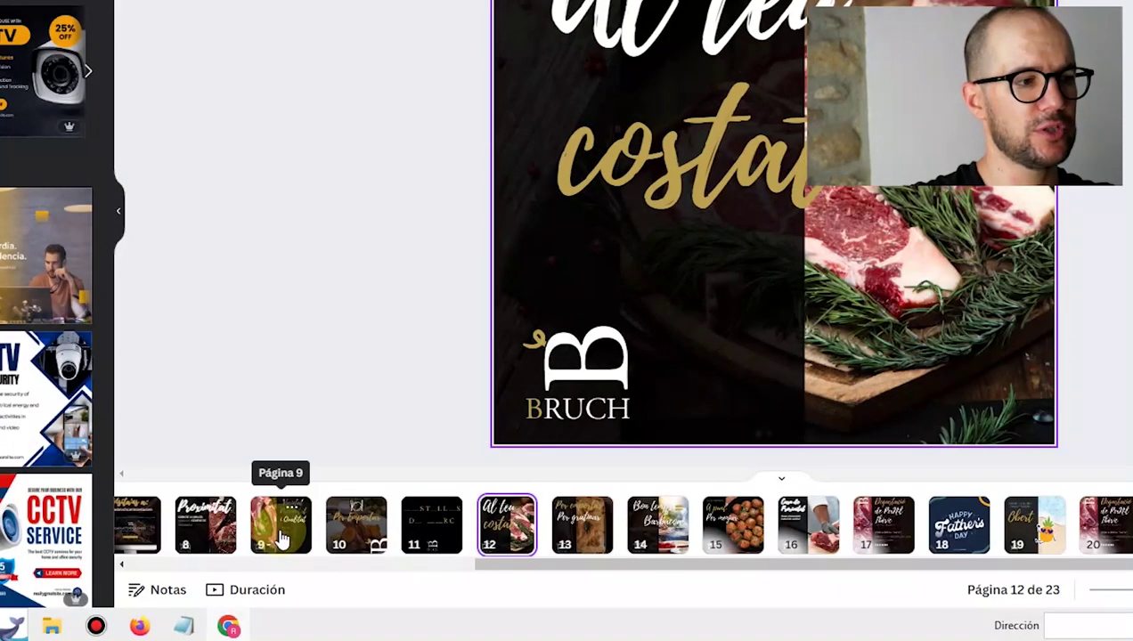
click(63, 538)
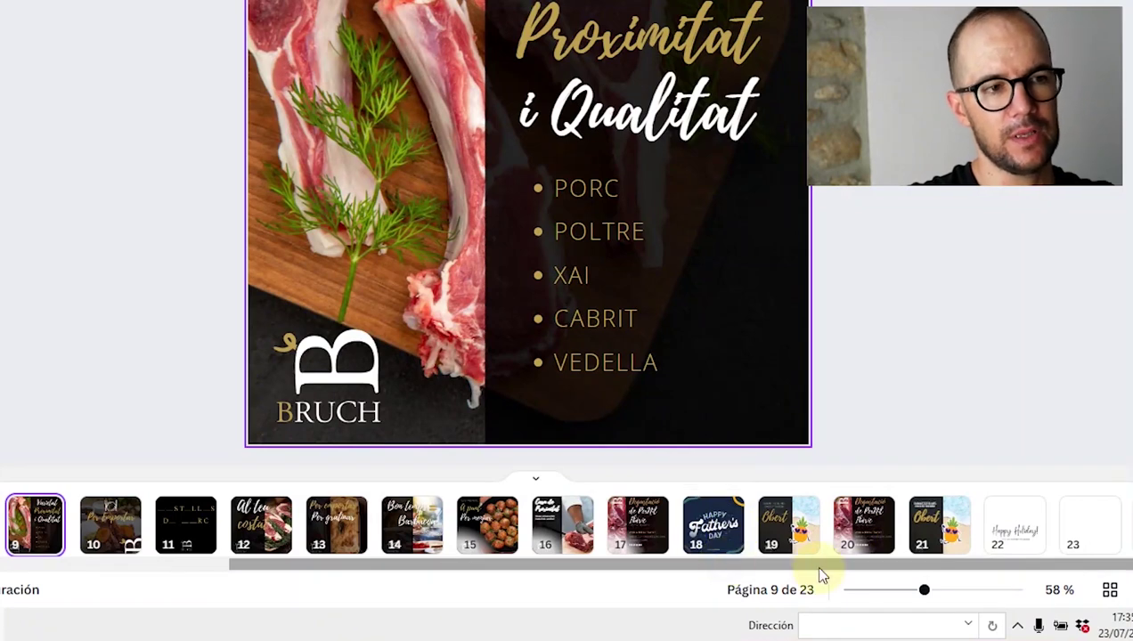
Step: Examine how the headings and supporting text are placed on page 20 and on page 19
drag(820, 571, 536, 588)
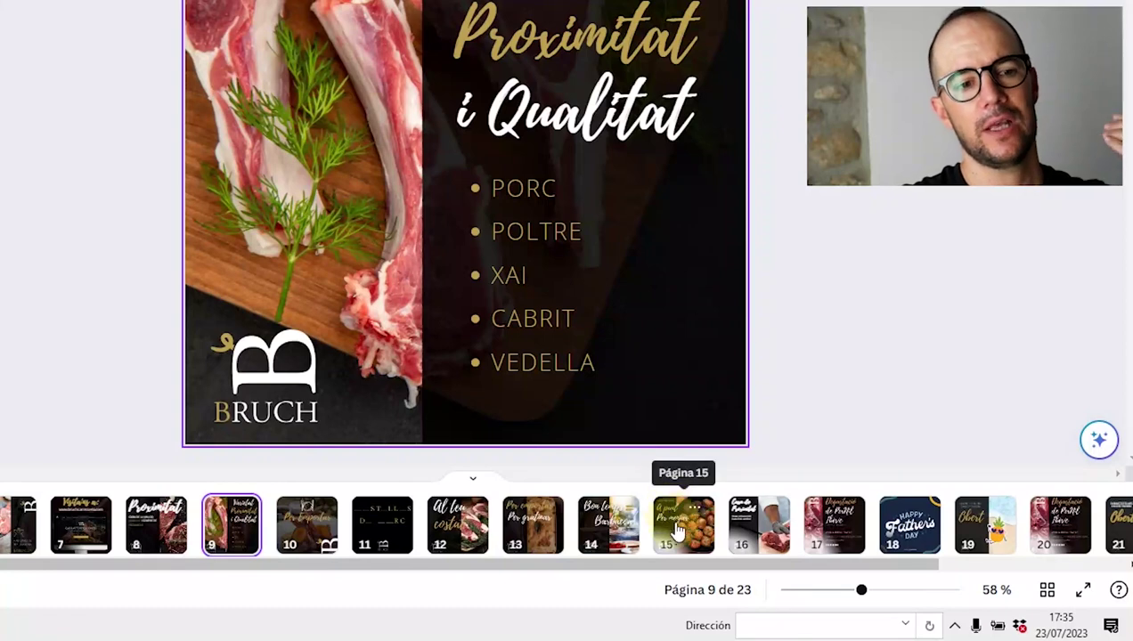
click(664, 569)
drag(777, 566, 887, 565)
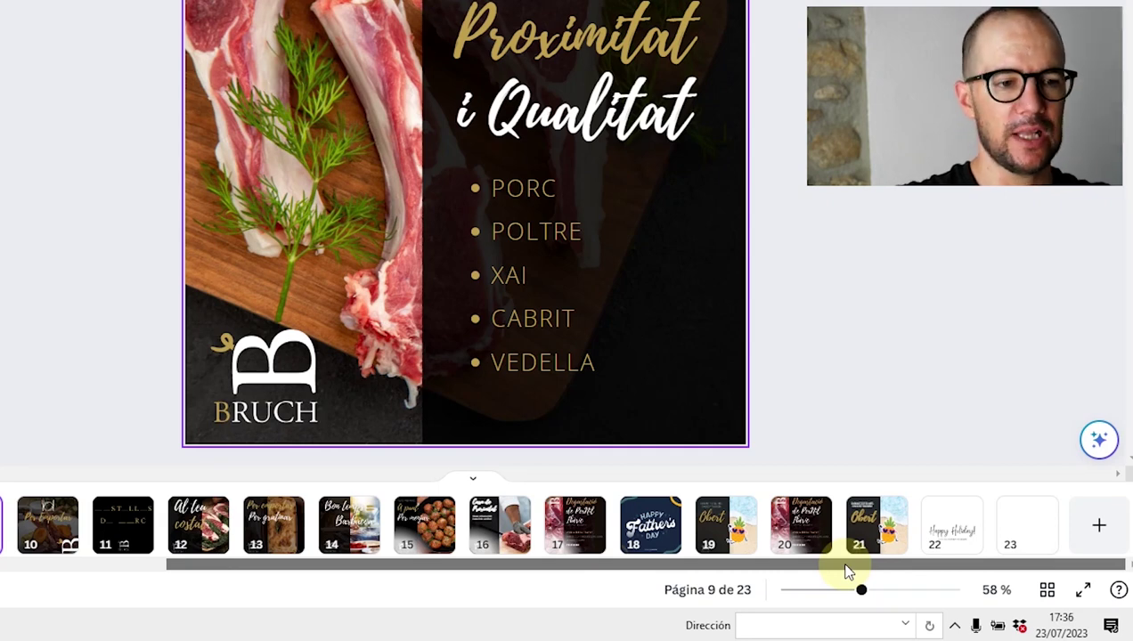
click(812, 532)
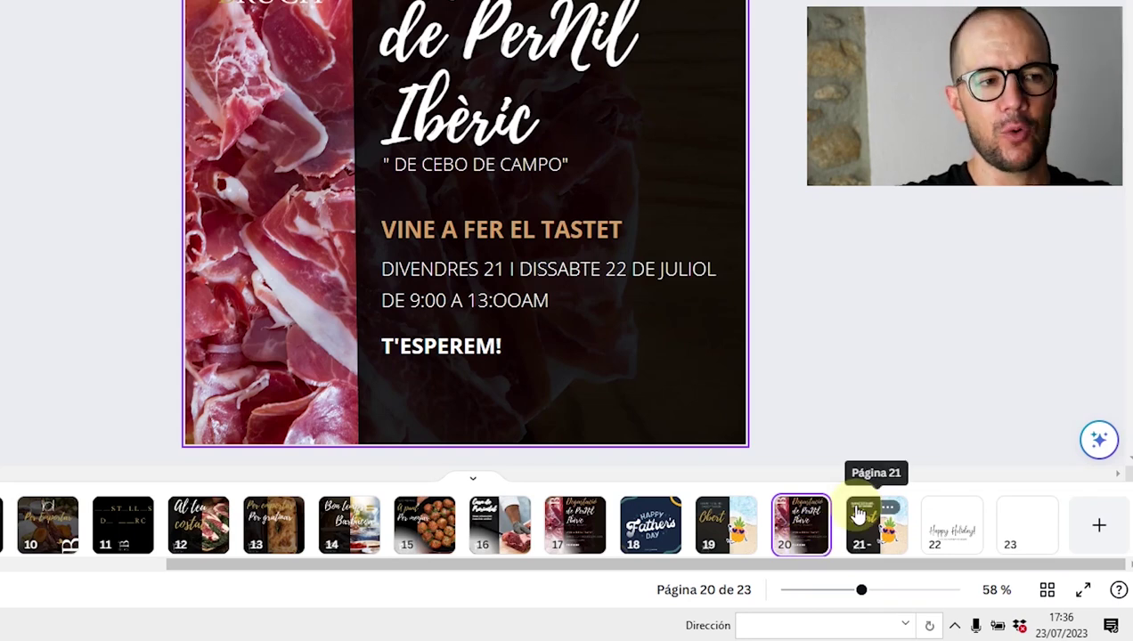
click(627, 21)
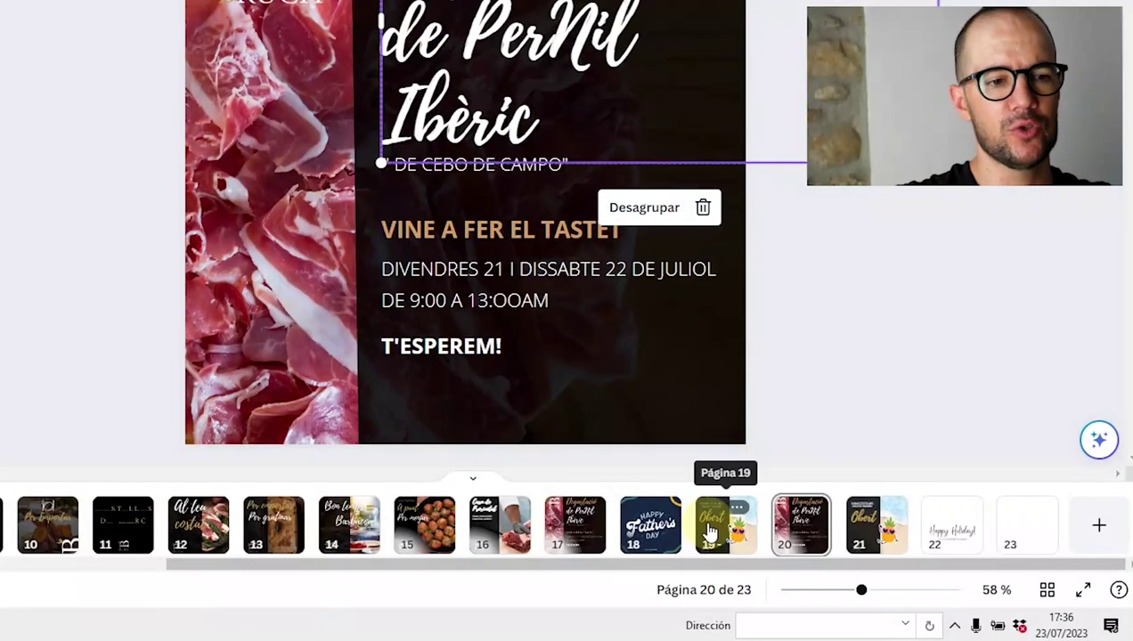
click(710, 531)
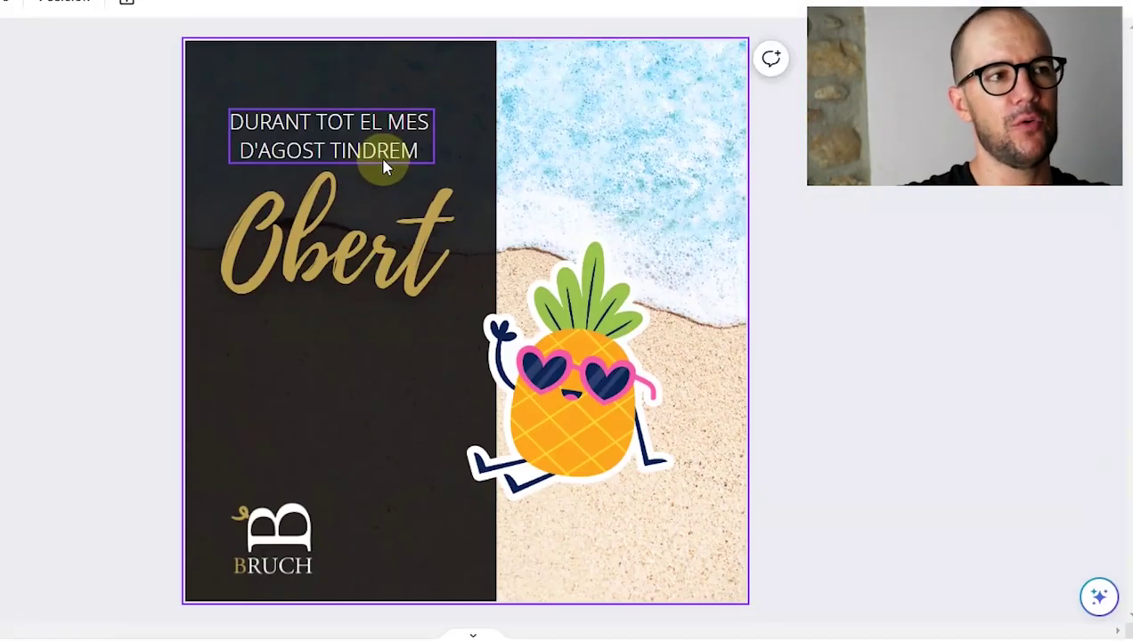
click(385, 43)
click(299, 297)
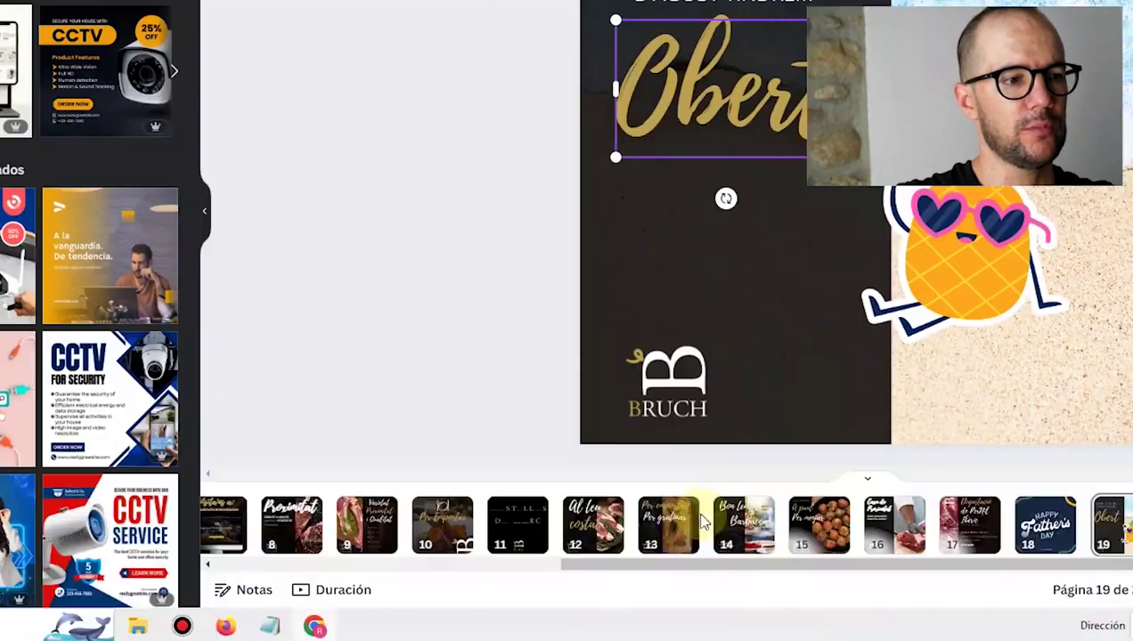
Step: Compare the placement of text and logo on pages 13, 5, 6, 16, 14 and 15
click(670, 550)
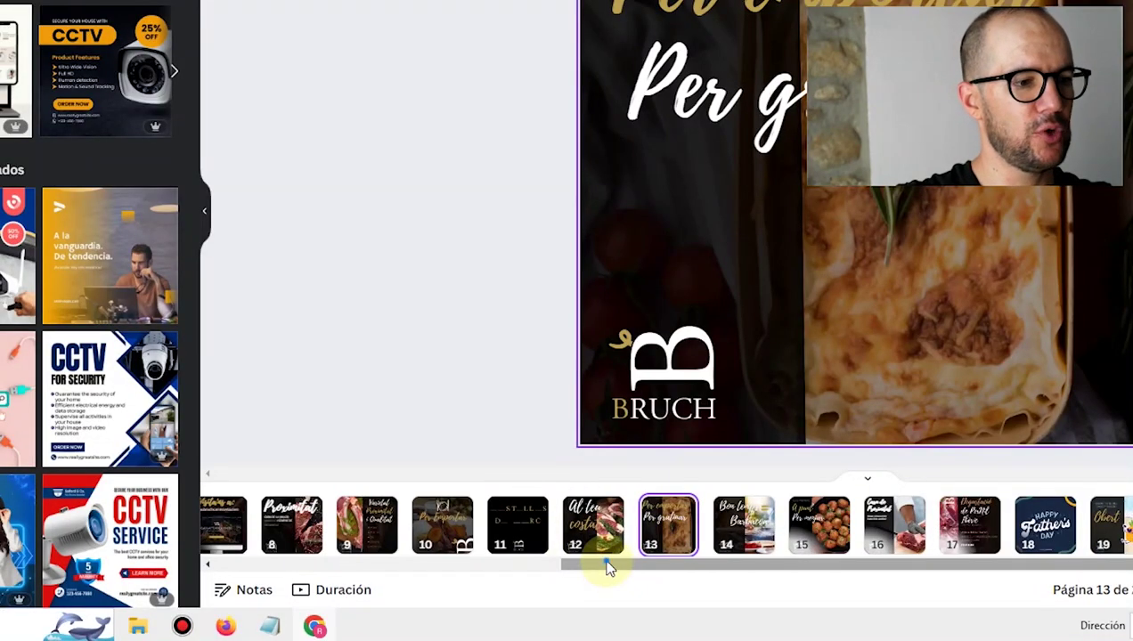
drag(606, 565, 378, 570)
click(384, 526)
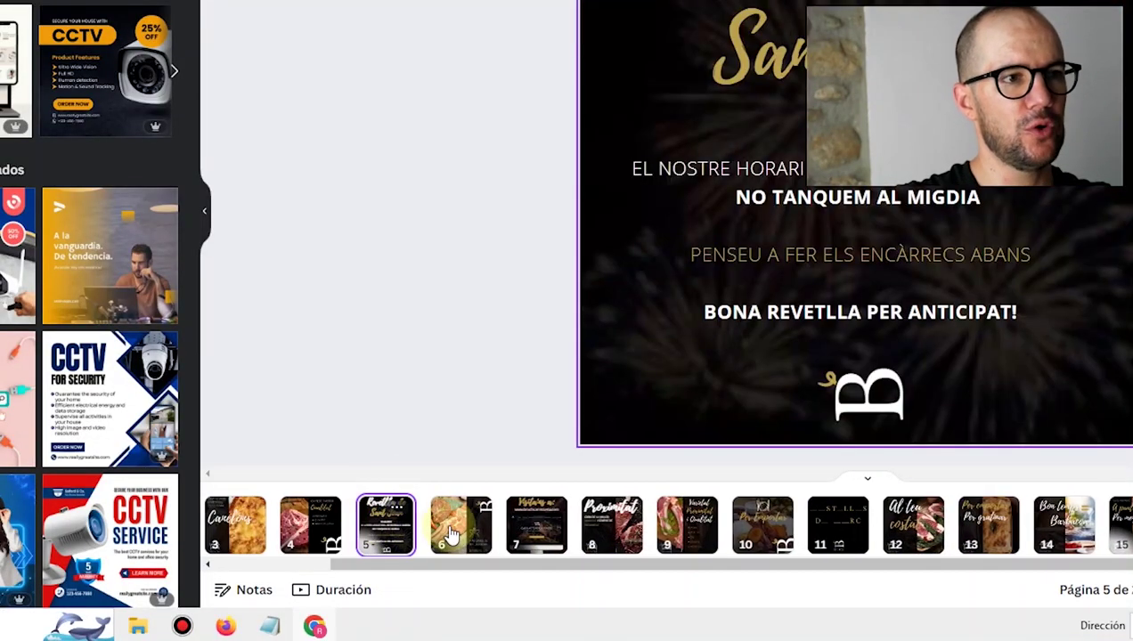
click(472, 539)
drag(561, 561, 793, 561)
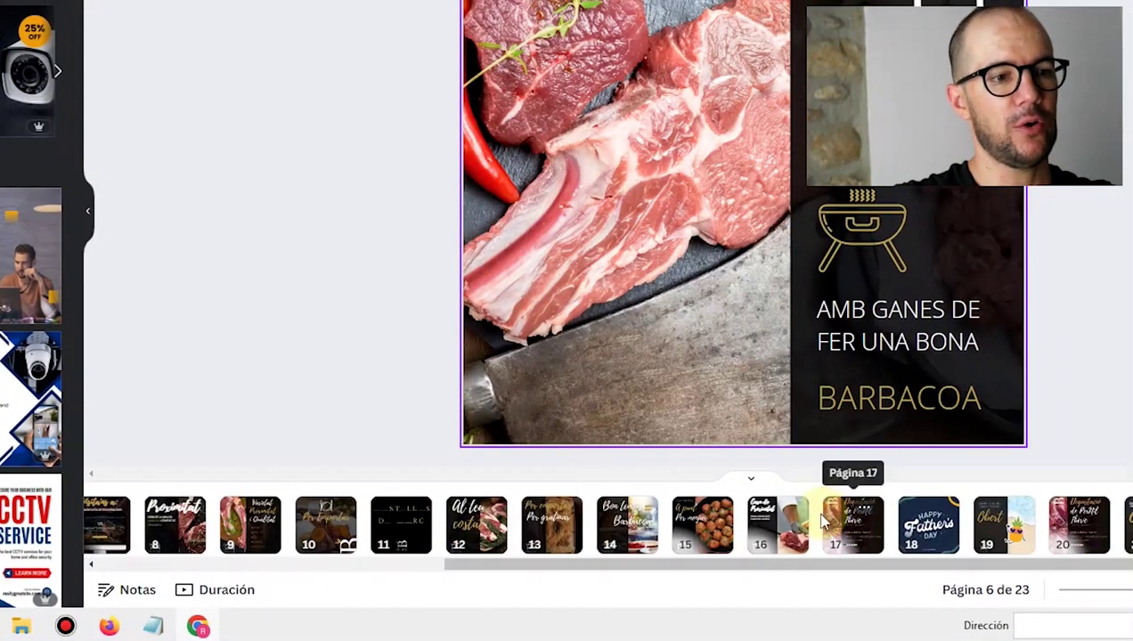
click(775, 528)
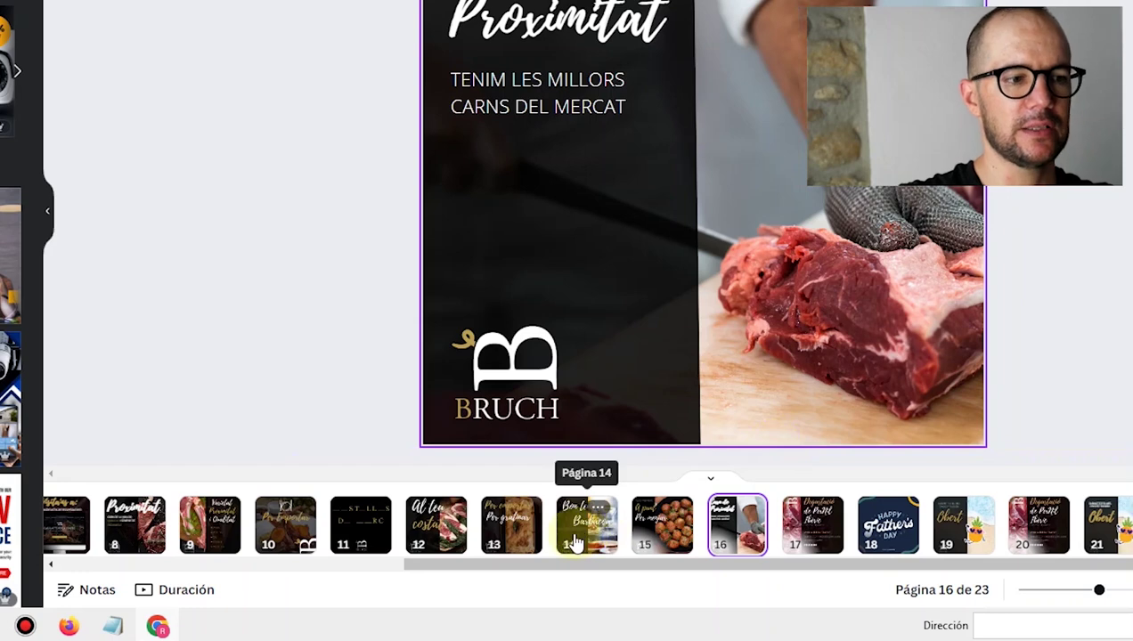
click(575, 543)
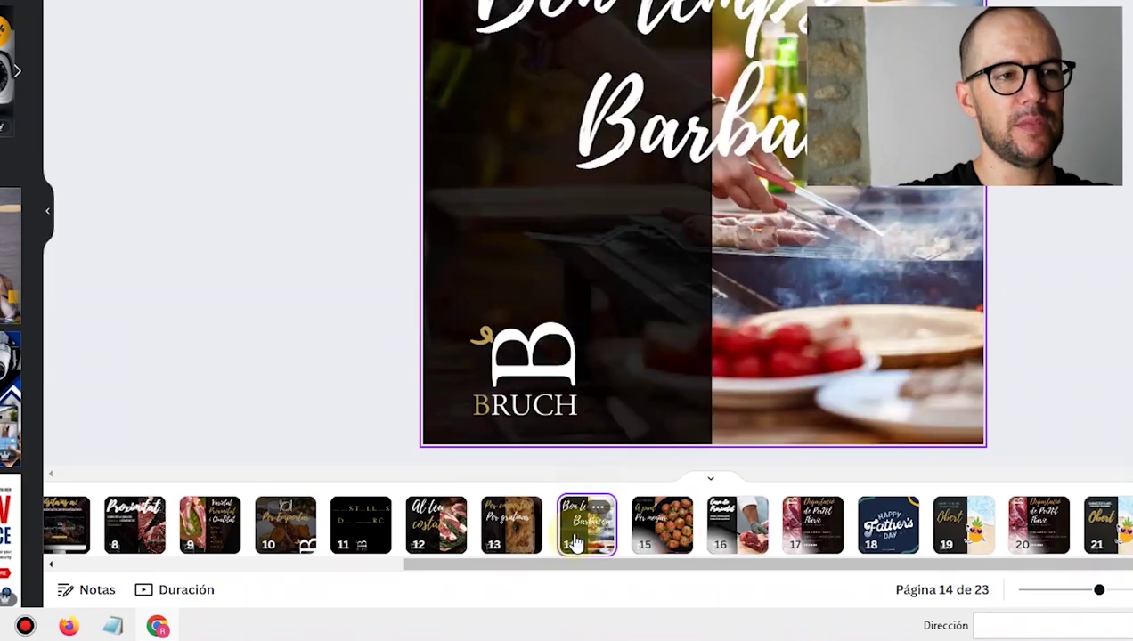
click(652, 527)
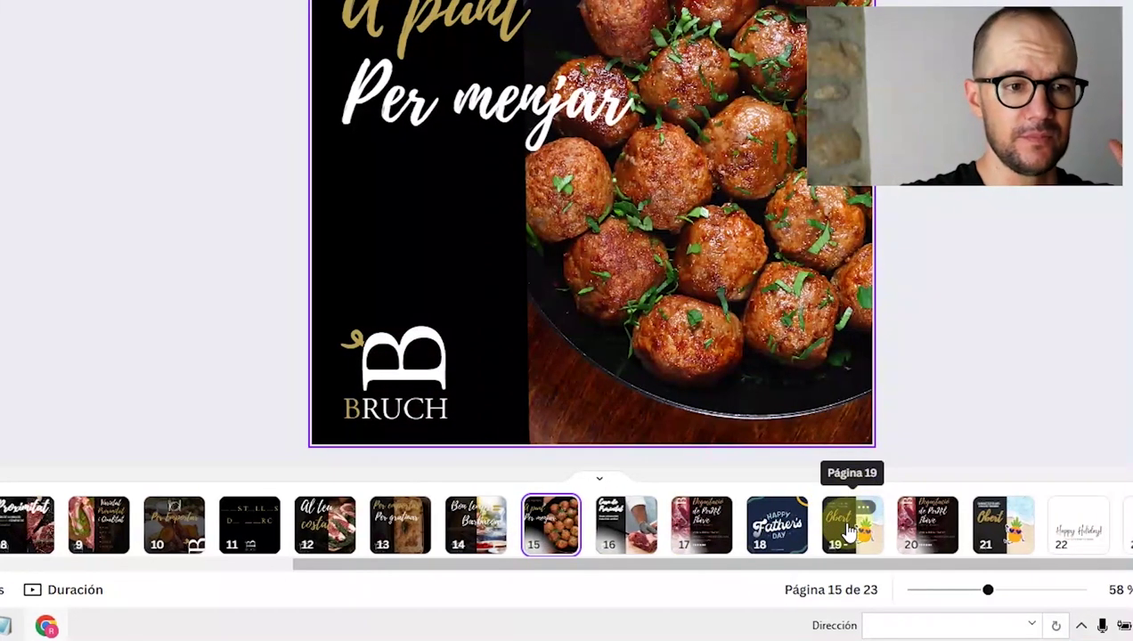
Step: On page 19, move the "DURANT TOT EL MES D'AGOST TINDREM" text to the page's upper-left corner and "Obert" against its left edge
click(848, 532)
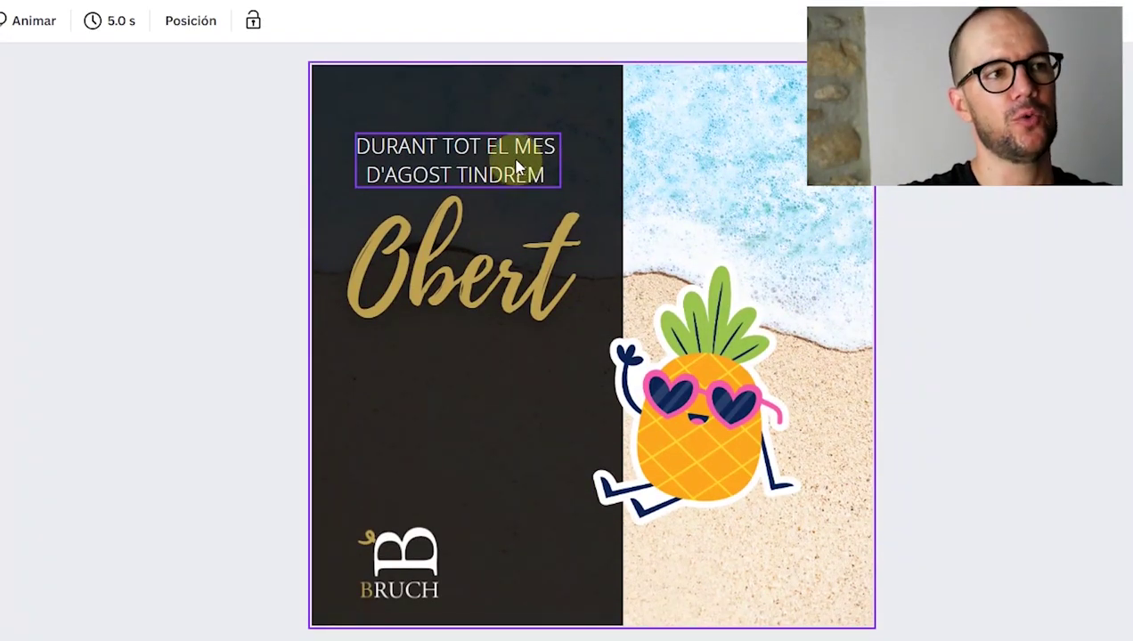
drag(488, 156, 475, 159)
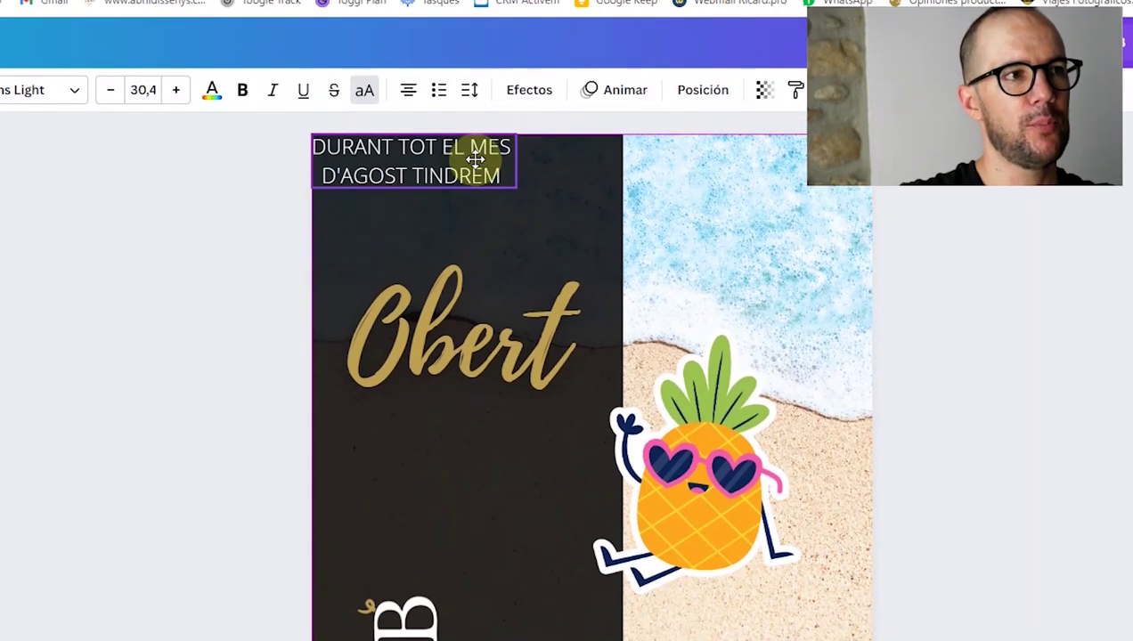
click(499, 266)
drag(403, 306, 306, 296)
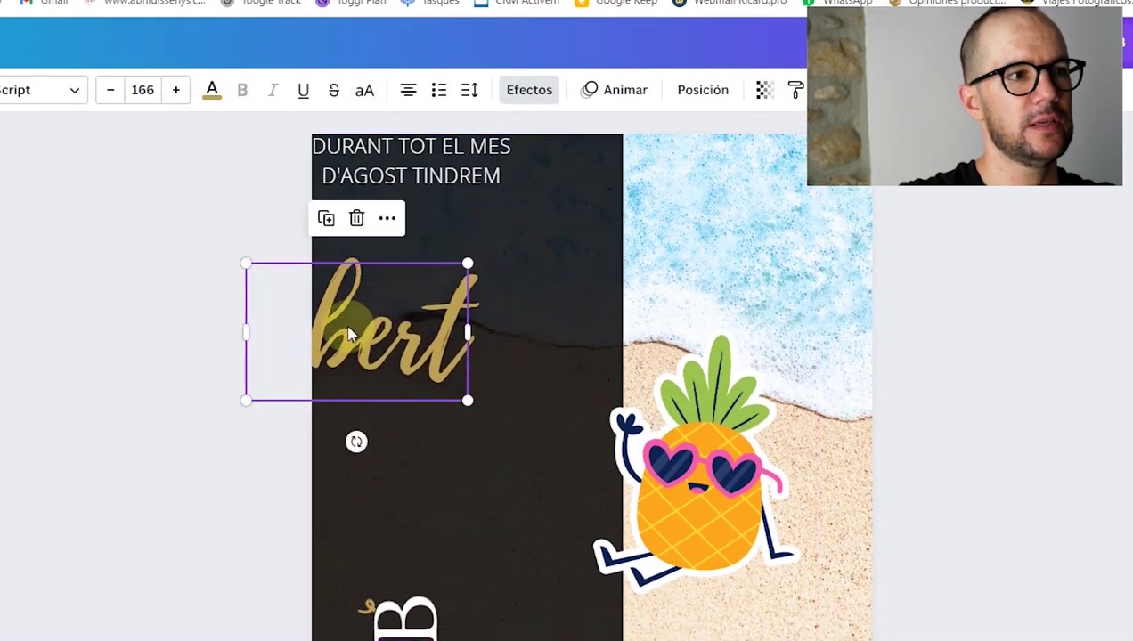
drag(351, 329, 408, 336)
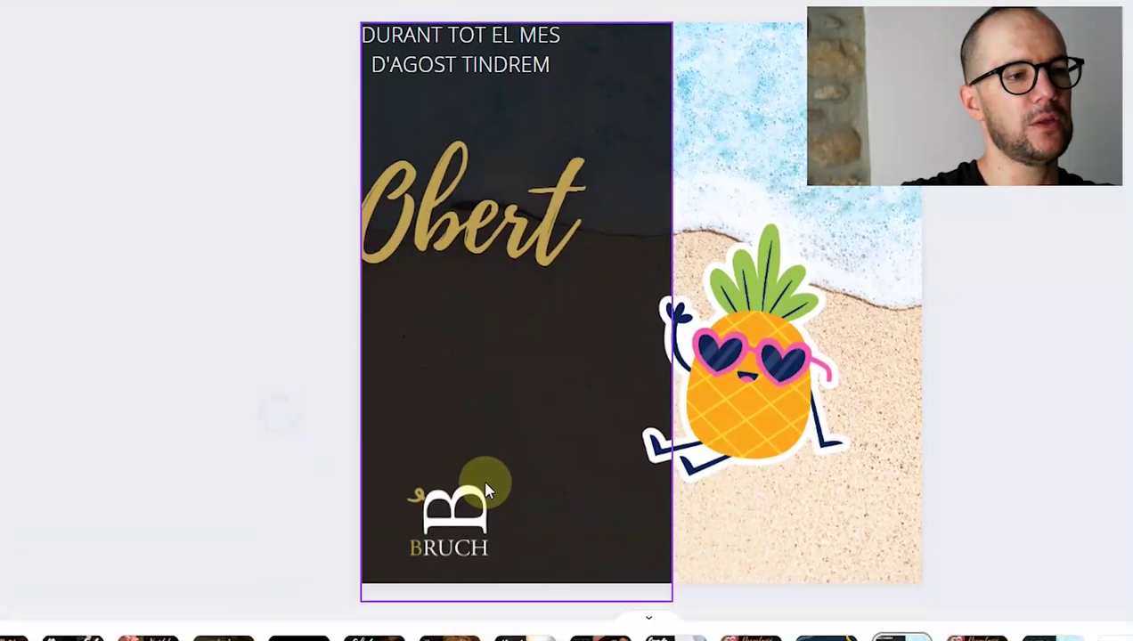
Step: Move page 19's BRUCH logo into the page's lower-left corner and the pineapple onto the dark band, overlapping the logo and left edge
drag(436, 591, 361, 640)
drag(411, 481, 402, 481)
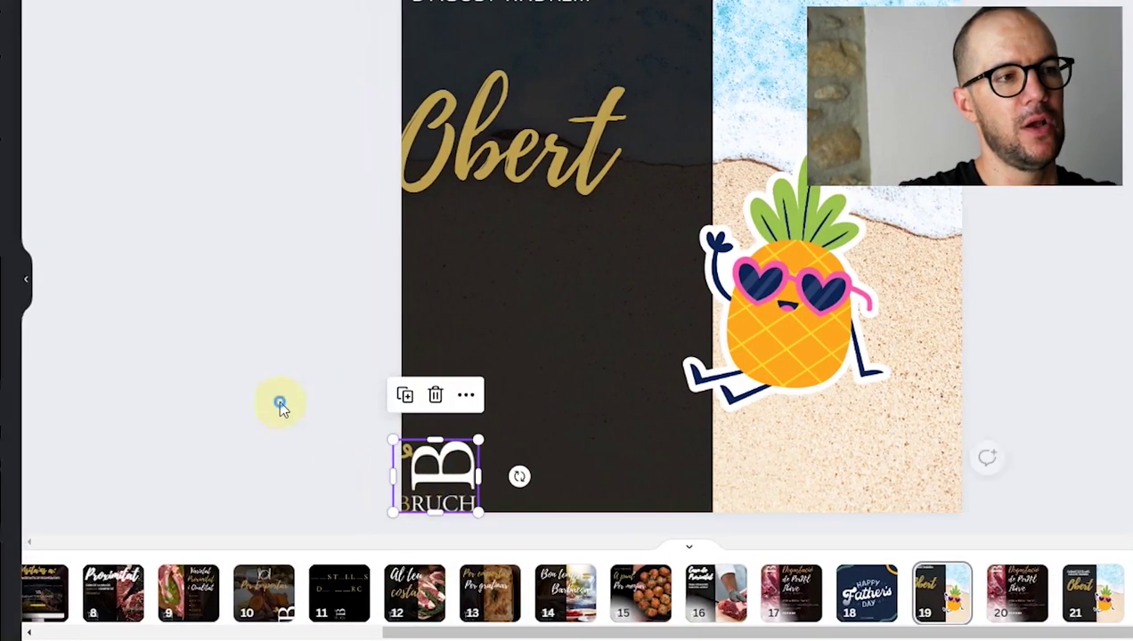
click(267, 402)
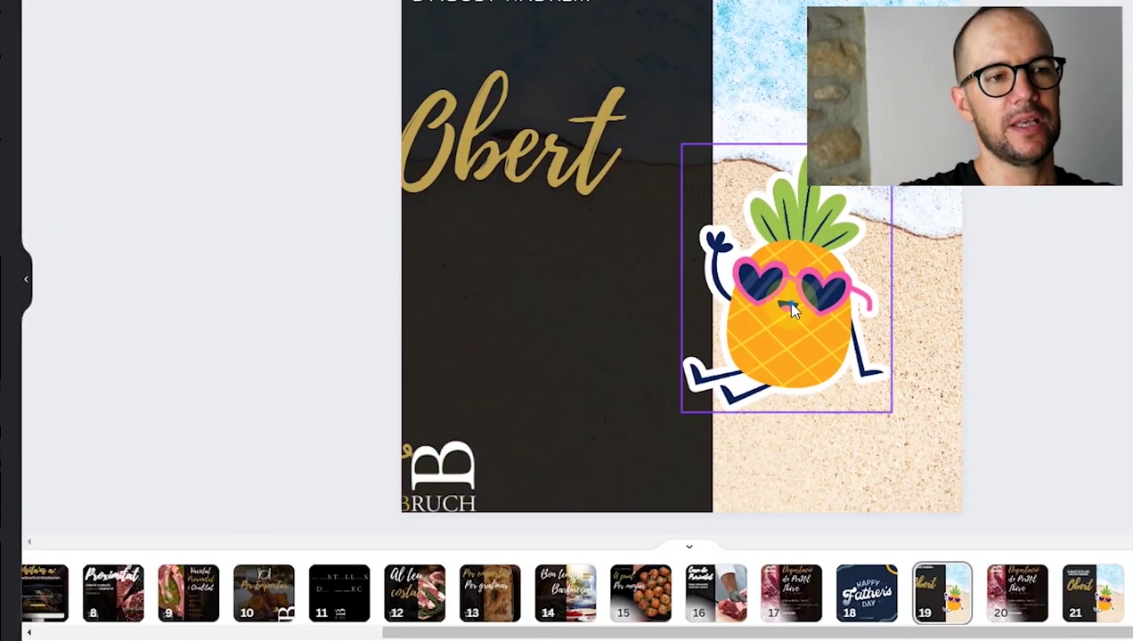
drag(790, 307, 570, 352)
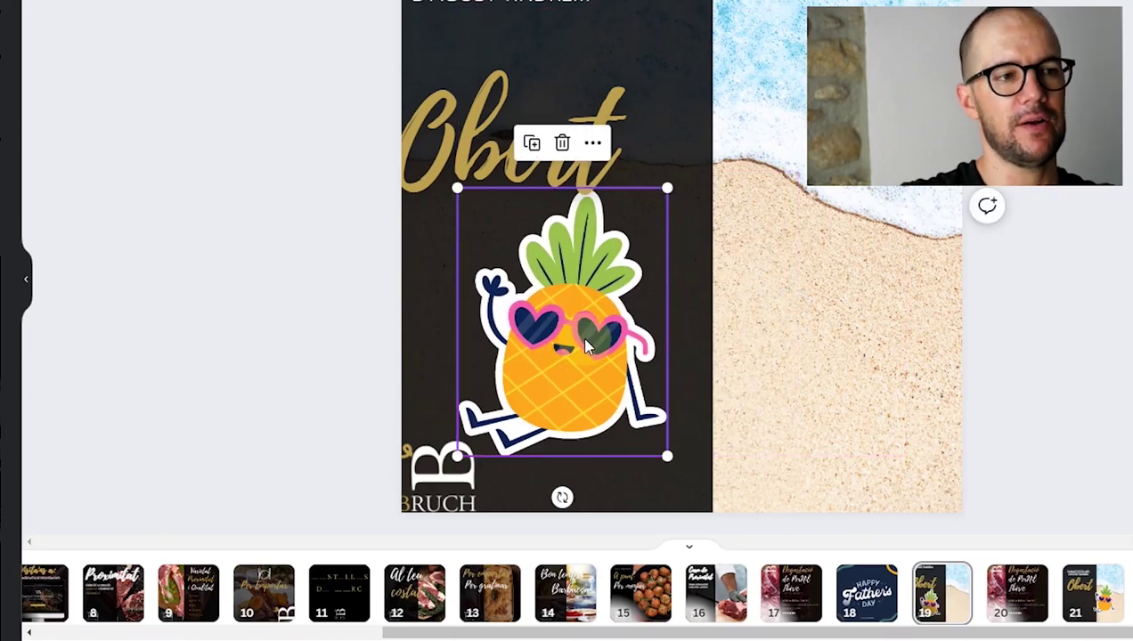
drag(611, 362, 526, 392)
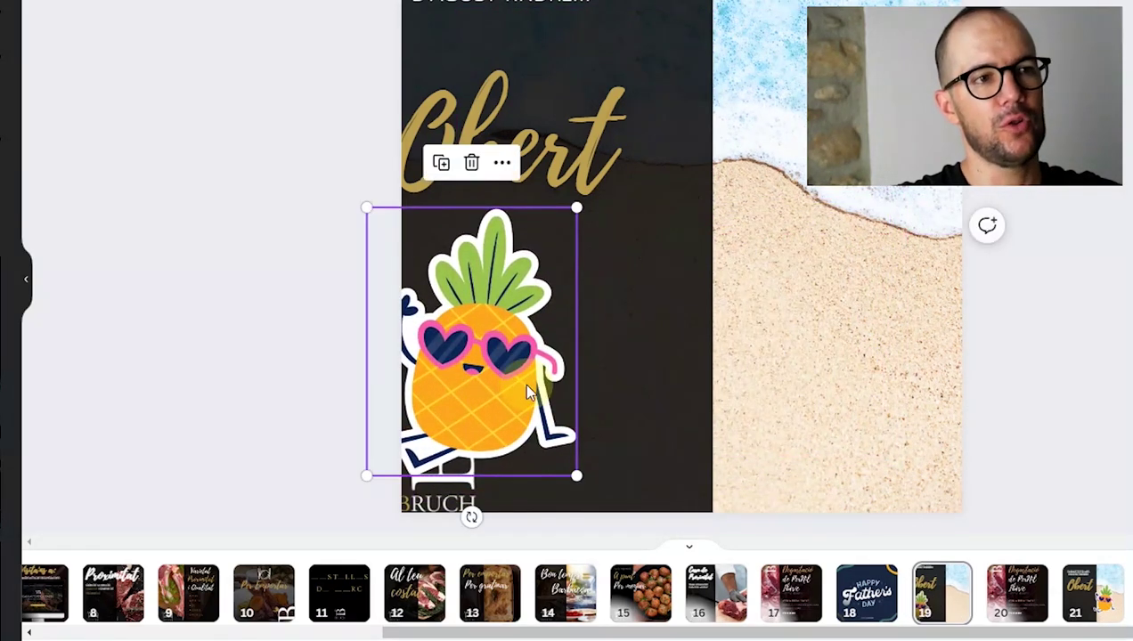
Step: Narrow page 19's dark band to about two fifths of the page width
click(653, 377)
drag(703, 256, 474, 241)
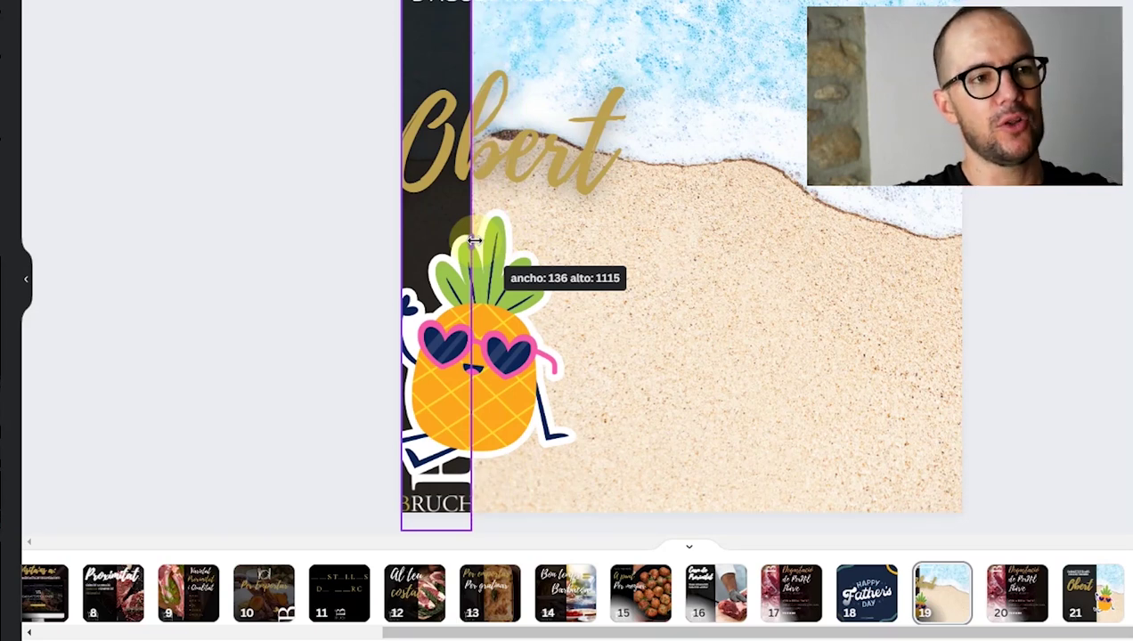
drag(475, 241, 658, 233)
Step: Move the "Obert" text off the dark band onto the water and sand of the beach photo
click(512, 352)
drag(534, 330, 632, 157)
click(599, 159)
drag(703, 163, 904, 170)
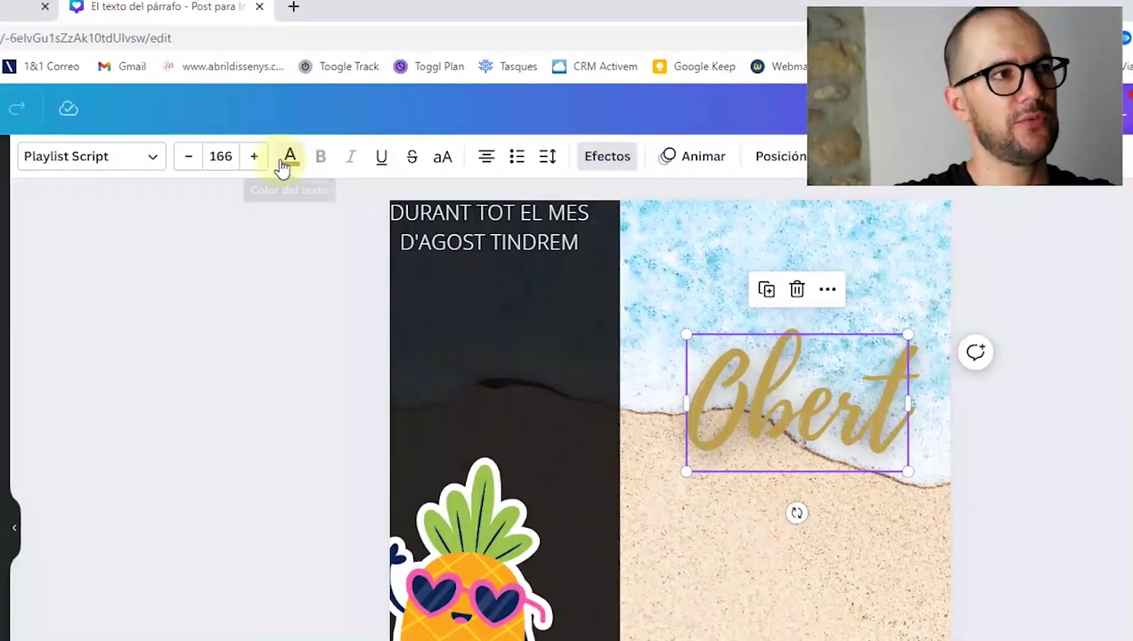
Step: Color the "Obert" text white and place it over the water against the page's upper edge, near the right corner
click(252, 95)
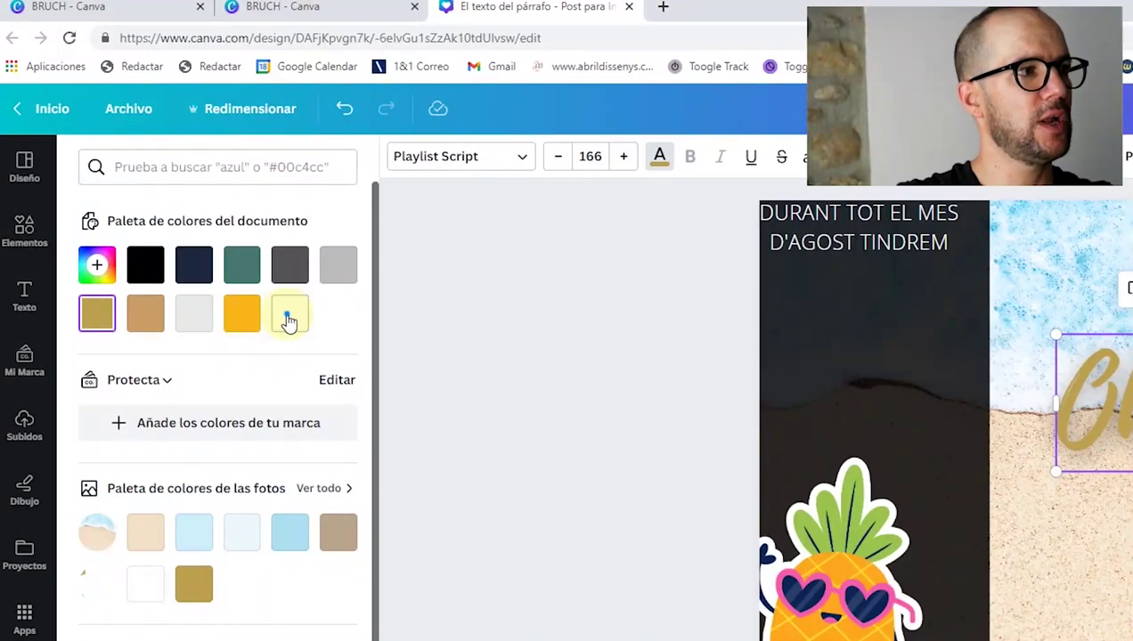
click(289, 317)
drag(646, 380, 658, 226)
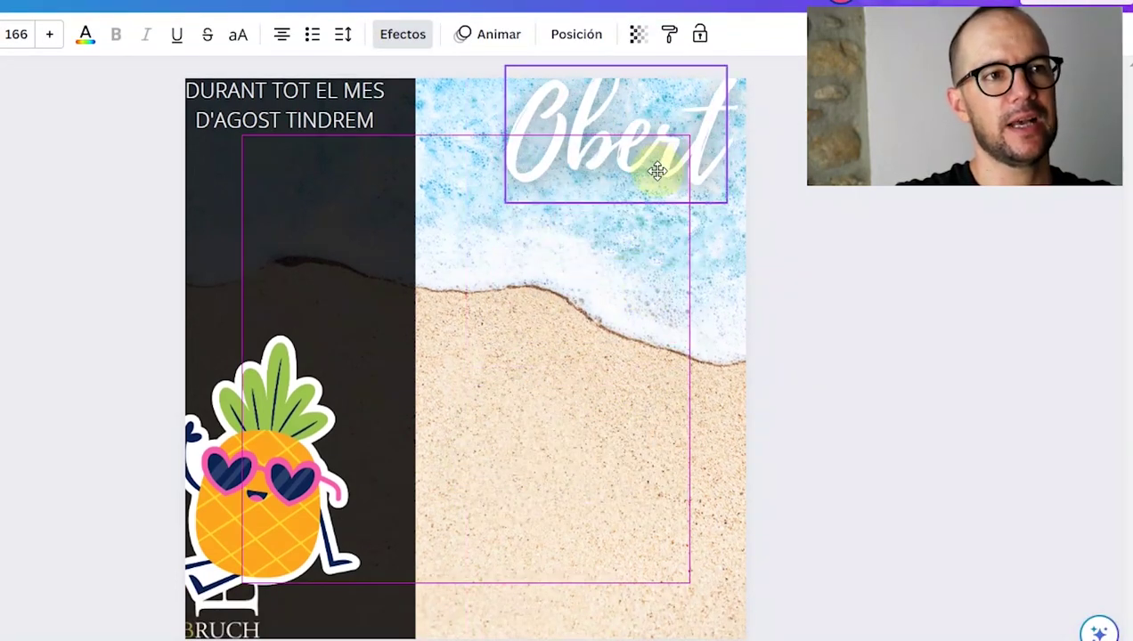
drag(657, 171, 653, 172)
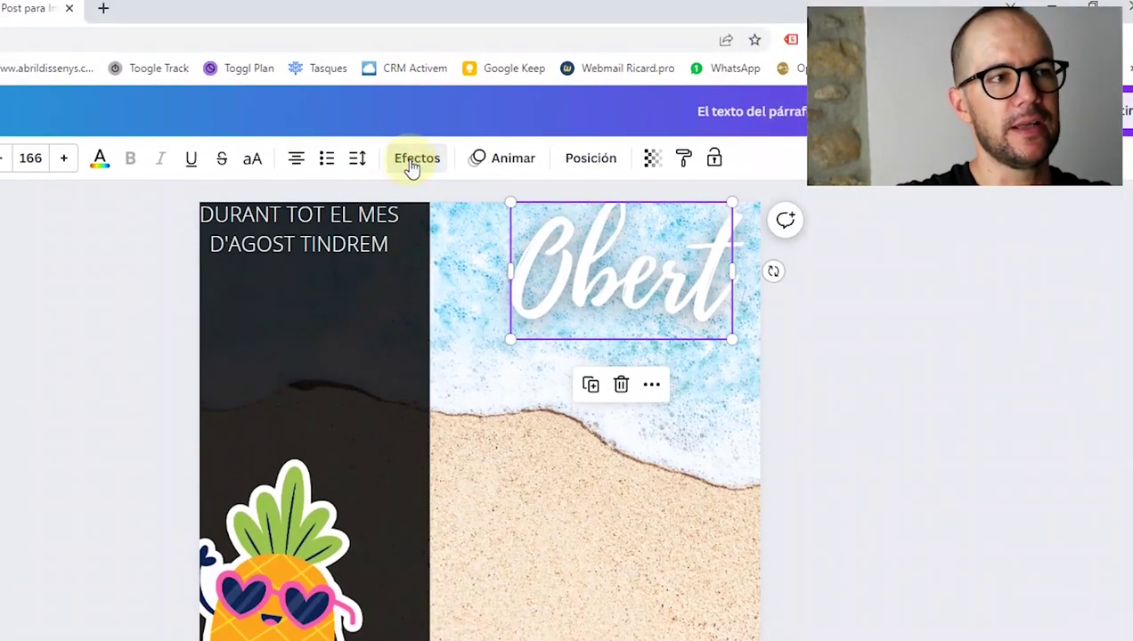
Step: Make the "Obert" text semi-transparent and shift it slightly down from the page's upper edge
click(412, 167)
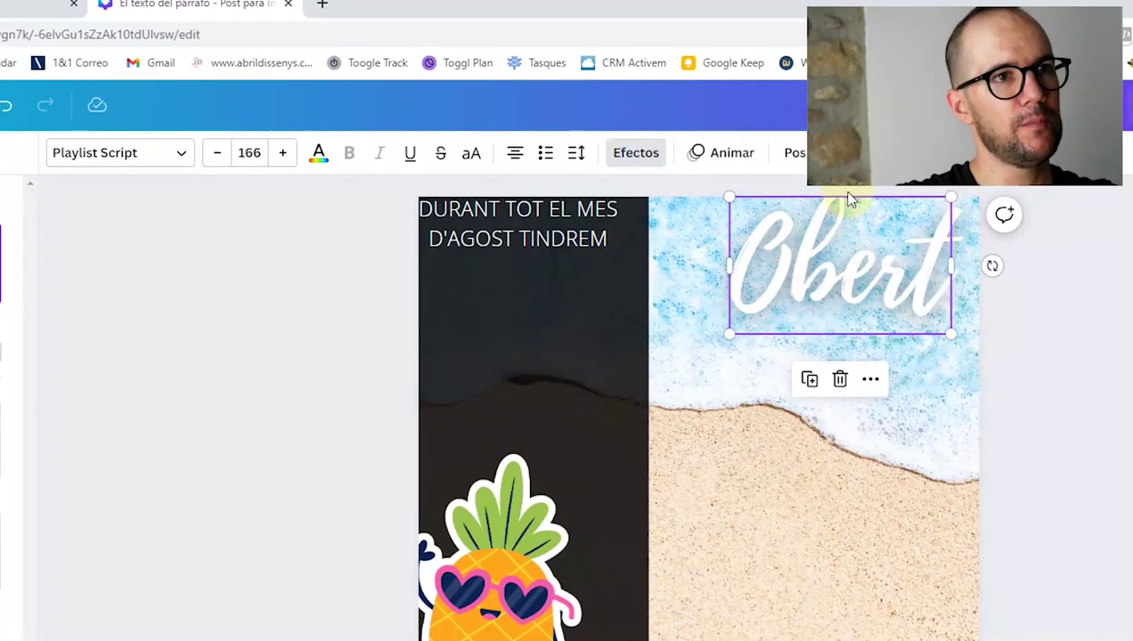
click(833, 157)
mouse_move(759, 230)
mouse_down()
mouse_move(729, 230)
mouse_move(749, 230)
mouse_up()
click(1132, 430)
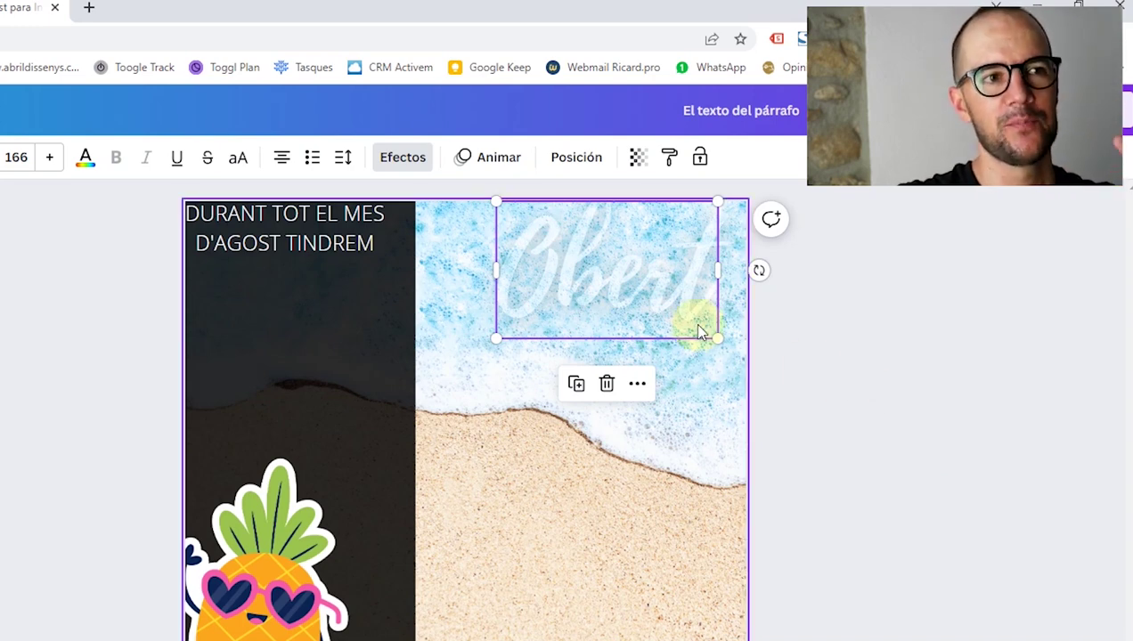
drag(685, 314, 668, 353)
click(935, 405)
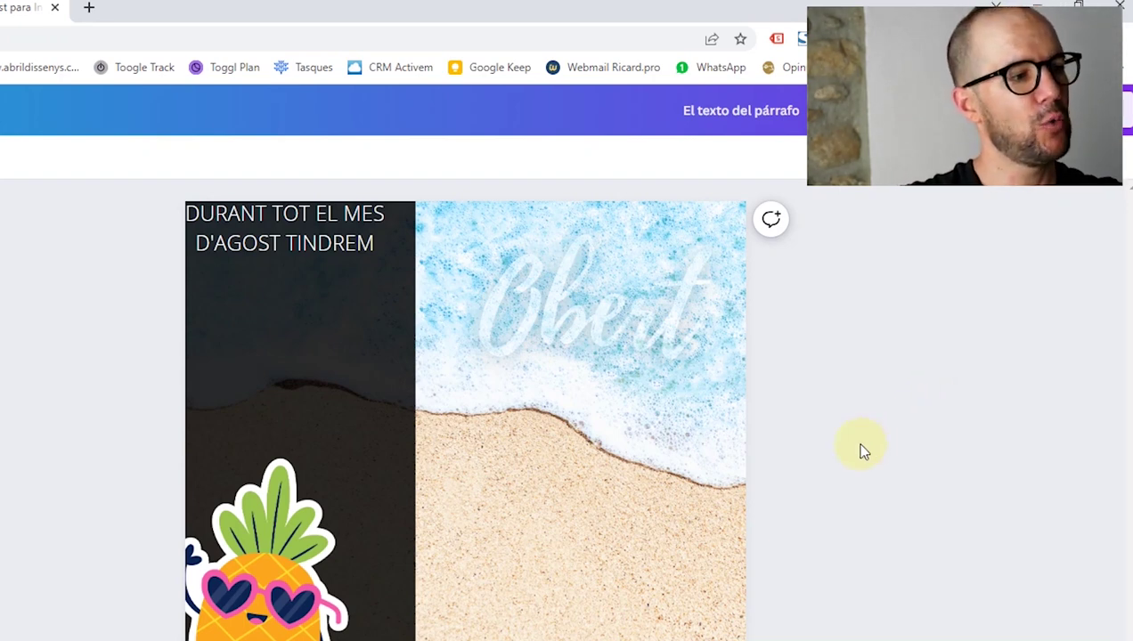
Step: Move the pineapple onto the sand and inset the BRUCH logo from the lower-left corner of the page
click(228, 628)
drag(228, 628, 262, 596)
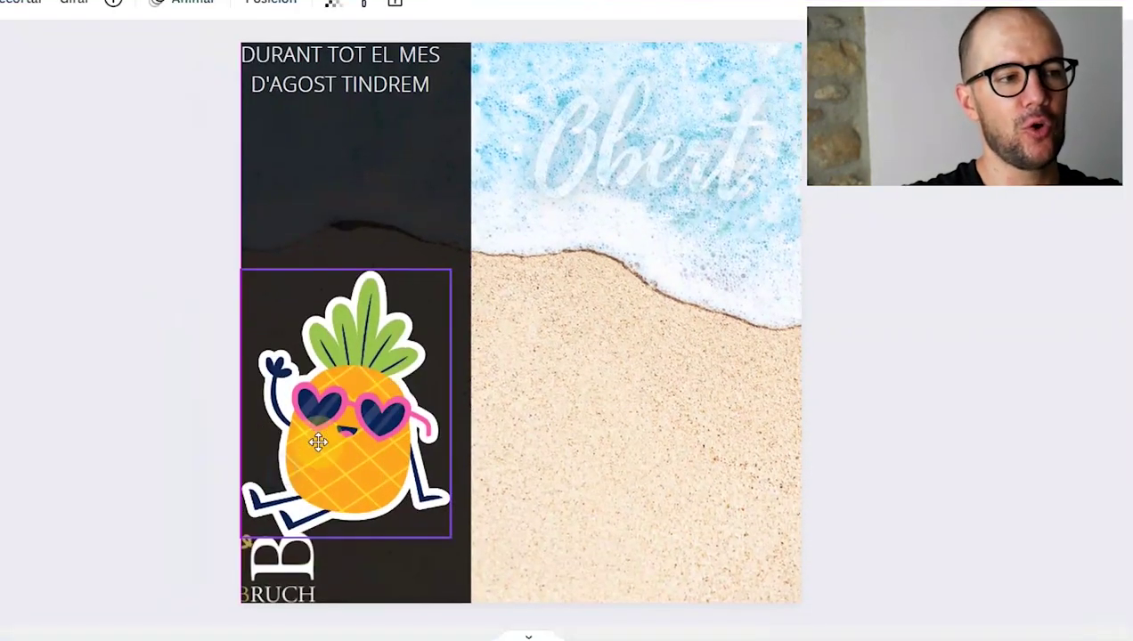
drag(318, 442, 373, 400)
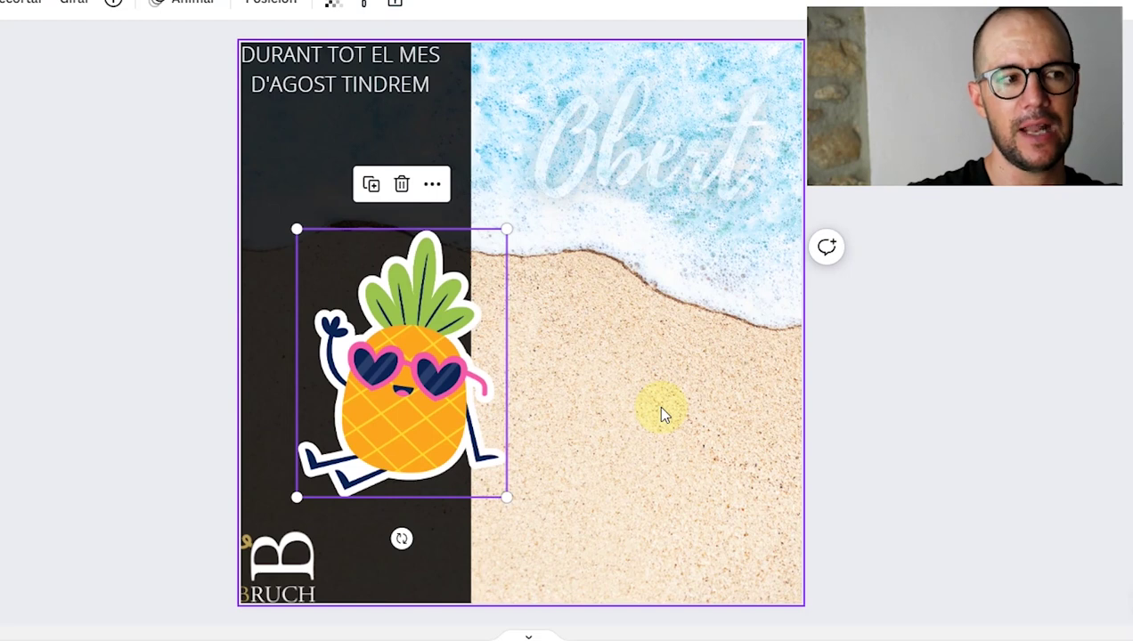
drag(459, 325, 601, 356)
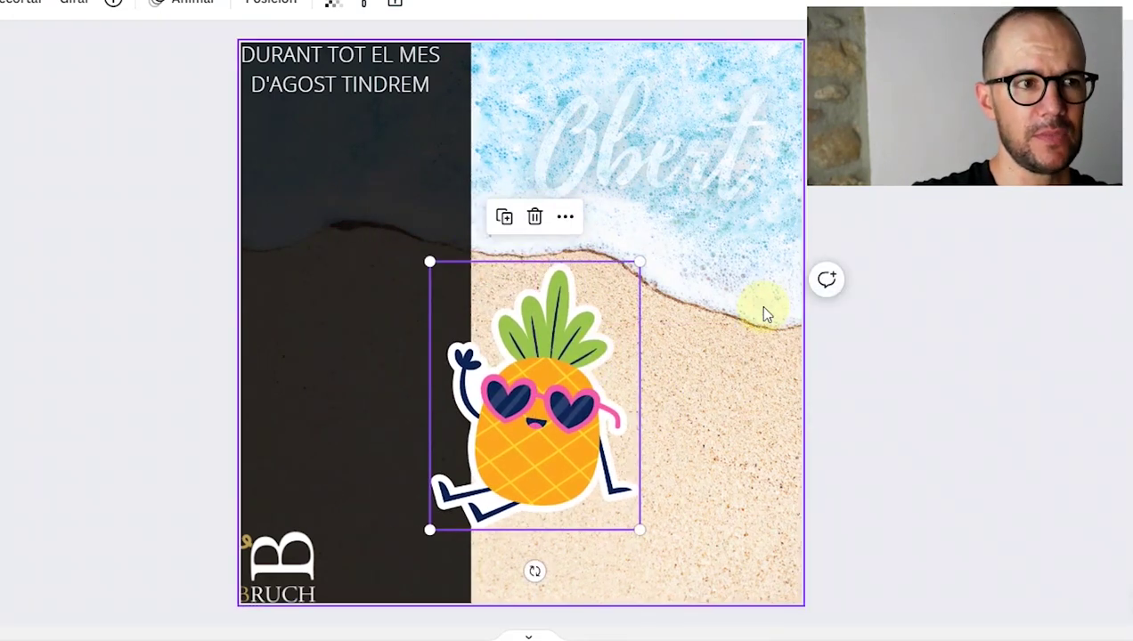
click(292, 488)
drag(291, 492, 320, 477)
drag(569, 344, 631, 318)
key(Escape)
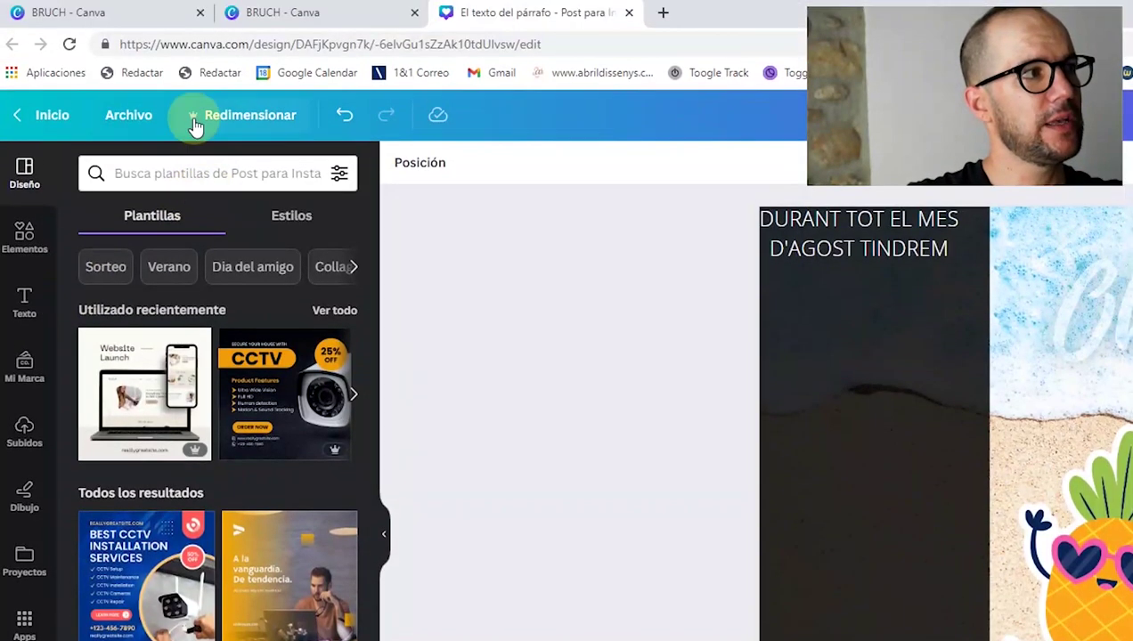
click(195, 118)
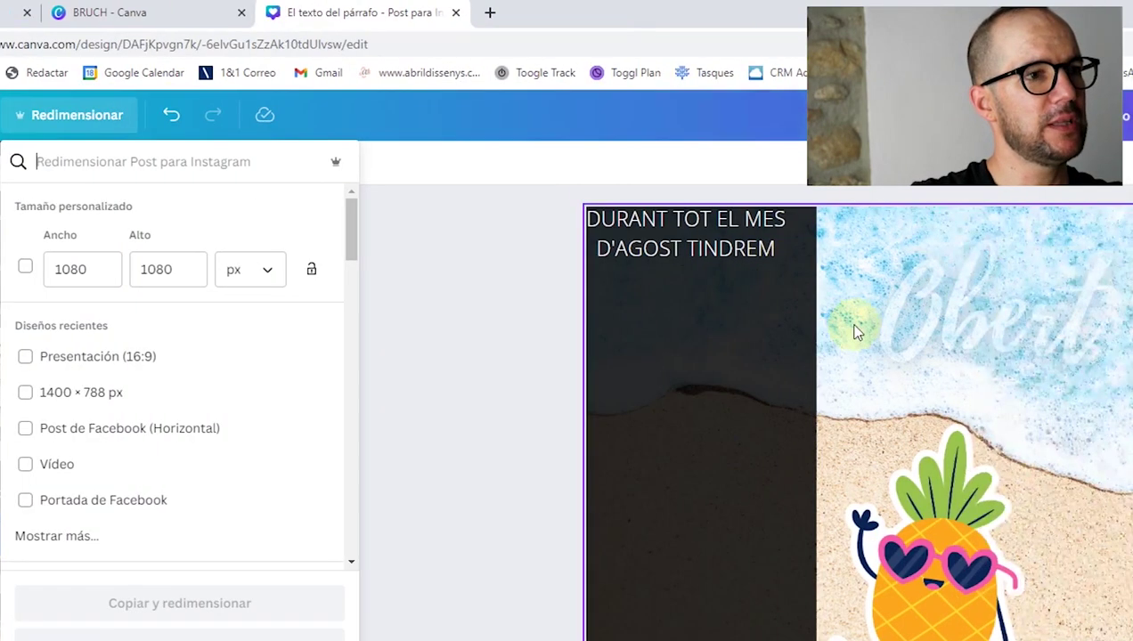
click(1061, 328)
click(1132, 497)
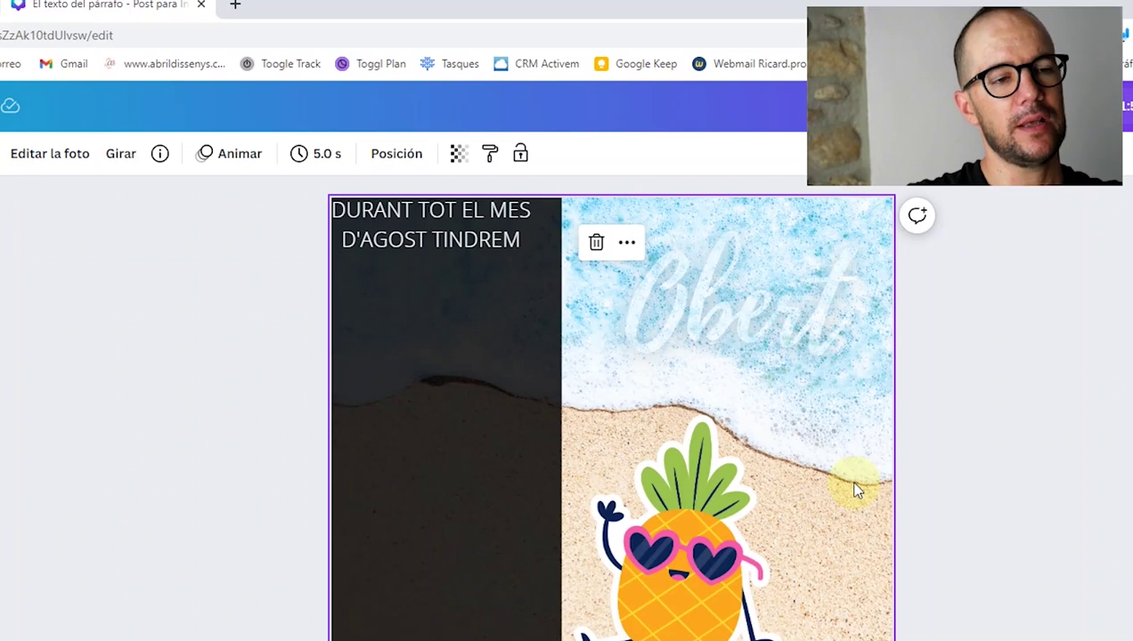
Step: Place "Obert" at the top of the dark band with "DURANT TOT EL MES D'AGOST TINDREM" below it, both inset from the left edge
drag(477, 251, 404, 298)
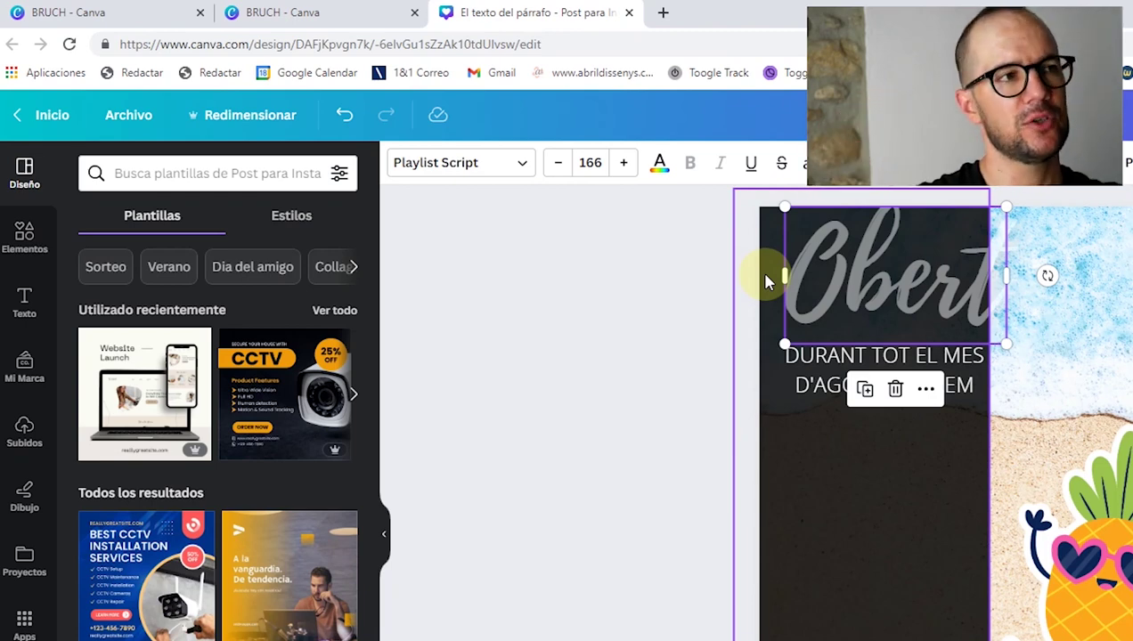
click(602, 362)
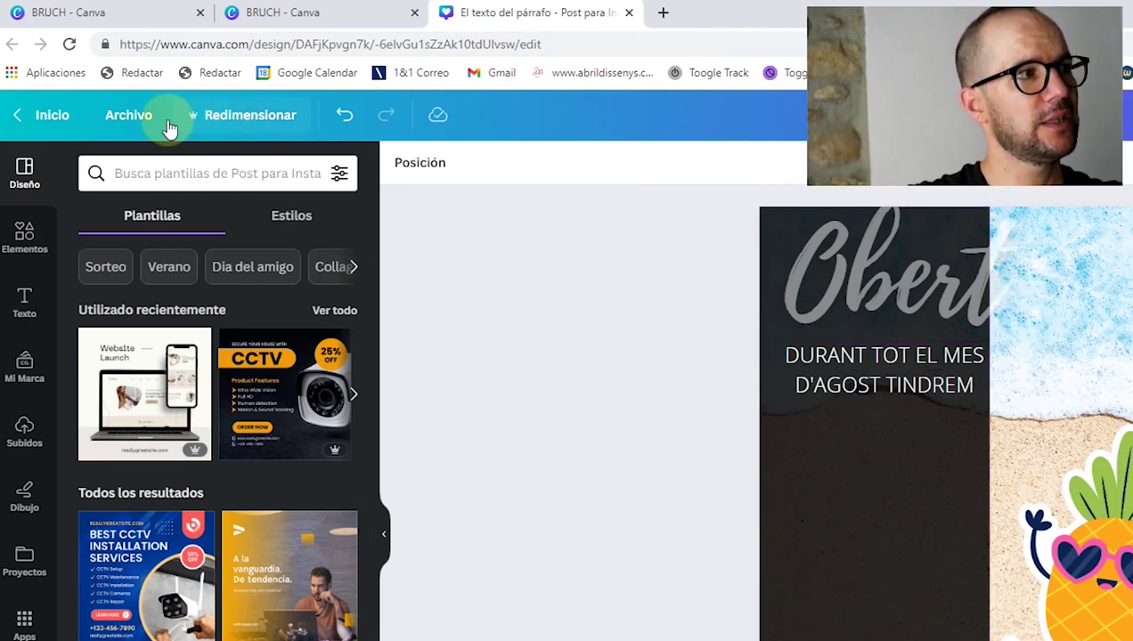
click(114, 124)
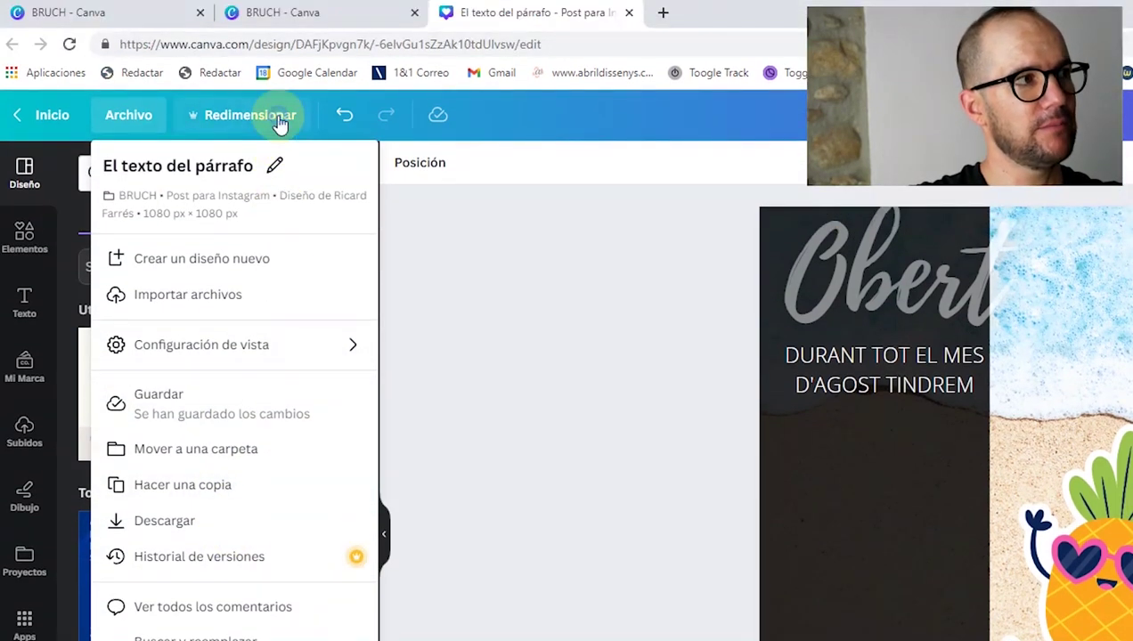
click(280, 77)
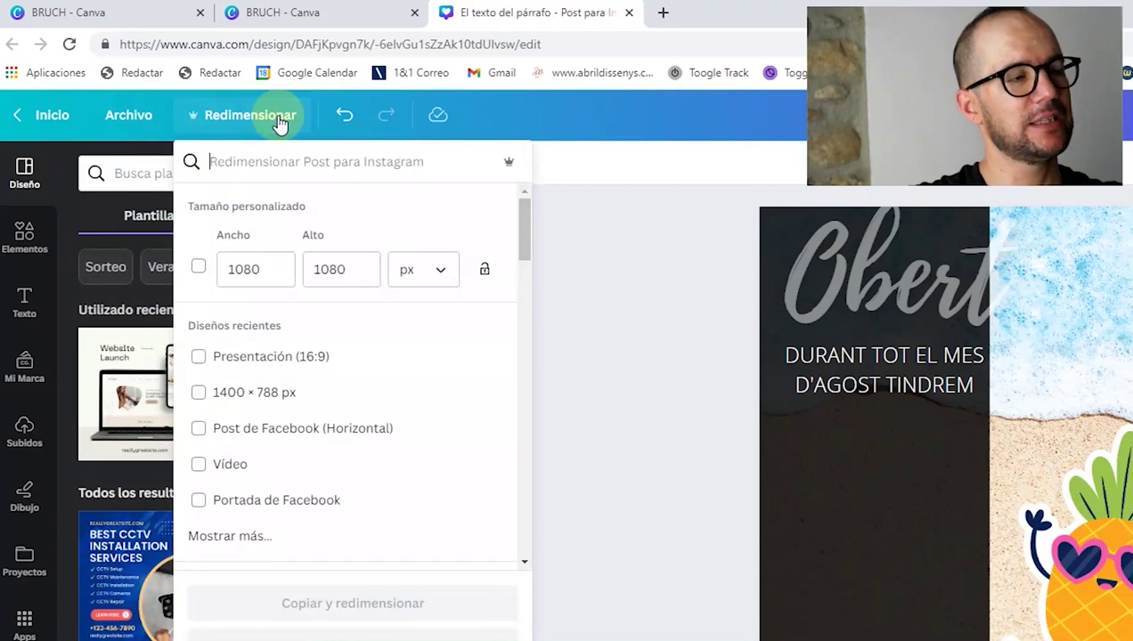
drag(525, 241, 494, 172)
click(564, 308)
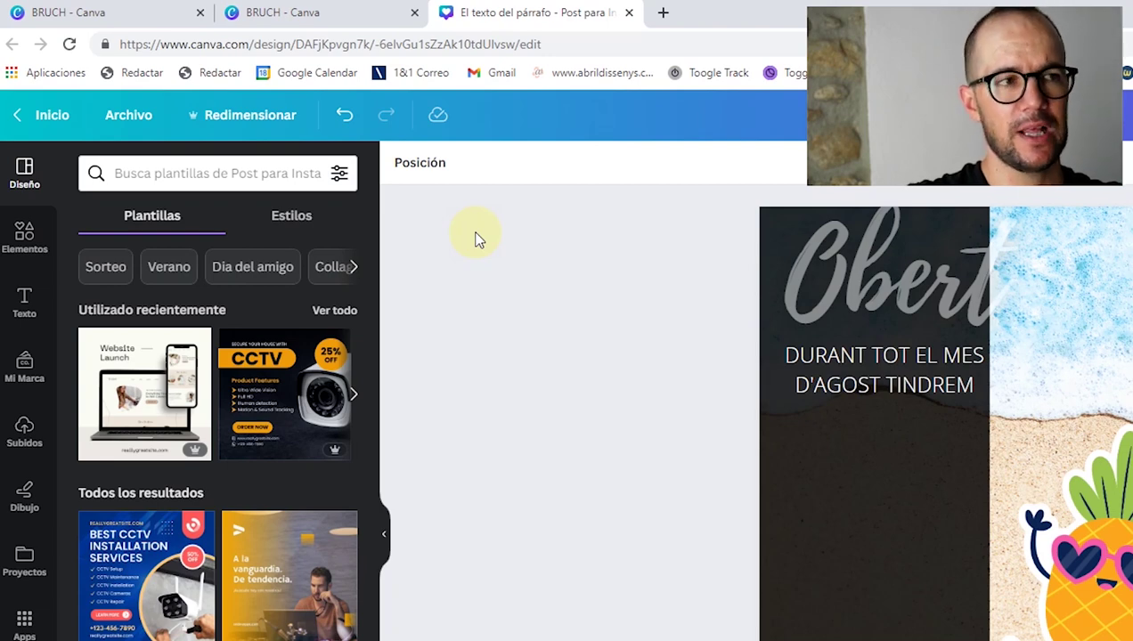
Step: Lower the "DURANT TOT EL MES D'AGOST TINDREM" text and "Obert" on the dark band to leave a margin above them
drag(834, 367, 843, 425)
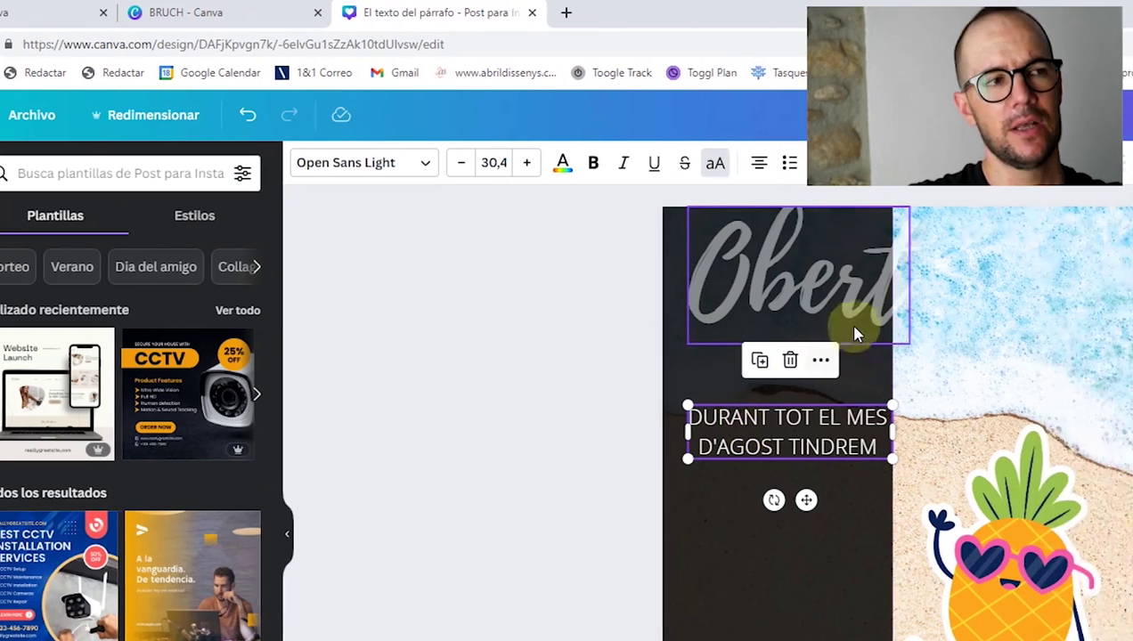
click(965, 329)
drag(964, 329, 958, 354)
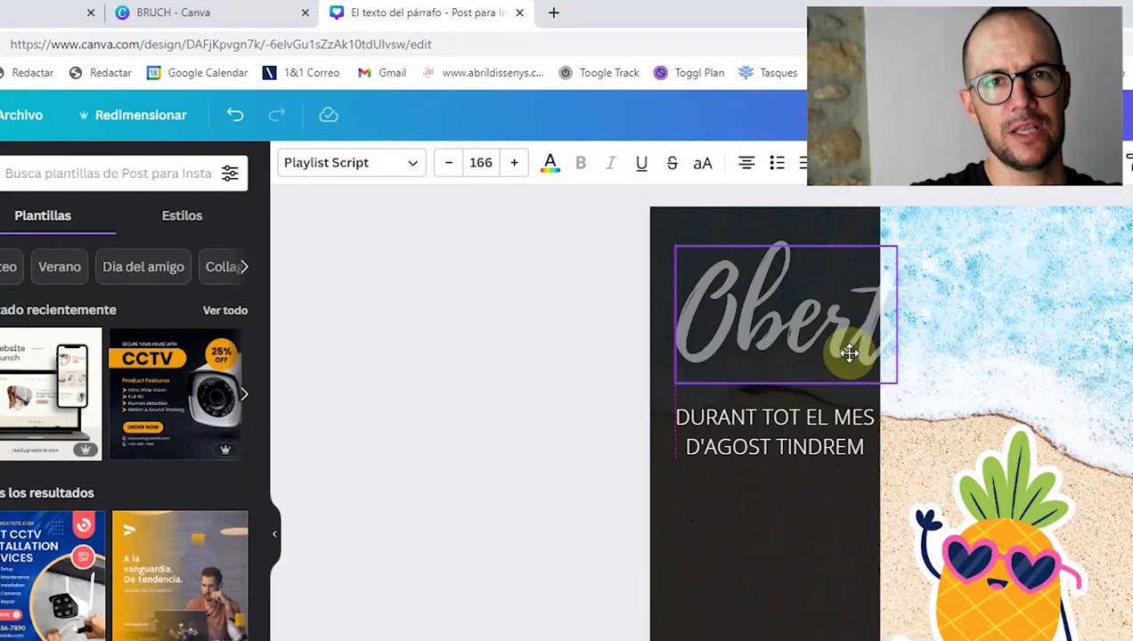
drag(848, 354, 849, 354)
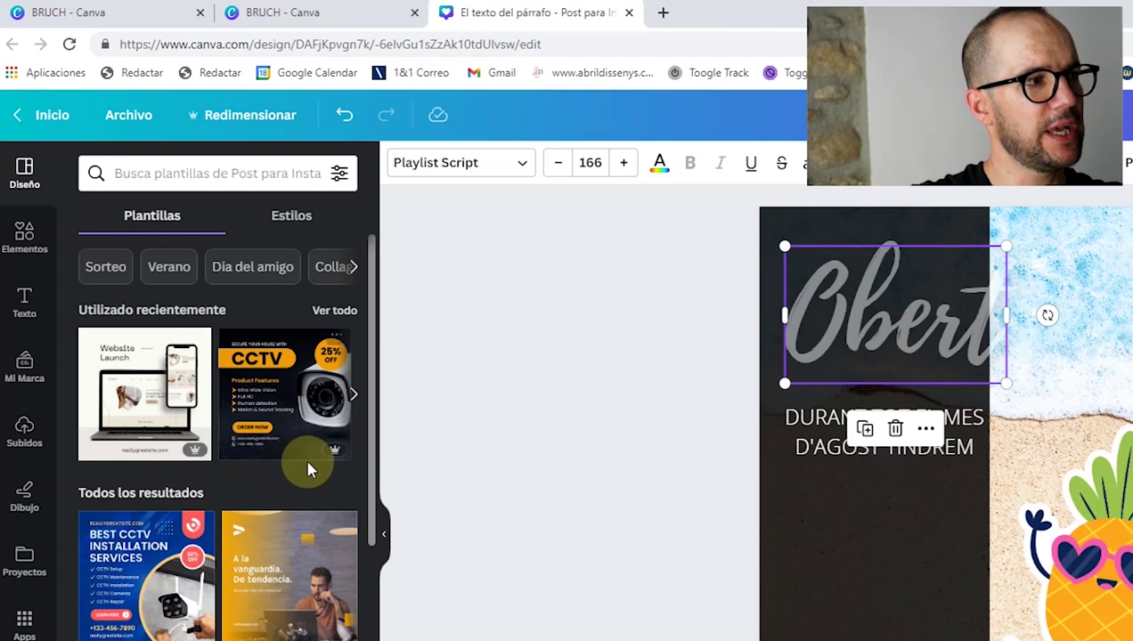
Step: Browse the Instagram post templates and add the "Secure your house with CCTV" template as a new page after page 19
mouse_move(328, 455)
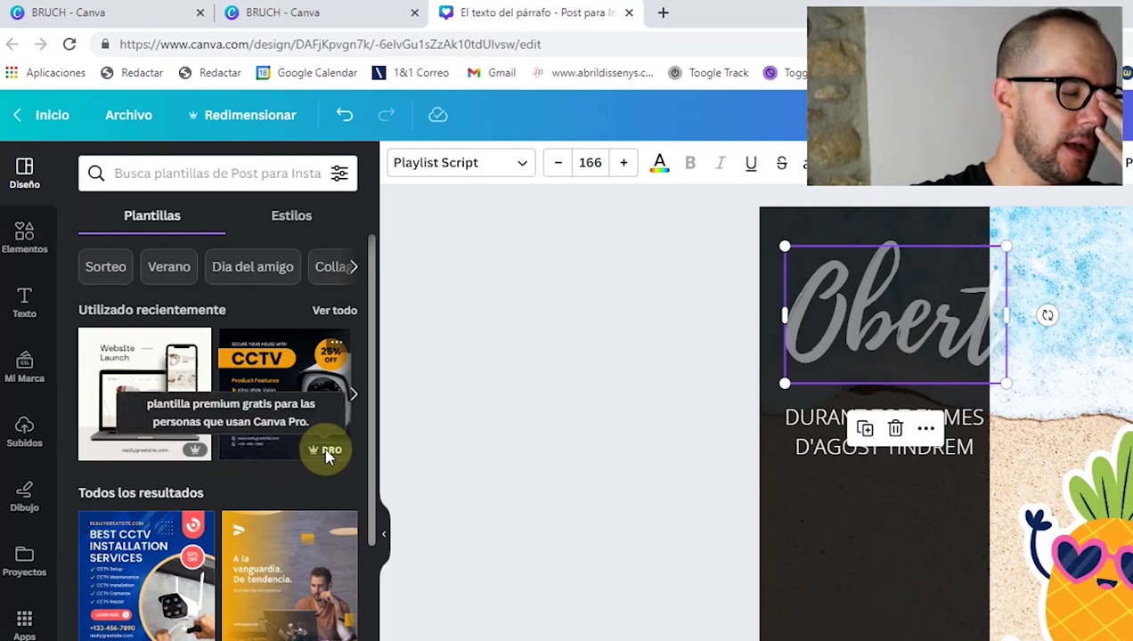
drag(371, 450, 365, 531)
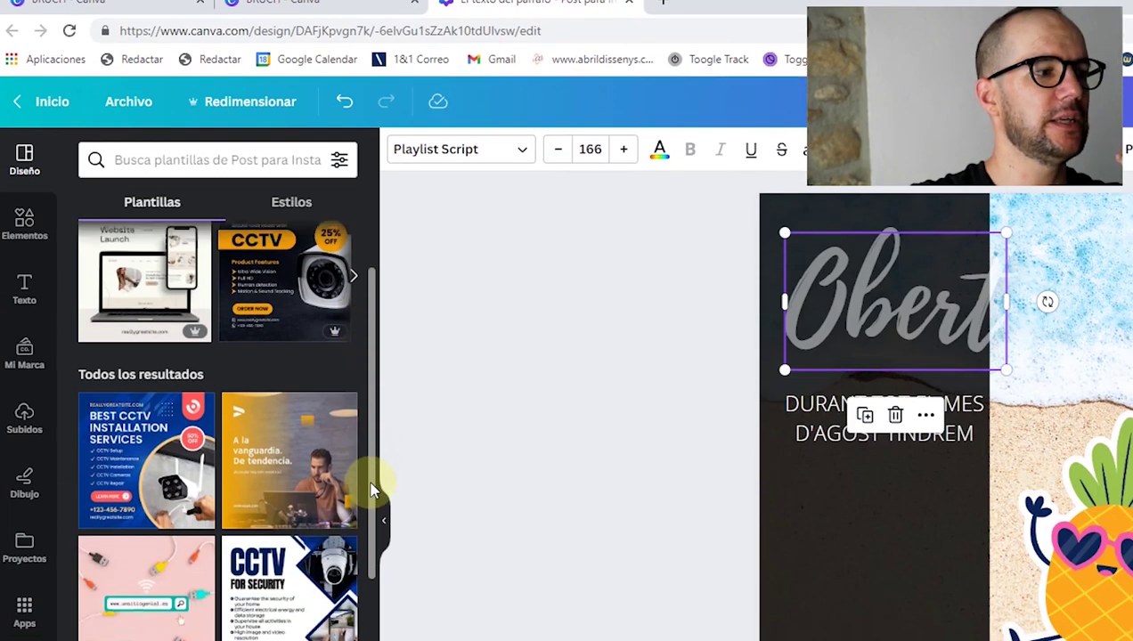
drag(364, 488, 374, 604)
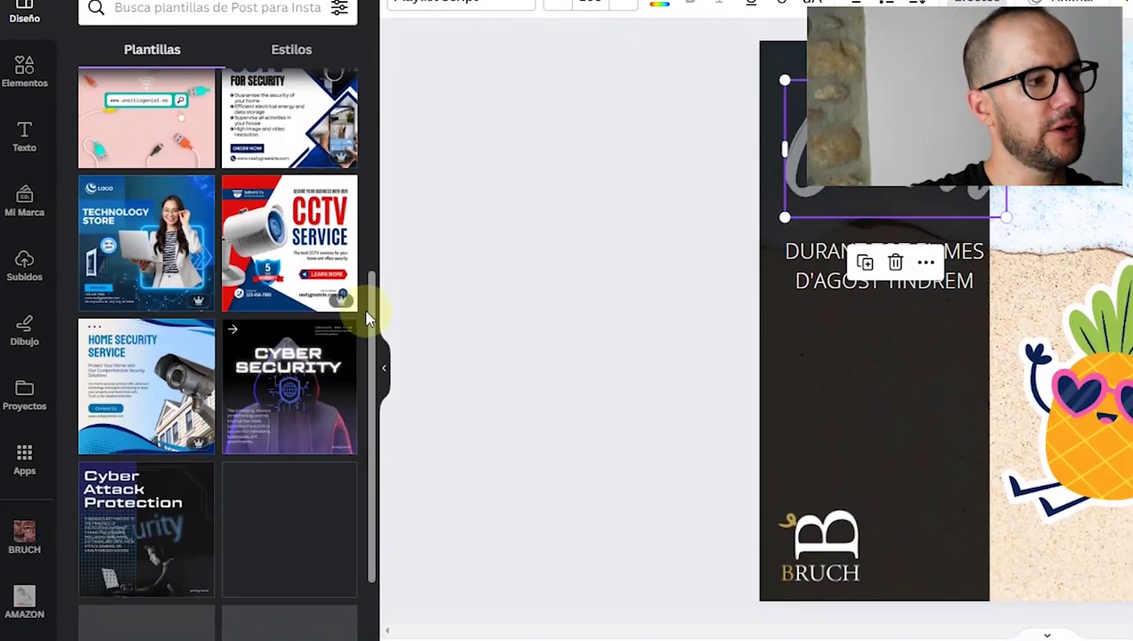
mouse_move(341, 429)
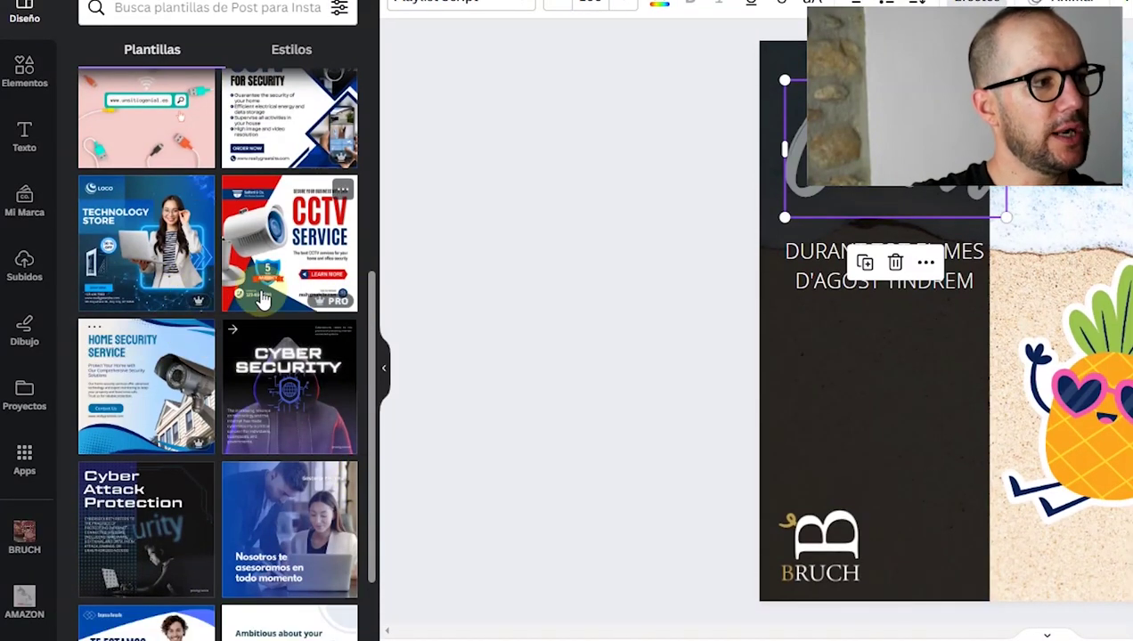
drag(374, 321, 370, 488)
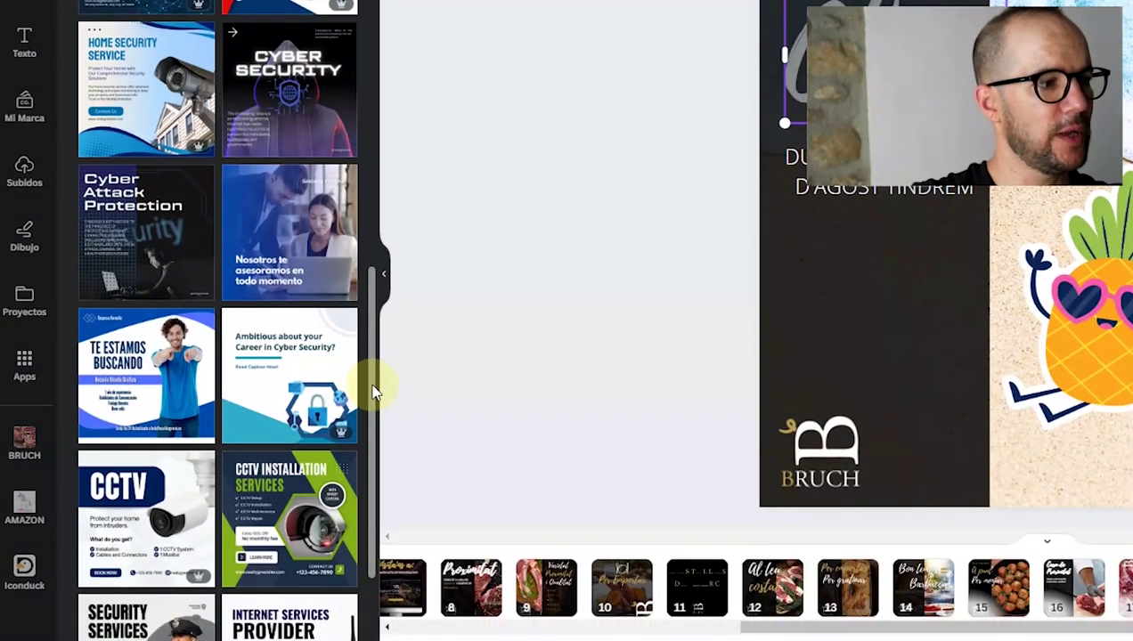
drag(374, 384, 325, 158)
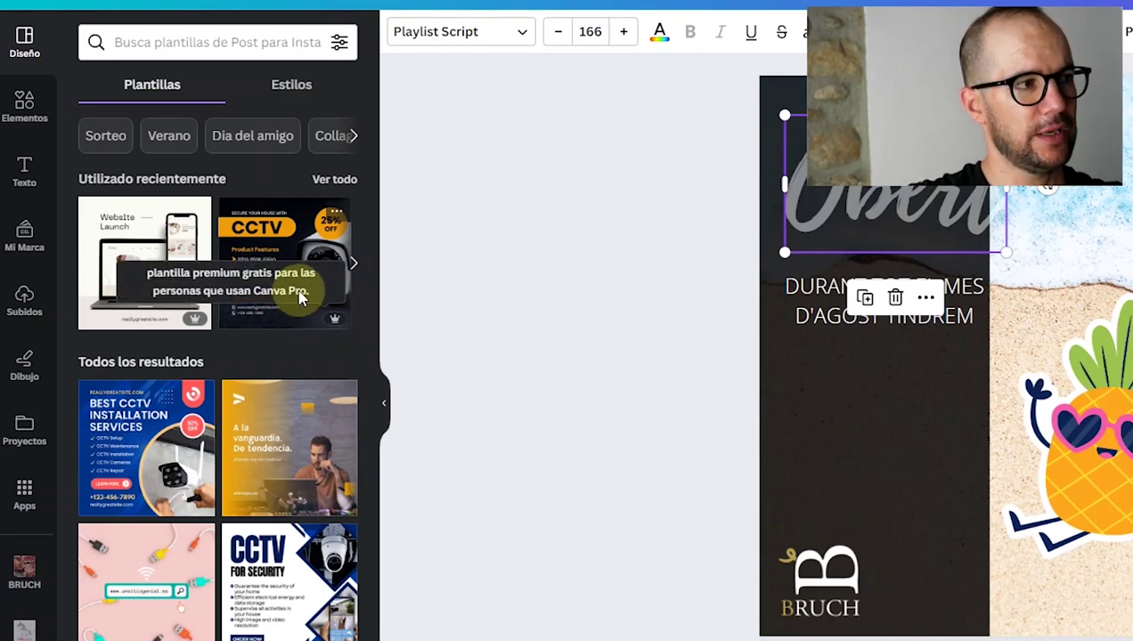
drag(263, 233, 1132, 437)
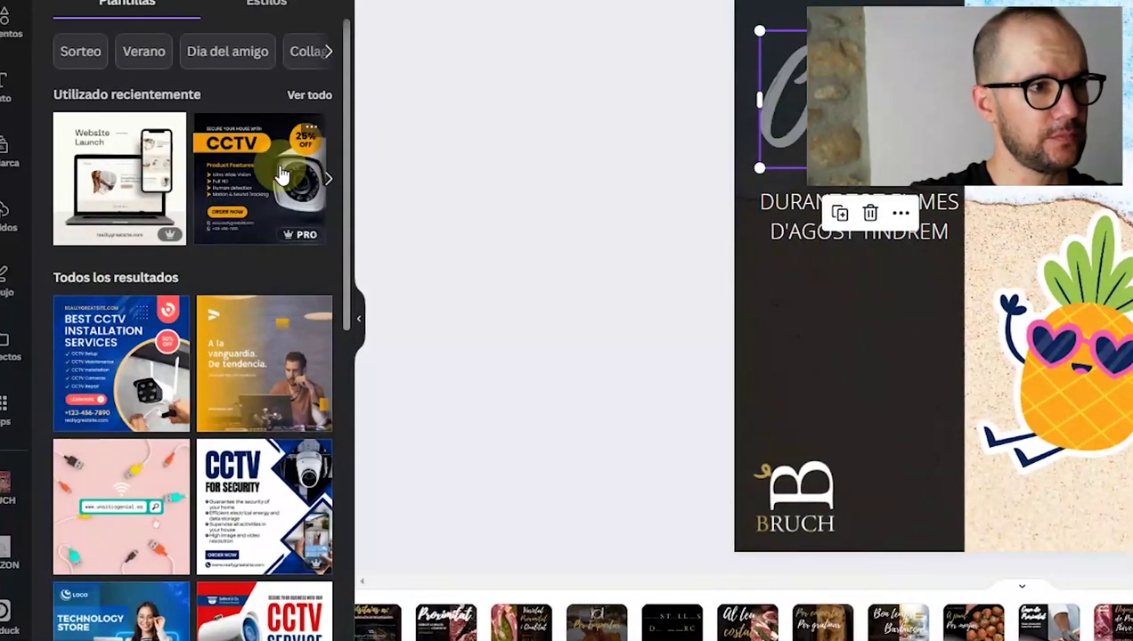
drag(267, 177, 774, 250)
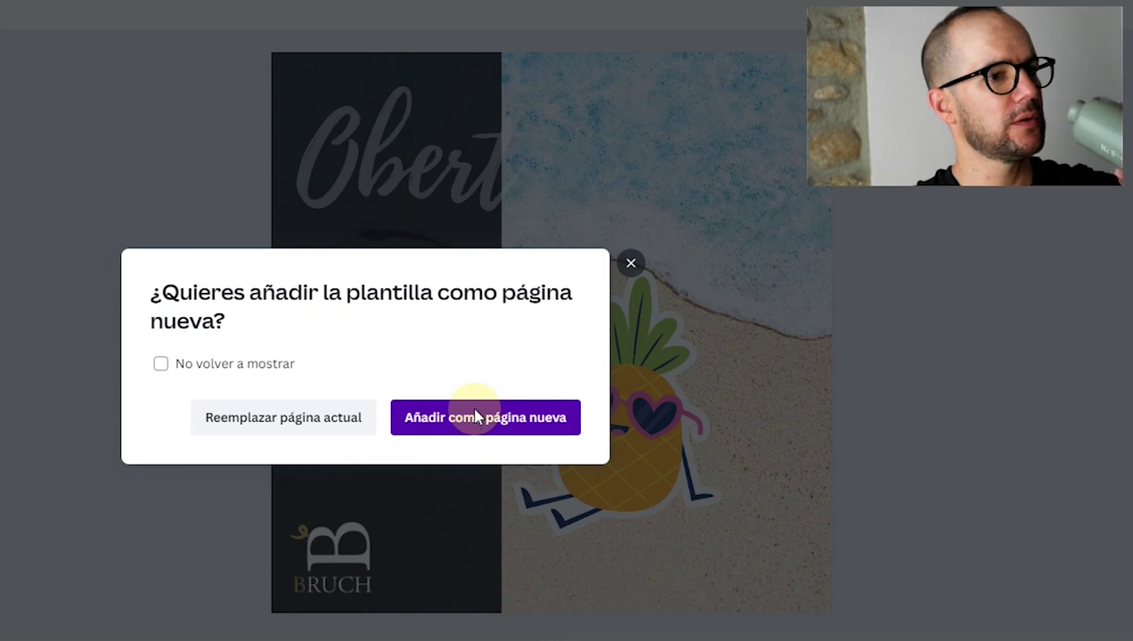
click(474, 417)
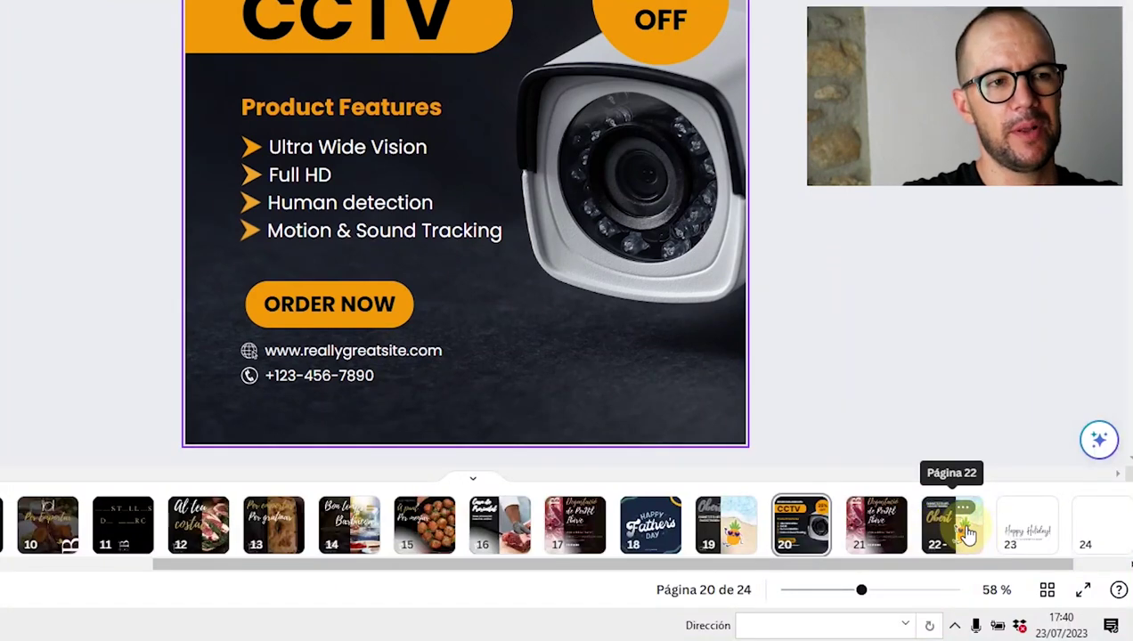
Step: Compare the layouts of pages 22 and 21 with the CCTV design on page 20
click(967, 533)
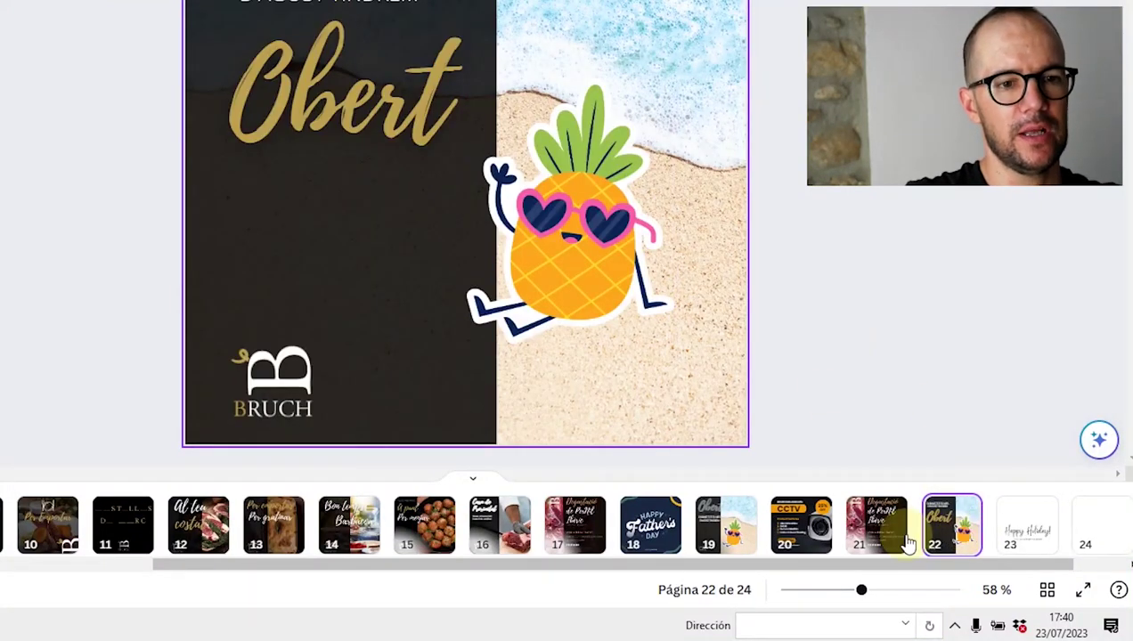
click(879, 549)
click(791, 528)
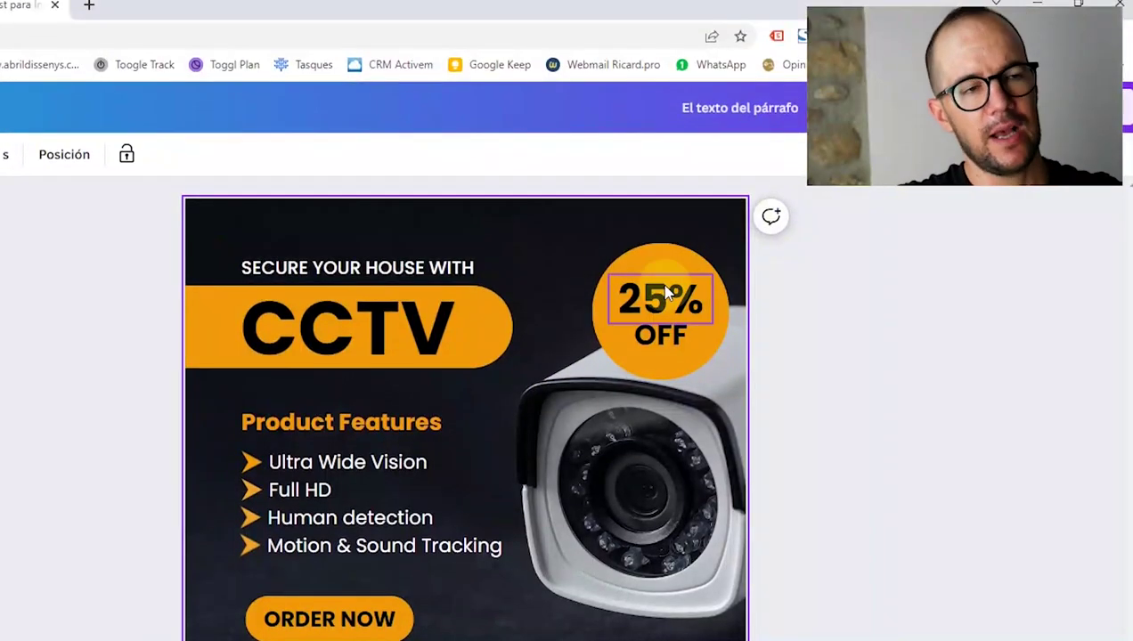
Step: Select the 25% OFF badge, the CCTV title and band, the Product Features heading and its arrows and feature lines together
click(661, 265)
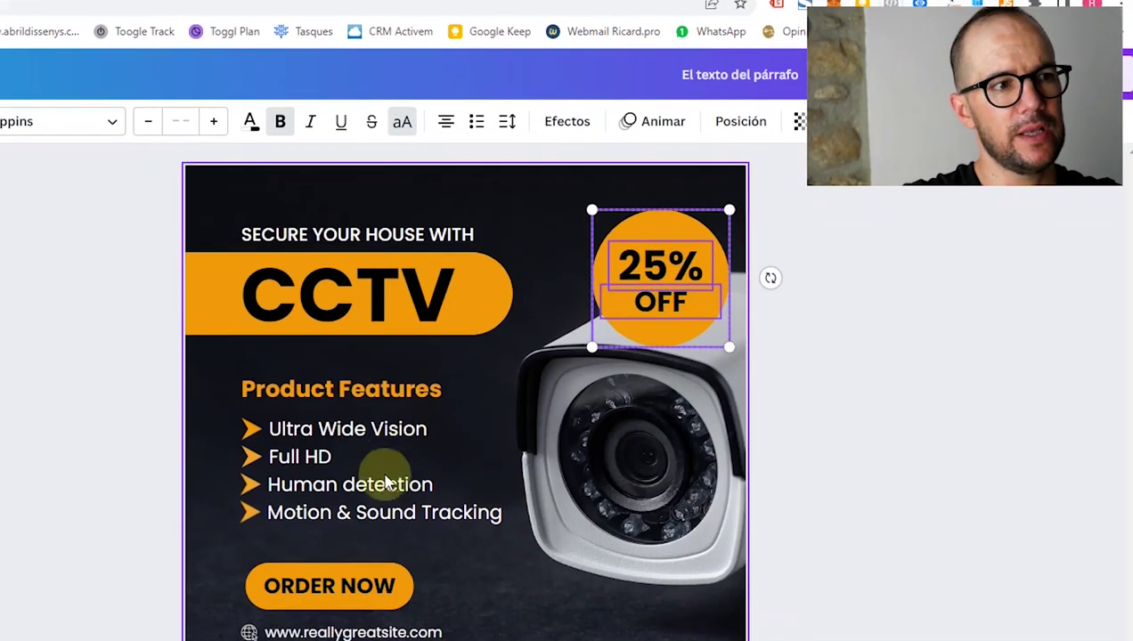
shift+click(215, 290)
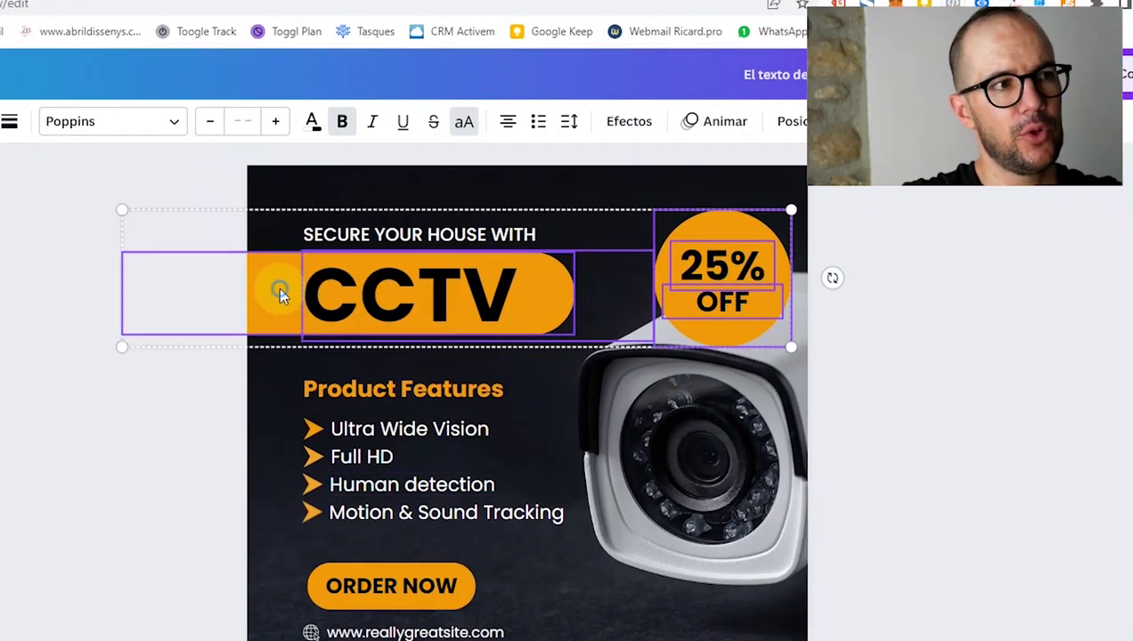
shift+click(326, 430)
shift+click(326, 456)
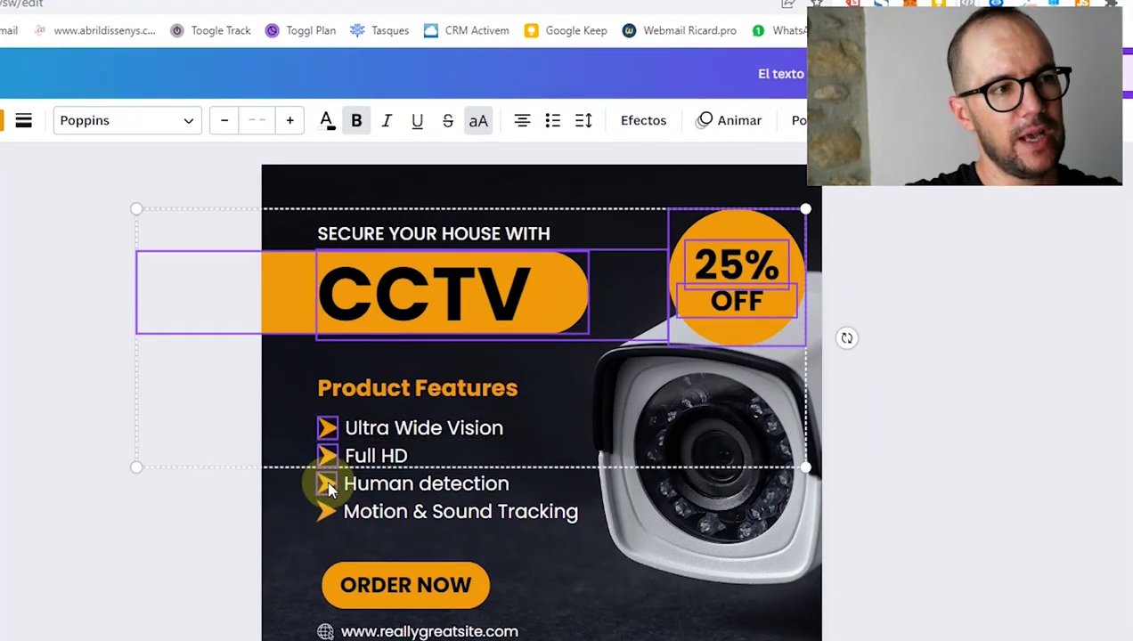
shift+click(326, 484)
shift+click(367, 485)
shift+click(375, 457)
shift+click(367, 430)
shift+click(357, 401)
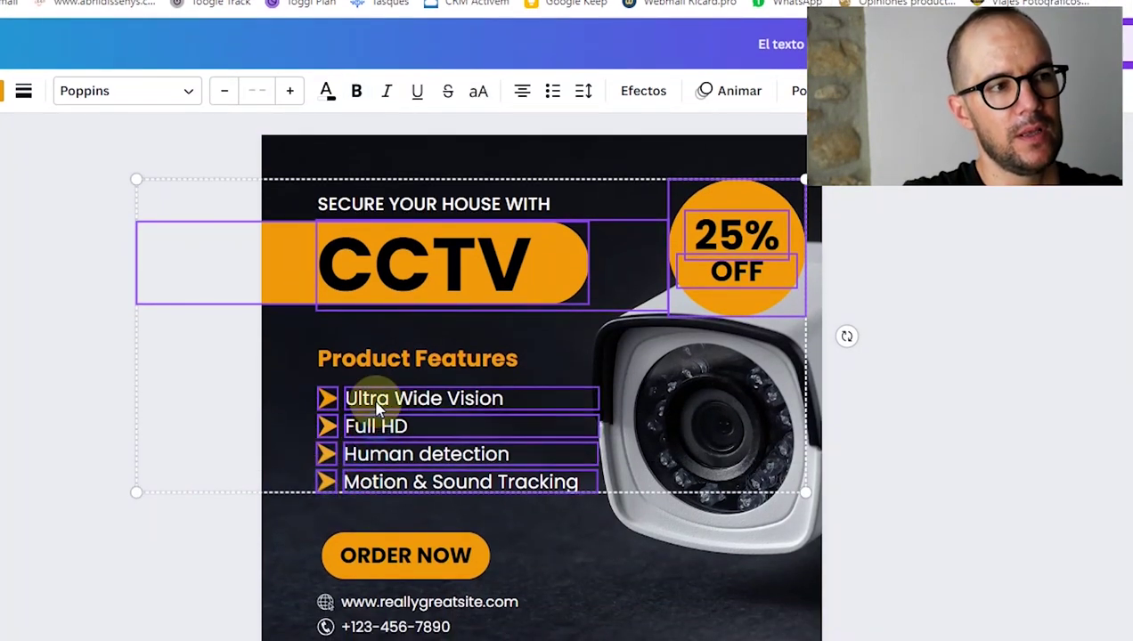
shift+click(378, 374)
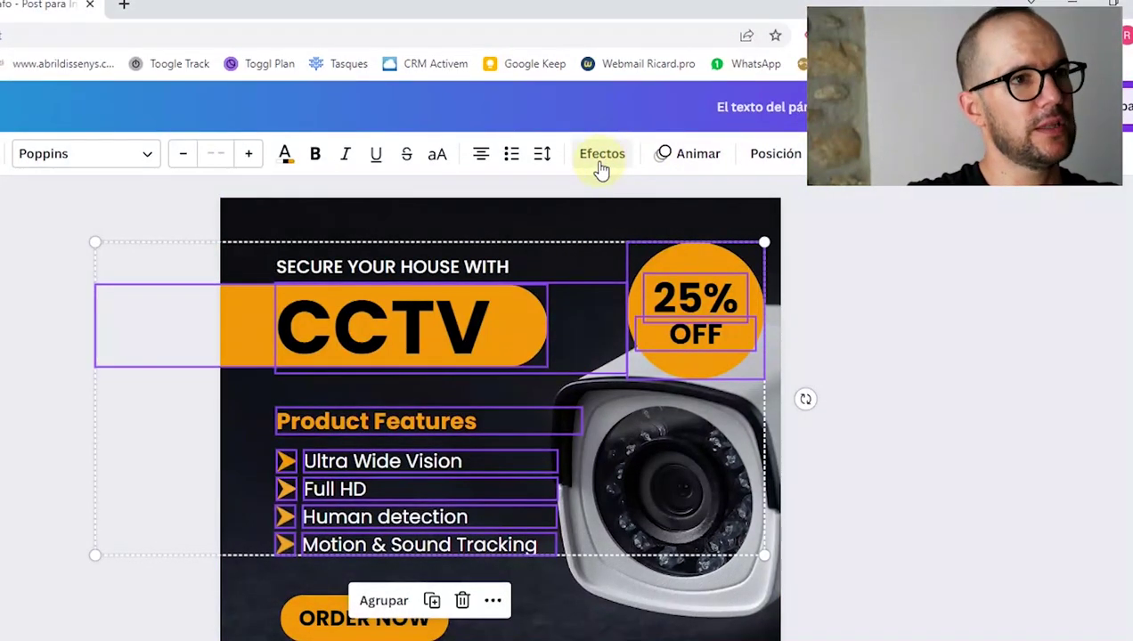
Step: Try element animations such as Subir, Paneo, Diagonal and Deriva on the selected CCTV elements
click(601, 160)
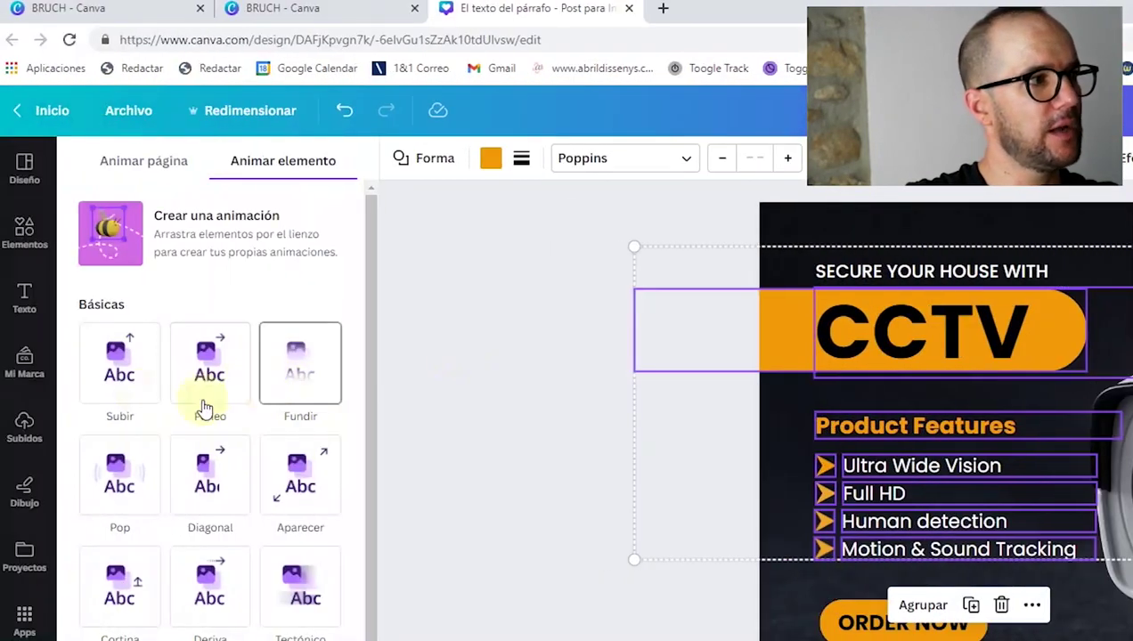
click(125, 370)
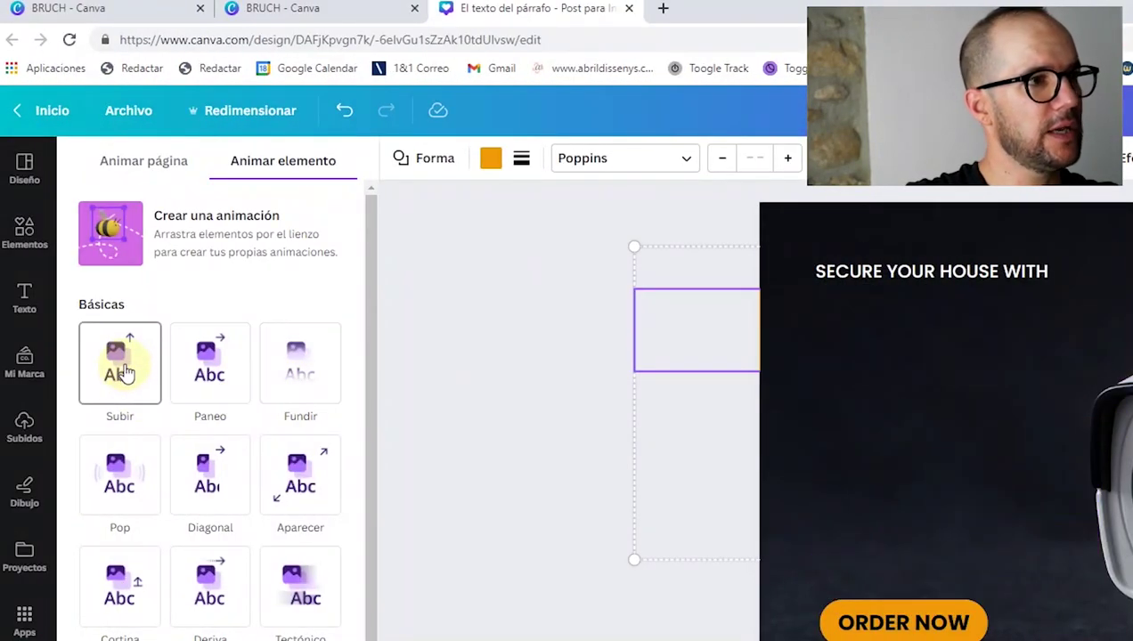
click(212, 372)
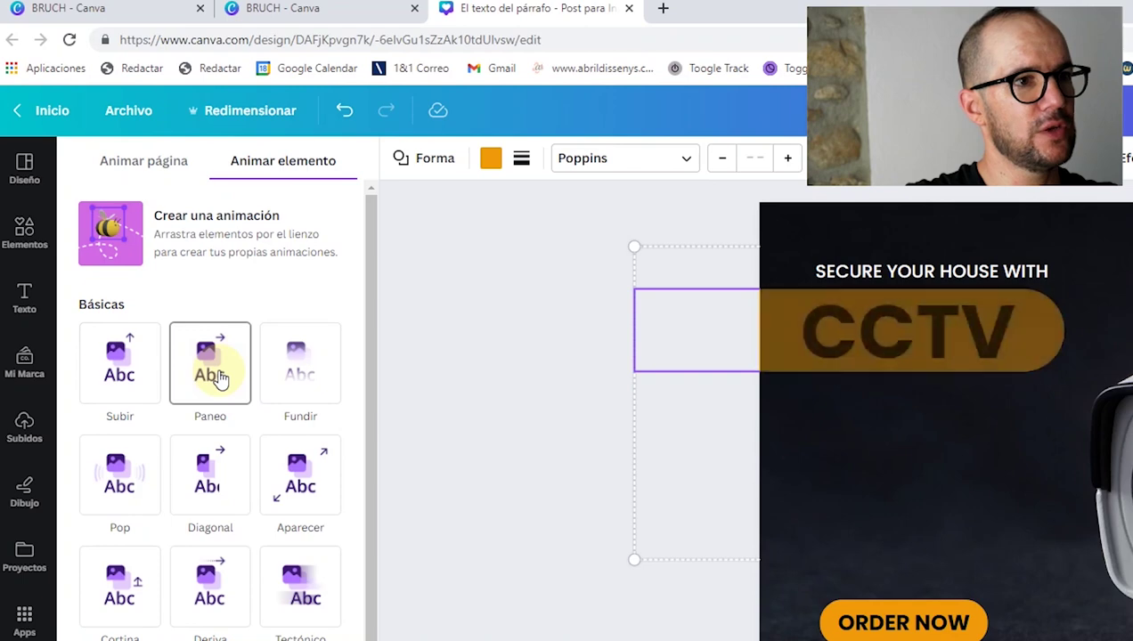
click(207, 469)
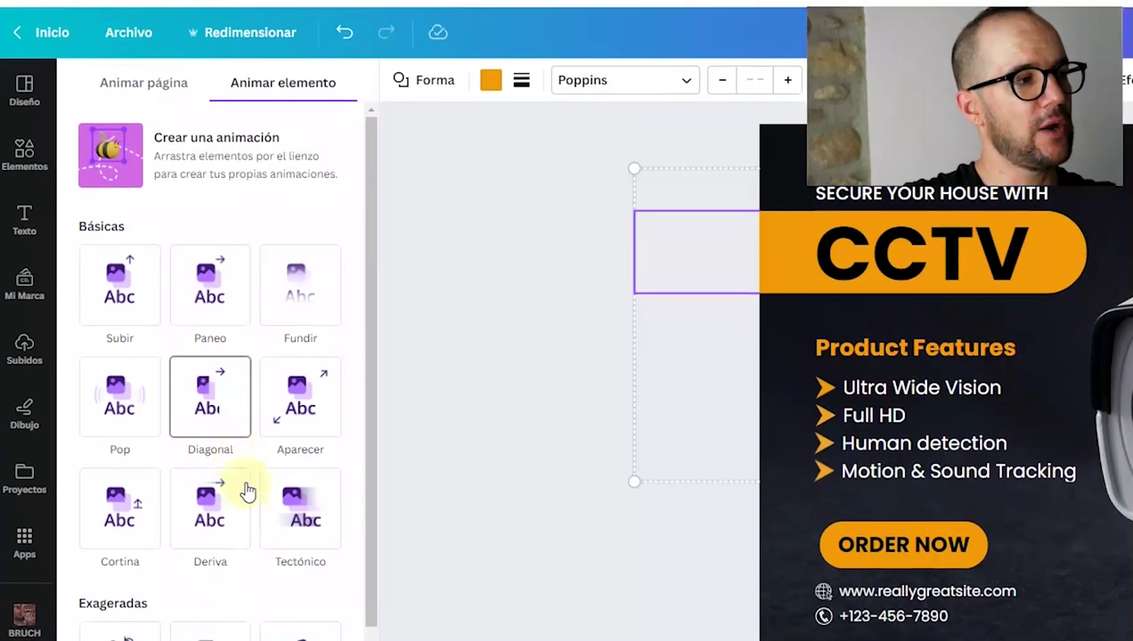
click(214, 590)
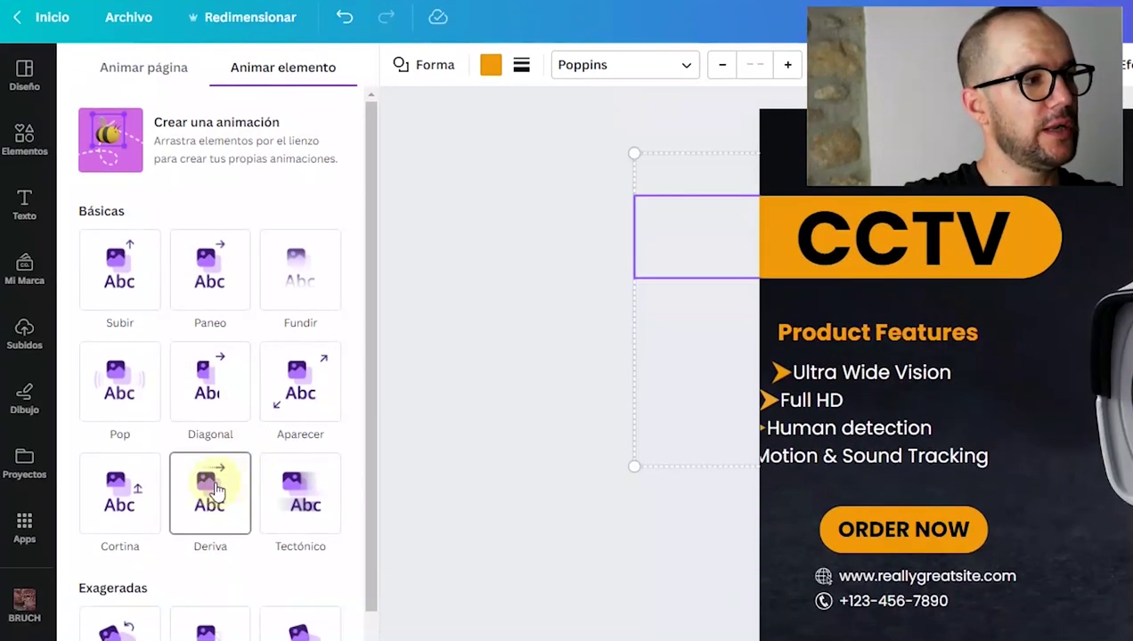
click(116, 596)
click(100, 376)
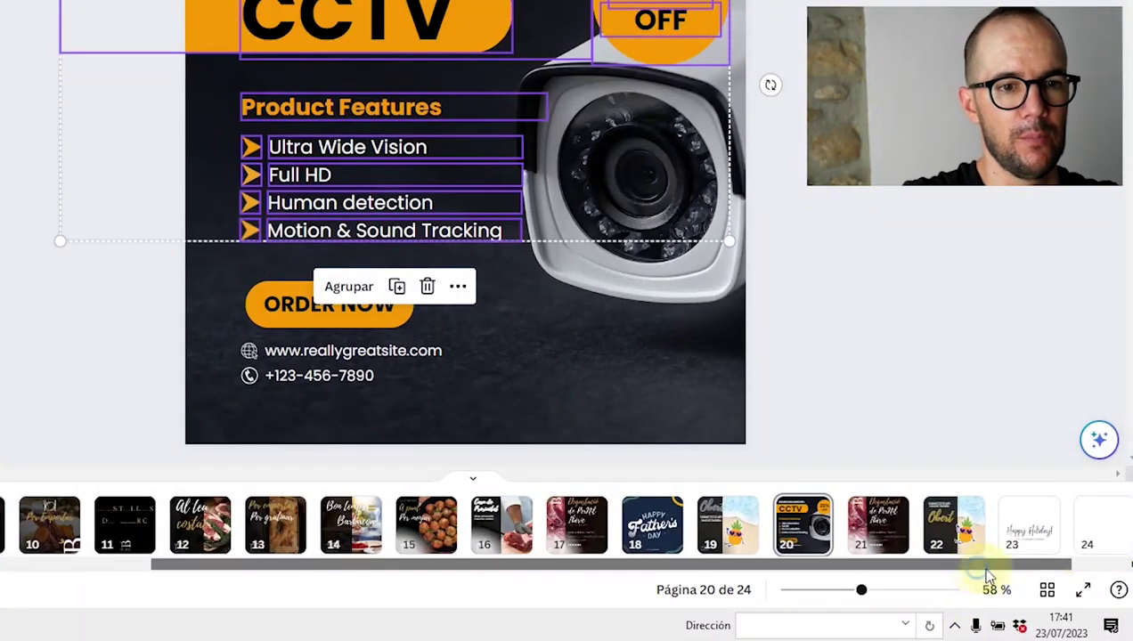
Step: Show the page durations in the timeline and extend page 20, the CCTV design, to 24.0 s
scroll(926, 570, right, 2)
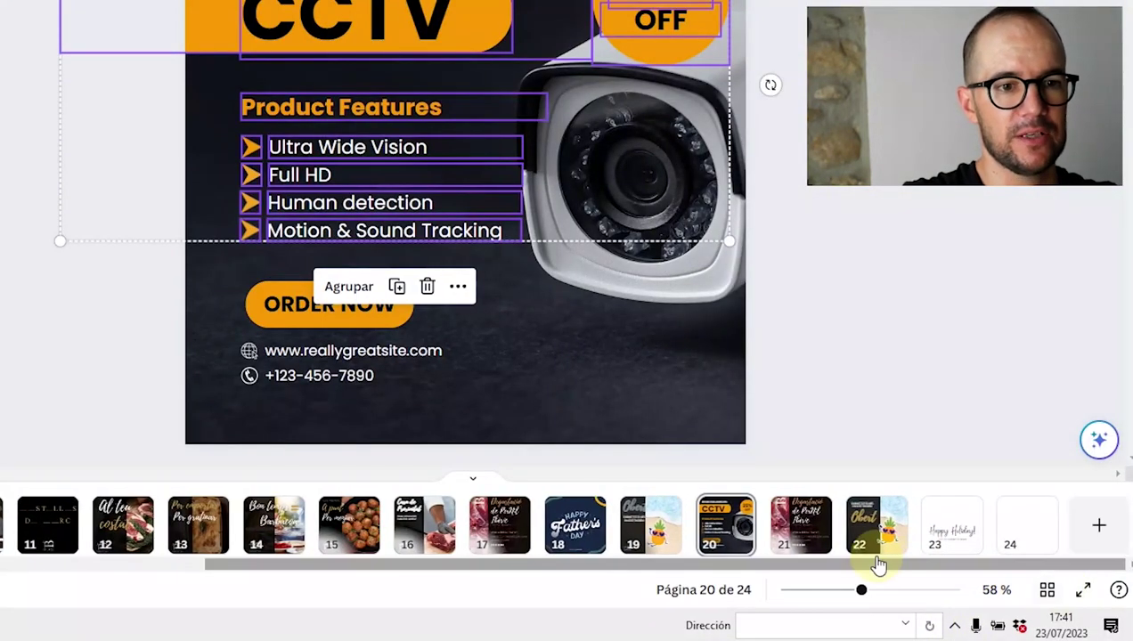
click(753, 531)
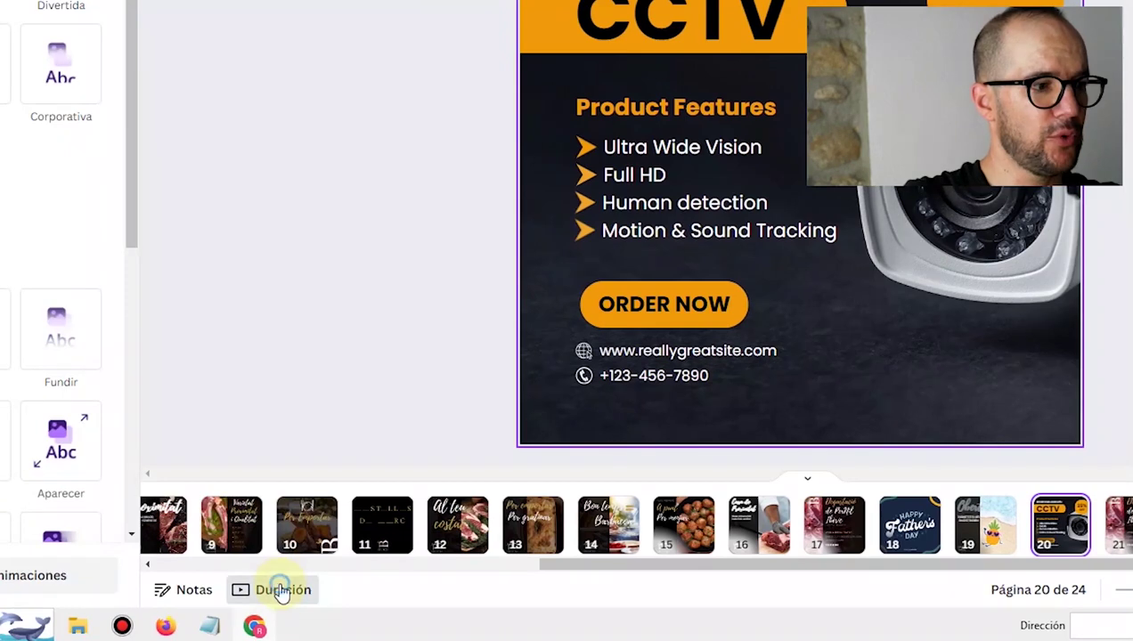
click(280, 590)
drag(853, 566, 1040, 555)
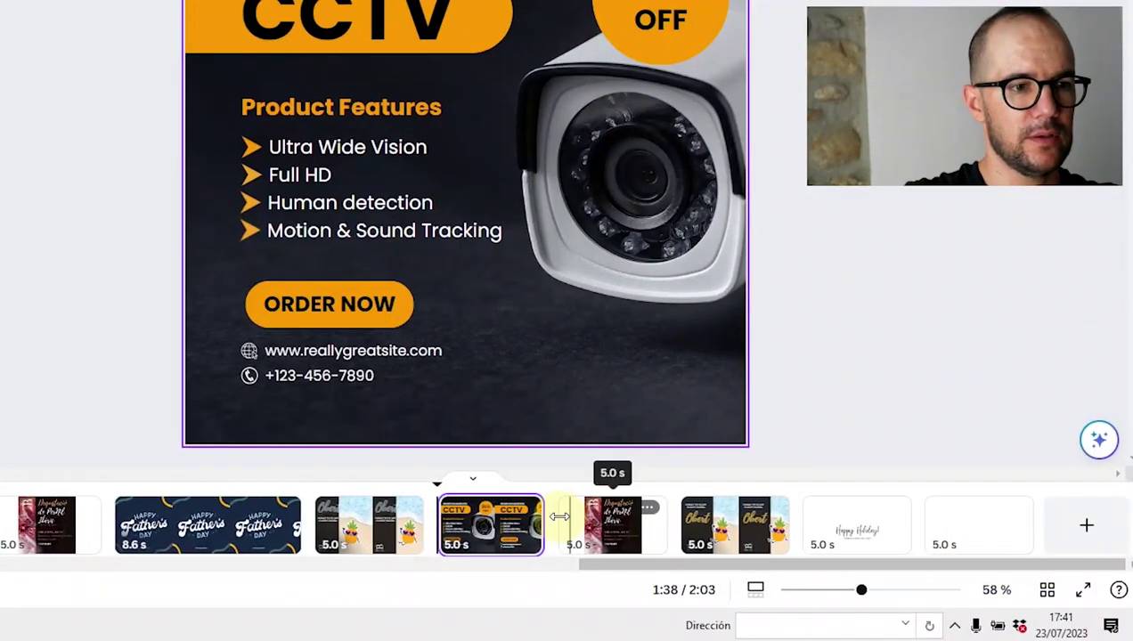
drag(624, 509, 951, 503)
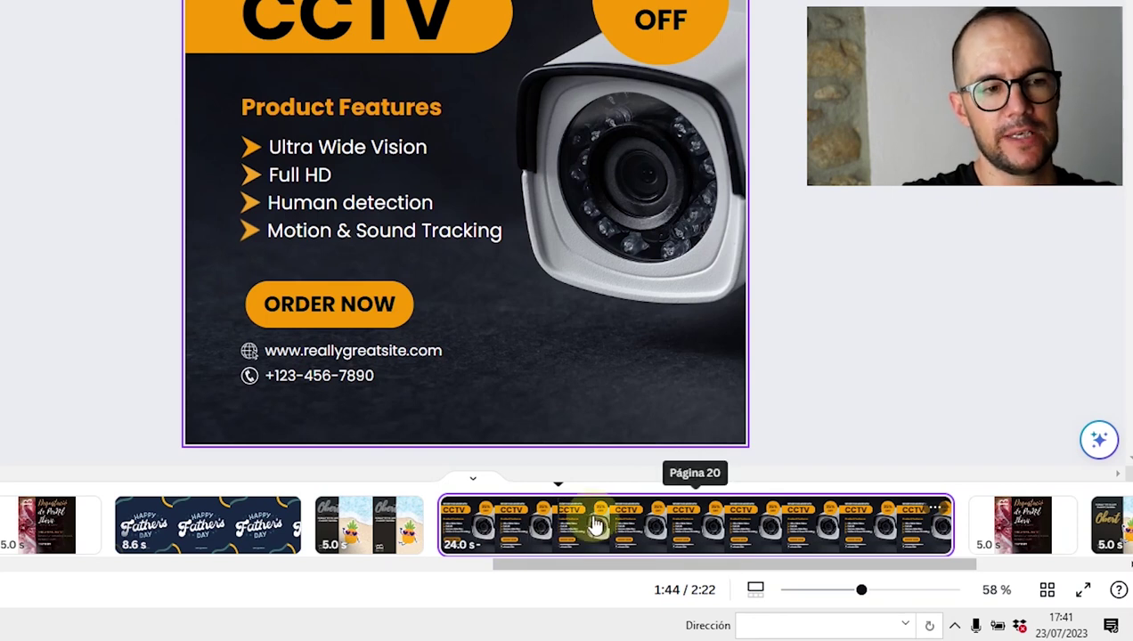
Step: Split the CCTV page at 1:44 and scrub the playhead through its second part
right_click(560, 515)
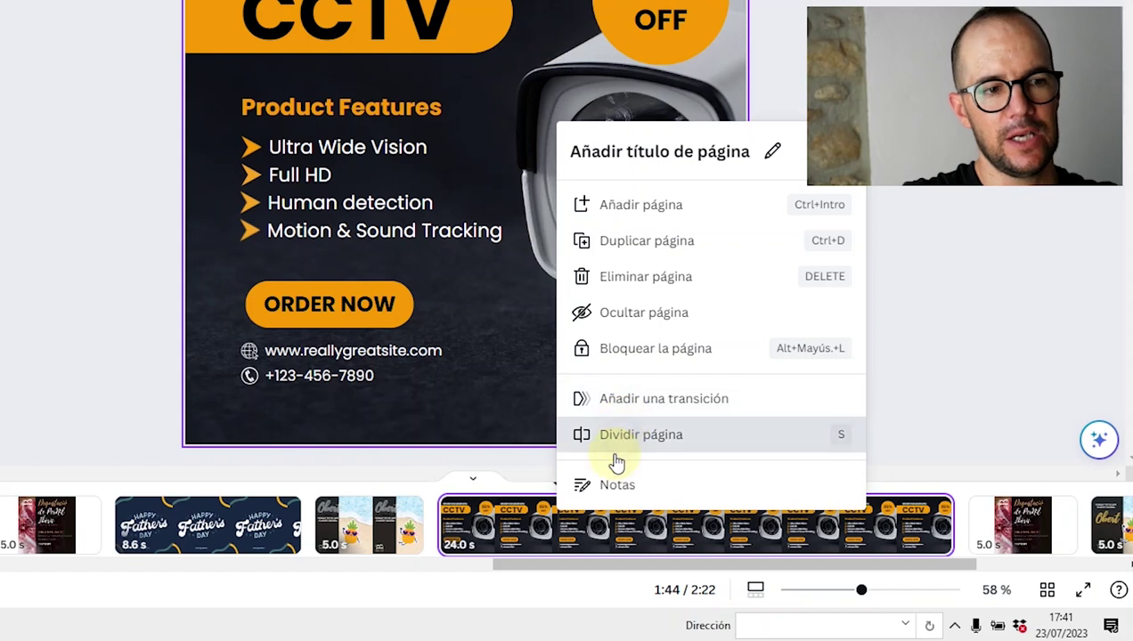
key(s)
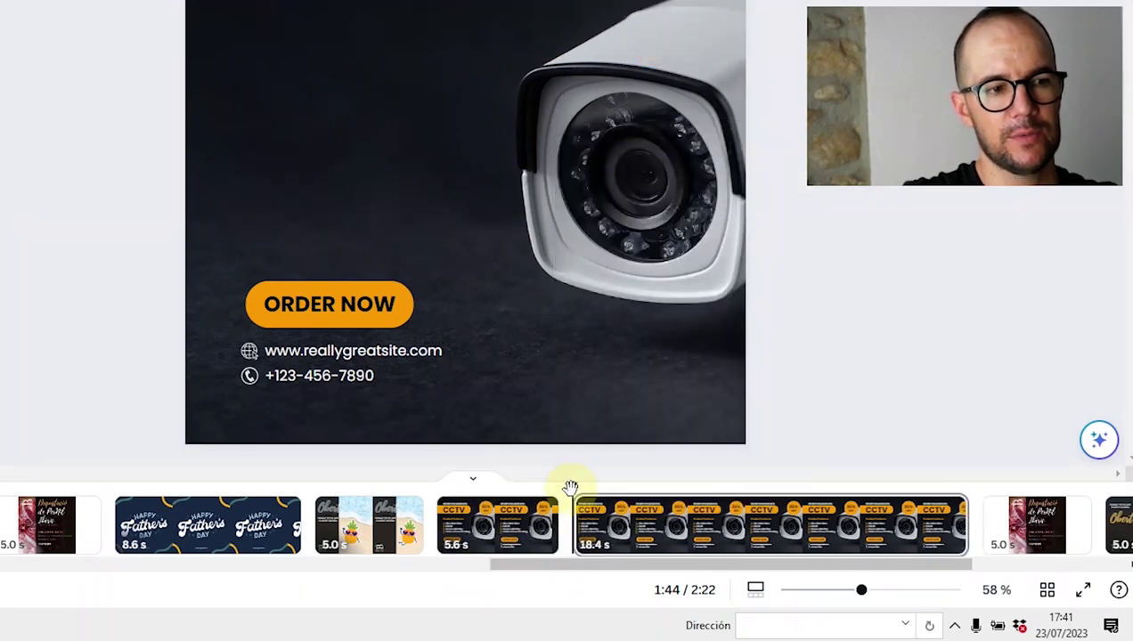
click(457, 527)
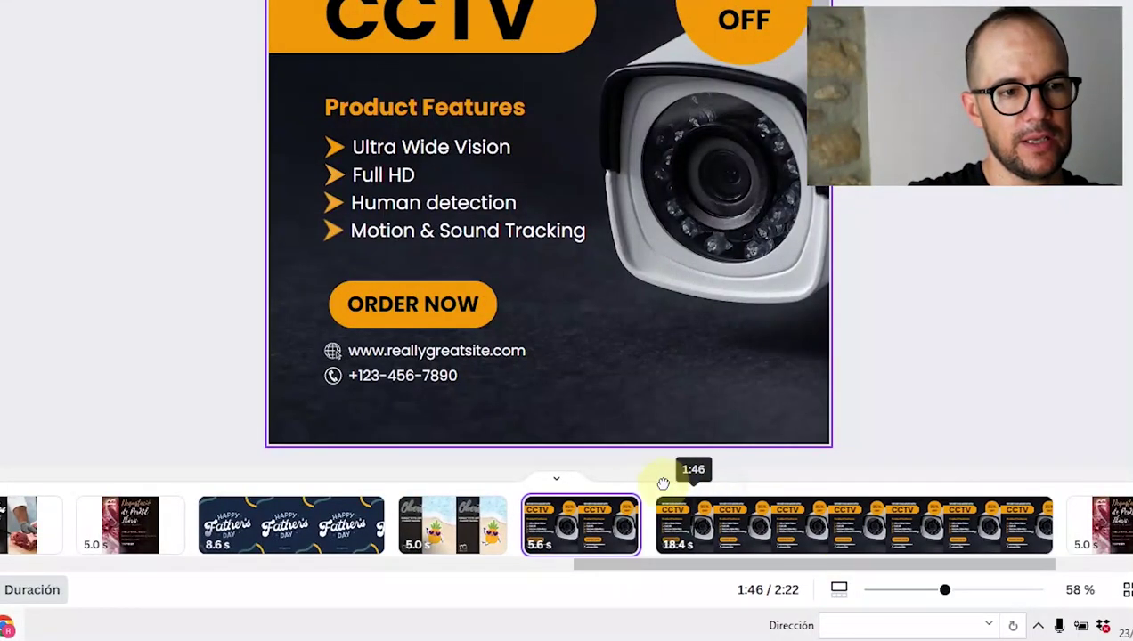
drag(662, 483, 900, 502)
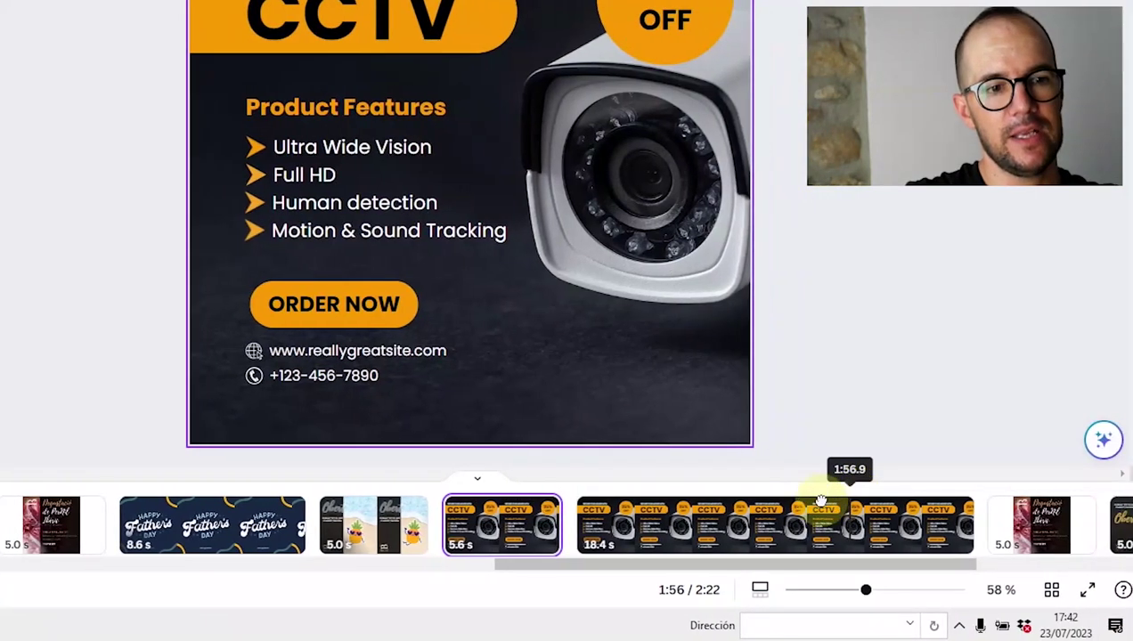
drag(821, 501, 624, 510)
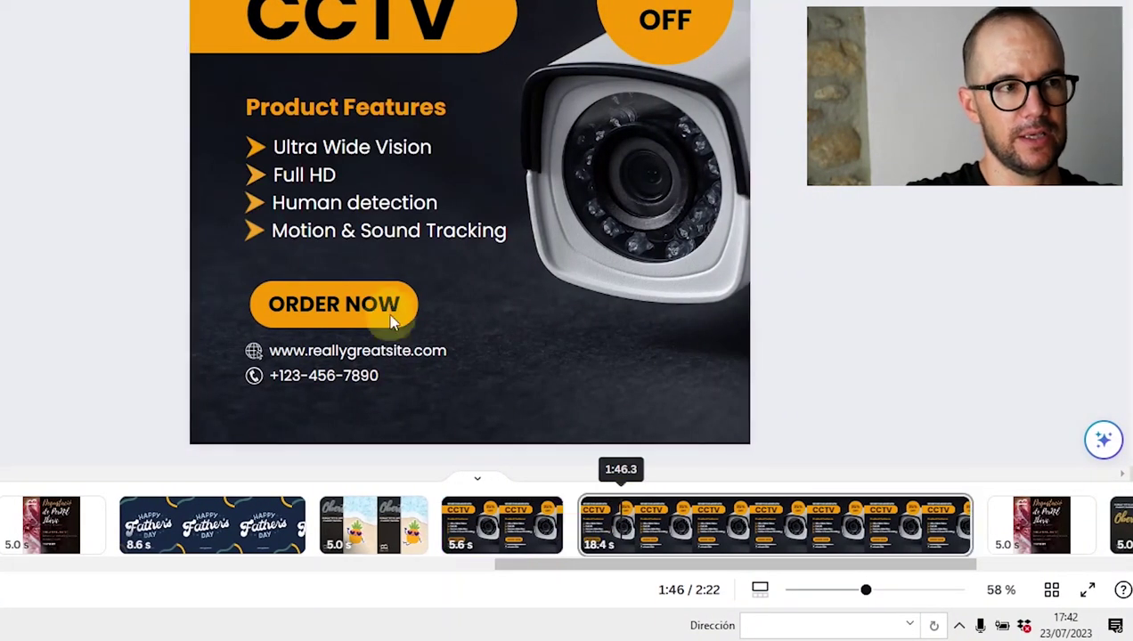
drag(663, 482, 605, 493)
Step: Delete the "Motion & Sound Tracking", "Human detection", "Full HD" and "Ultra Wide Vision" texts from the second CCTV page
click(395, 235)
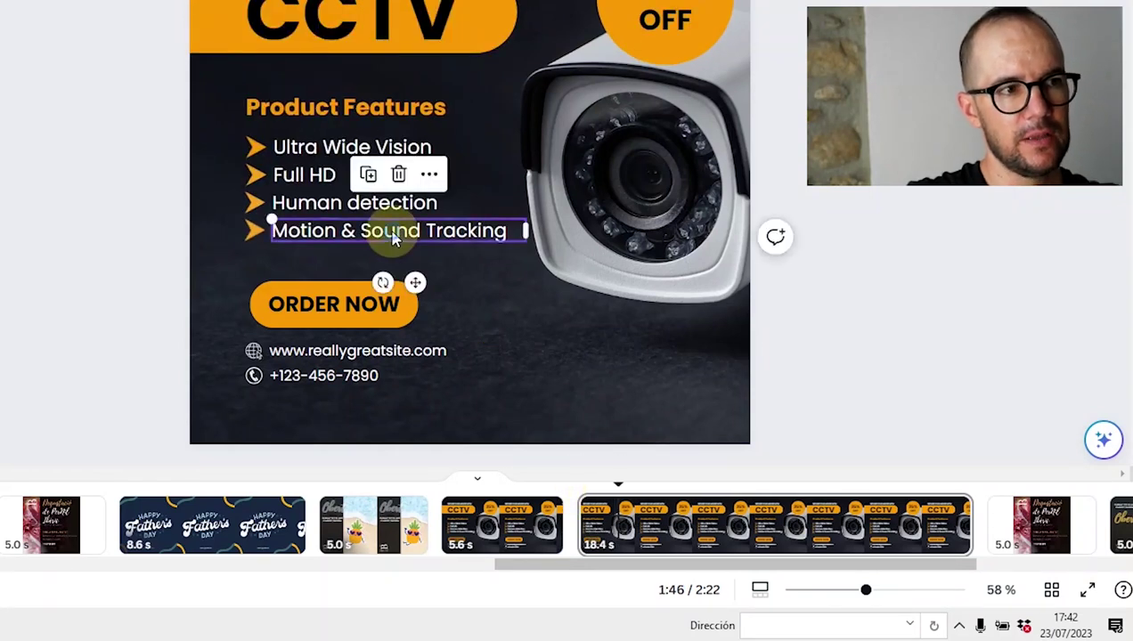
key(Delete)
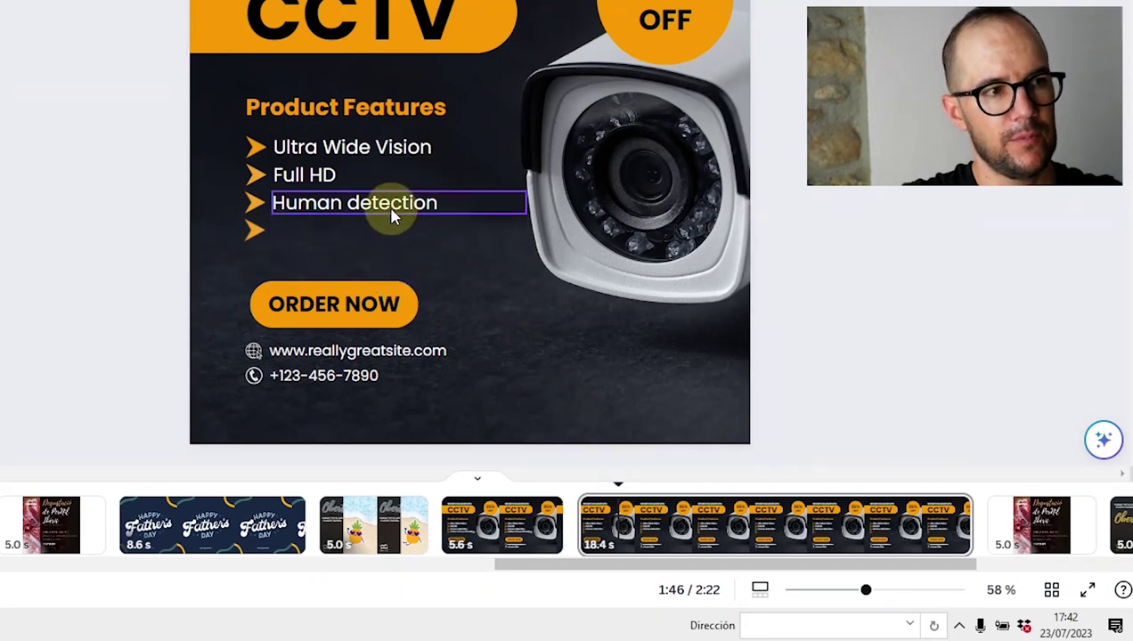
click(395, 212)
key(Delete)
click(344, 177)
key(Delete)
click(343, 145)
key(Delete)
Step: Delete the four orange bullet arrows and the ORDER NOW button from the second CCTV page
click(256, 149)
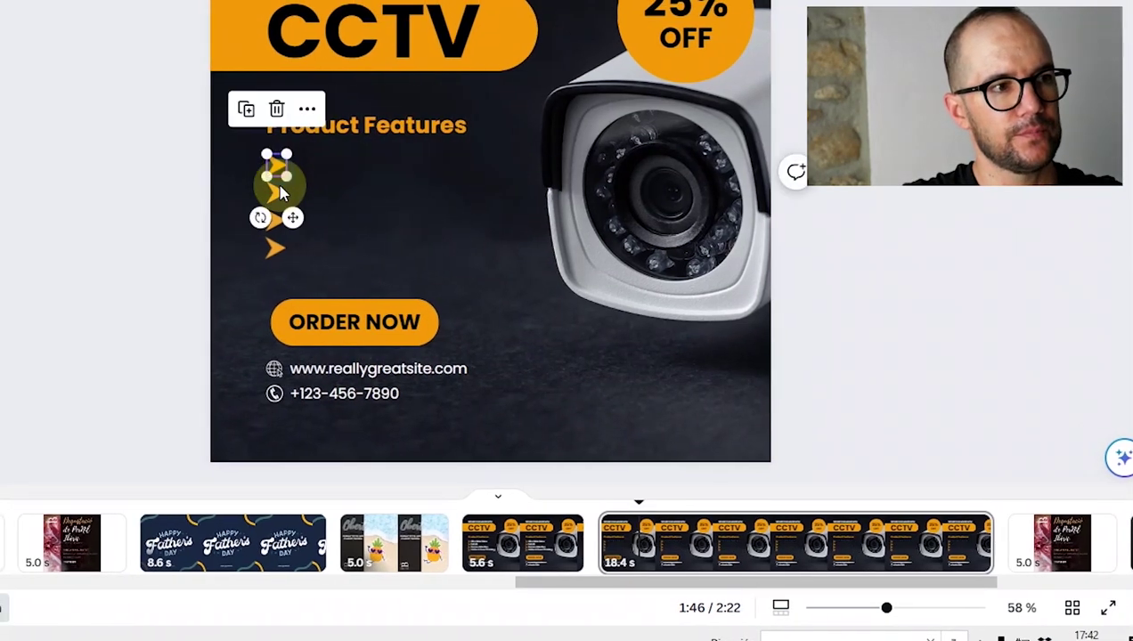
key(Delete)
click(280, 192)
key(Delete)
click(275, 218)
key(Delete)
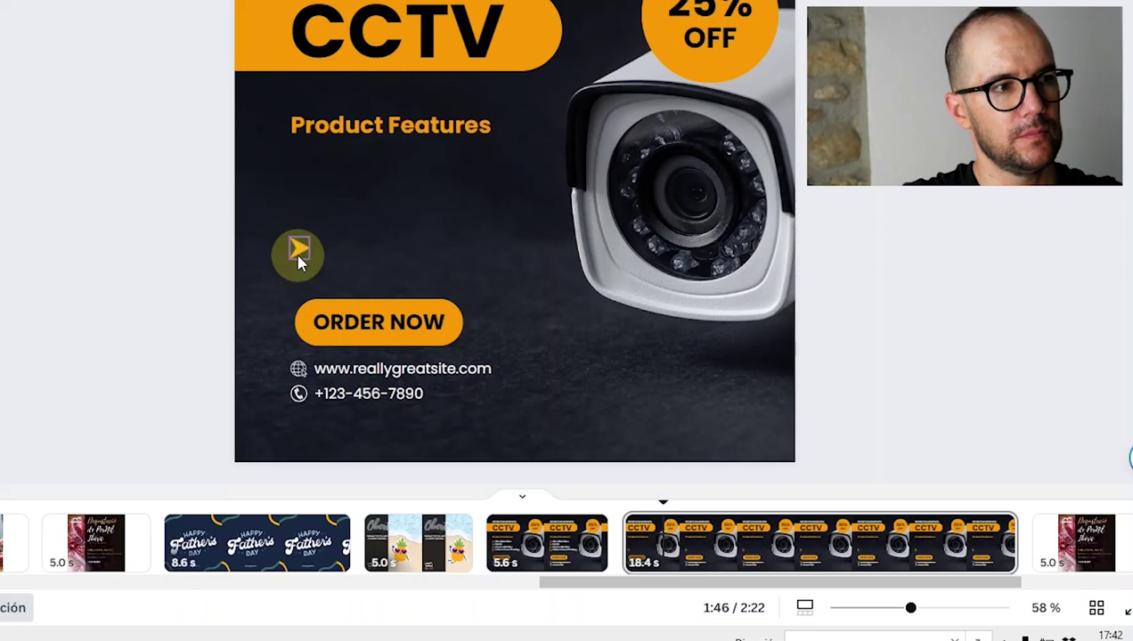
click(298, 256)
key(Delete)
click(379, 321)
key(Delete)
click(379, 325)
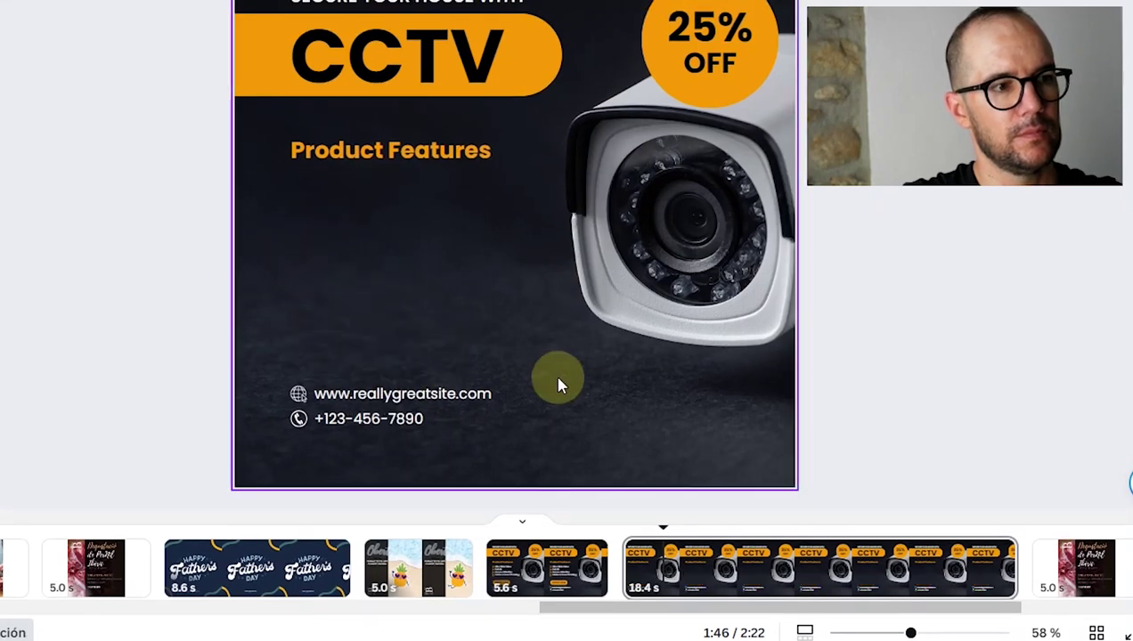
key(Delete)
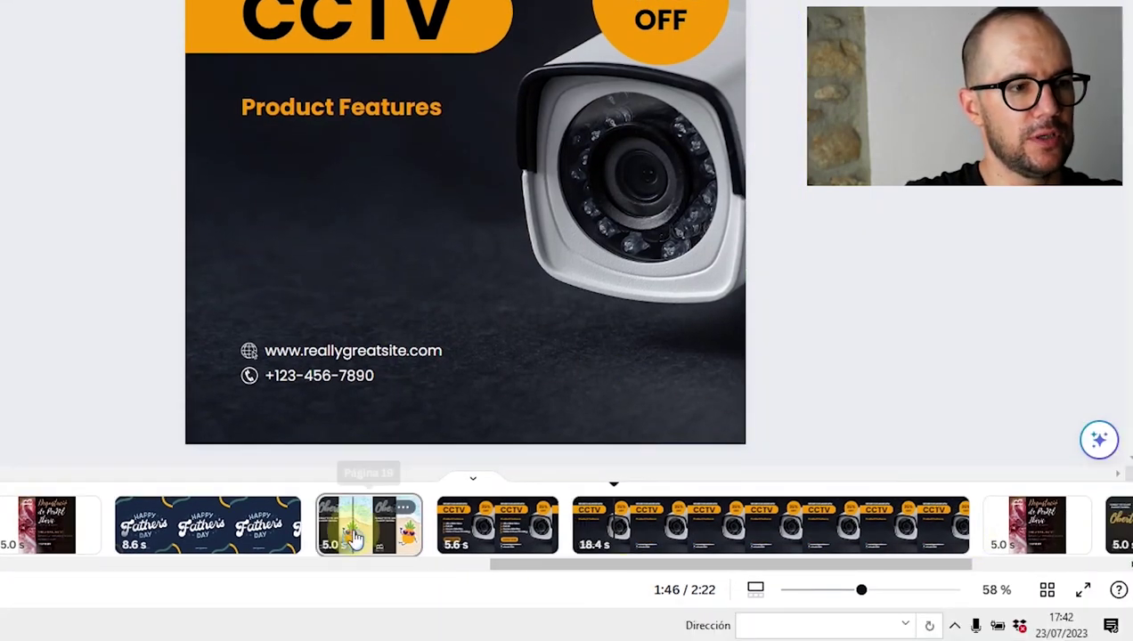
Step: Move the pineapple sticker from page 19 to the second CCTV page, above the website and phone lines, overlapping the heading
click(355, 545)
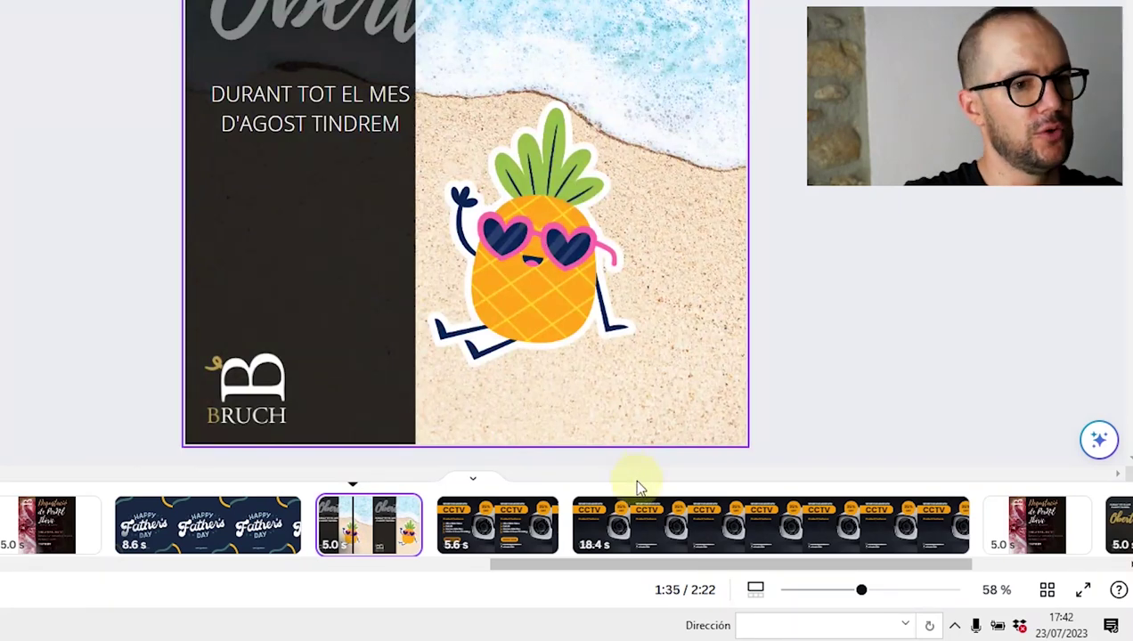
click(626, 532)
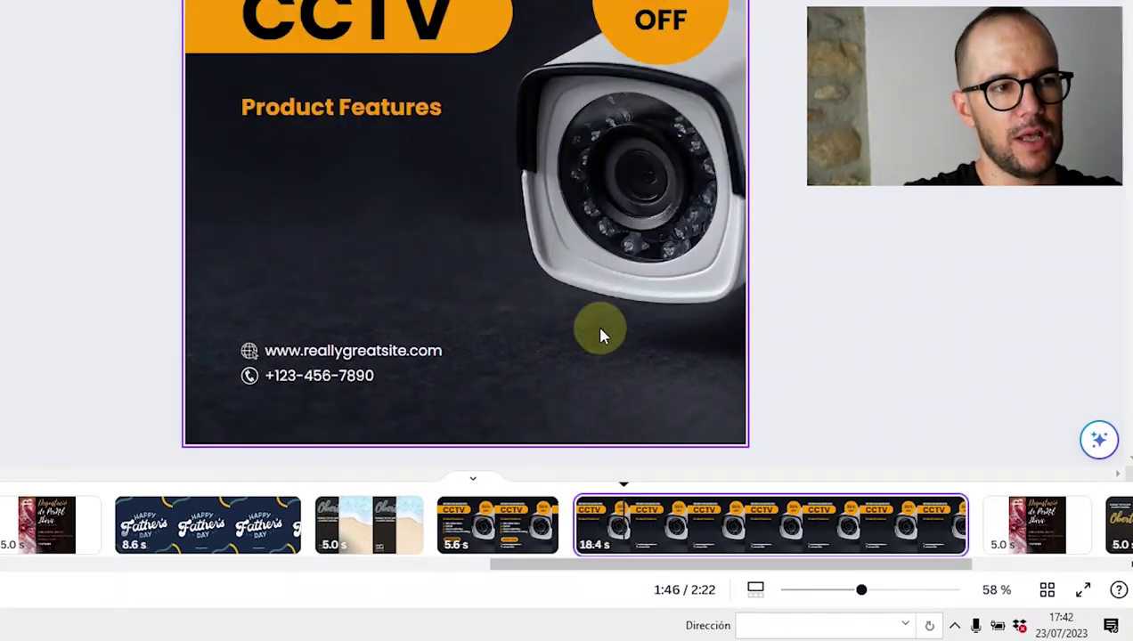
key(ctrl+v)
drag(478, 259, 339, 226)
drag(493, 166, 517, 132)
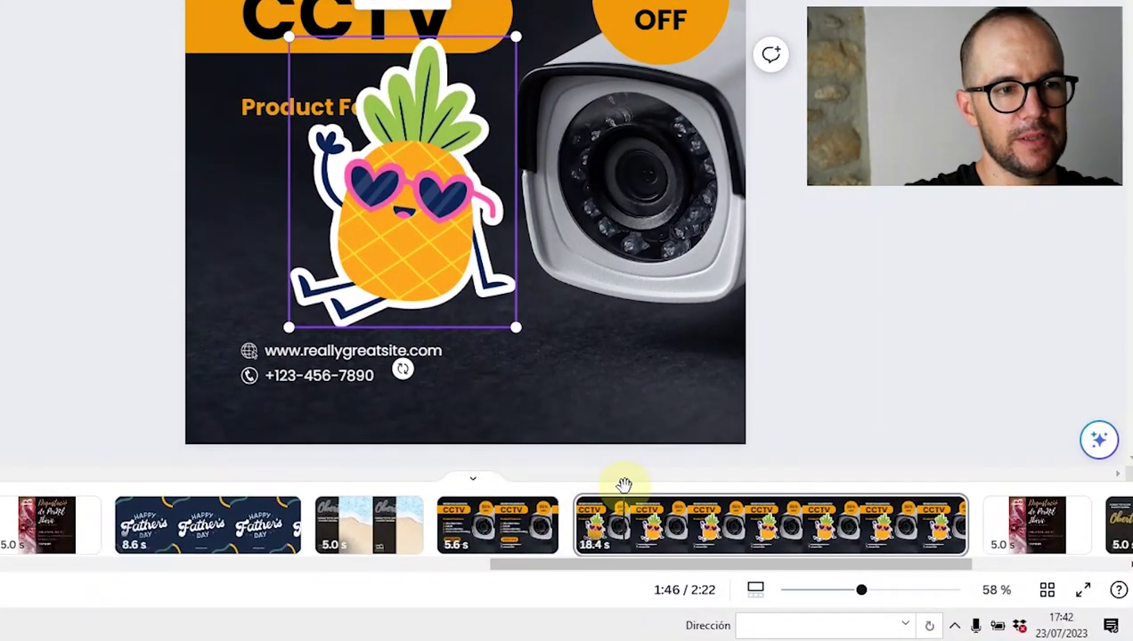
Step: Play the timeline from about 1:41 to preview the change from the first CCTV page to the second
drag(622, 483, 509, 455)
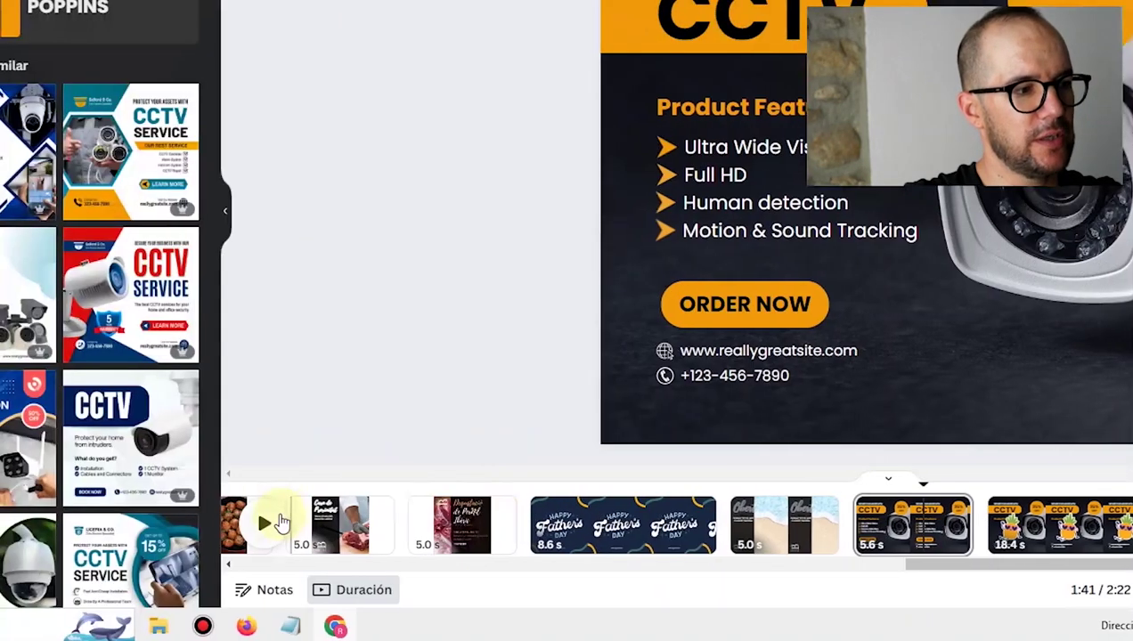
click(276, 524)
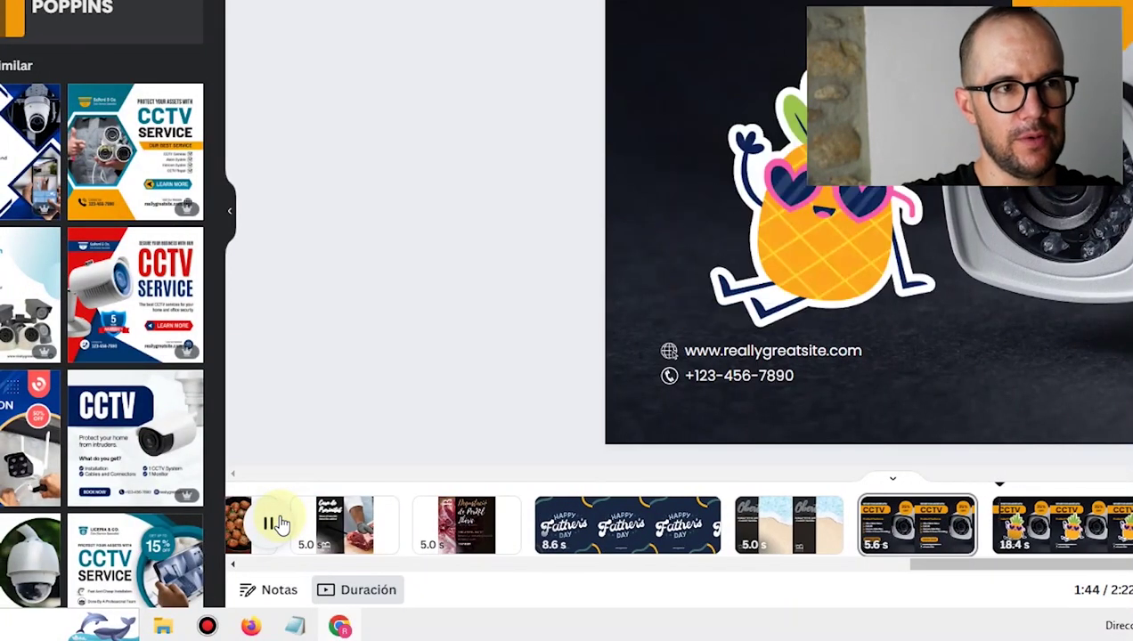
click(276, 524)
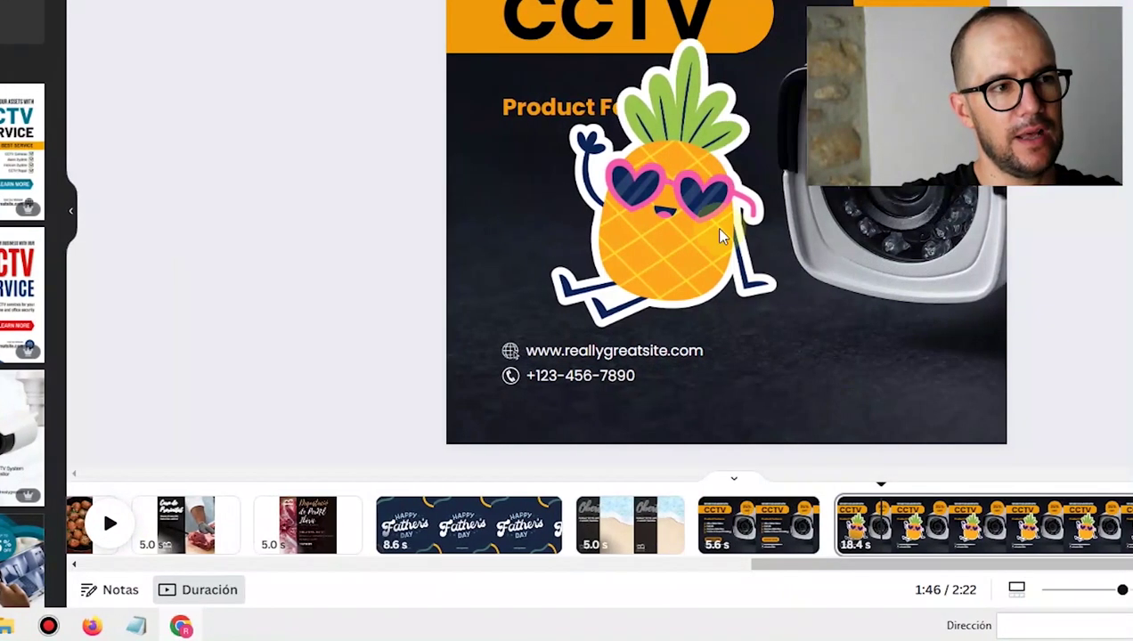
Step: Delete the pineapple sticker from the second CCTV page and open the elements library
click(863, 222)
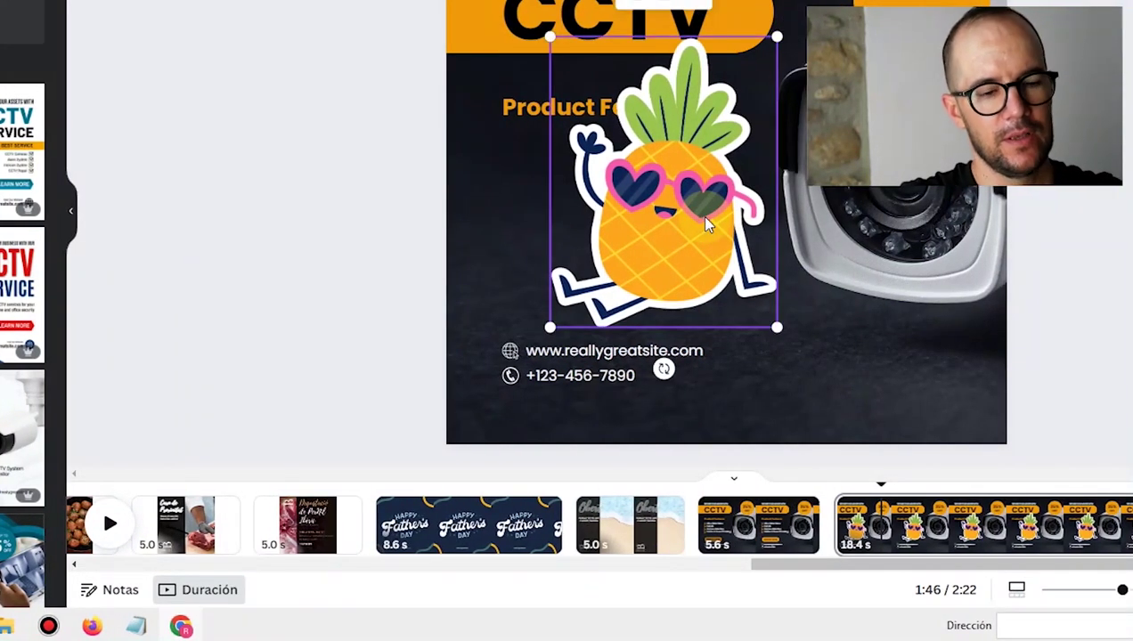
key(Delete)
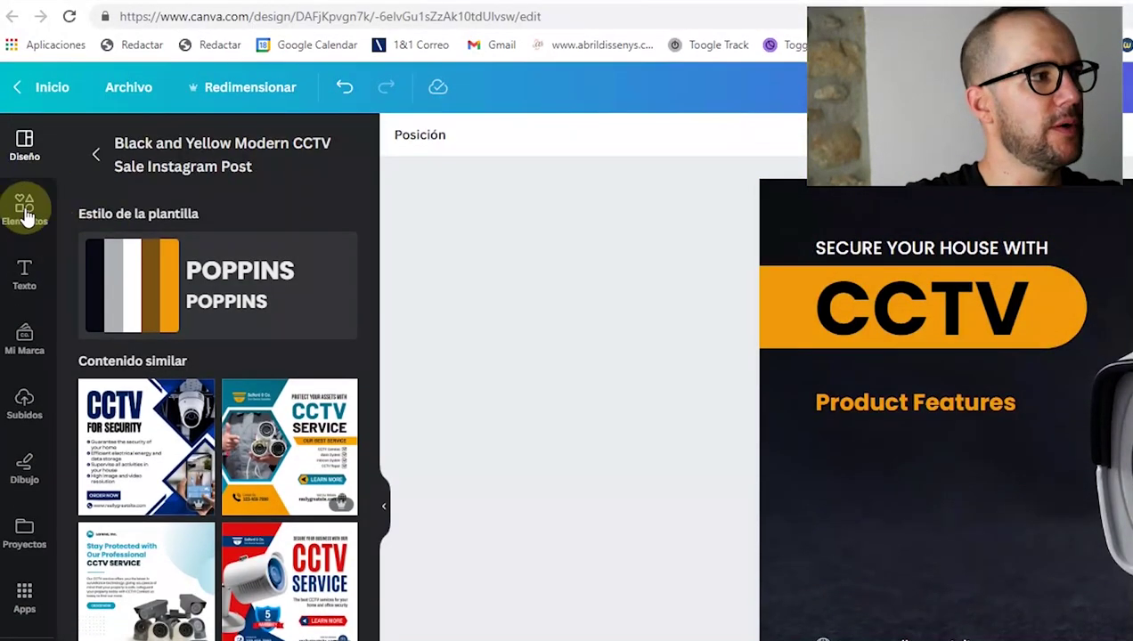
click(24, 13)
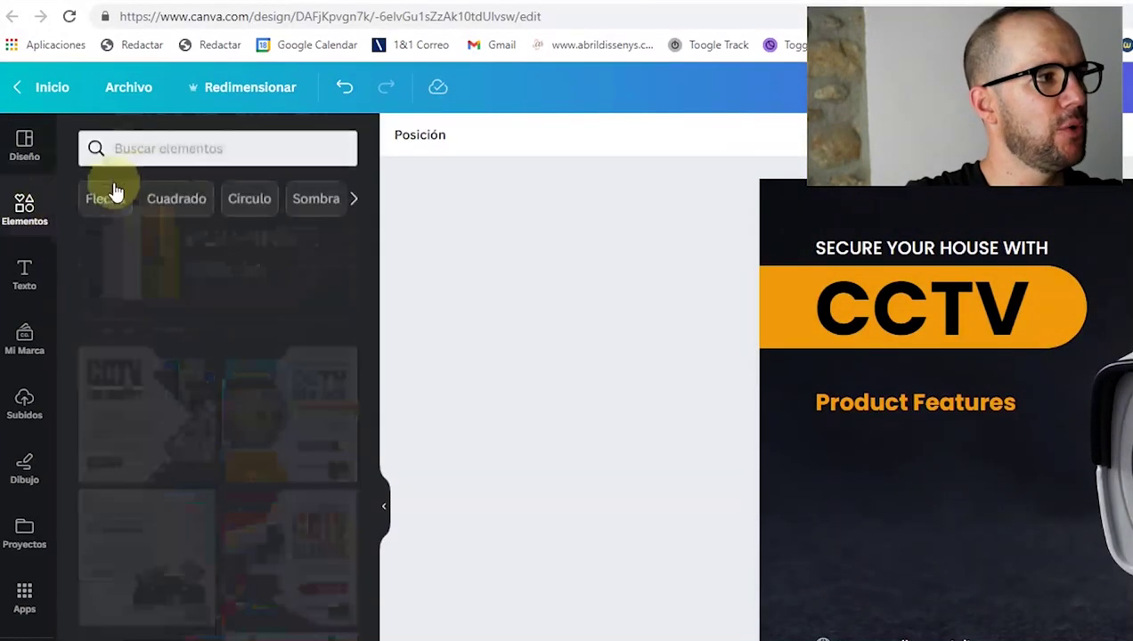
Step: Search the elements library for "LADRON"
click(150, 162)
click(162, 165)
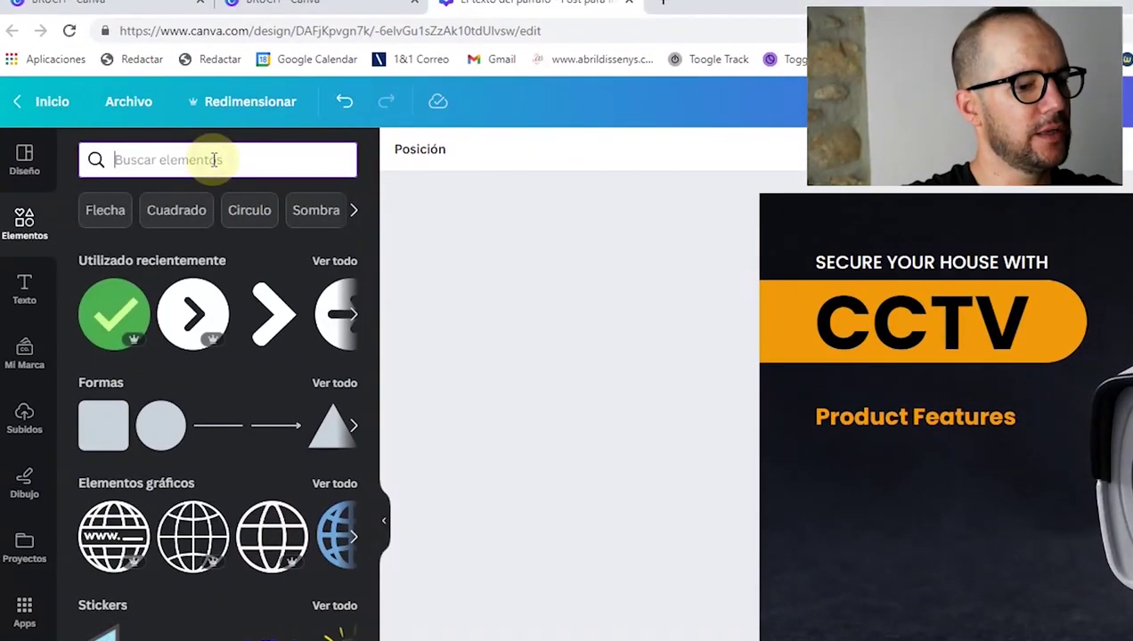
text(LADRO)
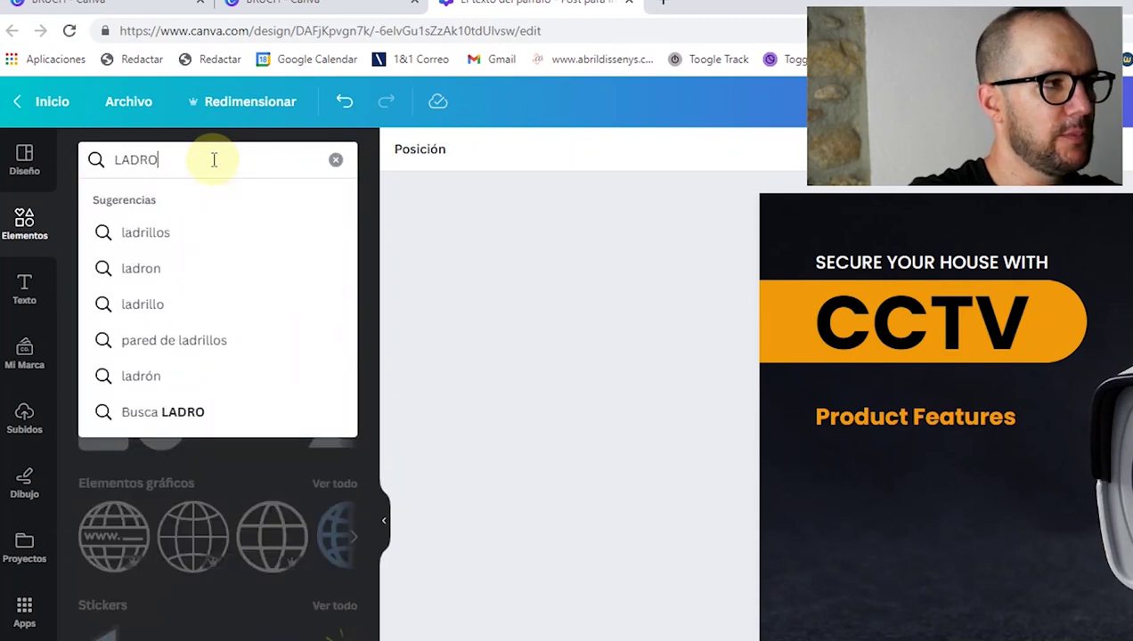
text(N)
key(Return)
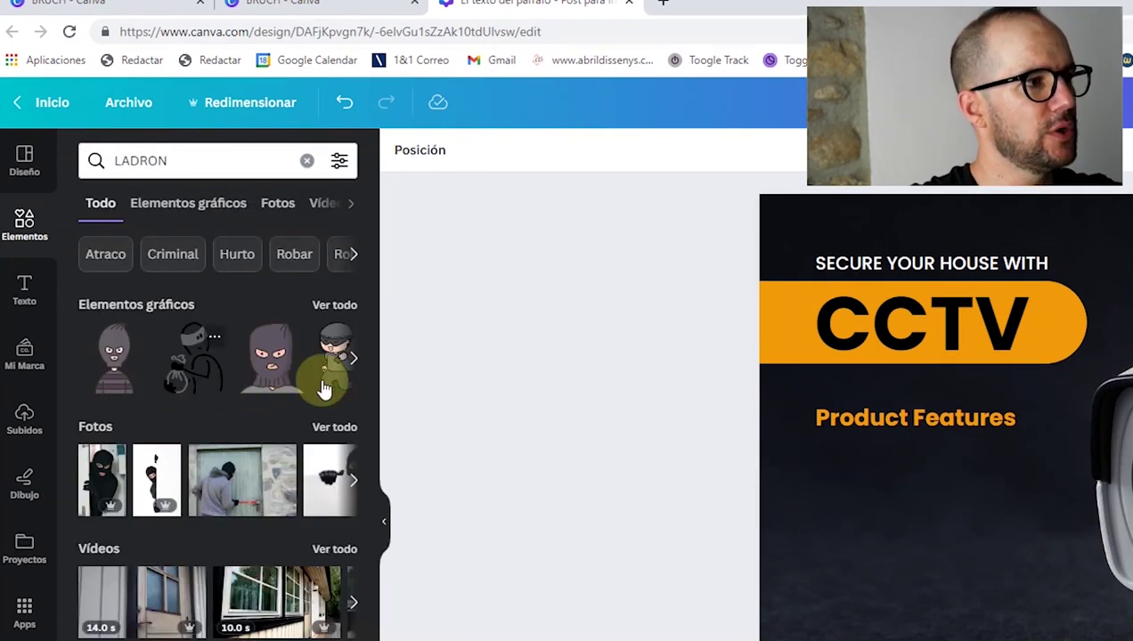
Step: Browse the graphic results for thieves and show the full list of graphics
click(353, 361)
click(354, 360)
click(354, 361)
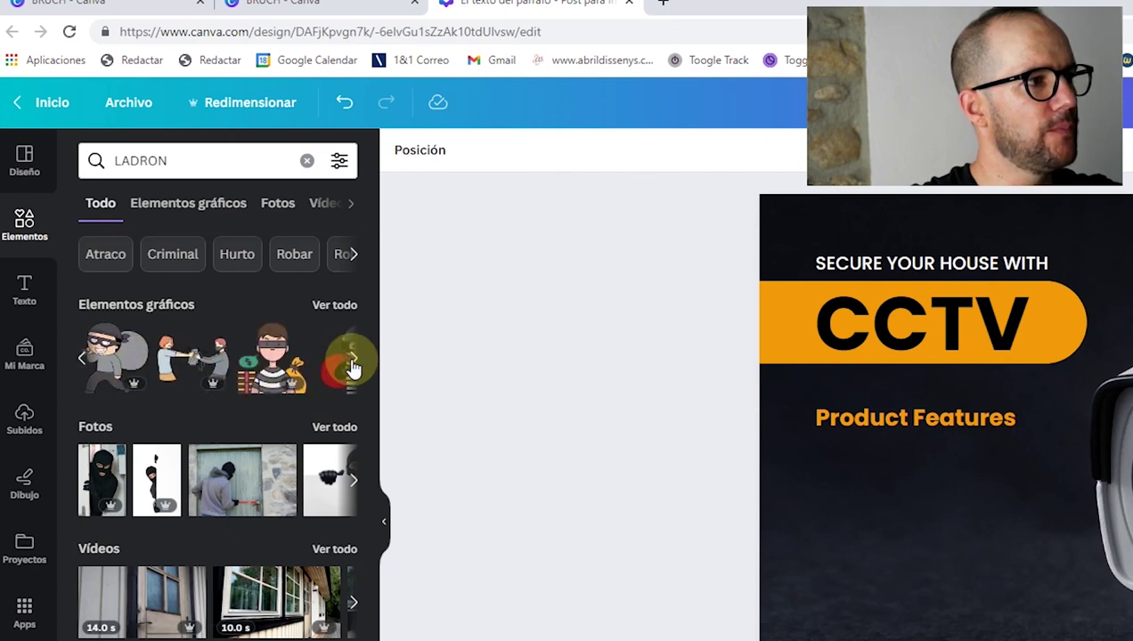
click(354, 361)
click(354, 361)
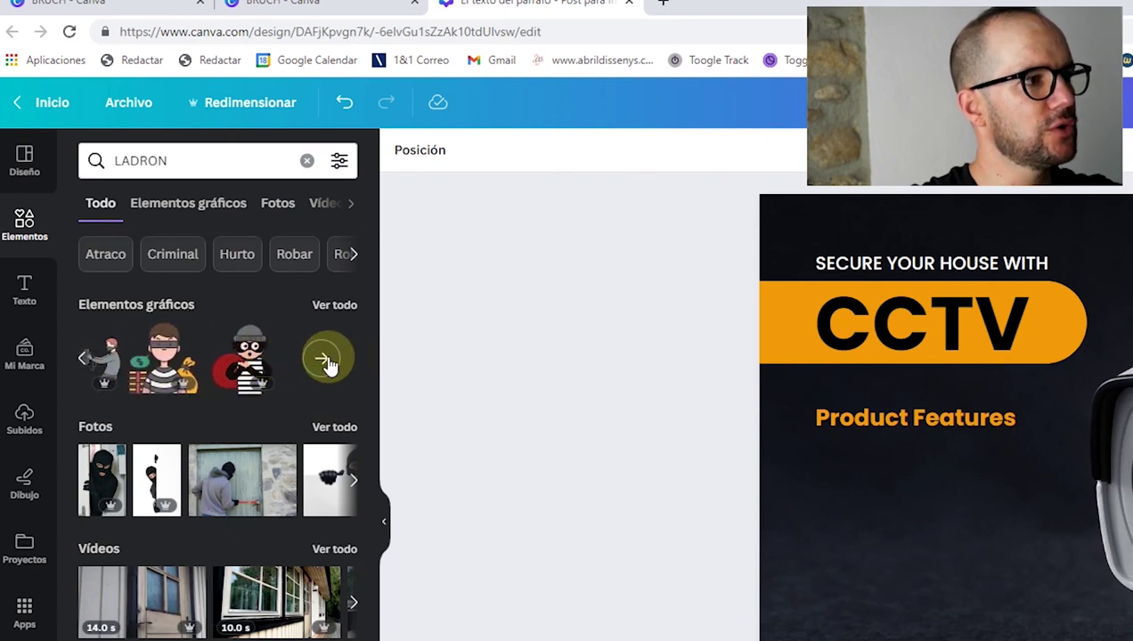
click(323, 307)
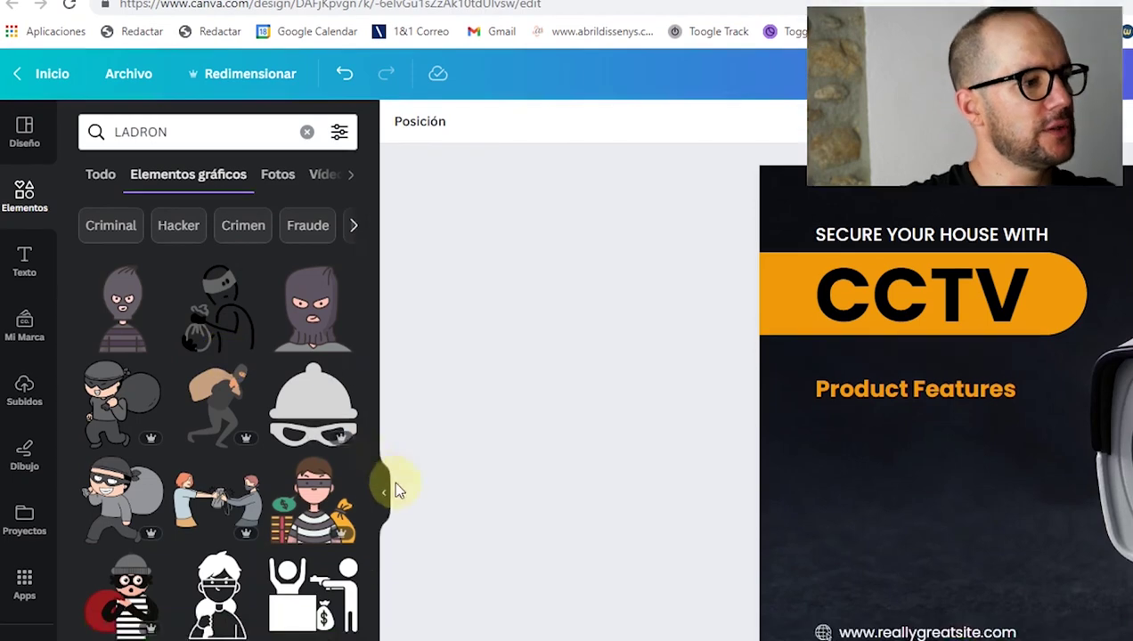
drag(372, 419, 351, 383)
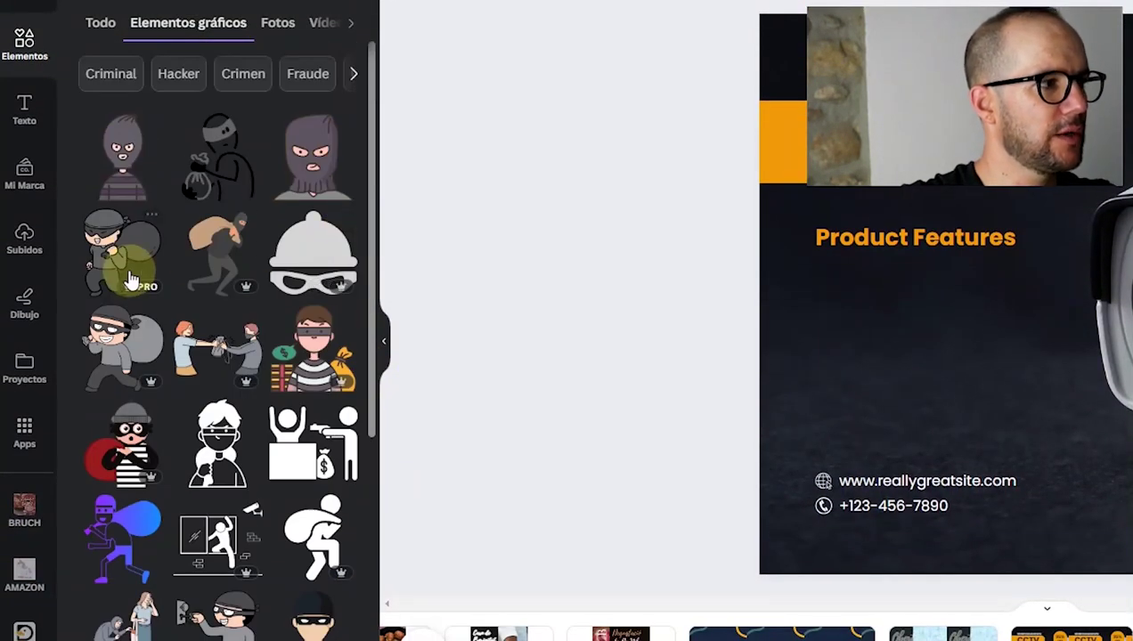
Step: Add the grinning masked thief with a sack to the second CCTV page, between the Product Features heading and the website line, beside the camera
drag(109, 263, 790, 305)
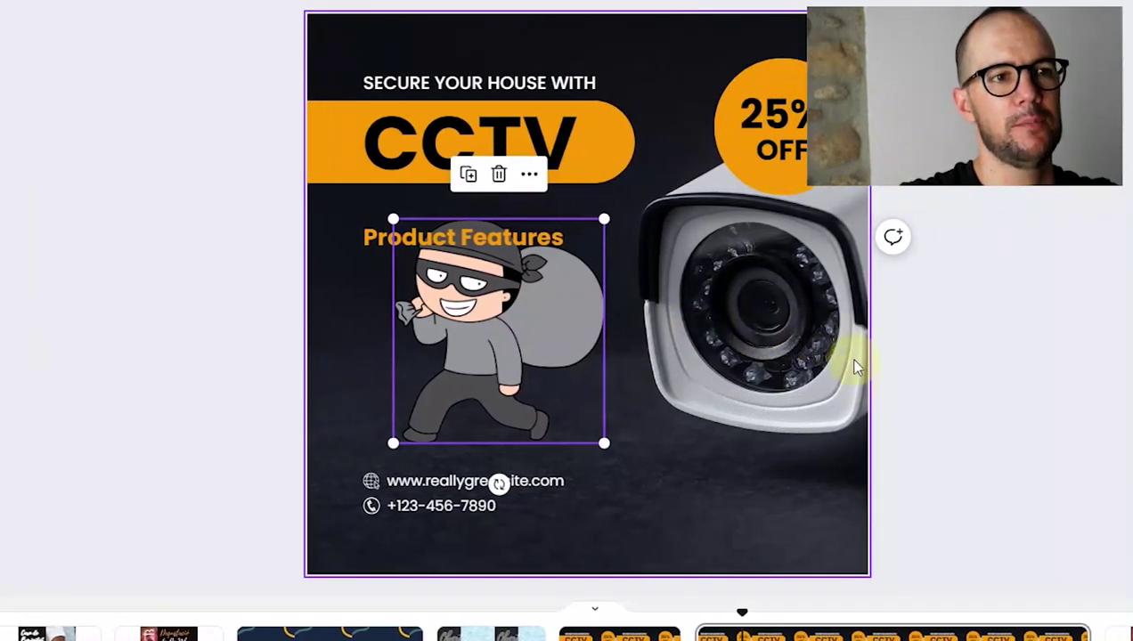
click(944, 405)
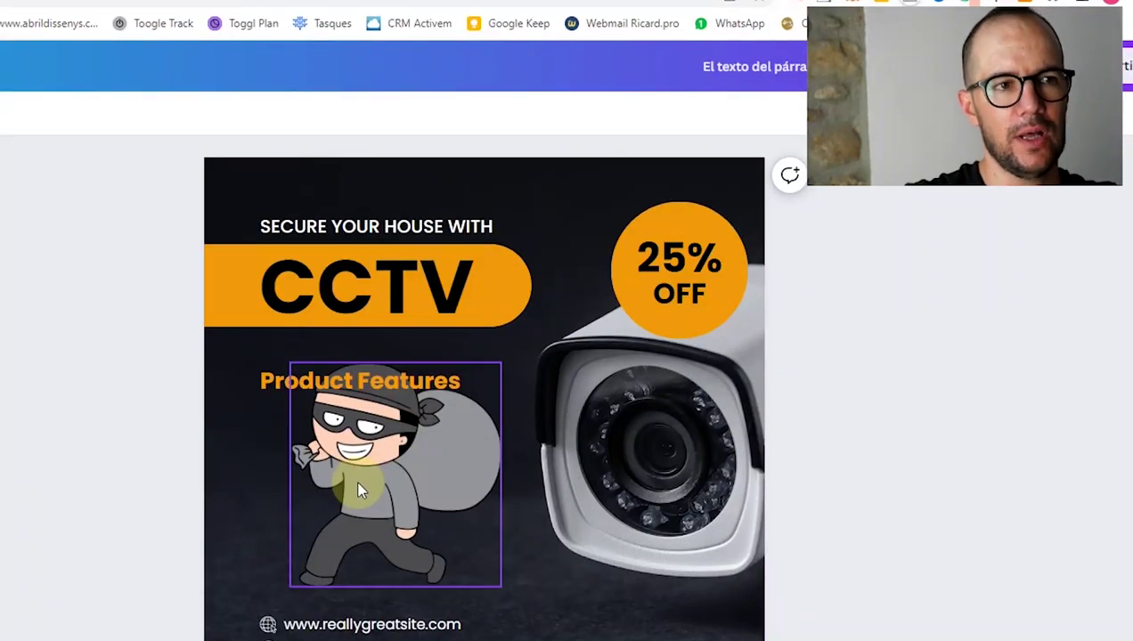
drag(354, 488, 444, 455)
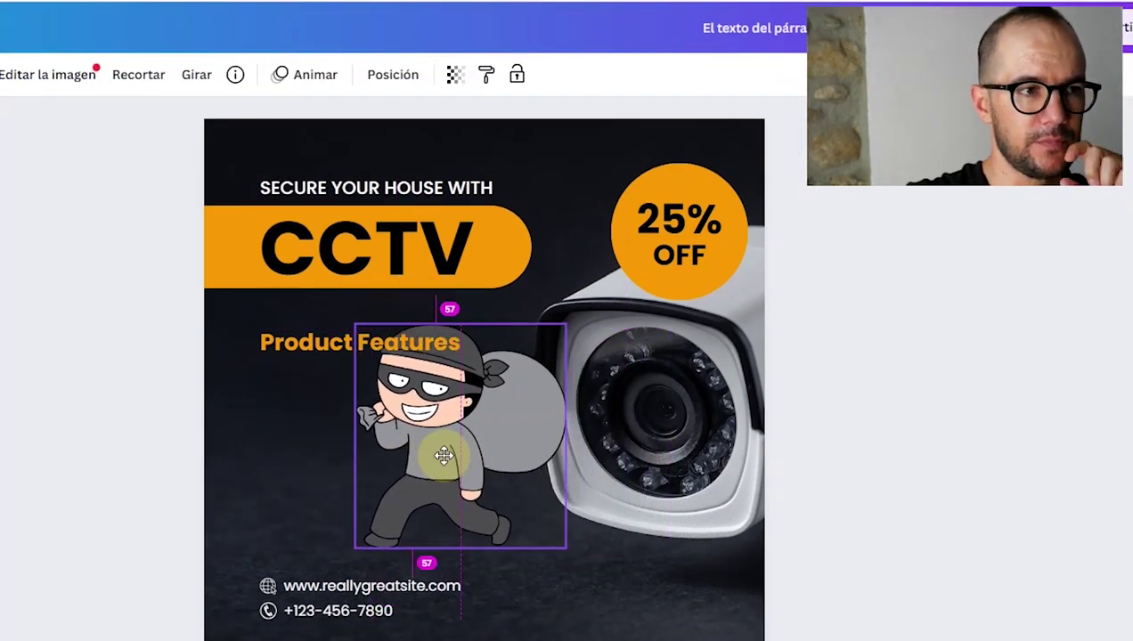
drag(444, 455, 444, 456)
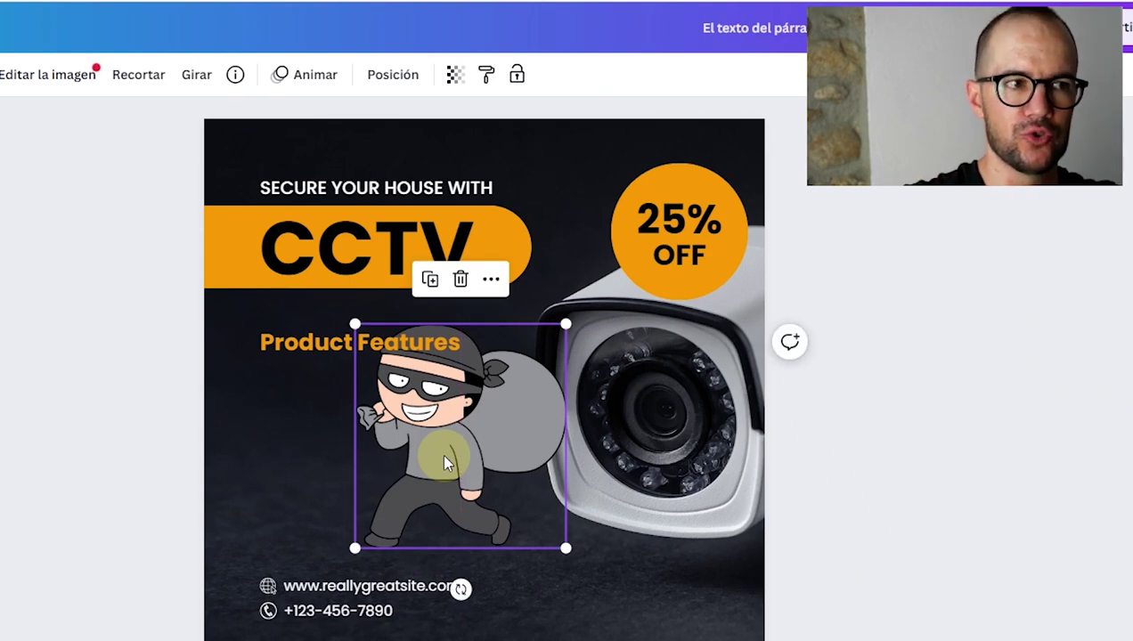
click(965, 231)
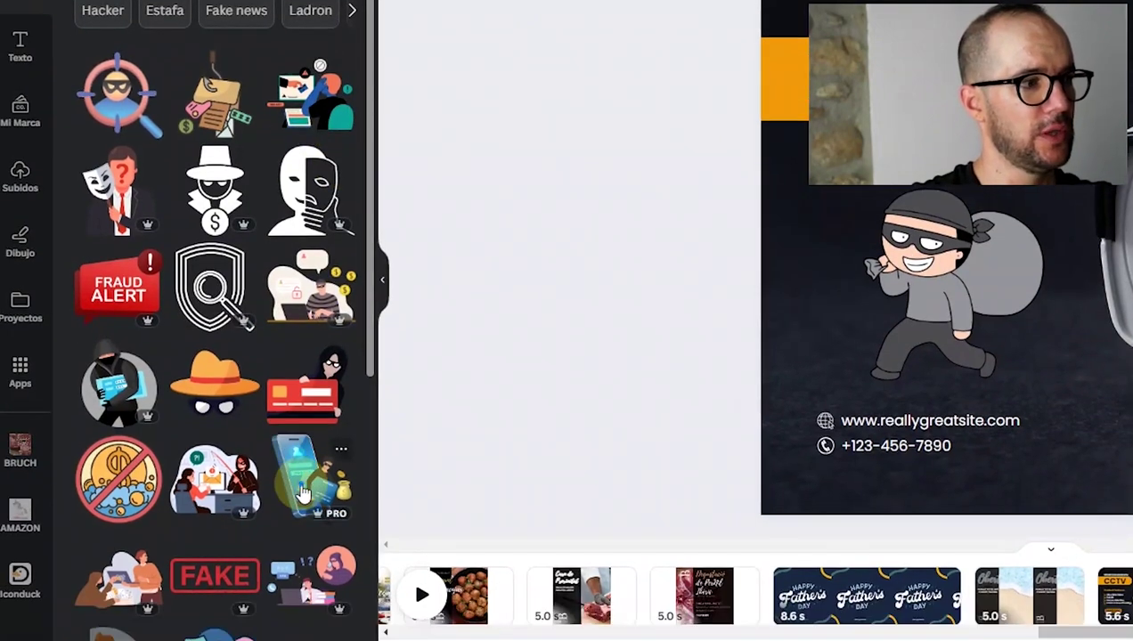
Step: Try a reduced graphic of the thief with phone and credit card over the second CCTV page, and delete it
drag(310, 516, 892, 257)
drag(855, 215, 857, 217)
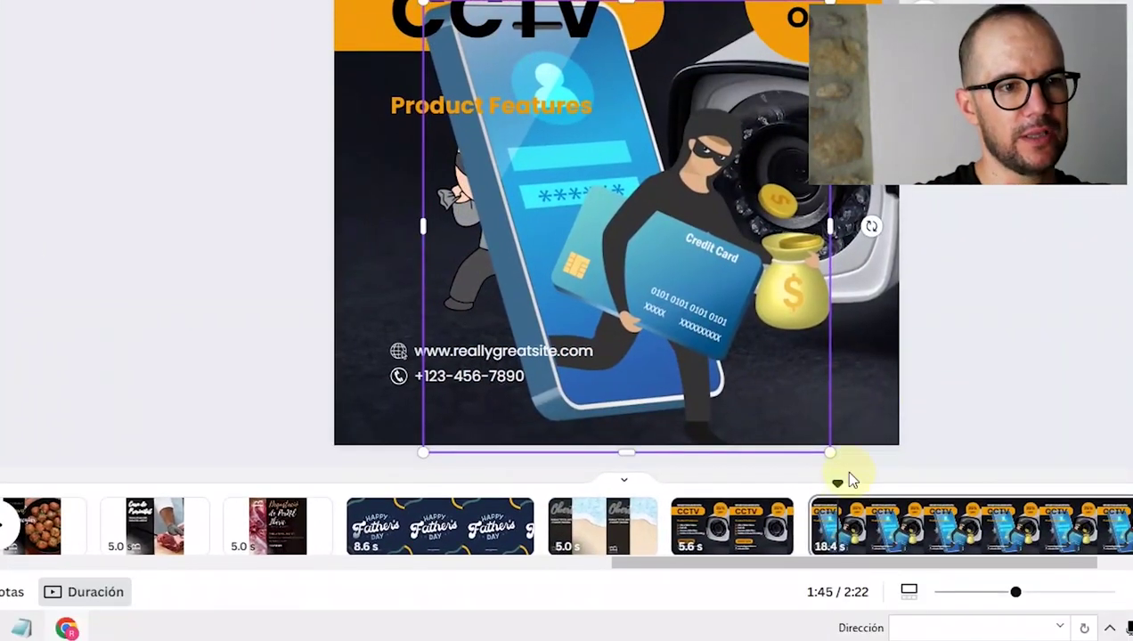
drag(825, 453, 695, 308)
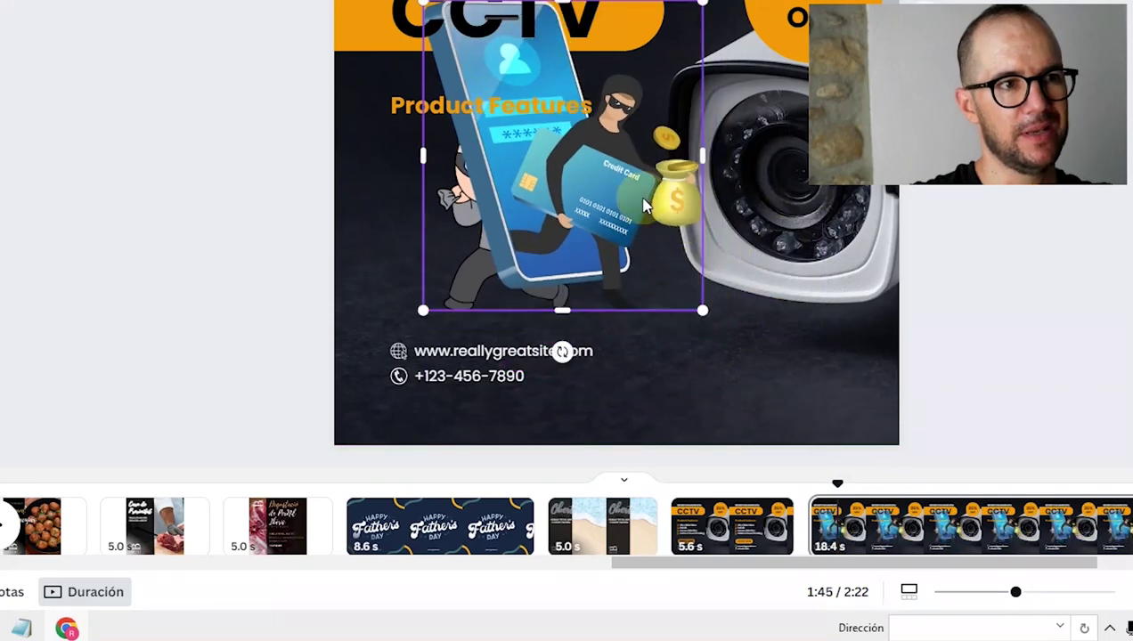
drag(642, 206, 622, 234)
key(Delete)
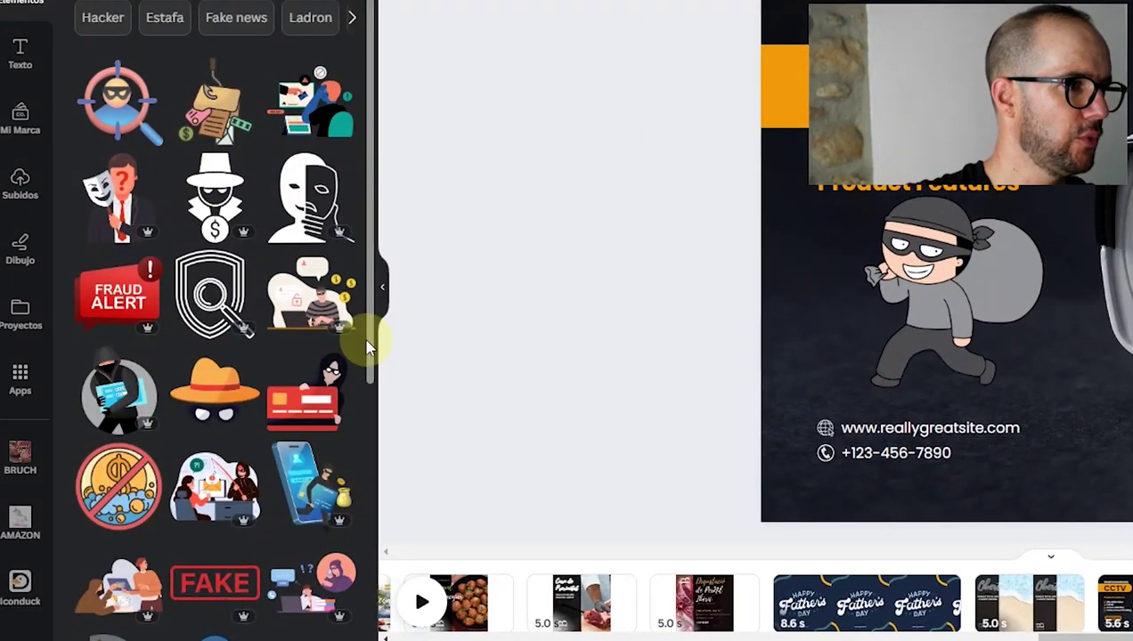
Step: Try adding the hooded hacker graphic with the blue card to the second CCTV page
mouse_move(372, 349)
mouse_down()
mouse_move(381, 395)
mouse_move(367, 328)
mouse_up()
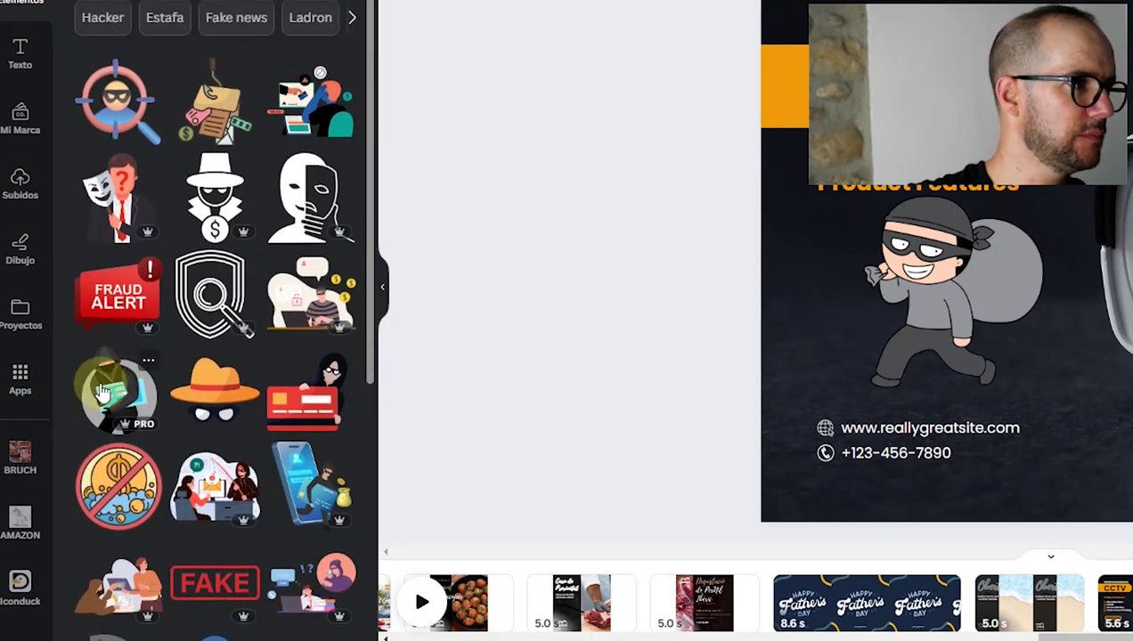
drag(105, 392, 1029, 322)
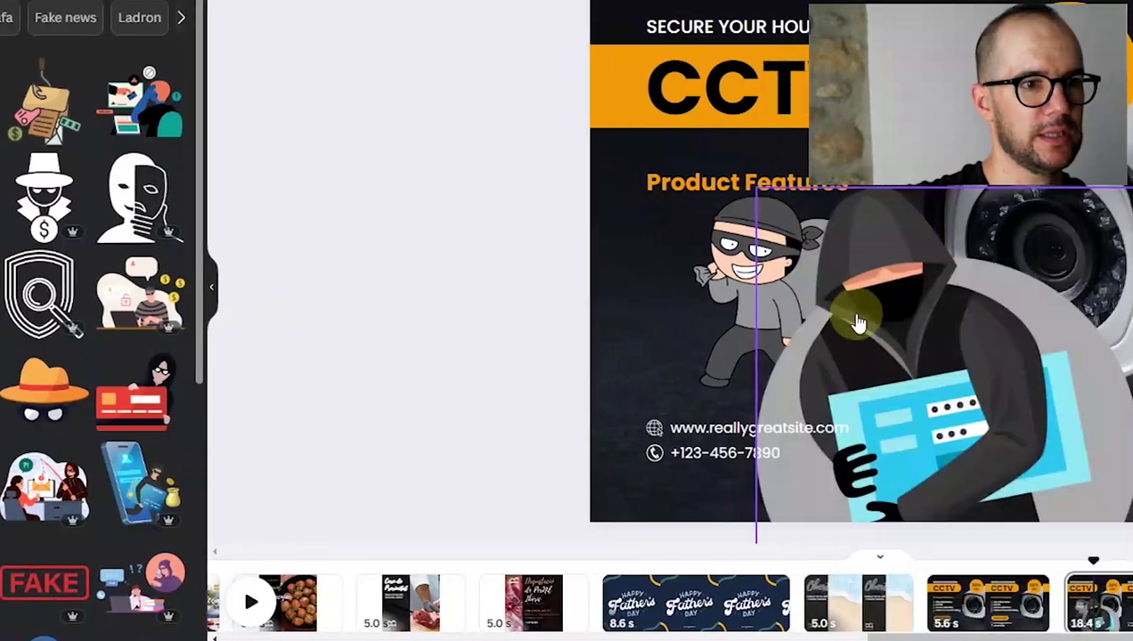
drag(857, 322, 859, 325)
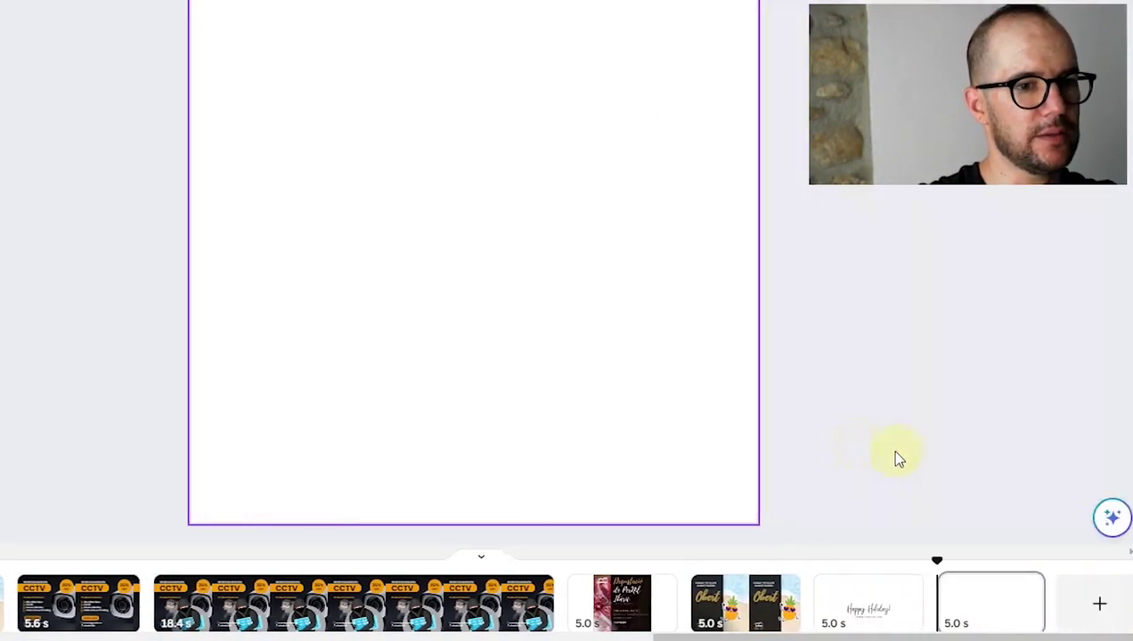
click(897, 454)
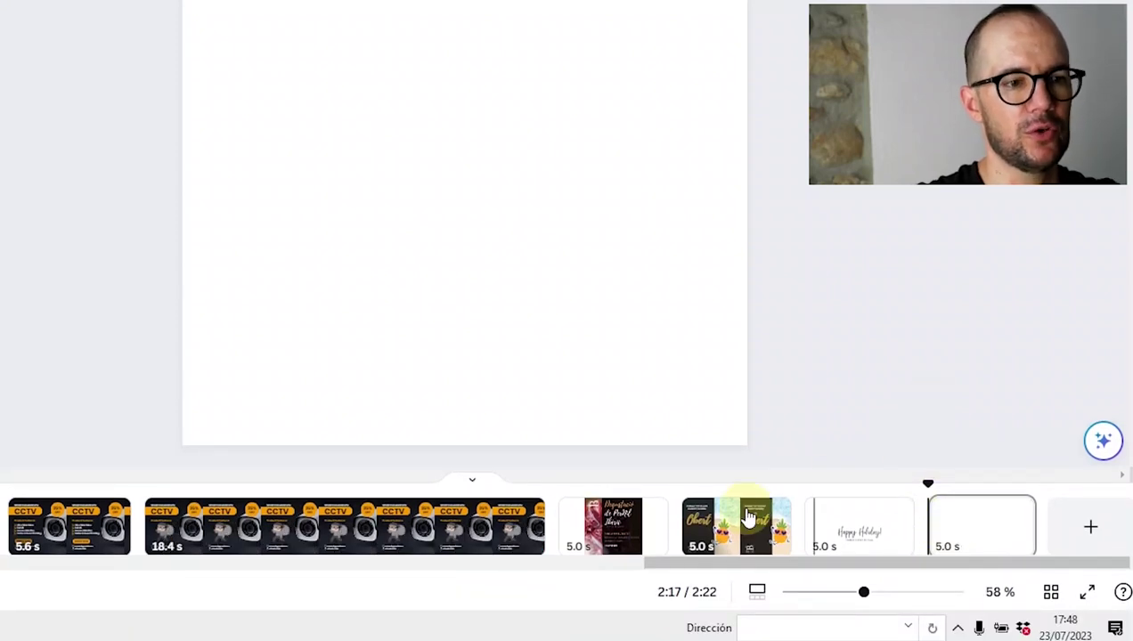
Step: Return to the second CCTV page and look through more of the fraud and thief graphics
click(114, 516)
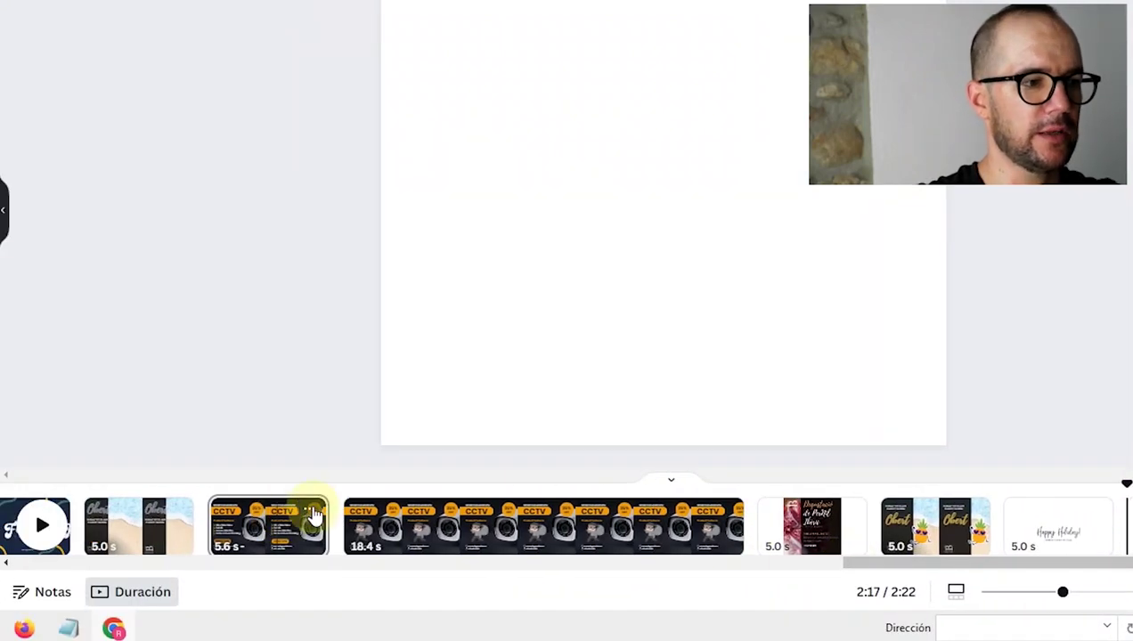
click(314, 517)
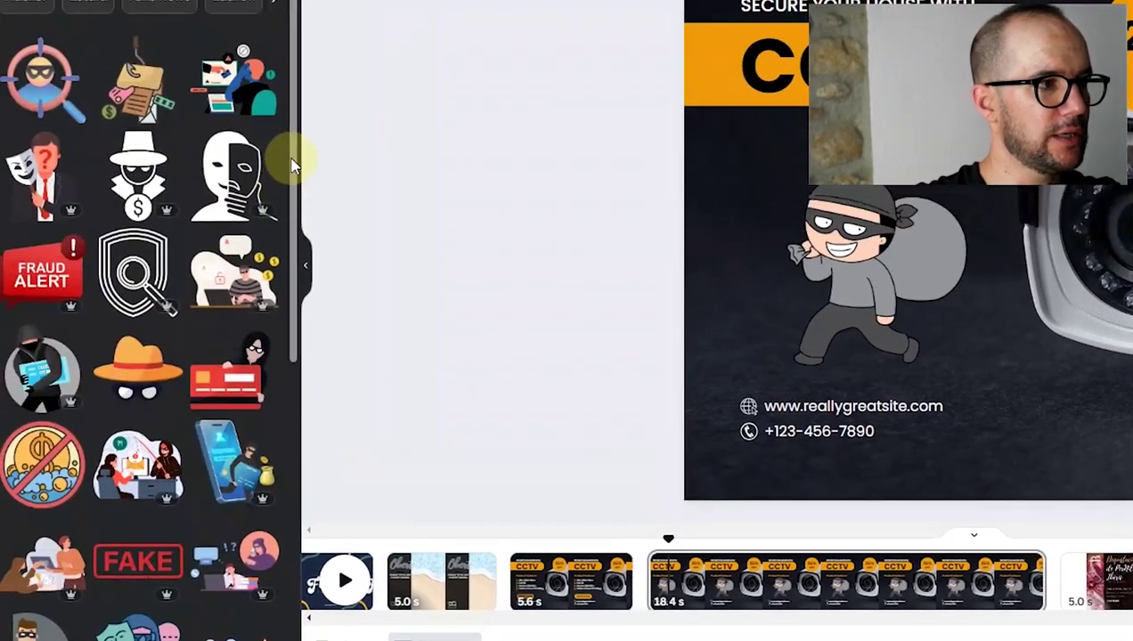
scroll(274, 313, down, 5)
scroll(275, 430, down, 5)
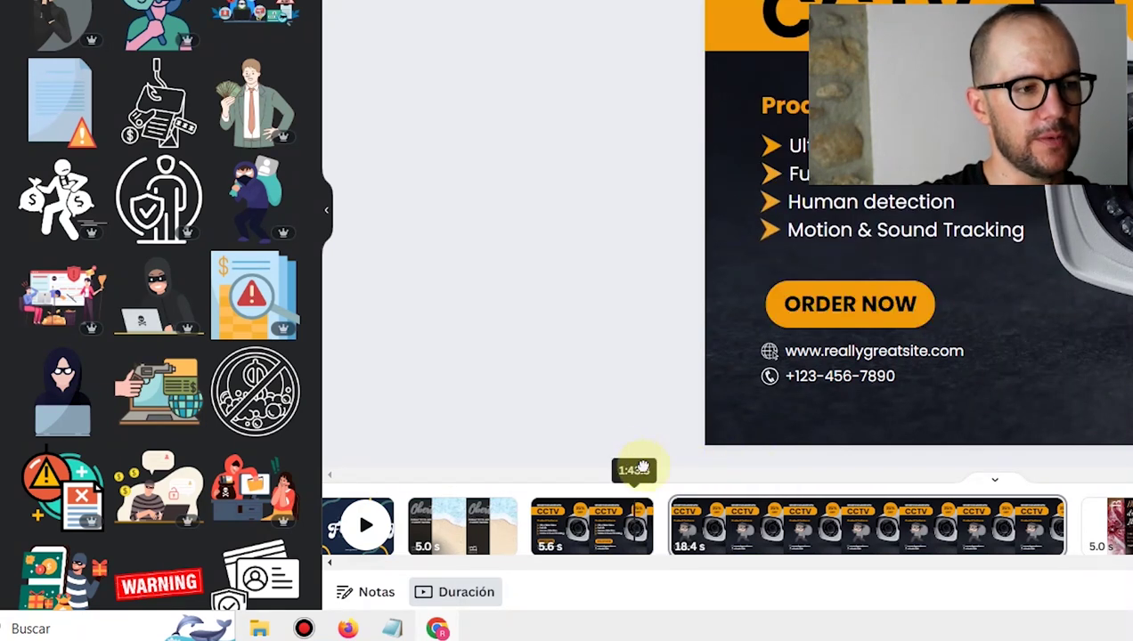
Step: Delete both CCTV pages and the Happy Father's Day page from the timeline
click(633, 514)
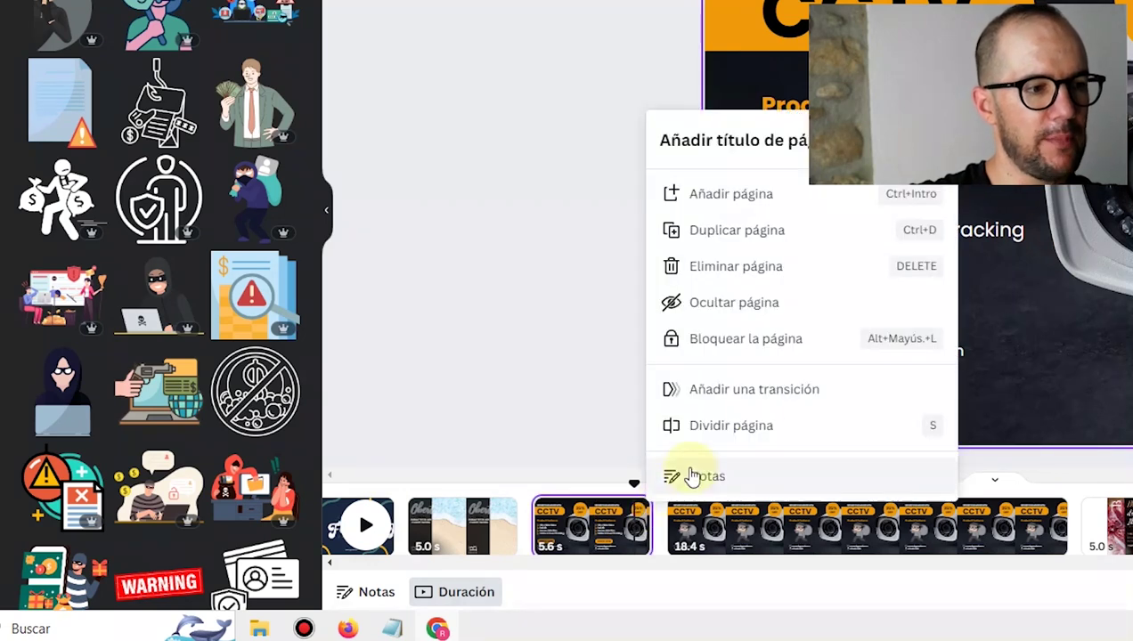
click(809, 269)
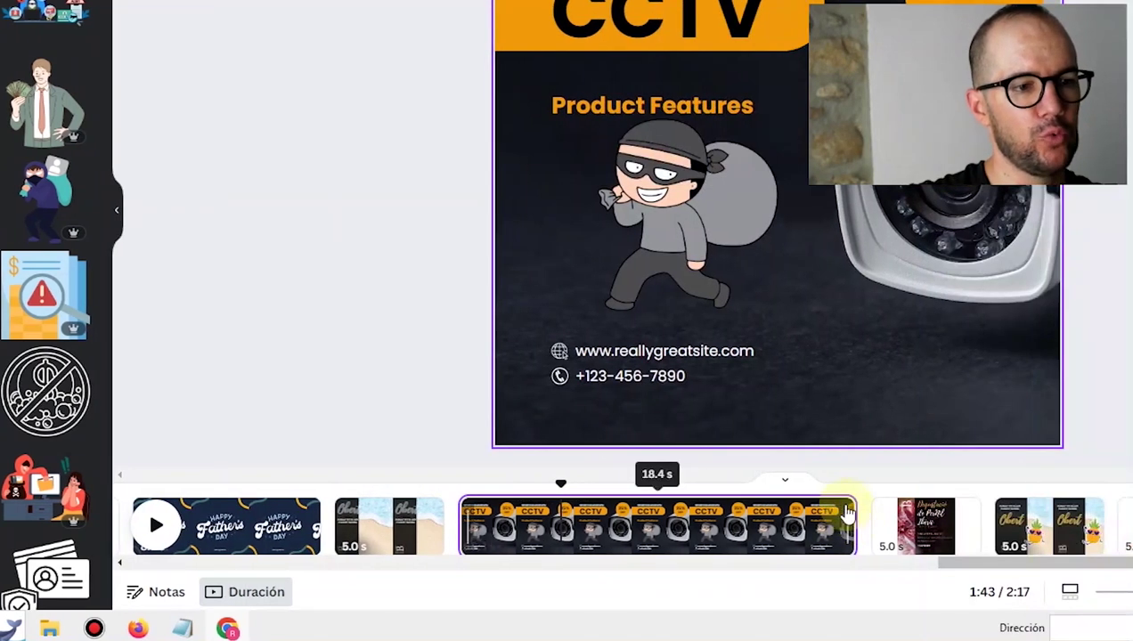
click(846, 515)
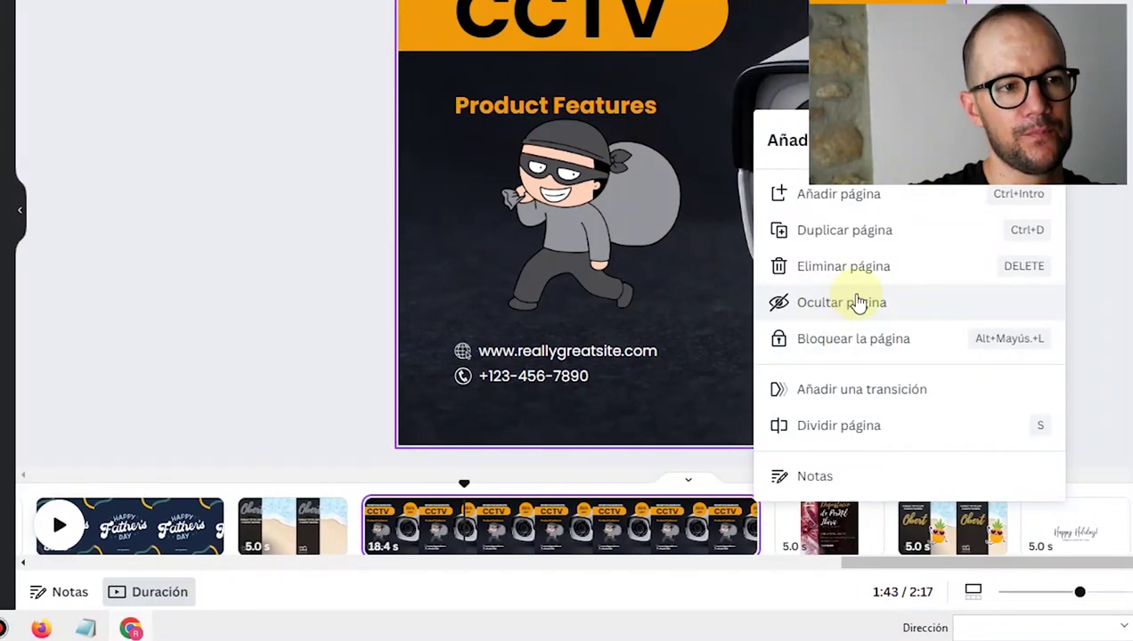
click(879, 263)
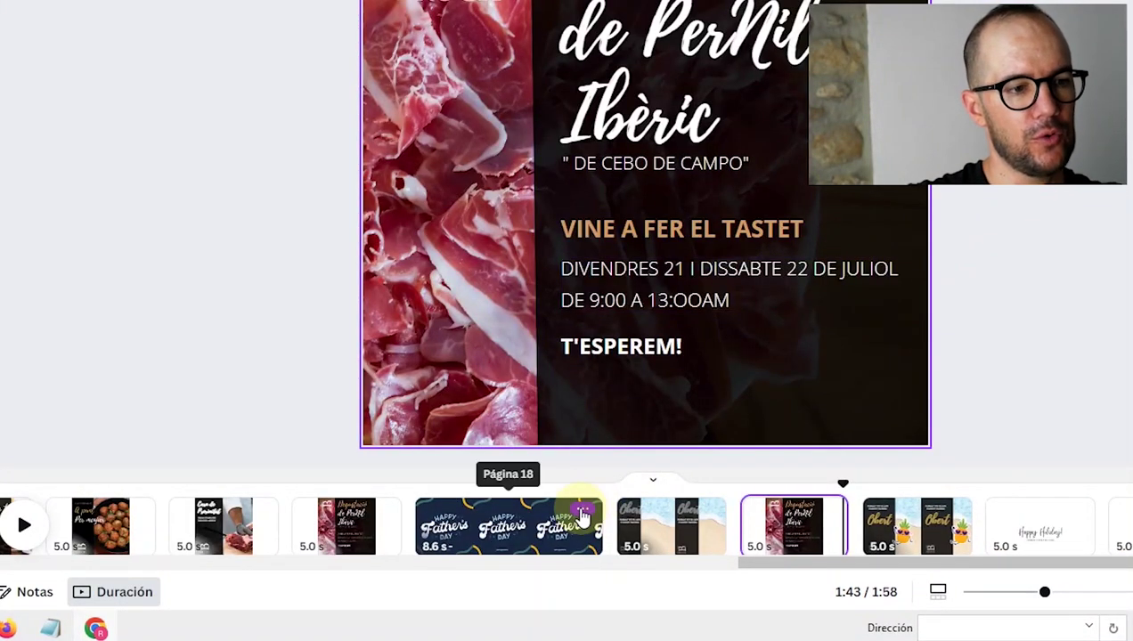
click(583, 510)
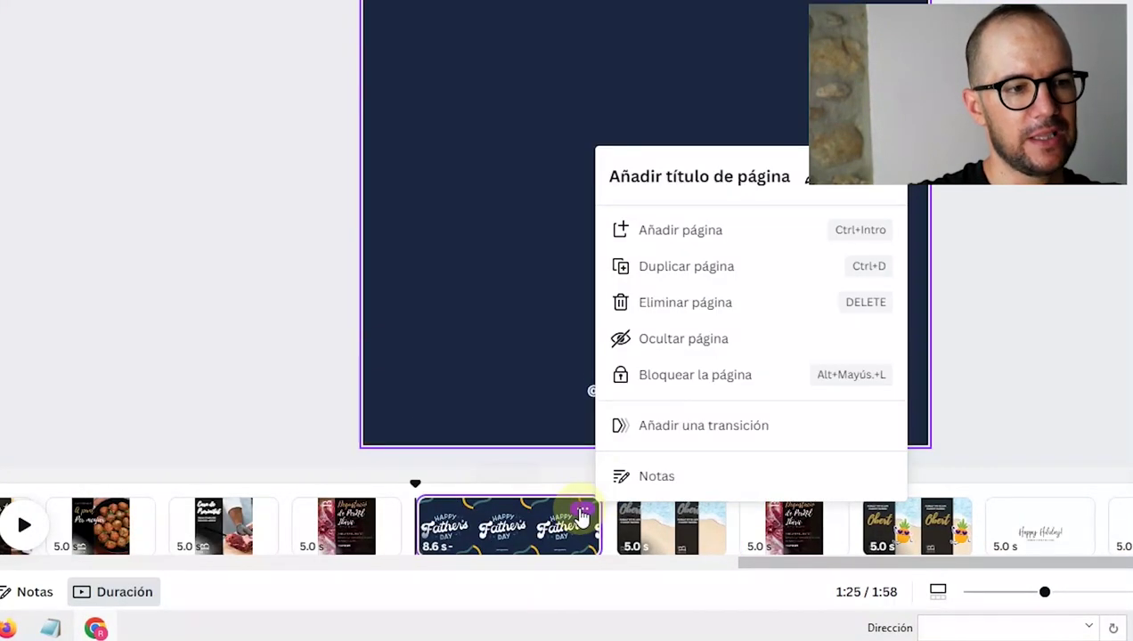
click(752, 299)
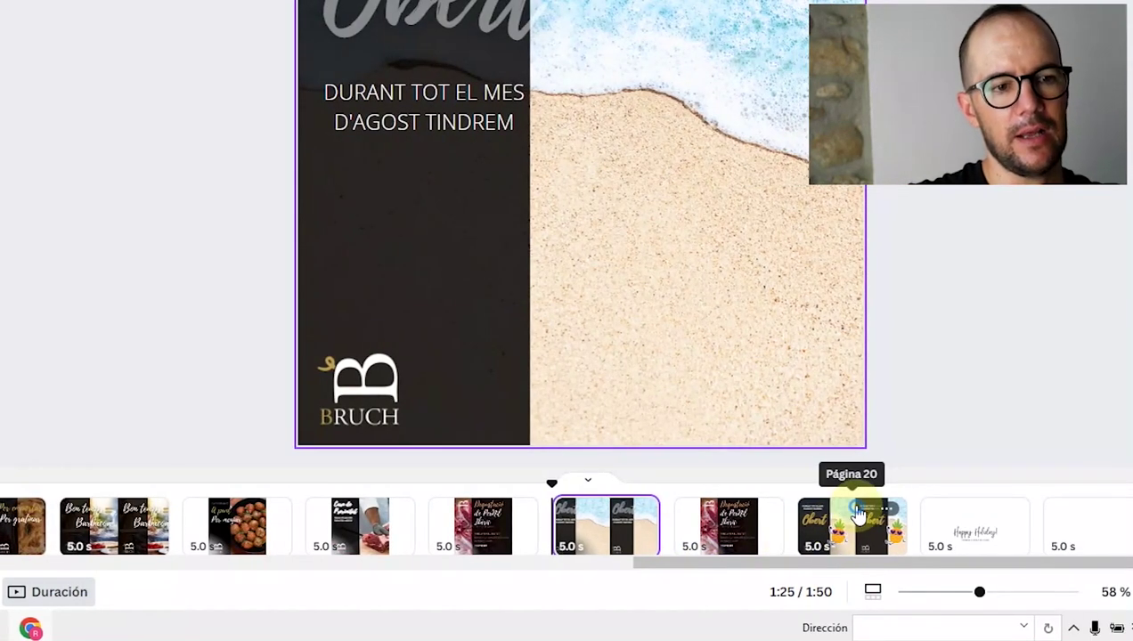
Step: Extend the duration of page 20, the Obert beach page with the pineapple, to 11.8 s
click(858, 517)
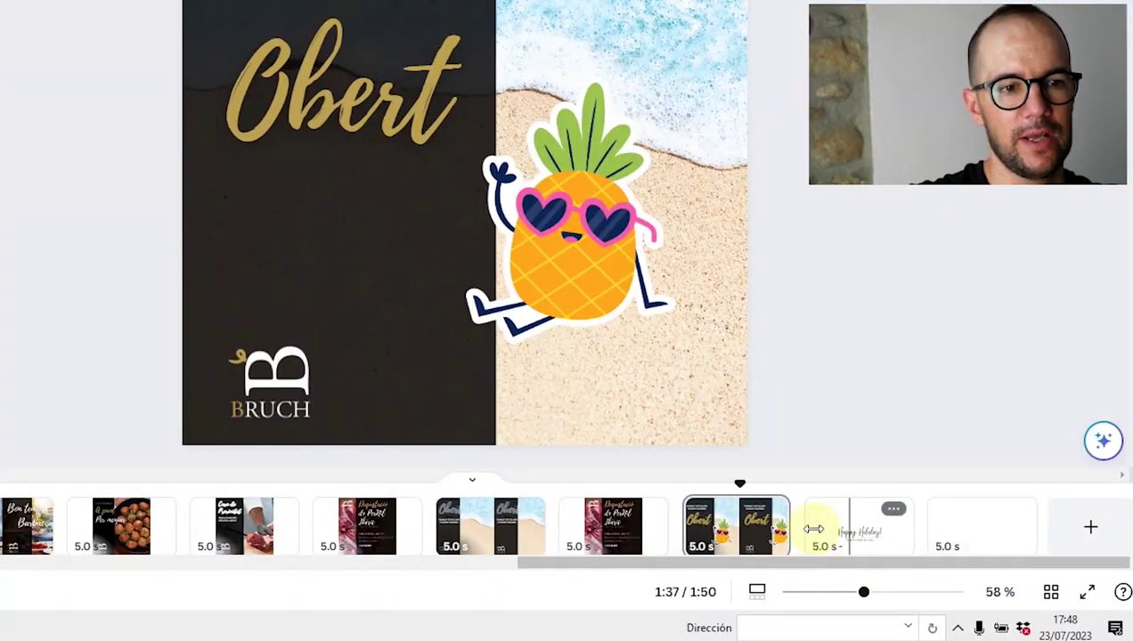
click(784, 524)
drag(919, 522, 939, 519)
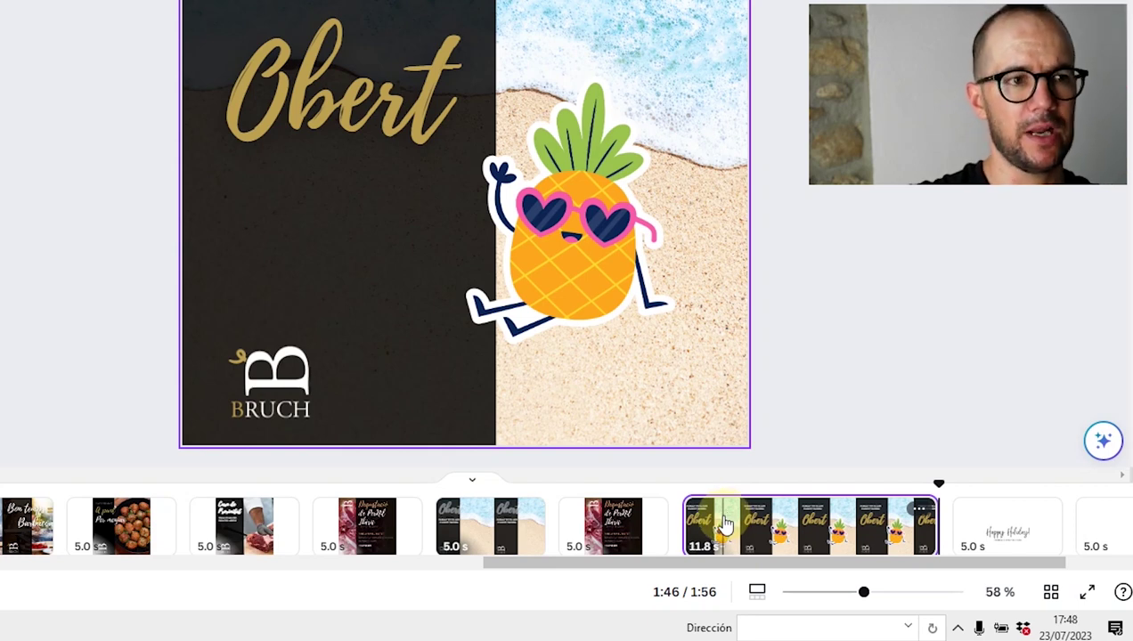
Step: Enlarge the pineapple sticker and place it low on the sand, and delete the gold Obert heading from the page
click(622, 241)
drag(622, 240, 580, 304)
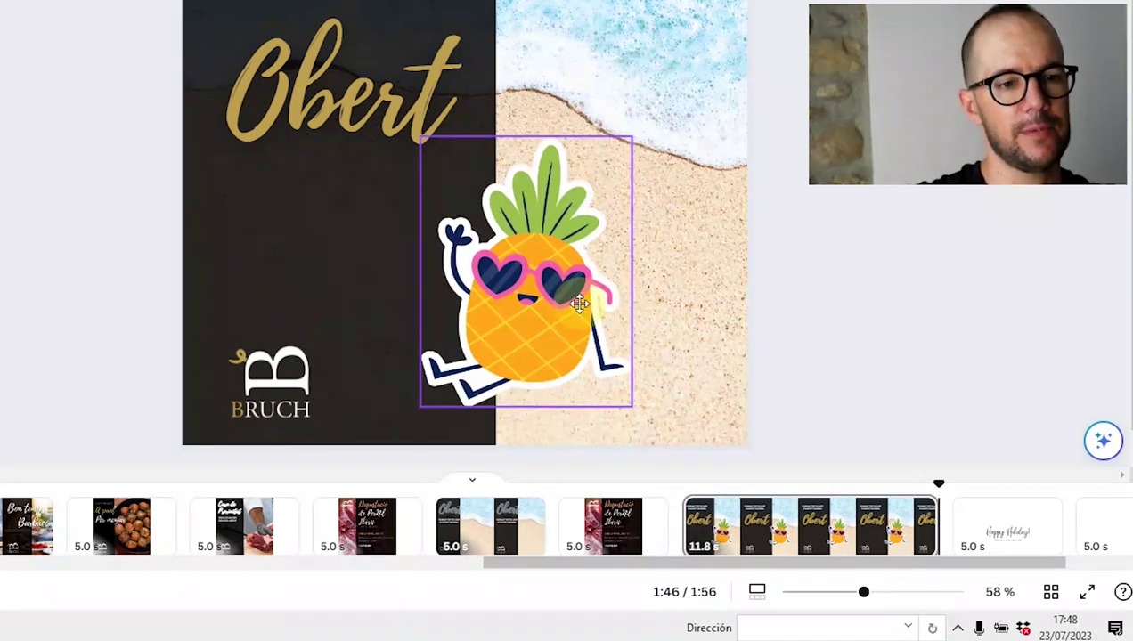
drag(558, 359, 564, 348)
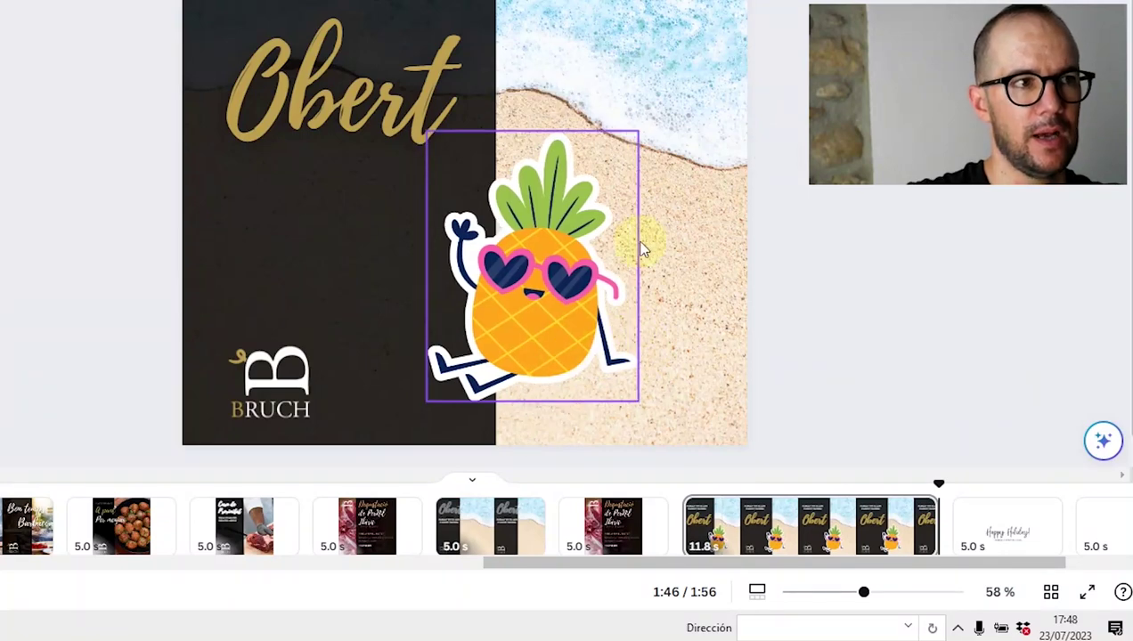
drag(638, 131, 666, 92)
drag(559, 240, 567, 284)
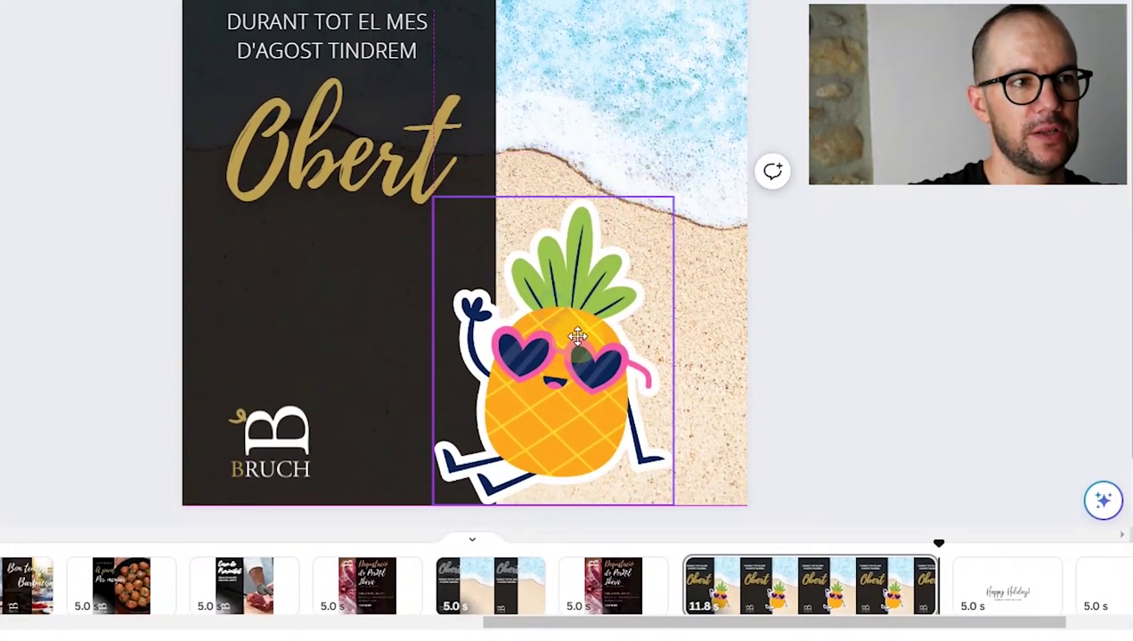
drag(568, 343, 605, 317)
click(347, 147)
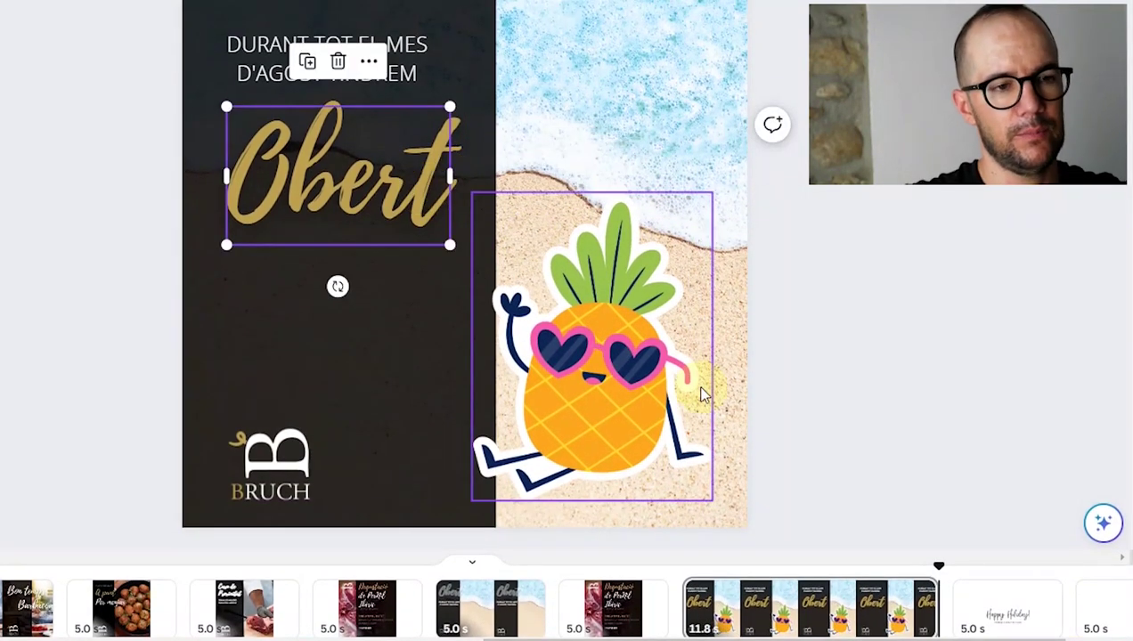
key(Delete)
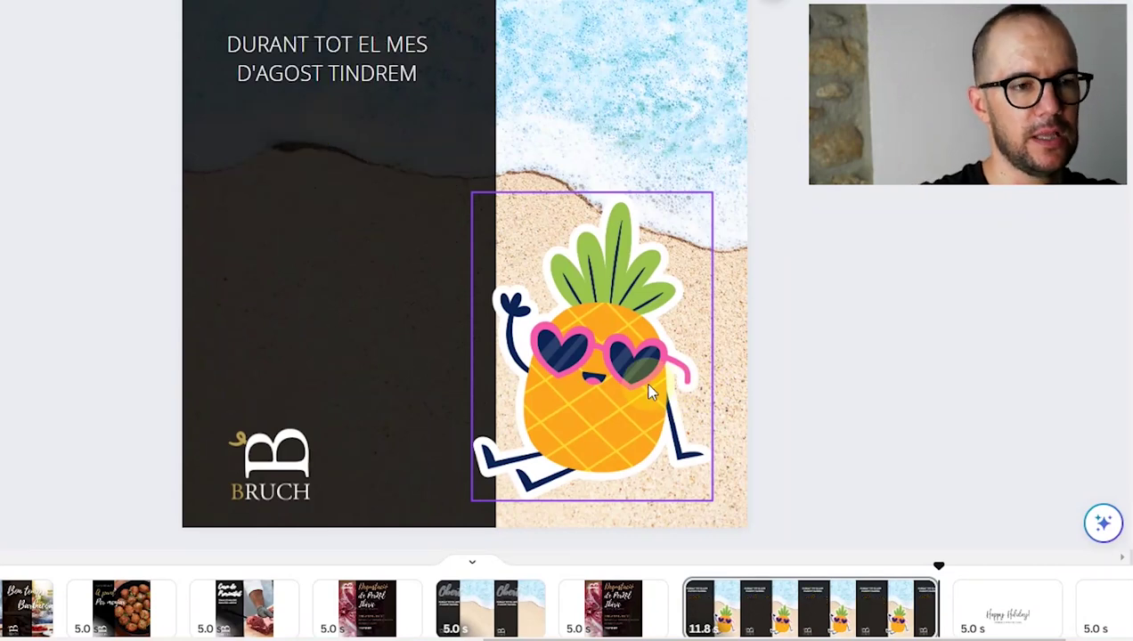
Step: Undo the deletion of the gold Obert heading and delete the pineapple sticker from the page
key(ctrl+z)
click(649, 383)
key(Delete)
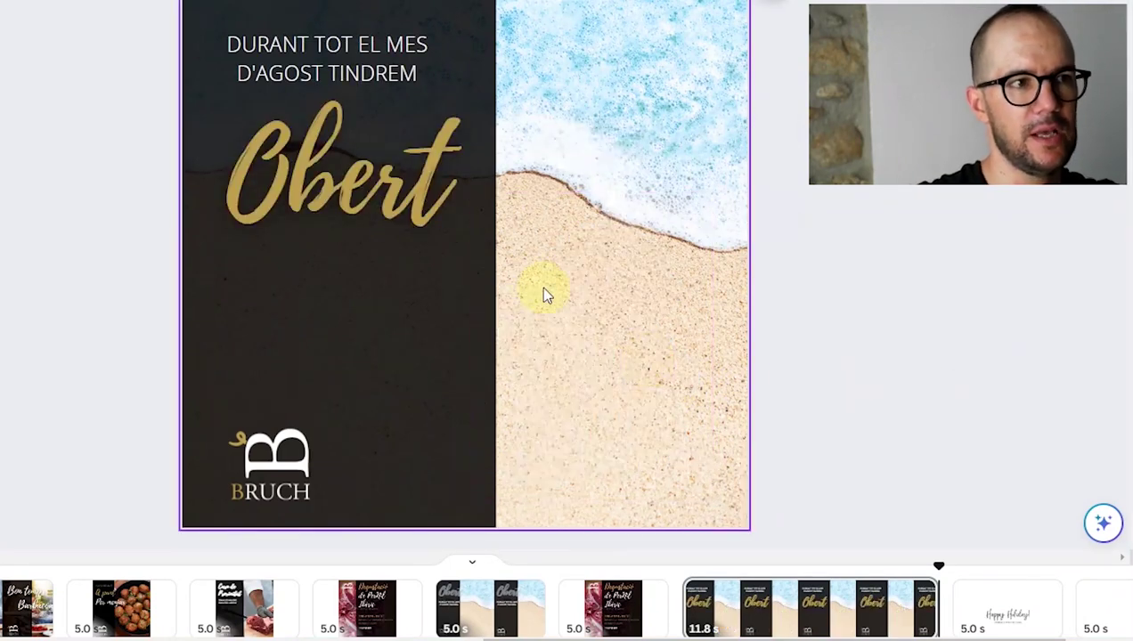
Step: Replace the Obert heading with "No Marxem de Vacances" and scale it down to two lines below the August text
click(401, 205)
double_click(405, 196)
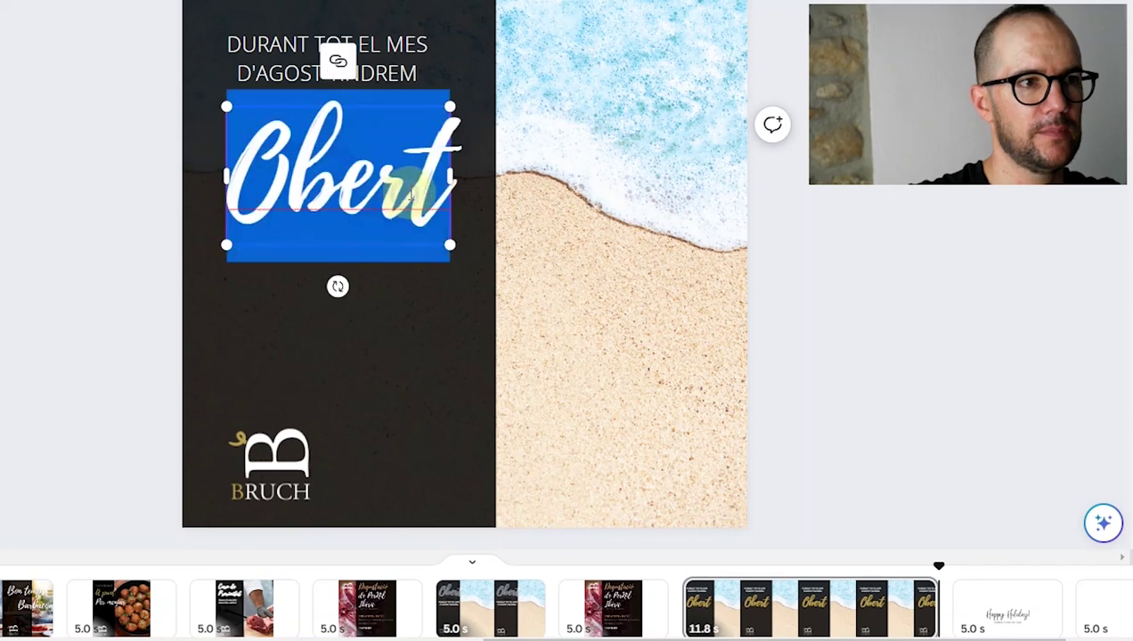
text(wO)
key(BackSpace)
key(BackSpace)
text(NO)
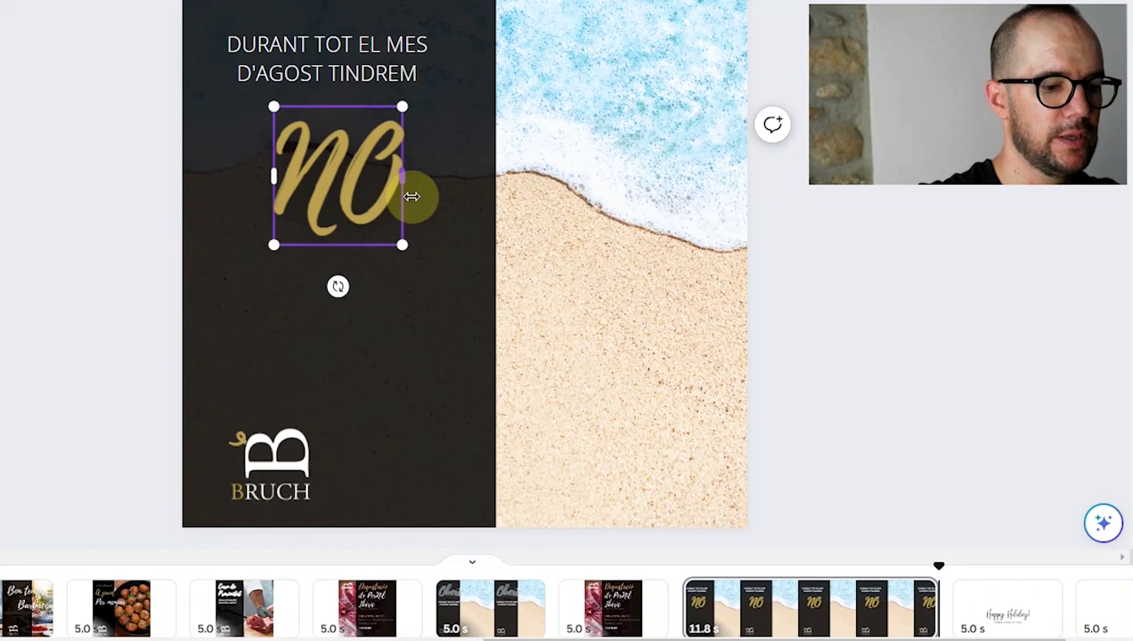
key(BackSpace)
text(o)
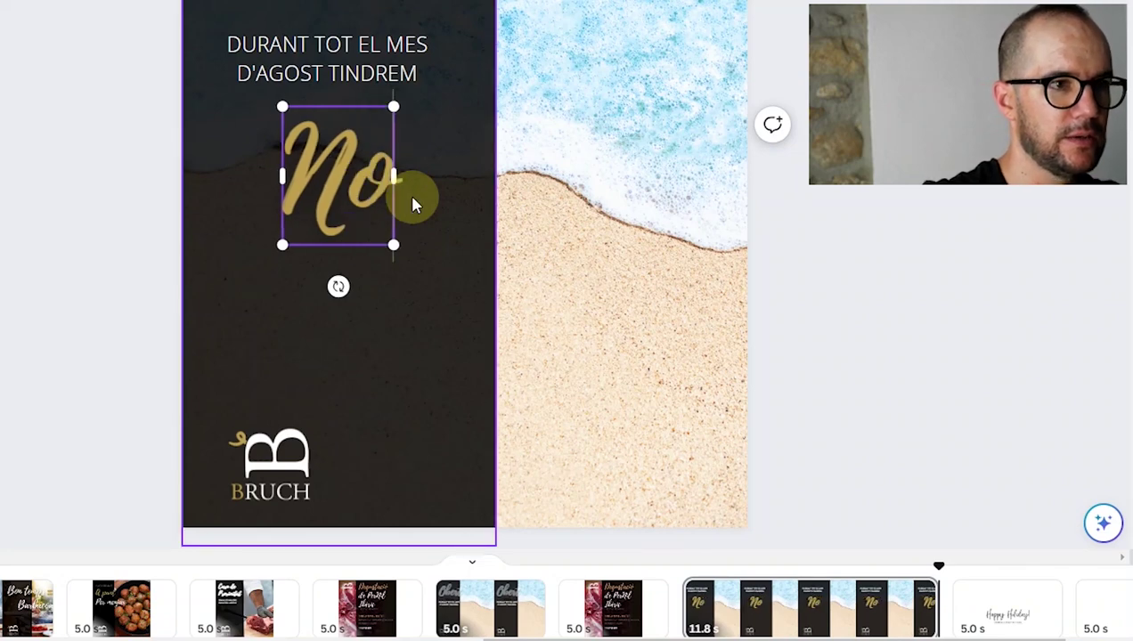
text( Ma)
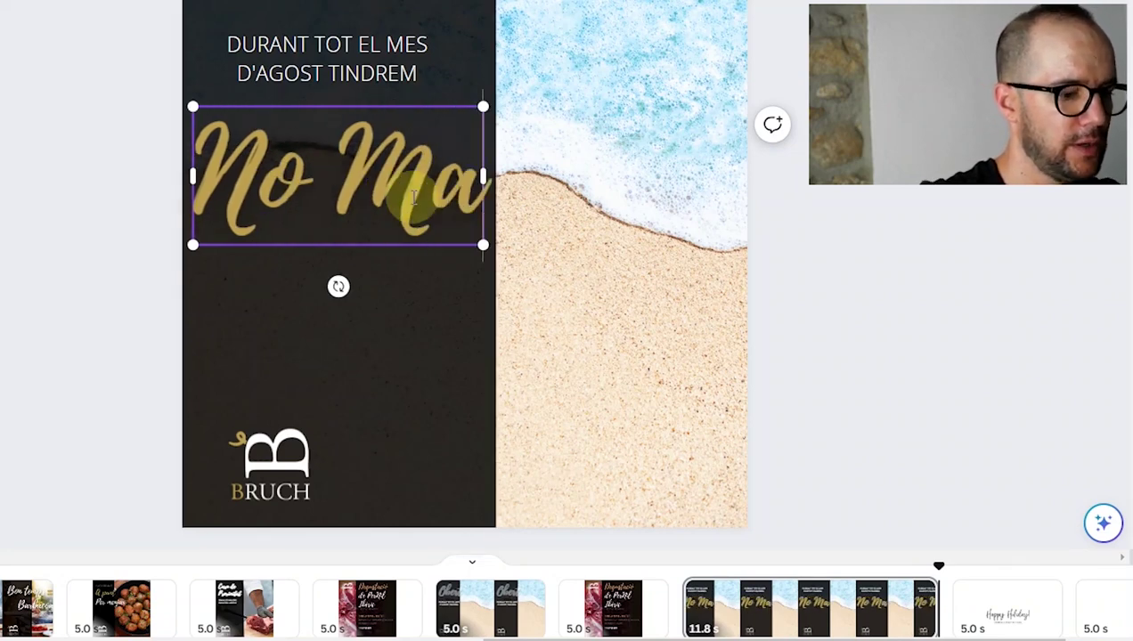
text(rxem de v)
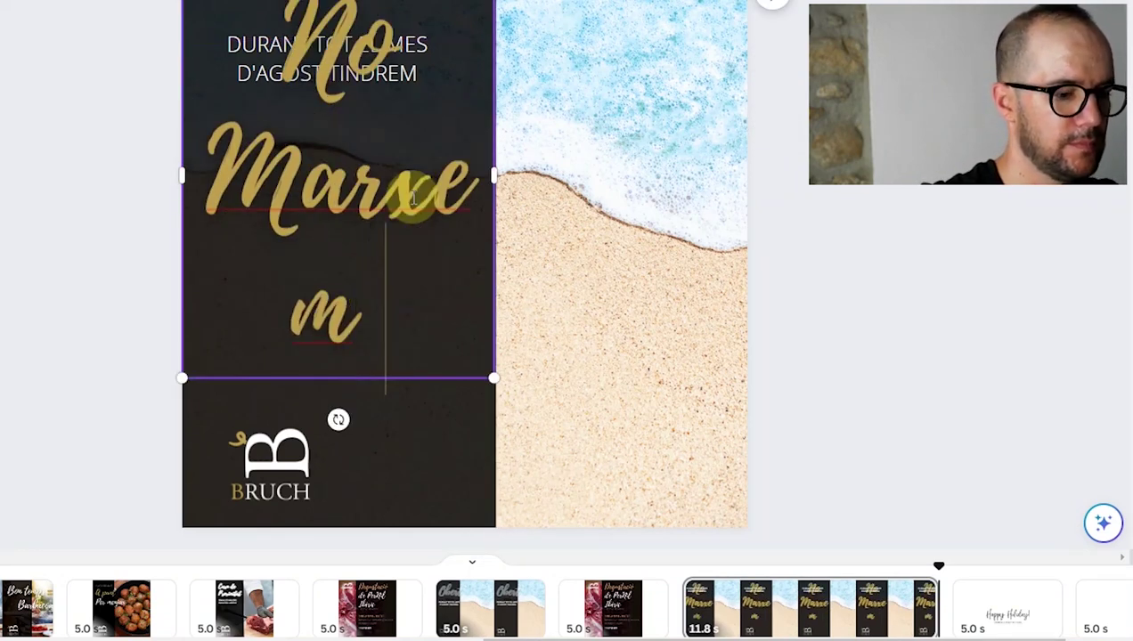
key(BackSpace)
text(V)
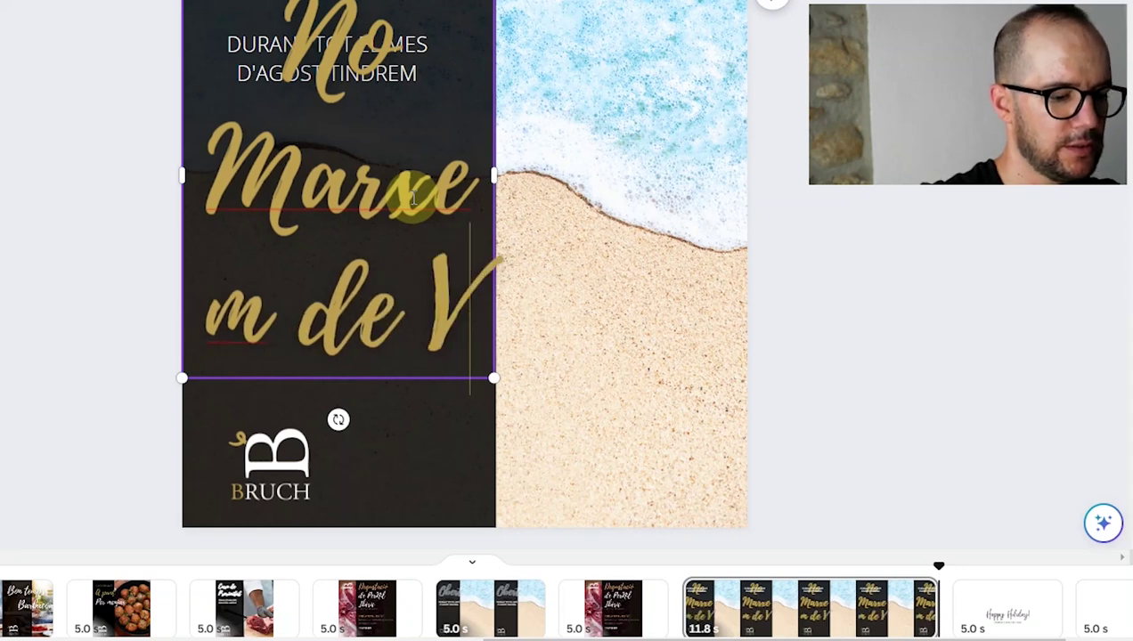
text(acances)
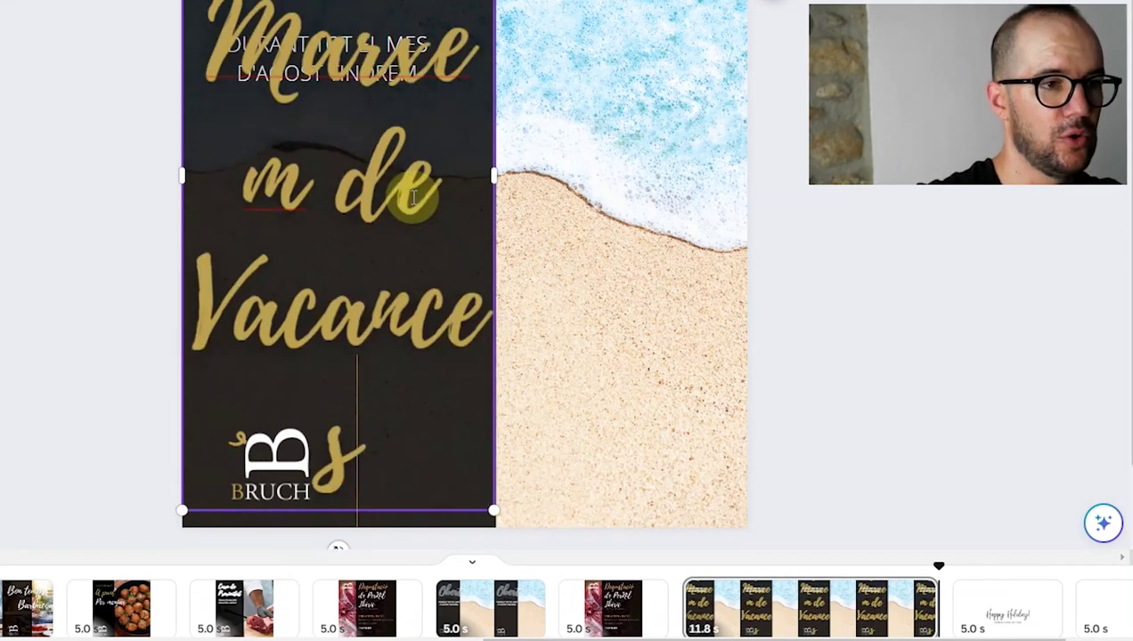
drag(499, 180, 683, 244)
drag(721, 392, 507, 278)
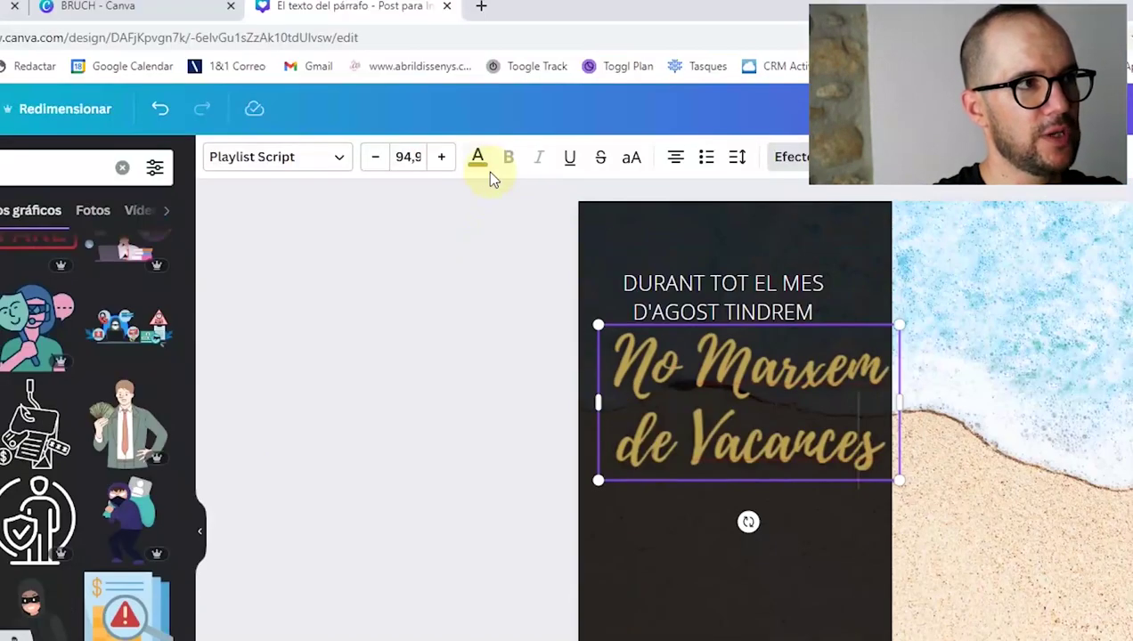
Step: Try to recolour the heading white while its text is still in editing mode
click(480, 166)
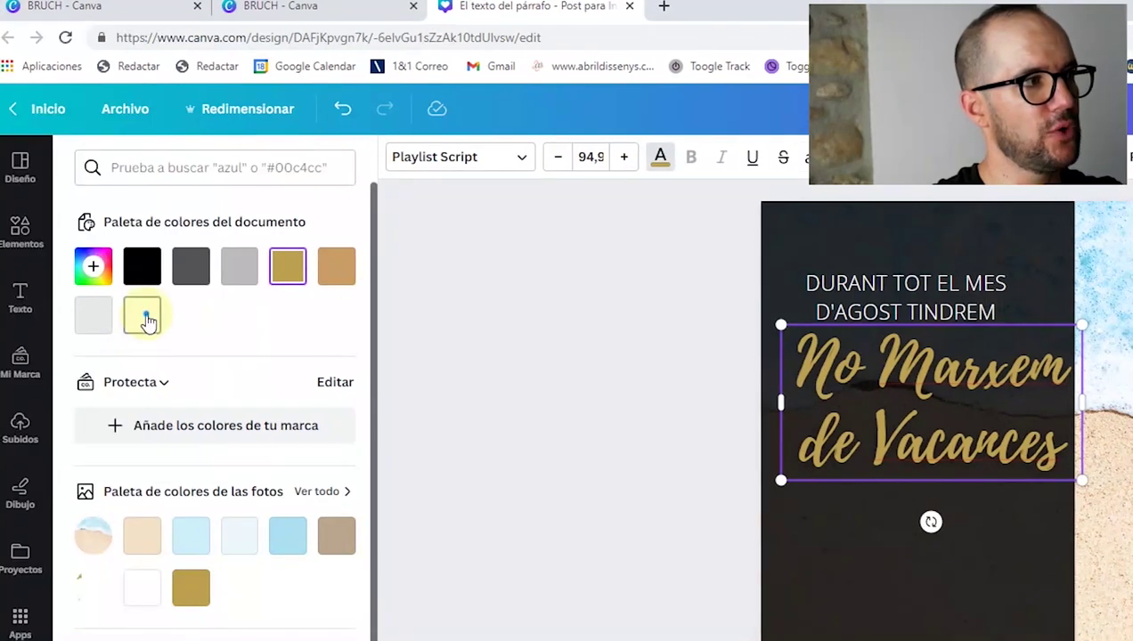
click(146, 317)
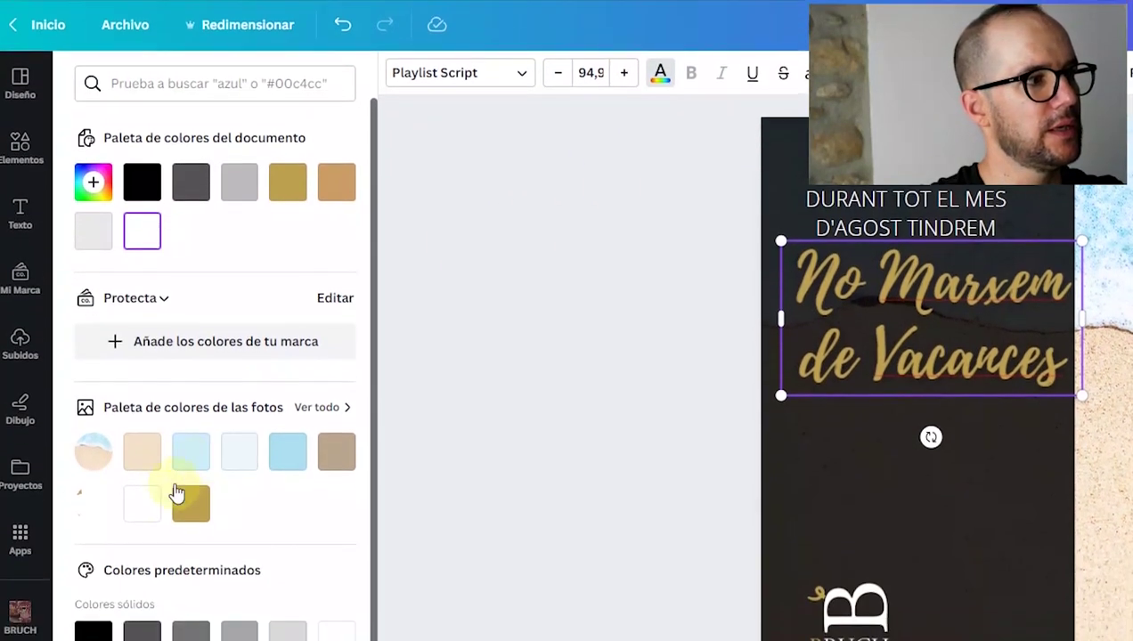
click(145, 586)
click(872, 331)
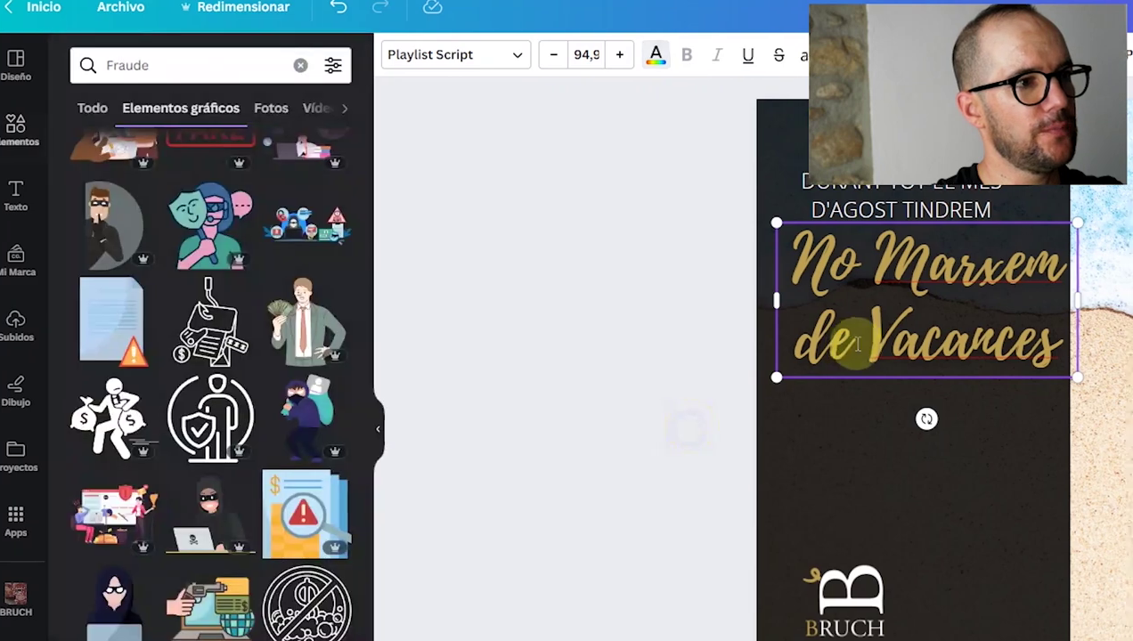
click(727, 374)
Step: Recolour the whole "No Marxem de Vacances" heading white
click(883, 326)
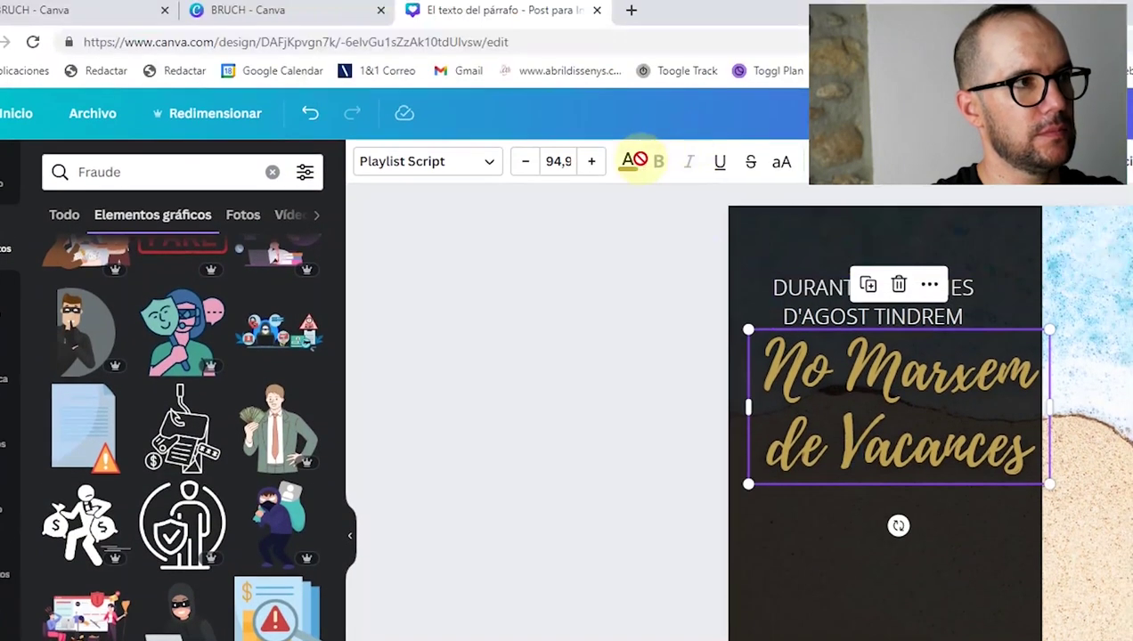
click(635, 55)
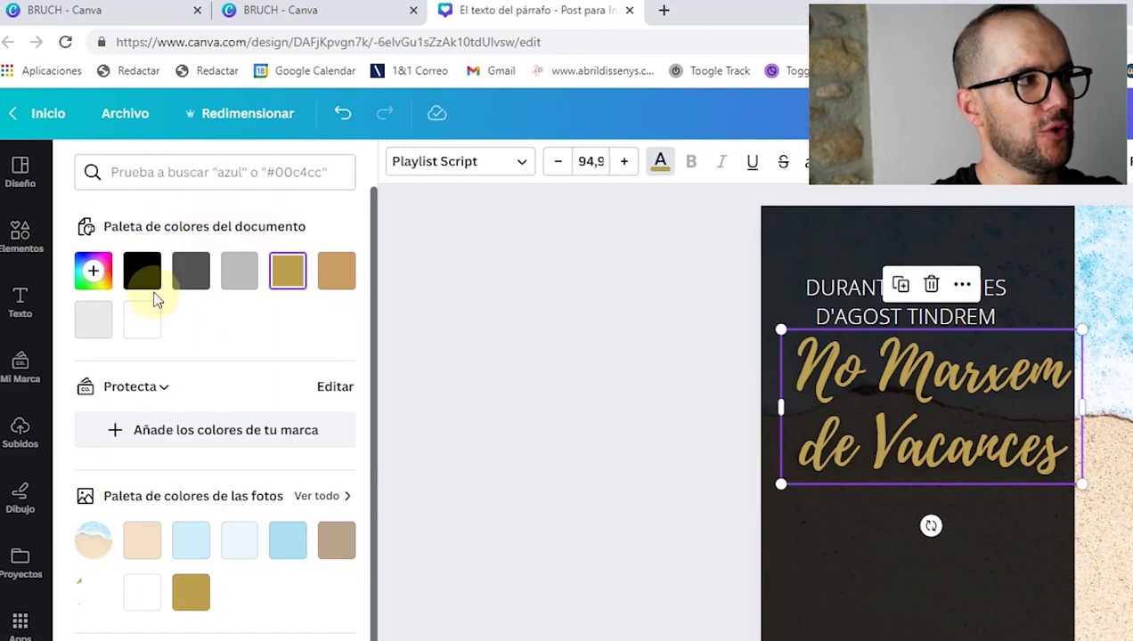
click(145, 326)
click(645, 404)
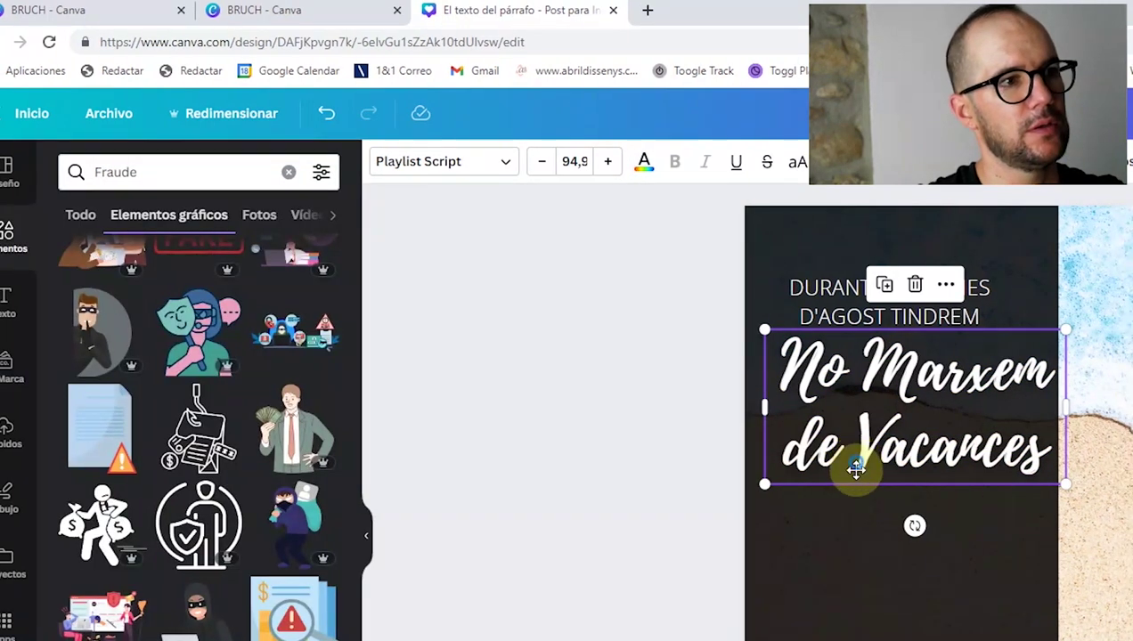
Step: Colour only the word "Vacances" in the heading with the gold from the photo palette
click(853, 481)
click(670, 498)
click(834, 472)
click(849, 469)
drag(849, 448, 1011, 443)
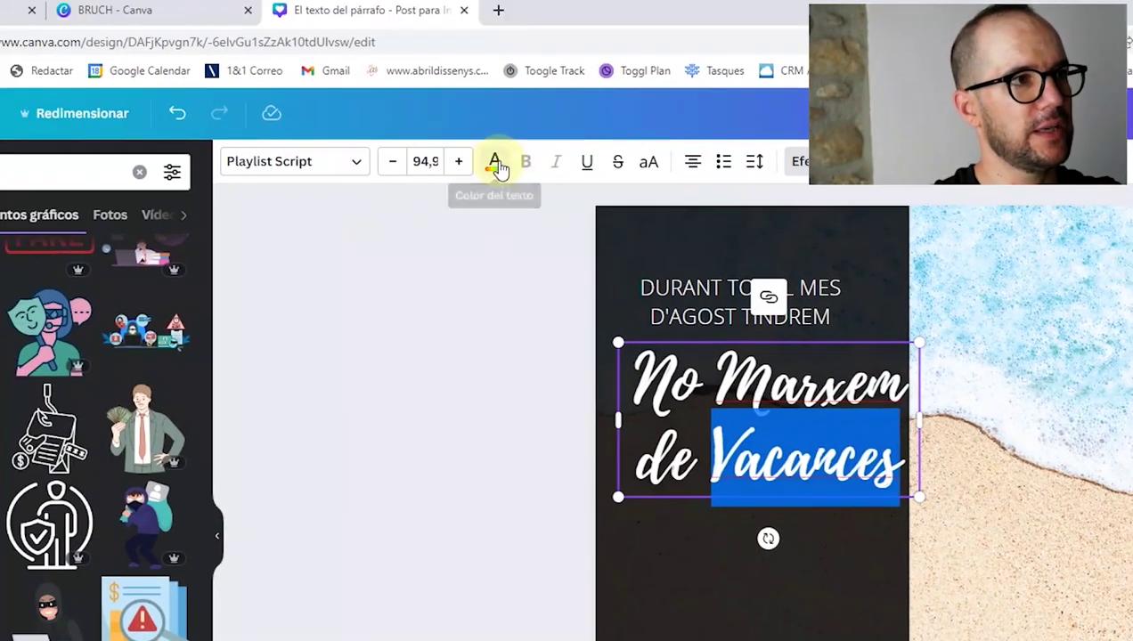
click(453, 139)
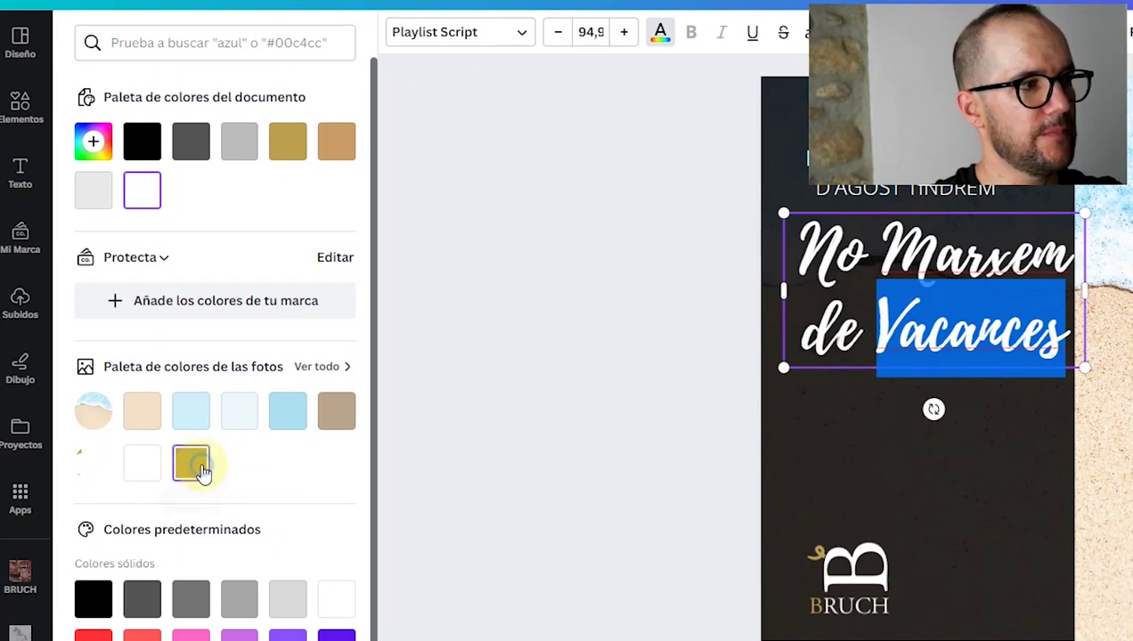
click(199, 467)
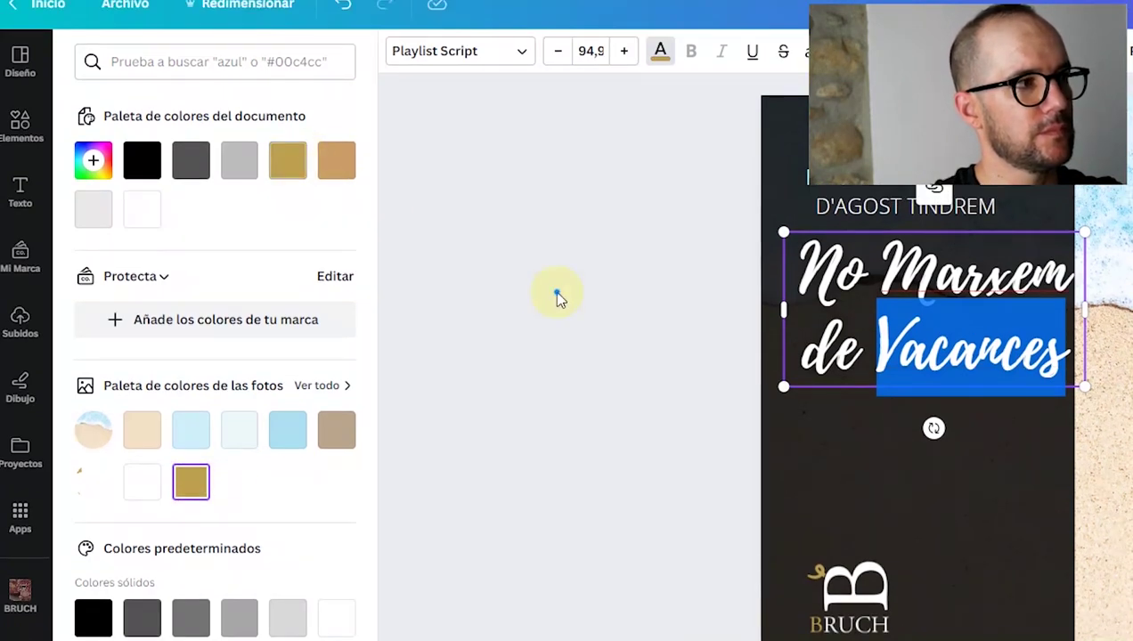
click(549, 307)
Step: Shrink the heading to about 507 wide by 262 high so it fits inside the dark panel
click(887, 352)
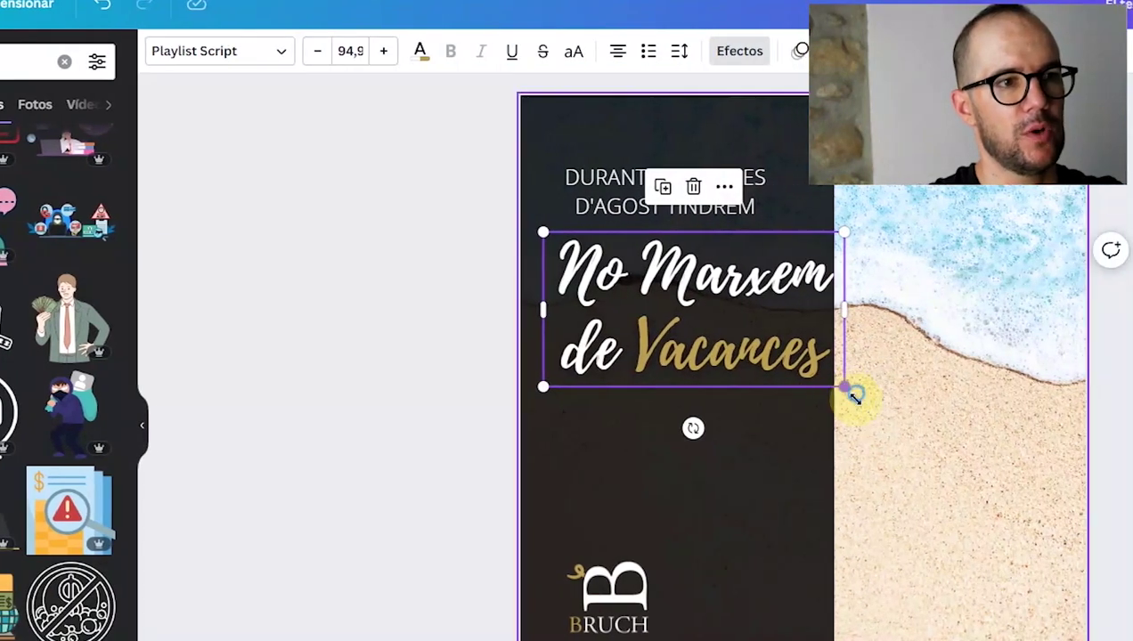
drag(853, 396, 811, 370)
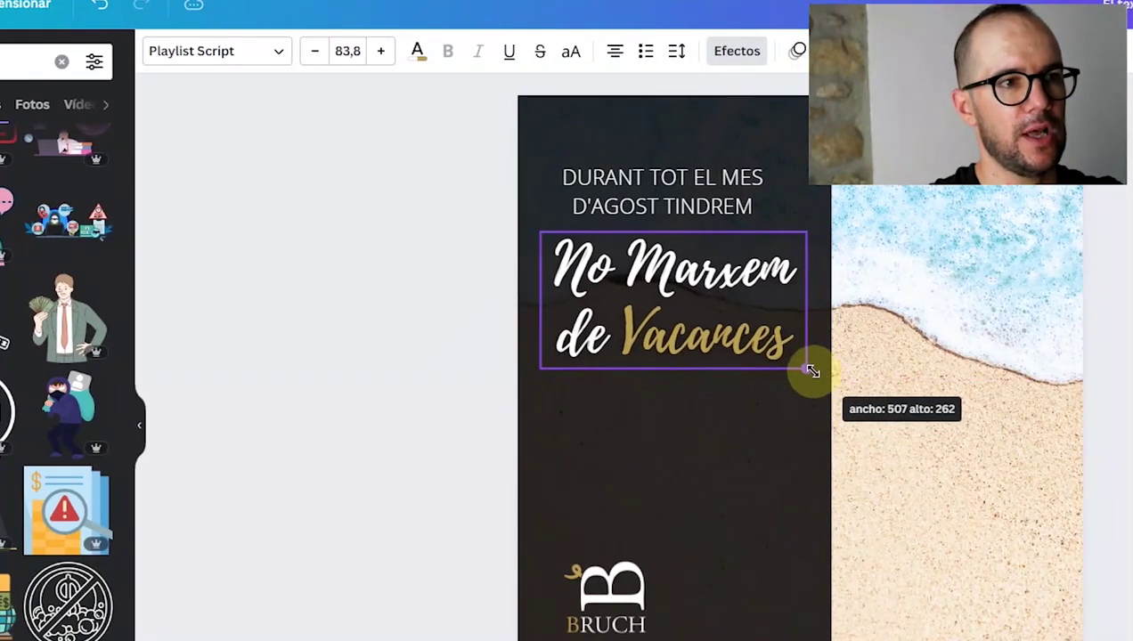
click(1075, 488)
click(588, 398)
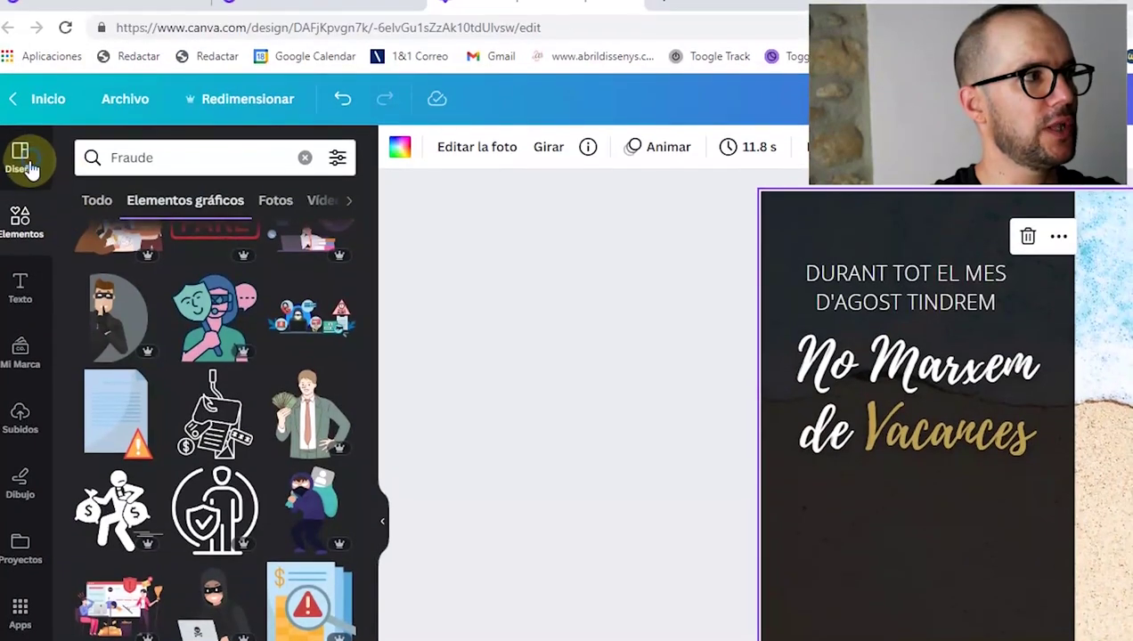
Step: Replace the Fraude search in the elements library with a search for "foto vaciones"
click(26, 166)
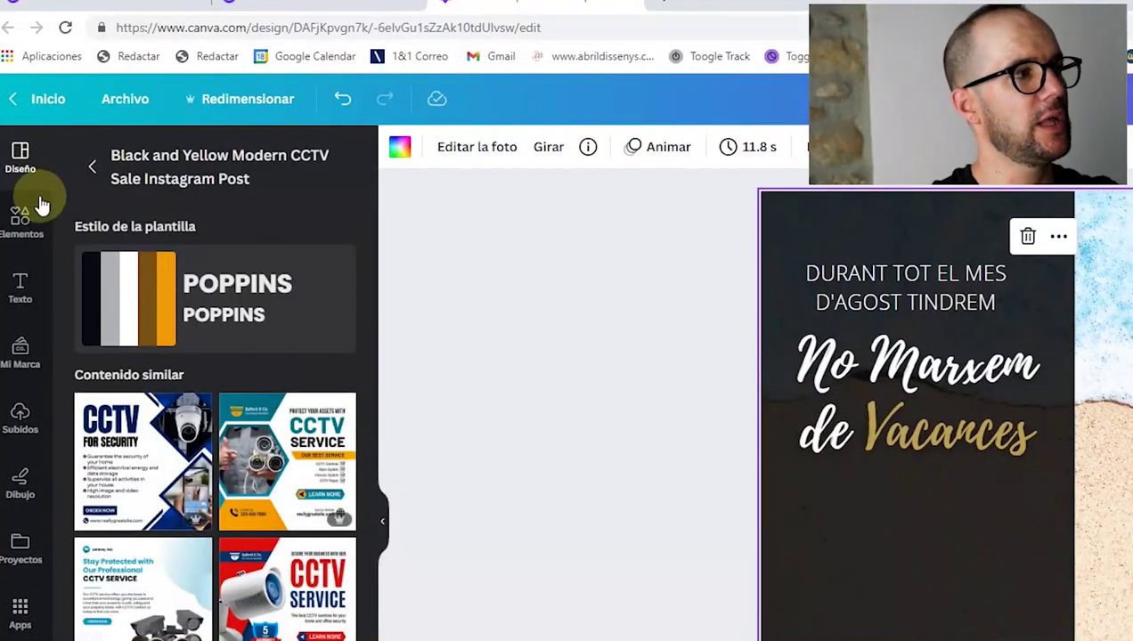
click(21, 217)
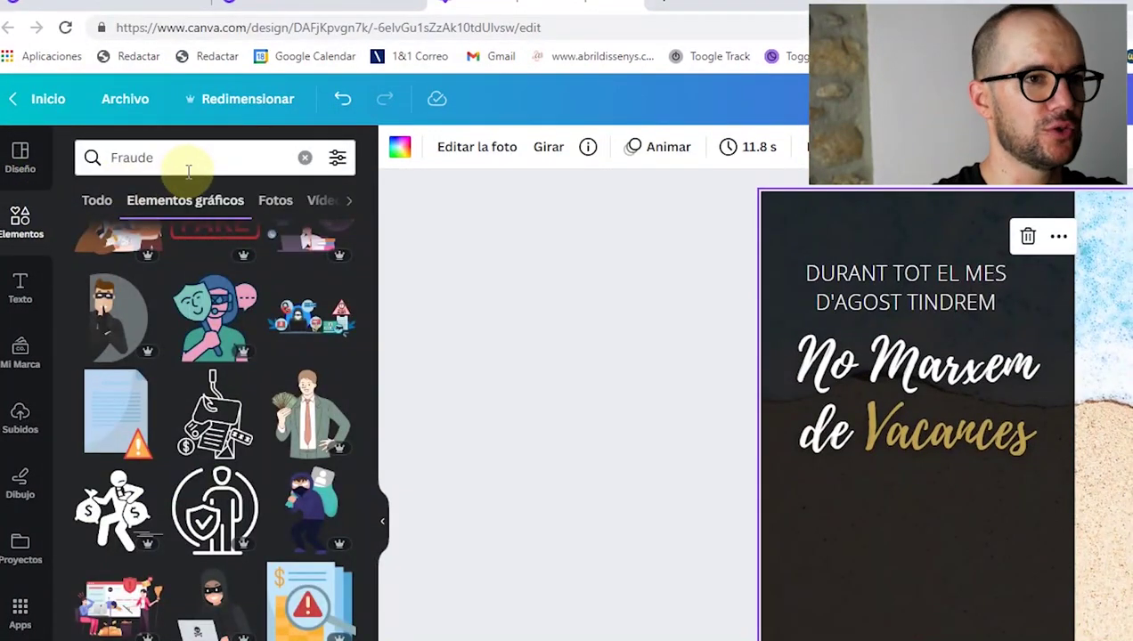
drag(192, 165, 134, 166)
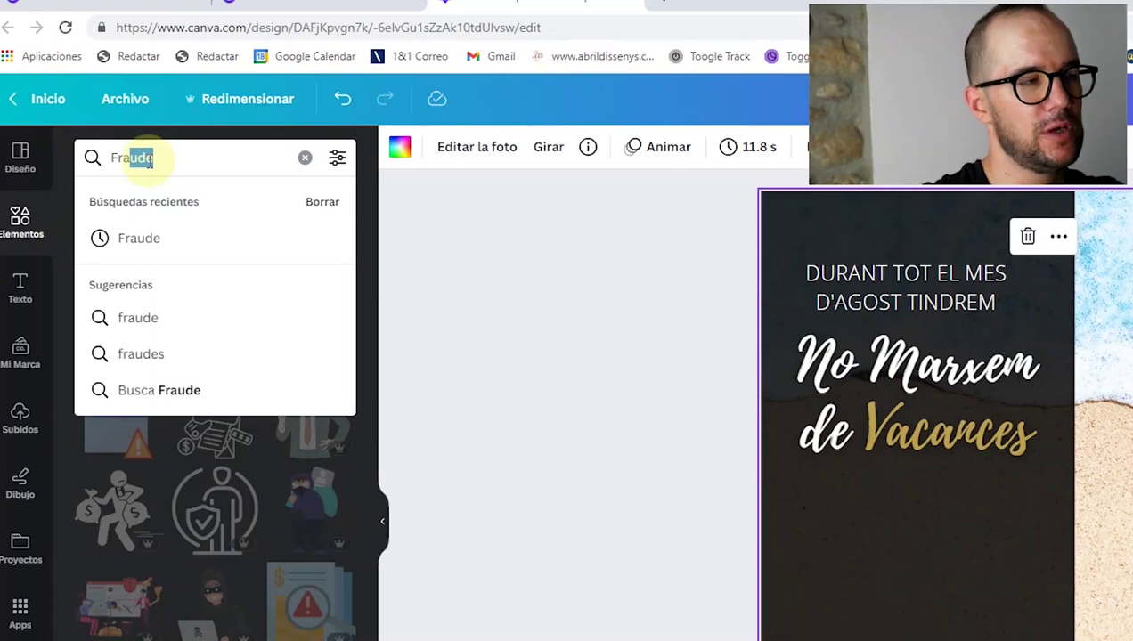
key(BackSpace)
key(BackSpace)
key(BackSpace)
key(BackSpace)
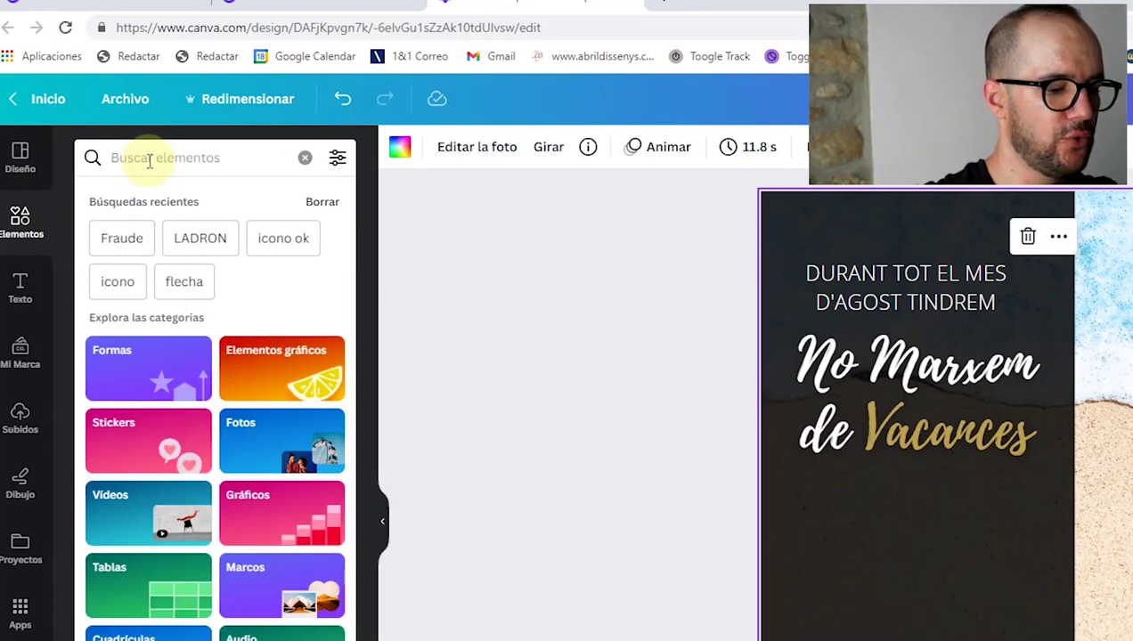
text(foto a)
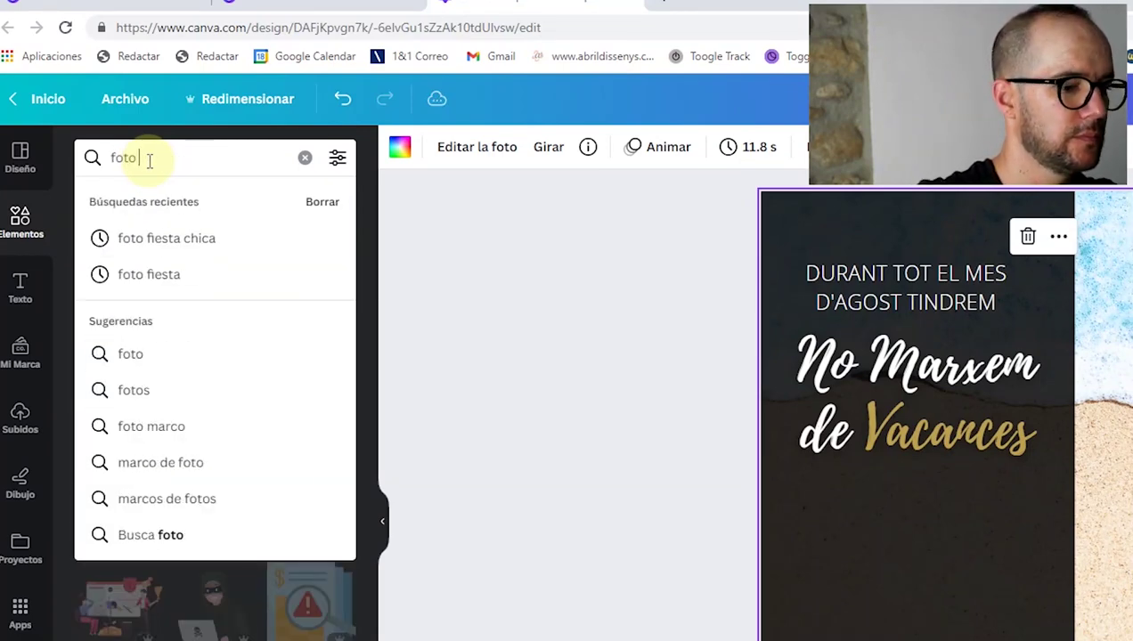
key(BackSpace)
key(BackSpace)
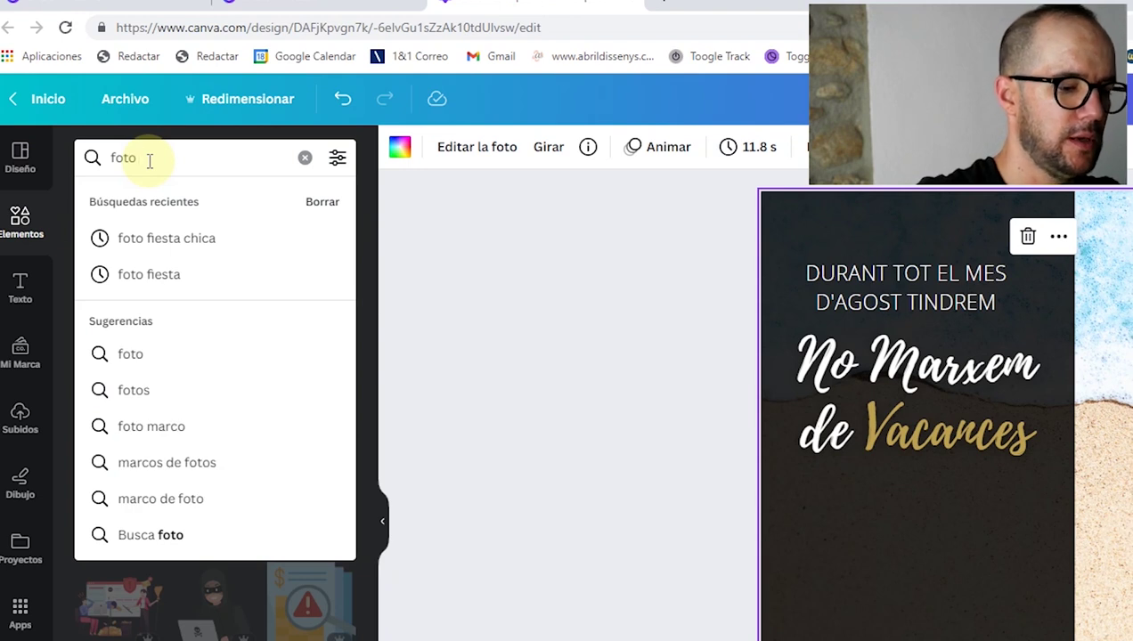
text(vaciones)
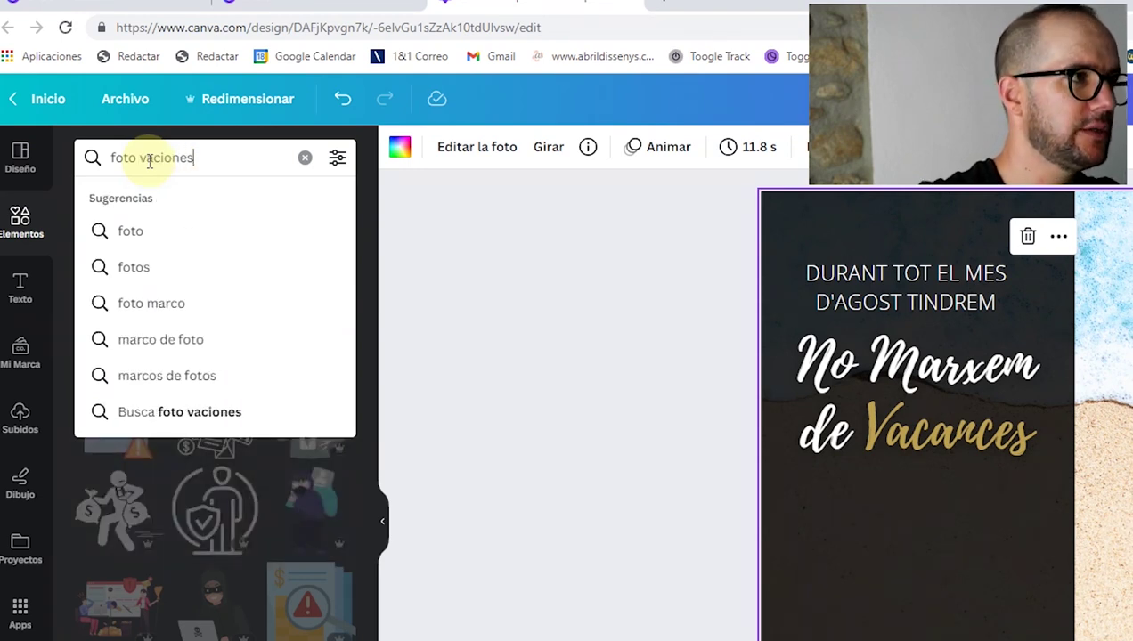
key(Return)
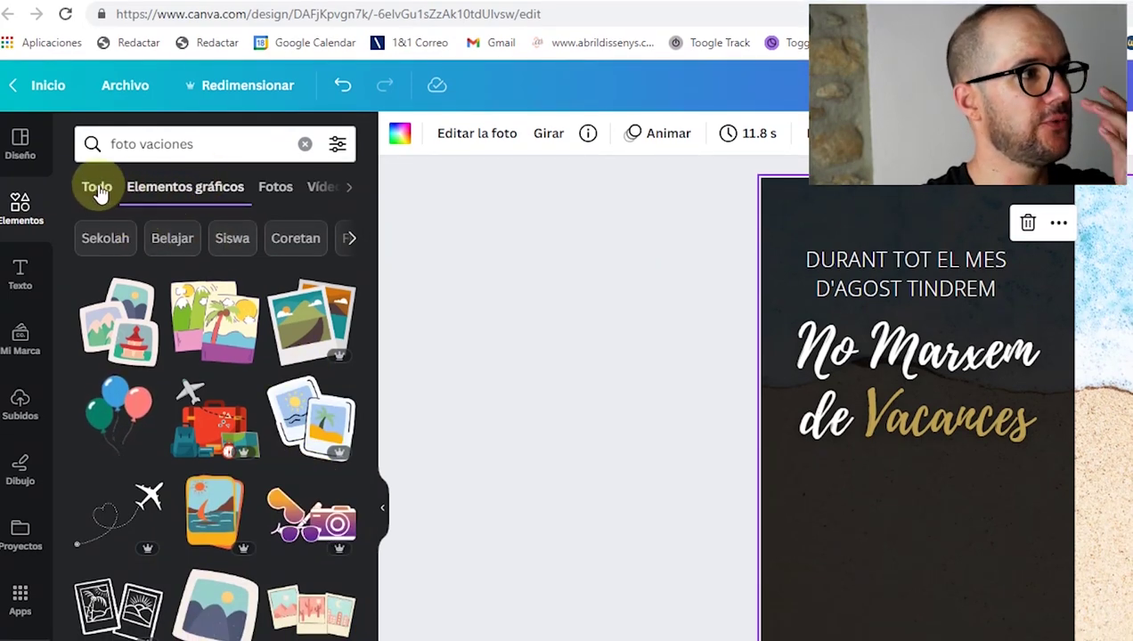
Step: Browse the photos among all result types and add the palm tree and hammock beach photo to the page
click(350, 189)
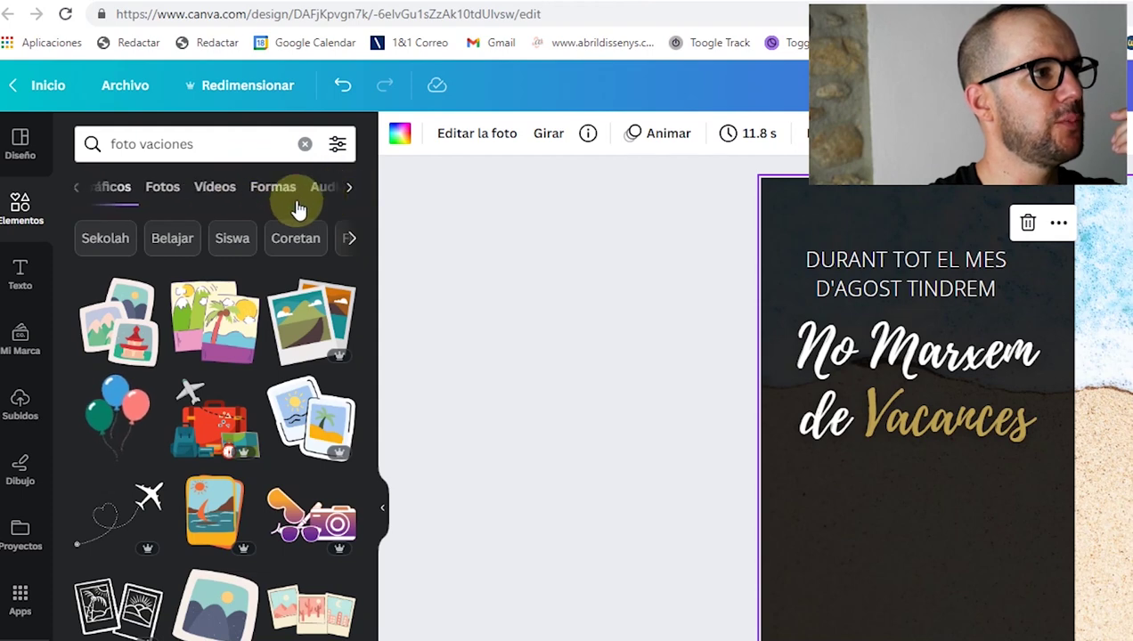
click(78, 189)
click(97, 190)
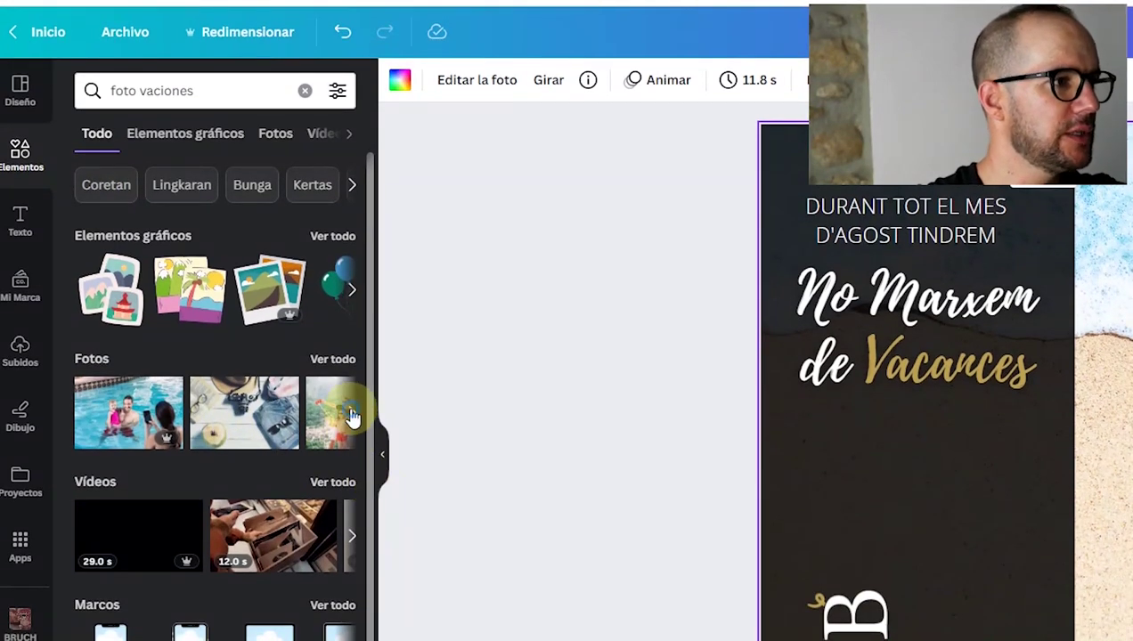
click(352, 415)
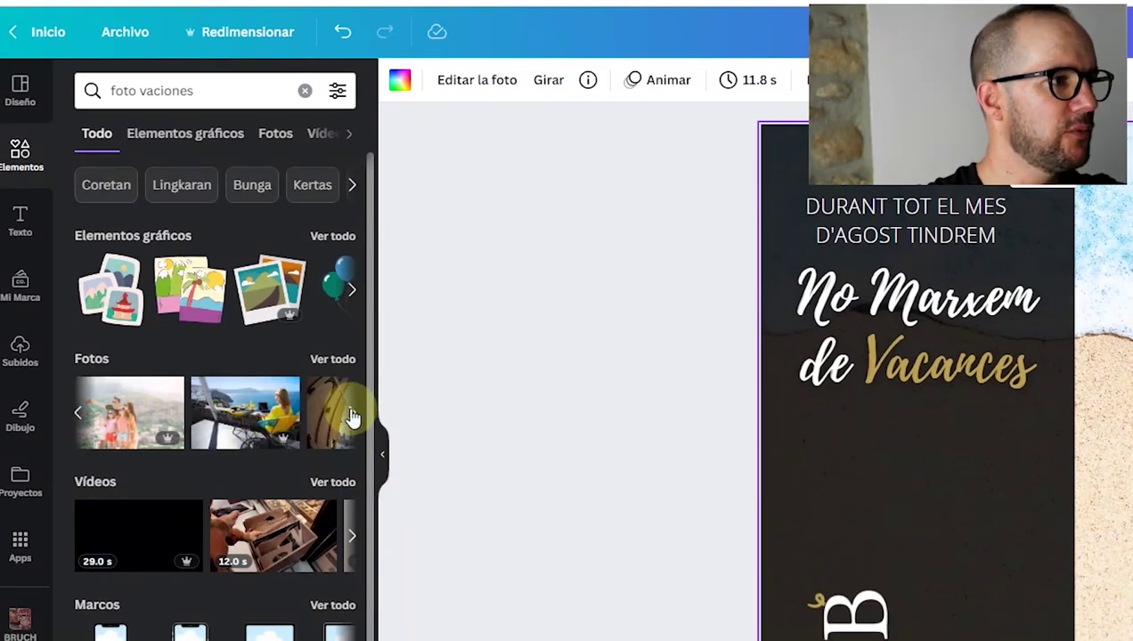
click(352, 415)
click(352, 413)
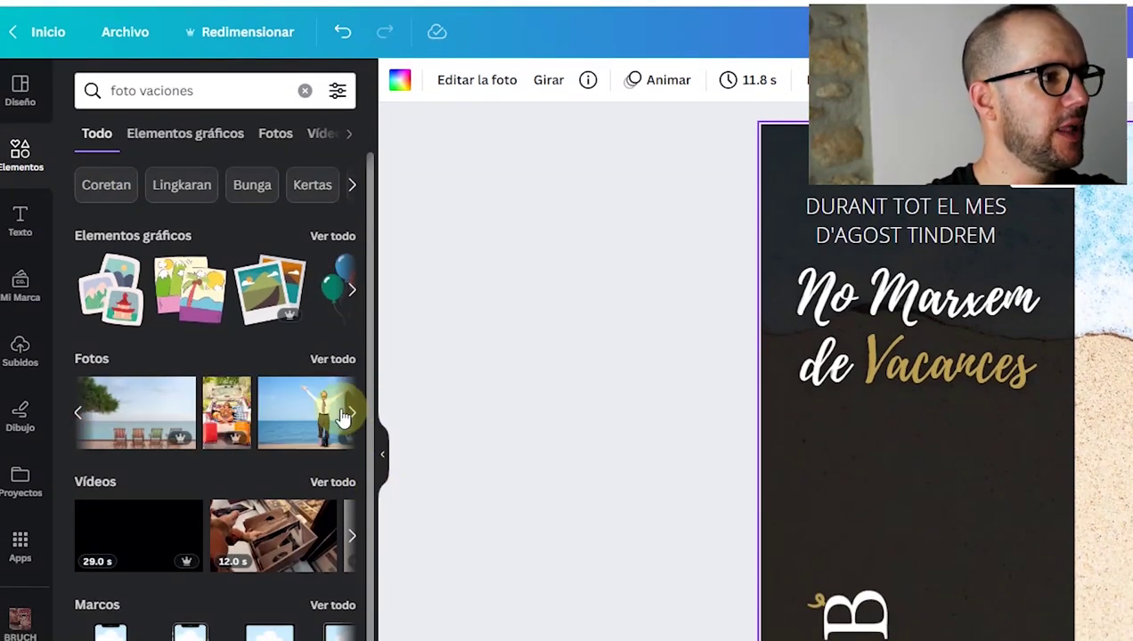
click(79, 415)
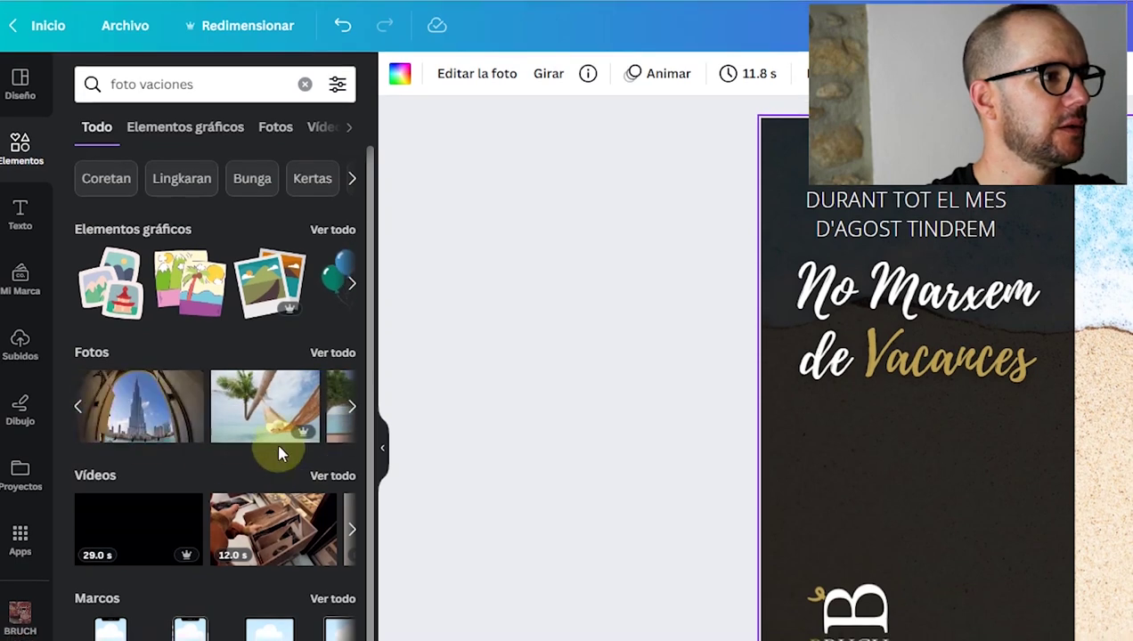
drag(309, 415, 297, 416)
click(285, 408)
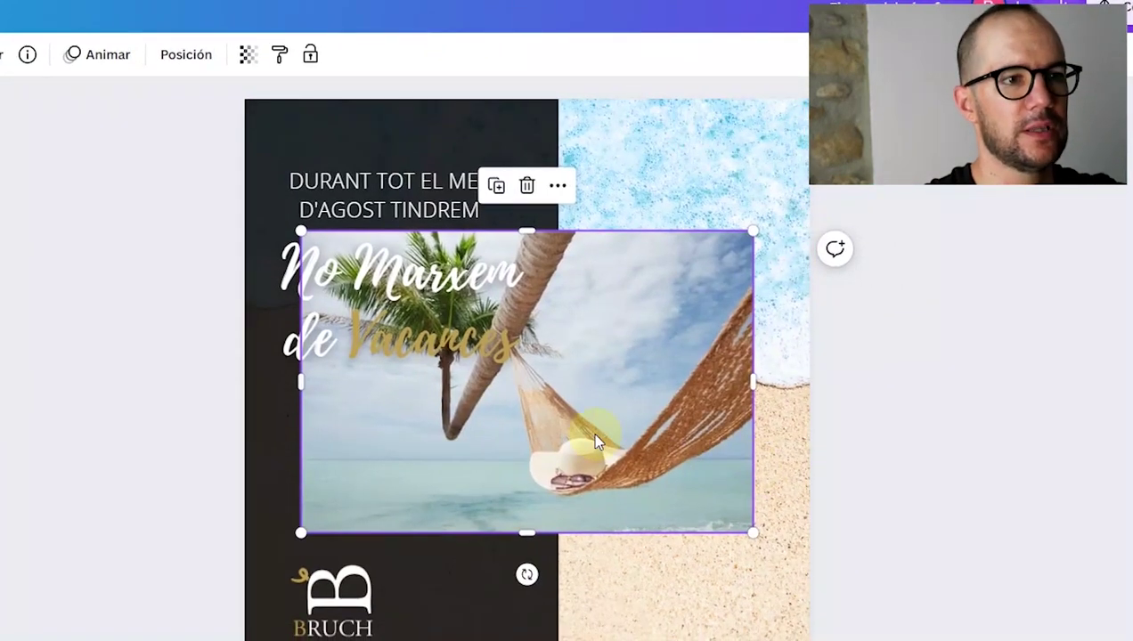
Step: Enlarge the palm tree and hammock photo from the page's upper corner until it covers the whole page
drag(595, 439, 531, 263)
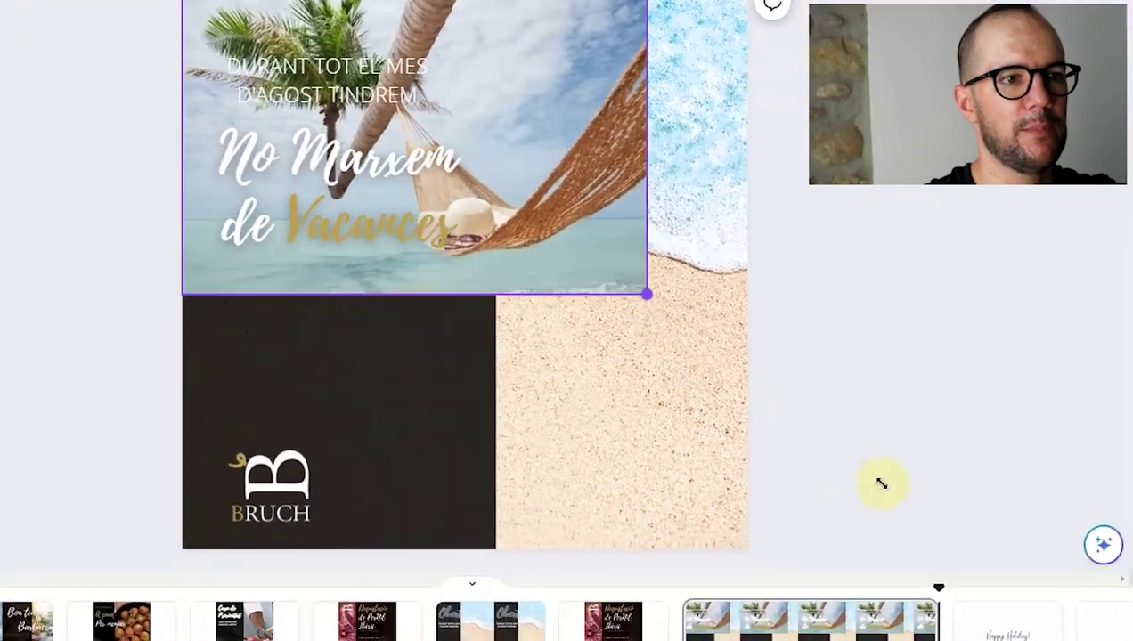
drag(881, 484, 1047, 580)
drag(346, 203, 308, 187)
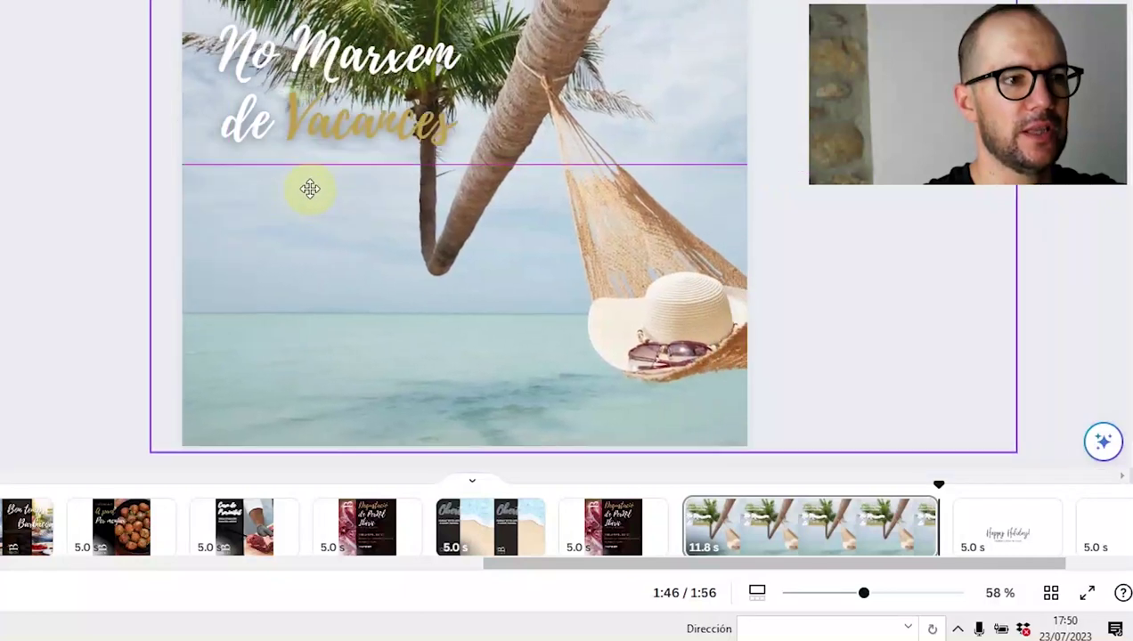
Step: Send the hammock photo to the back and raise the "Durant tot el mes d'agost tindrem" line further above the heading
right_click(444, 216)
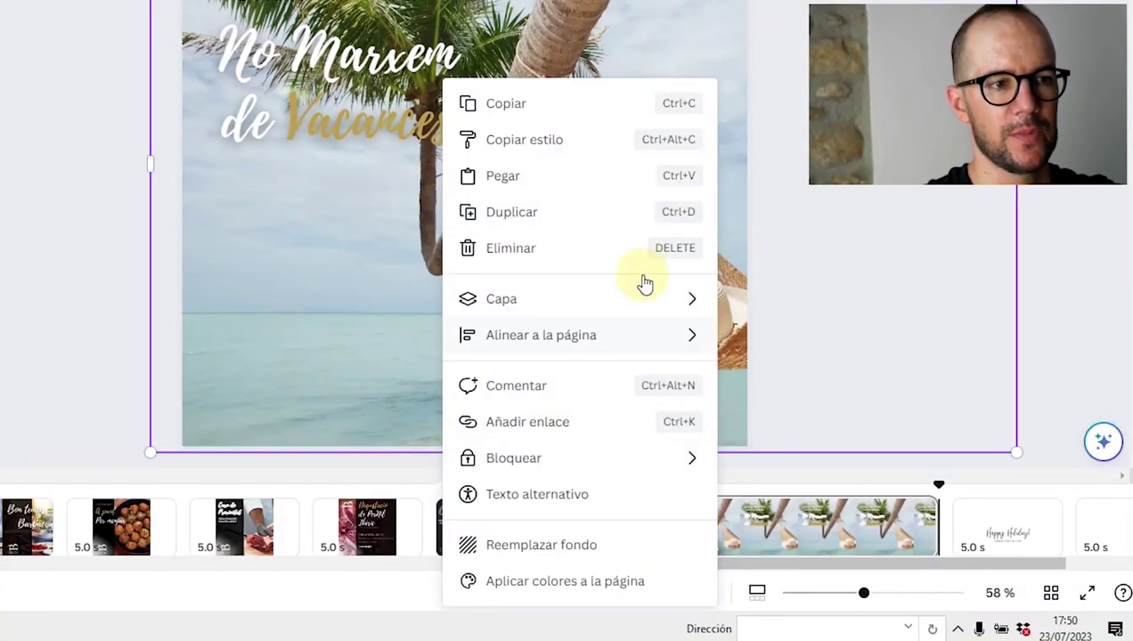
right_click(296, 212)
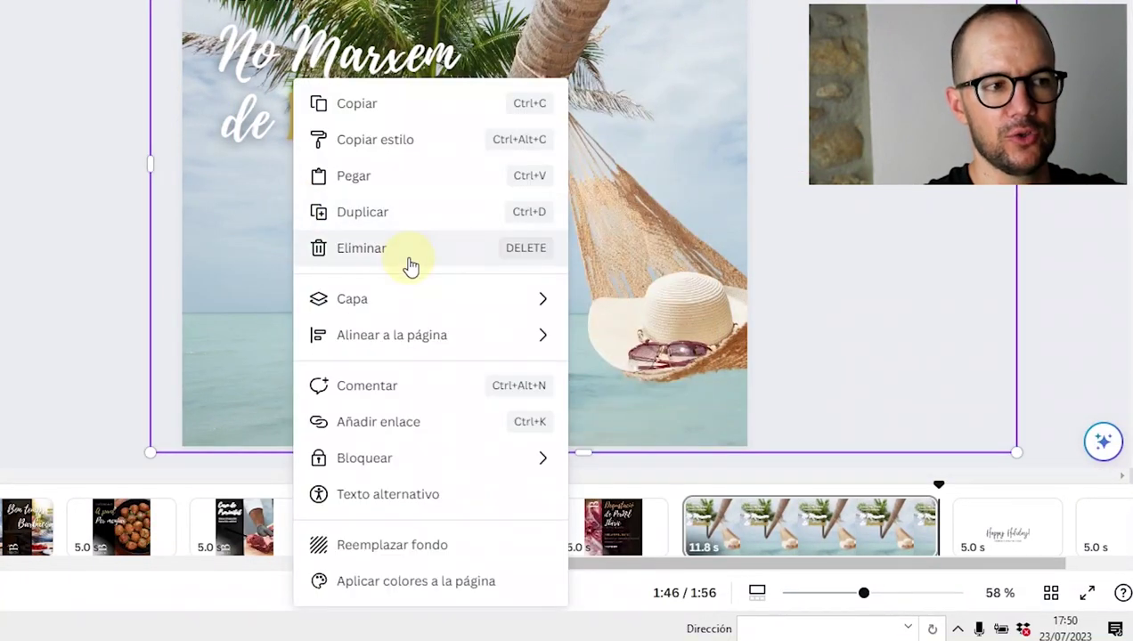
mouse_move(541, 314)
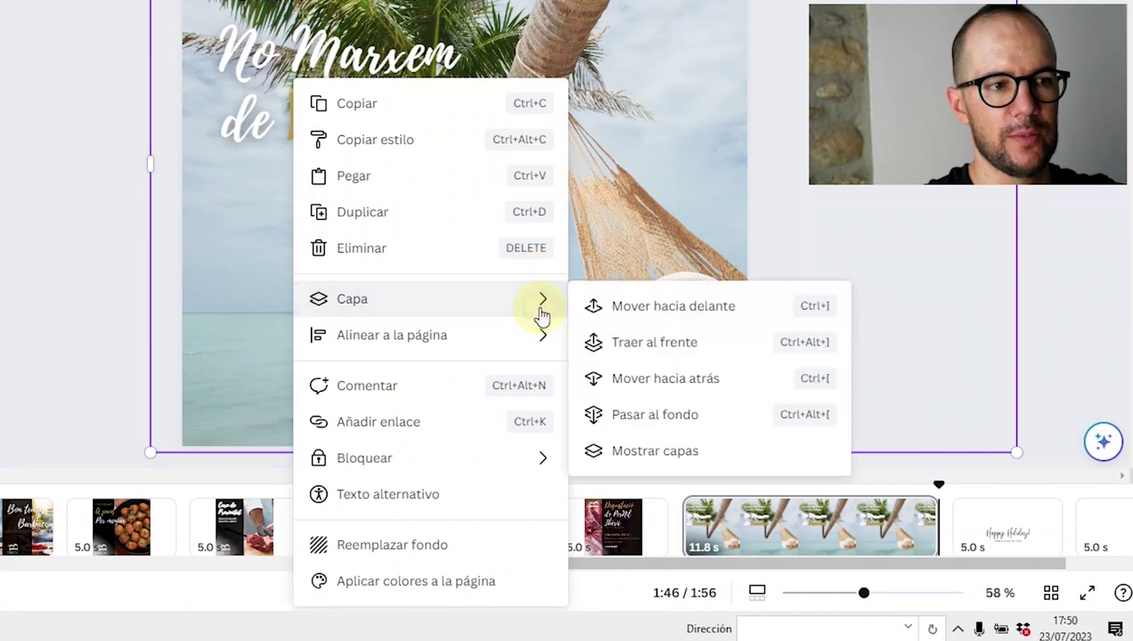
click(708, 423)
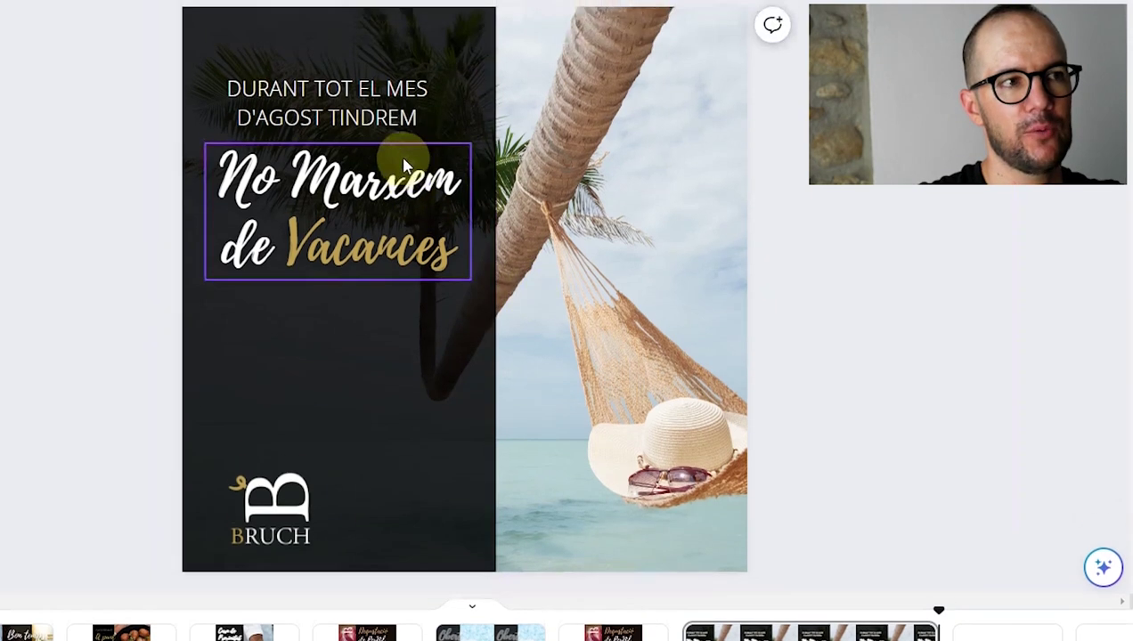
click(399, 73)
click(814, 317)
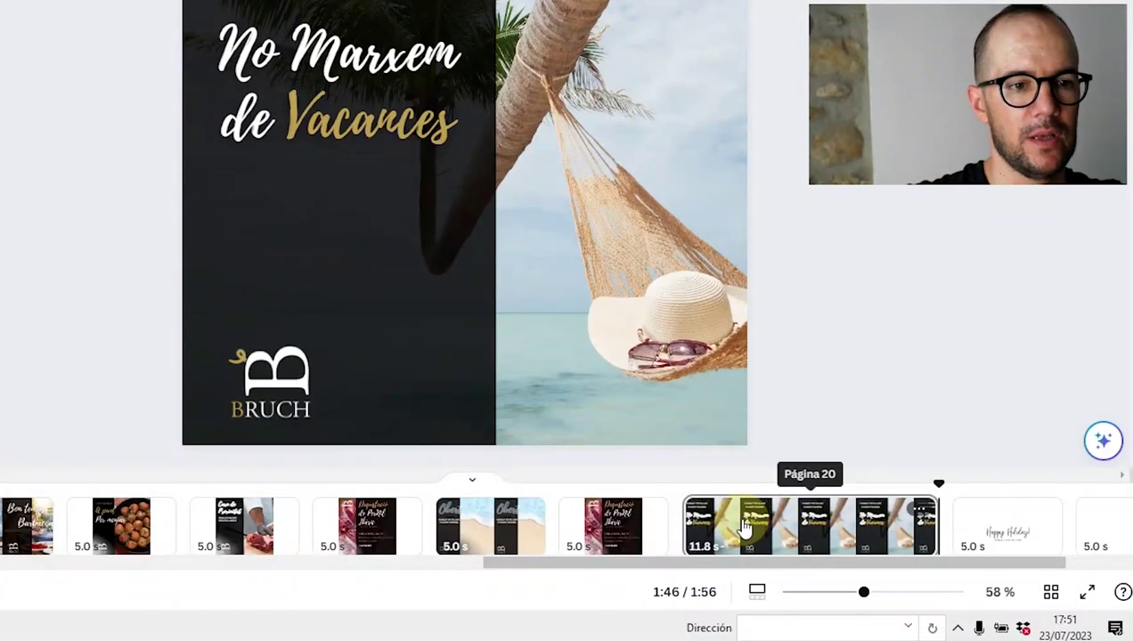
Step: Split page 20 near its start so that the first part lasts 2.1 s
right_click(736, 527)
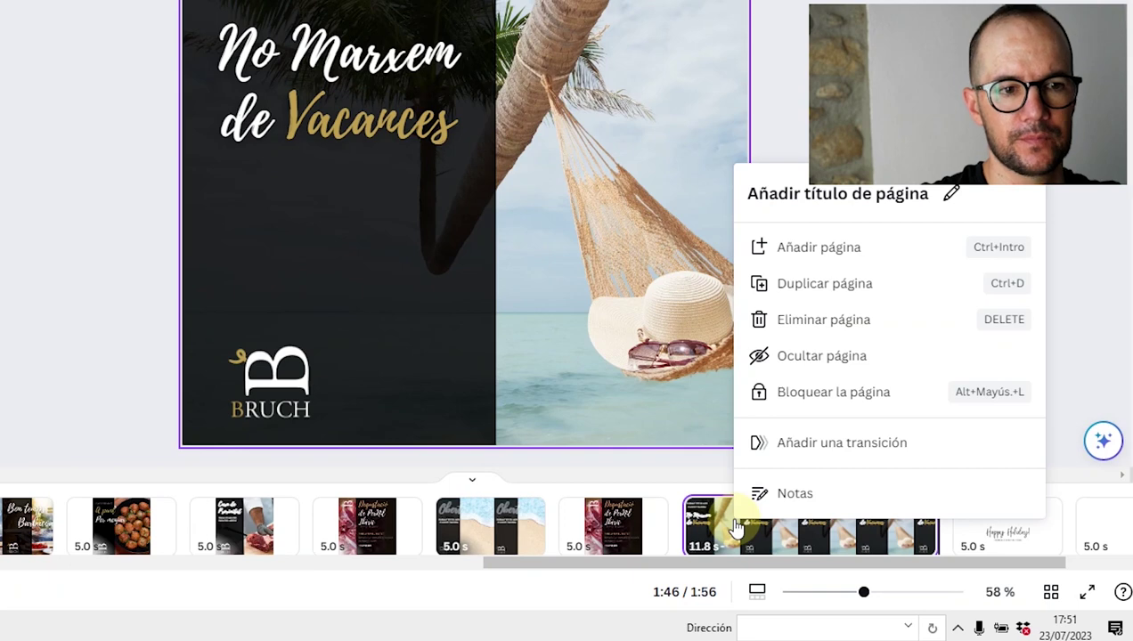
click(736, 530)
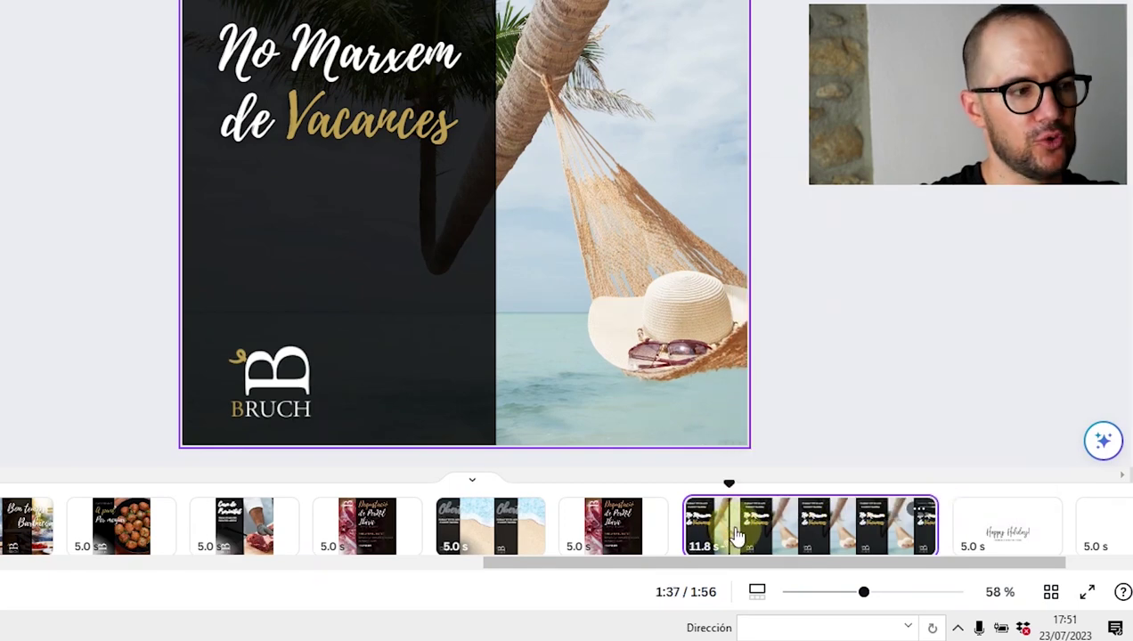
right_click(736, 533)
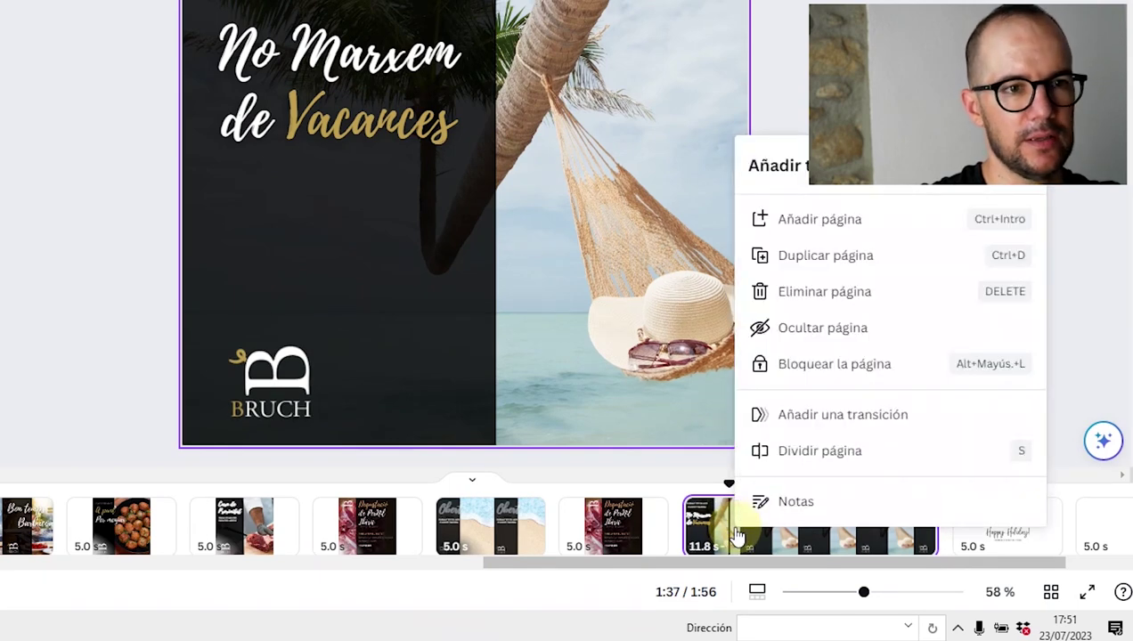
click(856, 451)
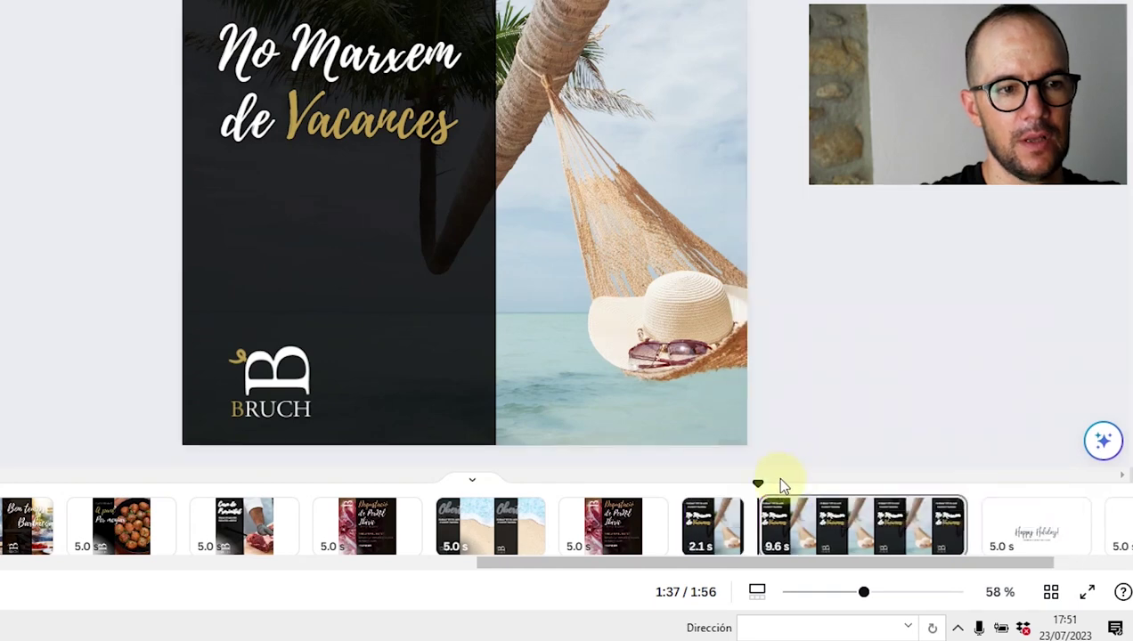
Step: Add the camera, straw hat and coconut photo from all photo results to the 2.1 s page and enlarge it to cover the page
click(694, 472)
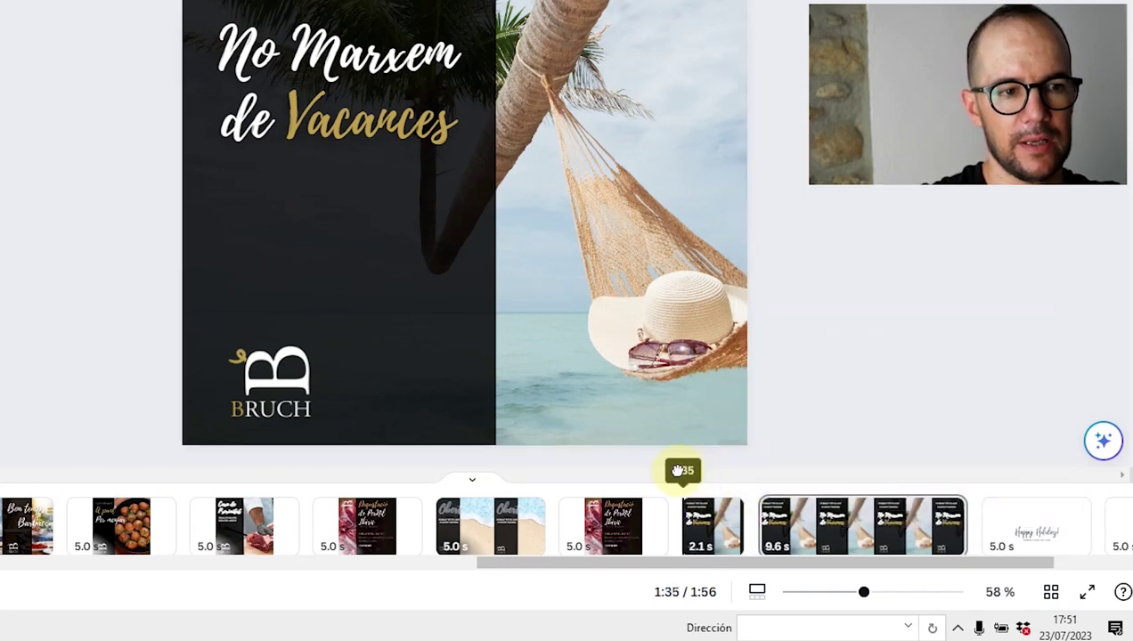
click(678, 470)
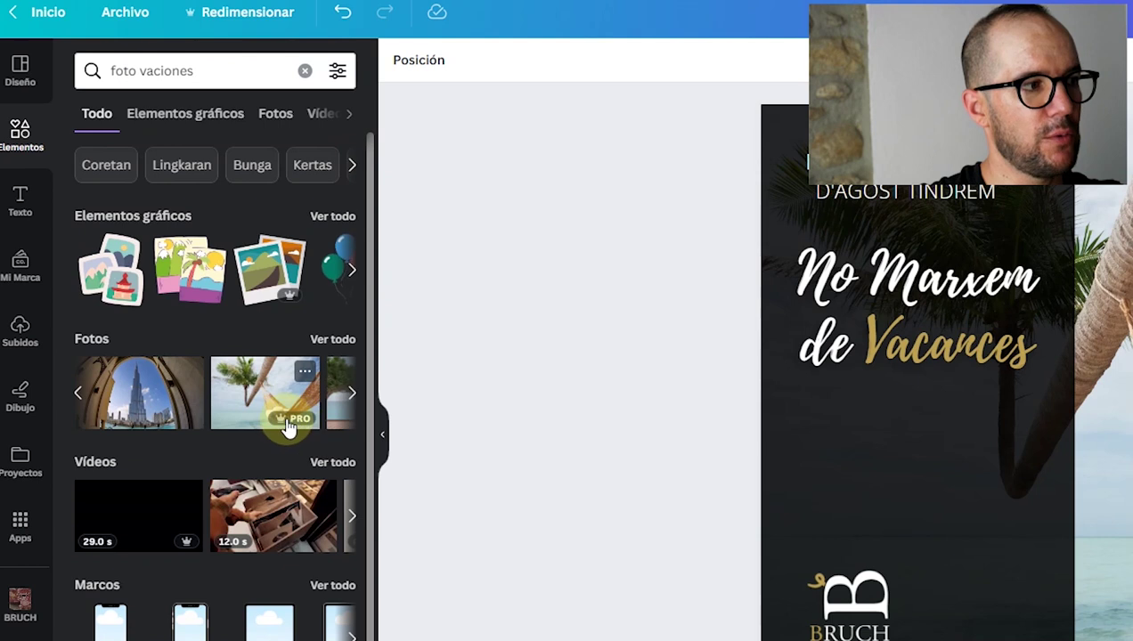
click(350, 394)
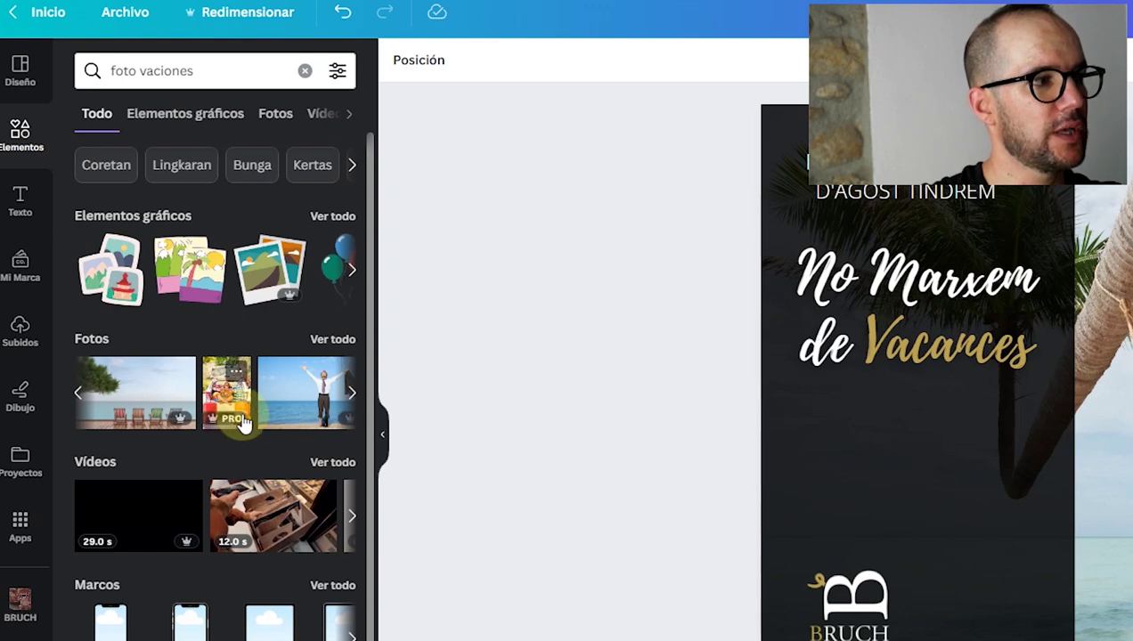
click(351, 394)
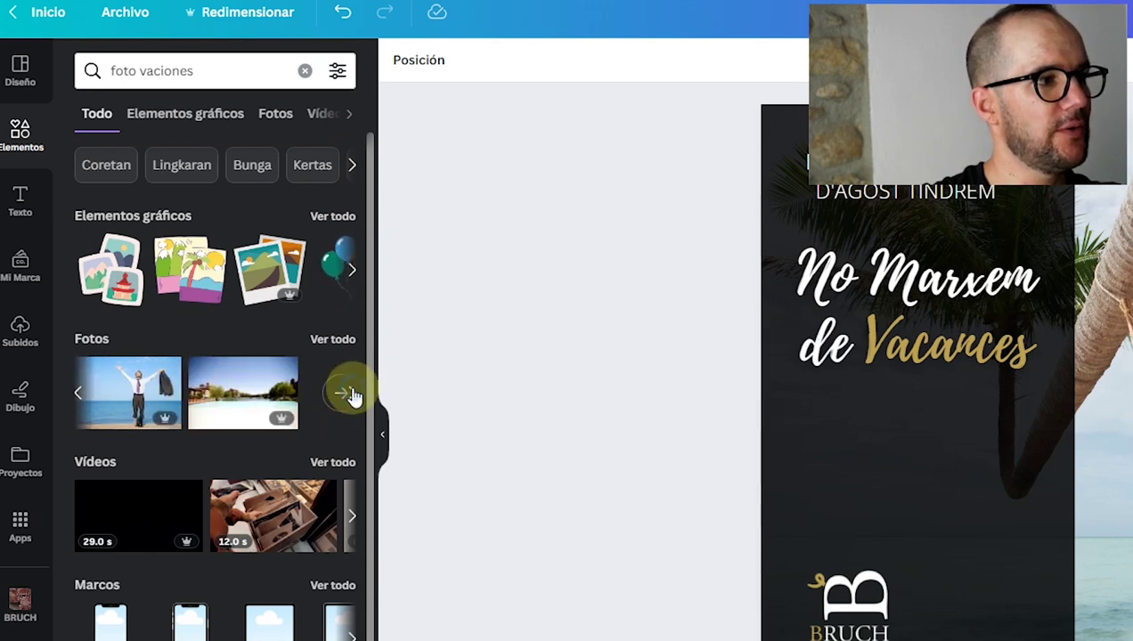
click(326, 396)
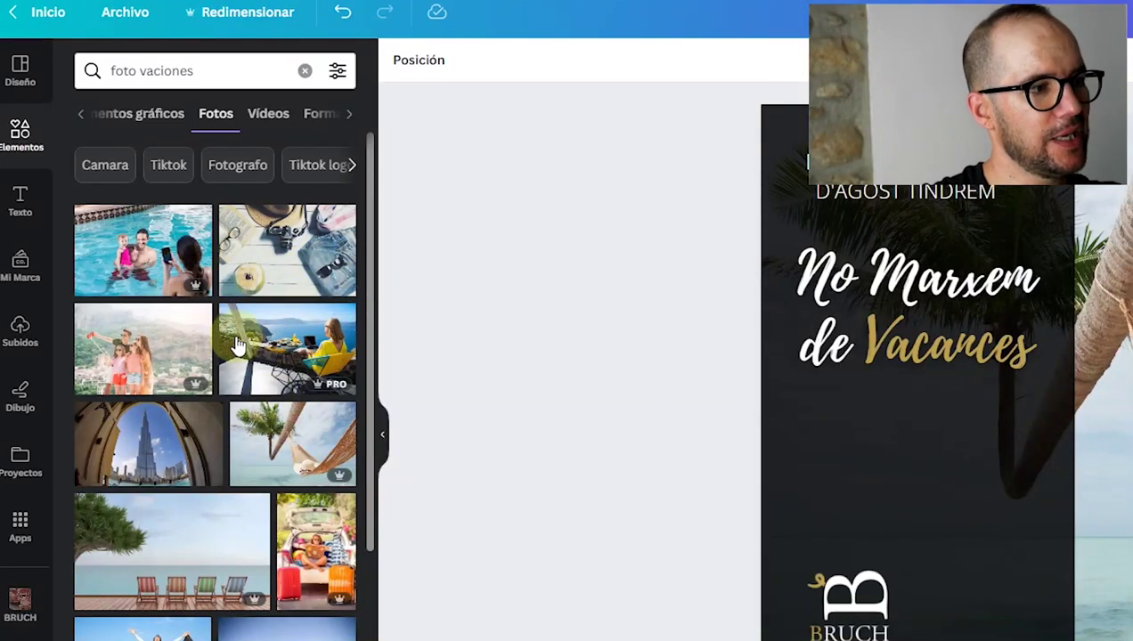
drag(281, 238, 1037, 476)
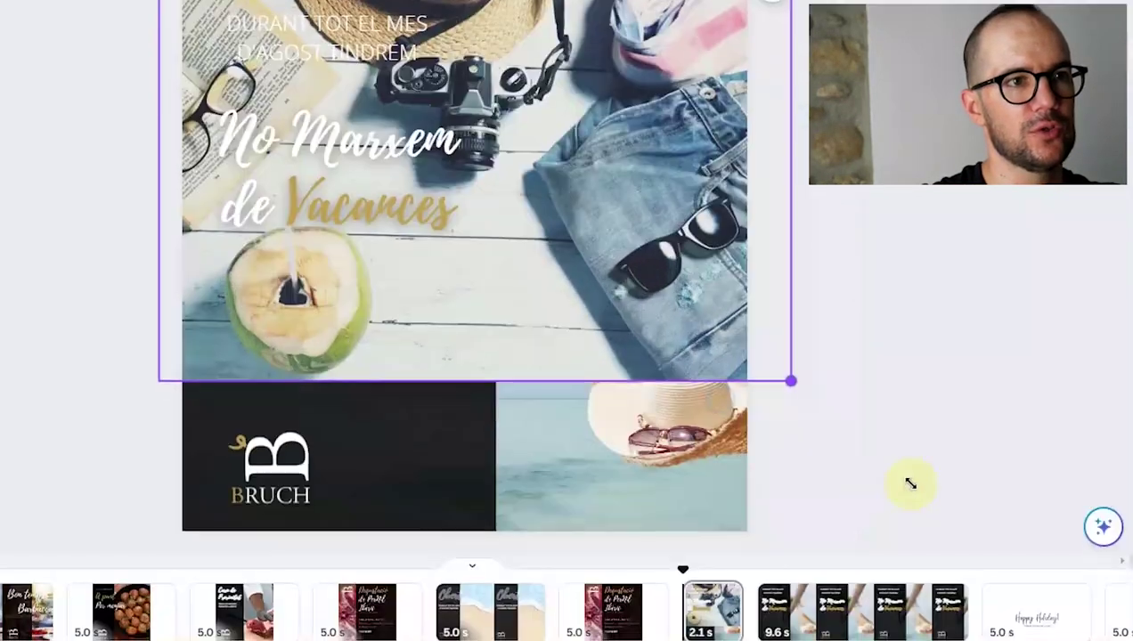
drag(711, 239, 676, 170)
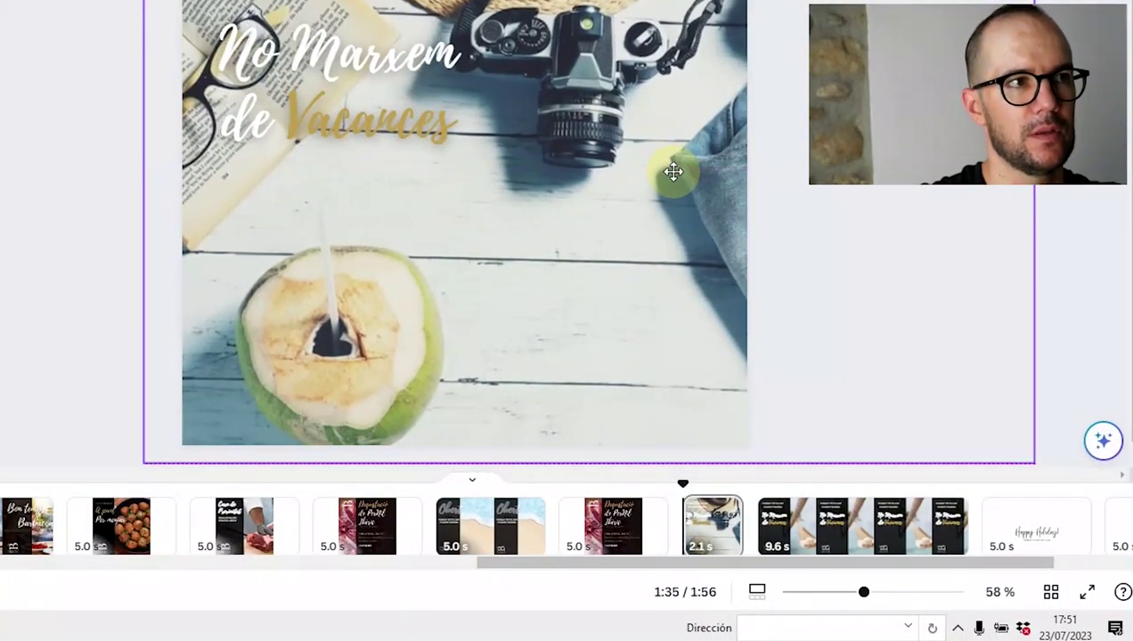
Step: Send the camera and coconut photo to the back and delete the hammock photo lying over it
right_click(675, 170)
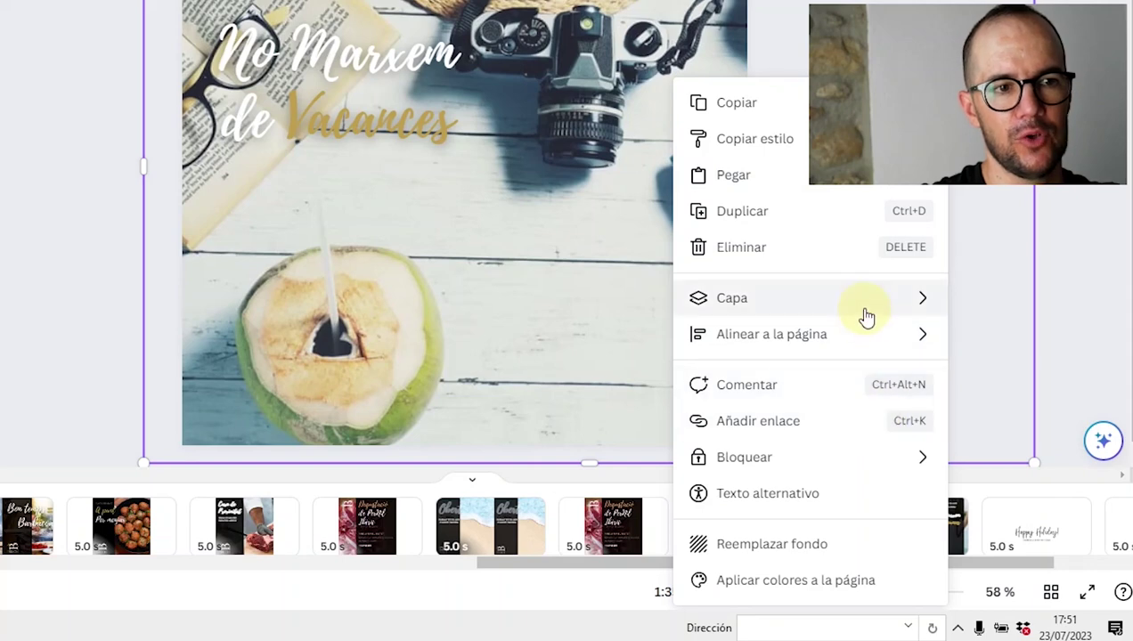
mouse_move(872, 343)
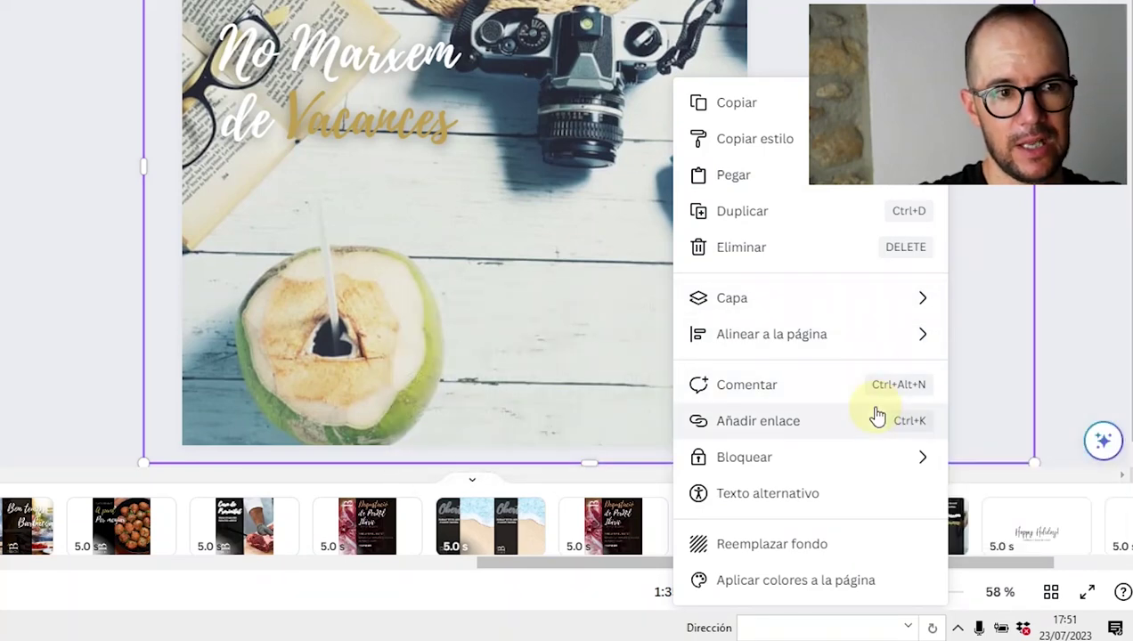
mouse_move(847, 306)
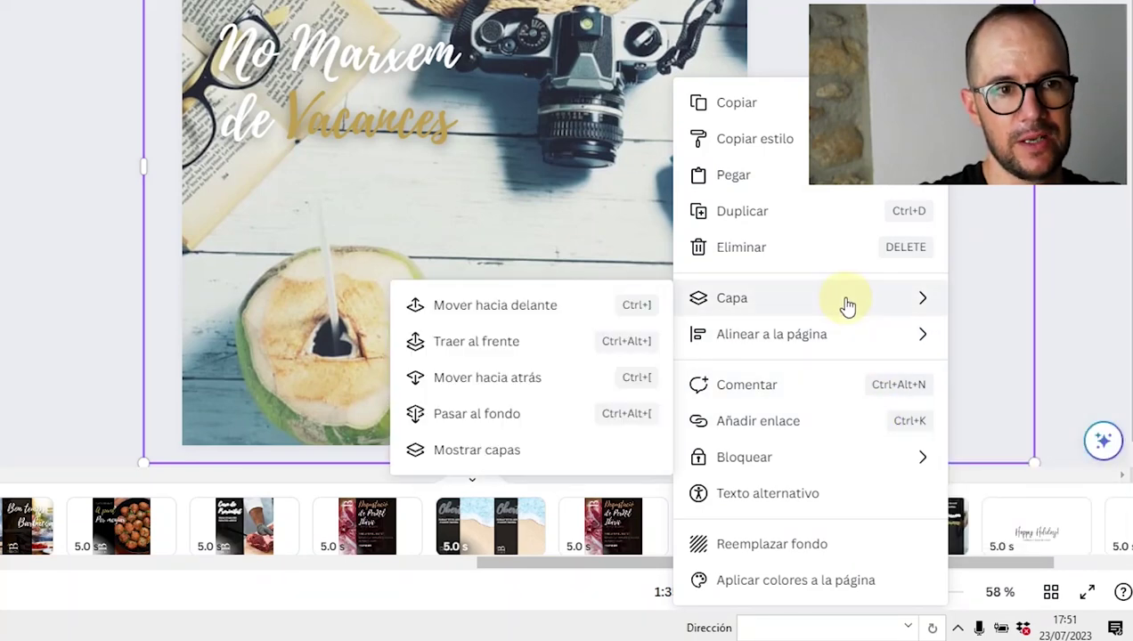
click(540, 428)
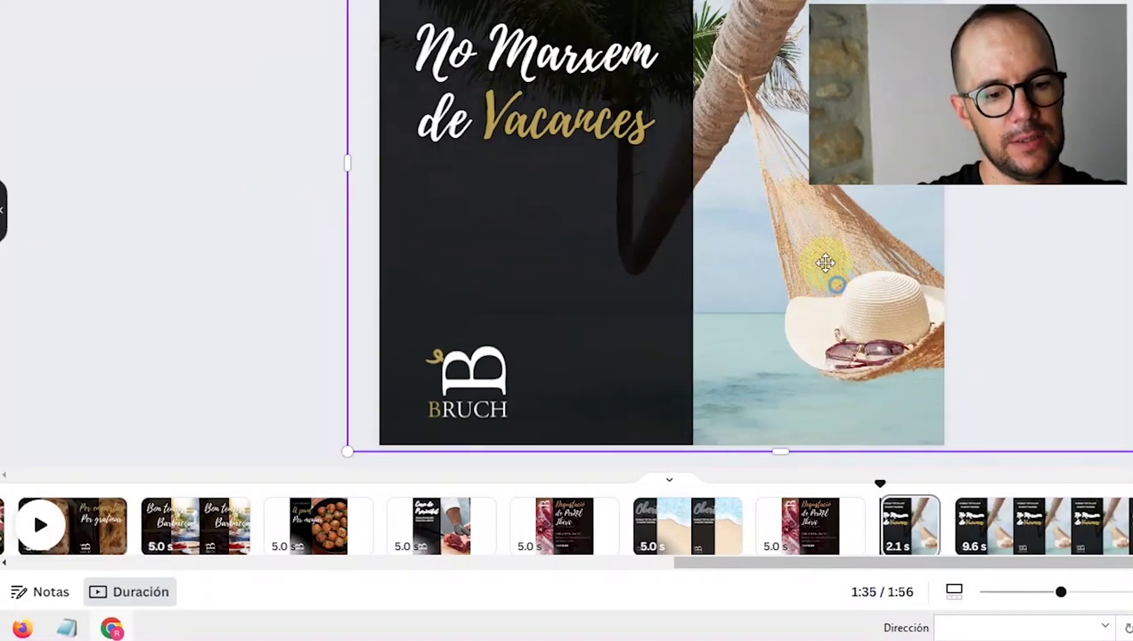
drag(625, 260, 626, 210)
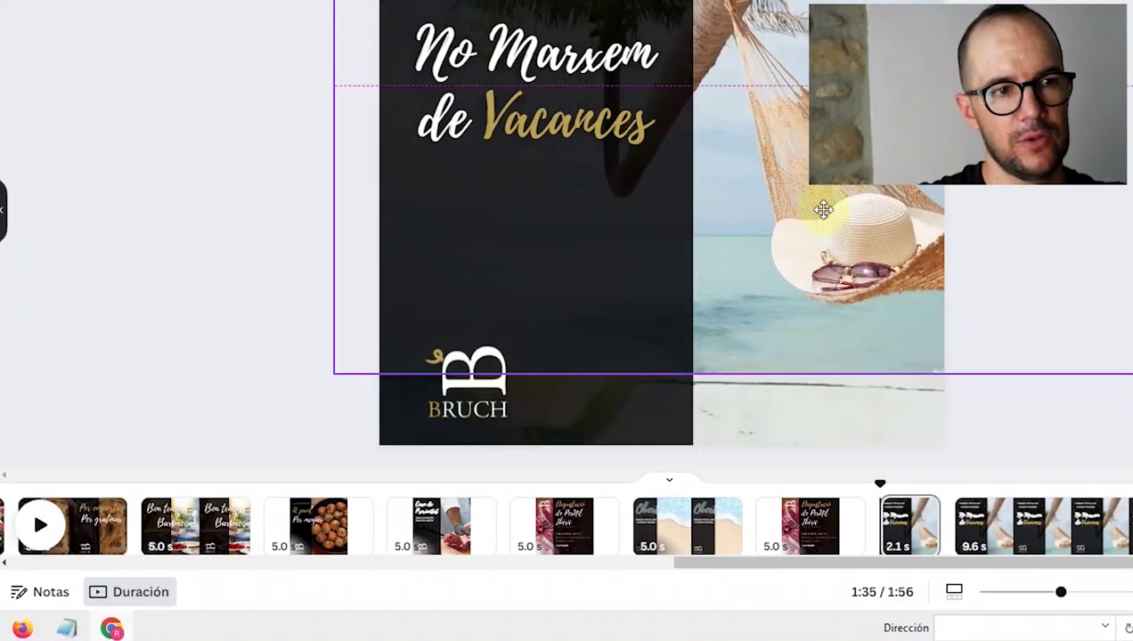
drag(823, 209, 823, 210)
key(Delete)
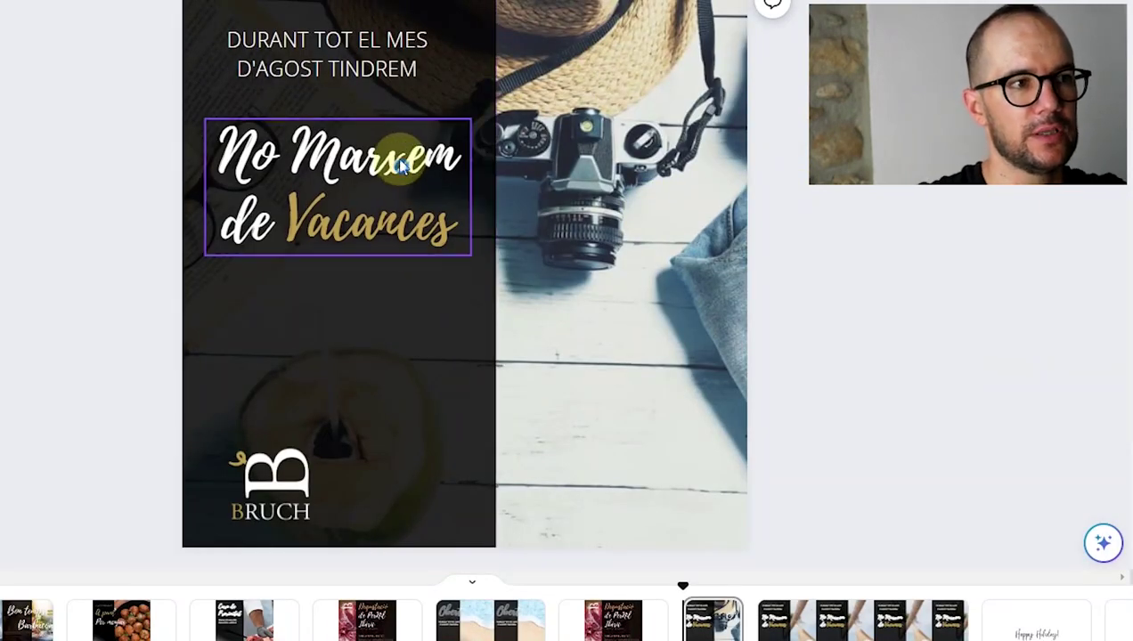
Step: Move the "No Marxem de Vacances" heading slightly up, closer to the line above it
drag(398, 164, 397, 151)
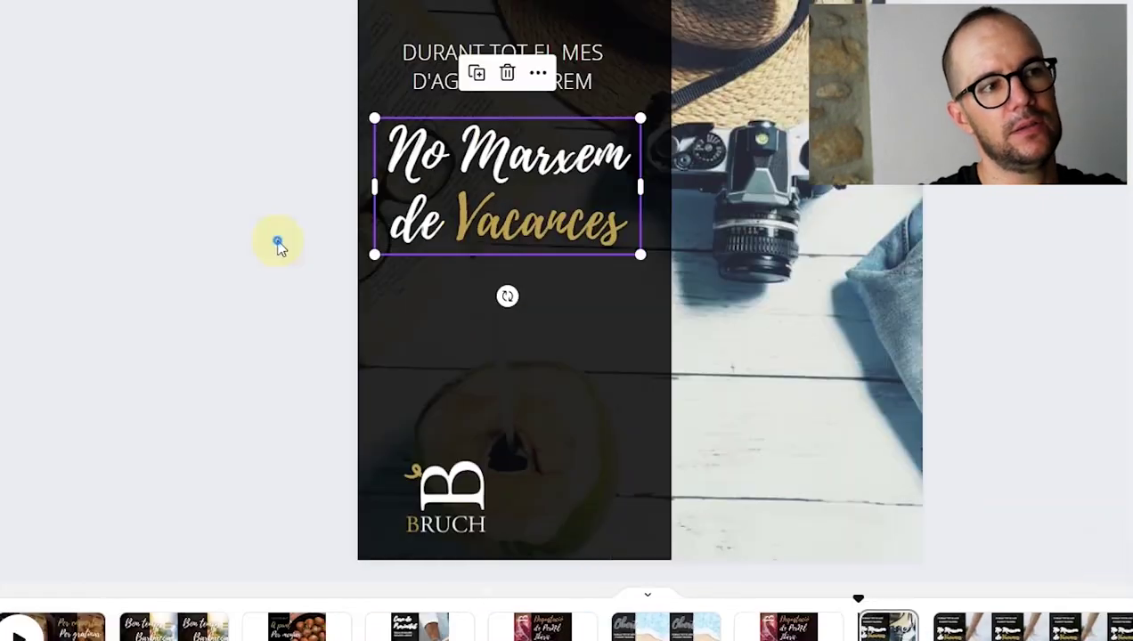
click(102, 236)
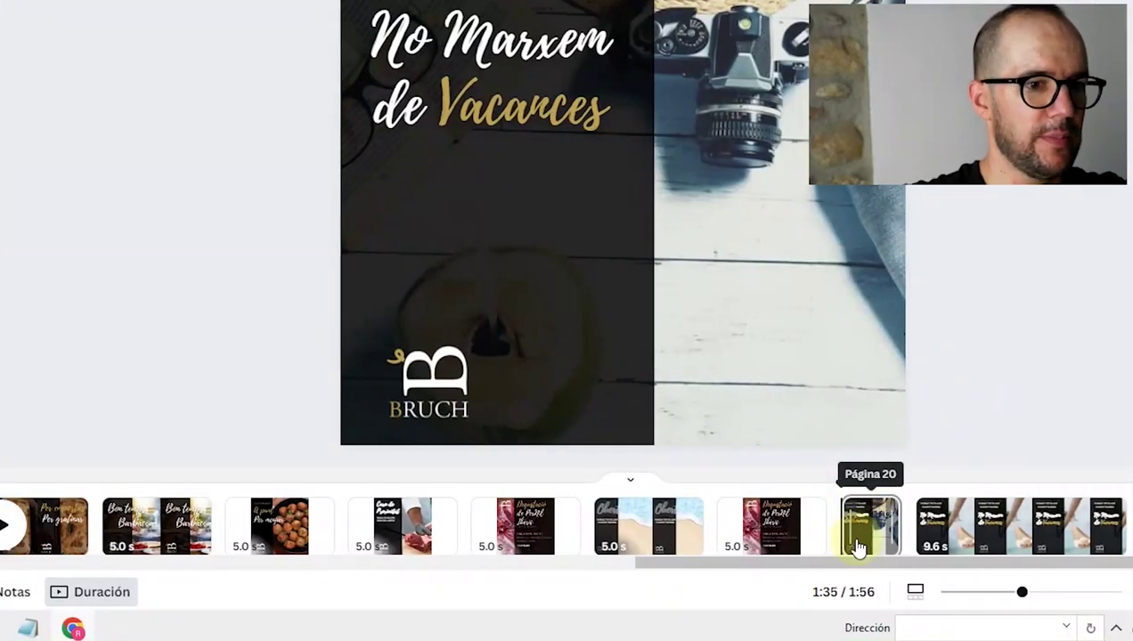
click(848, 535)
right_click(848, 534)
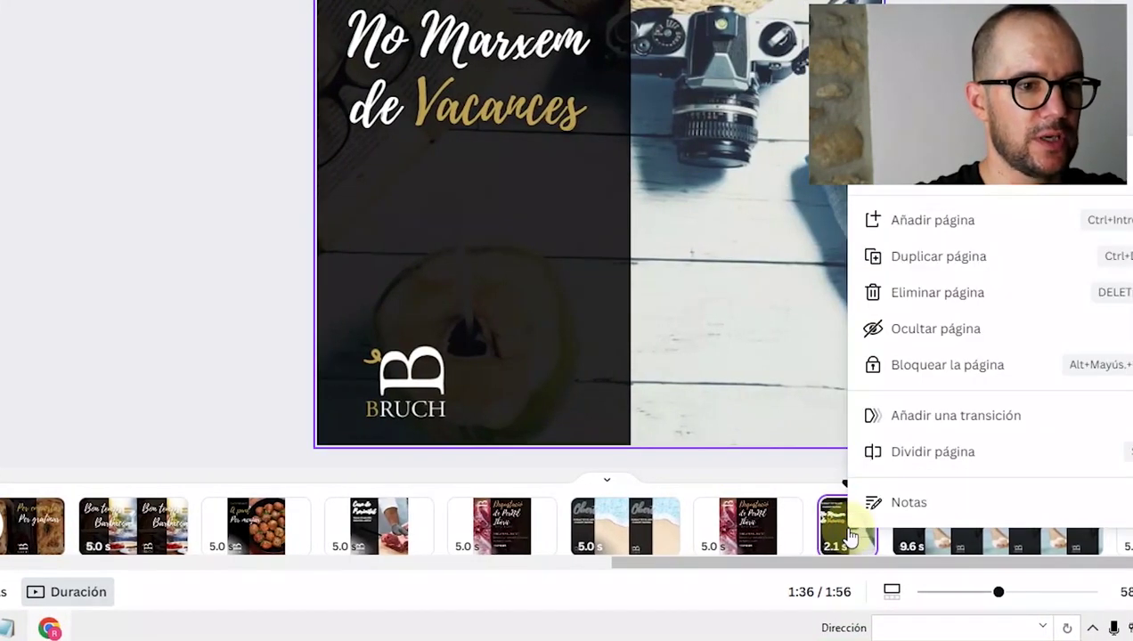
key(Escape)
click(980, 374)
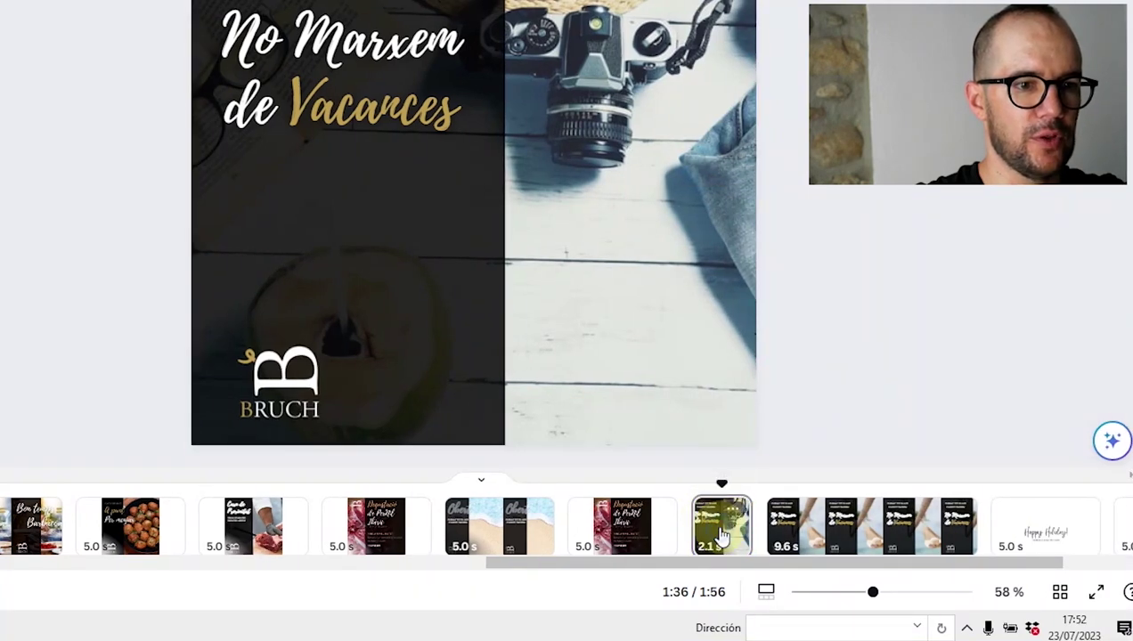
Step: Preview the page animations for the 2.1 s page, including the photo movements, and apply the Elegante combination
click(721, 535)
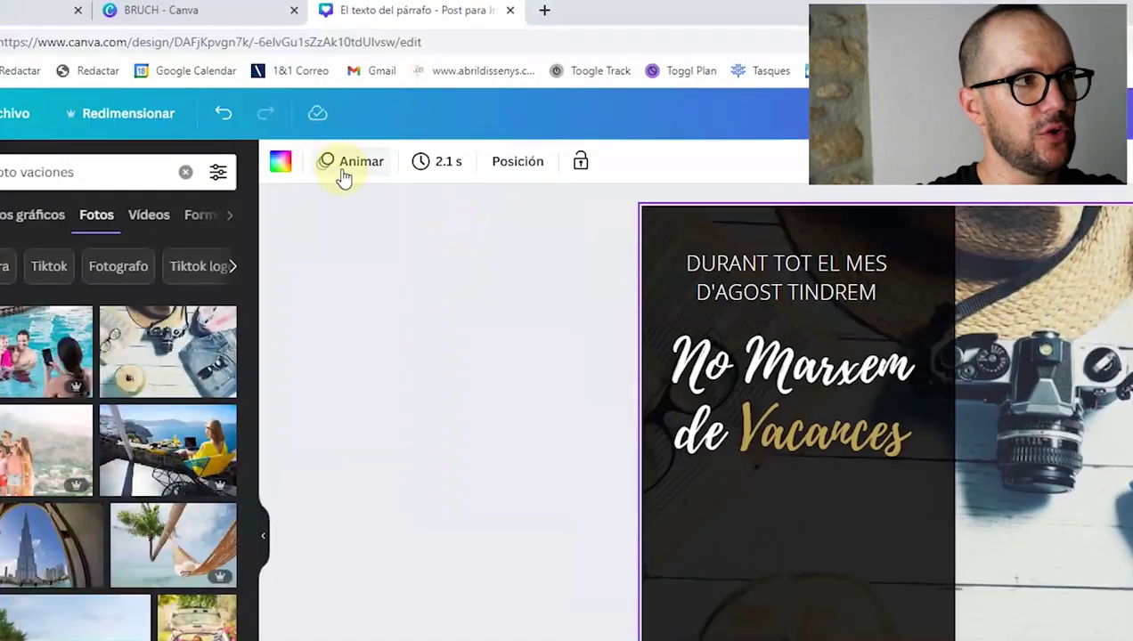
click(347, 166)
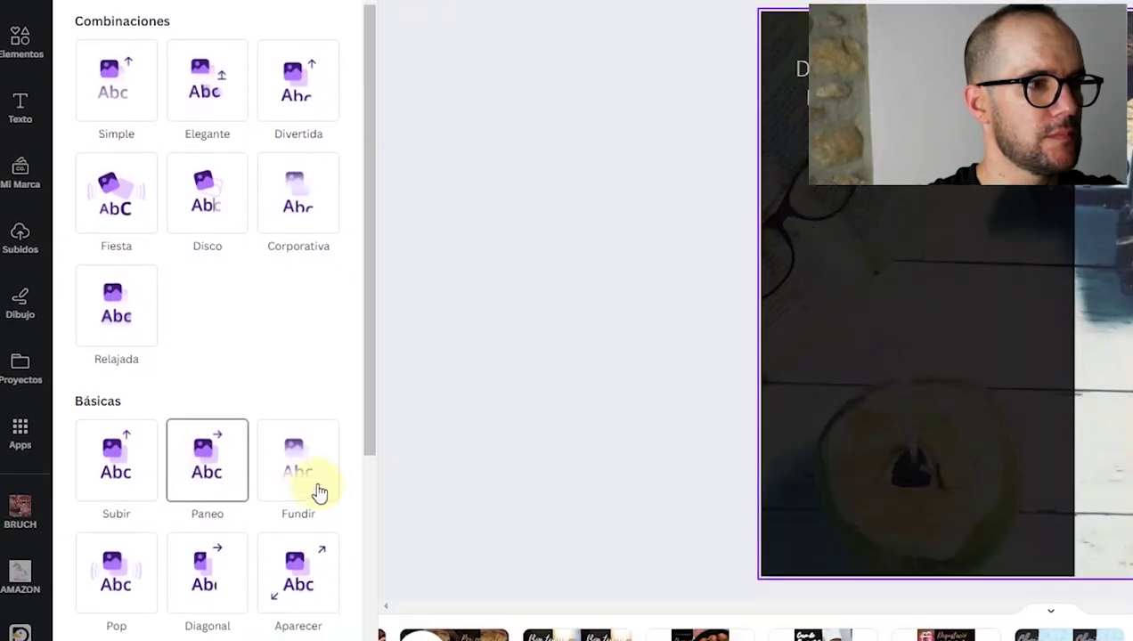
scroll(365, 481, down, 4)
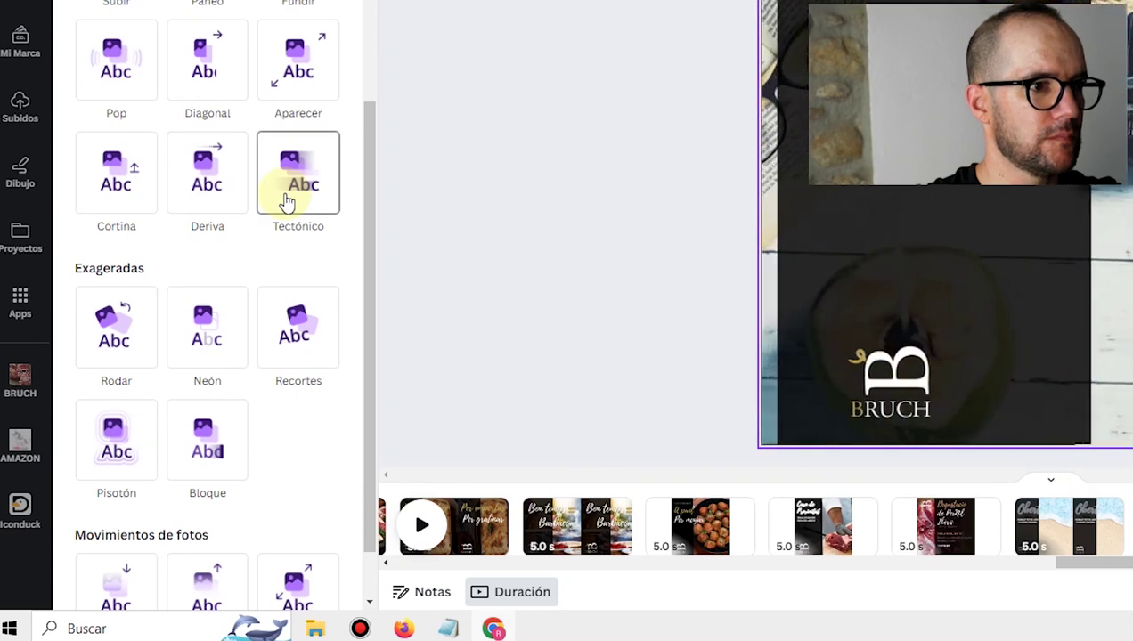
scroll(267, 374, down, 2)
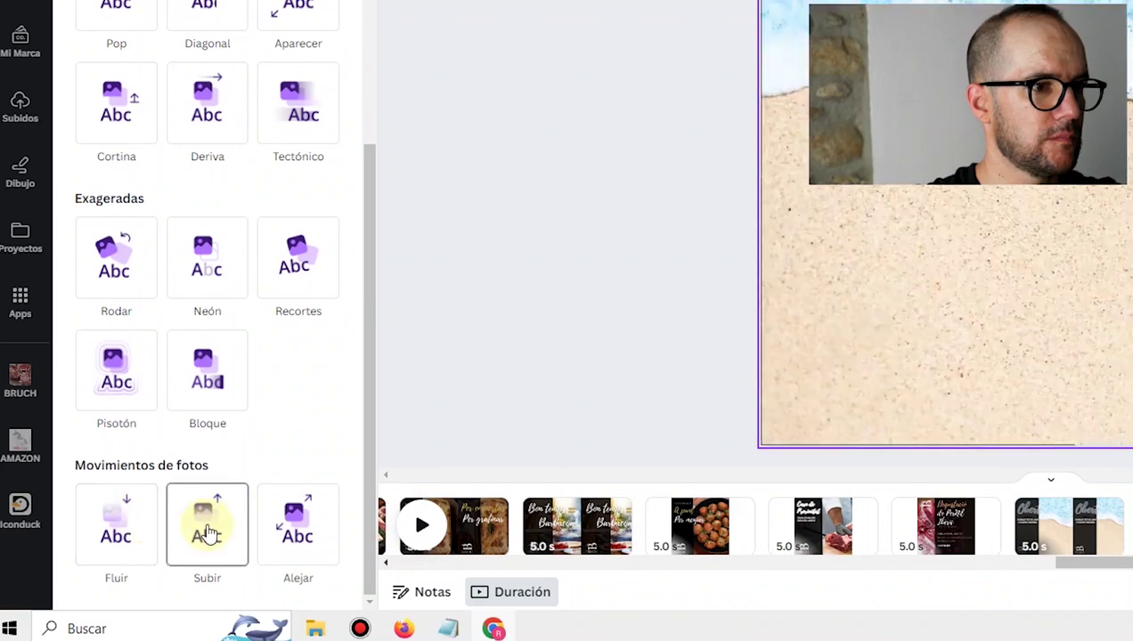
scroll(223, 233, up, 15)
click(132, 119)
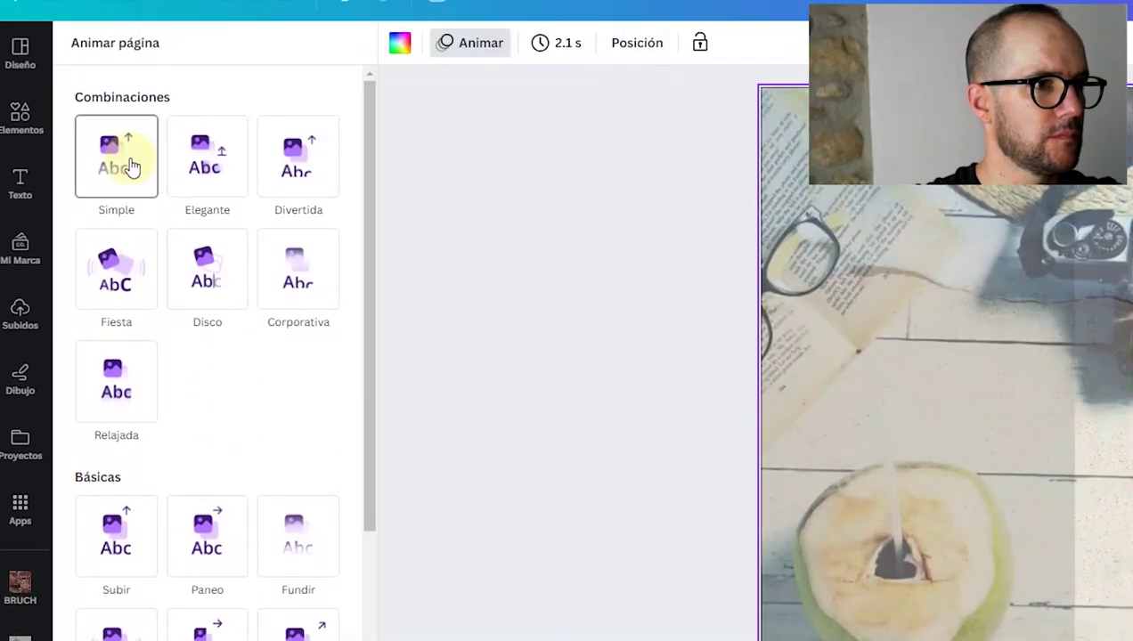
click(195, 135)
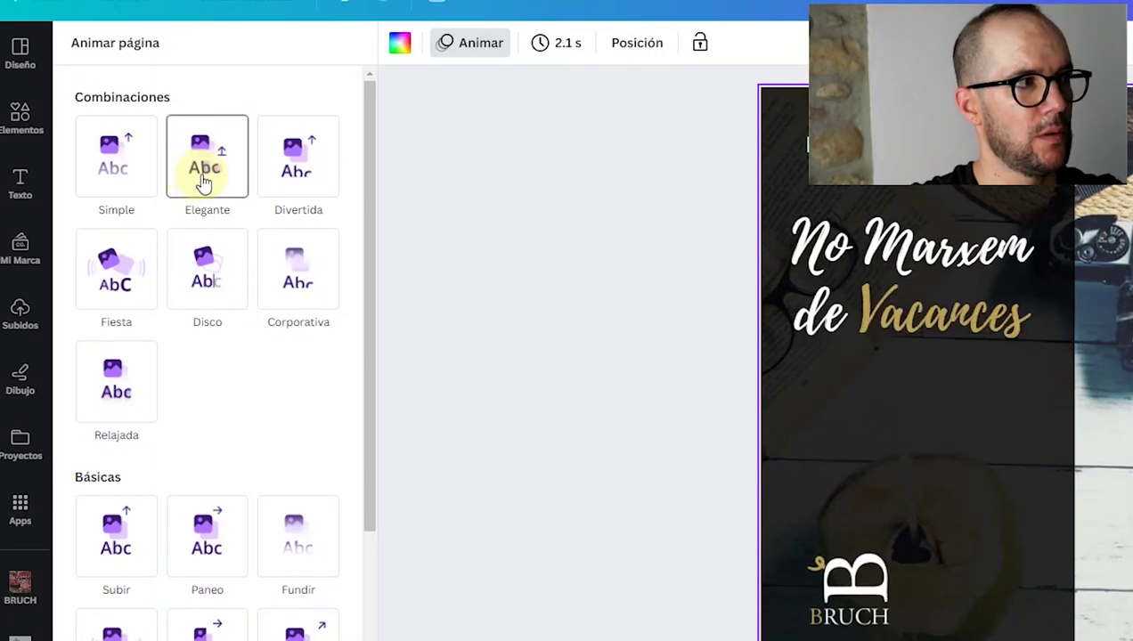
click(204, 182)
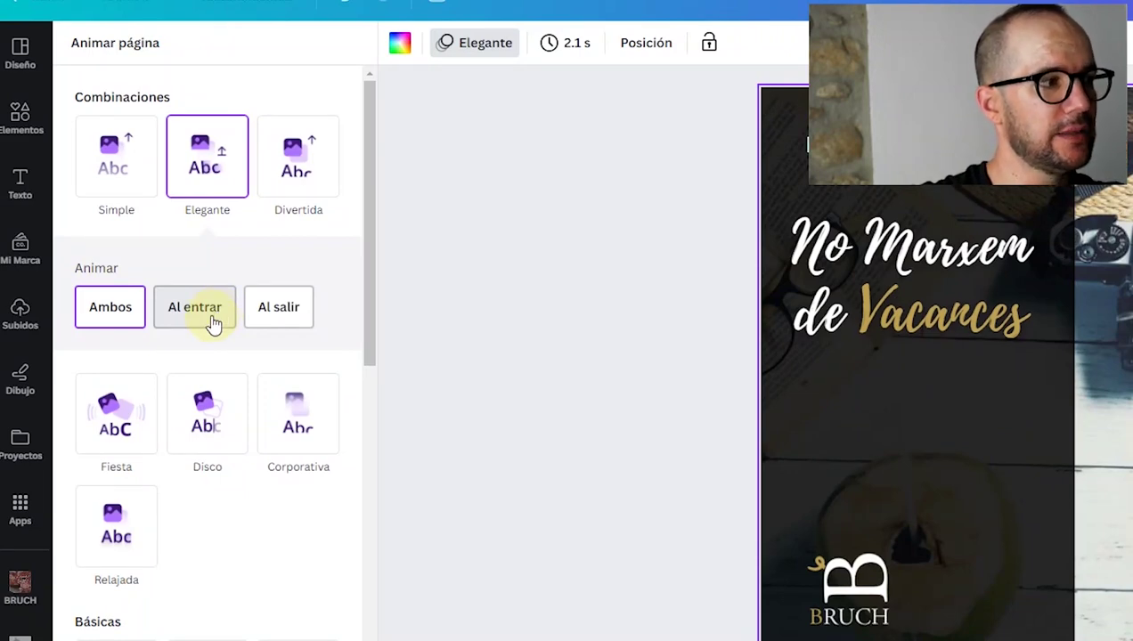
Step: Limit the Elegante animation on the 2.1 s page to entrance only (Al entrar) and preview how it plays
click(214, 324)
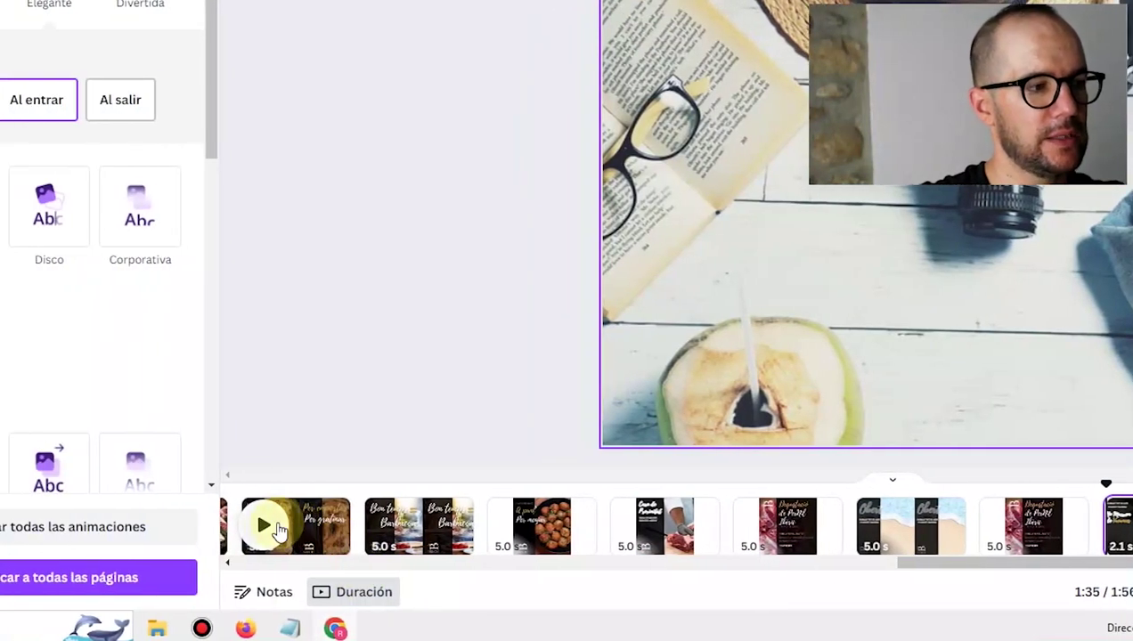
click(274, 528)
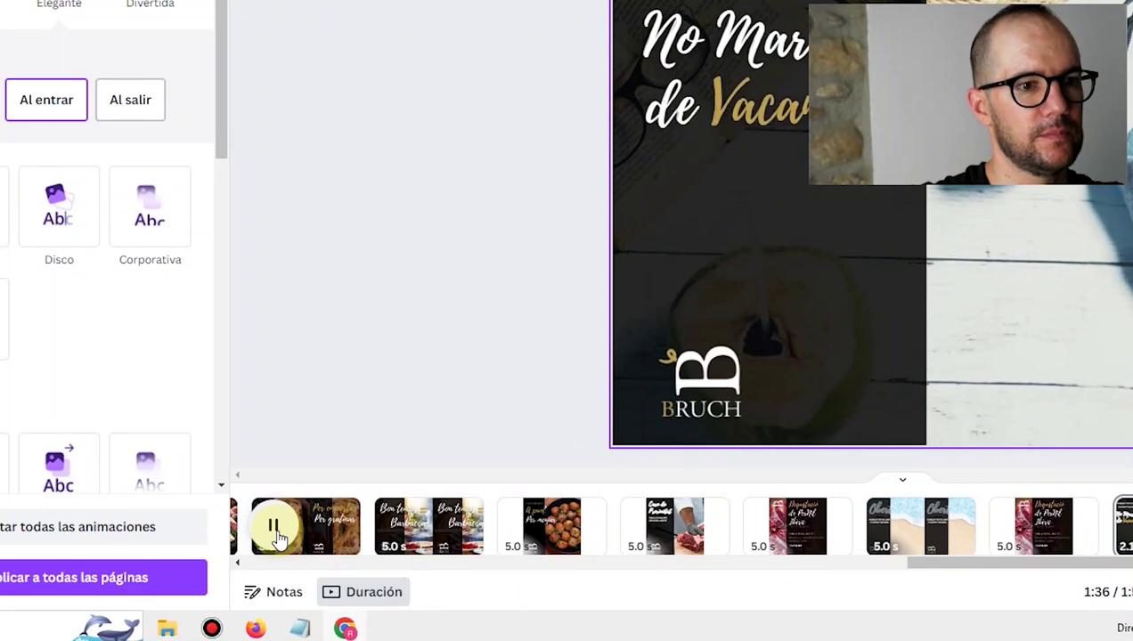
click(274, 528)
click(1132, 485)
click(815, 490)
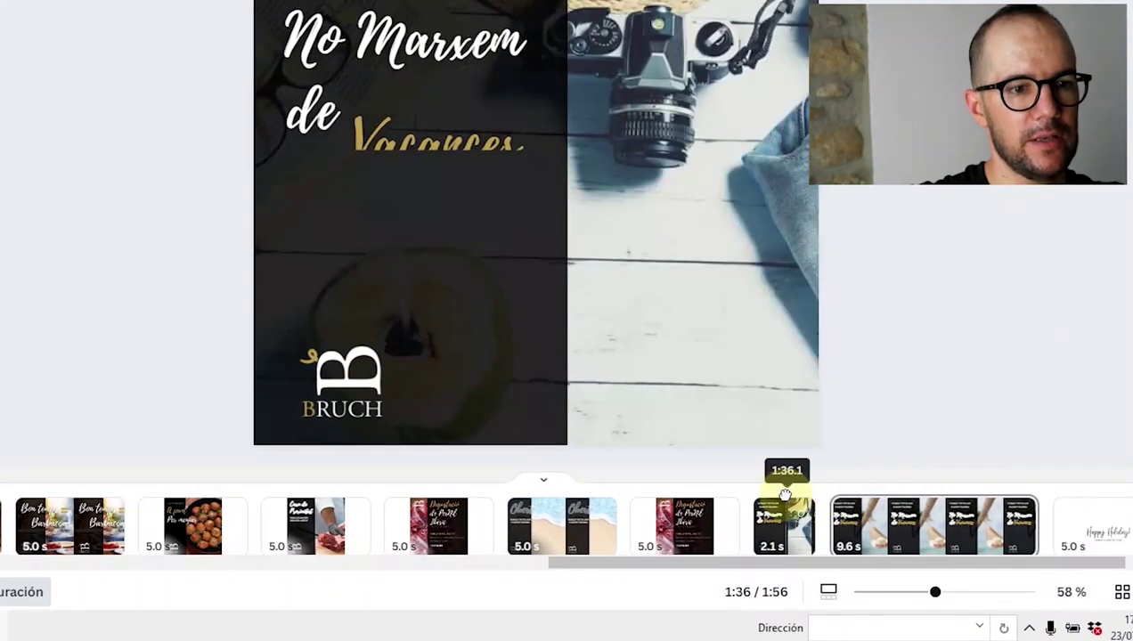
Step: Delete the hammock photo and the beach sand photo behind it from the 9.6 s page
click(1015, 521)
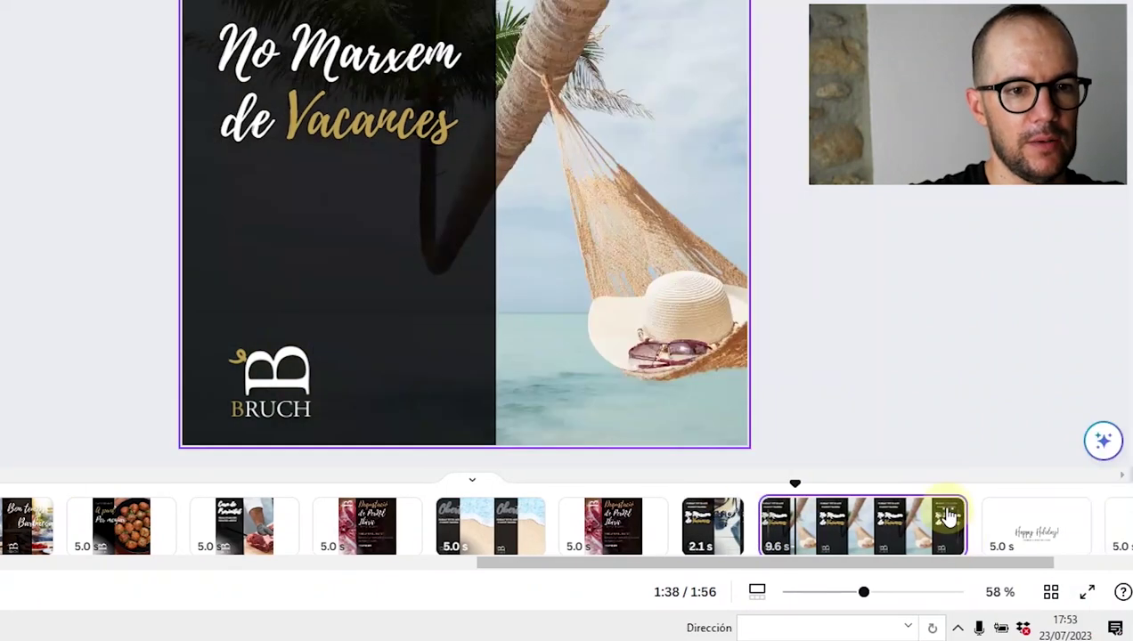
click(947, 514)
click(682, 339)
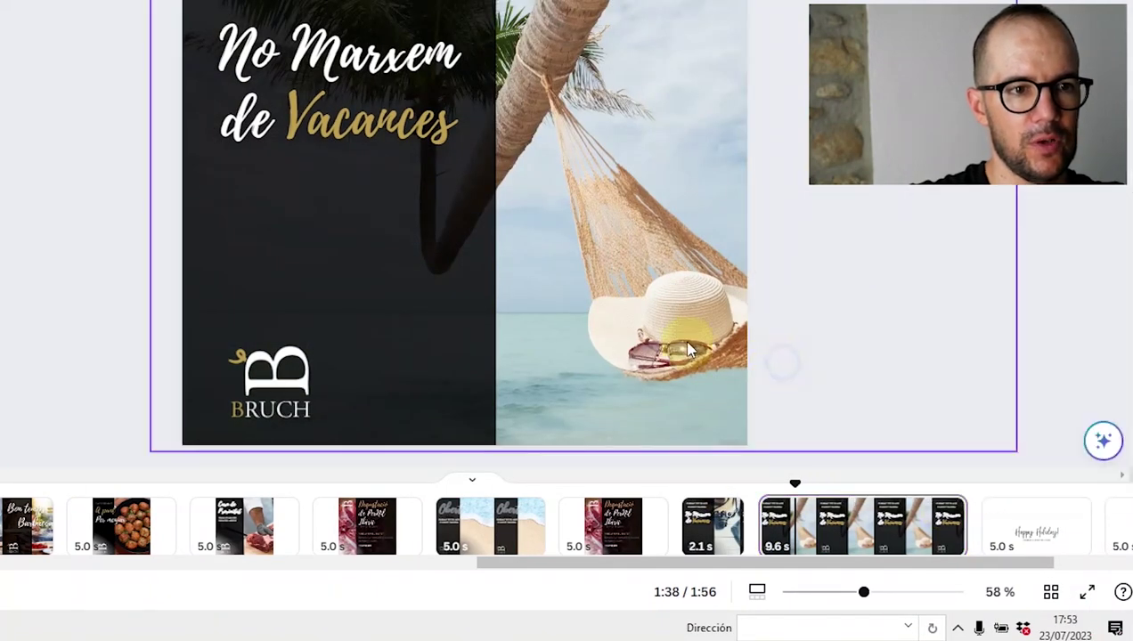
key(Delete)
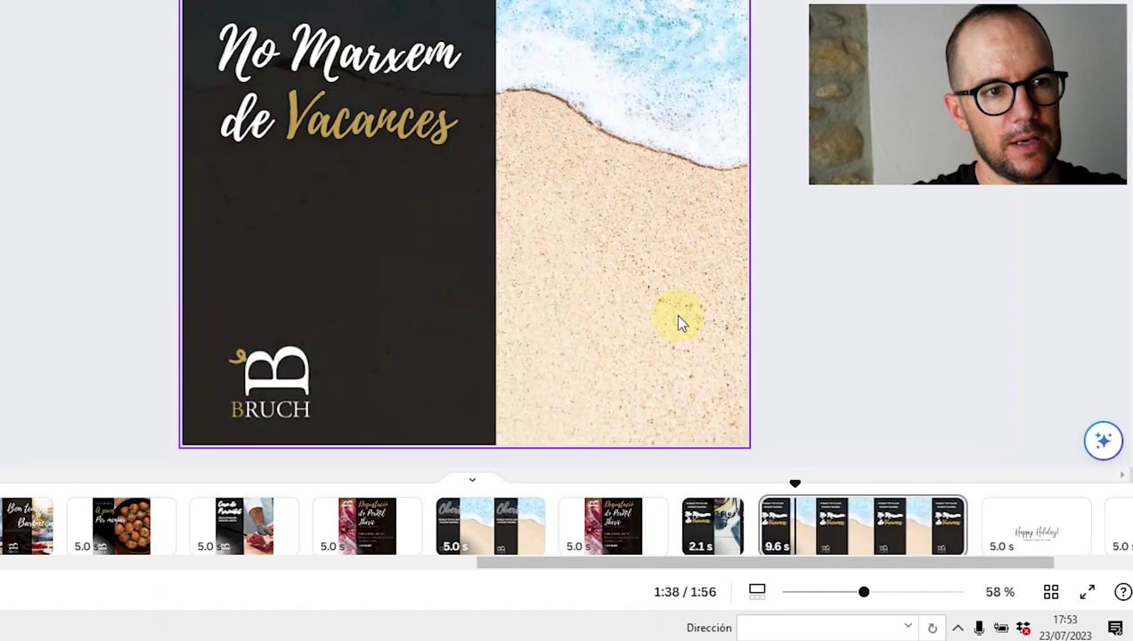
click(680, 297)
key(Delete)
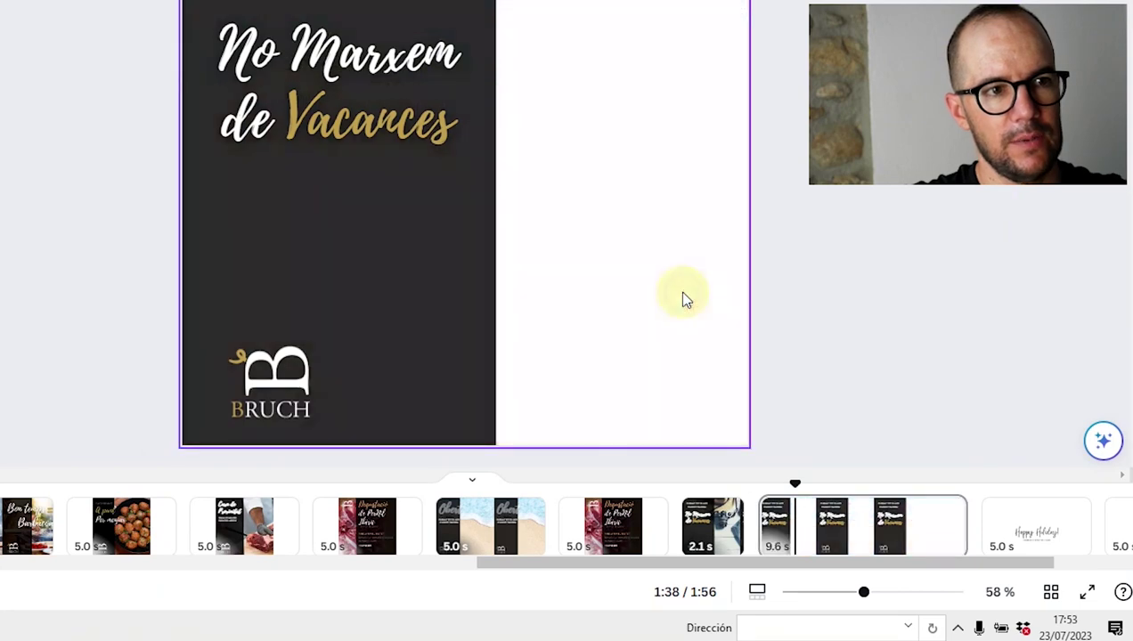
Step: Delete the emptied 9.6 s page and extend the remaining 2.1 s holiday page to 9.8 s
click(948, 514)
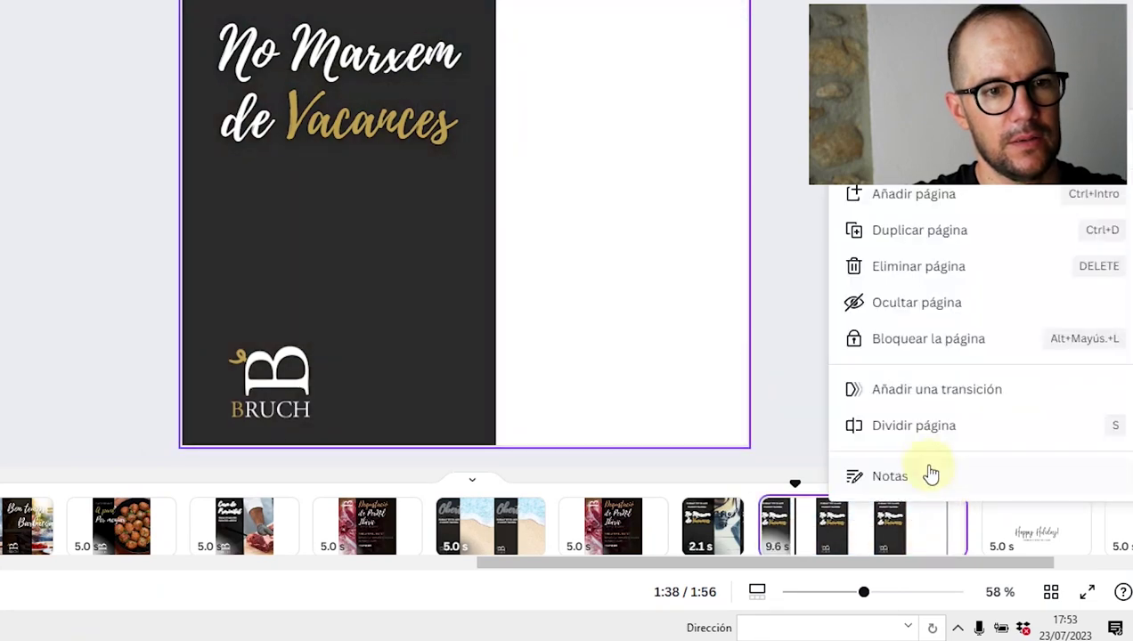
click(918, 272)
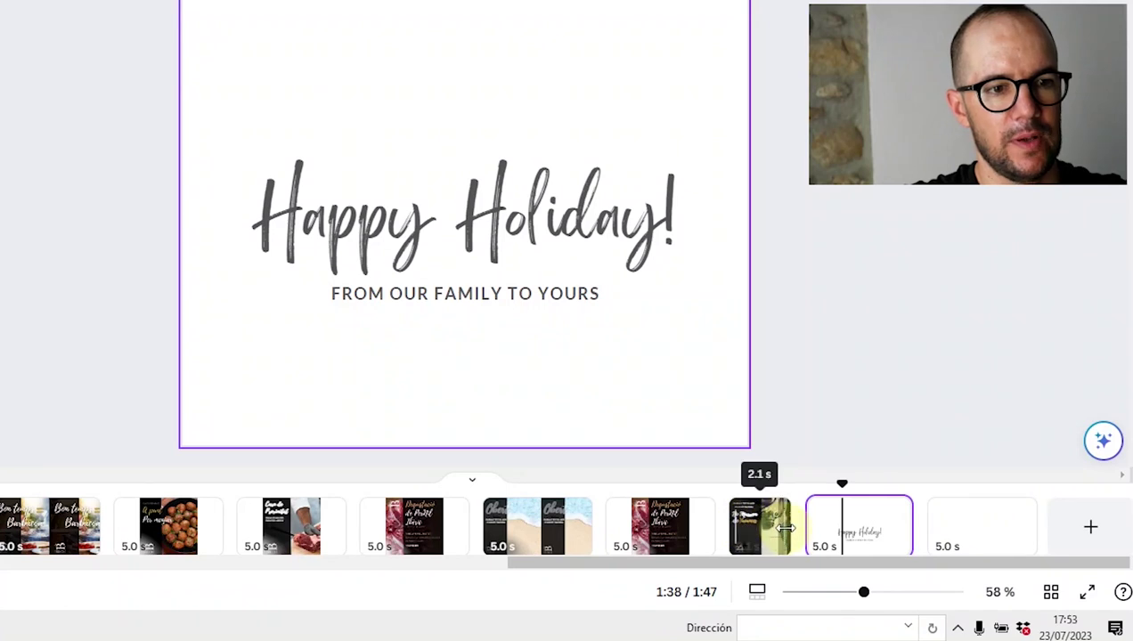
drag(898, 554, 948, 561)
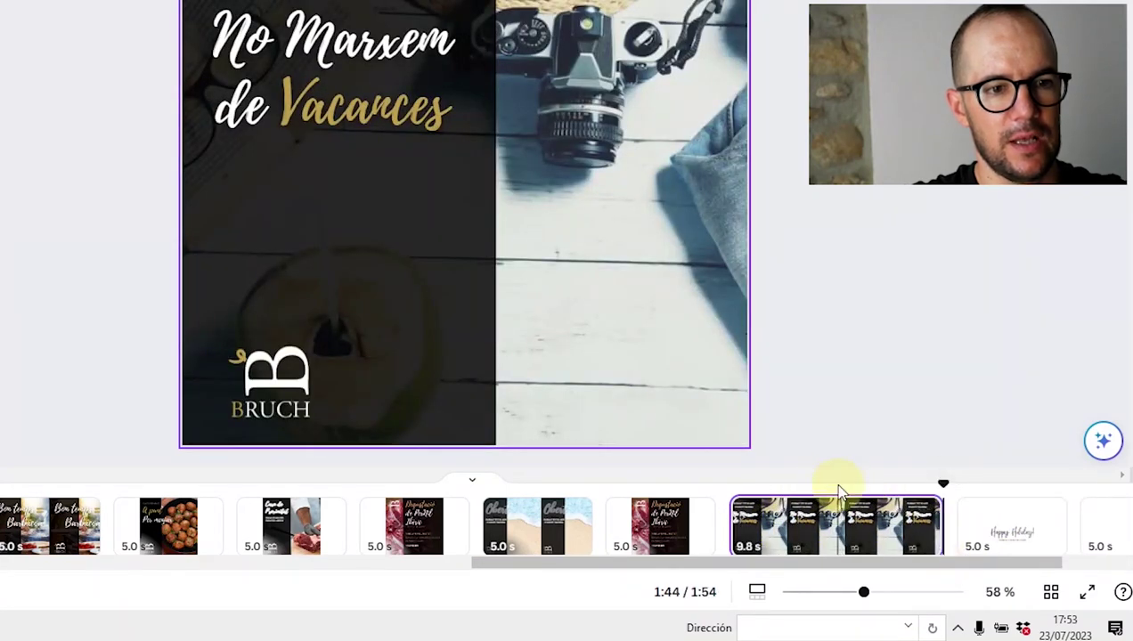
Step: Play the 9.8 s page's entrance animation and split the page at 1:38 into 3.6 s and 6.2 s pages
click(735, 525)
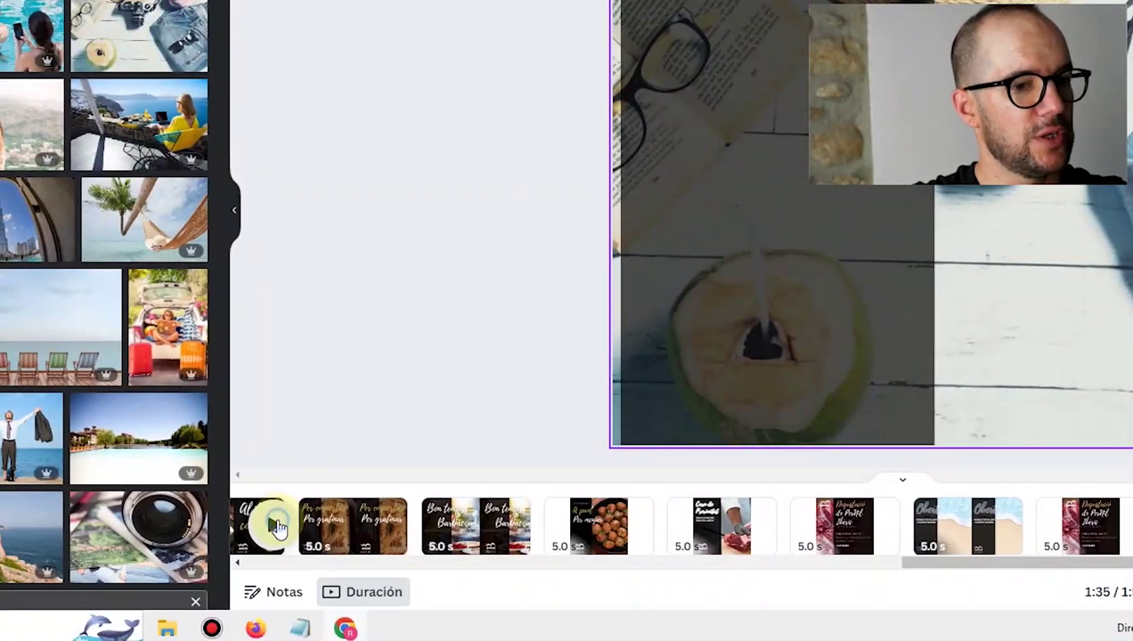
click(268, 577)
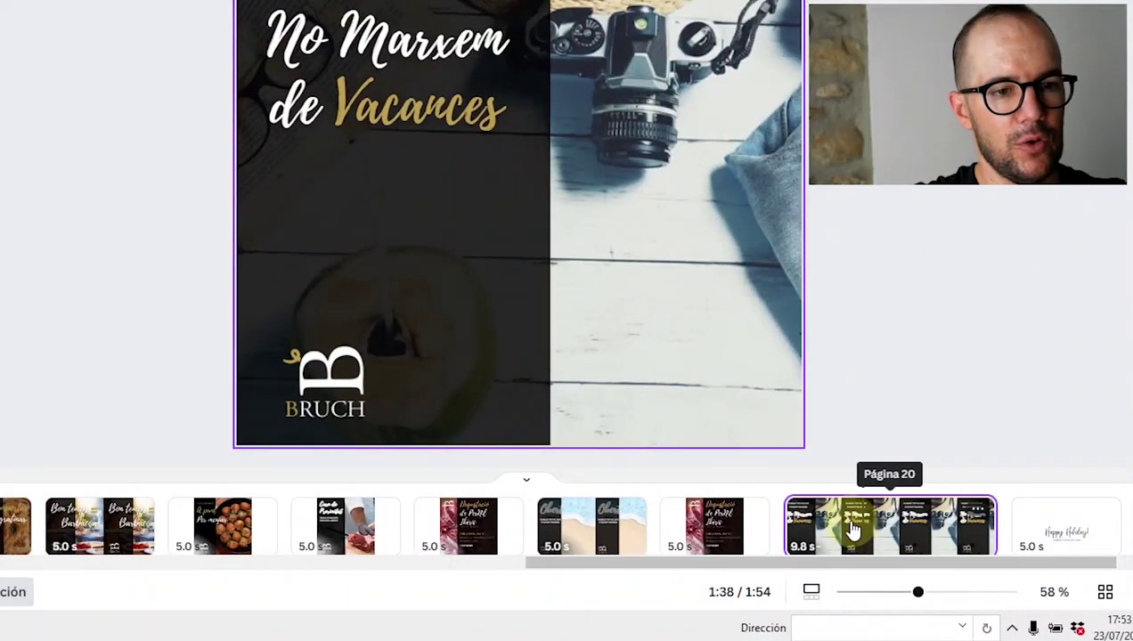
right_click(852, 530)
click(922, 444)
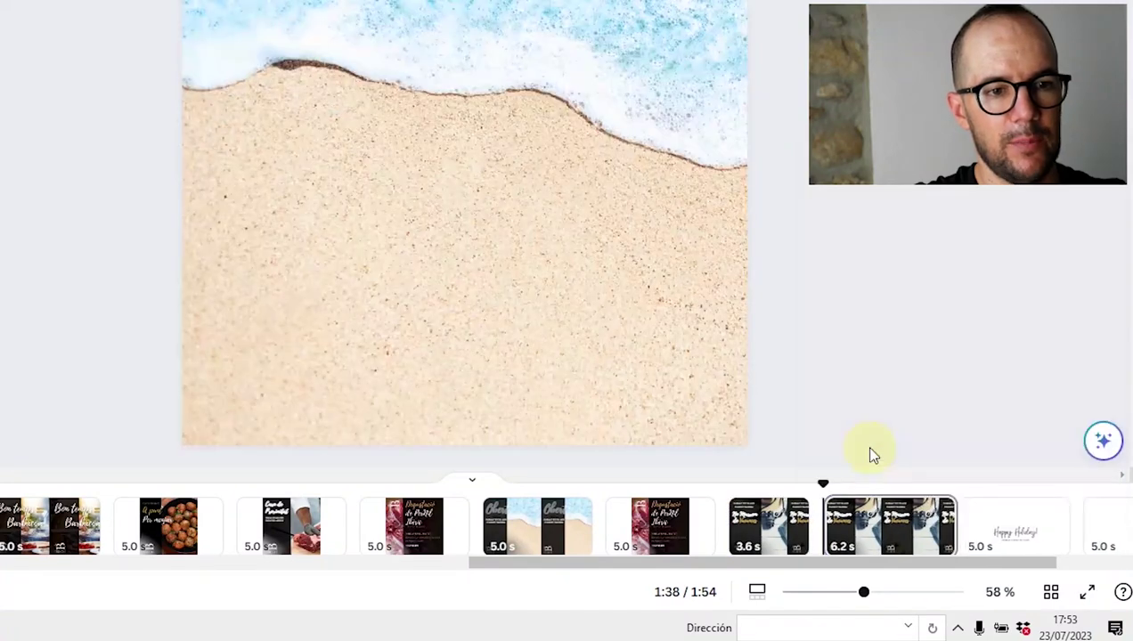
Step: Scrub across the split between the 3.6 s and 6.2 s pages to check their animations
click(825, 485)
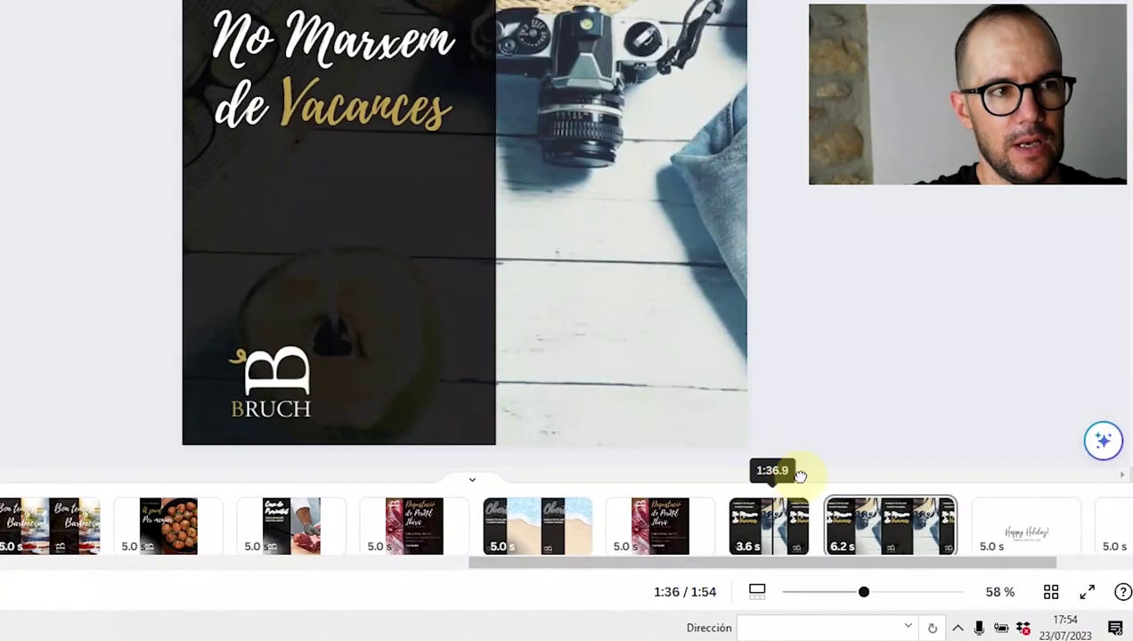
drag(840, 486, 866, 486)
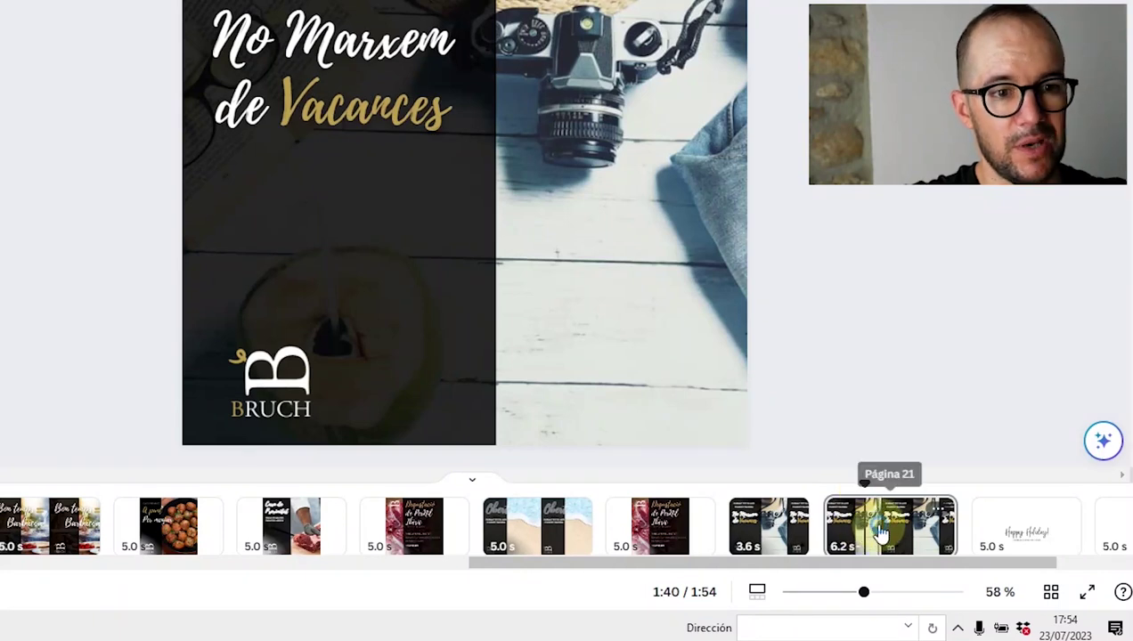
drag(857, 481, 885, 488)
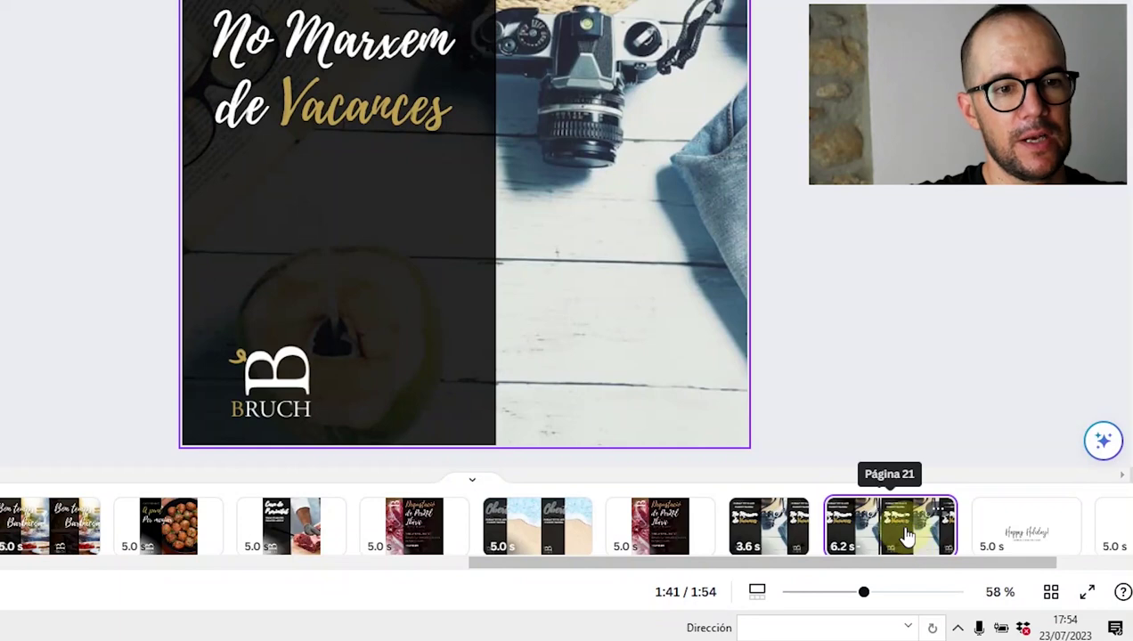
Step: Remove all animations from the 6.2 s page (page 21)
right_click(907, 535)
click(893, 537)
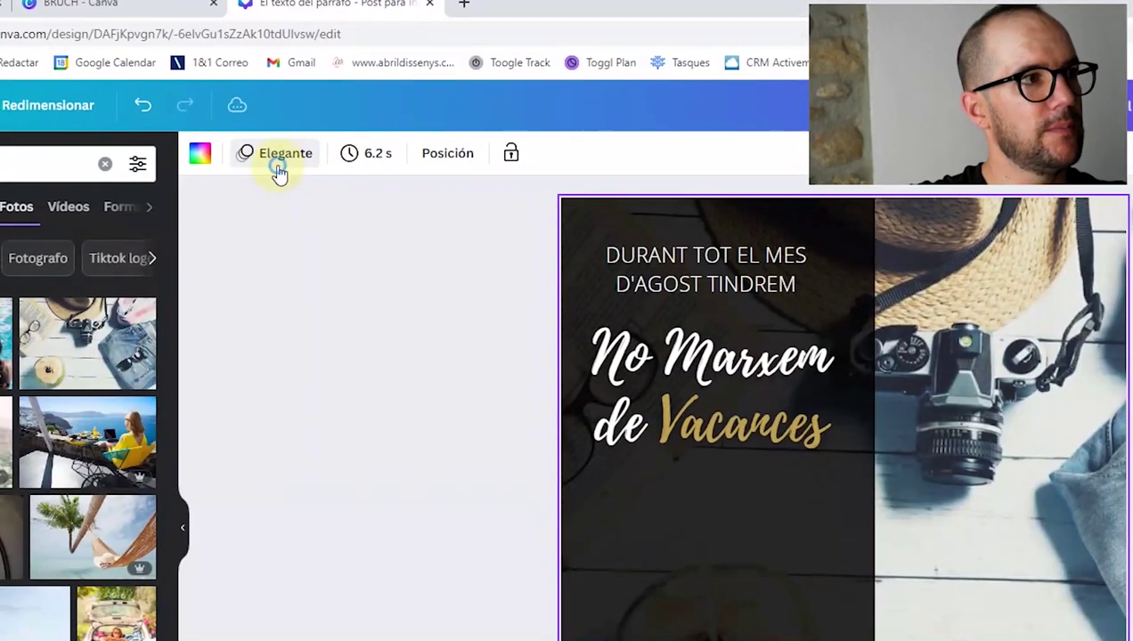
click(279, 159)
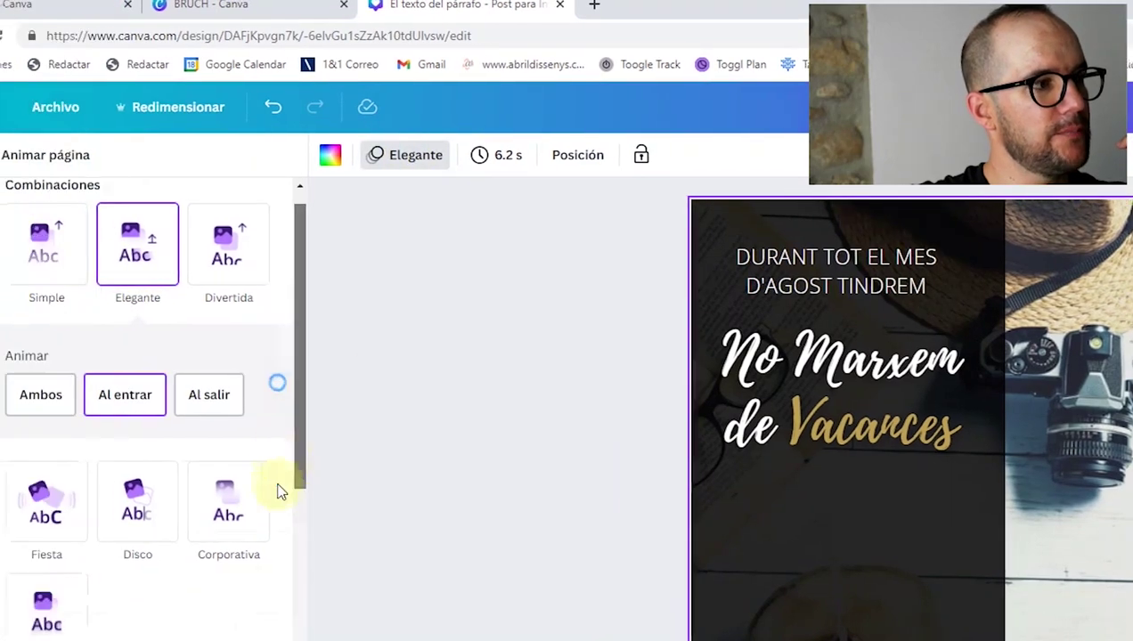
scroll(142, 534, down, 10)
click(251, 530)
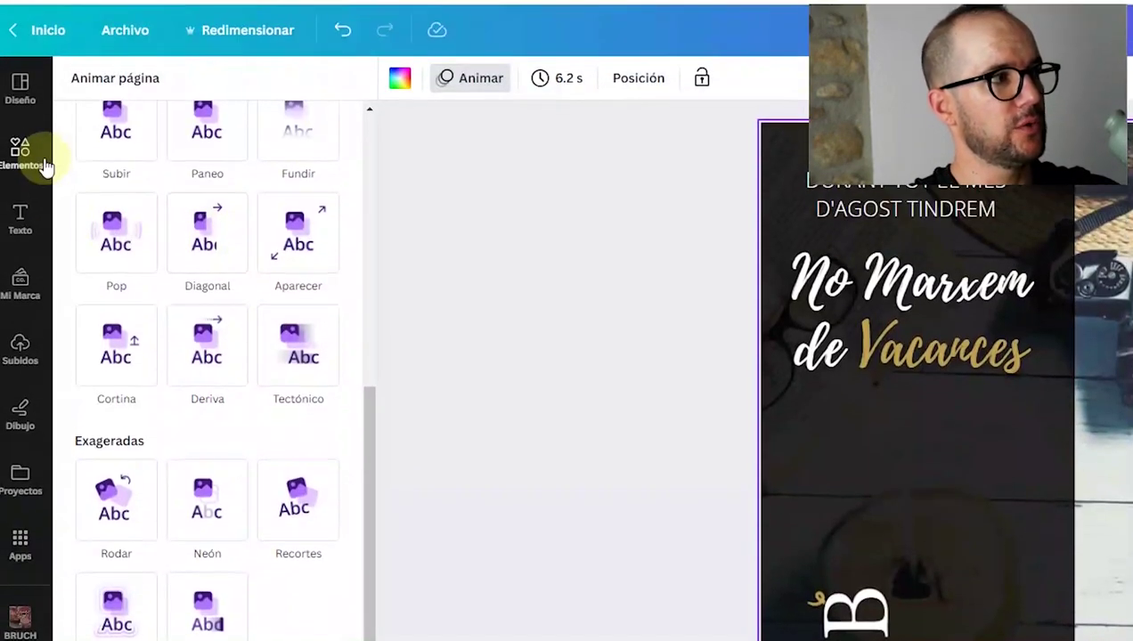
Step: Search the elements library for "vaciones" and show only the graphic elements
click(43, 164)
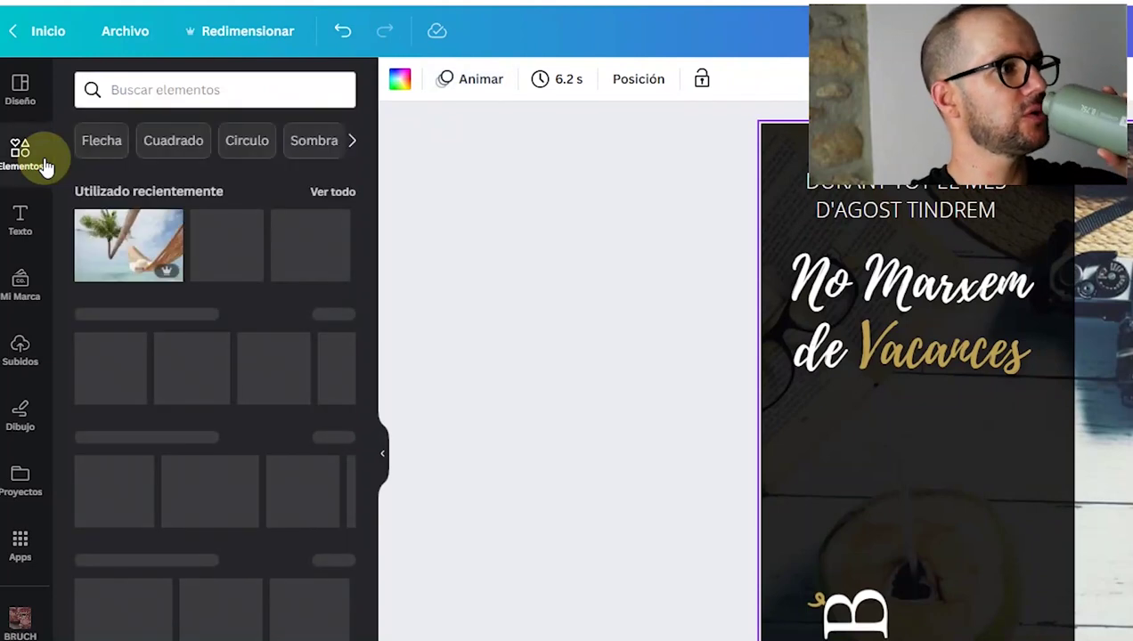
click(172, 89)
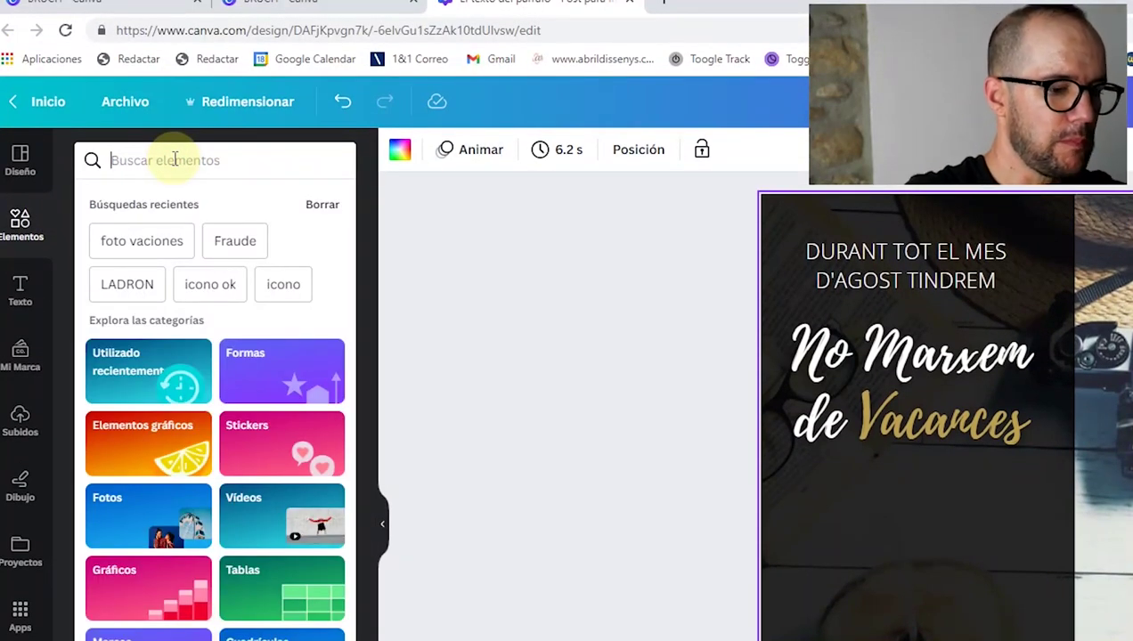
text(vav)
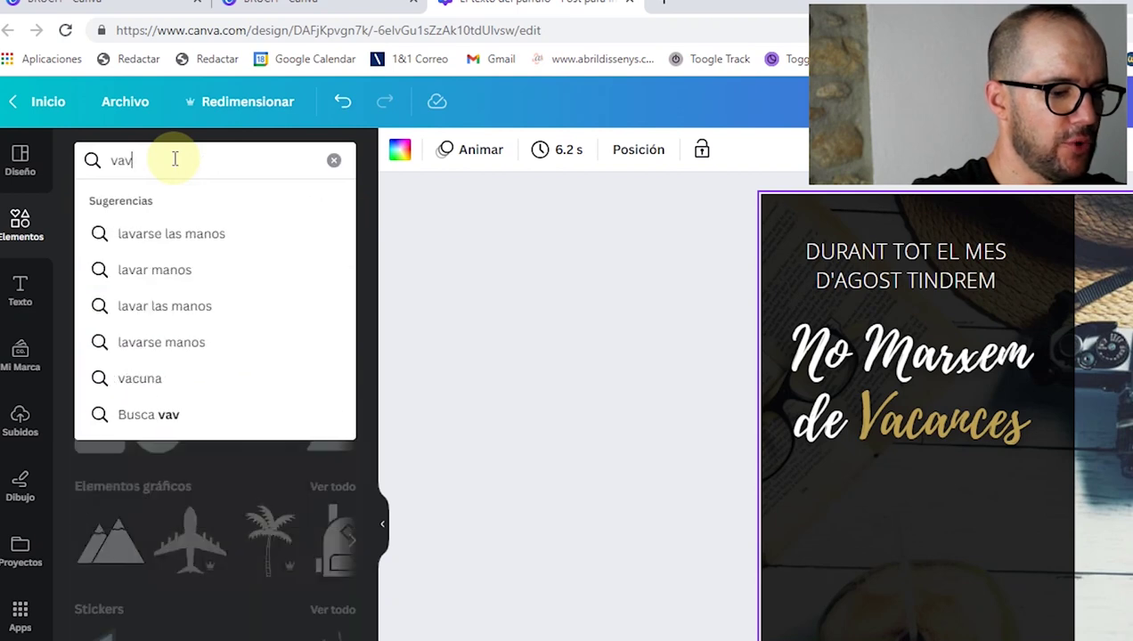
key(BackSpace)
text(ciones)
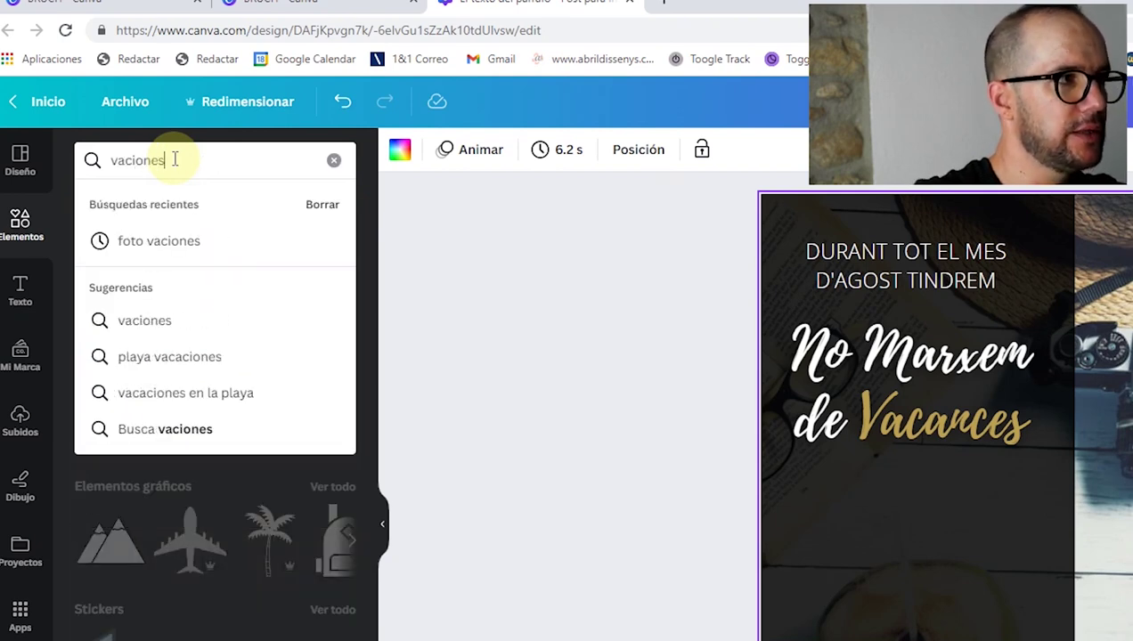
key(Return)
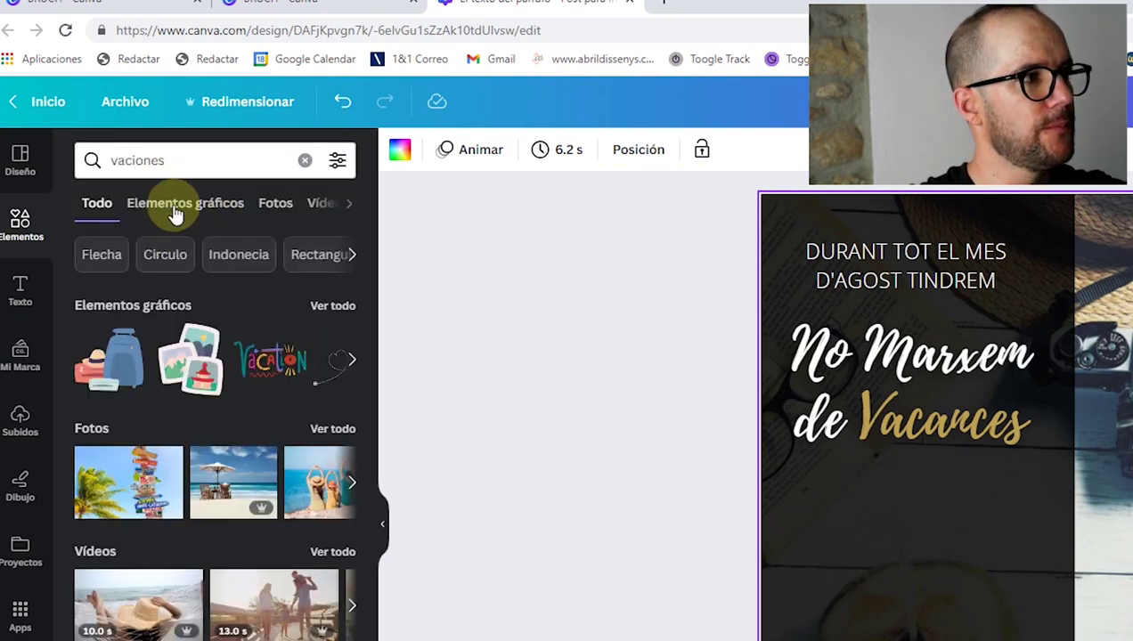
click(176, 205)
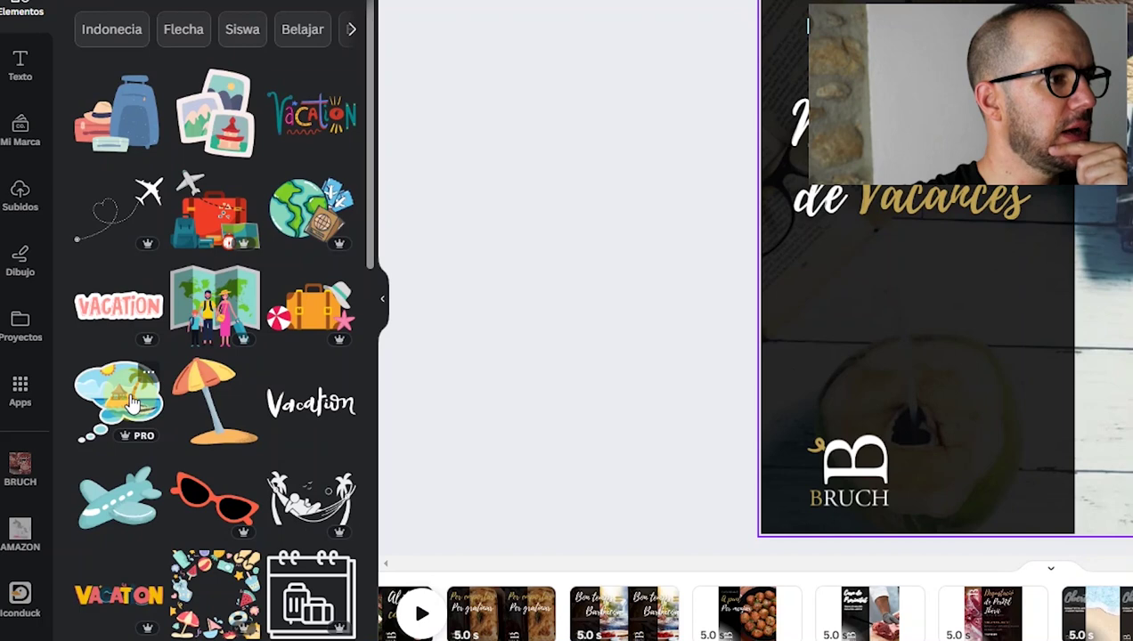
Step: Try the island thought-bubble graphic enlarged over the lower part of the 6.2 s page, and remove it
drag(129, 412, 1132, 368)
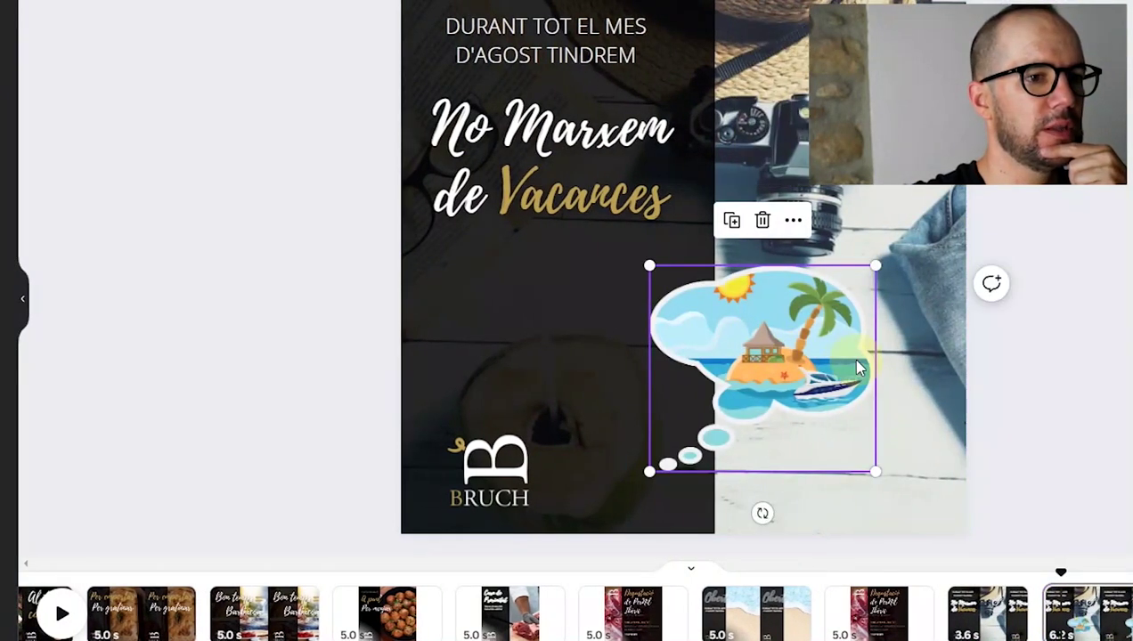
drag(858, 367, 829, 390)
drag(845, 288, 864, 222)
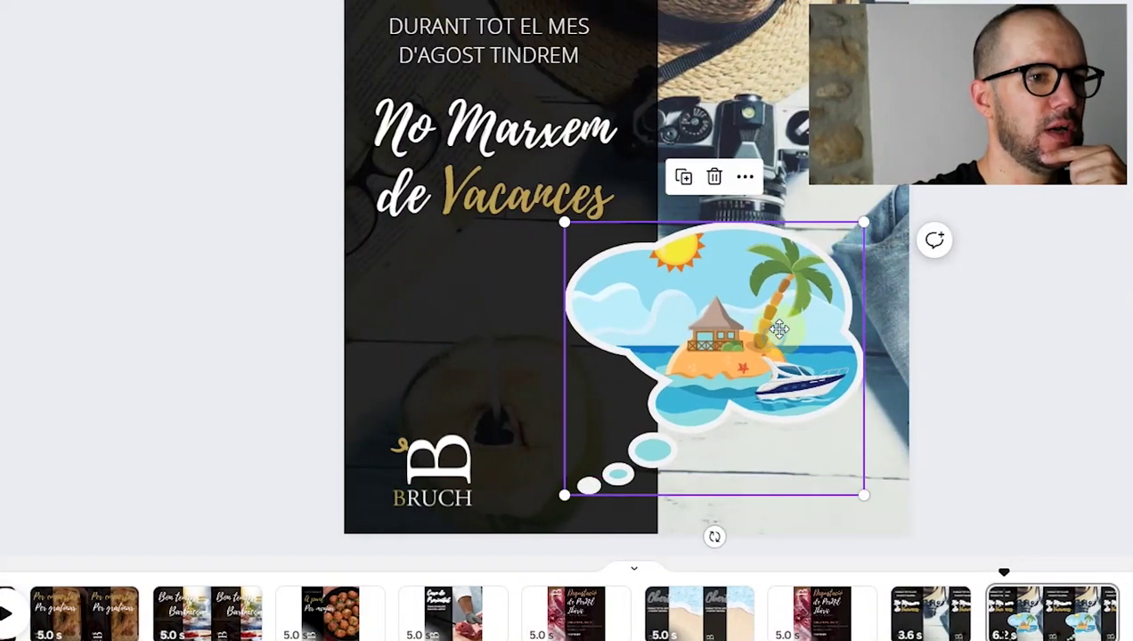
drag(778, 330, 778, 322)
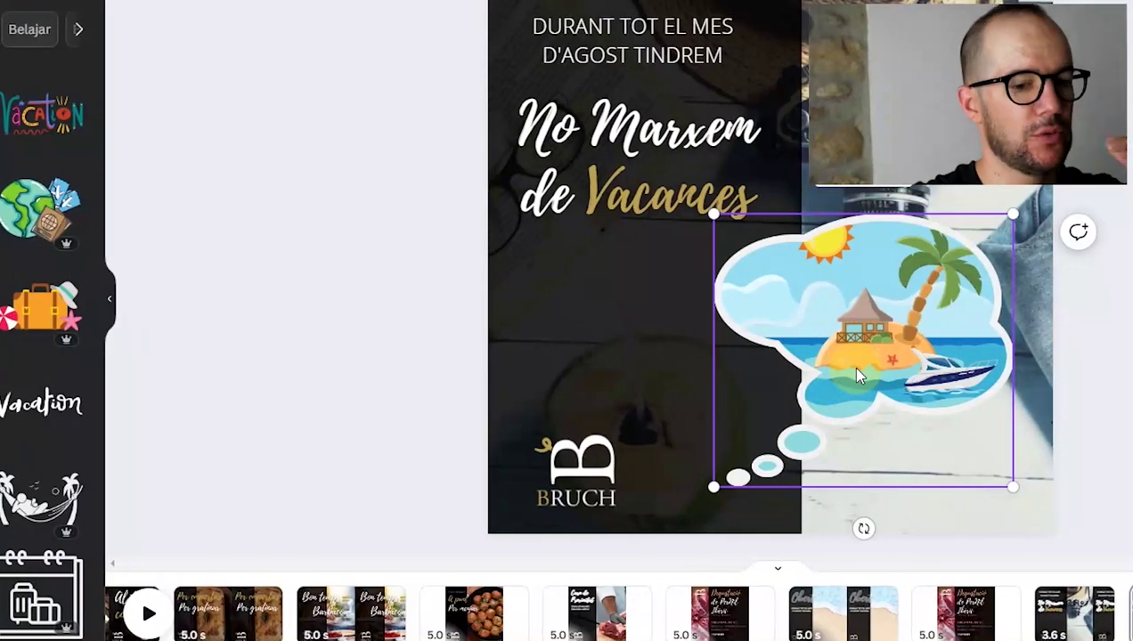
drag(1122, 365, 1112, 363)
key(Delete)
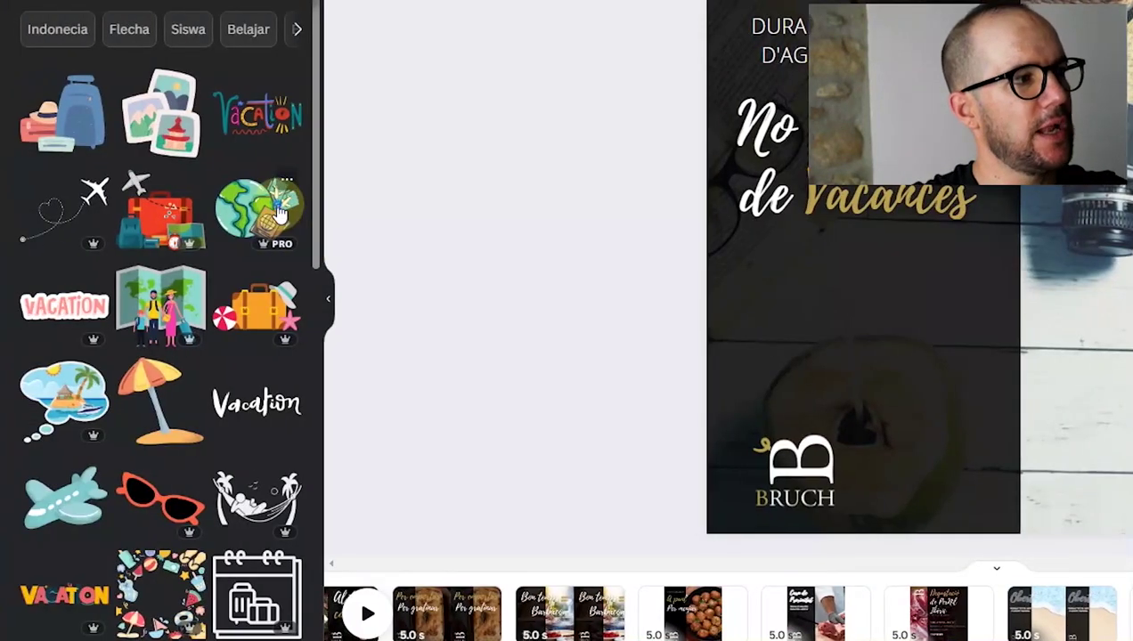
Step: Try the globe, passports and plane tickets graphic enlarged beside the BRUCH logo, and remove it
drag(42, 210, 816, 302)
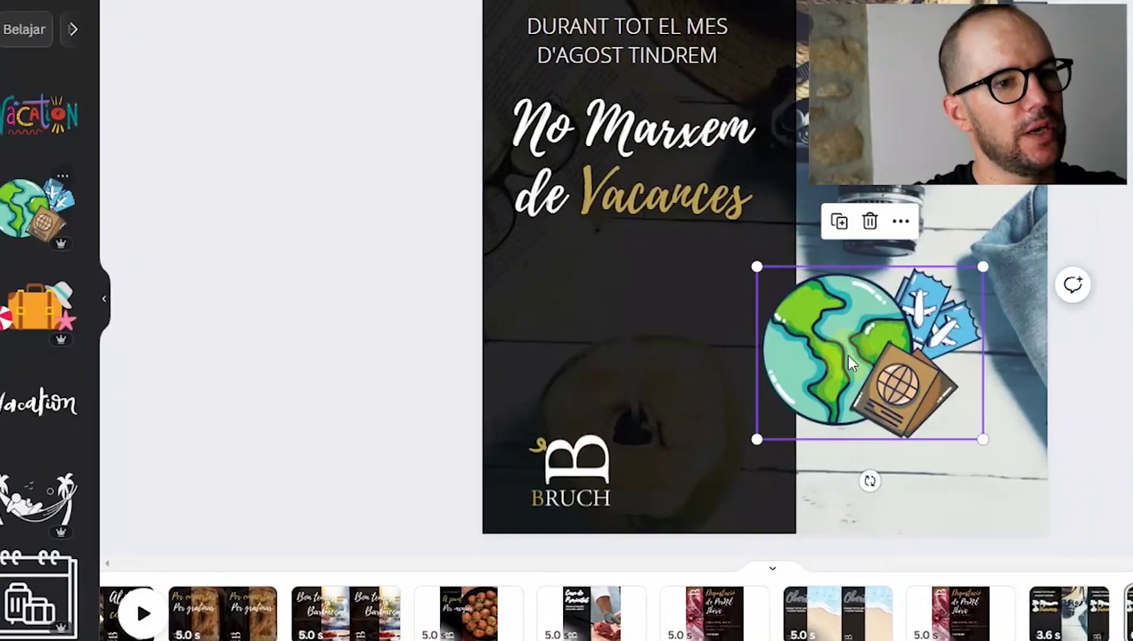
drag(703, 484, 650, 524)
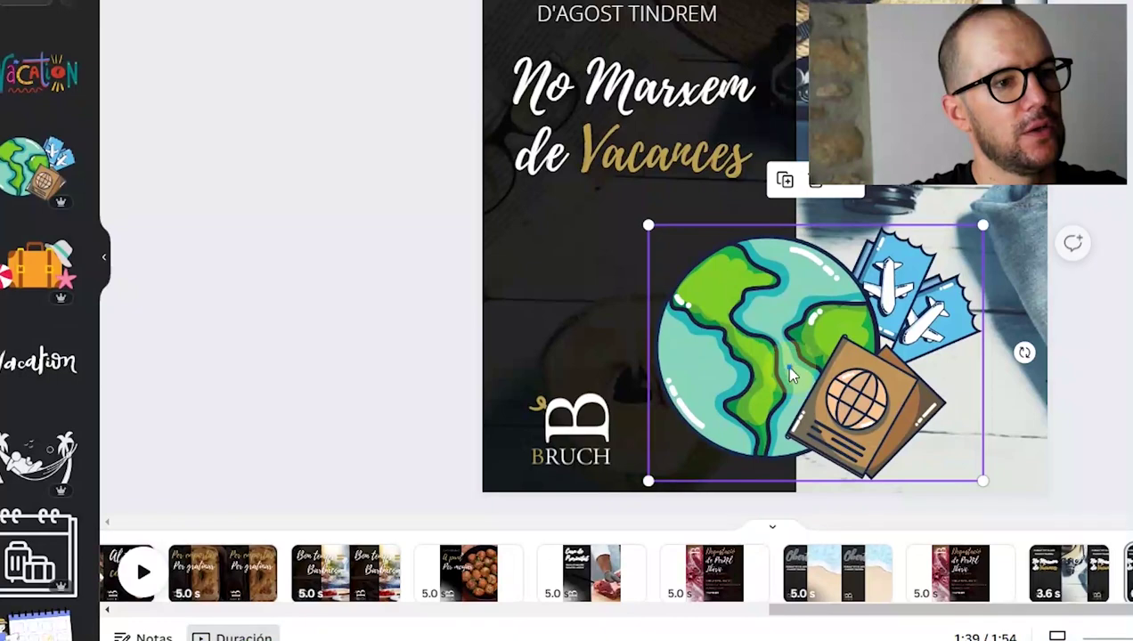
drag(783, 407, 804, 409)
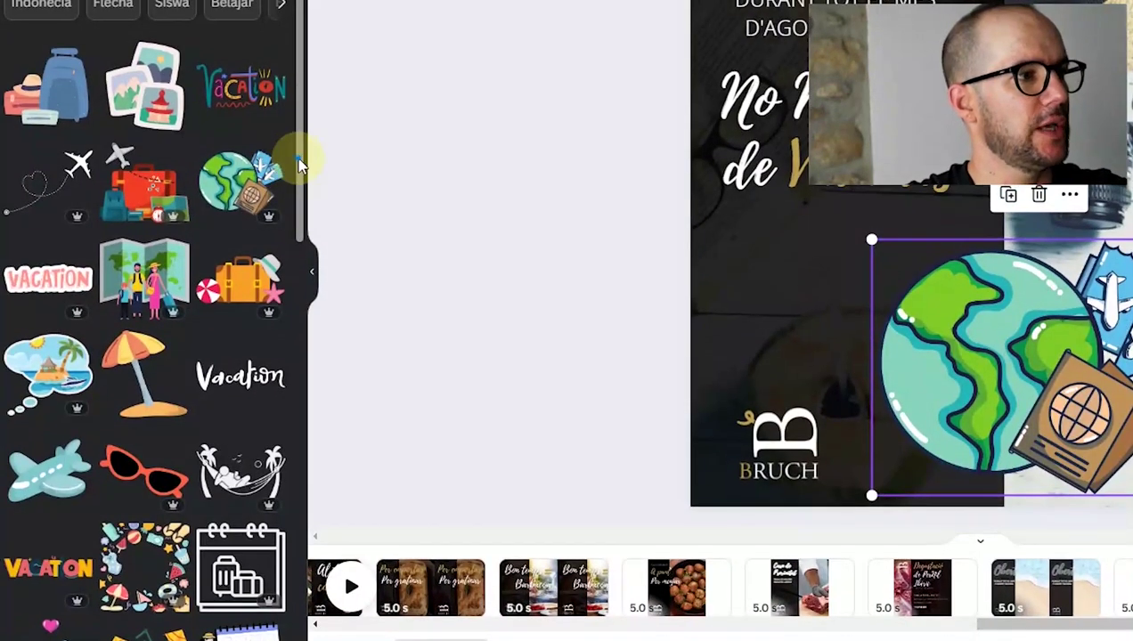
scroll(278, 356, down, 6)
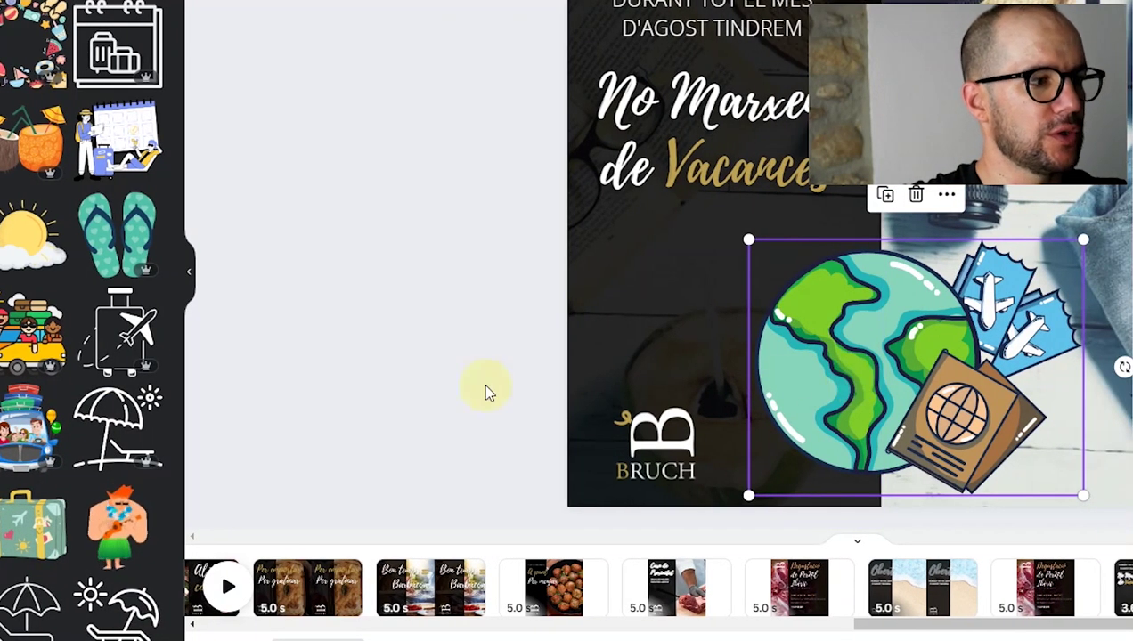
key(Delete)
Step: Add the ukulele player in a green skirt graphic to the 6.2 s page, shrink it and place it beside the logo below the heading
click(278, 489)
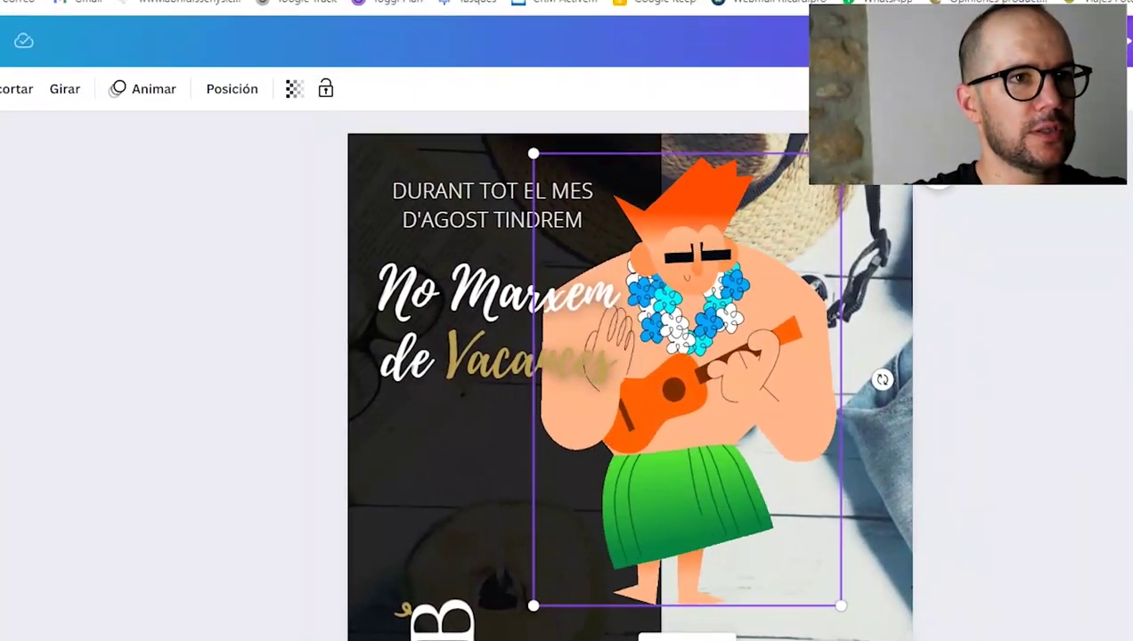
drag(885, 2, 773, 147)
drag(721, 413, 784, 445)
drag(822, 306, 804, 335)
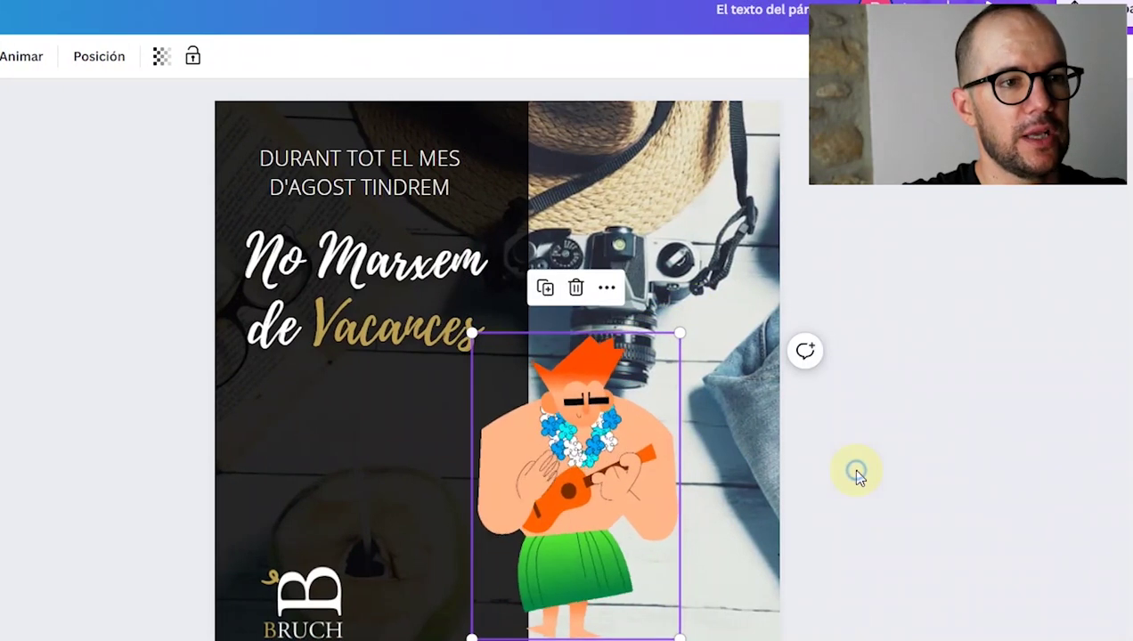
Step: Add the green travel suitcase graphic to the 6.2 s page, shrink it and place it between the heading and the BRUCH logo
click(968, 461)
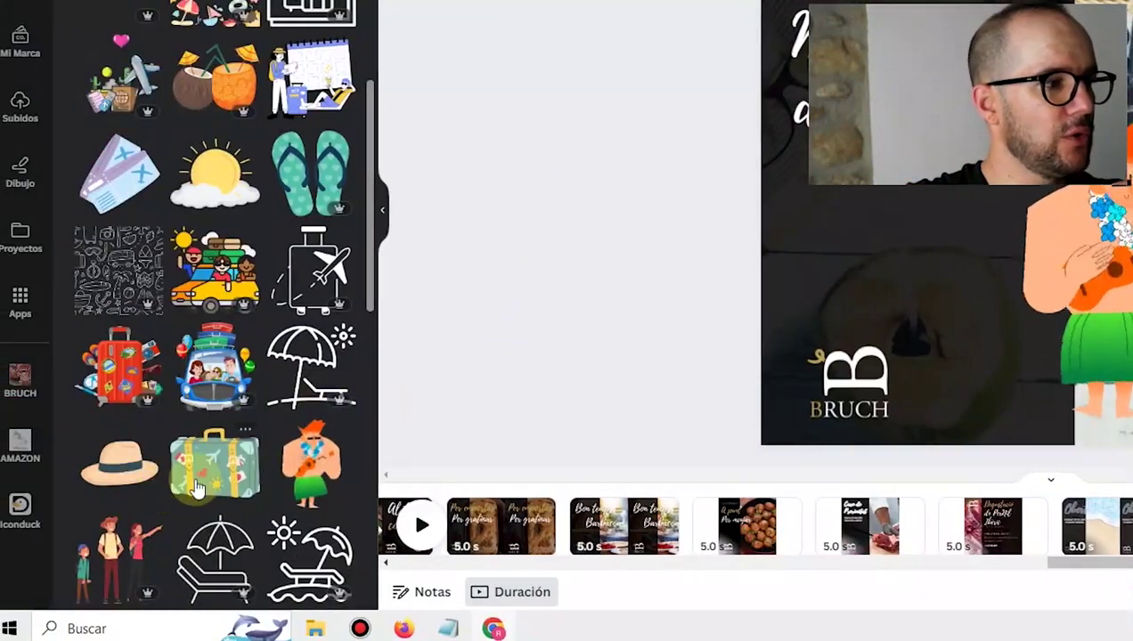
drag(198, 488, 902, 290)
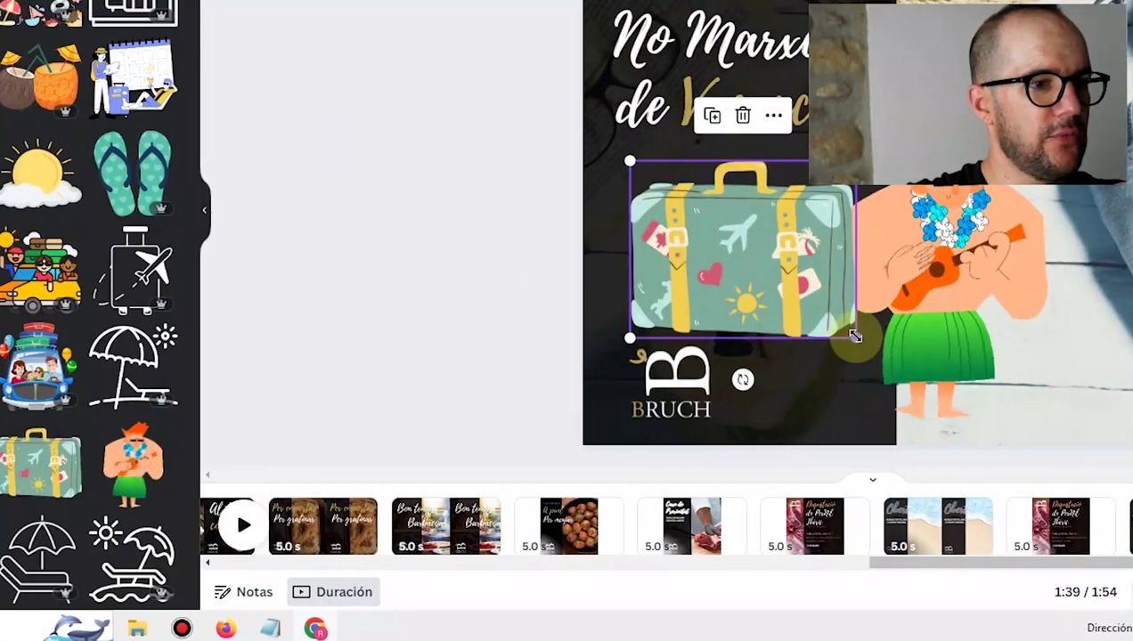
drag(855, 336, 796, 292)
drag(654, 285, 664, 284)
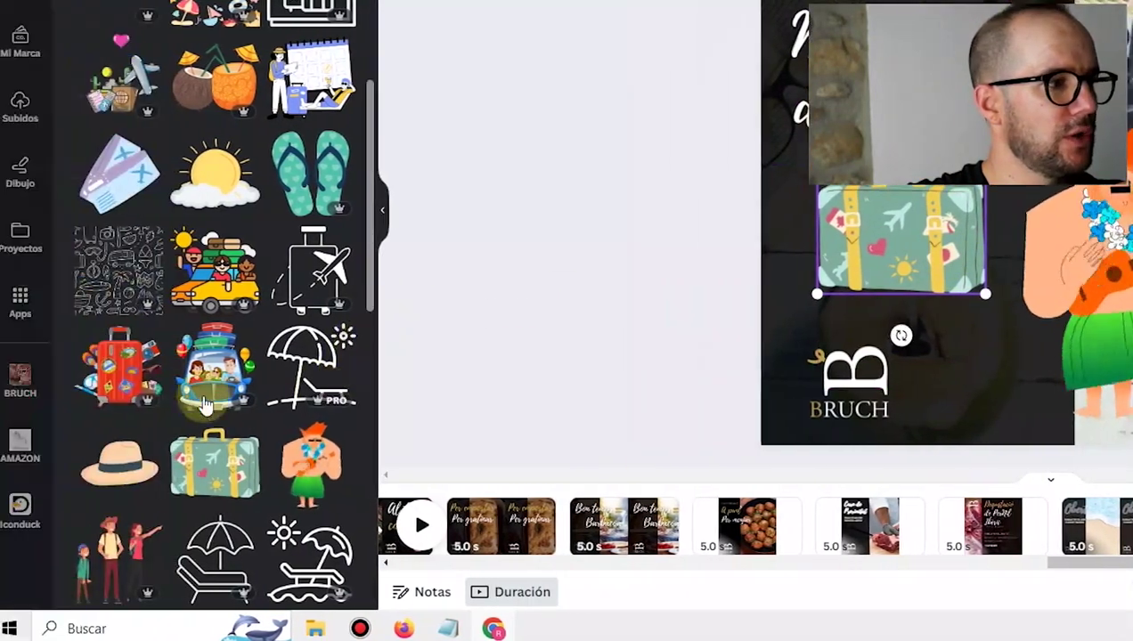
drag(236, 360, 240, 356)
scroll(362, 287, down, 6)
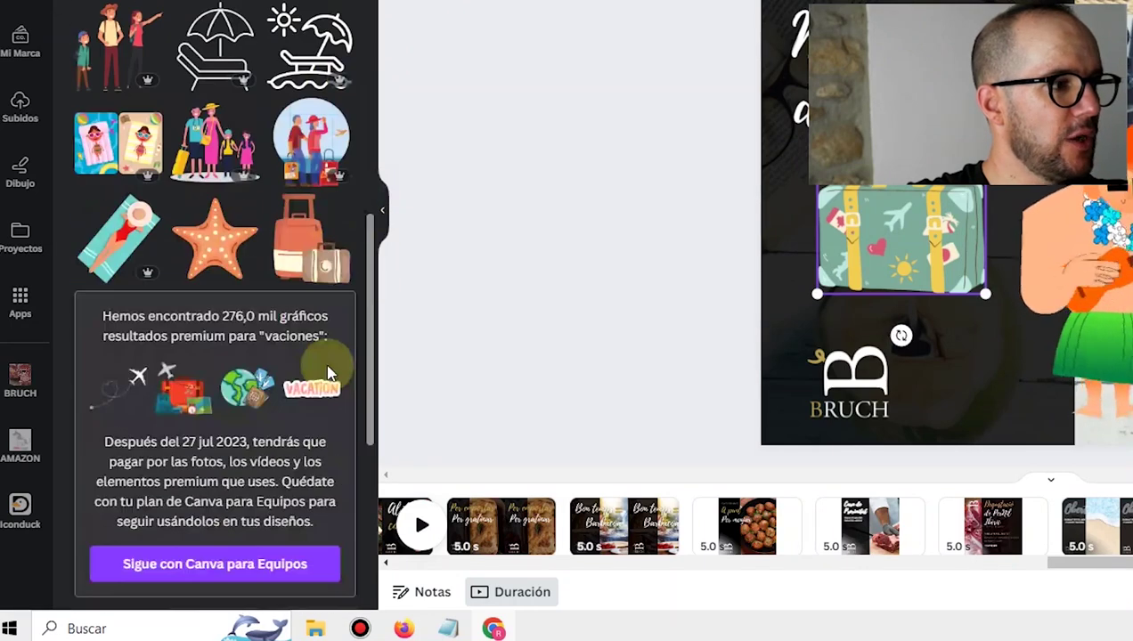
scroll(323, 390, down, 6)
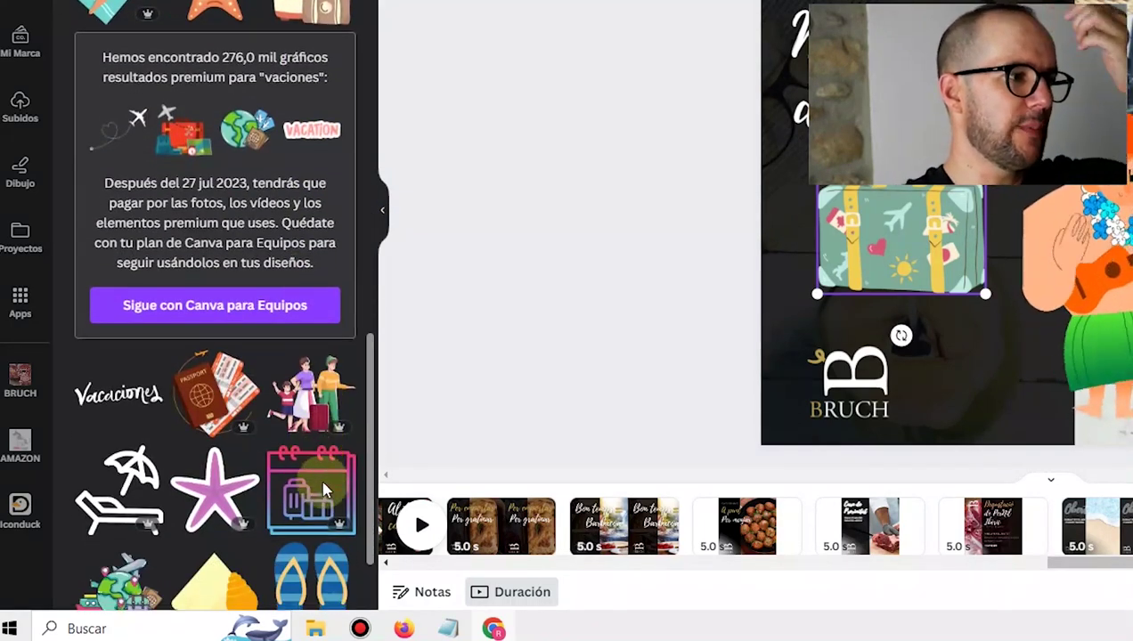
scroll(322, 544, down, 1)
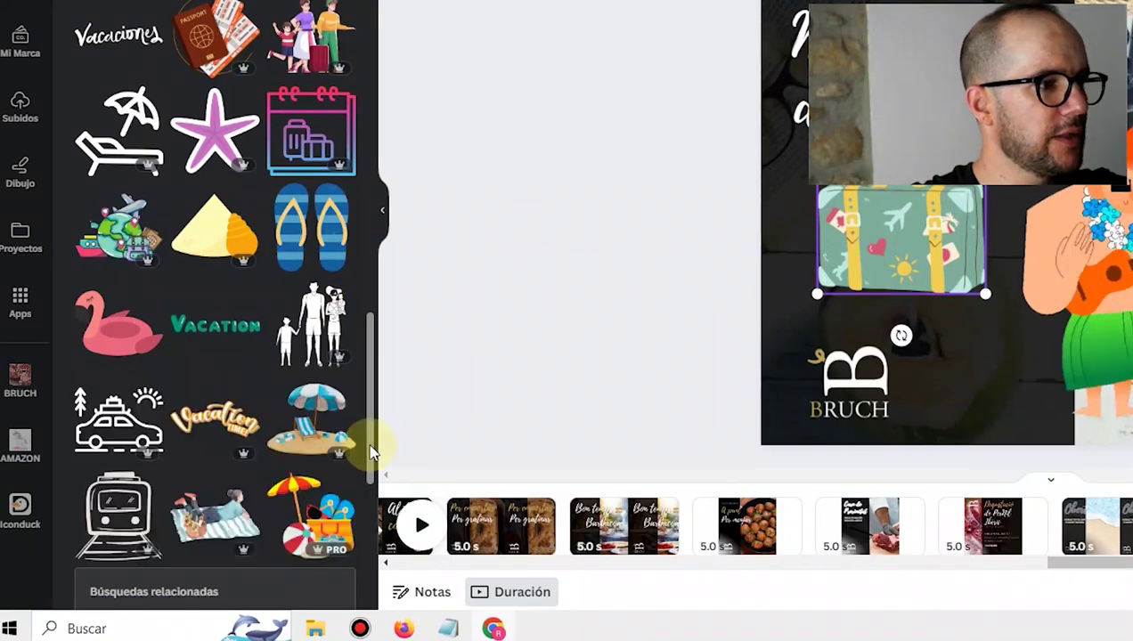
scroll(368, 409, up, 2)
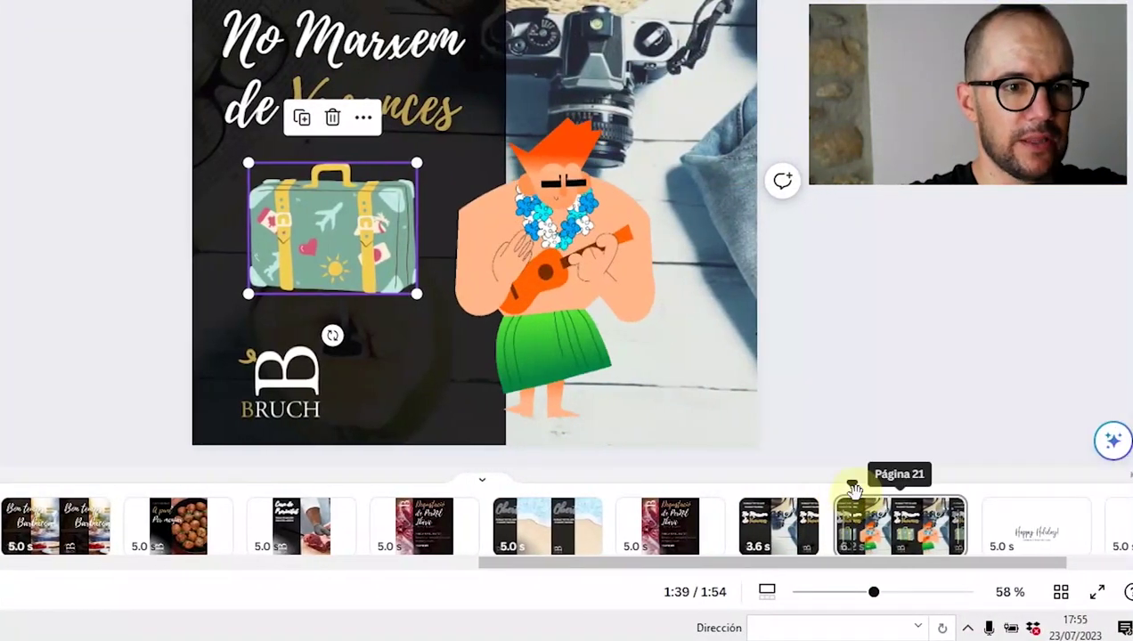
Step: Tilt the suitcase graphic slightly counter-clockwise and position it beside the ukulele player, above the logo
mouse_move(853, 490)
mouse_down()
mouse_move(779, 488)
mouse_move(741, 473)
mouse_move(842, 471)
mouse_up()
click(520, 274)
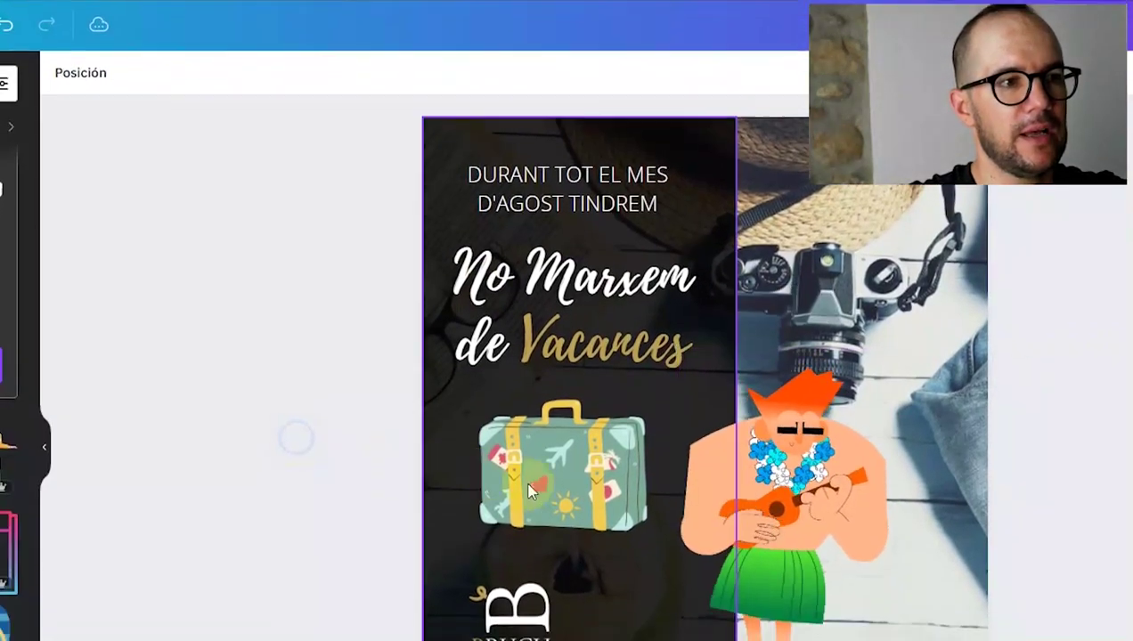
click(498, 490)
click(749, 550)
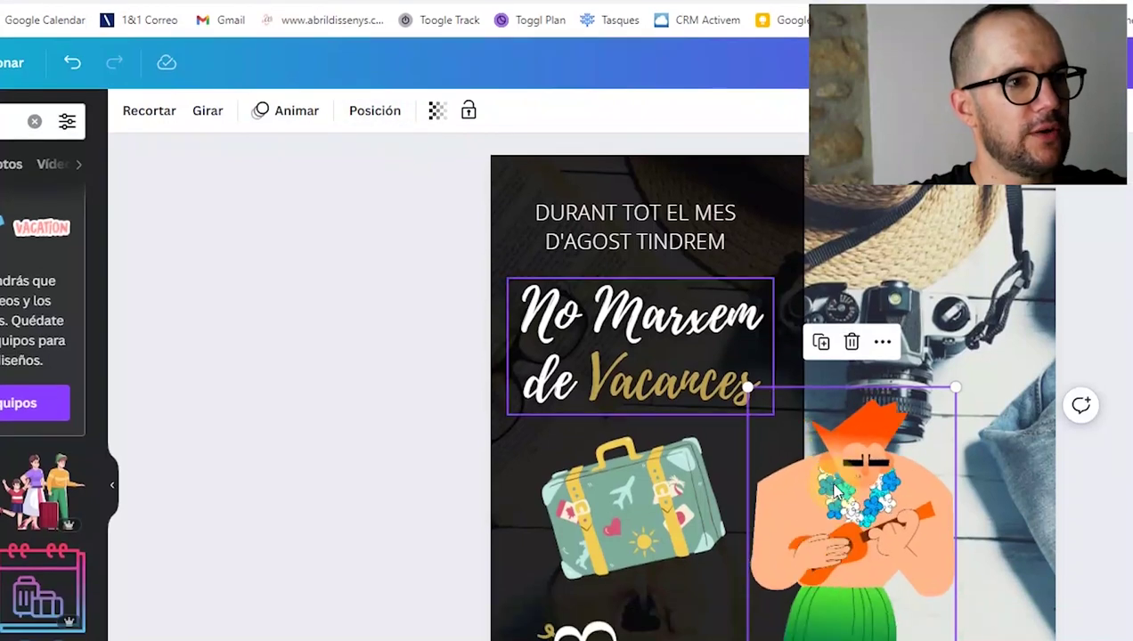
click(634, 552)
drag(635, 596, 664, 591)
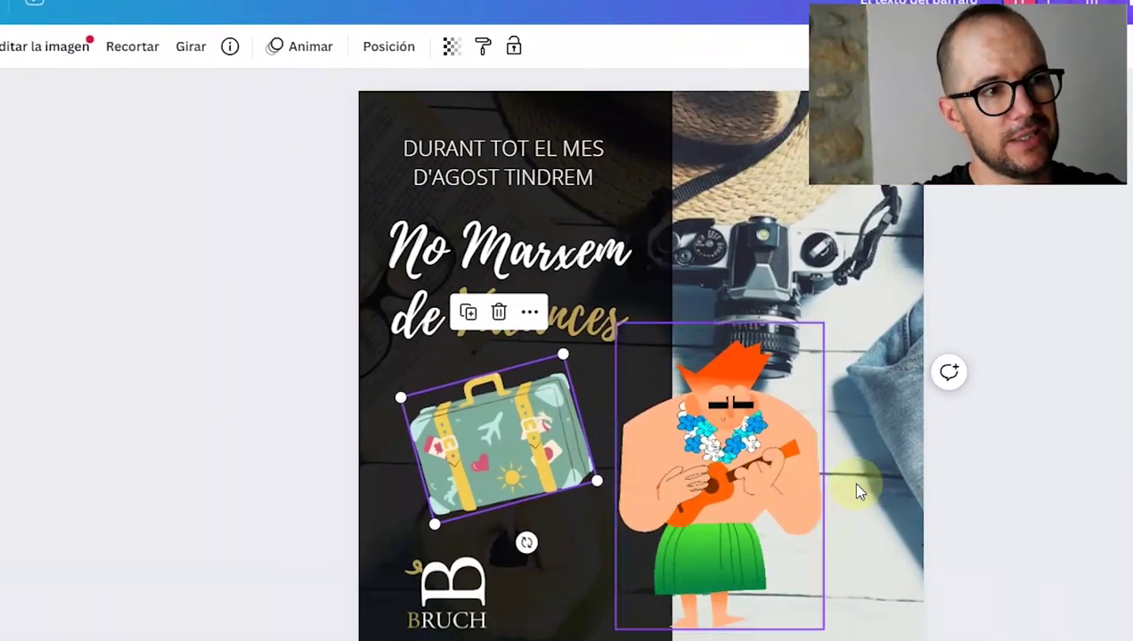
Step: Select the ukulele player and the suitcase together and apply the Rodar element animation to both
click(775, 454)
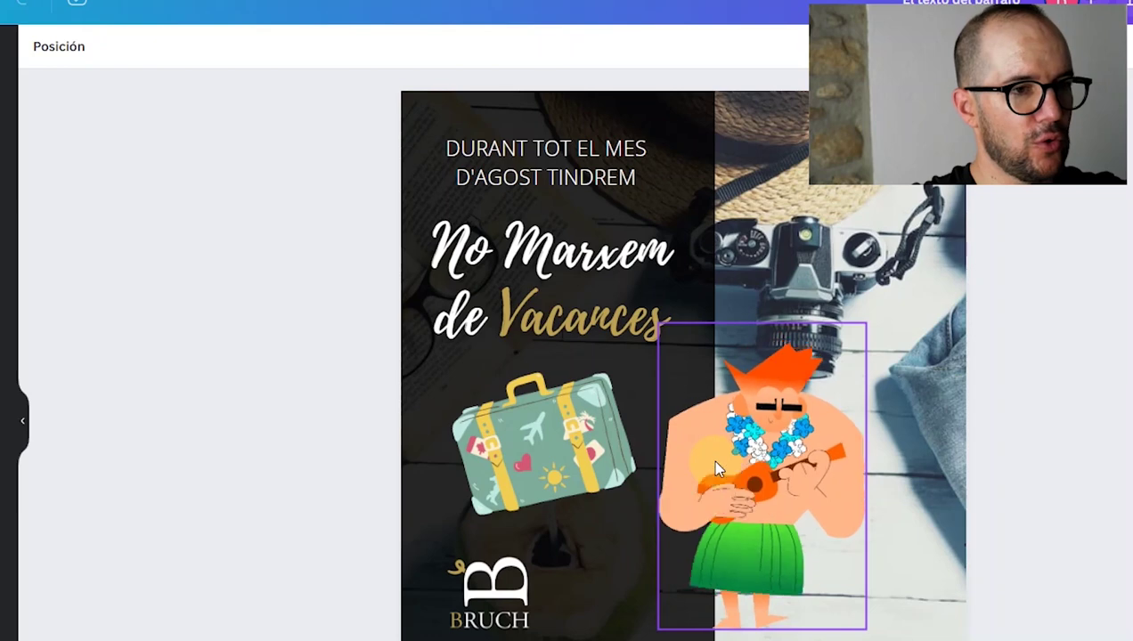
click(725, 455)
shift+click(587, 450)
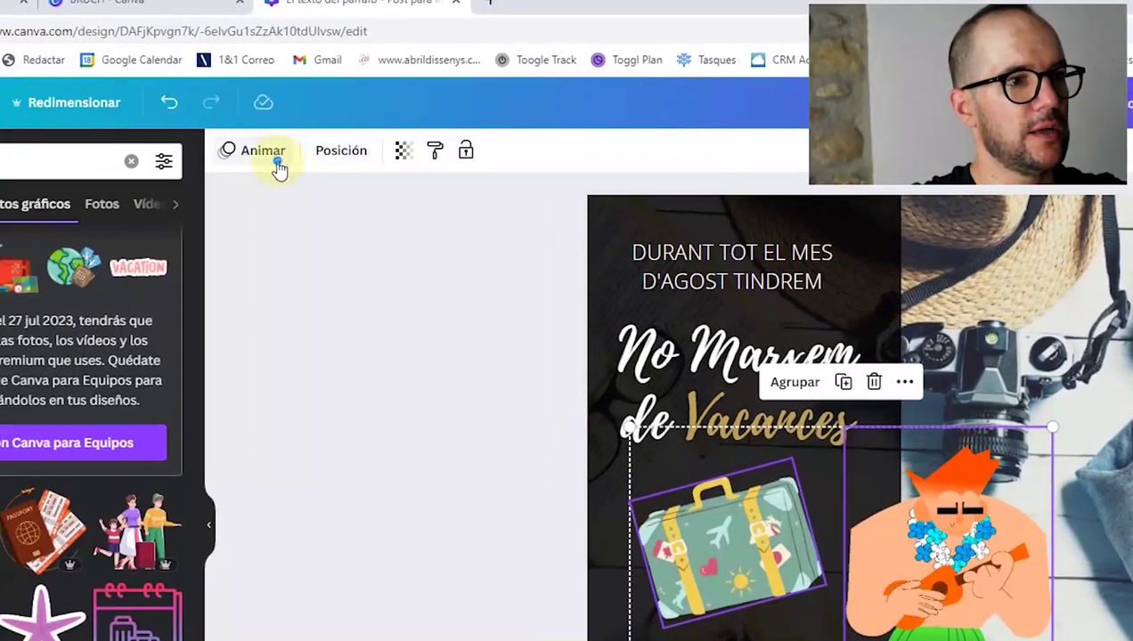
click(82, 50)
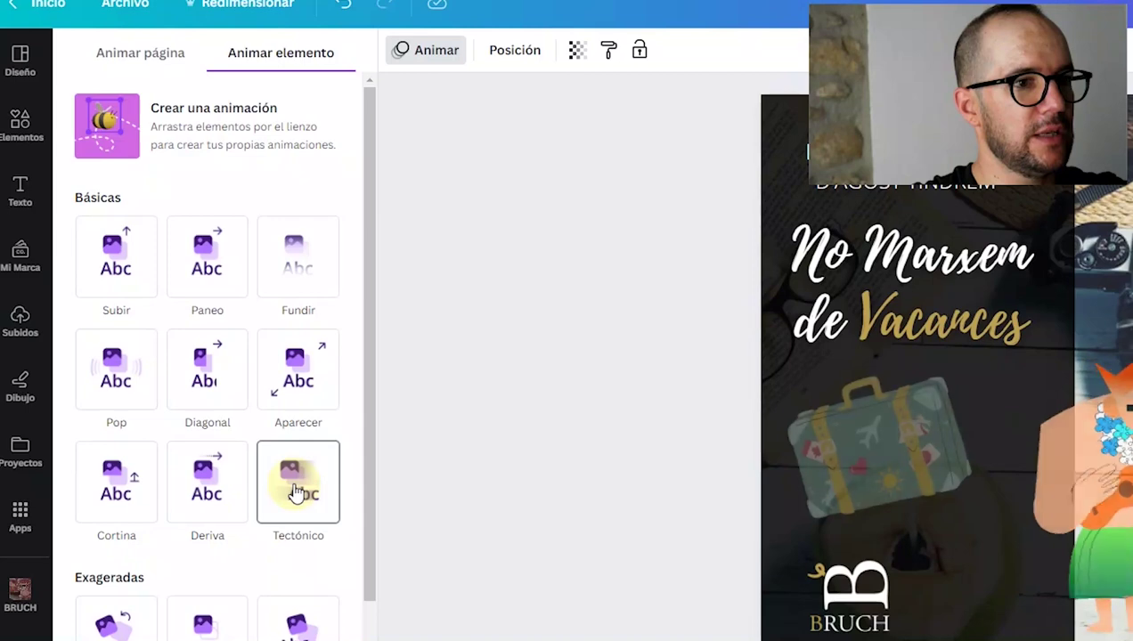
click(298, 492)
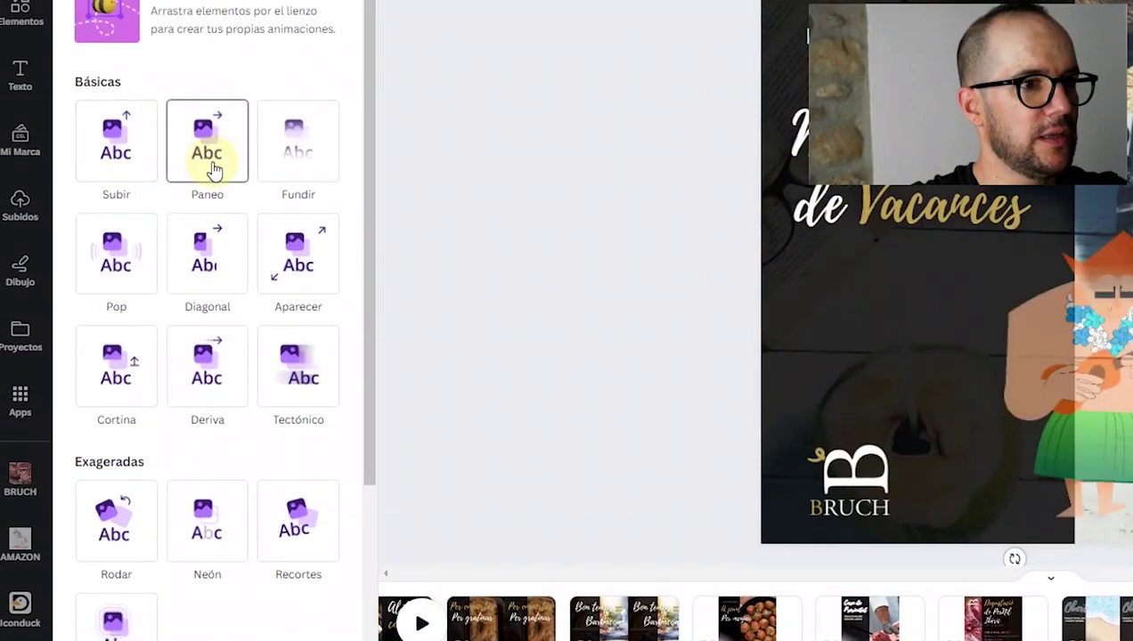
scroll(252, 385, down, 4)
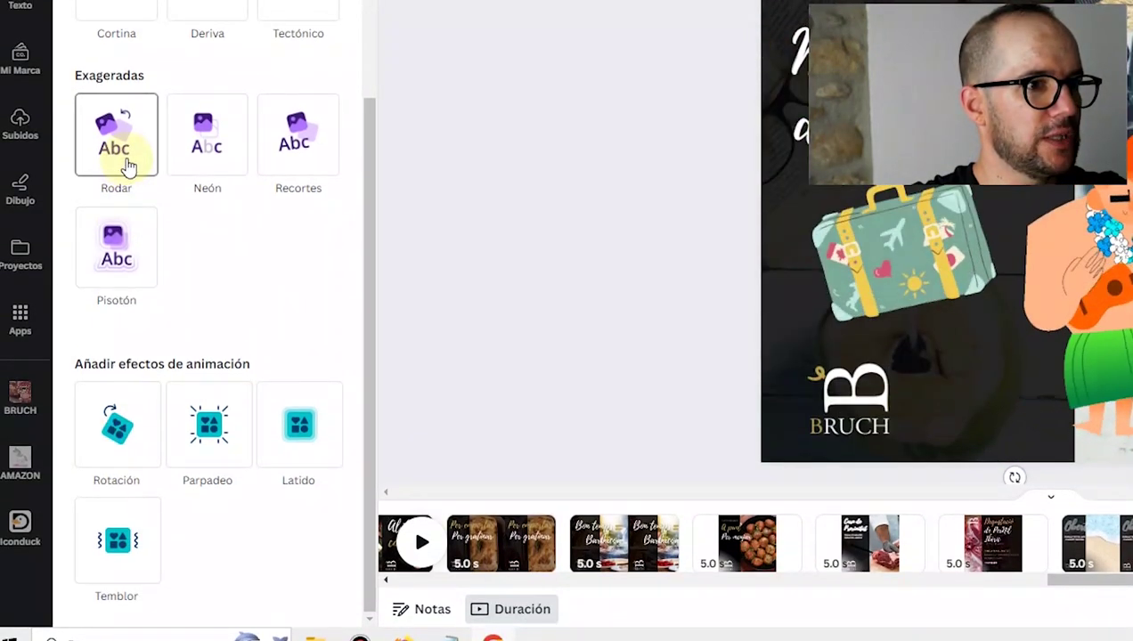
click(128, 166)
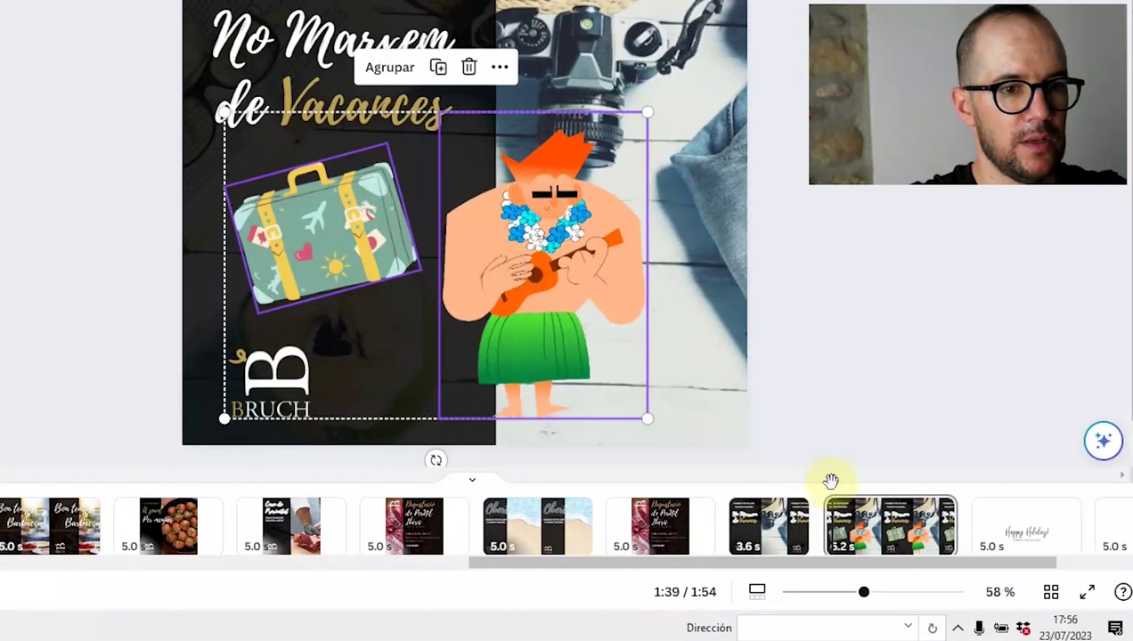
Step: Play back the post from the start of the 3.6 s page to check the transition and the rolling graphics
drag(834, 480, 777, 489)
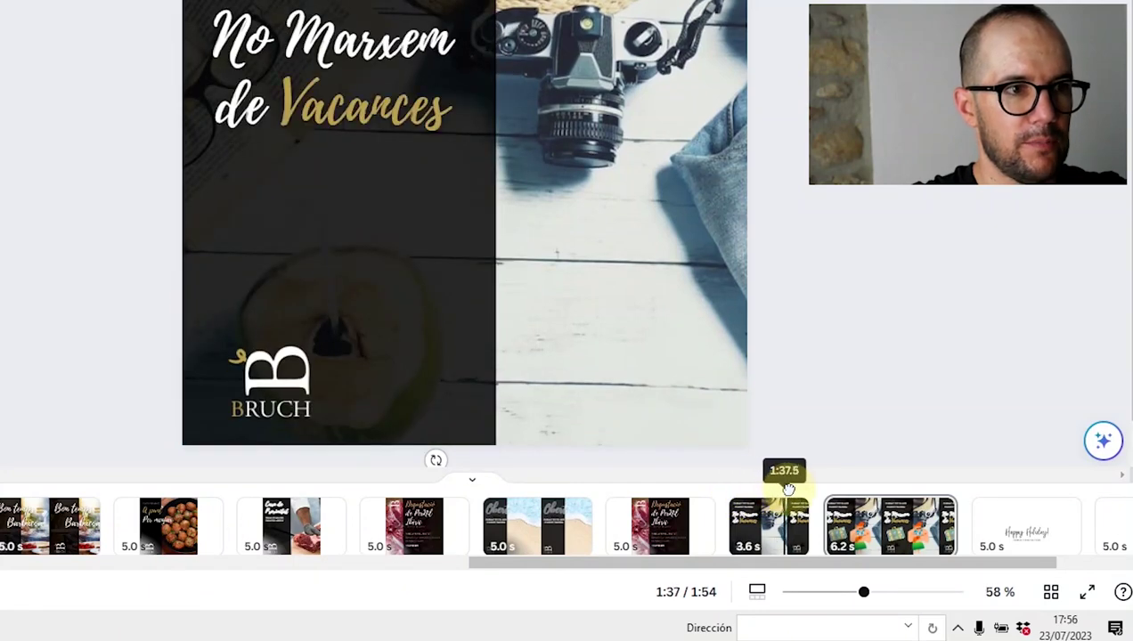
drag(825, 492, 735, 491)
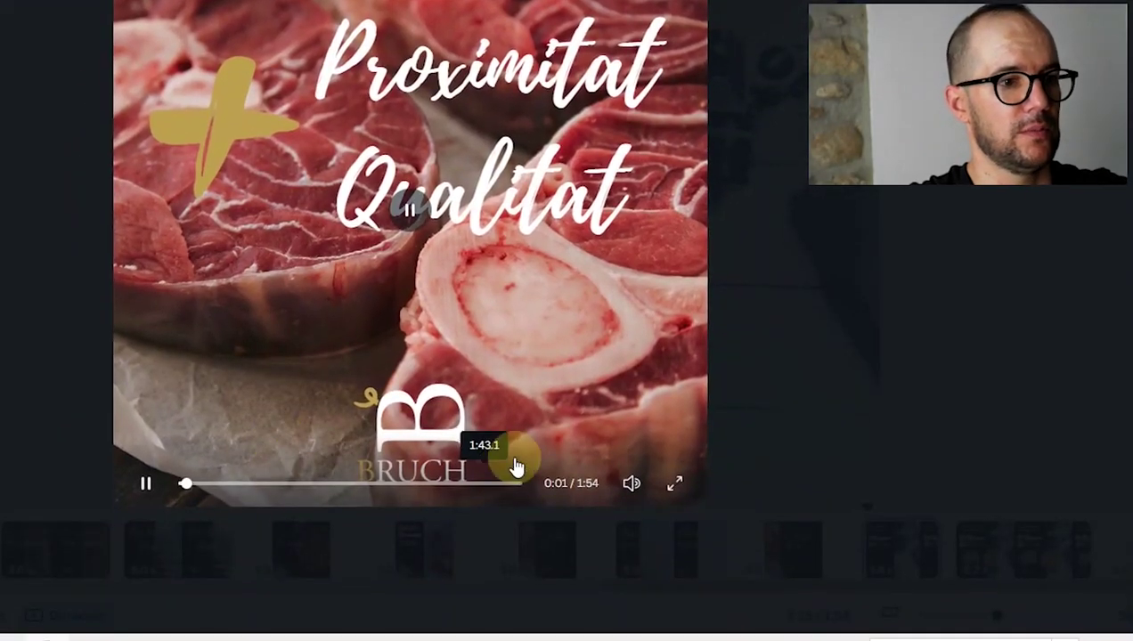
key(Escape)
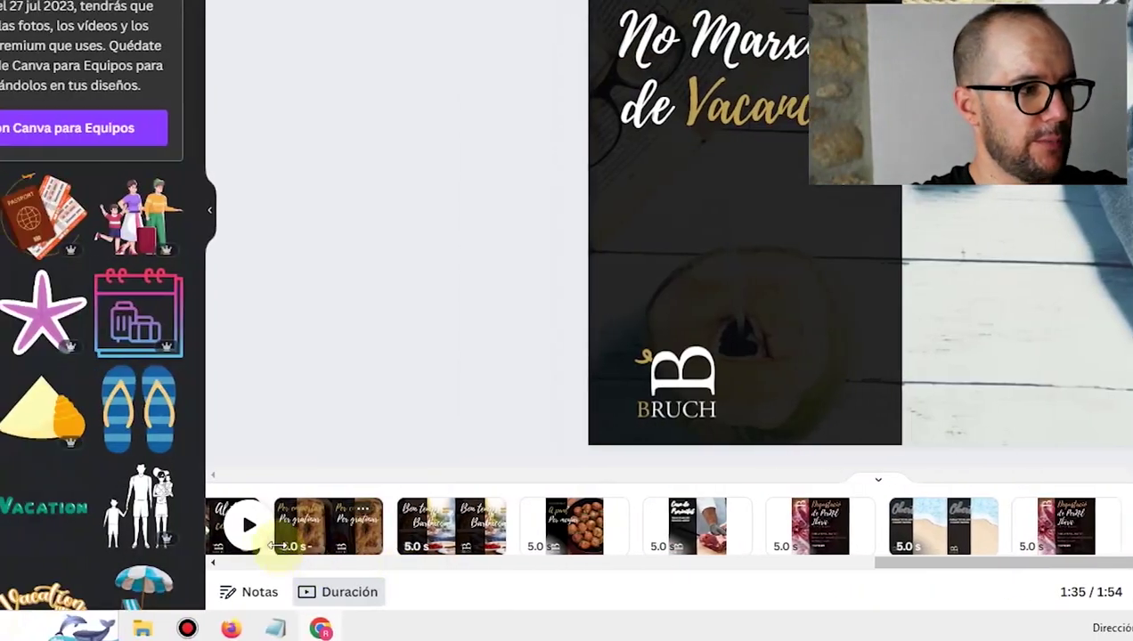
click(279, 529)
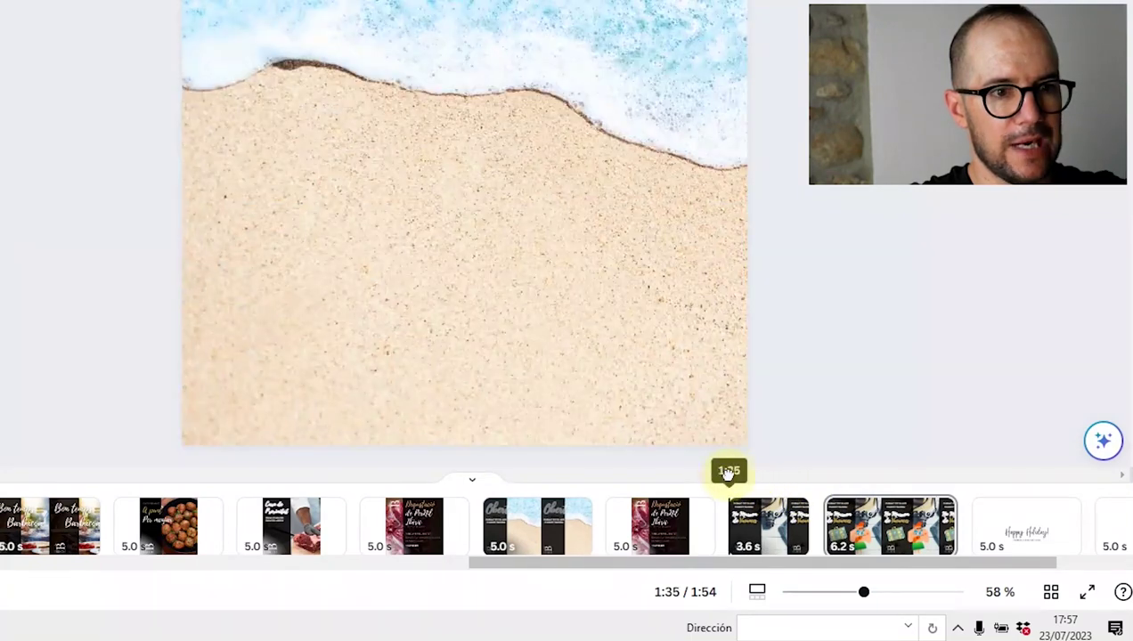
Step: Shorten the 3.6 s "No Marxem de Vacances" page to 2.3 s and play back the sequence from its start
click(778, 498)
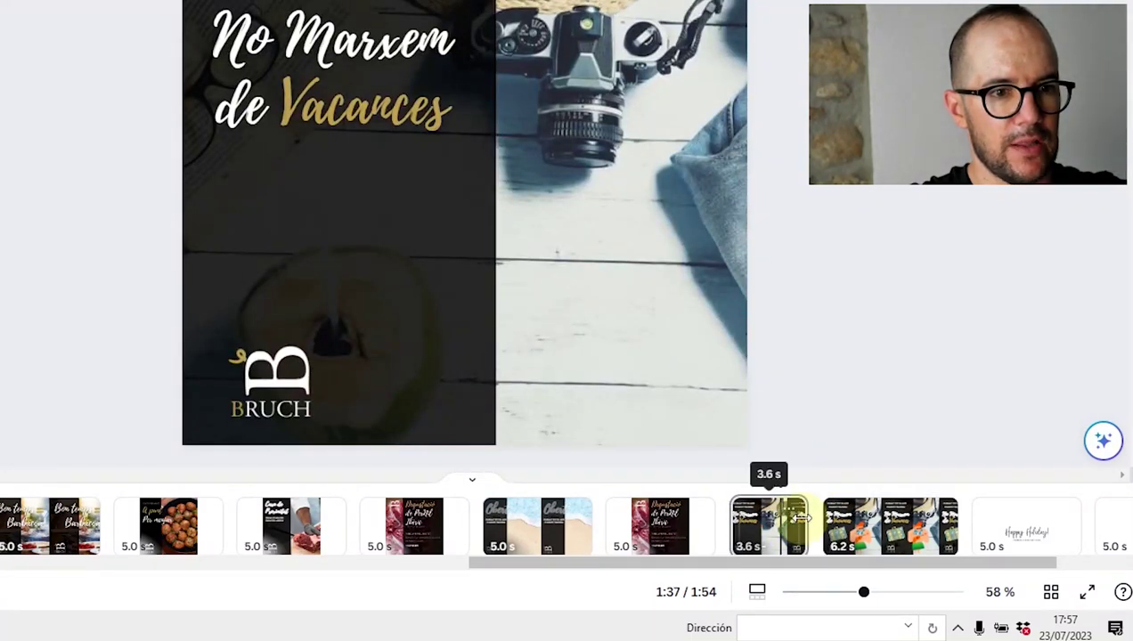
drag(776, 517, 787, 520)
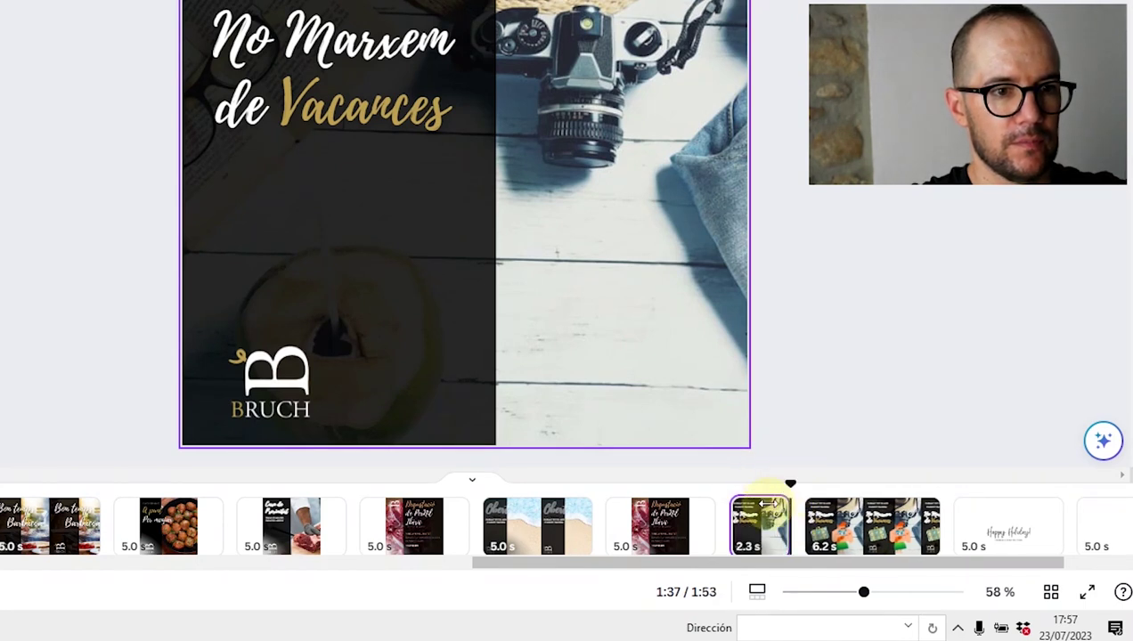
click(753, 480)
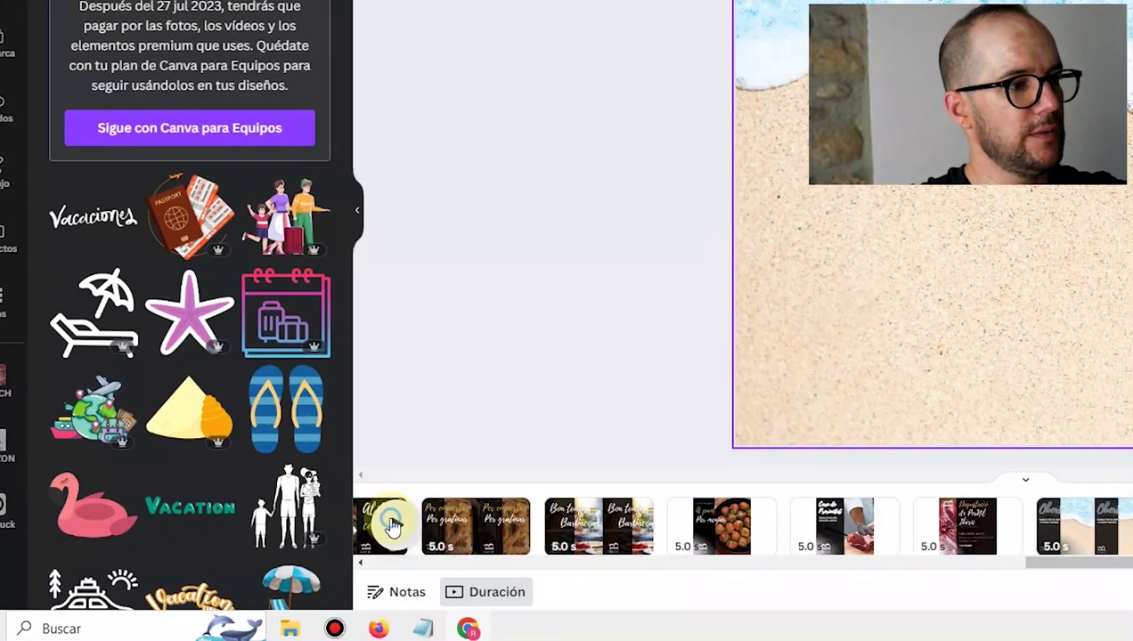
click(392, 525)
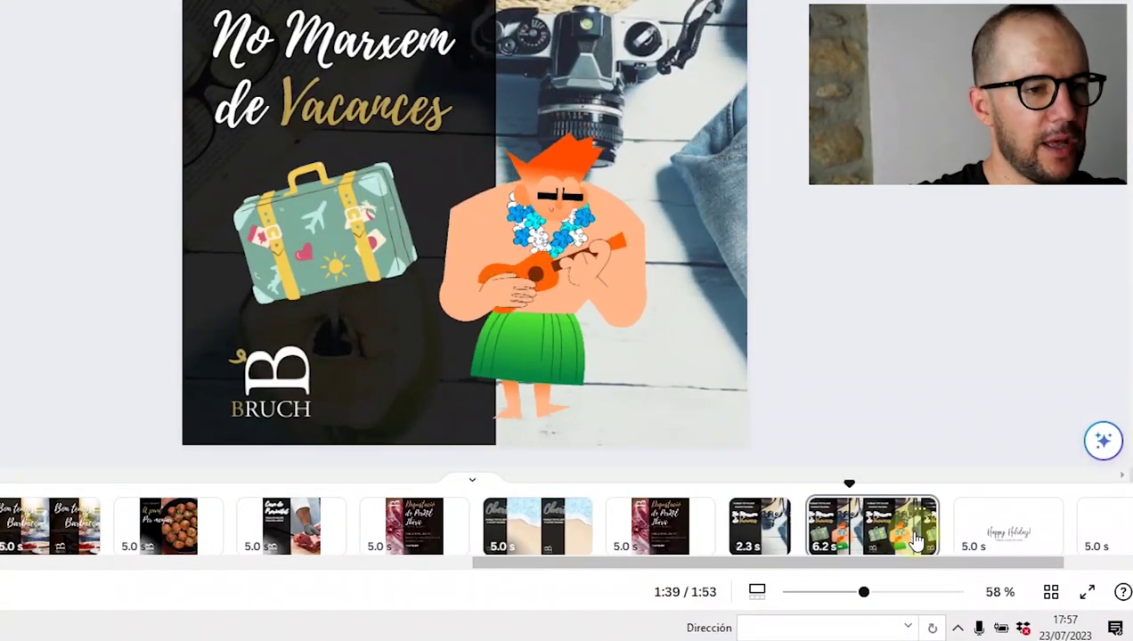
Step: Shorten the 6.2 s page with the ukulele player to 4.0 s and split it into 1.1 s and 2.9 s pages
mouse_move(944, 543)
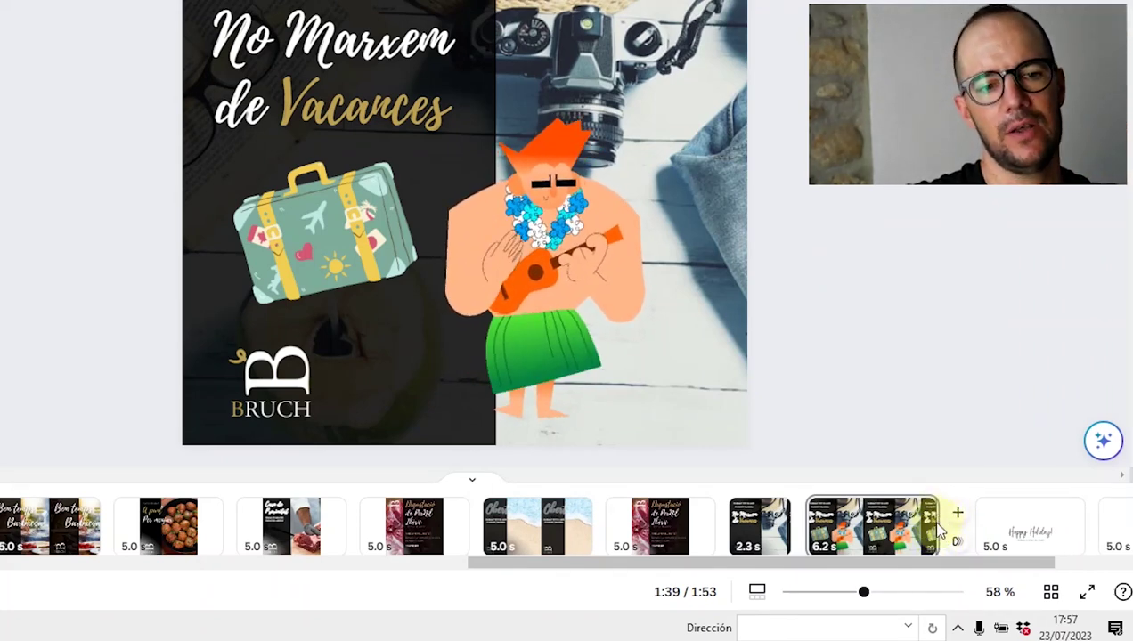
drag(942, 532, 890, 521)
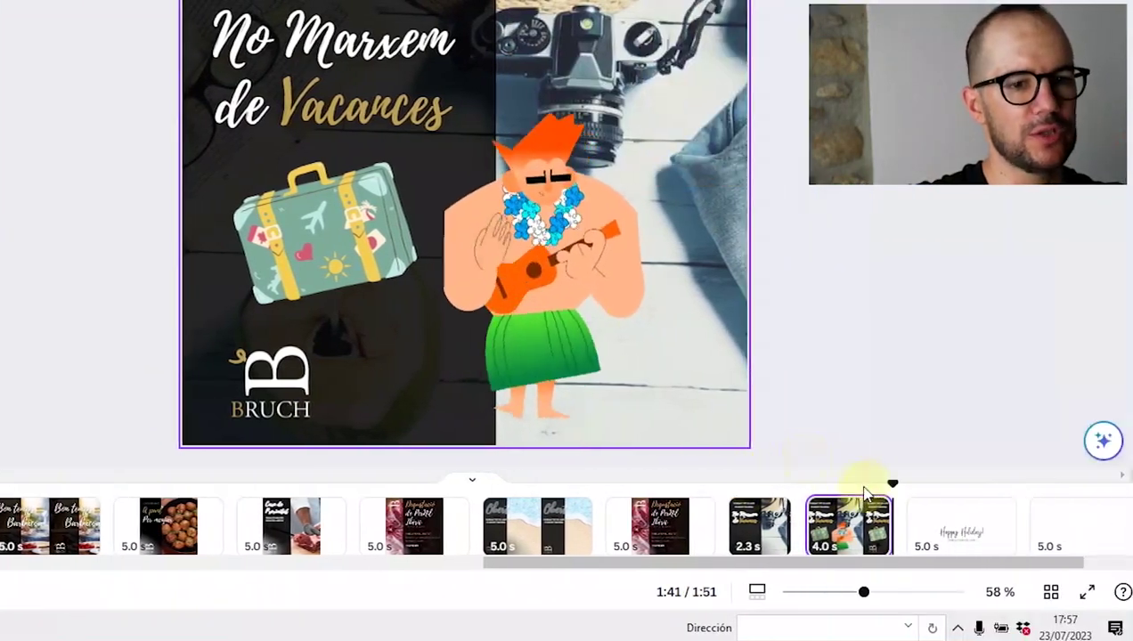
drag(893, 482, 835, 481)
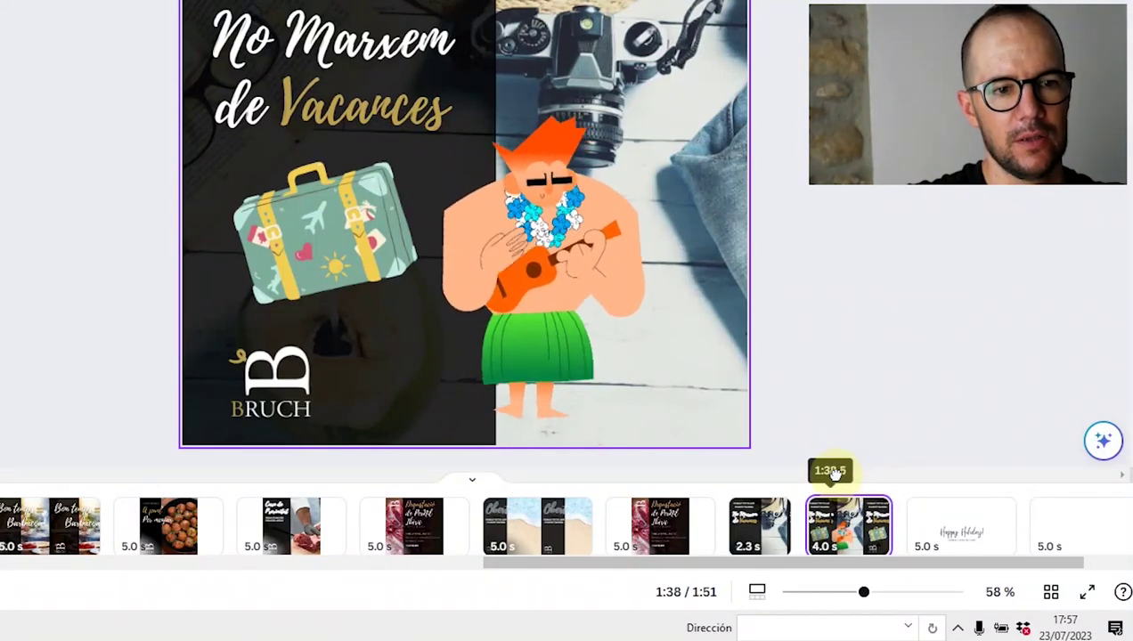
right_click(833, 531)
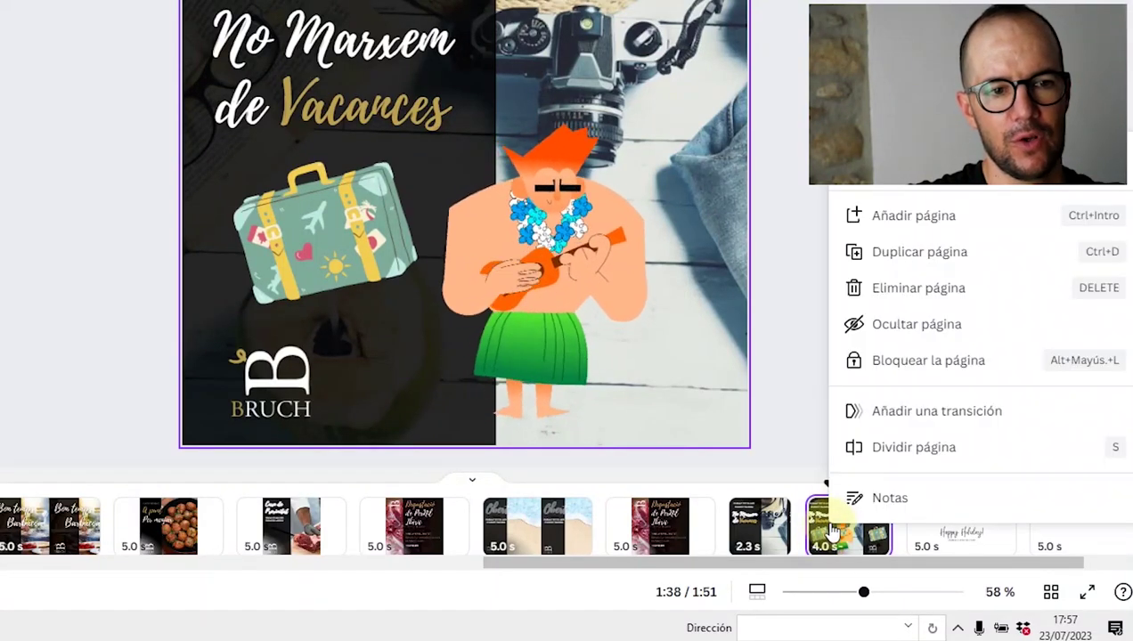
click(873, 448)
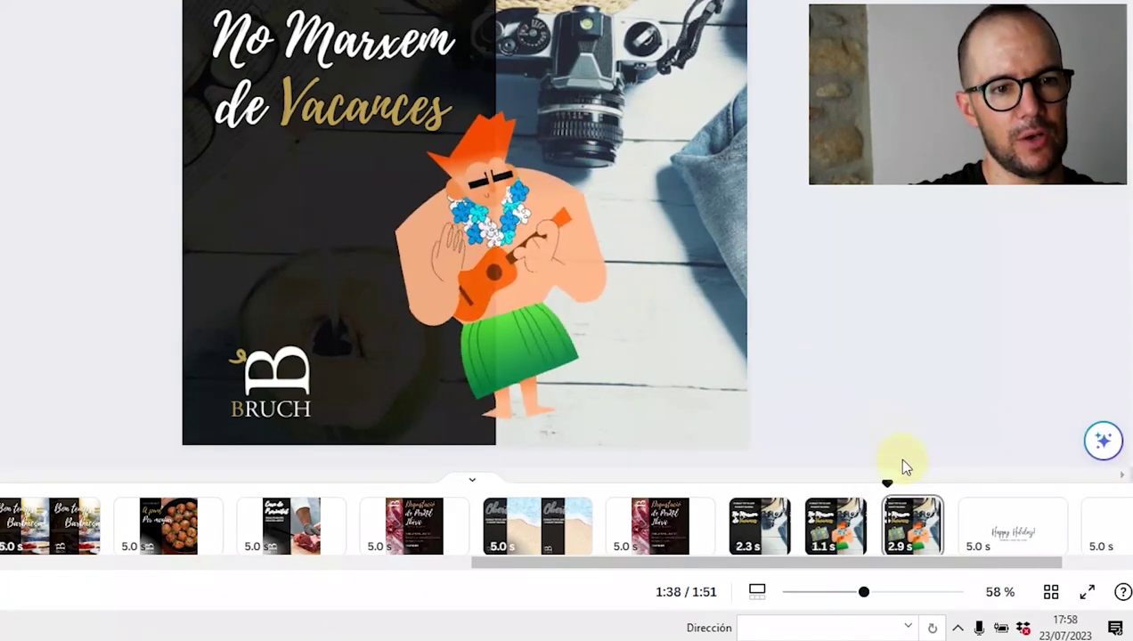
Step: Delete the ukulele player and the suitcase graphics from the 2.9 s page
click(910, 481)
click(489, 249)
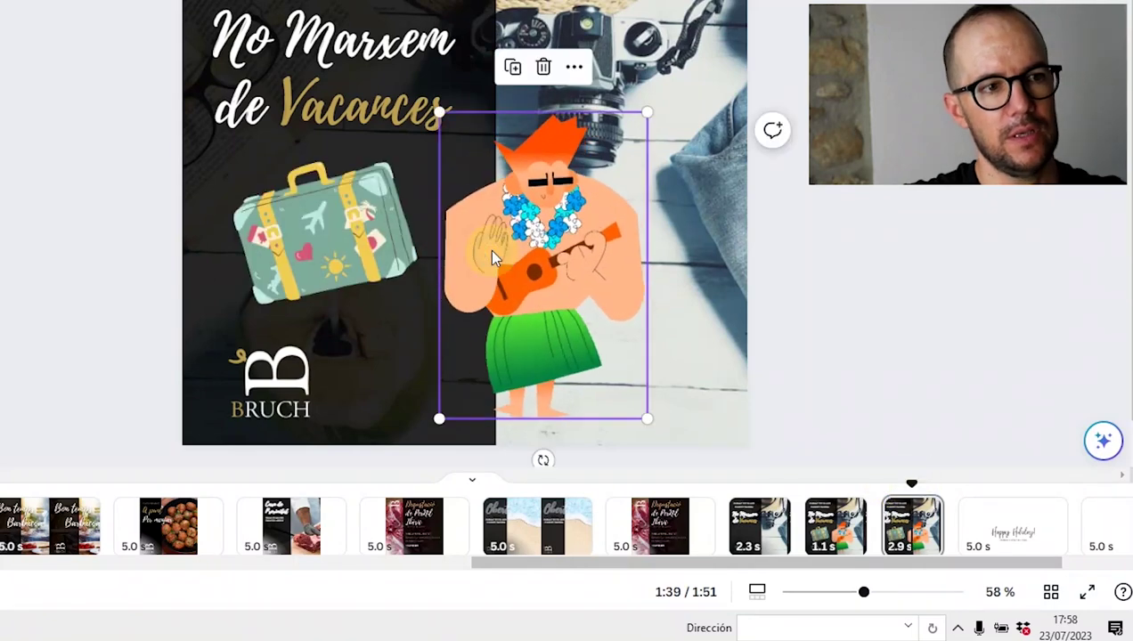
key(Delete)
click(343, 226)
key(Delete)
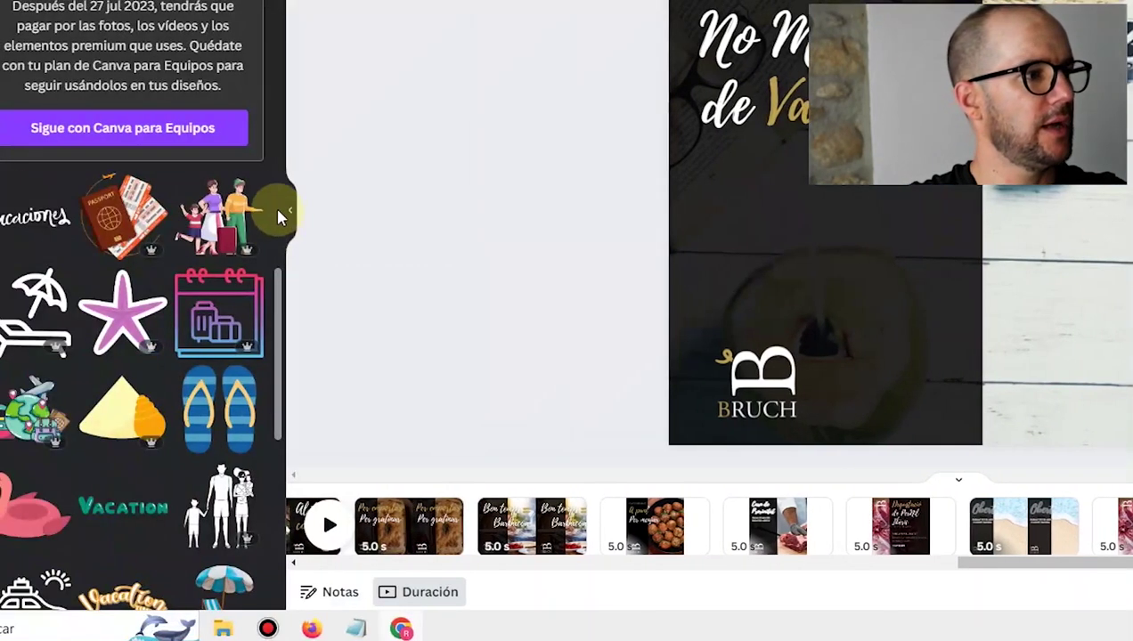
Step: Add the graphic of a family in front of a world map to the 2.9 s page and place it beside the BRUCH logo
scroll(287, 303, down, 9)
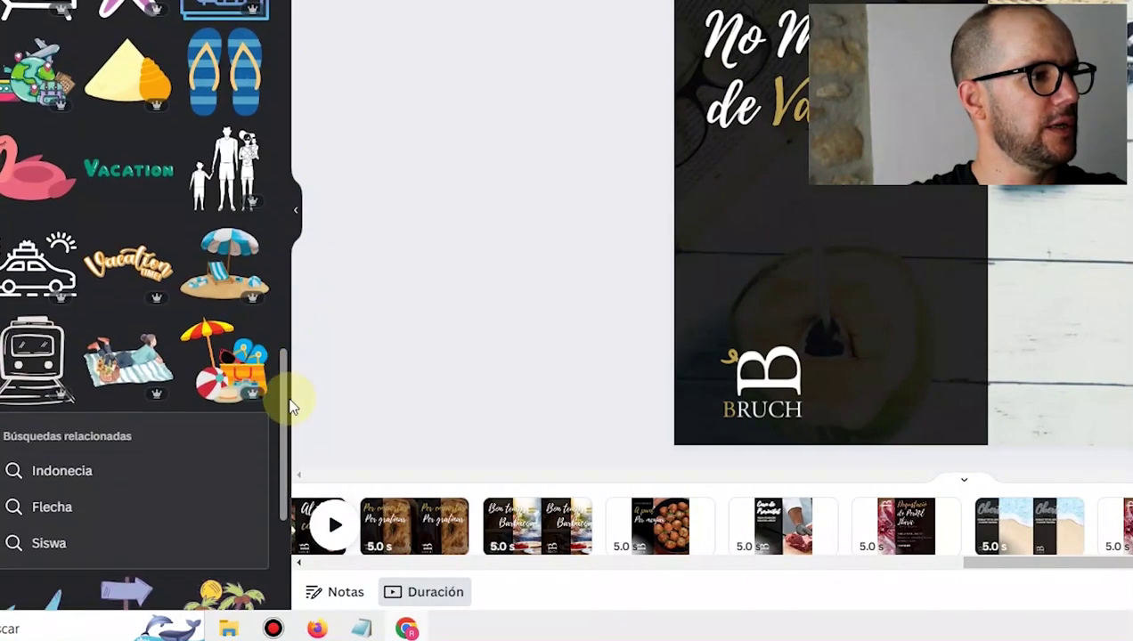
scroll(294, 343, up, 10)
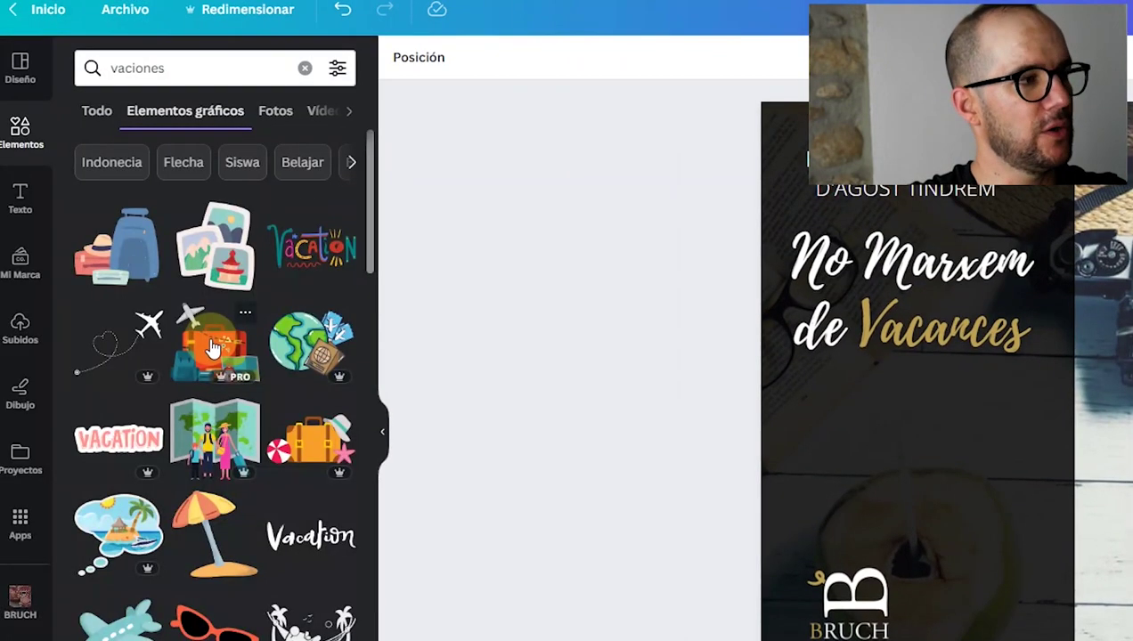
drag(219, 437, 942, 465)
drag(857, 463, 850, 437)
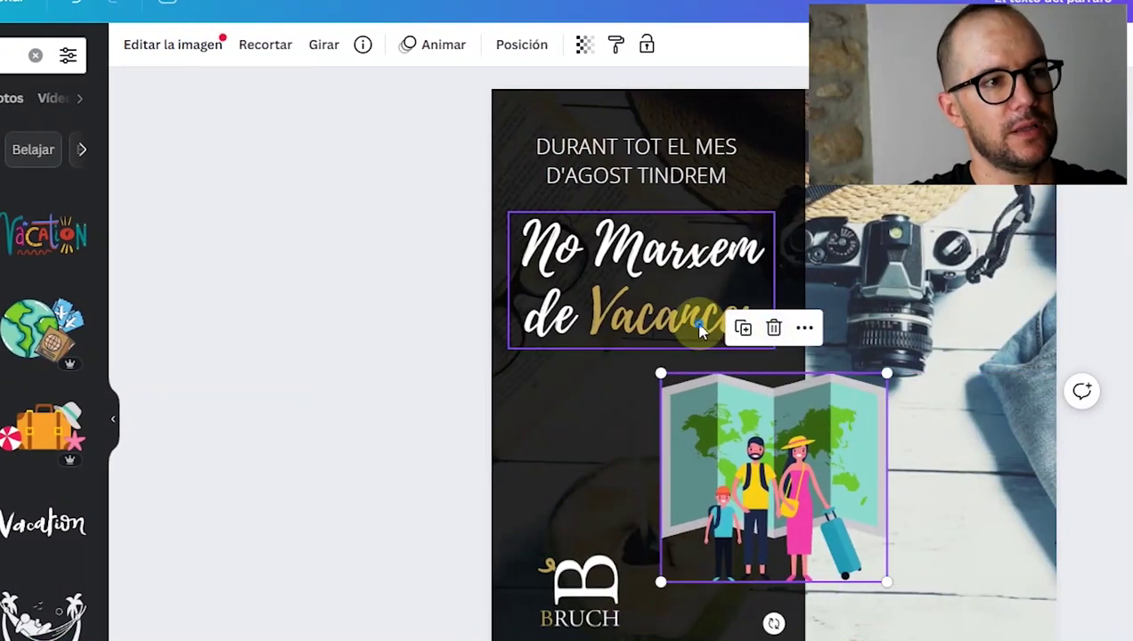
Step: Delete the "No Marxem de Vacances" title and the "DURANT TOT EL MES D'AGOST TINDREM" text from the 2.9 s page
click(700, 331)
key(Delete)
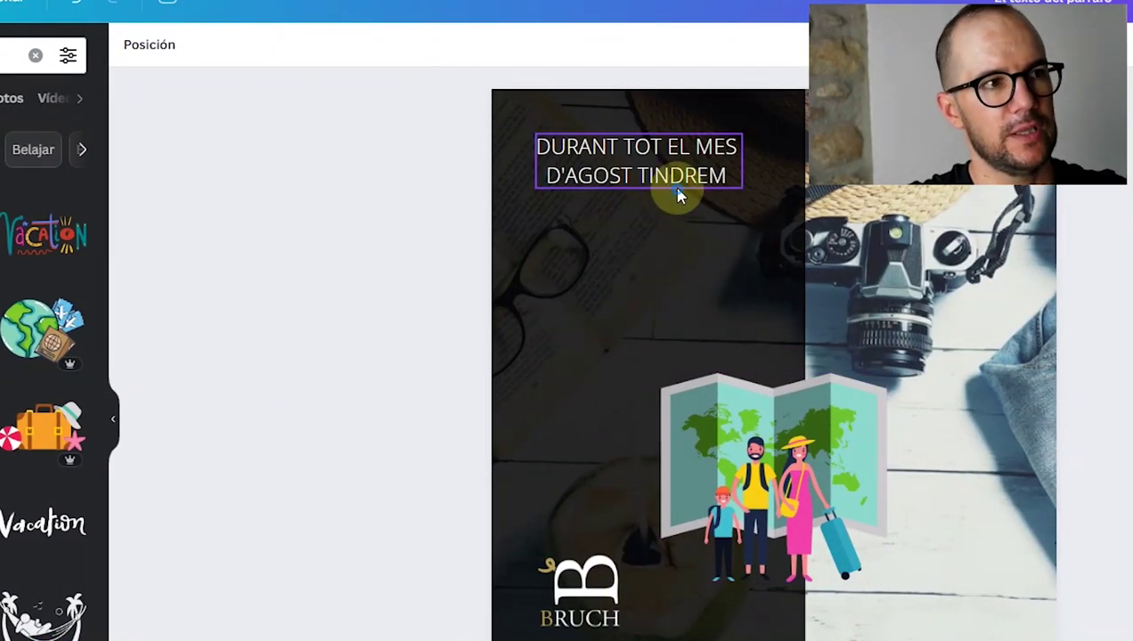
click(677, 178)
key(Delete)
Step: Enlarge the family-and-world-map graphic and place it above the BRUCH logo, spanning both the dark panel and the photo
drag(783, 429, 723, 310)
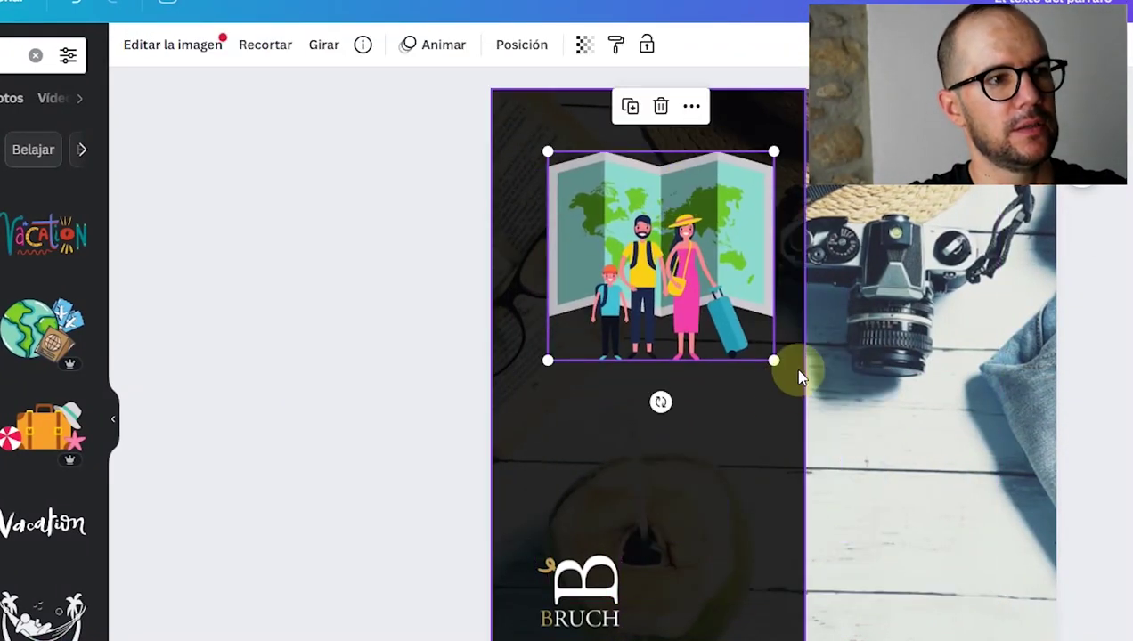
drag(774, 360, 954, 541)
drag(855, 483, 872, 496)
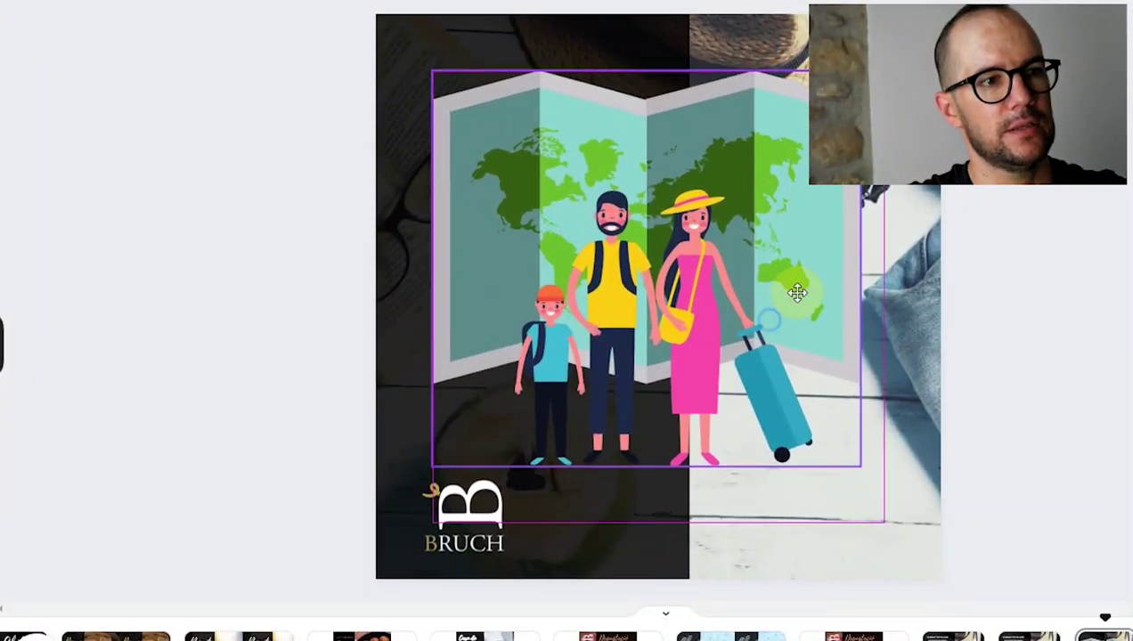
drag(808, 313, 841, 284)
click(1132, 589)
click(895, 526)
Step: Apply an element animation to the family-and-world-map graphic on the 2.9 s page
click(530, 166)
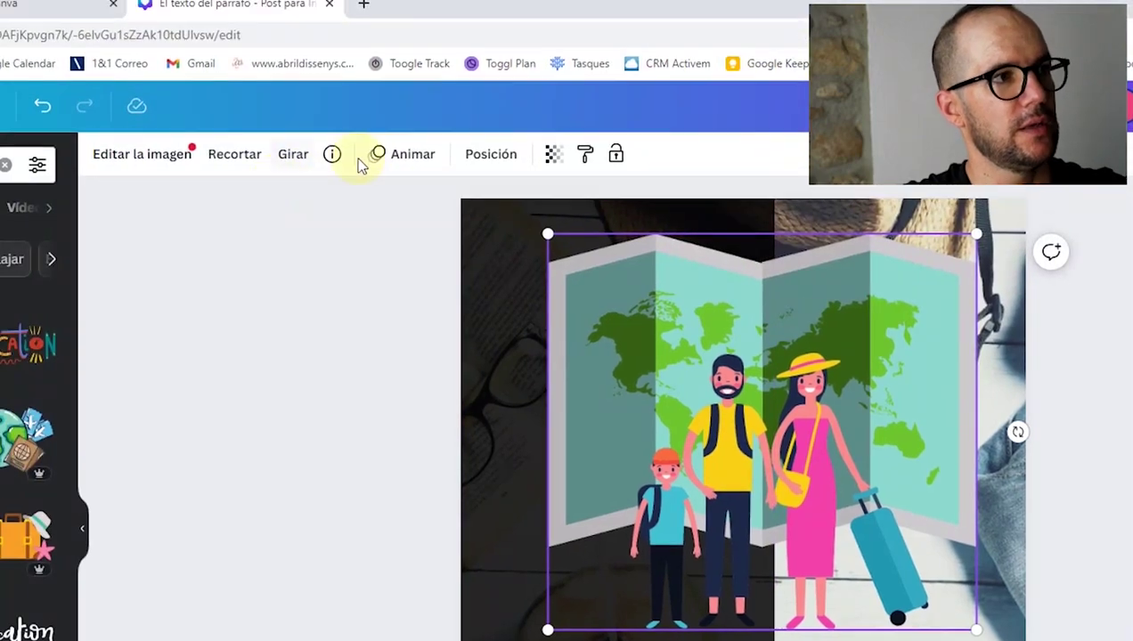
click(397, 158)
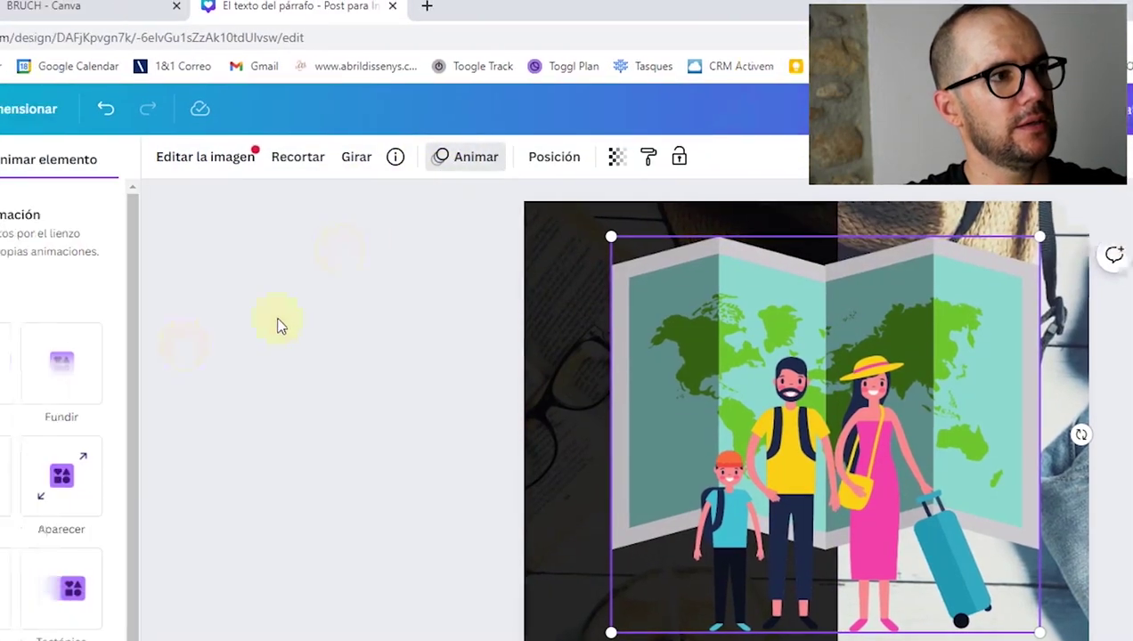
click(214, 375)
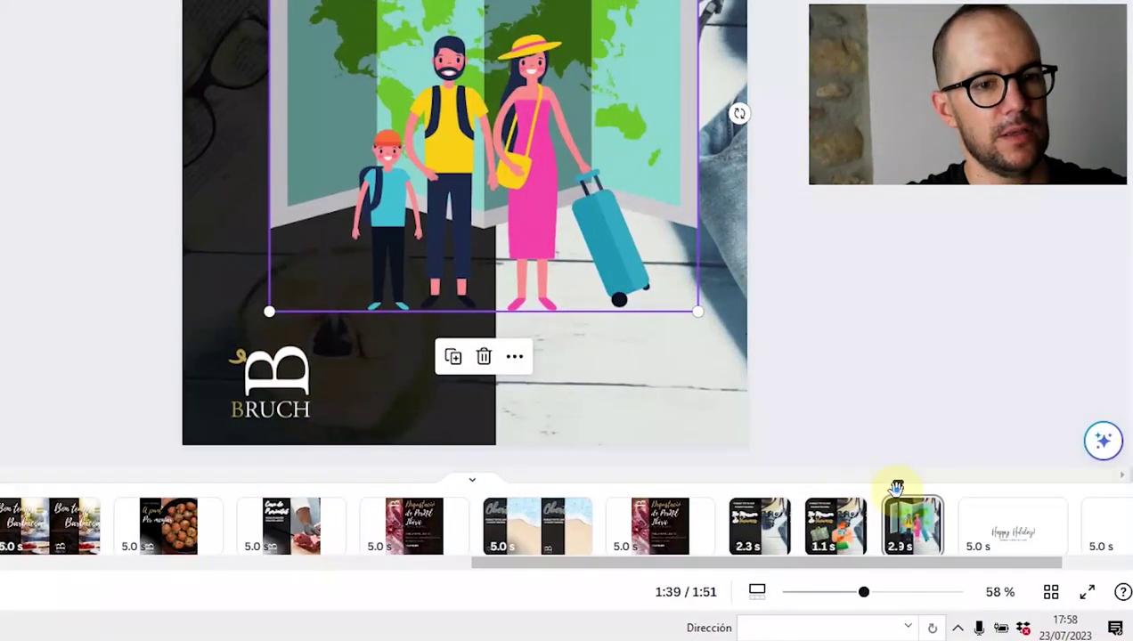
Step: Move the playhead back to about 1:35 and play back the vacation pages through the family-and-map page
click(799, 485)
drag(800, 485, 728, 486)
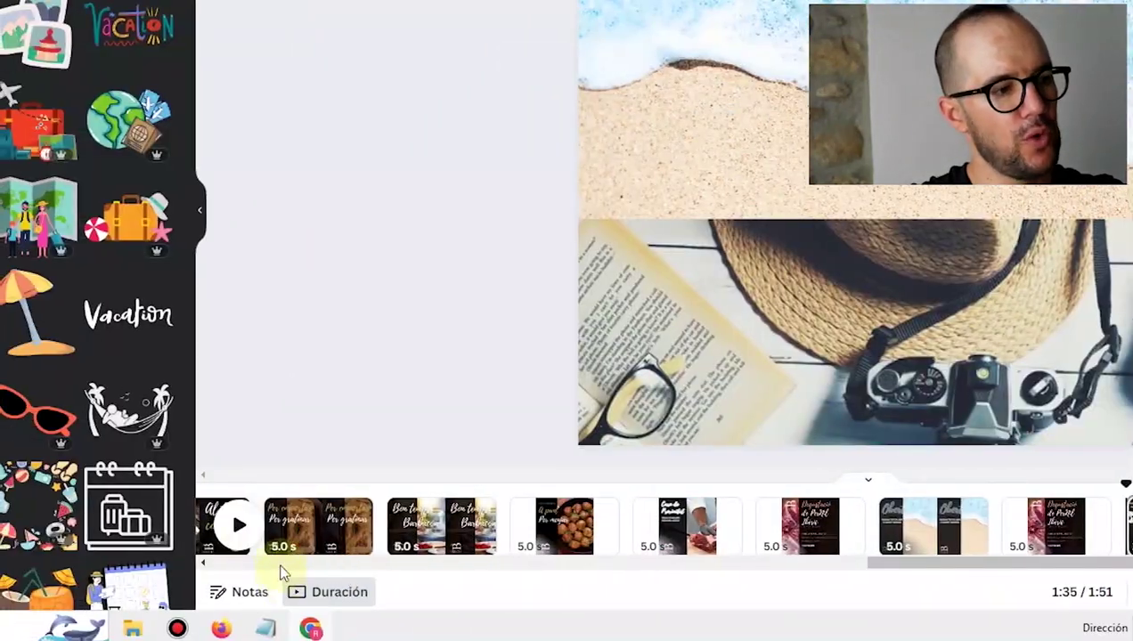
click(276, 527)
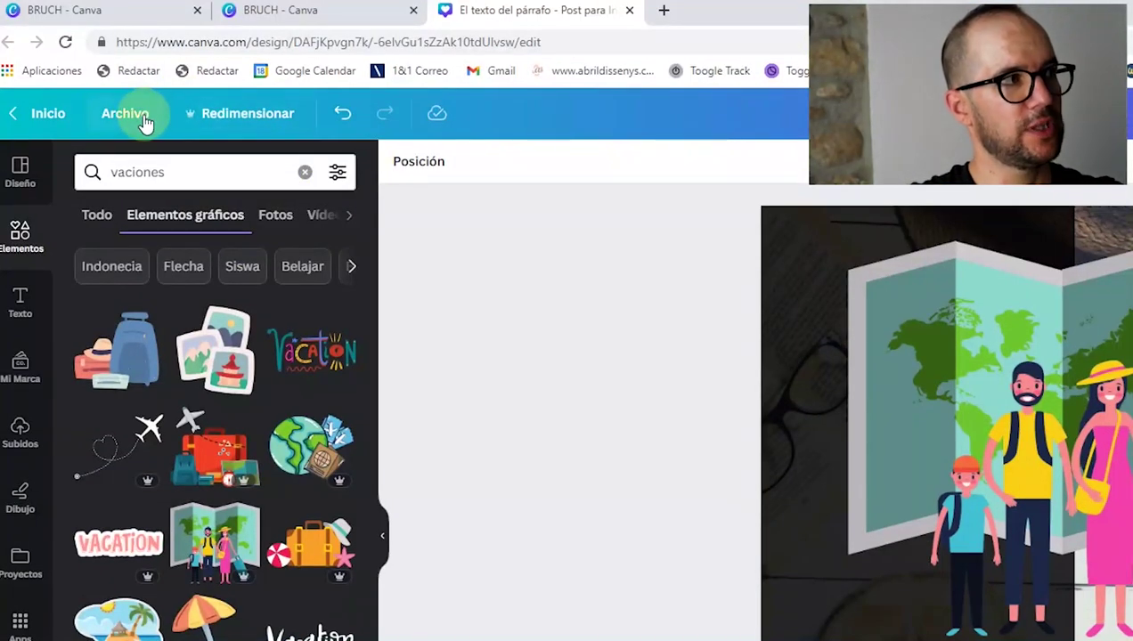
Step: Open the design's download settings and review the available file types, keeping Vídeo MP4
click(142, 118)
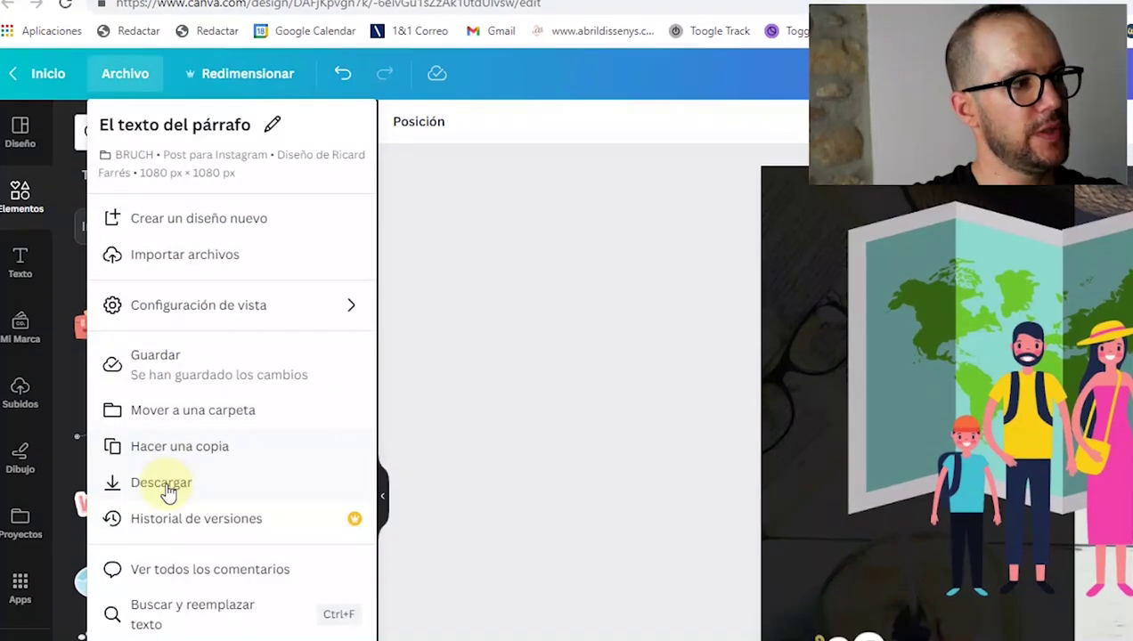
click(161, 482)
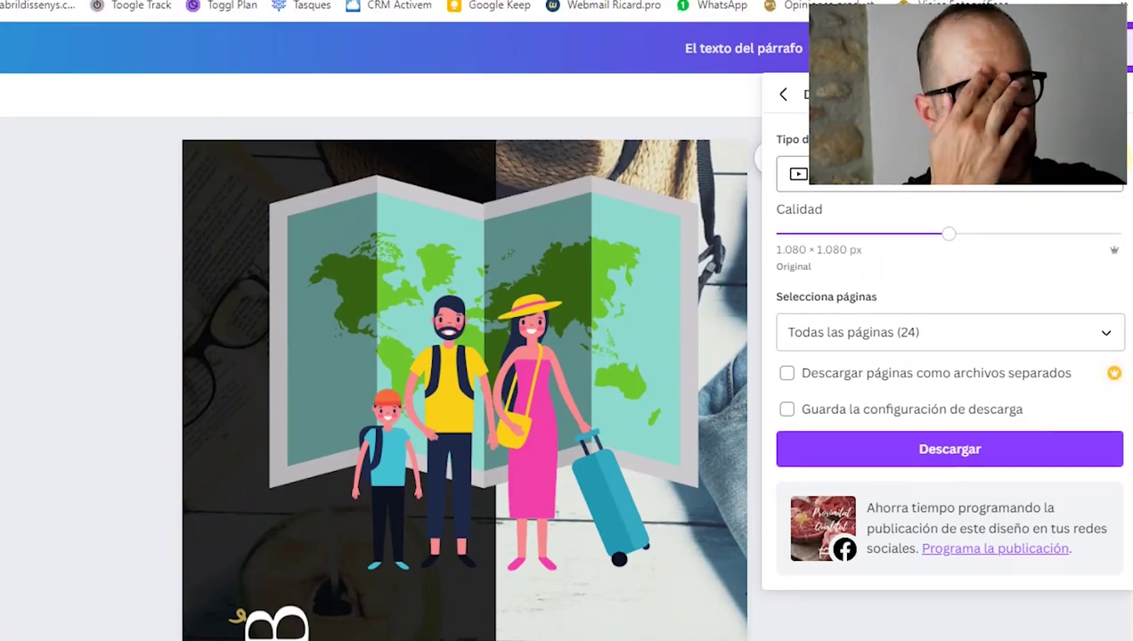
click(1097, 187)
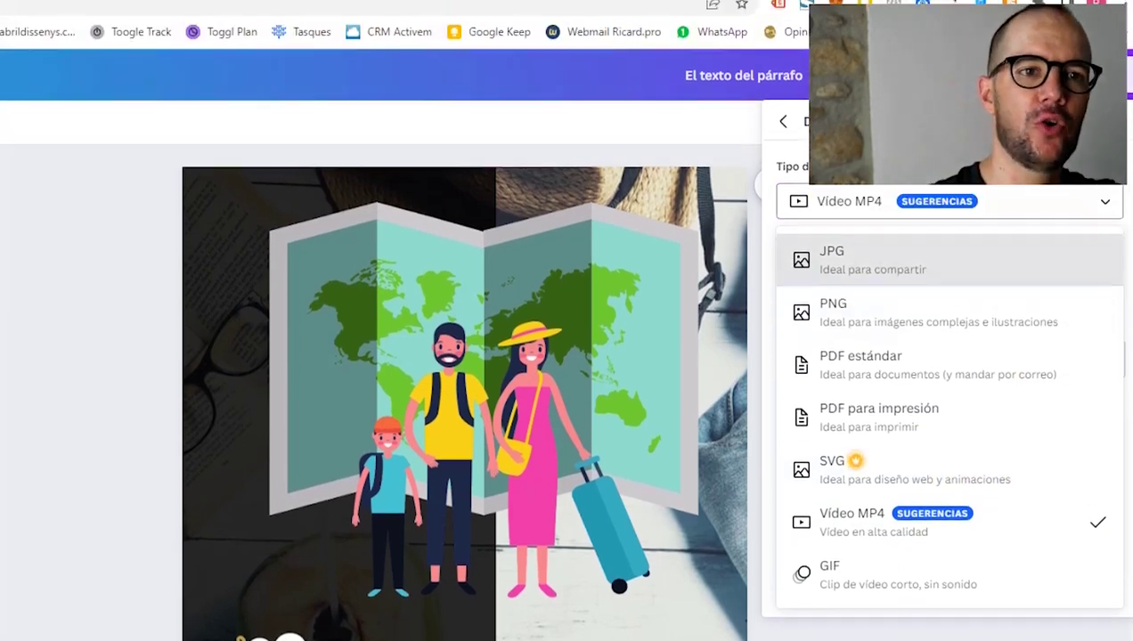
click(1048, 143)
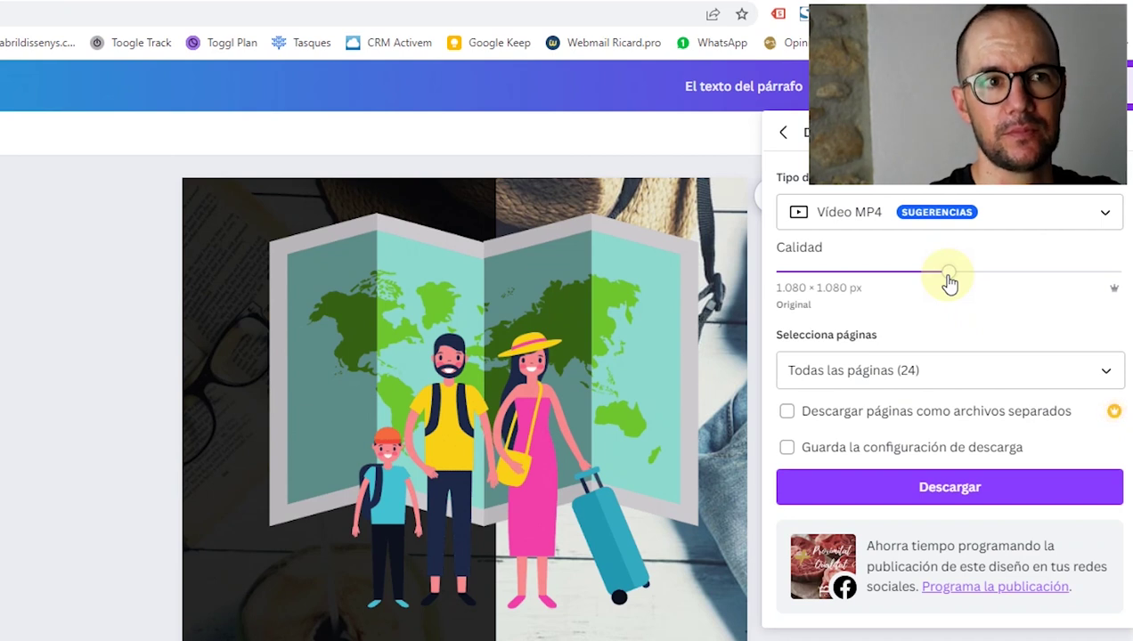
Step: Try MP4 qualities from 960 × 960 to 2.880 × 2.880 px, return to 1.080 × 1.080 px, and close the download settings without exporting
drag(943, 280, 761, 282)
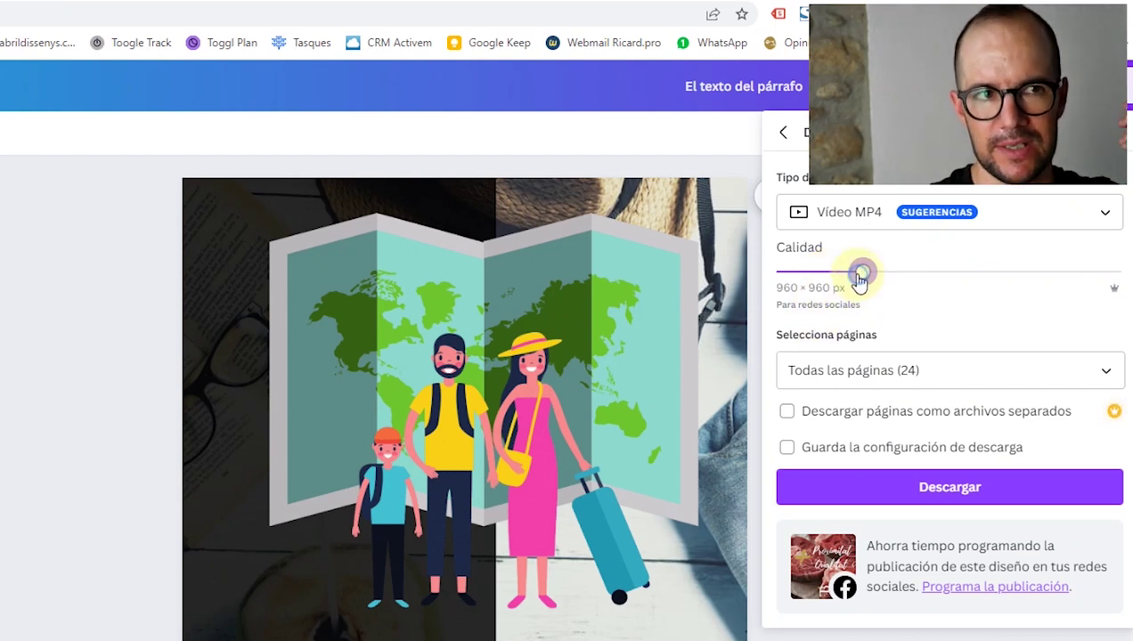
drag(860, 280, 770, 260)
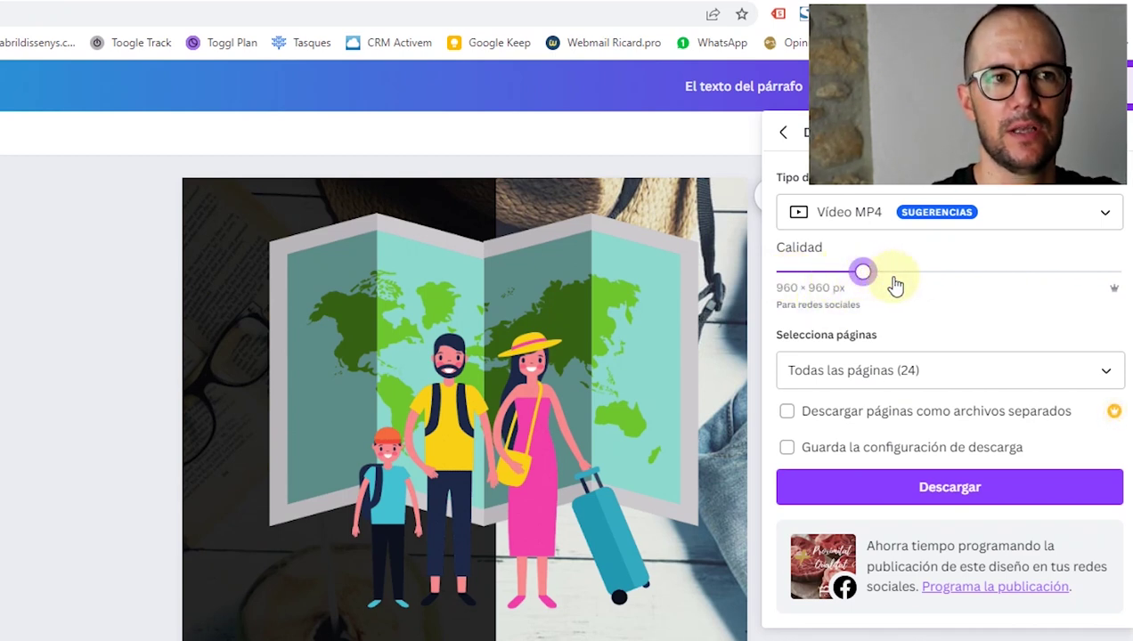
drag(890, 285, 917, 287)
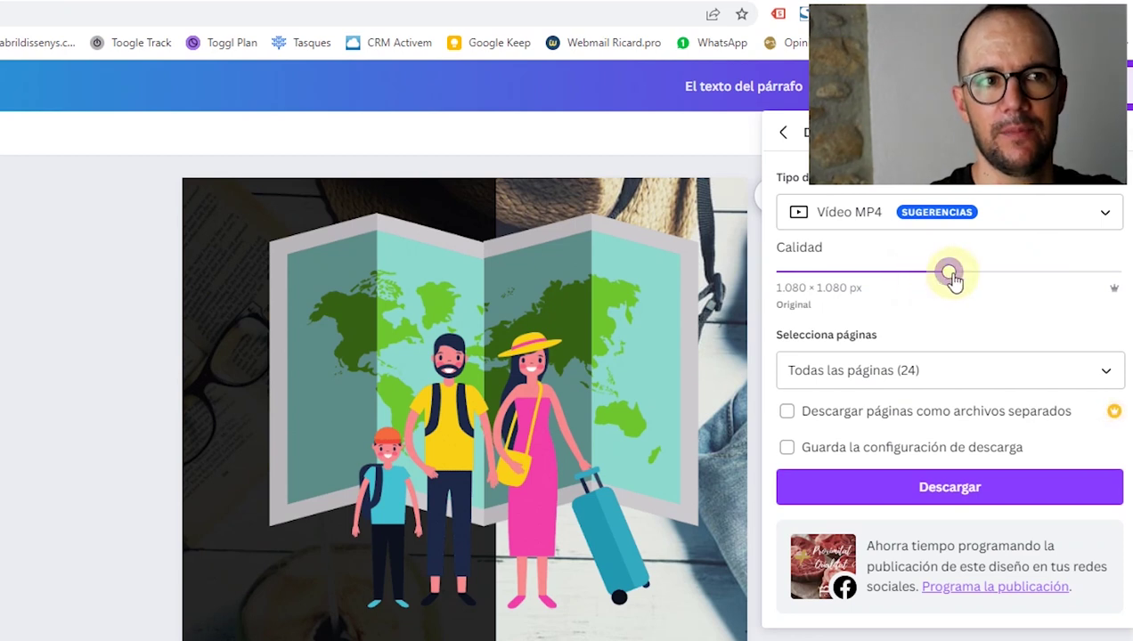
drag(978, 283, 1007, 285)
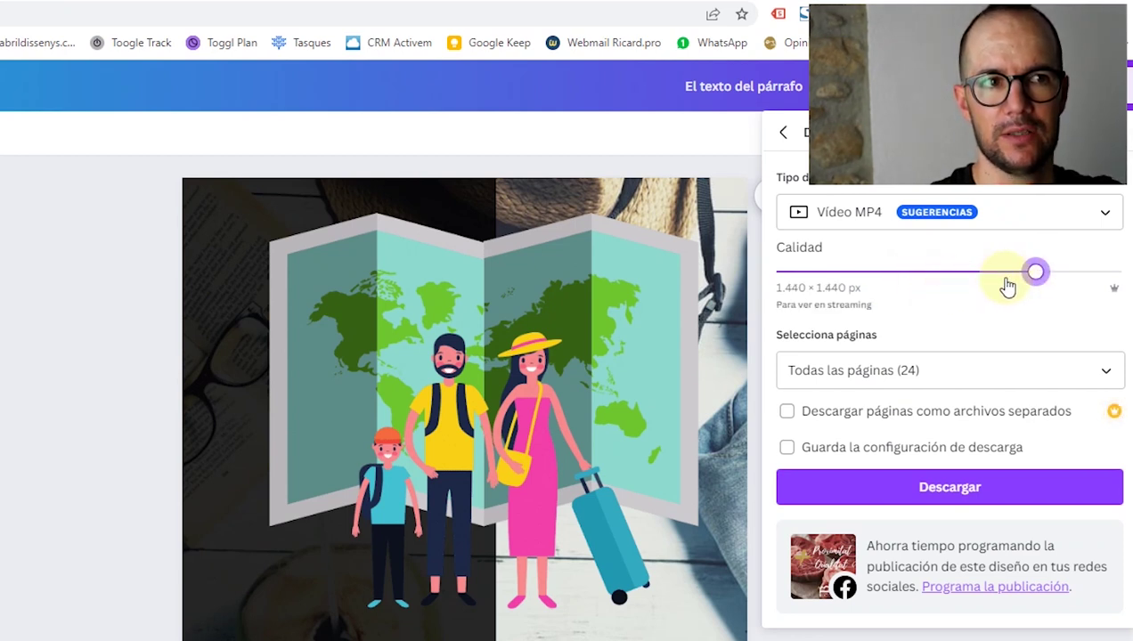
drag(1007, 285, 1107, 285)
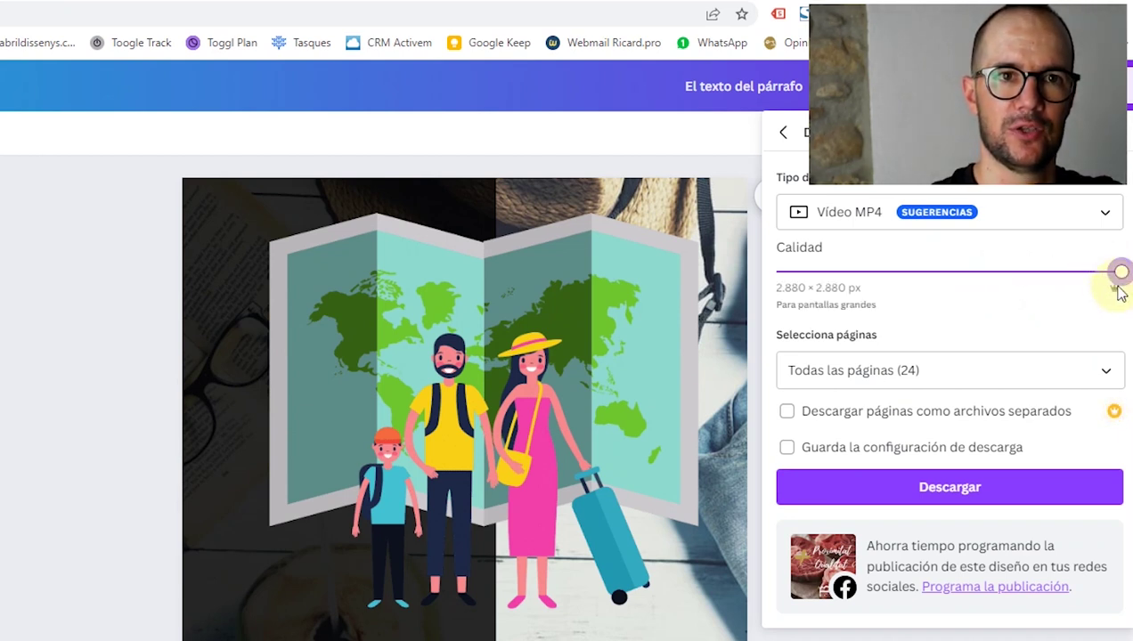
drag(1120, 274, 887, 282)
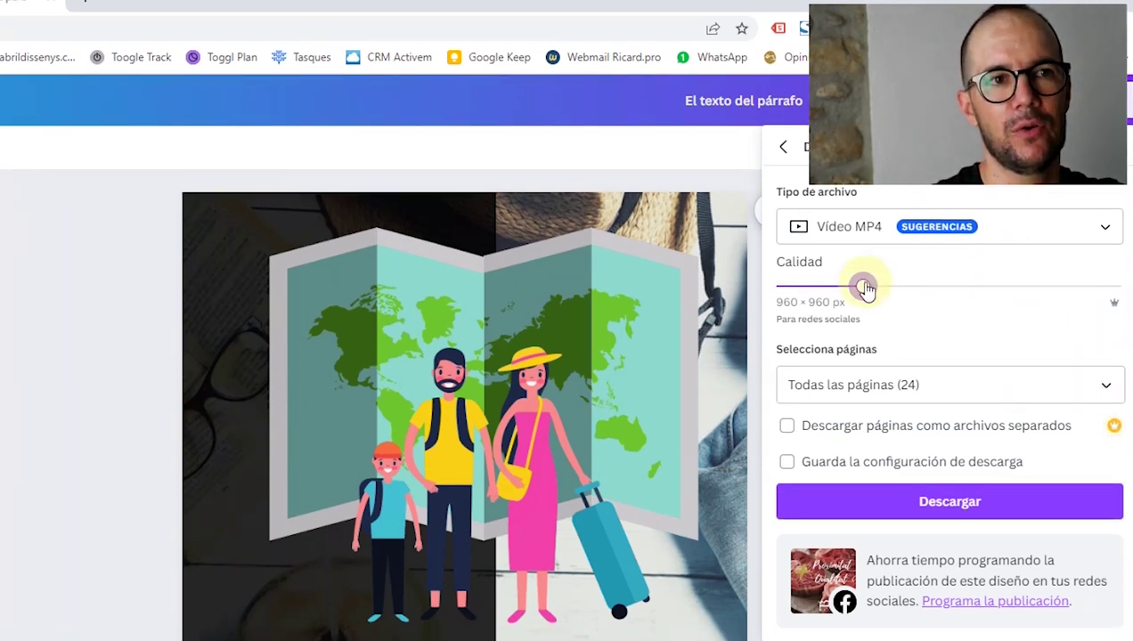
drag(891, 290, 929, 291)
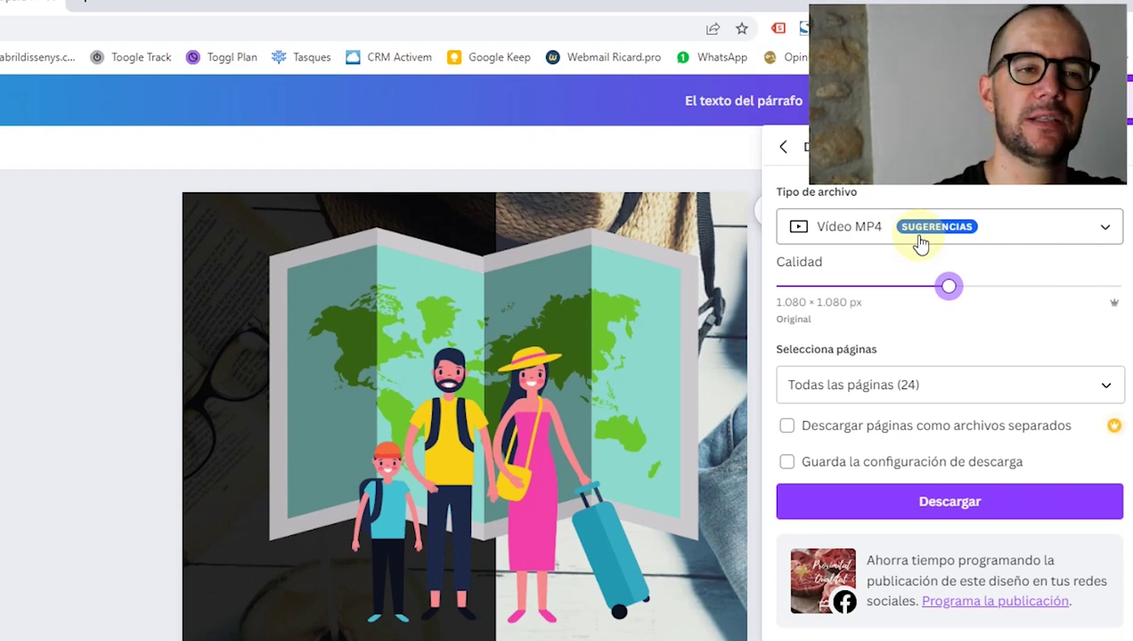
click(920, 240)
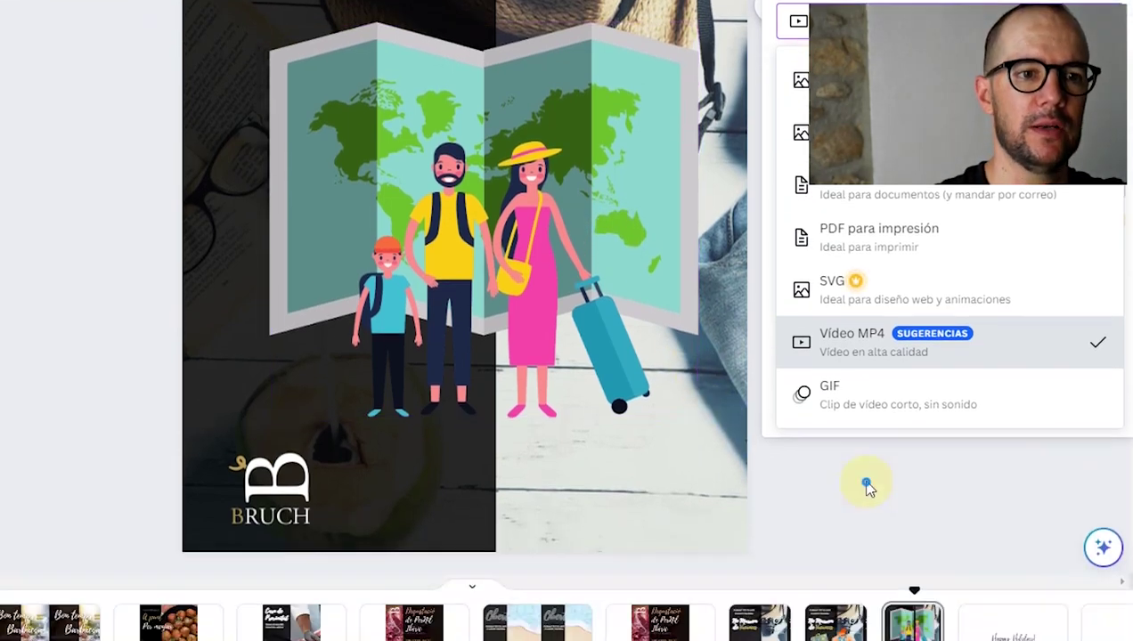
click(871, 607)
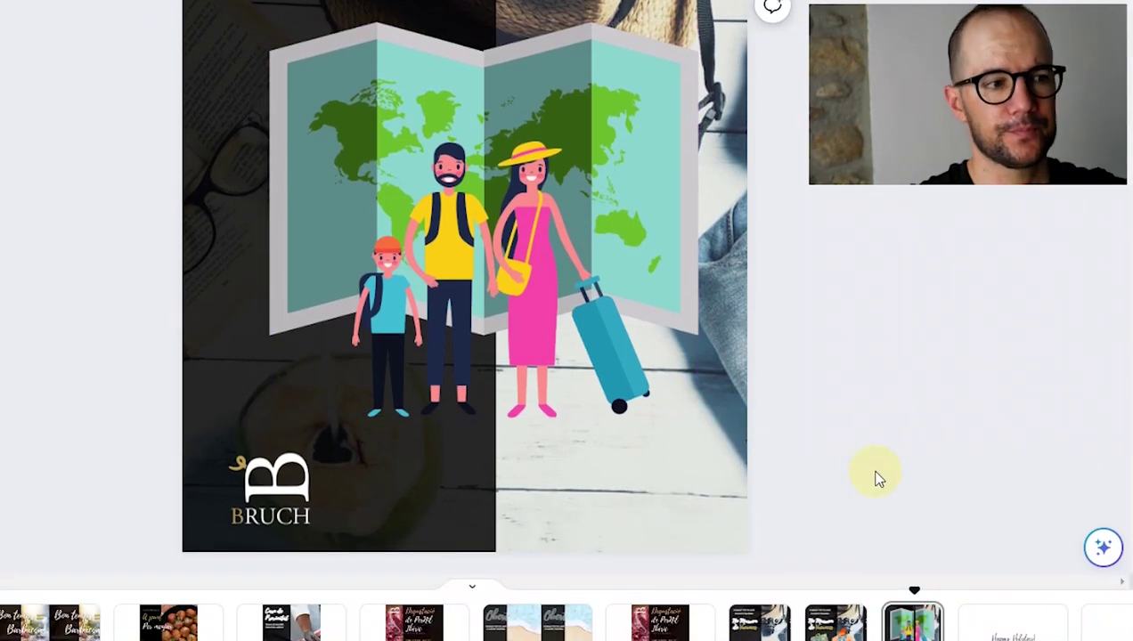
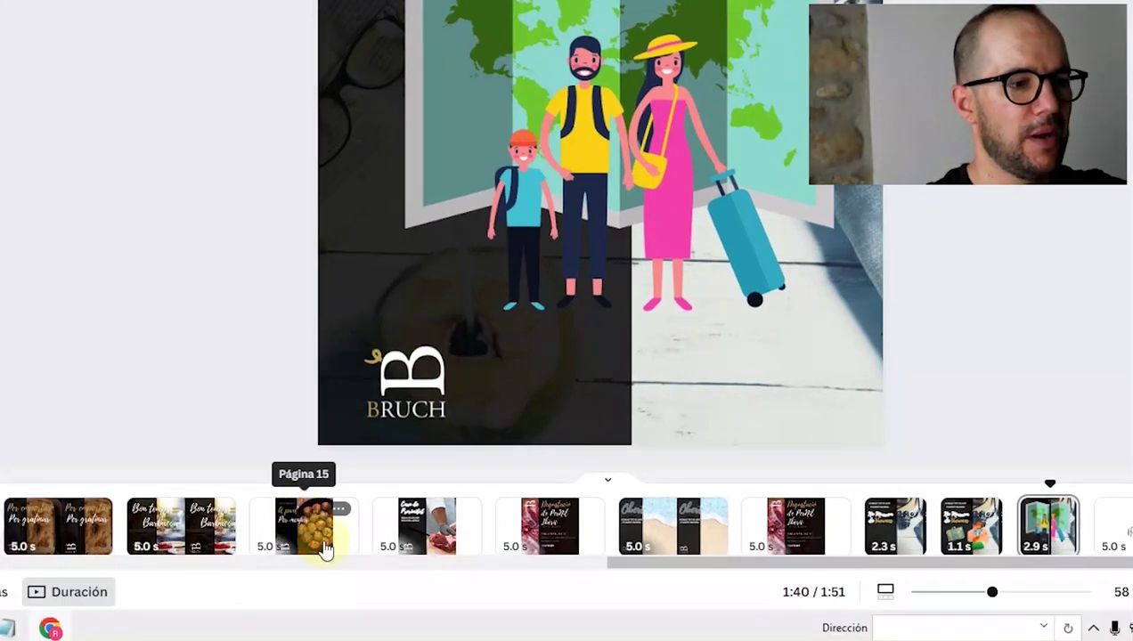
Step: Browse the project folders inside the editor and open a client folder to view its designs
scroll(822, 561, right, 2)
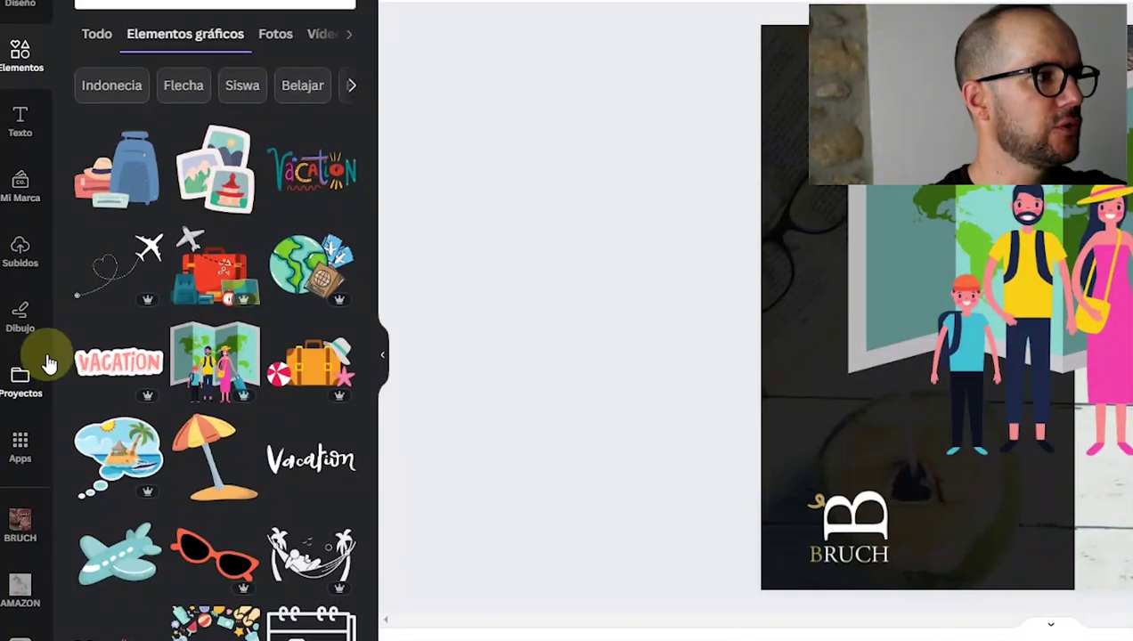
click(26, 381)
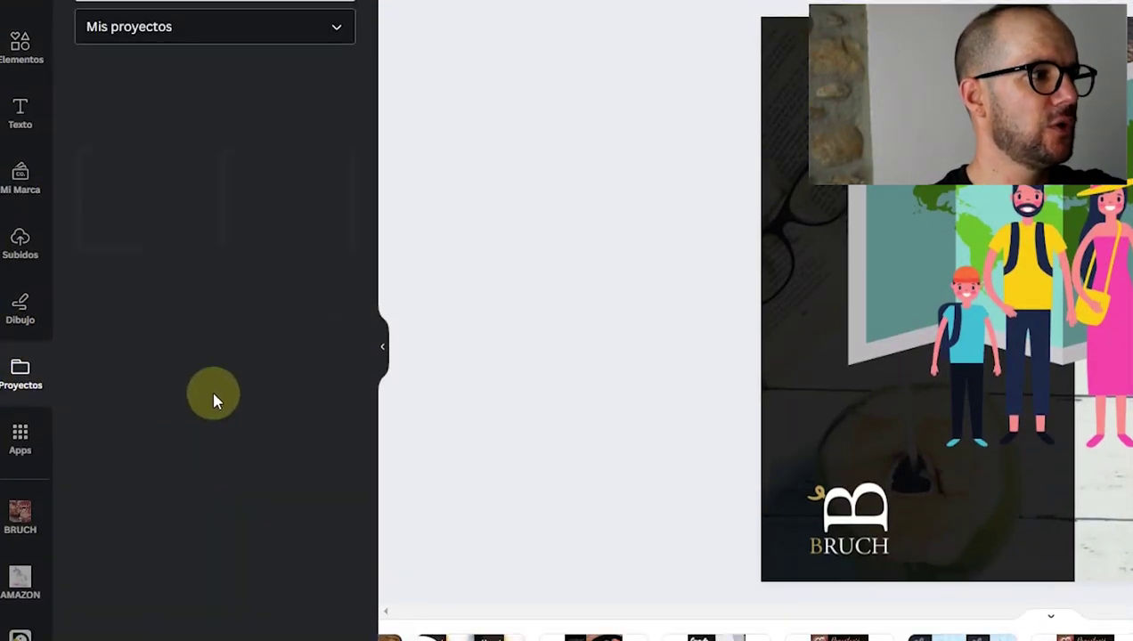
scroll(336, 480, down, 3)
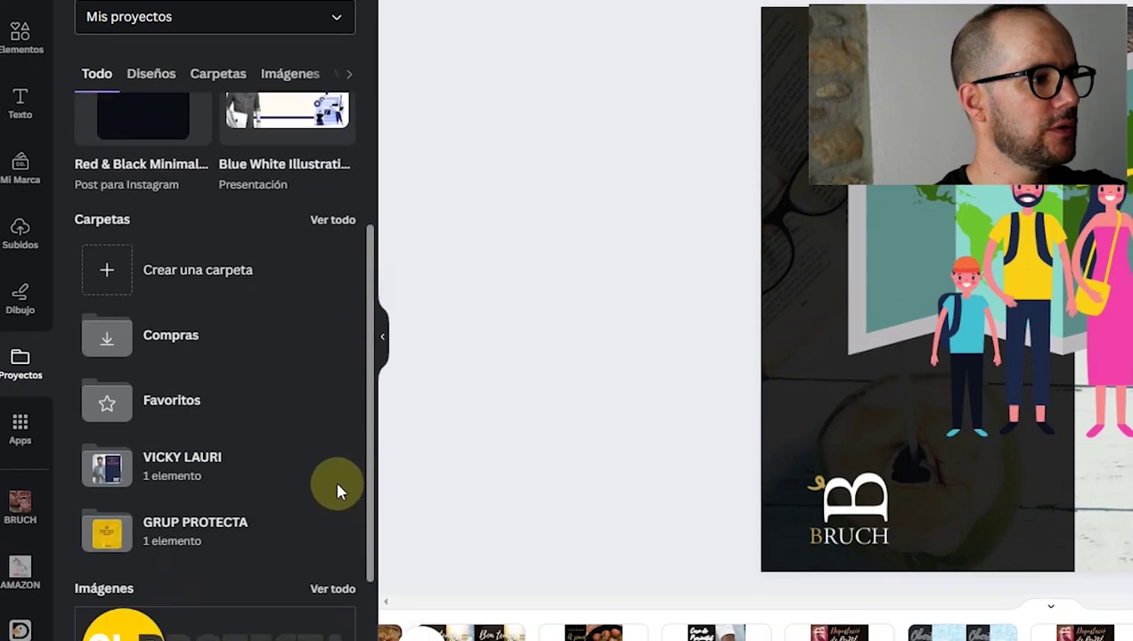
scroll(338, 489, down, 3)
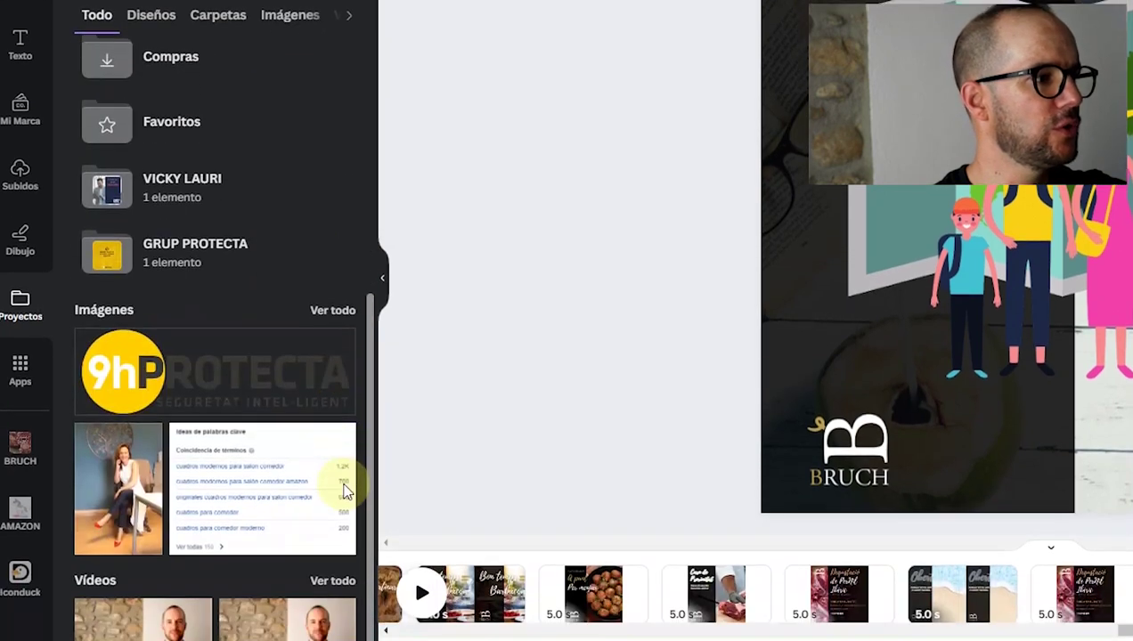
click(279, 188)
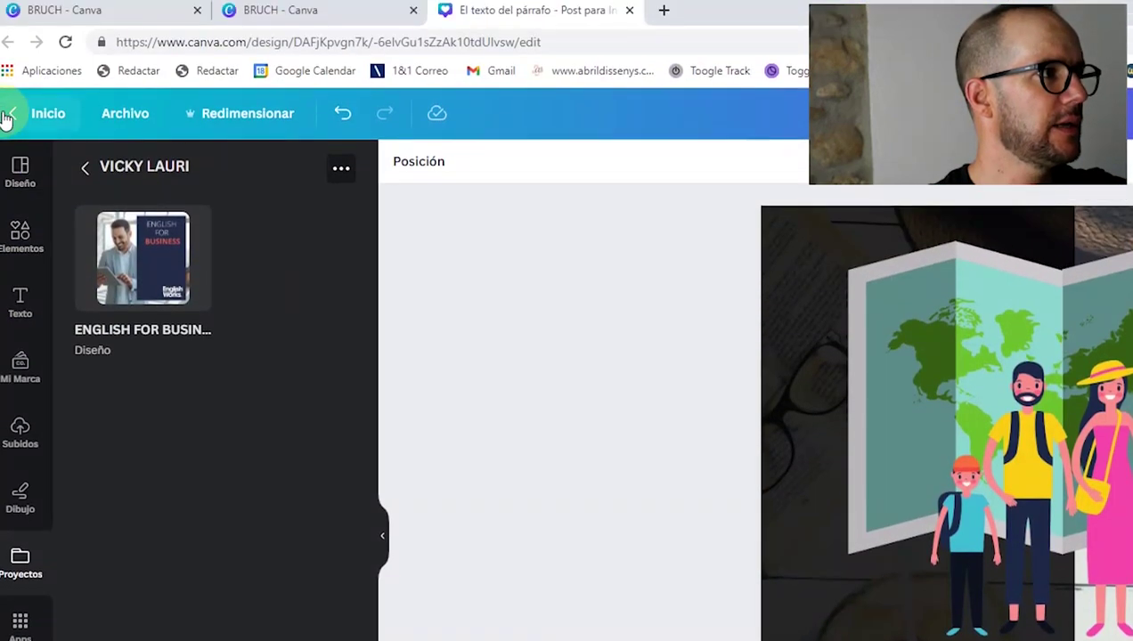
Step: Leave the design for the Canva home page and open the Projects overview
click(7, 114)
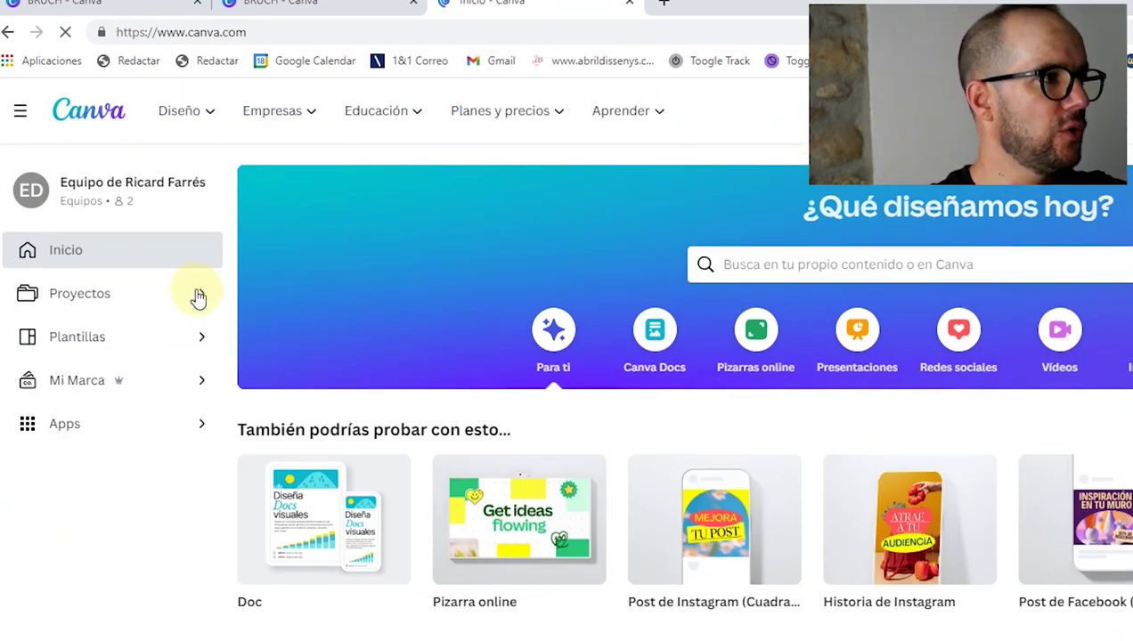
click(203, 293)
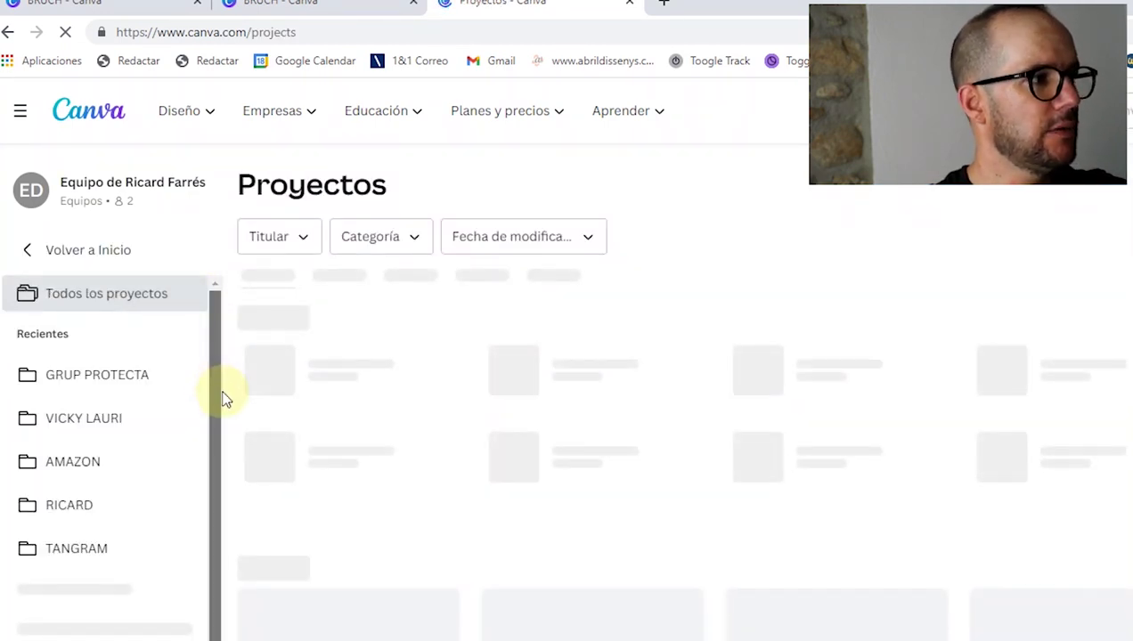
Step: Open the "cursos subvencionats" design from the PAUTA project folder
scroll(222, 399, down, 1)
scroll(169, 492, down, 3)
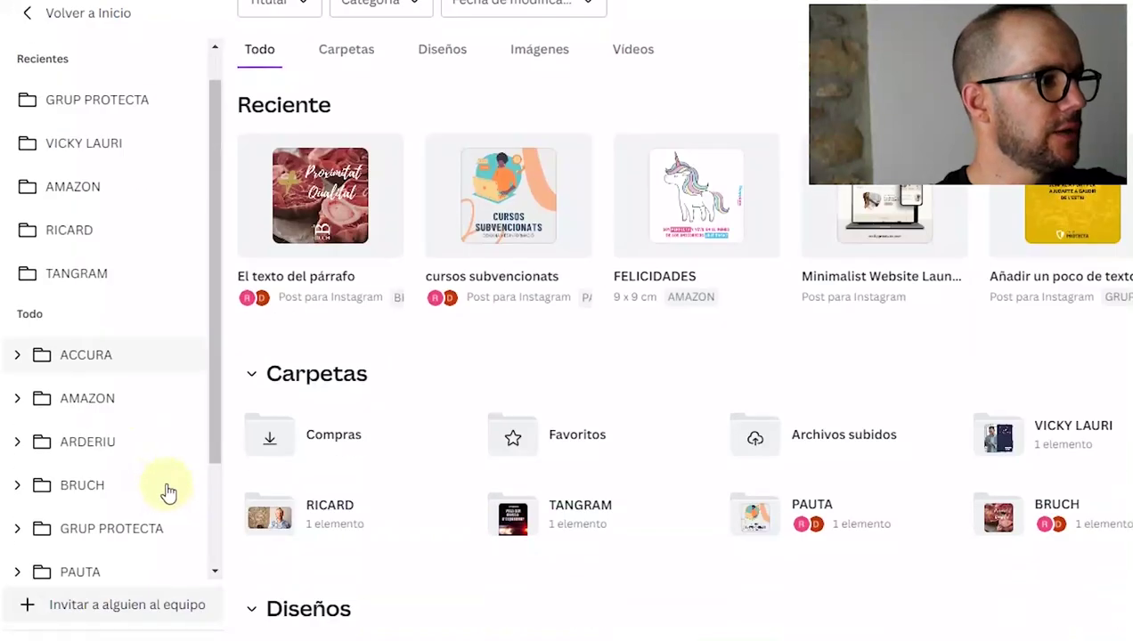
scroll(49, 552, up, 1)
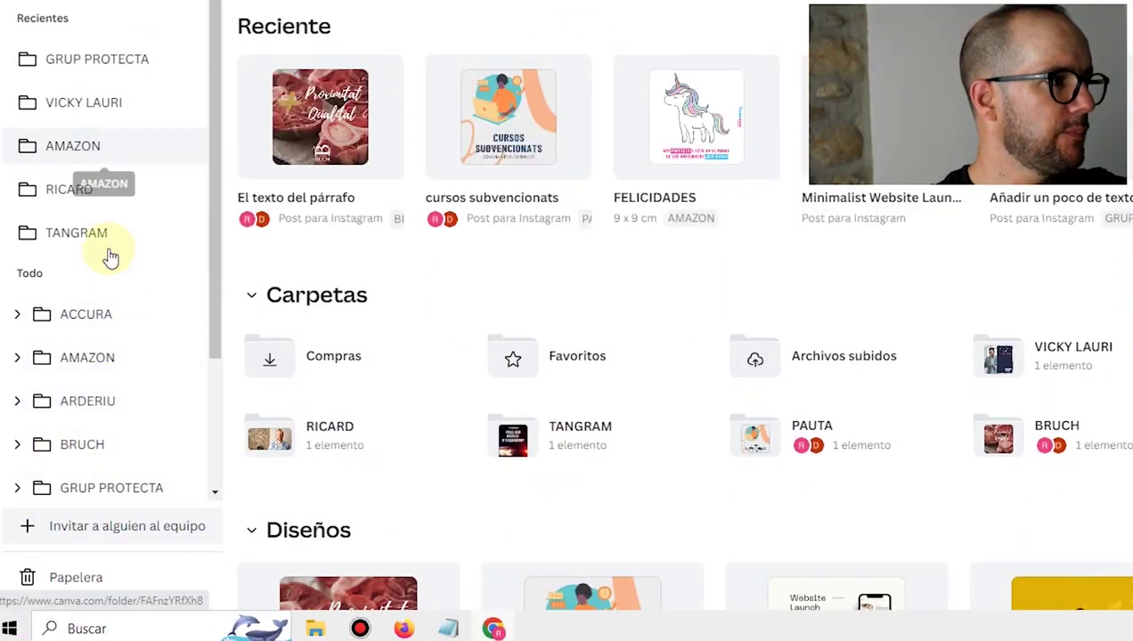
scroll(167, 383, down, 2)
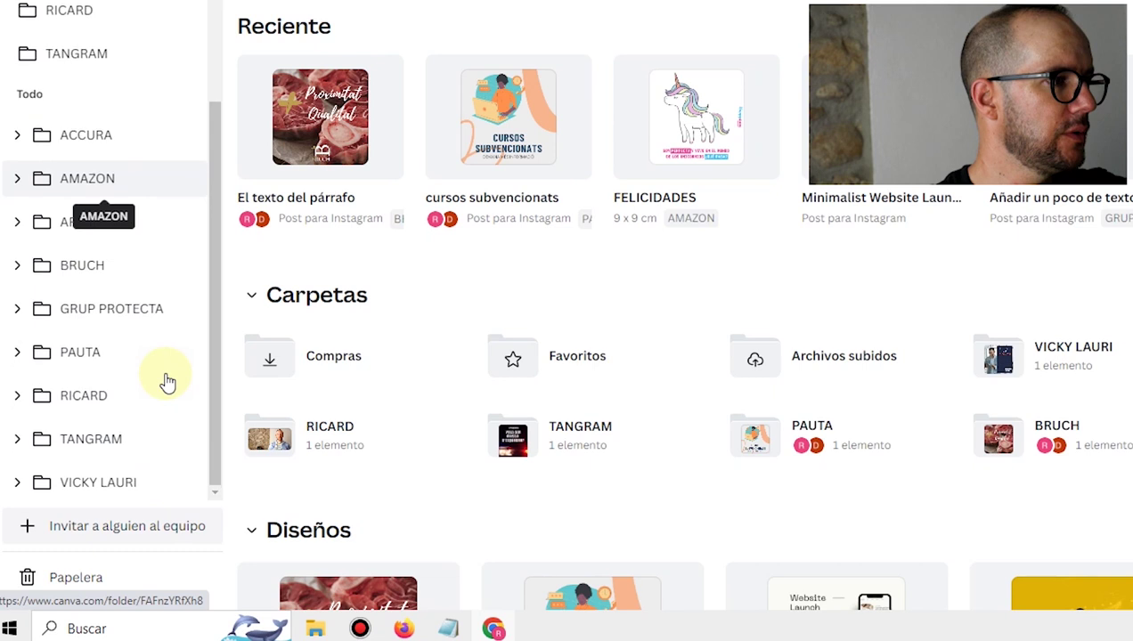
click(102, 354)
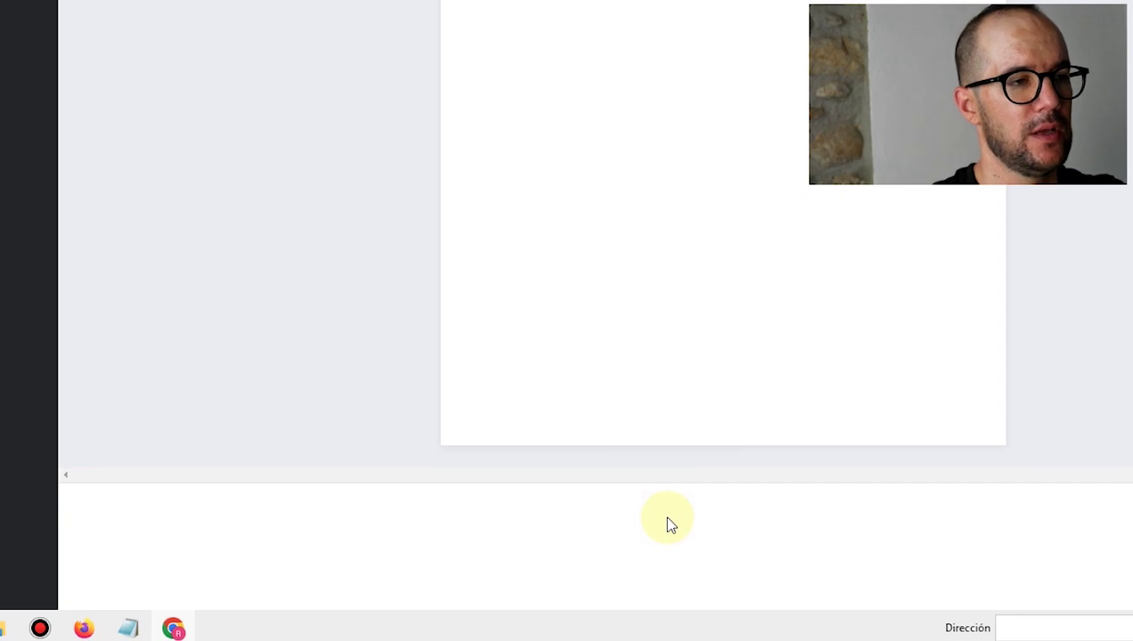
Step: Duplicate page 28, the course post with the long-haired woman, in the page strip
scroll(669, 566, right, 2)
scroll(857, 604, right, 5)
scroll(1091, 577, right, 4)
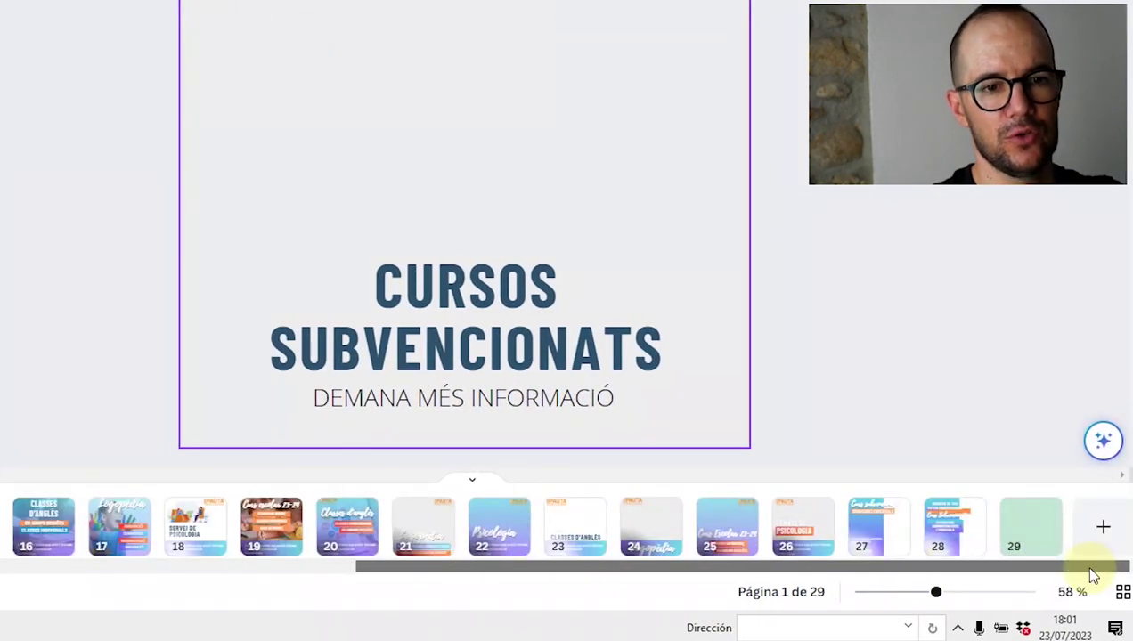
click(967, 514)
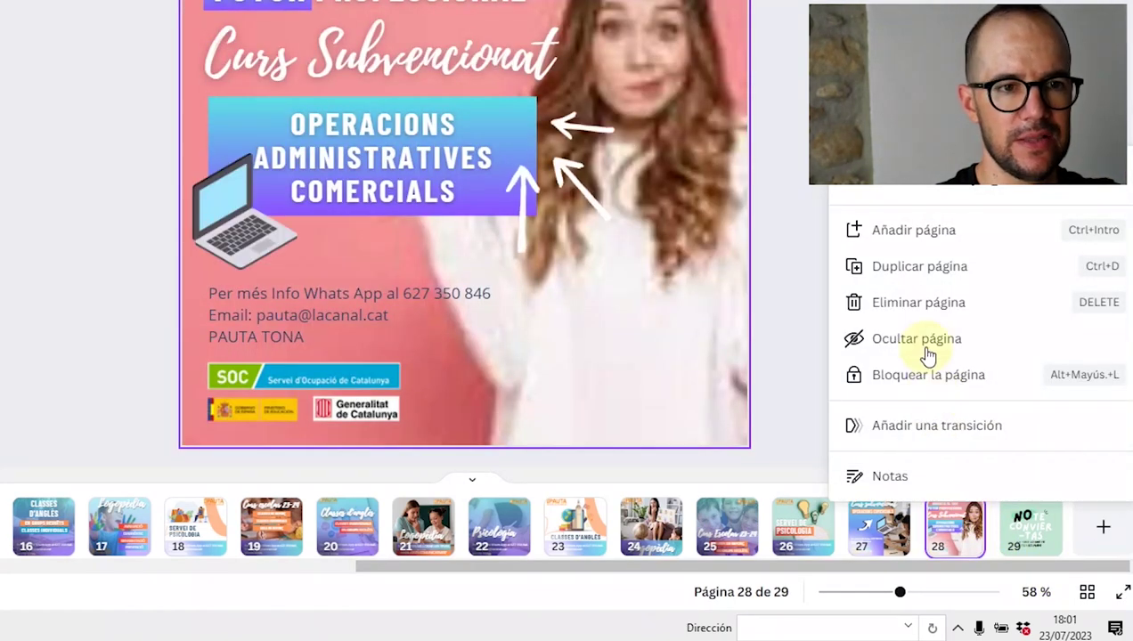
click(915, 267)
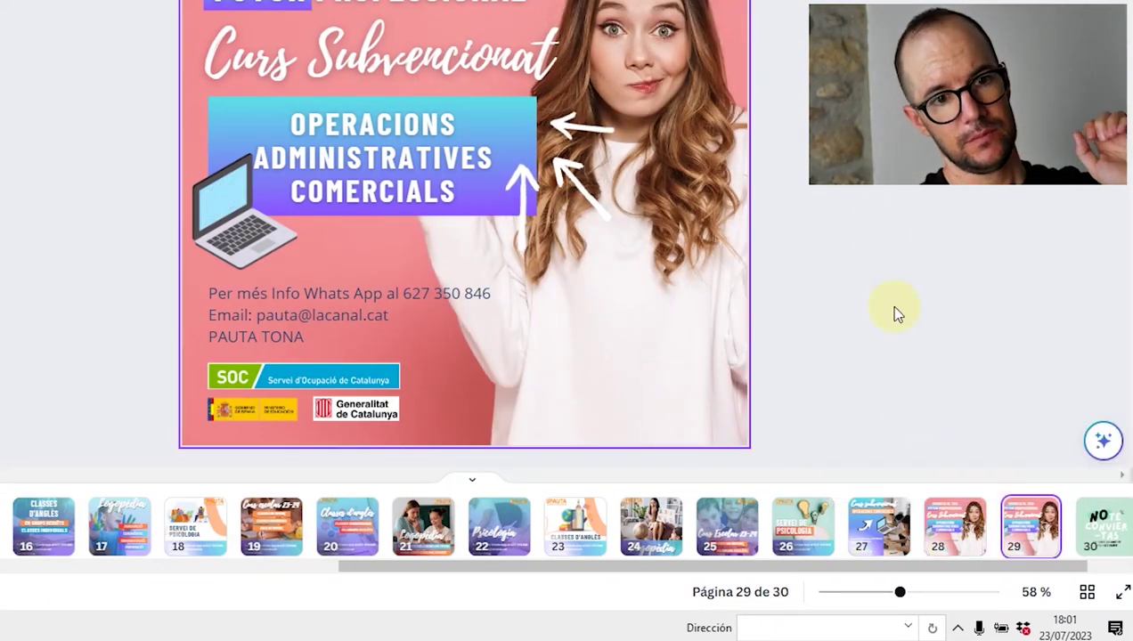
Step: Inspect the arrow graphics and the laptop illustration on the duplicated page 29
click(559, 216)
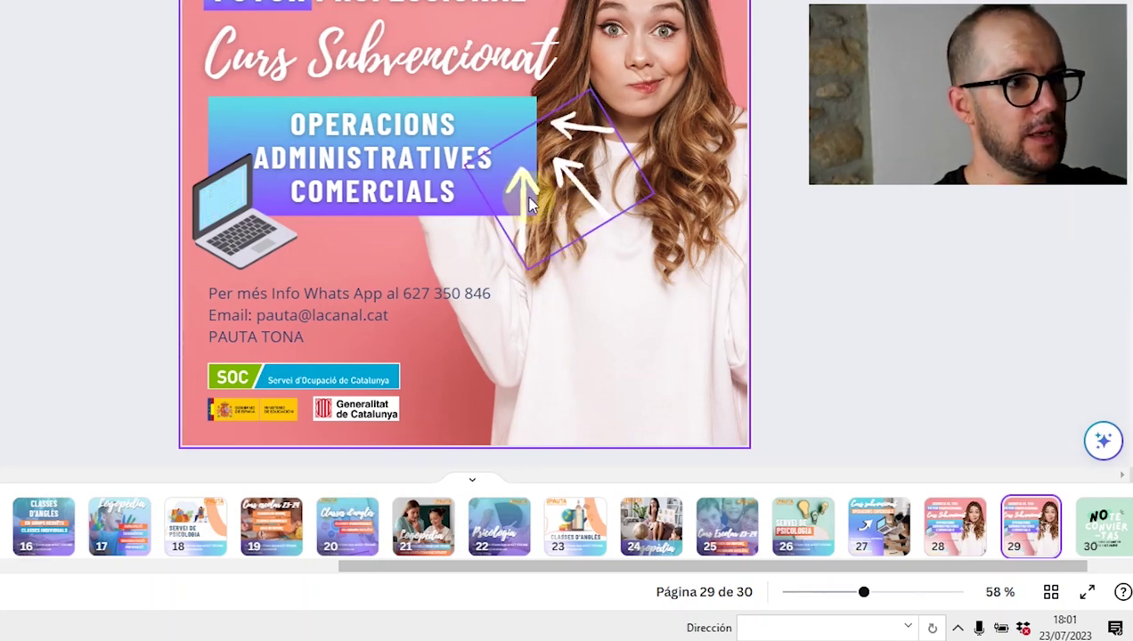
key(Escape)
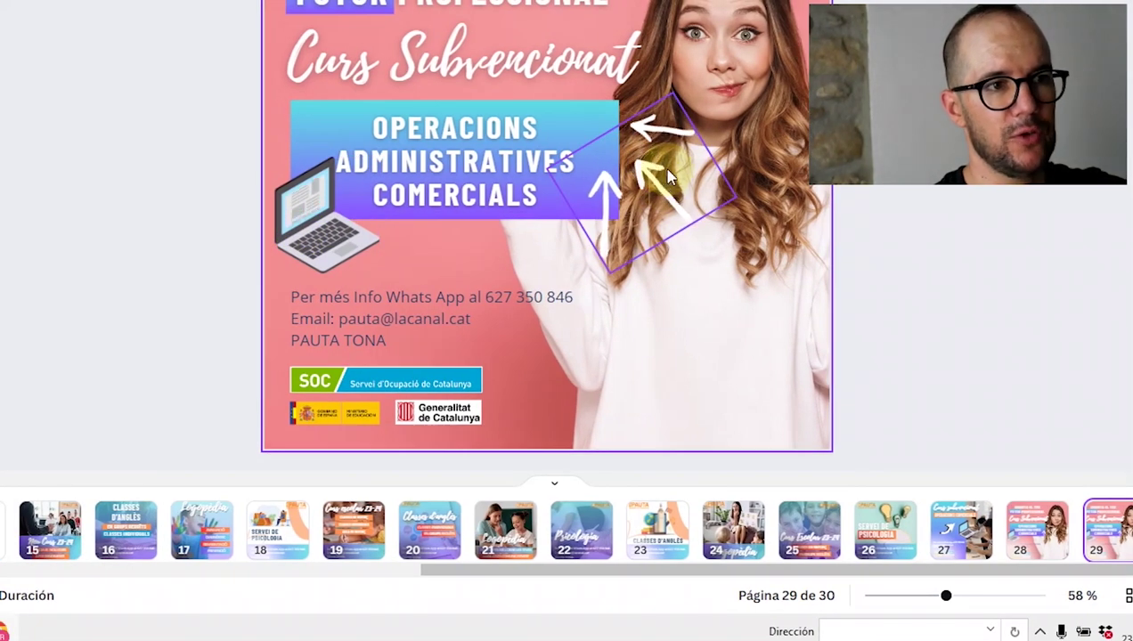
click(648, 177)
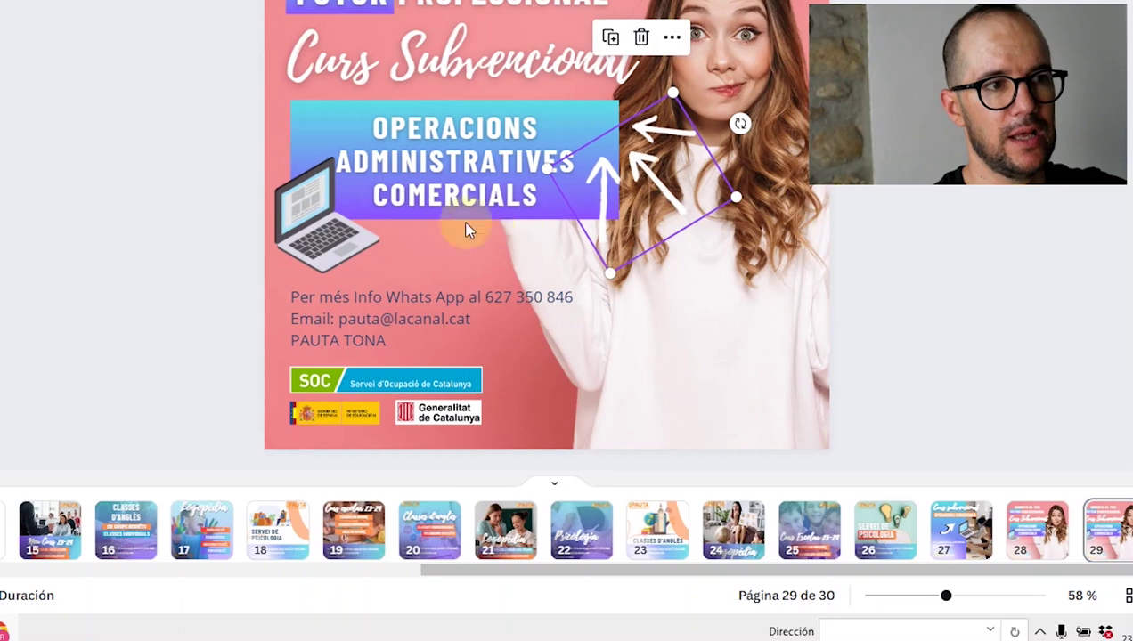
click(334, 248)
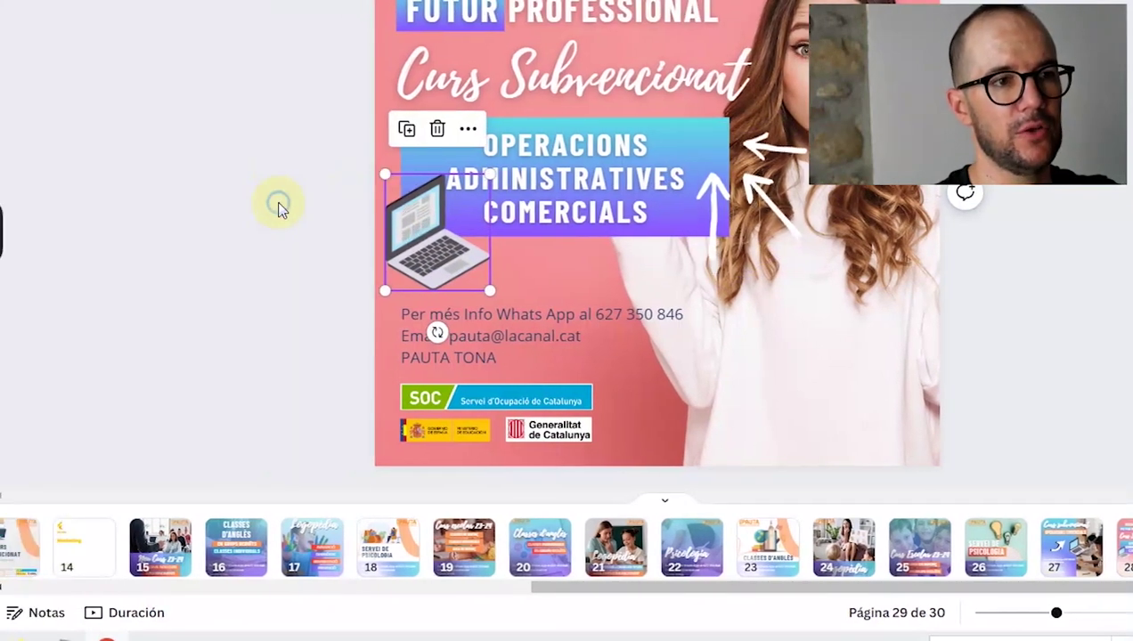
click(168, 190)
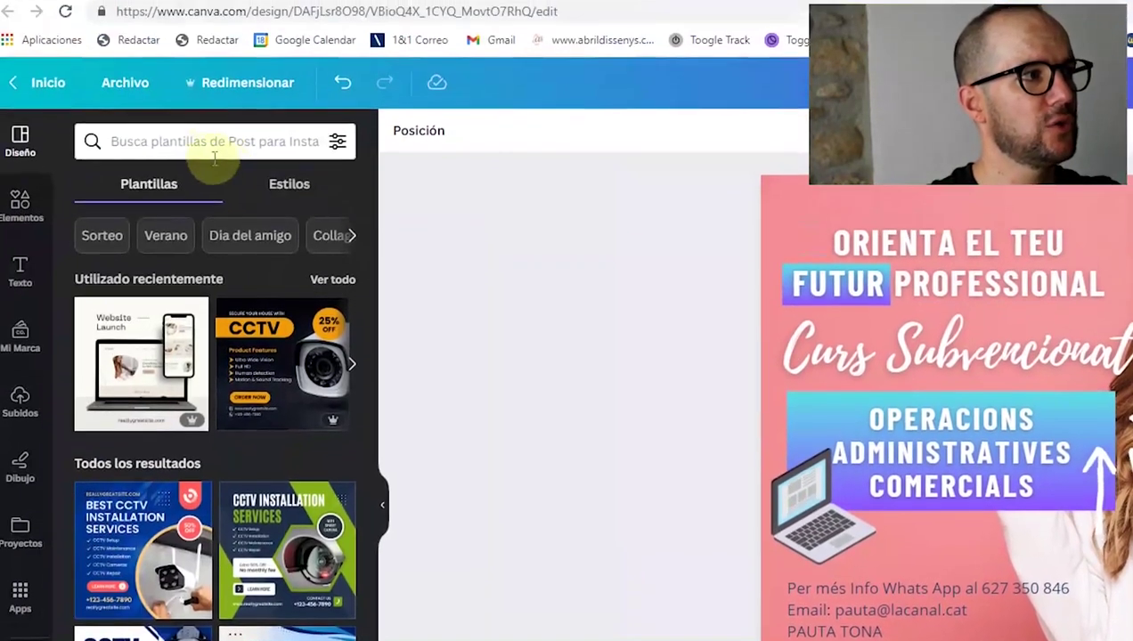
Step: Search the design templates for "fleschas"
click(205, 158)
text(fleschas)
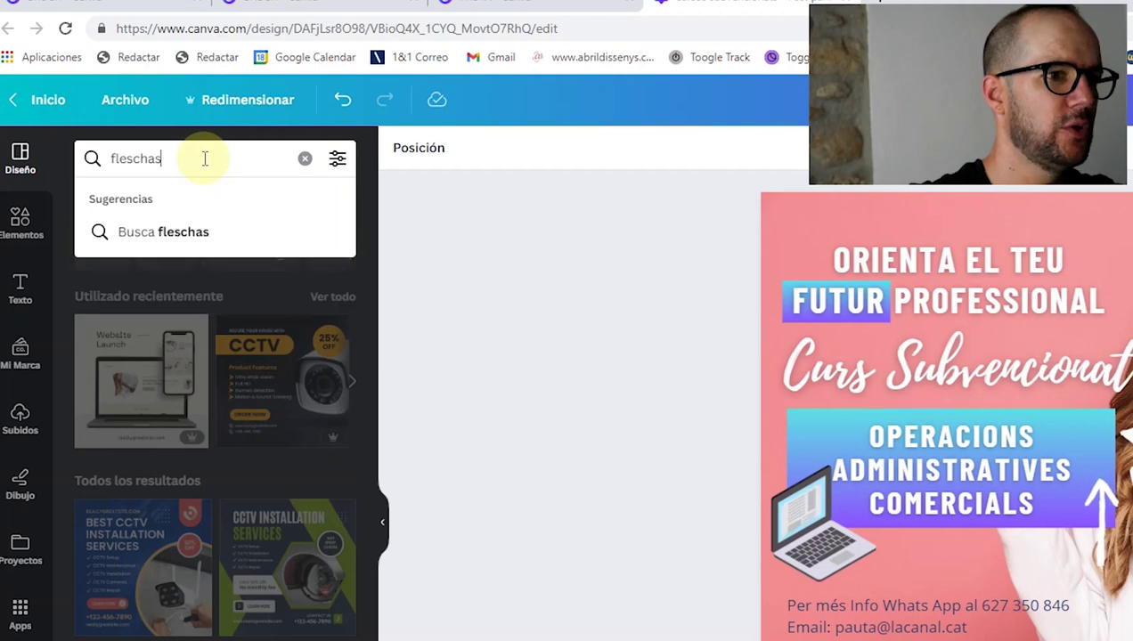
key(Return)
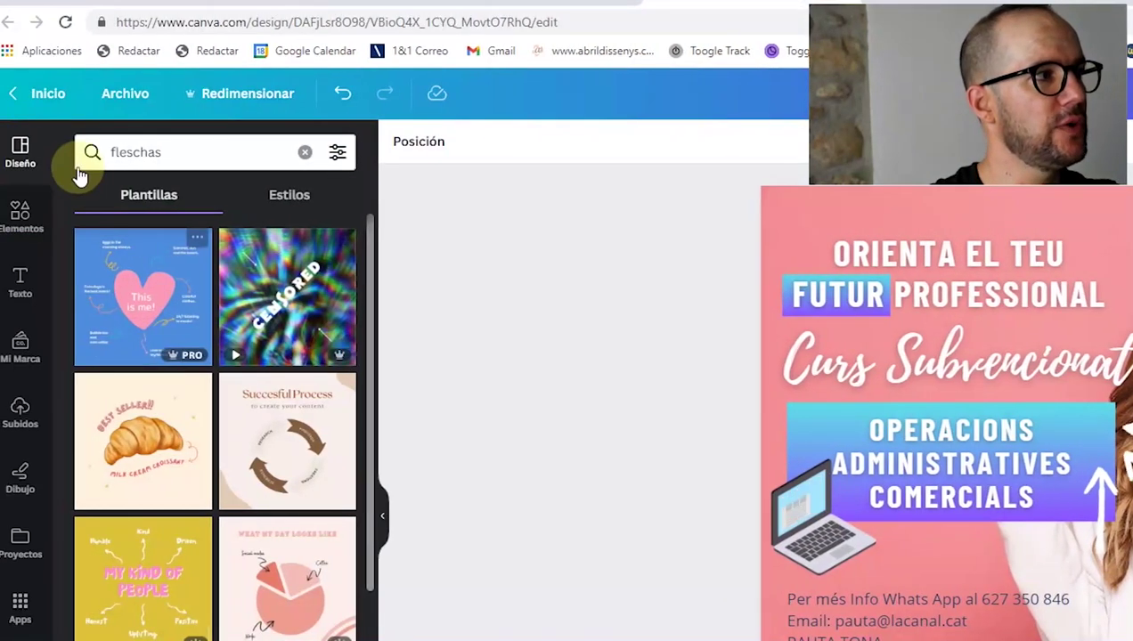
Step: Search the elements library for "flechas" and show all matching graphics
click(27, 245)
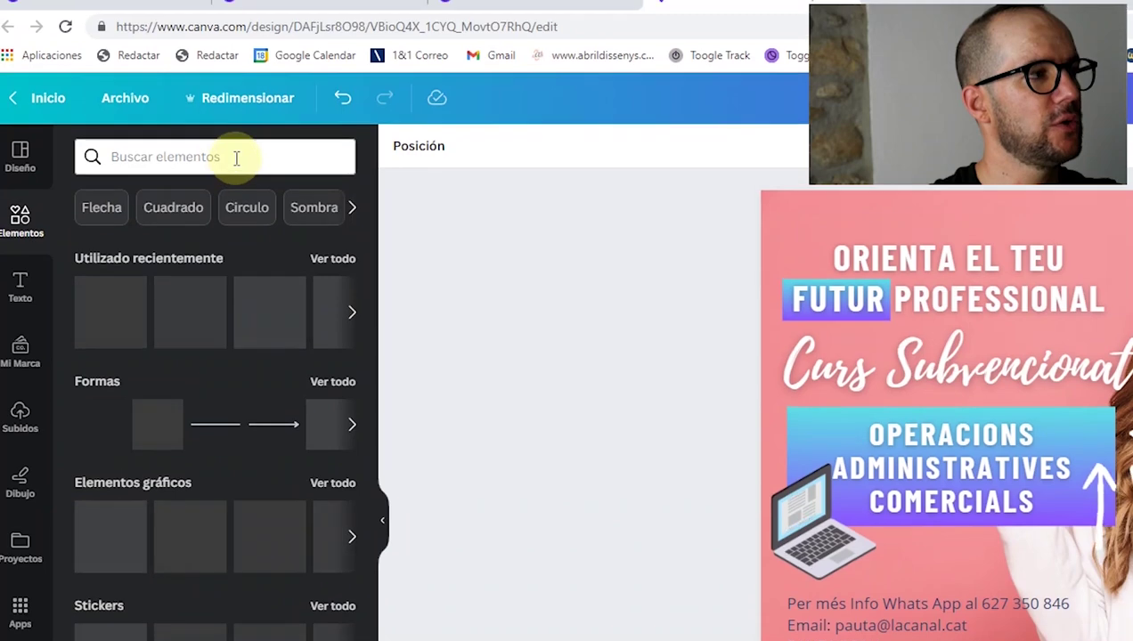
click(236, 158)
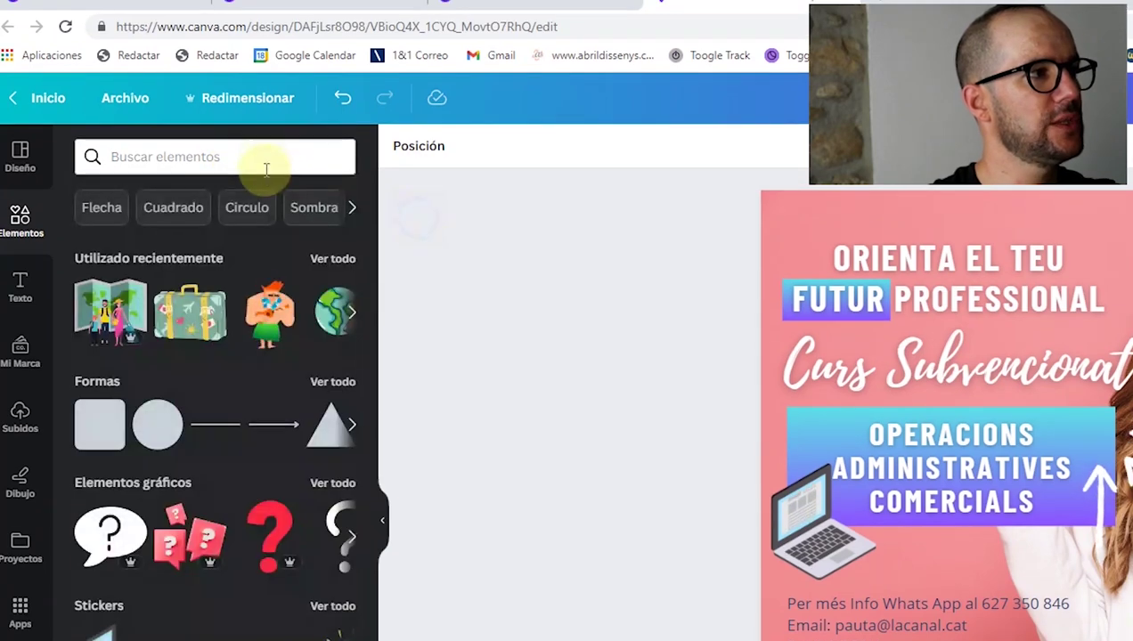
click(260, 157)
text(f)
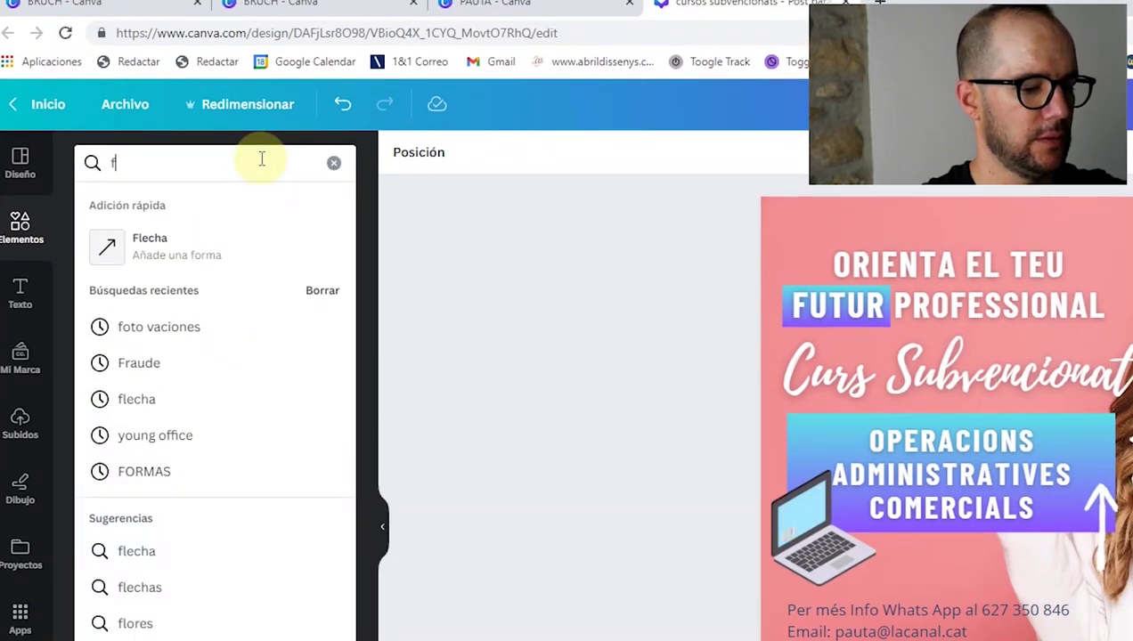
text(lechas)
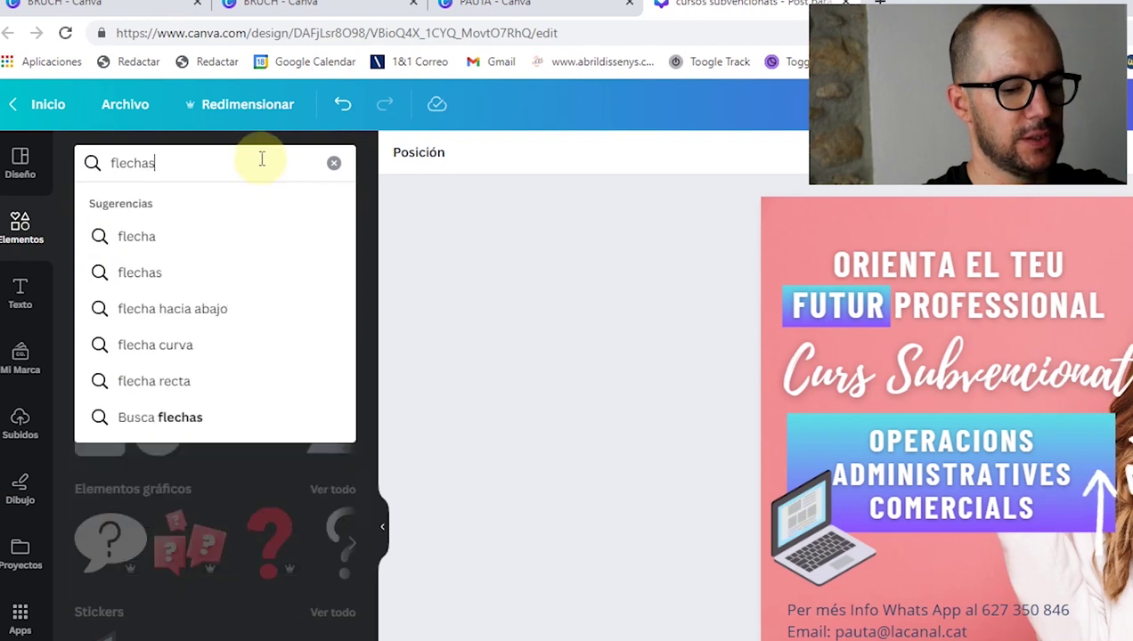
key(Return)
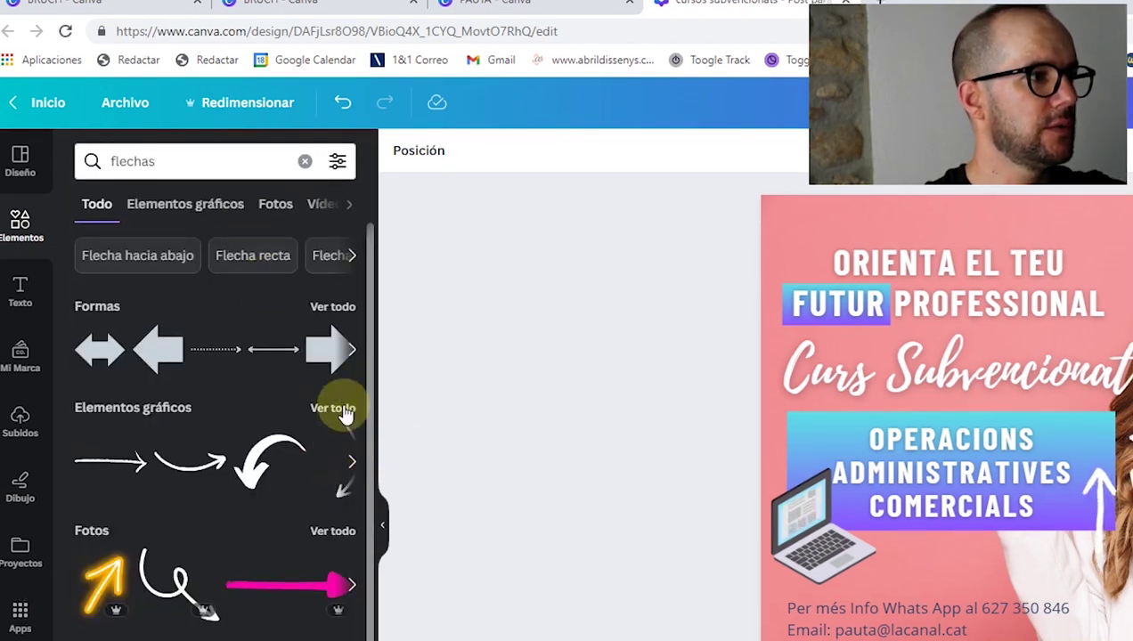
click(343, 409)
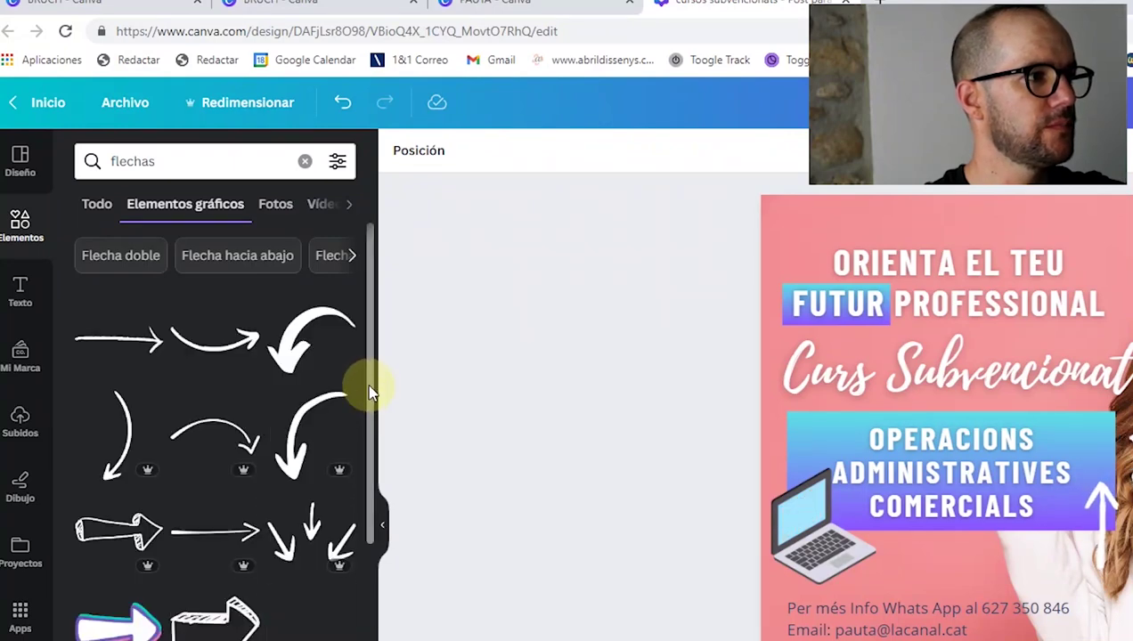
Step: Add the white looping arrow graphic to page 29 and place it over the logos and contact details
scroll(372, 392, down, 3)
scroll(372, 490, down, 3)
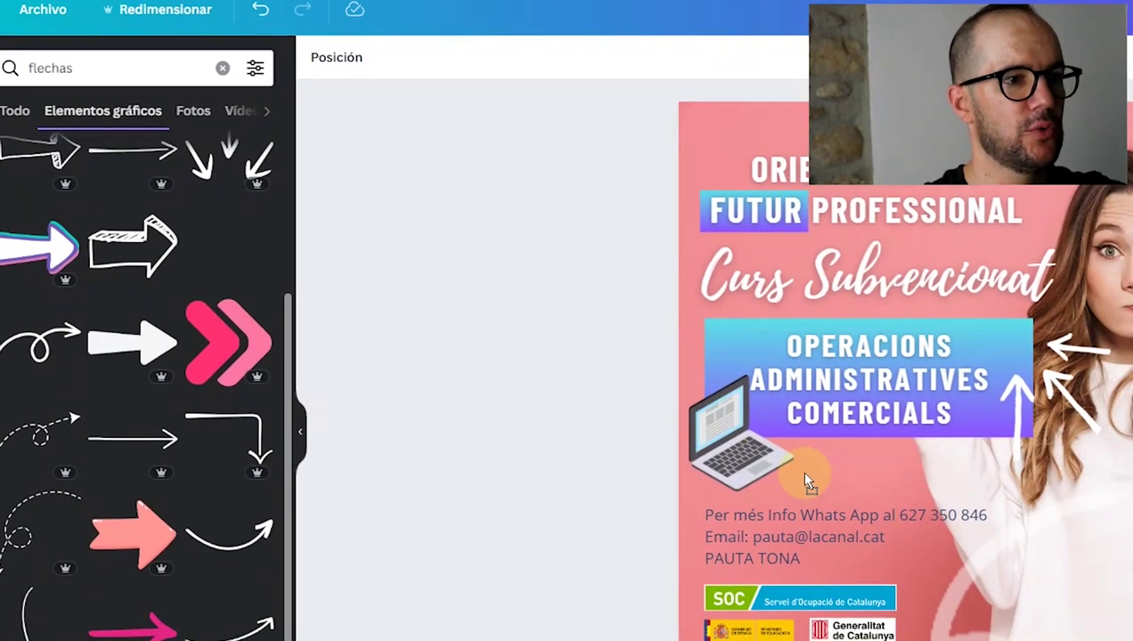
click(1018, 610)
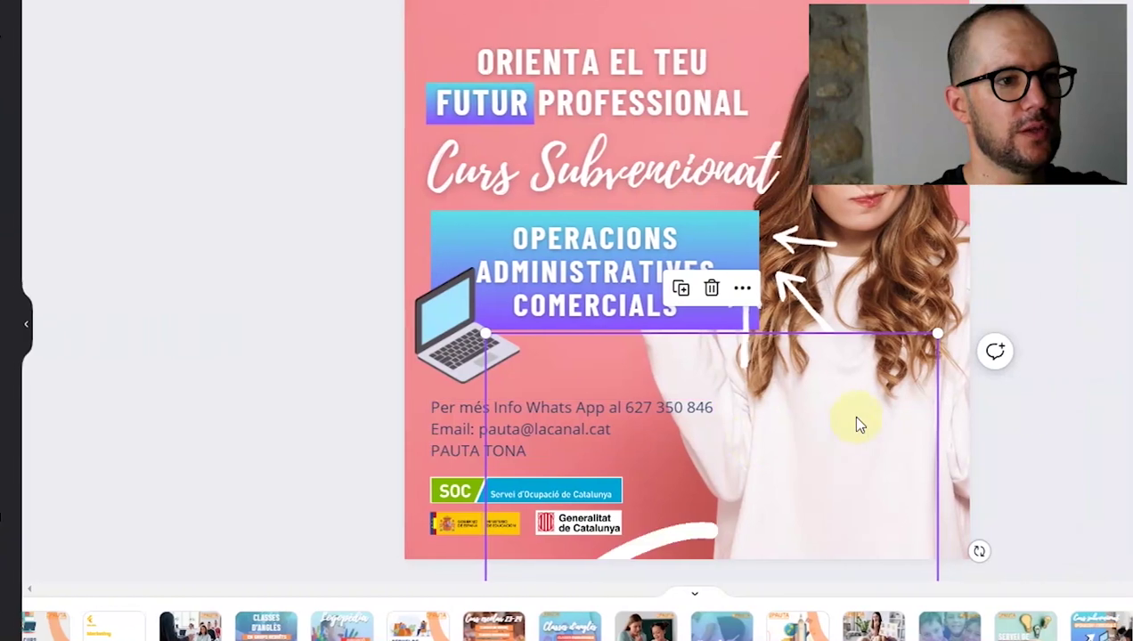
drag(865, 385, 641, 432)
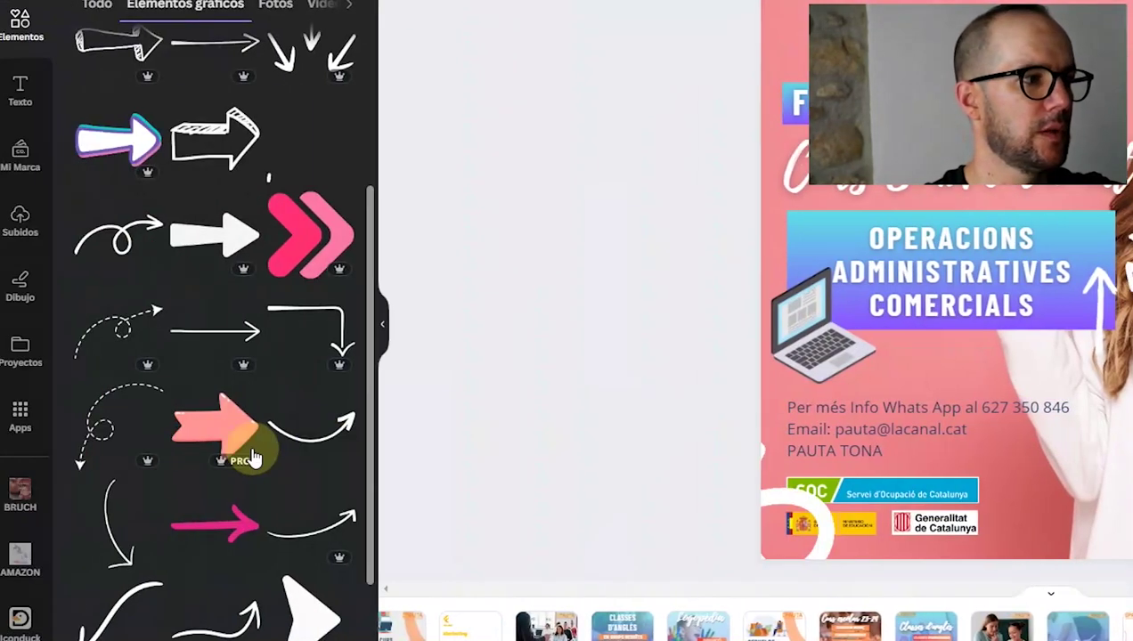
Step: Find the mouse-cursor arrow graphic among the results and place it over the woman's sweater on page 29
scroll(253, 450, down, 3)
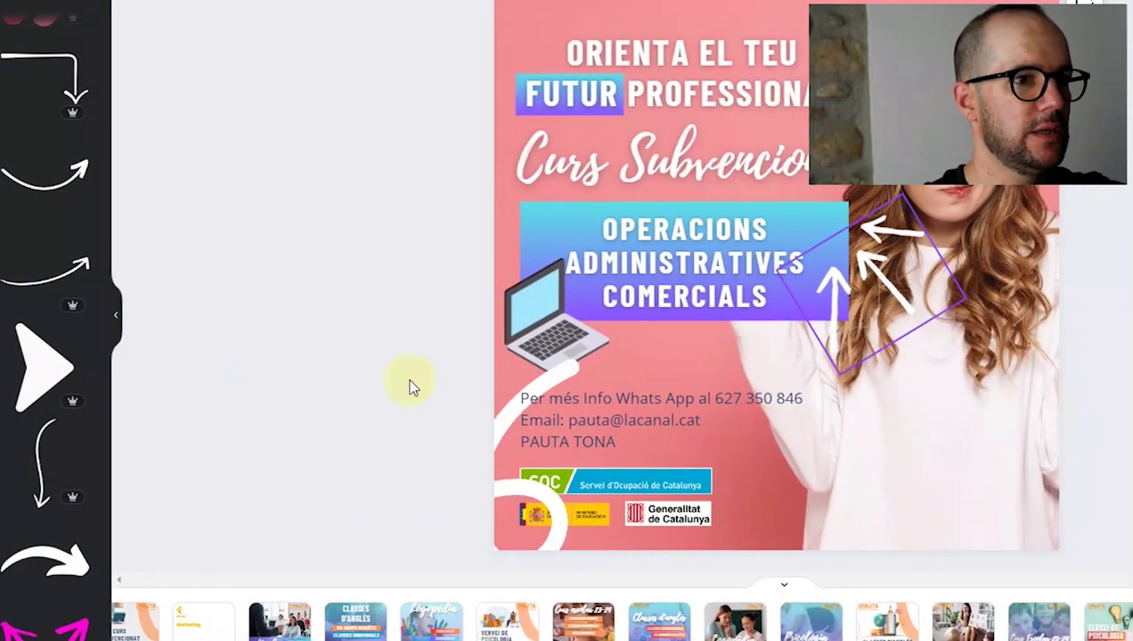
scroll(242, 366, down, 5)
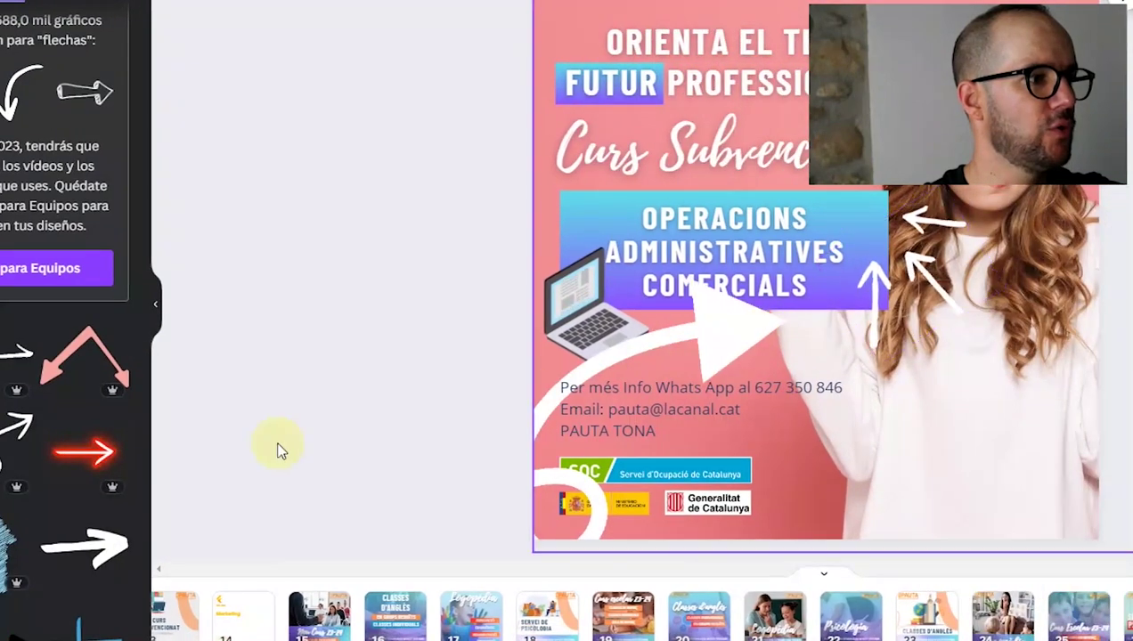
key(Delete)
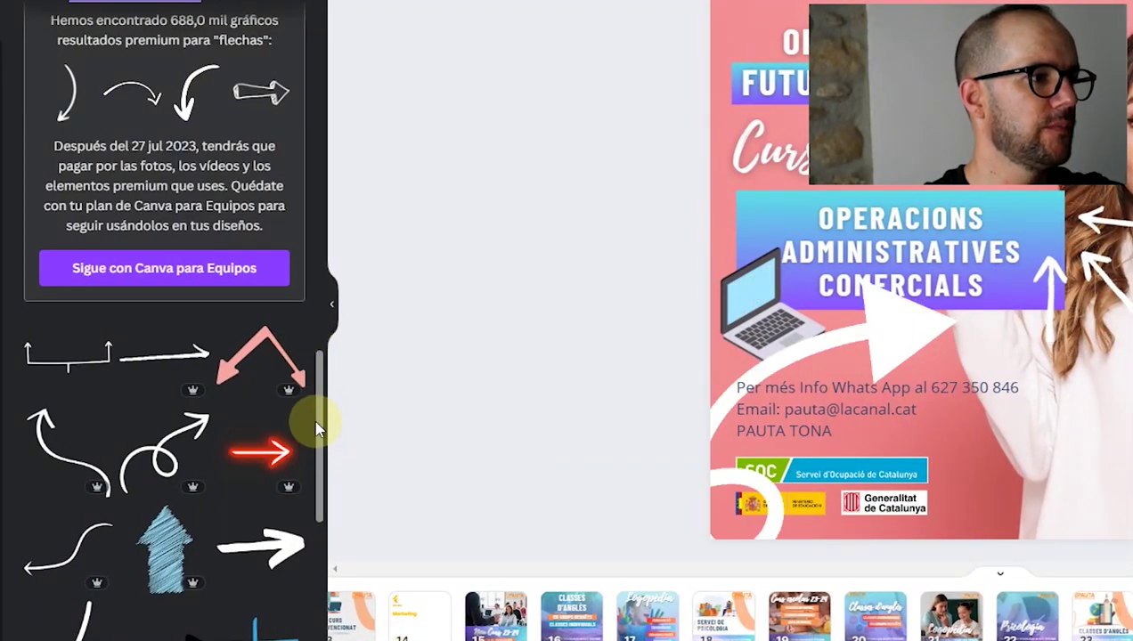
key(ctrl+z)
scroll(308, 481, down, 5)
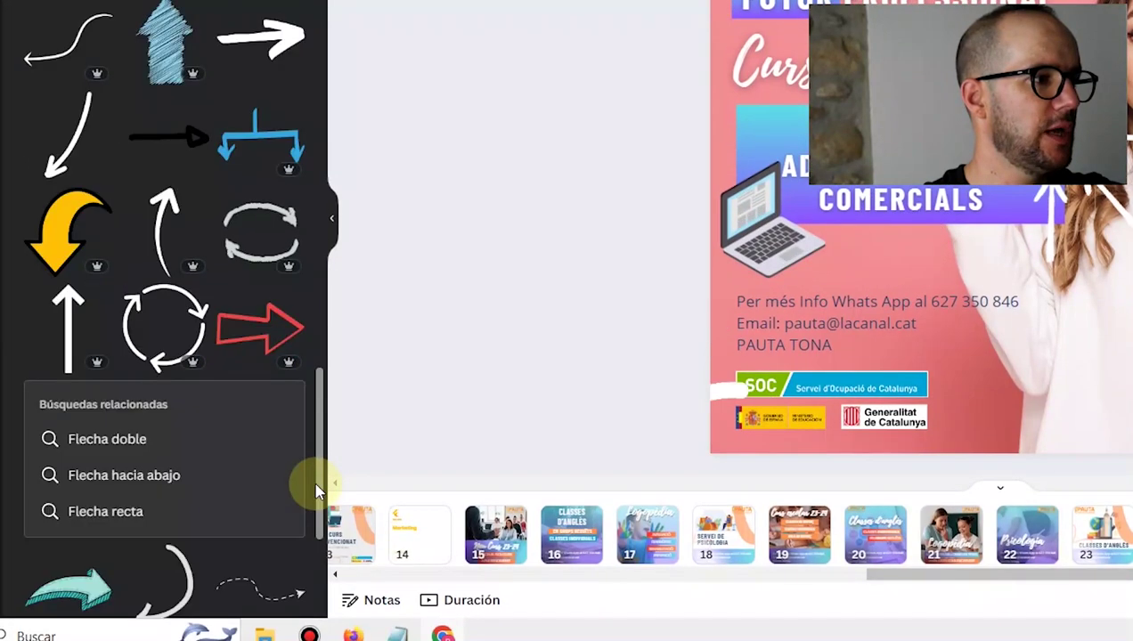
scroll(317, 517, down, 5)
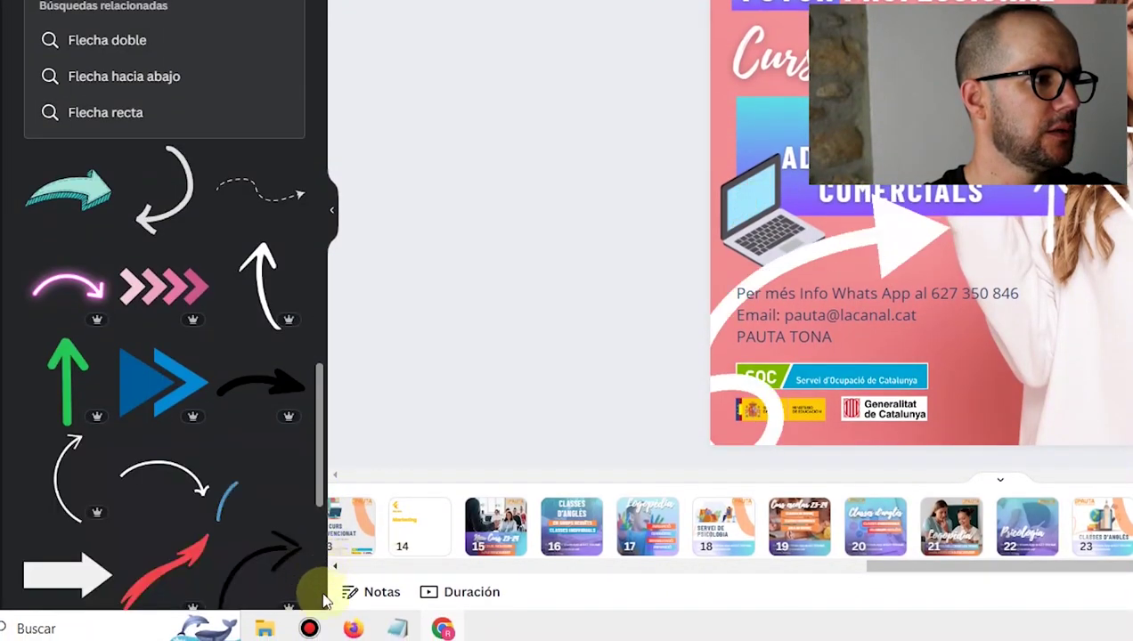
scroll(322, 570, down, 3)
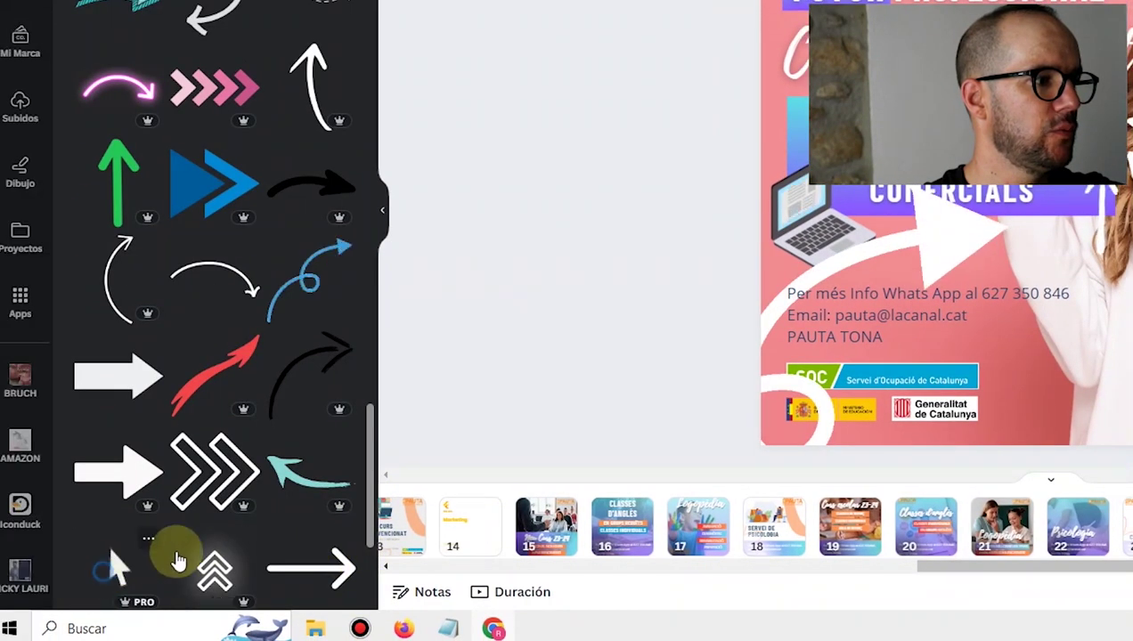
drag(178, 559, 855, 378)
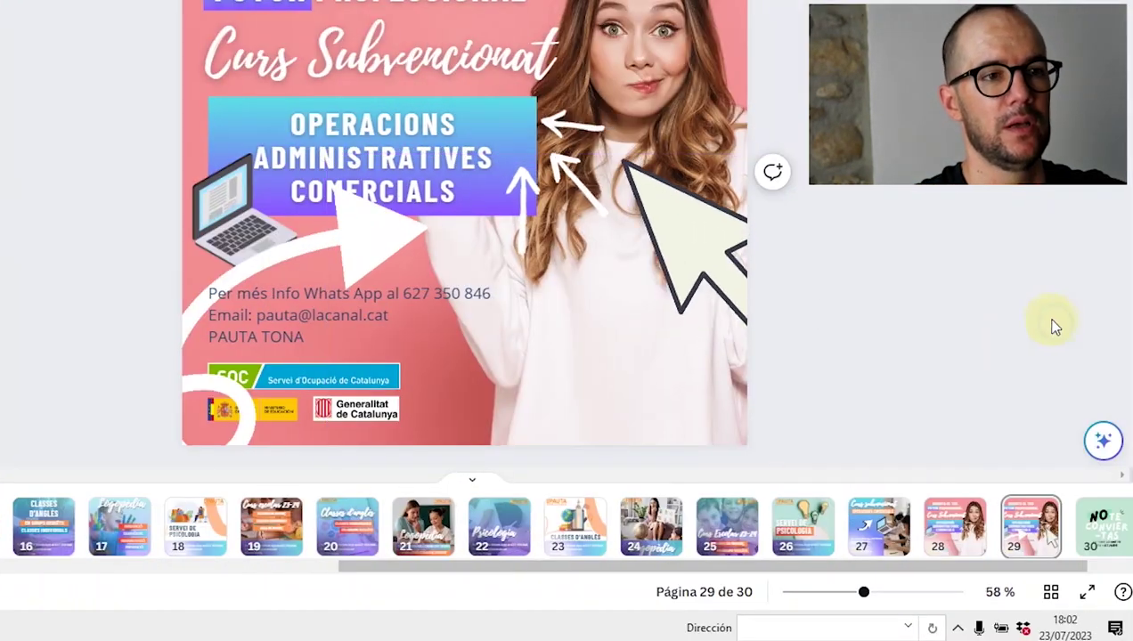
Step: Delete the arrows, the "OPERACIONS ADMINISTRATIVES COMERCIALS" text and its gradient box from page 29
click(1057, 327)
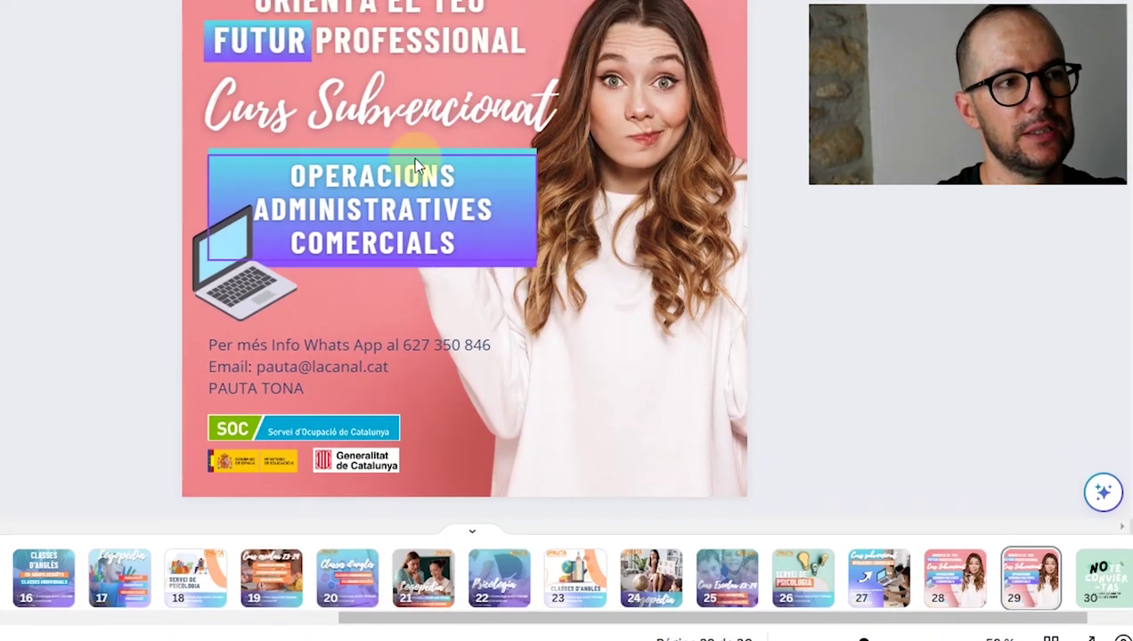
key(Delete)
click(362, 207)
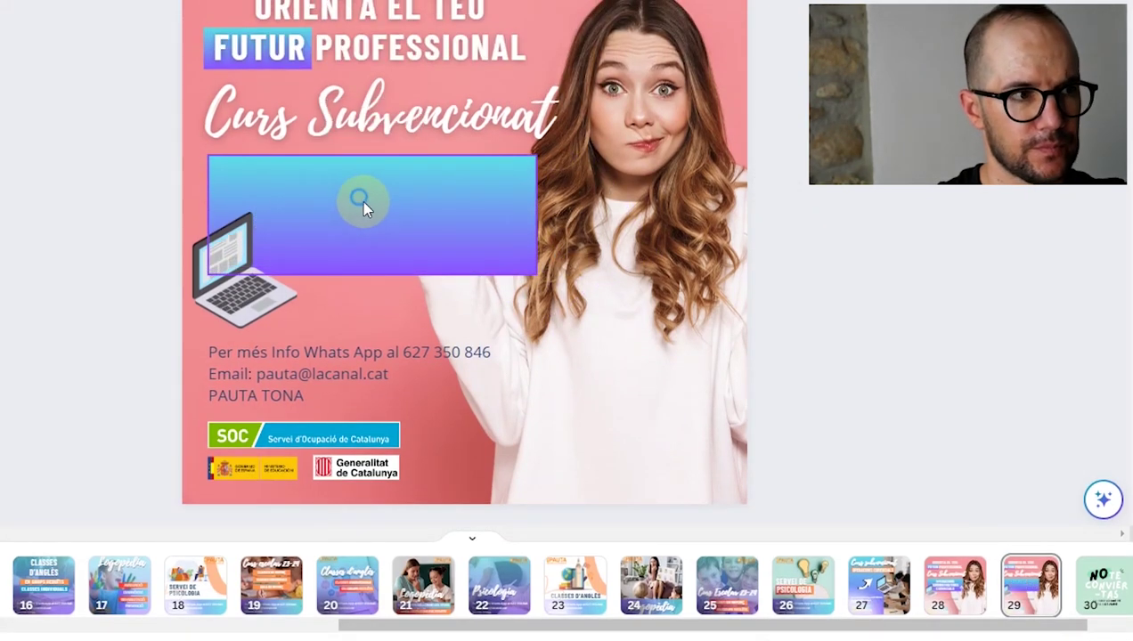
key(Delete)
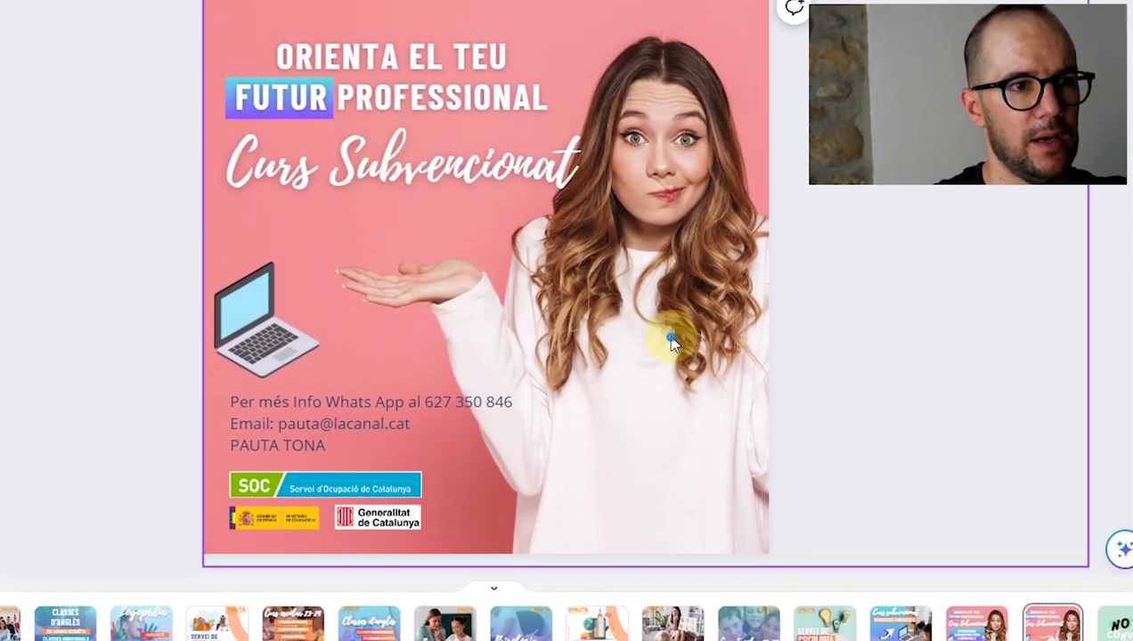
Step: Delete the photo of the woman and the office photo beneath it from page 29
click(673, 343)
key(ctrl+z)
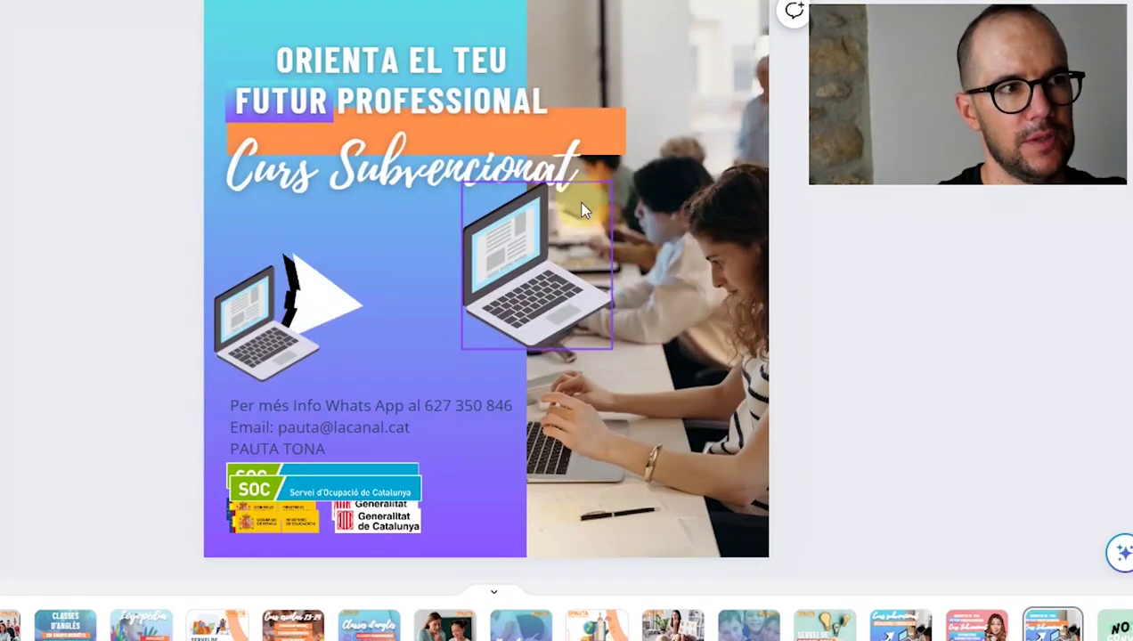
key(ctrl+z)
click(428, 355)
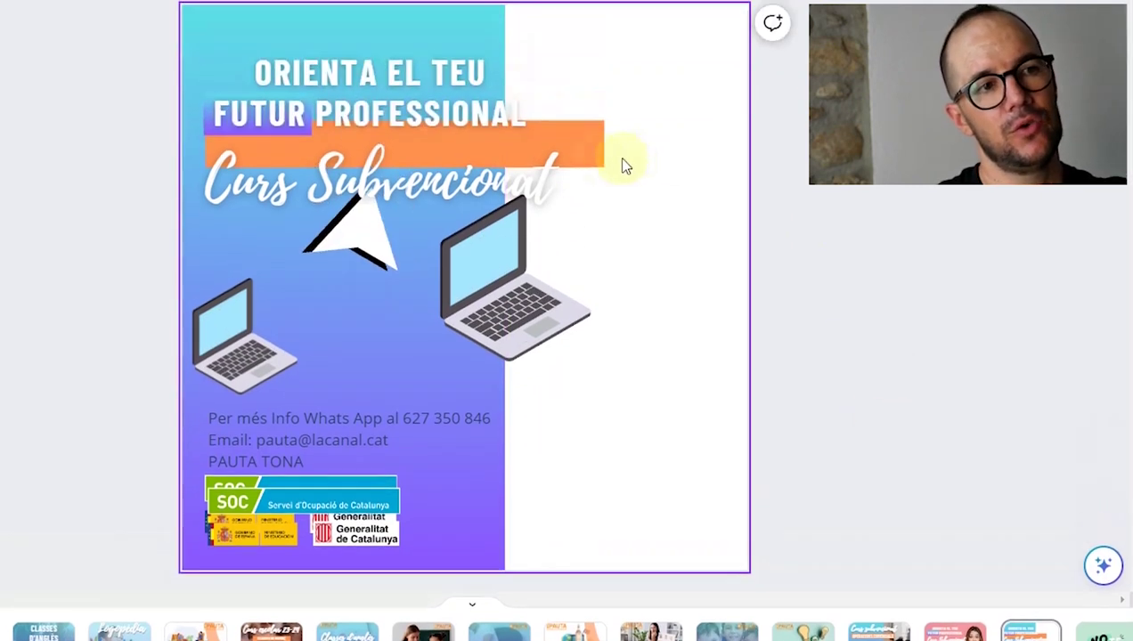
Step: Delete the orange box behind the title and the duplicate set of logos from page 29
click(598, 33)
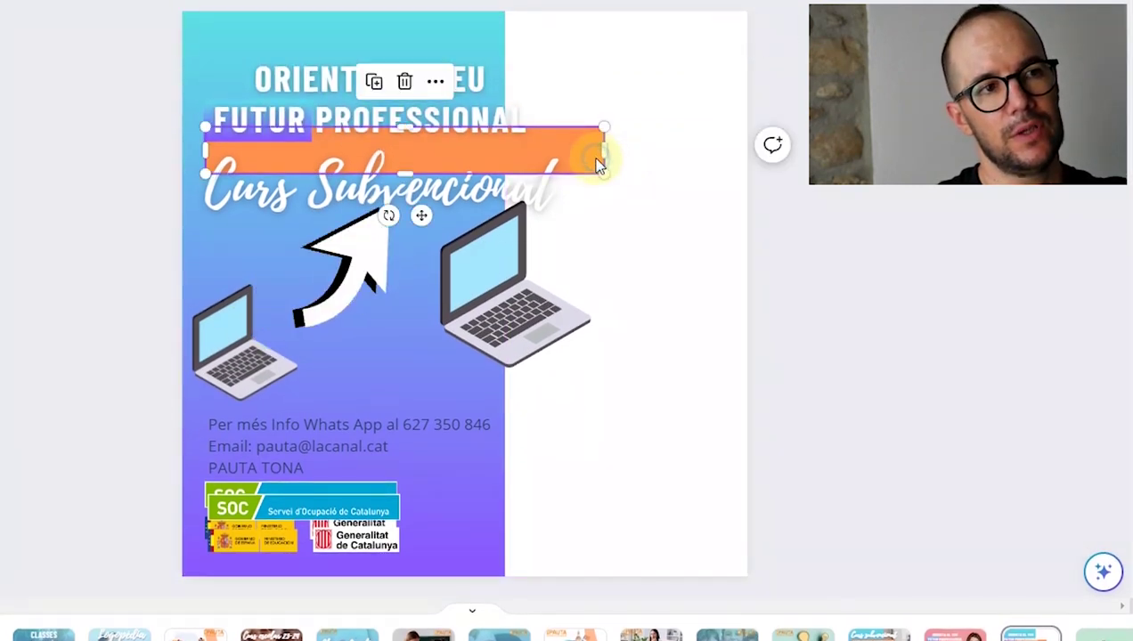
click(597, 167)
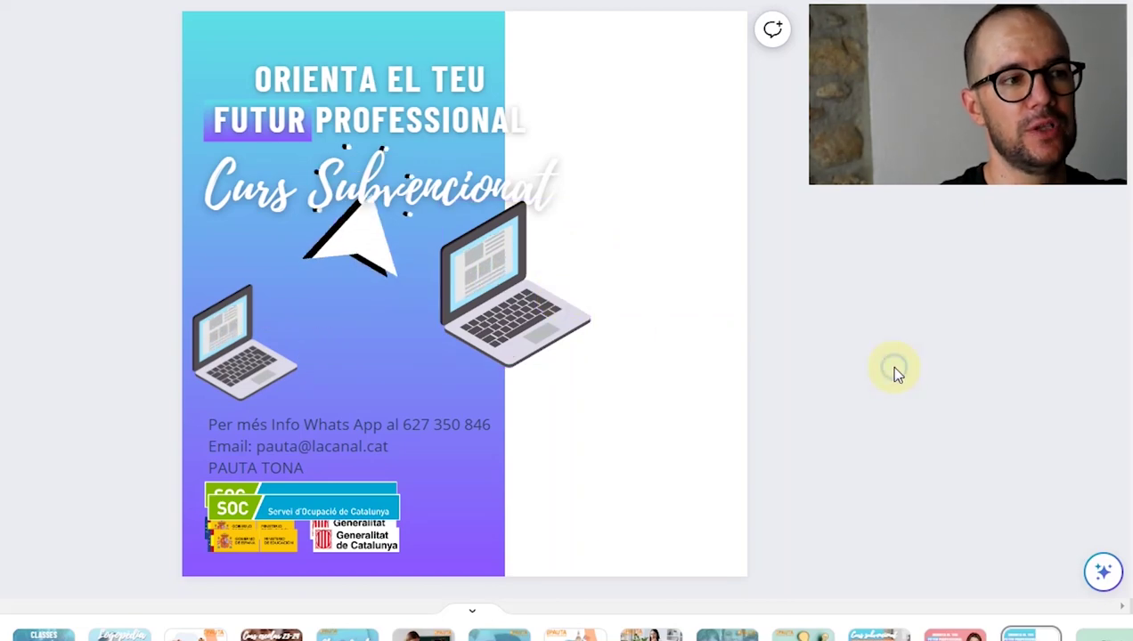
click(370, 485)
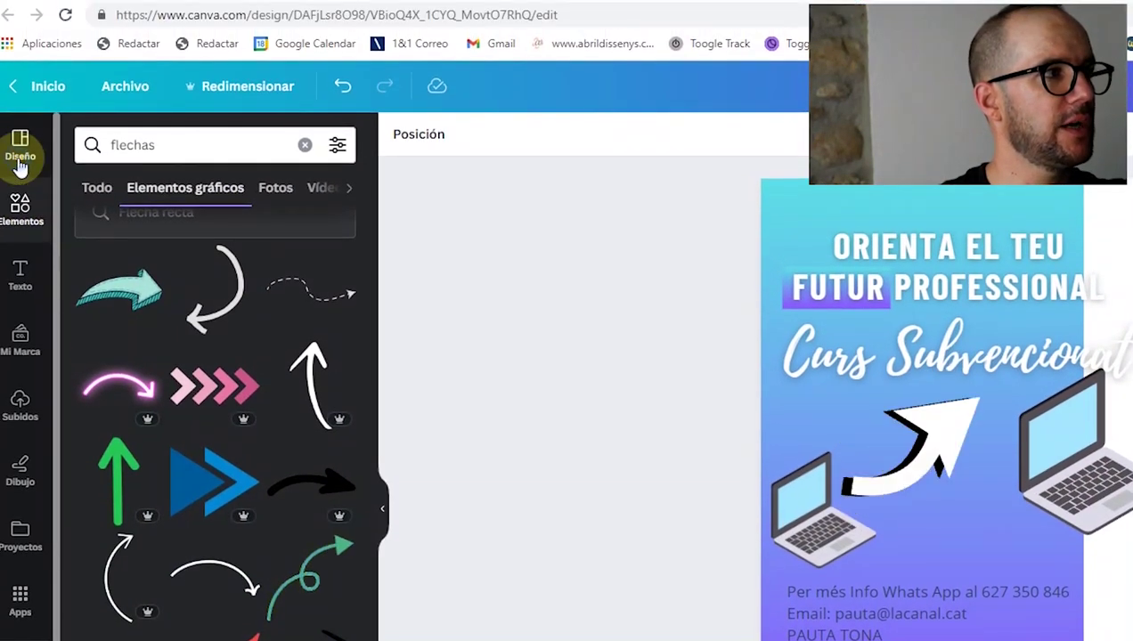
Step: Search the design templates for "chico estudiando" and browse the results
click(19, 161)
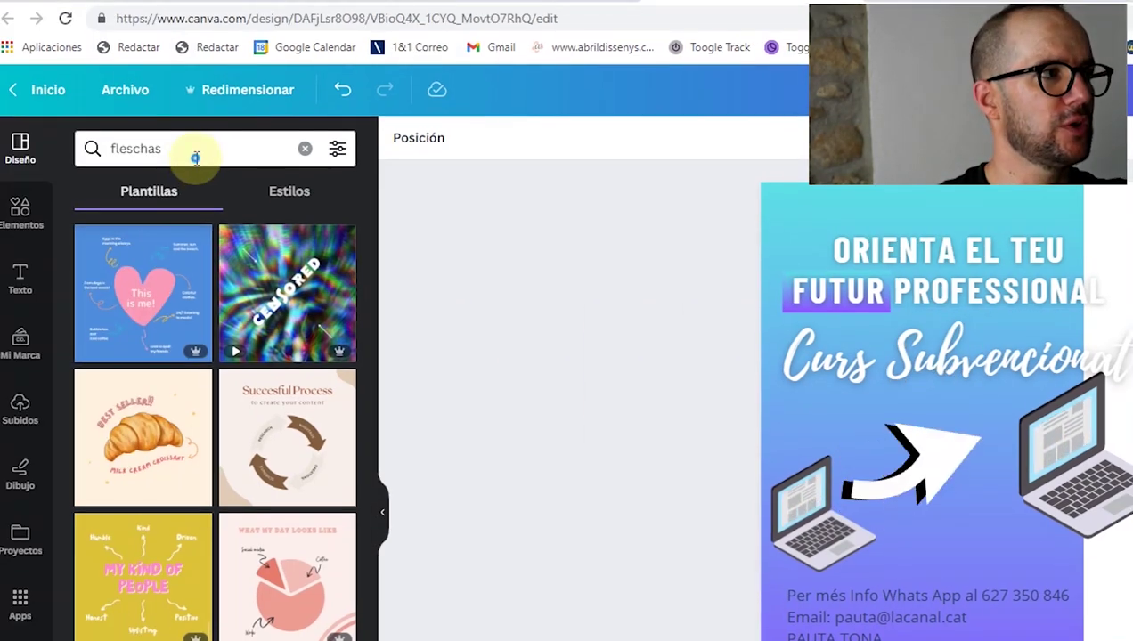
click(194, 157)
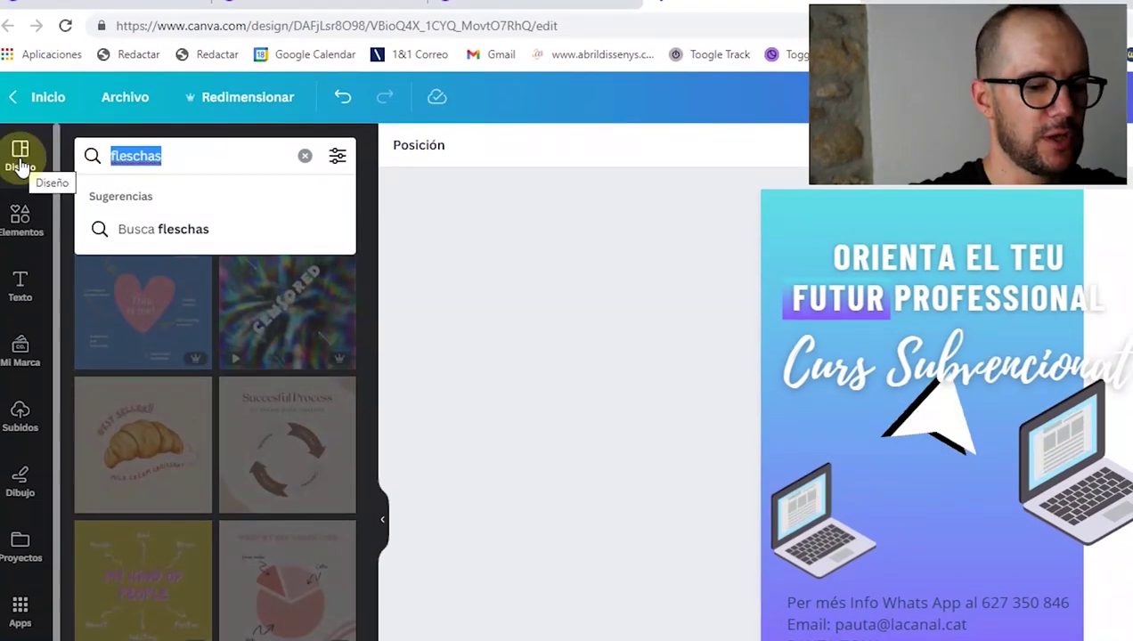
key(BackSpace)
text(c)
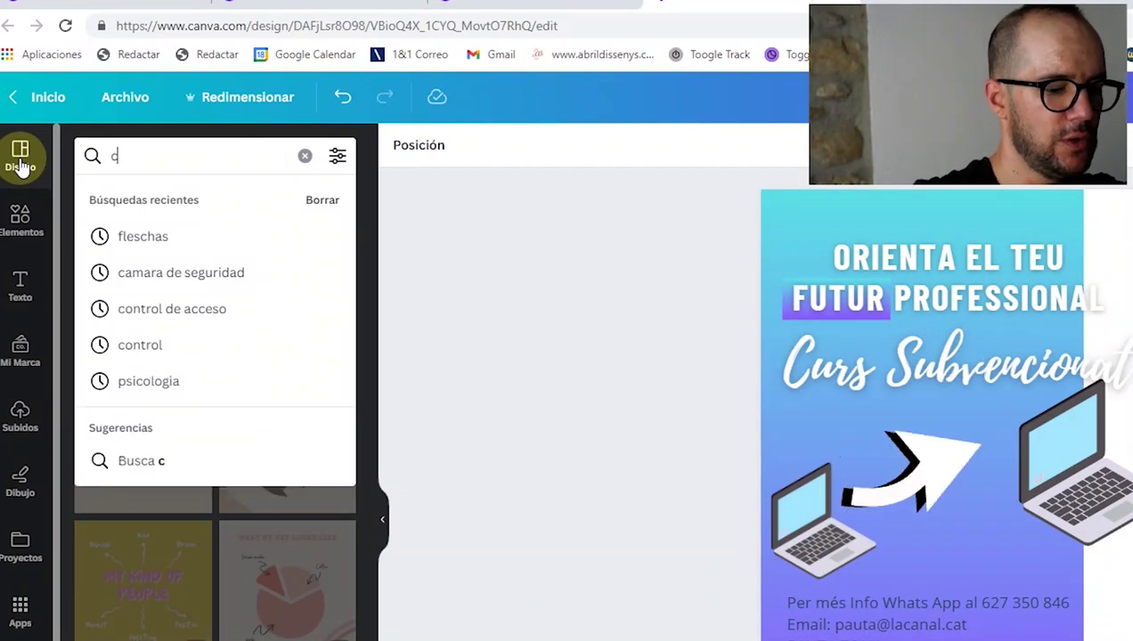
text(hico estudiando)
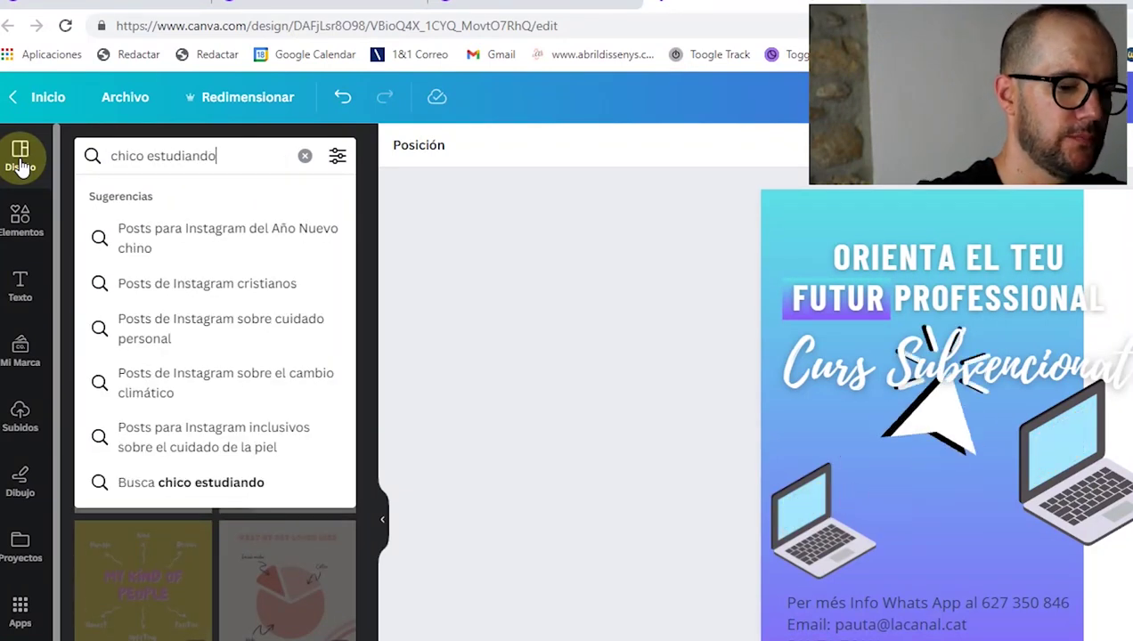
key(Return)
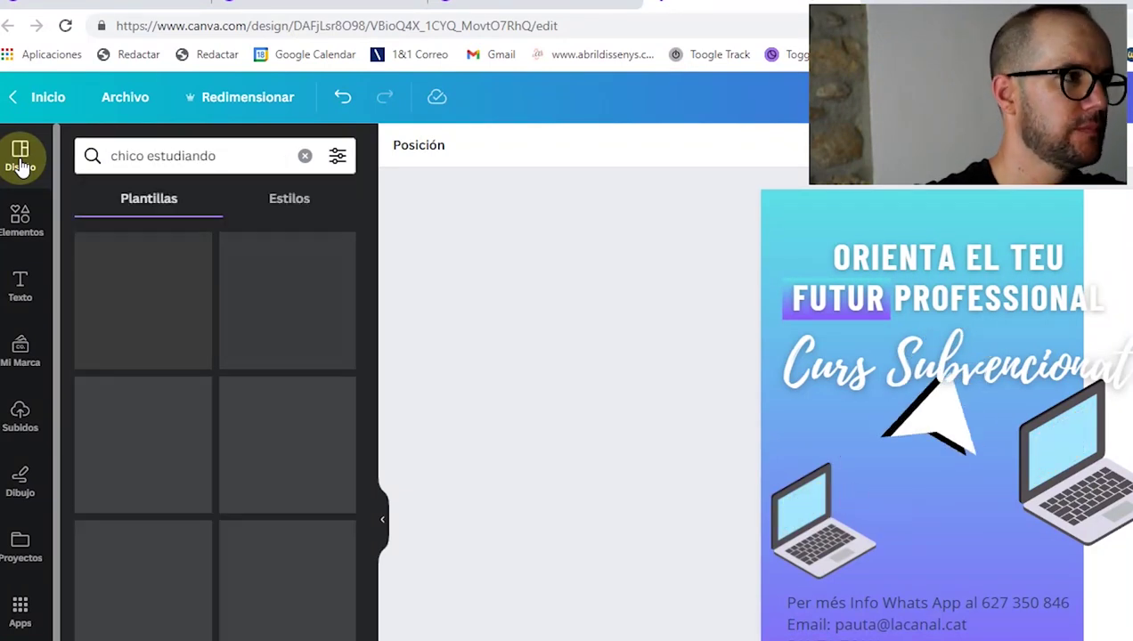
click(26, 229)
click(22, 164)
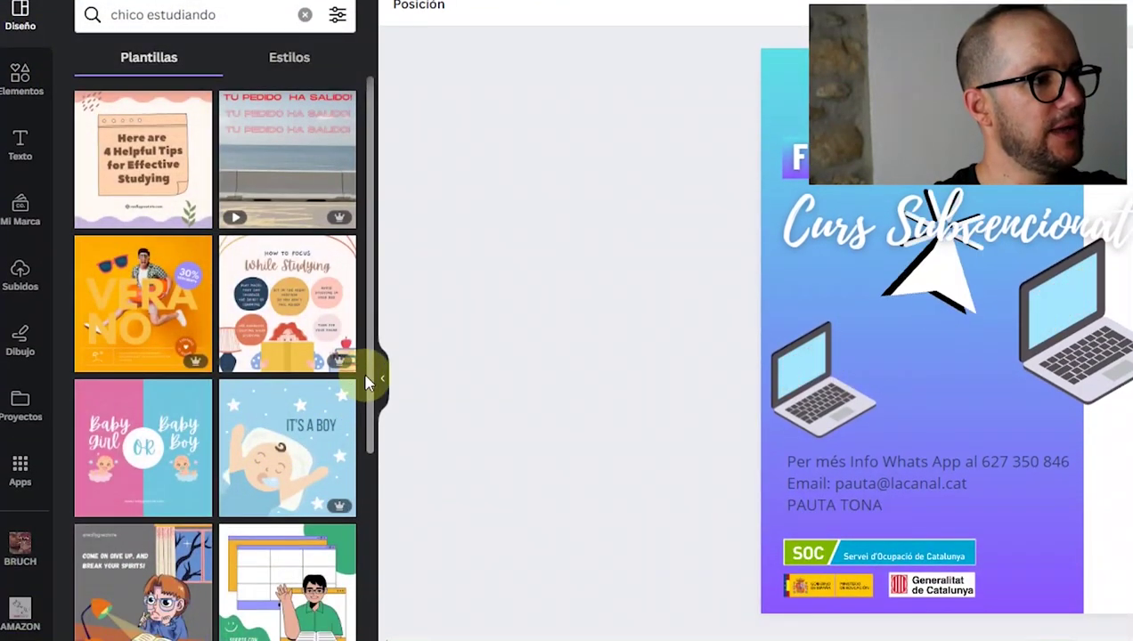
scroll(371, 445, down, 4)
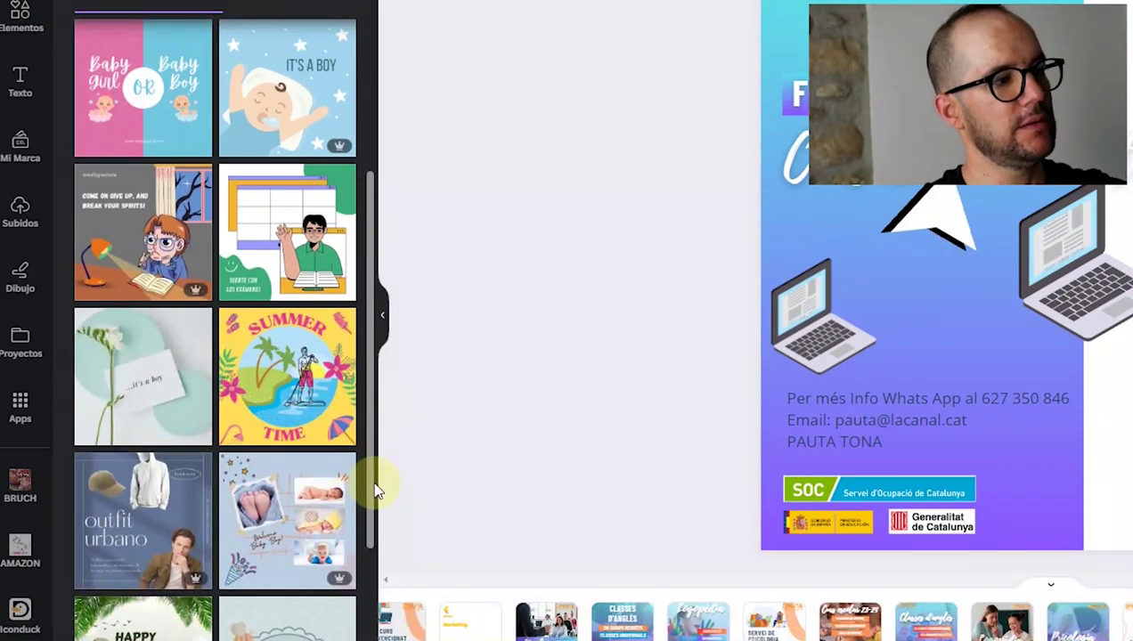
scroll(374, 490, down, 3)
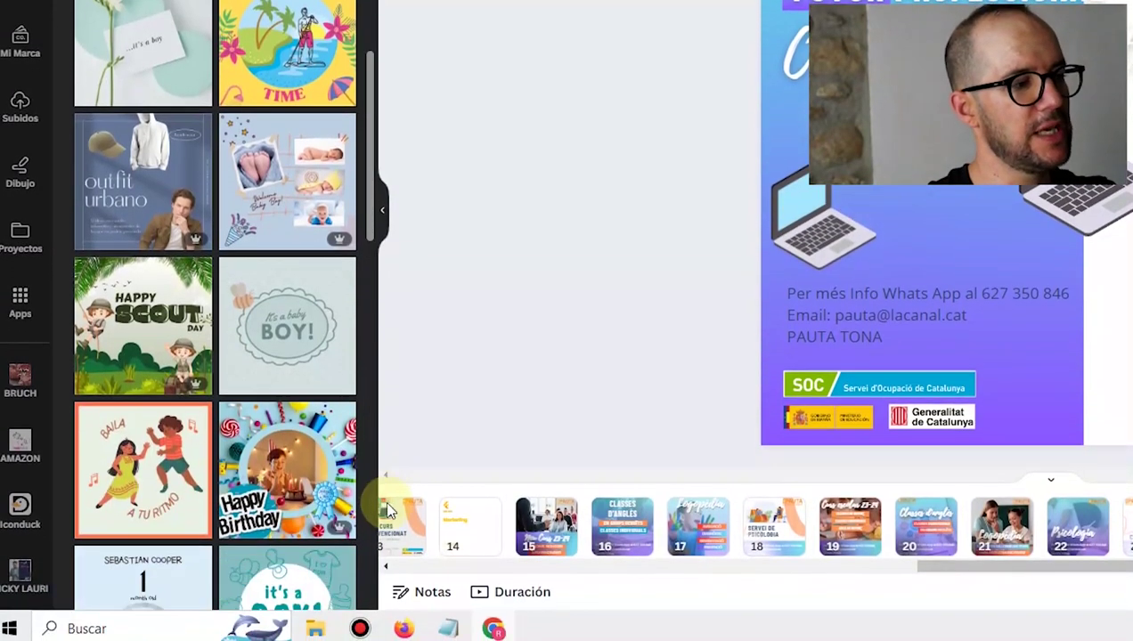
drag(375, 489, 359, 165)
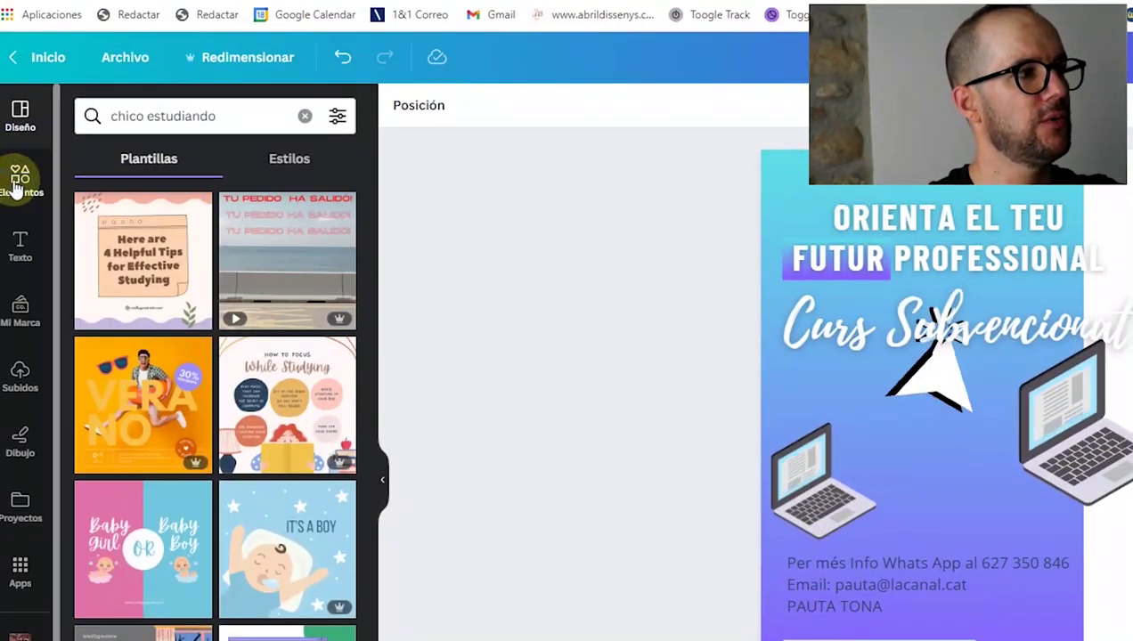
Step: Search the elements for "chico estudiando" and browse the graphics and the photos
click(21, 77)
click(133, 14)
key(Return)
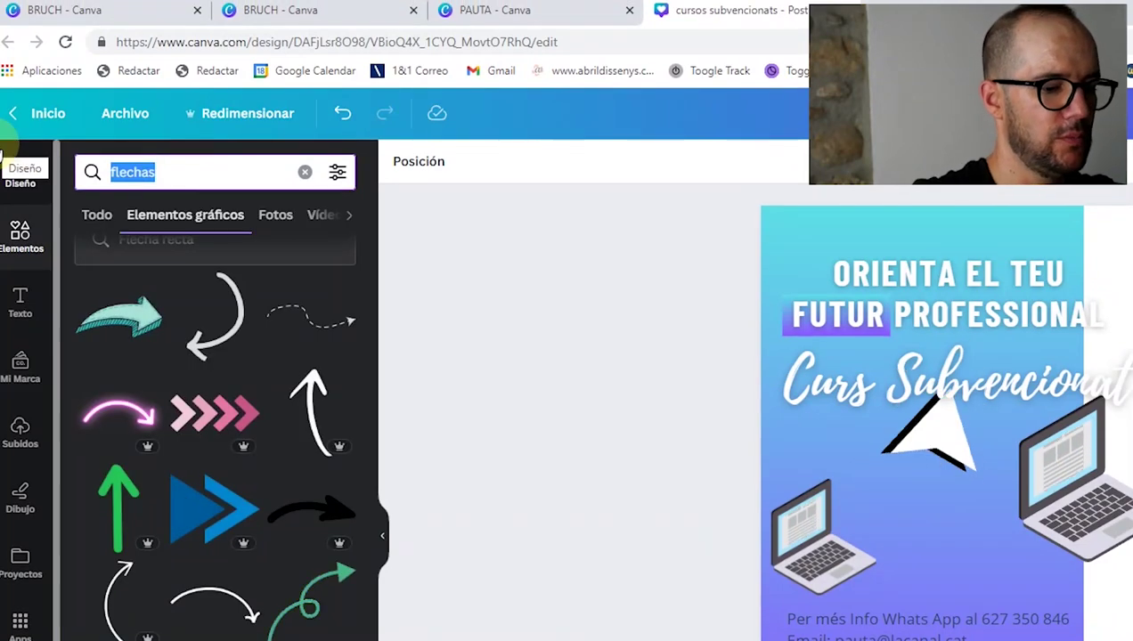
text(chico)
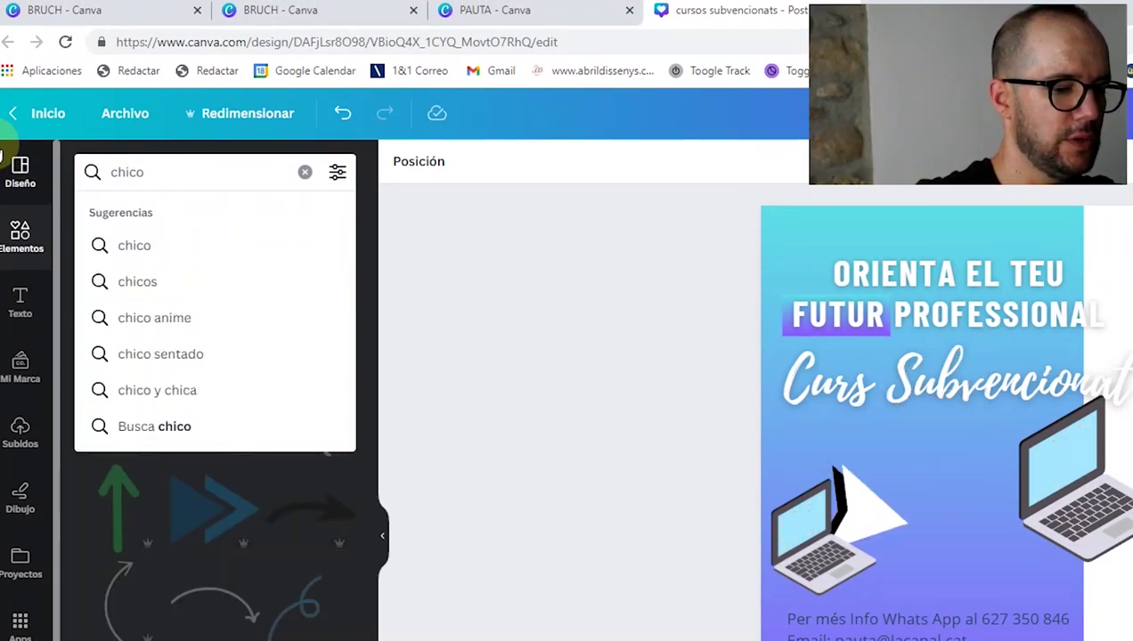
text( estudiando)
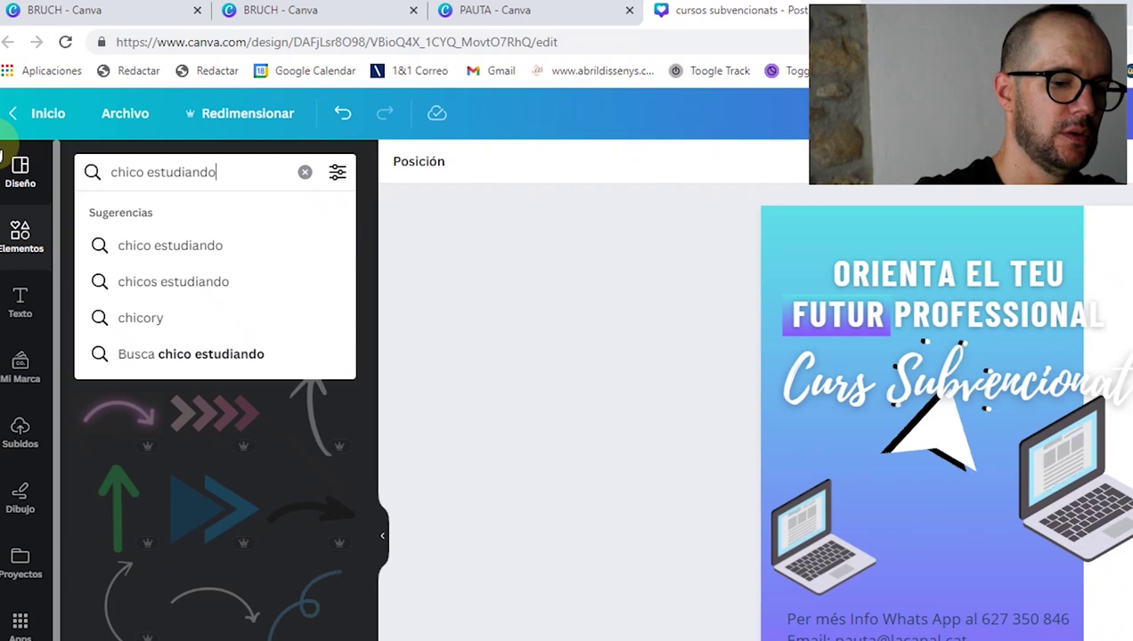
key(Return)
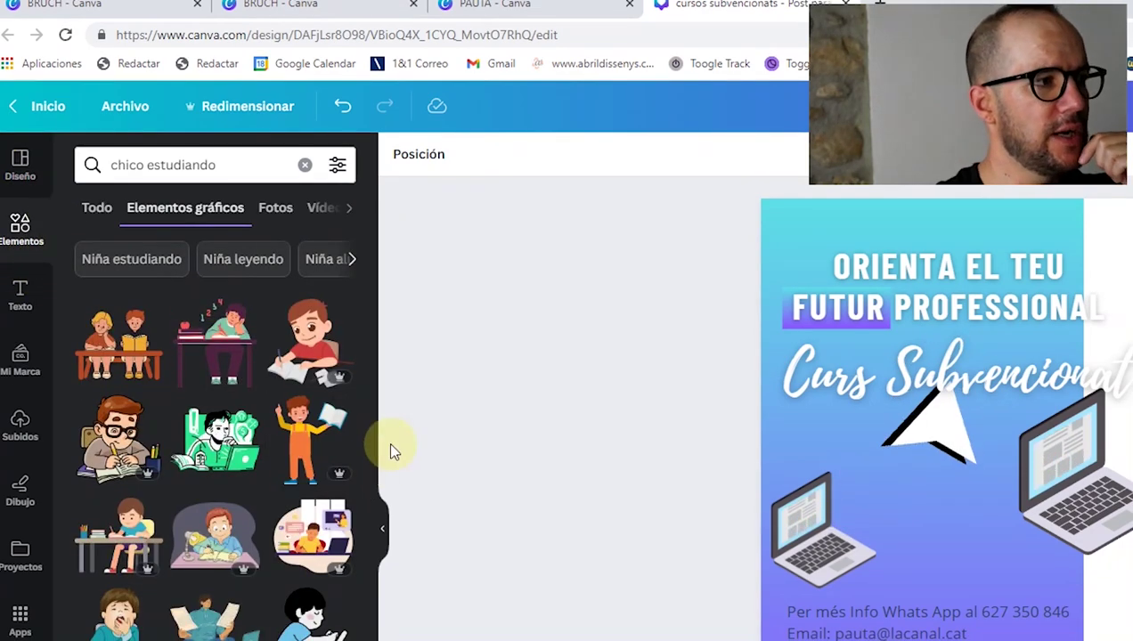
scroll(372, 449, down, 5)
scroll(372, 579, up, 5)
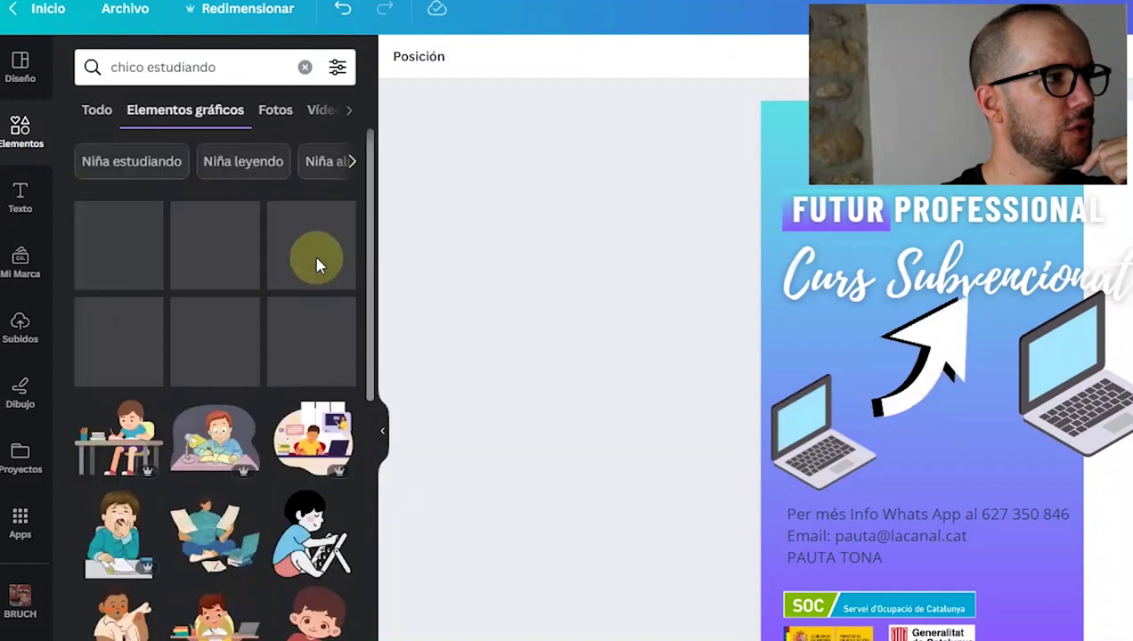
click(270, 187)
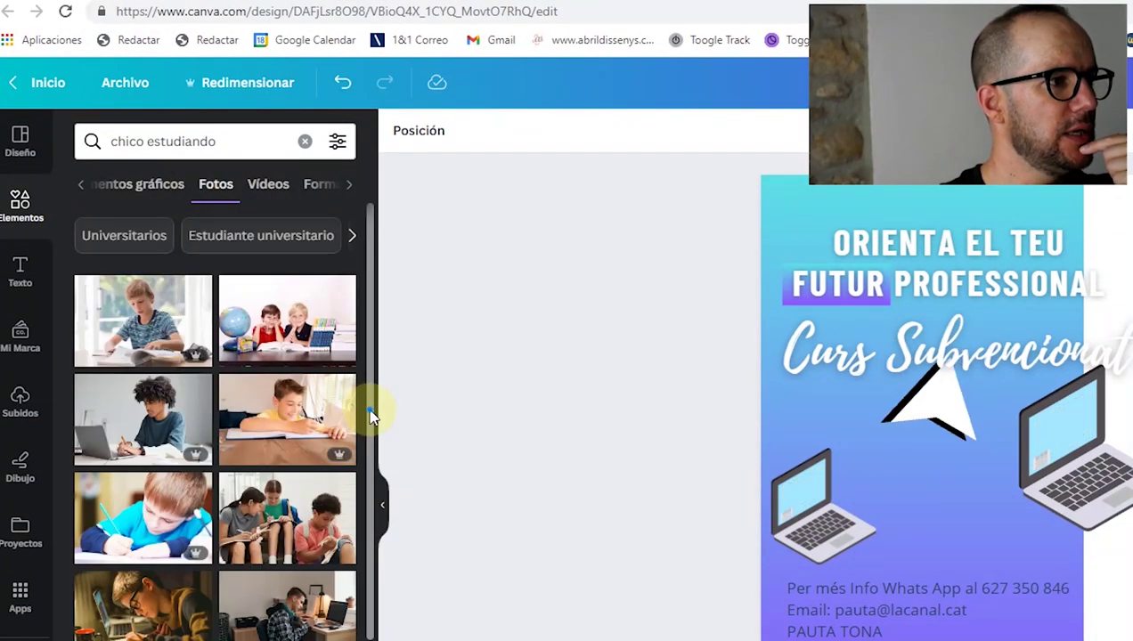
scroll(372, 416, down, 10)
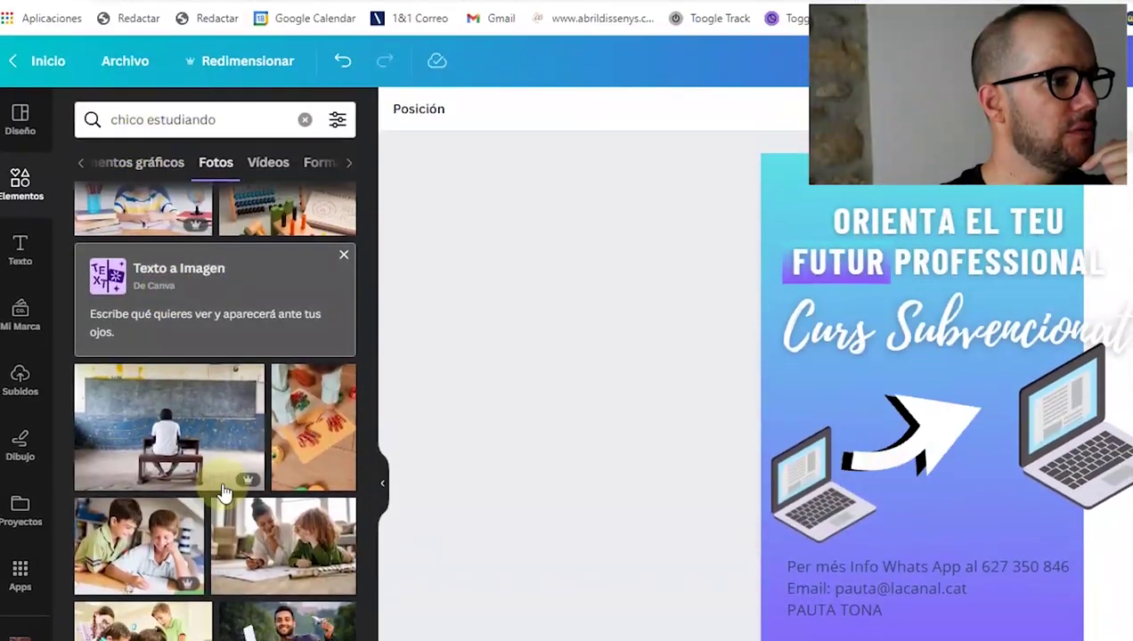
scroll(372, 426, down, 10)
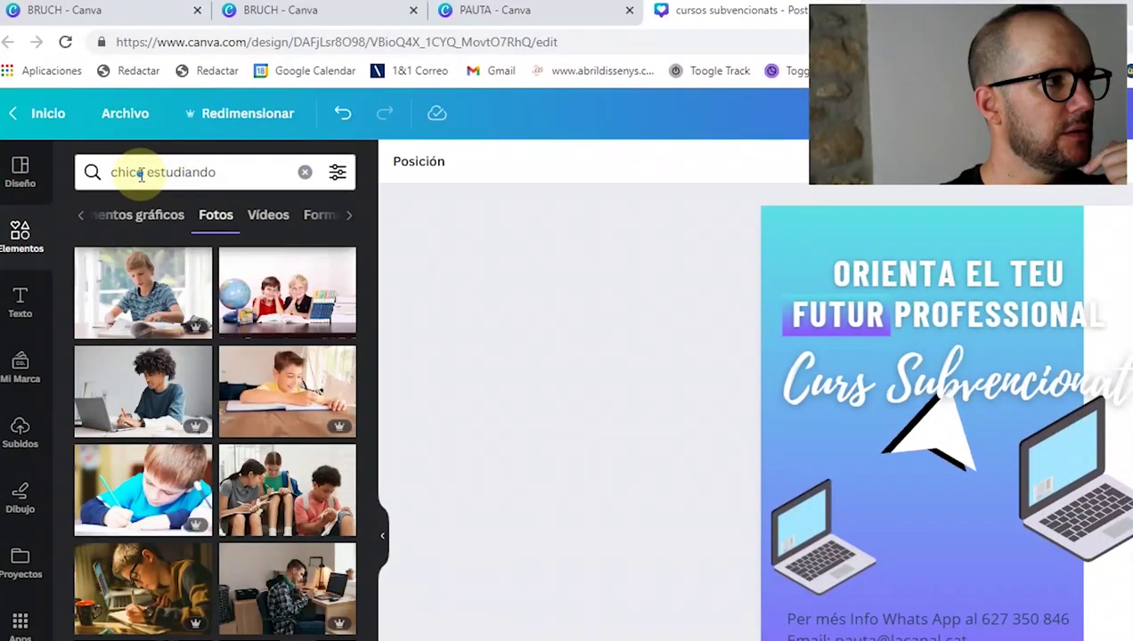
Step: Search the photos for "adult estudiando" and add the picture of adults seated along a row of desks to page 29
drag(140, 175, 20, 172)
key(BackSpace)
key(Delete)
key(Delete)
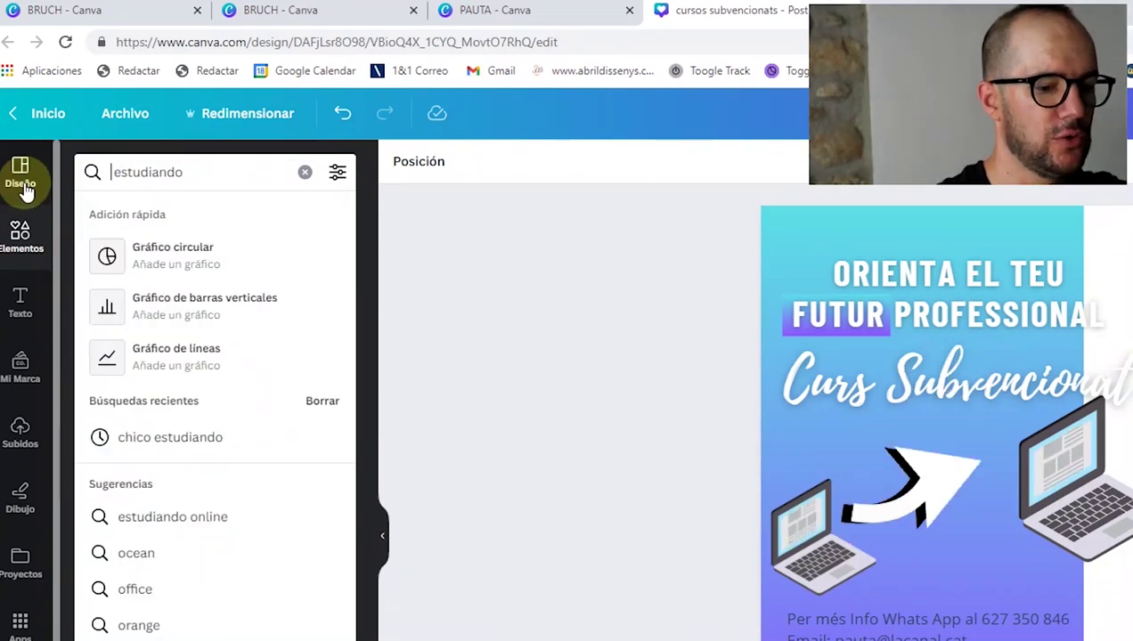
text(adult)
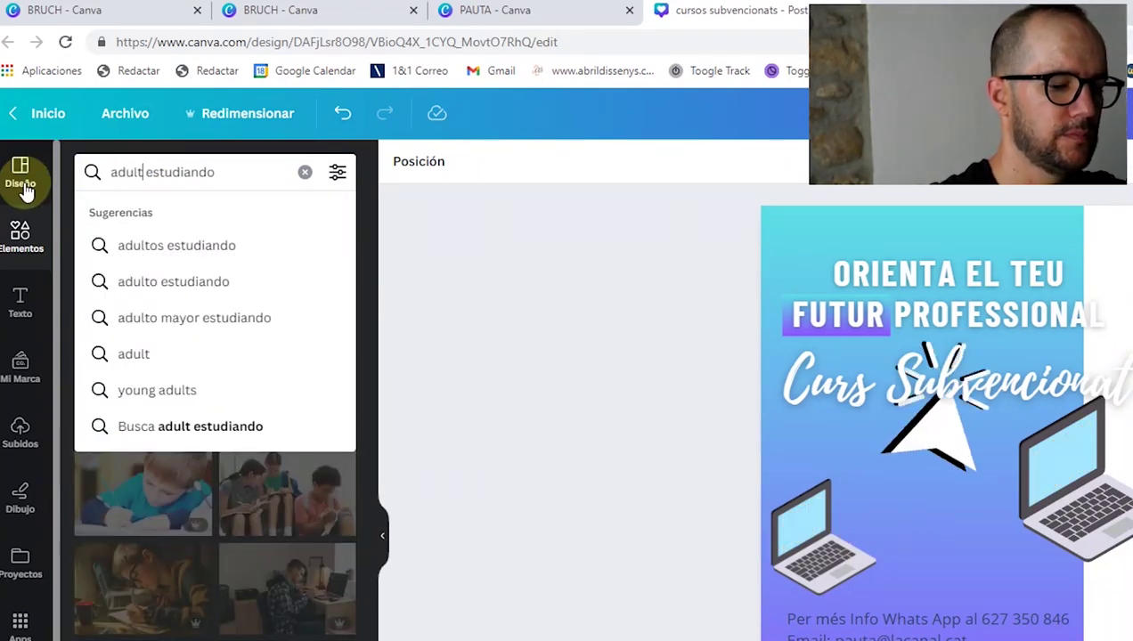
key(Return)
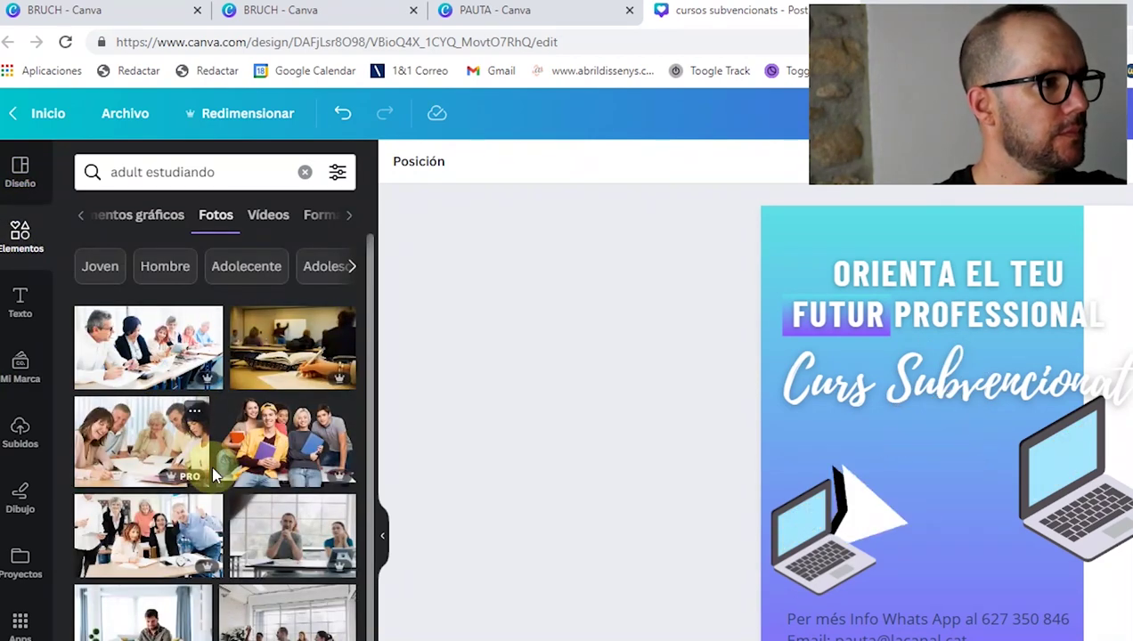
drag(856, 378, 856, 379)
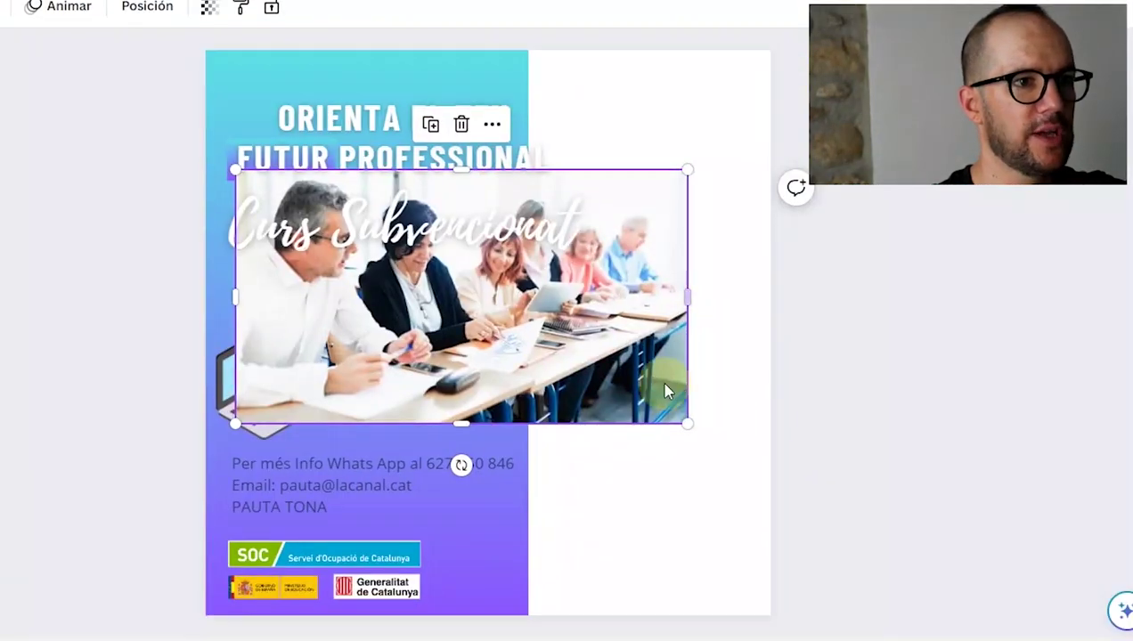
Step: Enlarge the photo of the adults and position it until it covers all of page 29
drag(665, 392, 926, 492)
drag(543, 189, 400, 94)
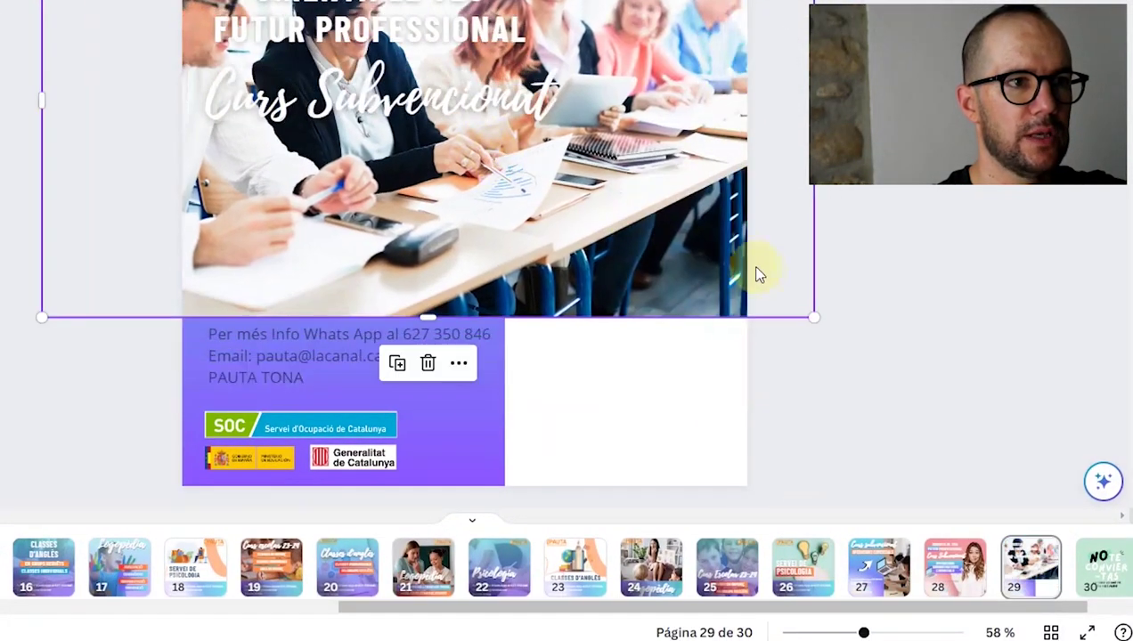
drag(810, 316, 1060, 570)
drag(648, 279, 782, 270)
Step: Send the adults photo to the back of page 29 and narrow the blue-purple gradient panel to under half the page width
right_click(738, 256)
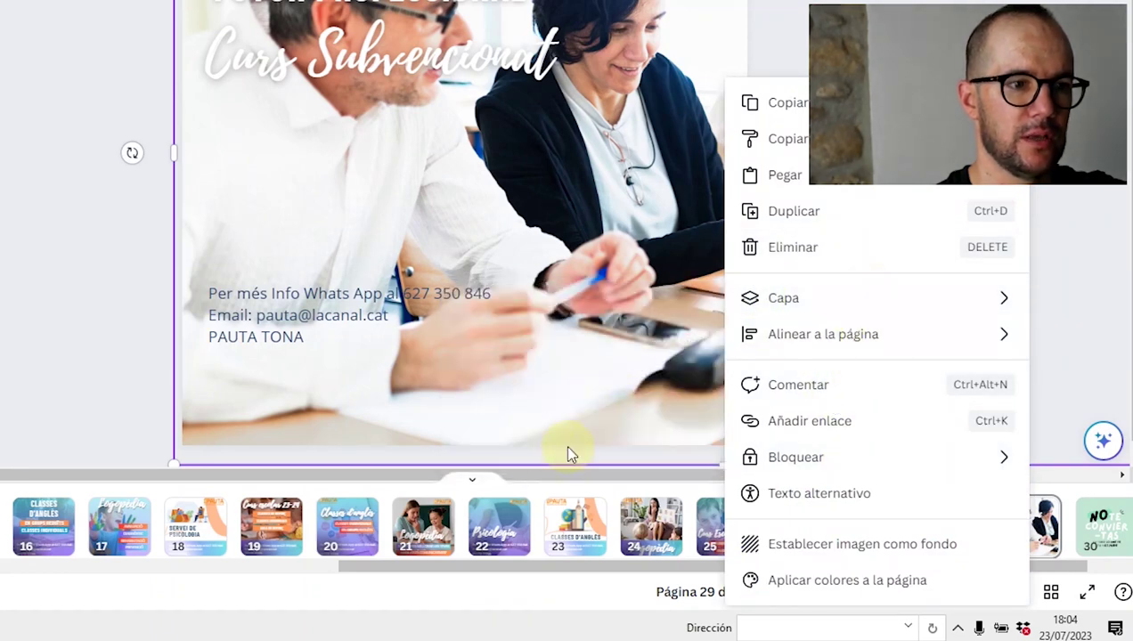
mouse_move(781, 314)
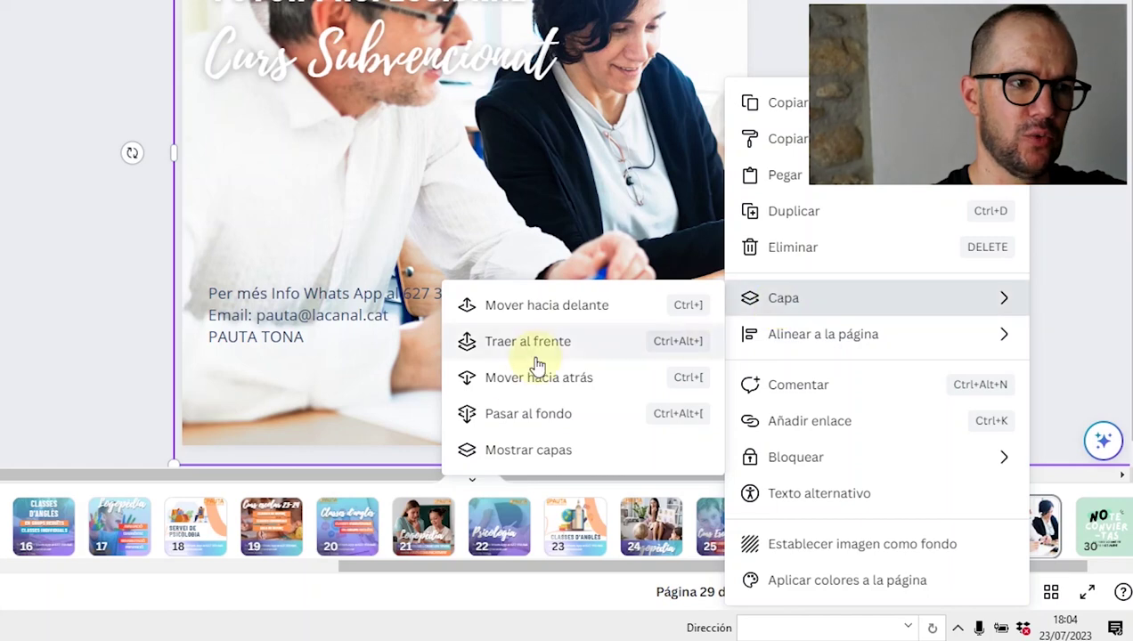
click(503, 419)
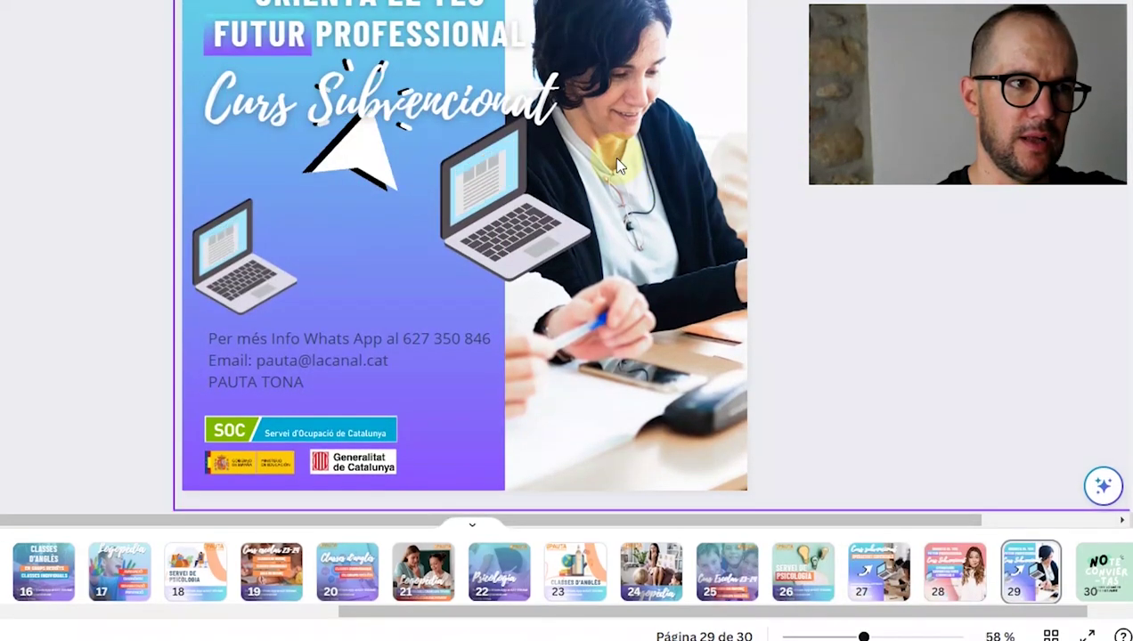
drag(504, 228, 424, 194)
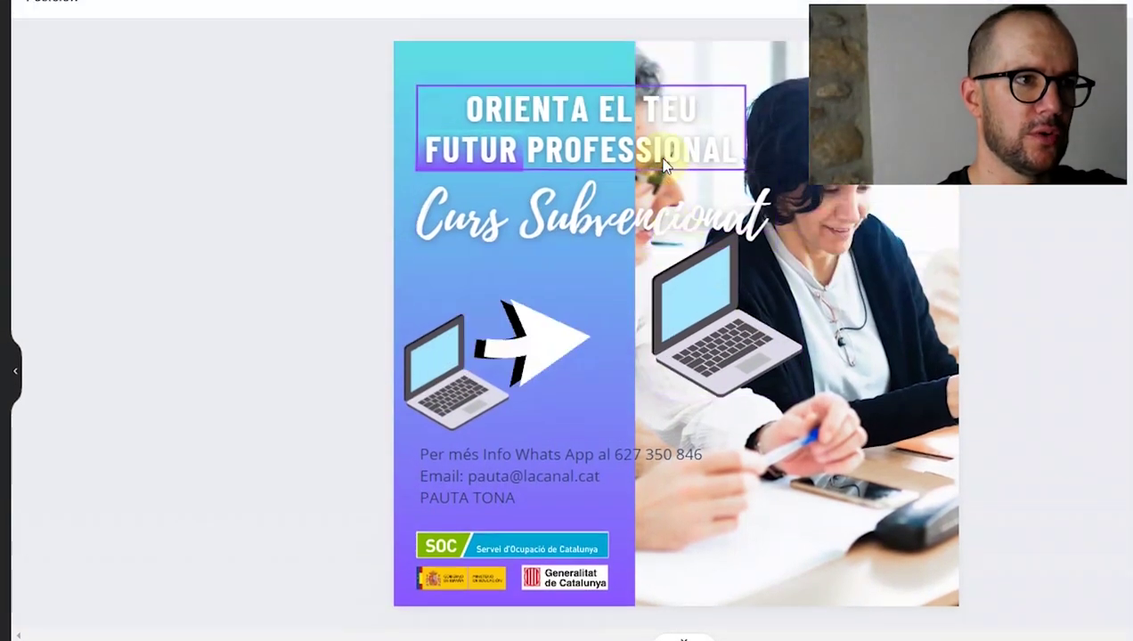
Step: Delete the animated arrow and both laptop graphics from page 29
click(592, 309)
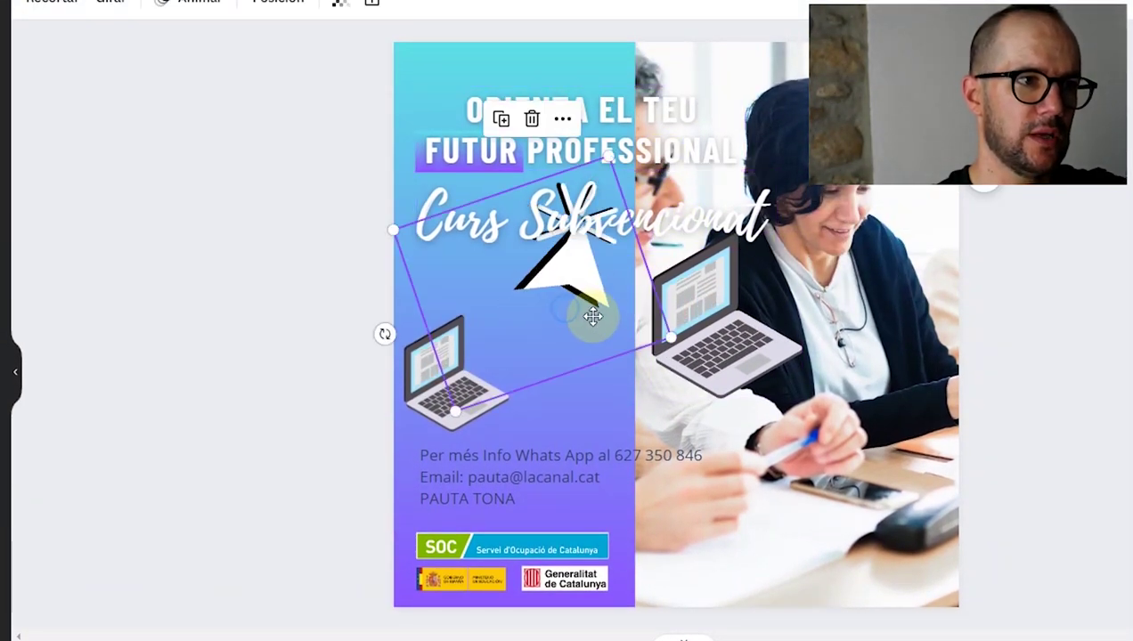
key(Delete)
click(497, 398)
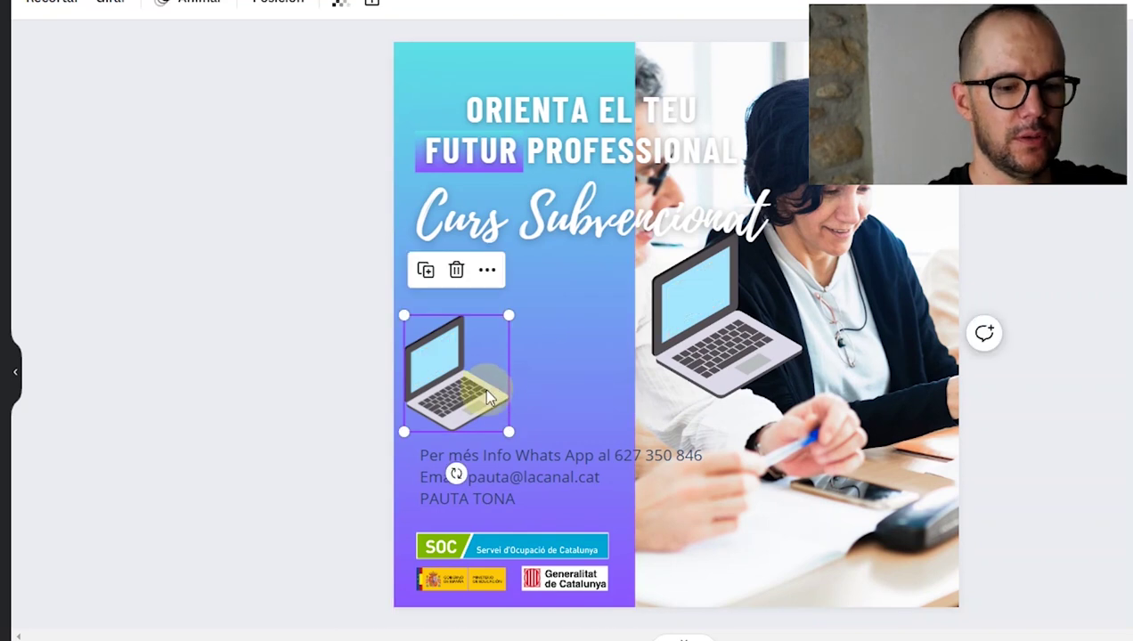
key(Delete)
click(712, 374)
key(Delete)
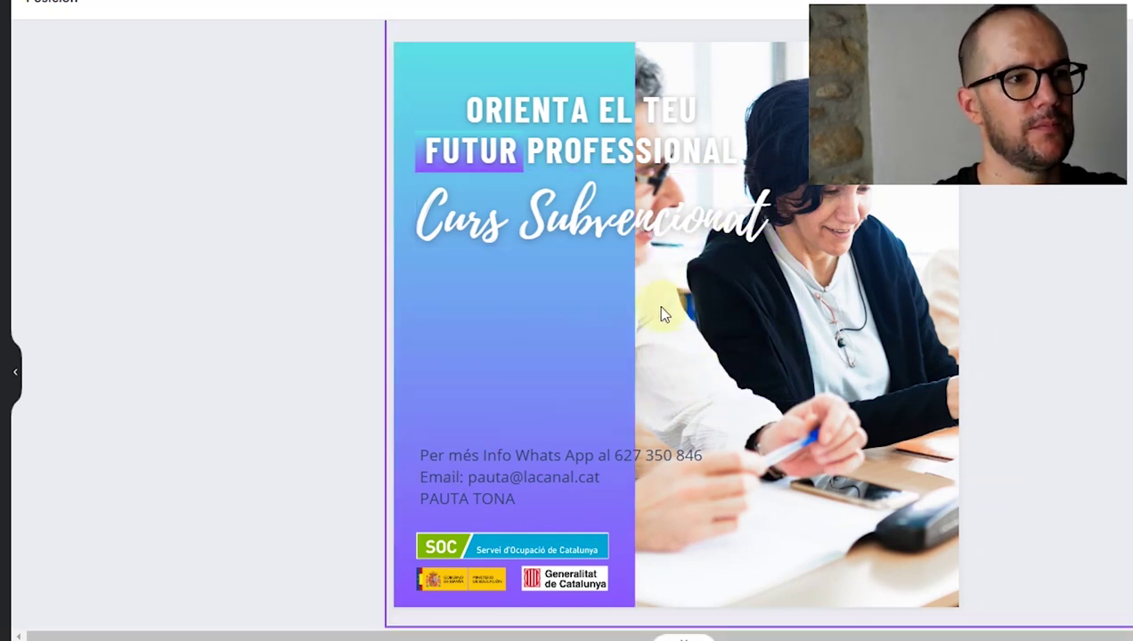
Step: Widen the gradient panel to about half of page 29 and crop the adults photo inward from its lower-left corner
click(629, 323)
drag(632, 323, 849, 303)
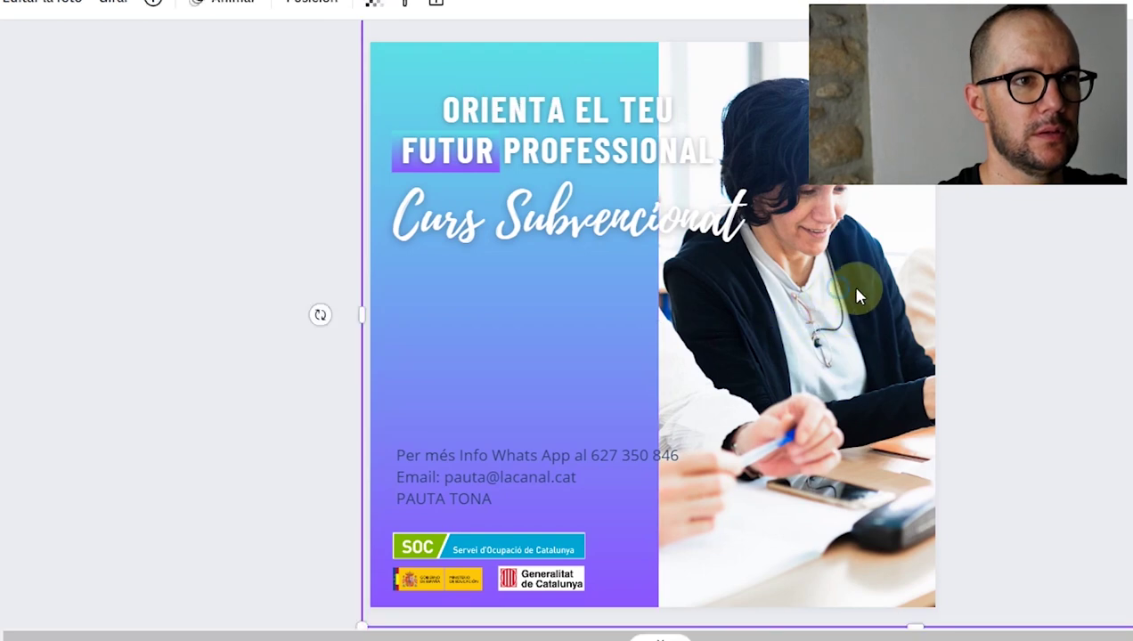
double_click(768, 329)
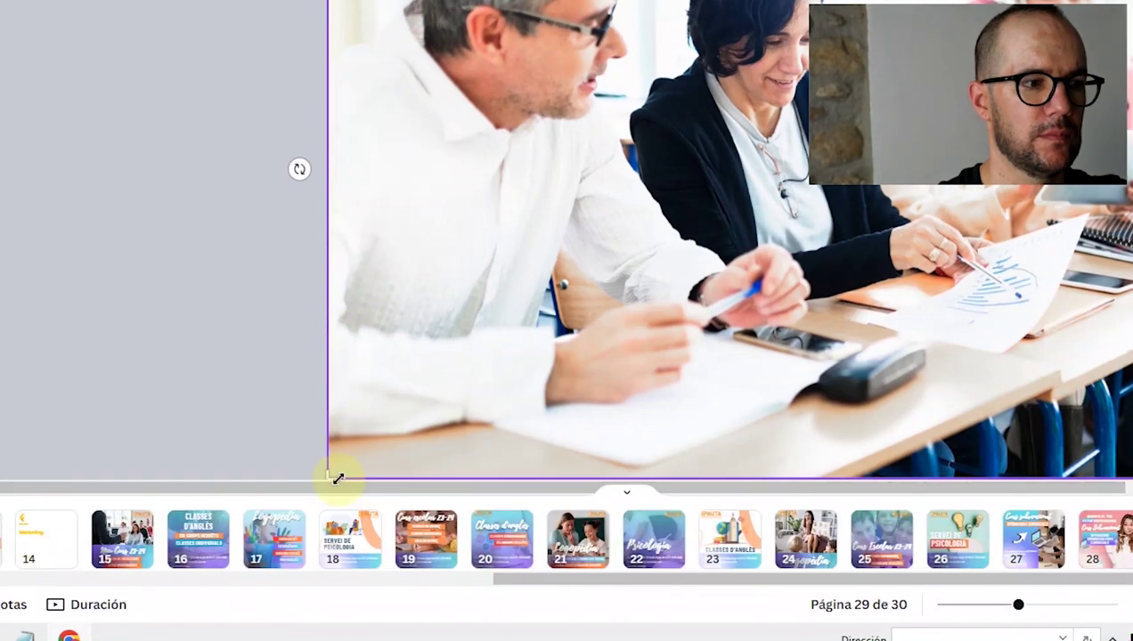
click(276, 378)
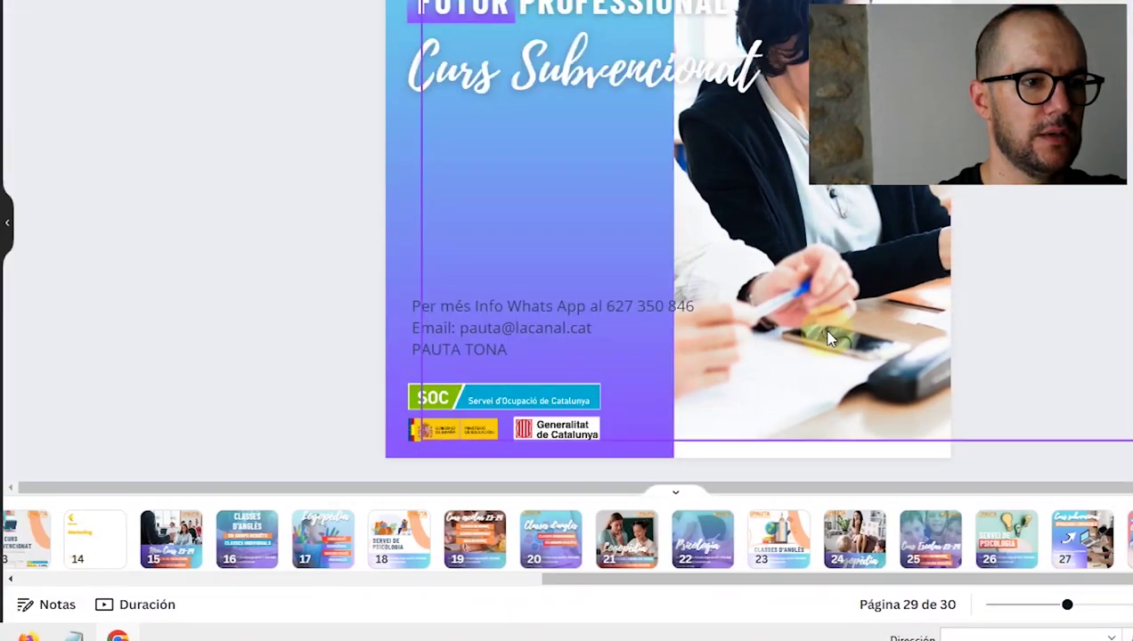
Step: Shift the adults photo rightward behind the gradient panel on page 29 and move the "Curs Subvencionat" text lower beneath the heading
mouse_move(855, 363)
mouse_down()
mouse_move(880, 377)
mouse_move(865, 374)
mouse_move(880, 363)
mouse_move(846, 362)
mouse_up()
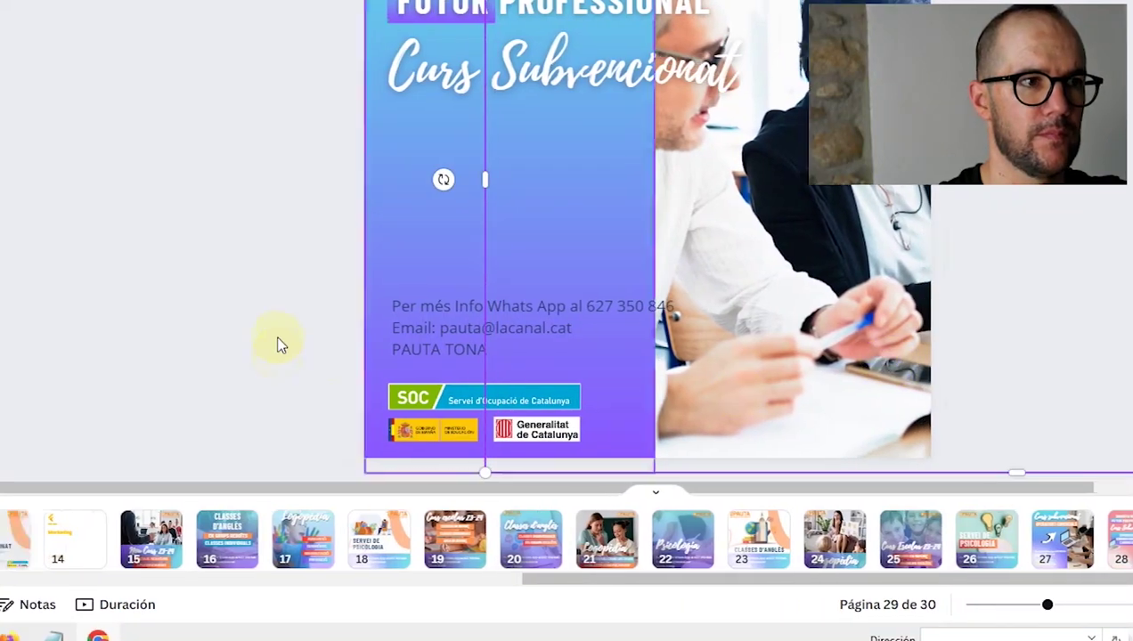
scroll(623, 223, up, 2)
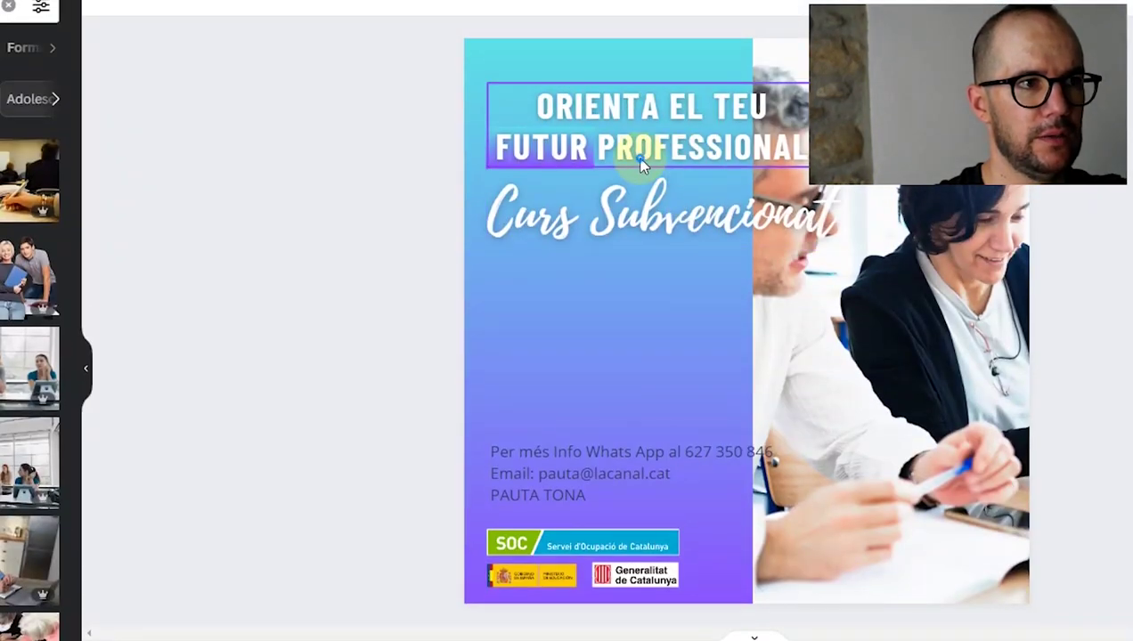
click(709, 235)
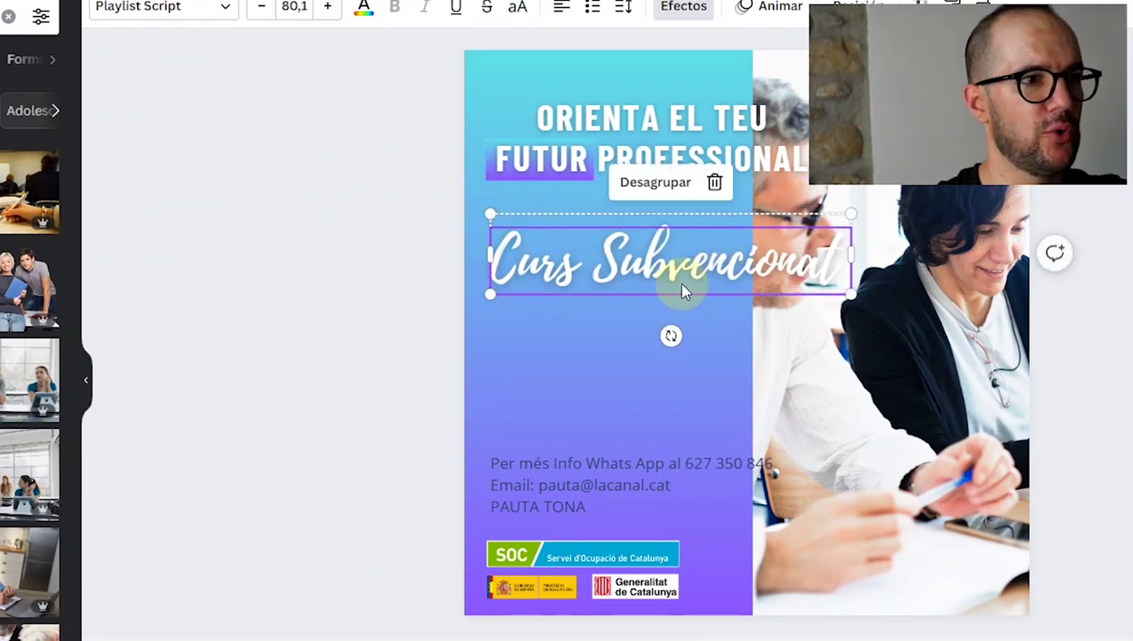
Step: Widen the gradient panel to nearly three quarters of page 29 and nudge the "Curs Subvencionat" text slightly up and left
click(612, 427)
drag(753, 346, 856, 347)
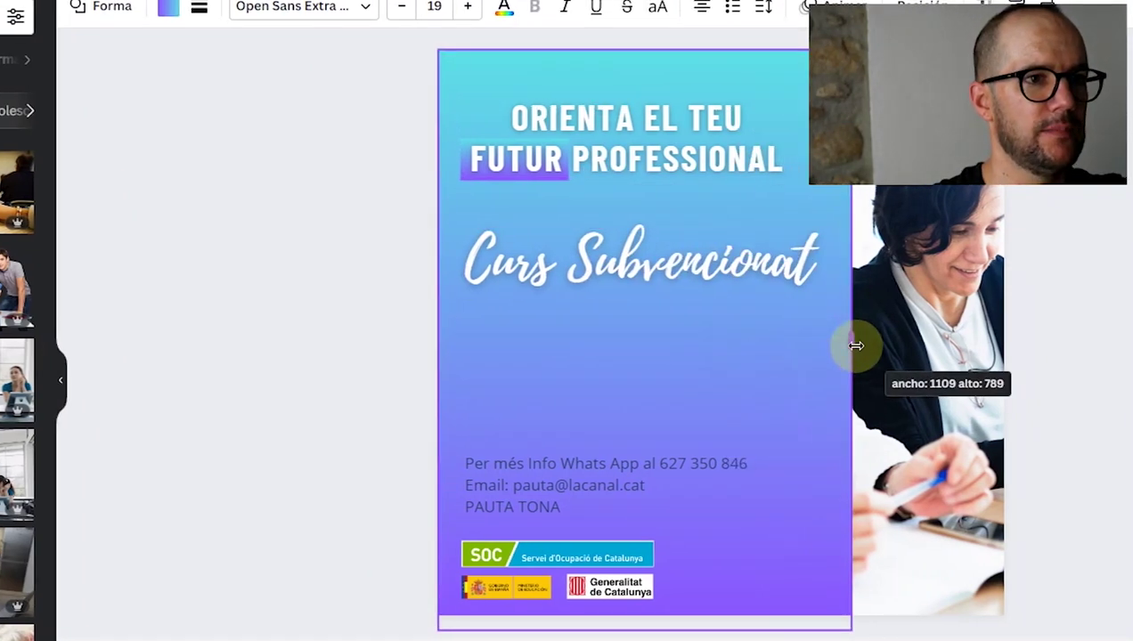
click(1098, 367)
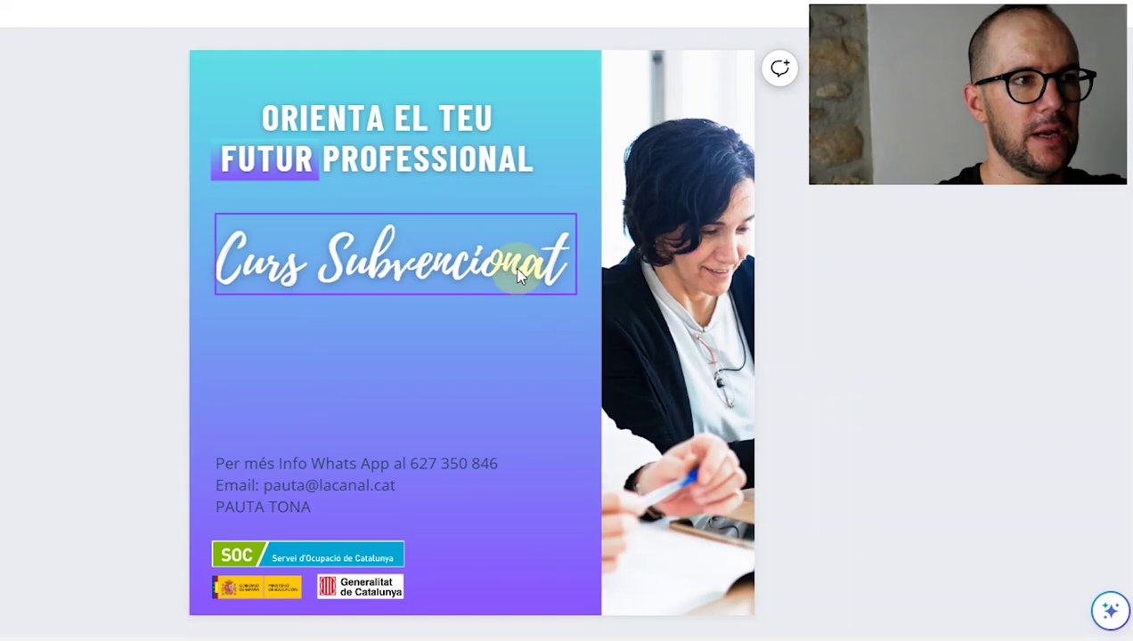
click(761, 259)
drag(512, 258, 506, 247)
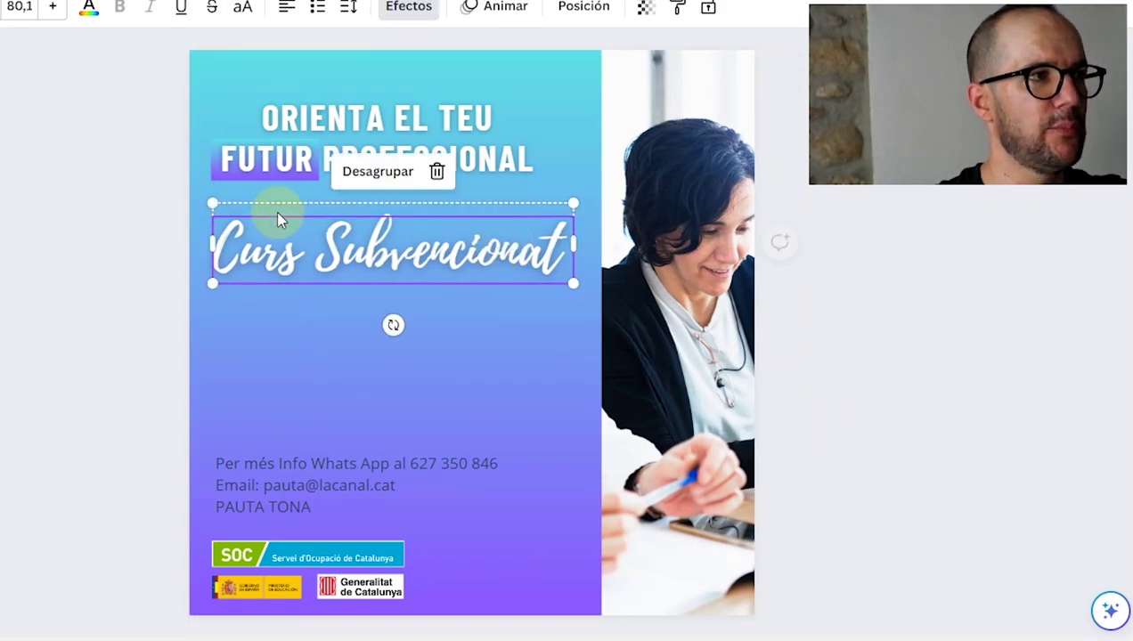
Step: Try several fonts on the "Curs Subvencionat" text, including Afrah and Chloe, and move the text slightly lower
click(323, 168)
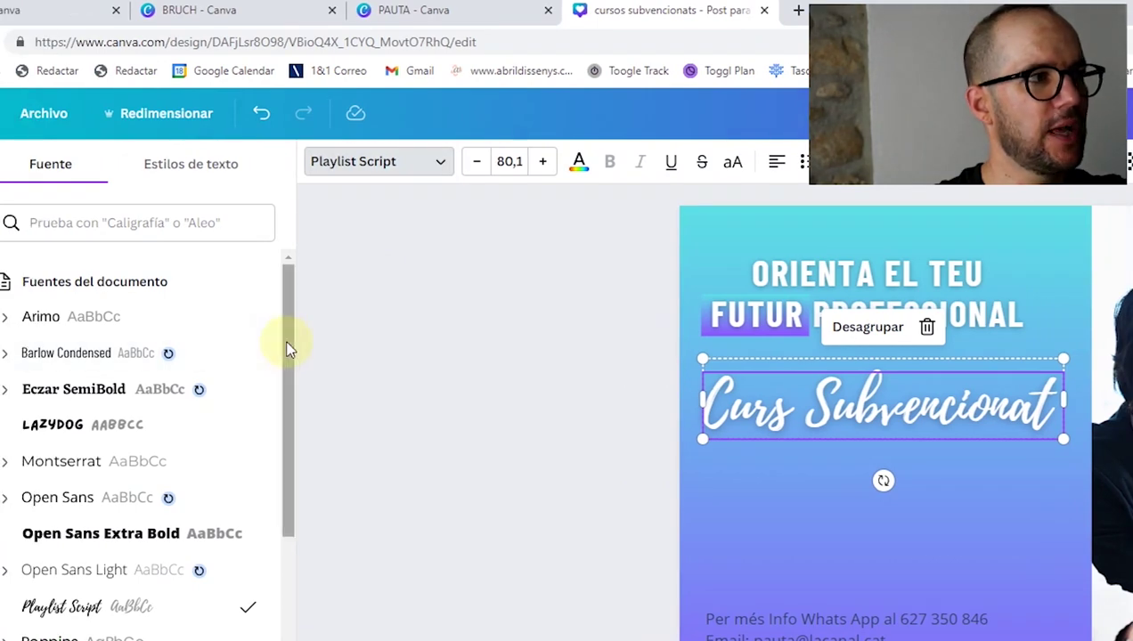
drag(290, 350, 283, 485)
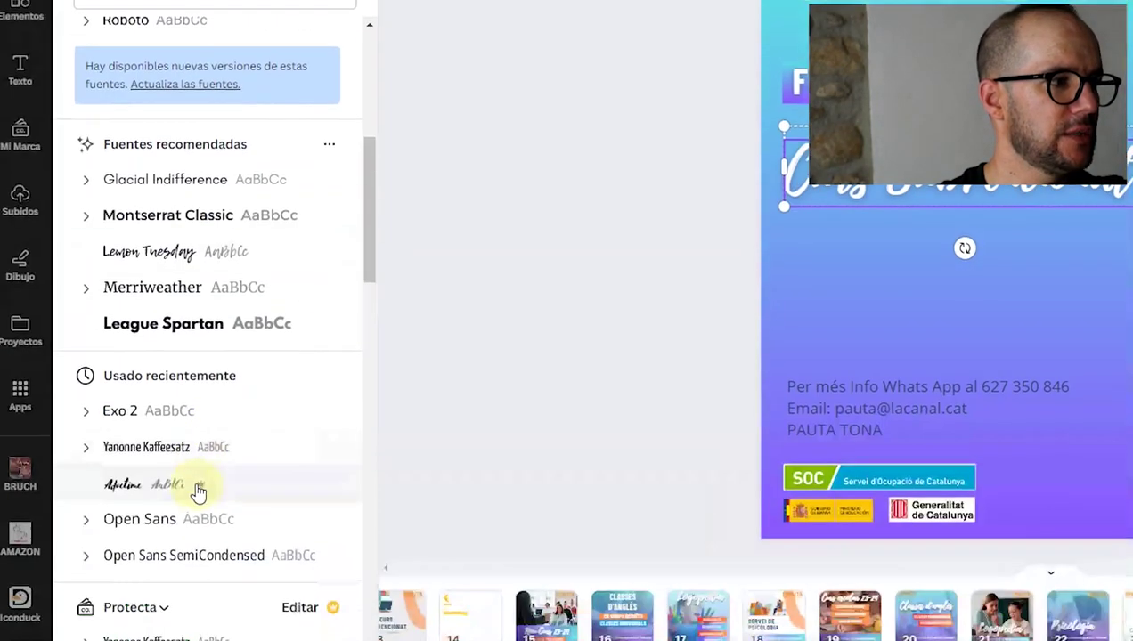
click(197, 490)
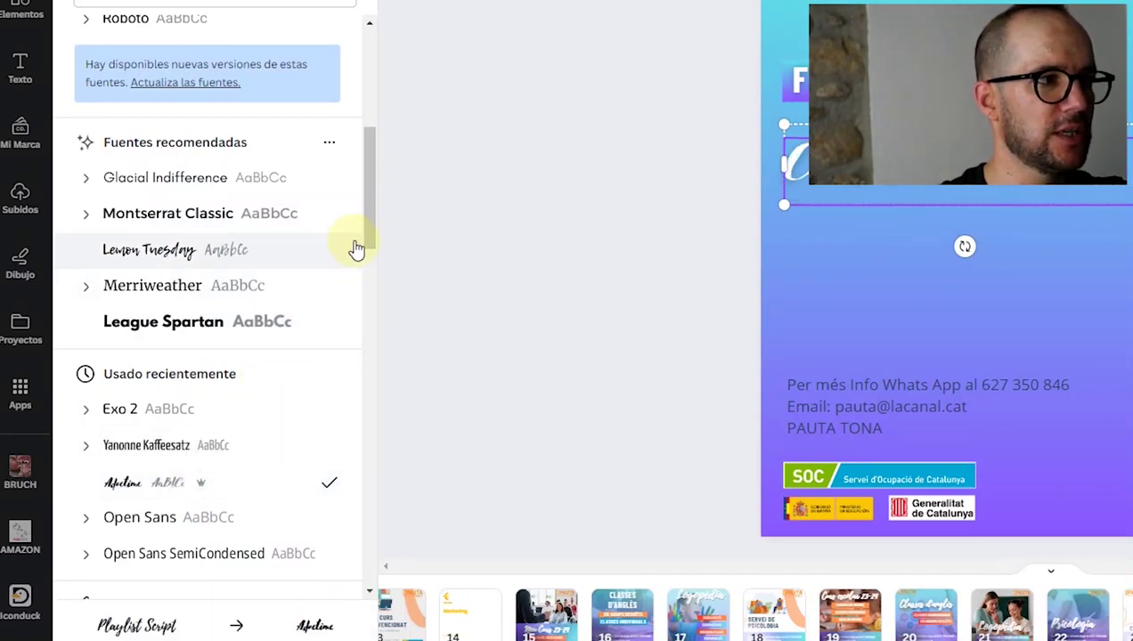
drag(370, 223, 372, 347)
click(109, 252)
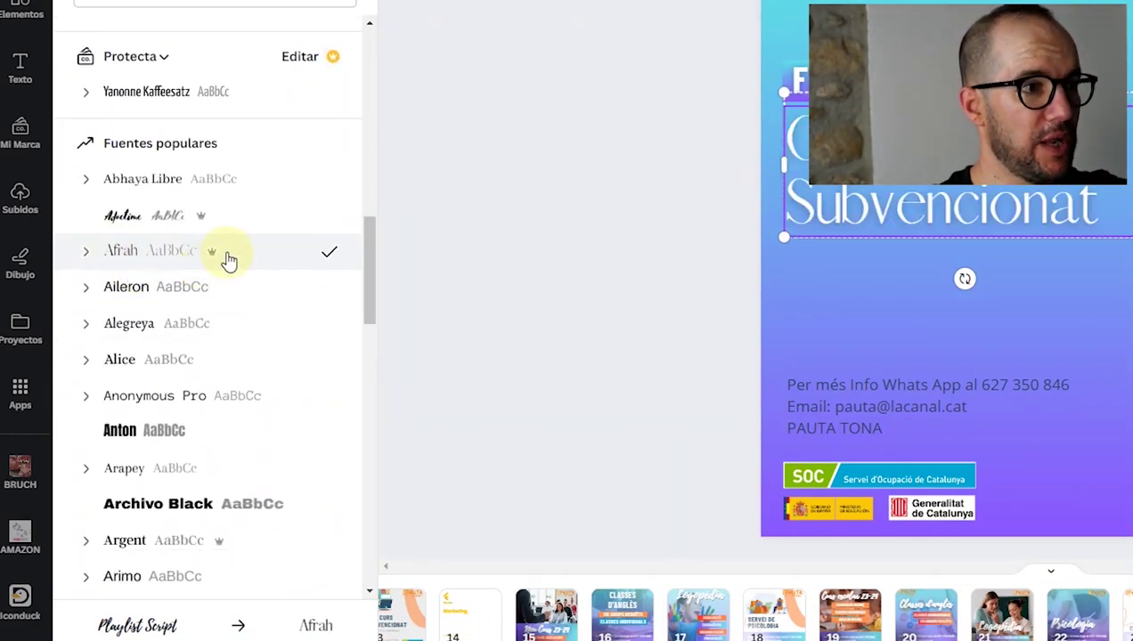
drag(377, 296, 401, 389)
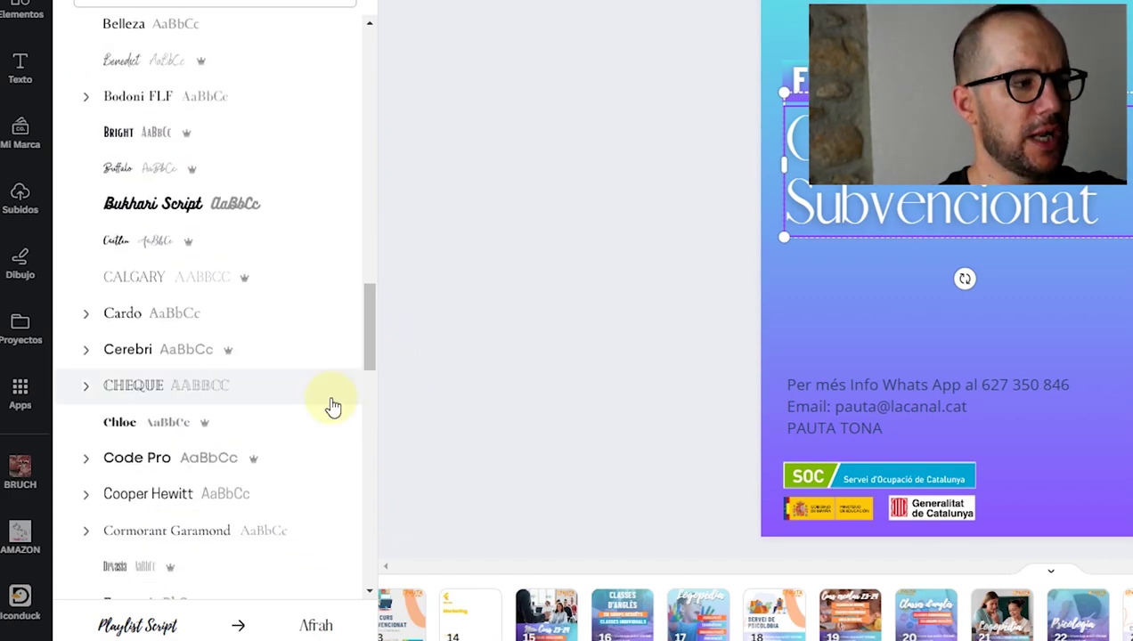
click(258, 435)
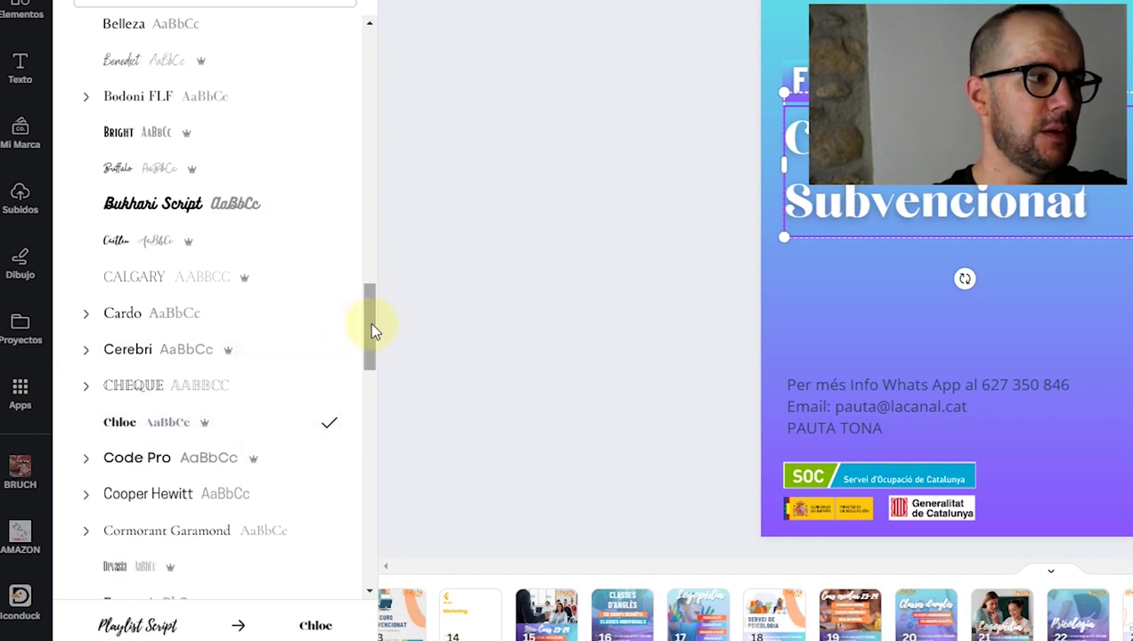
drag(374, 329, 377, 362)
drag(856, 203, 860, 228)
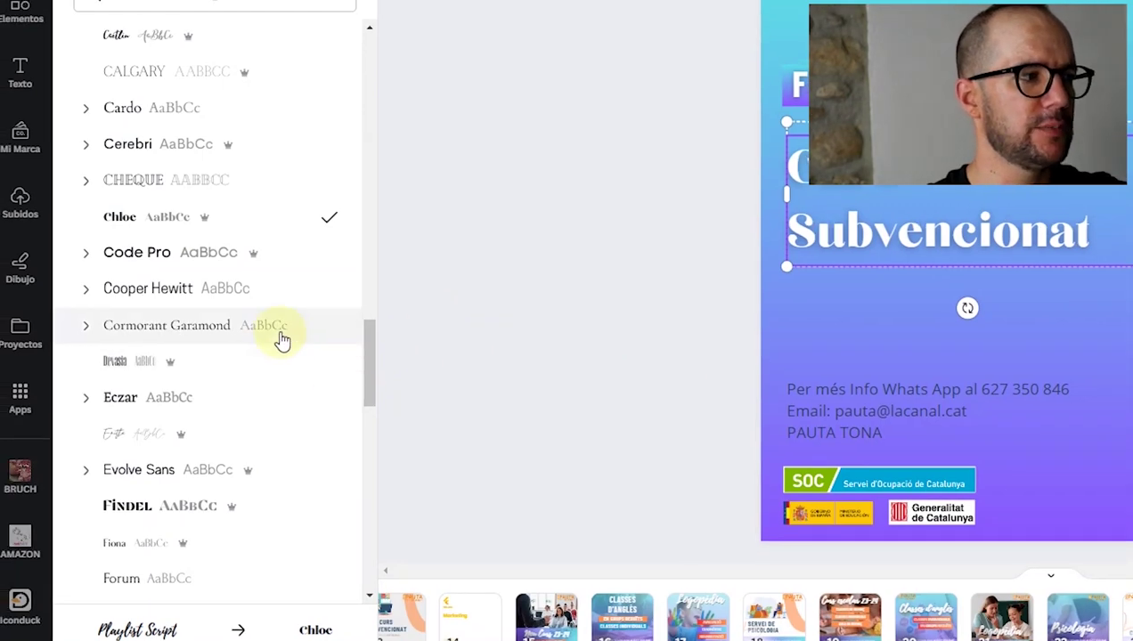
Step: Recolour the contact details text above the logos on page 29 to white
click(851, 431)
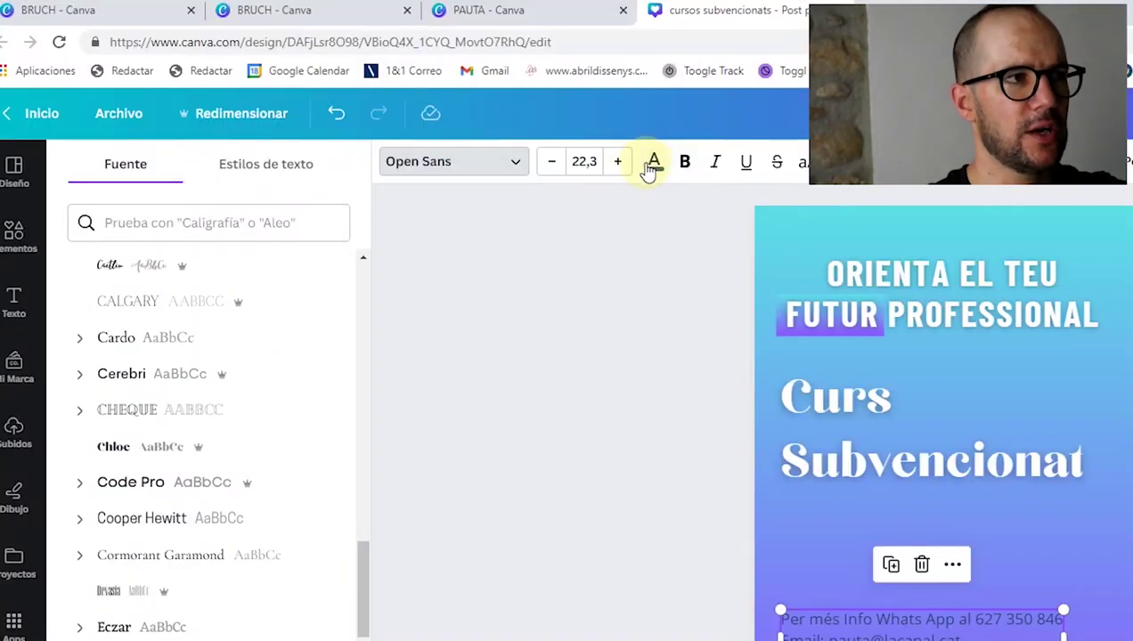
click(653, 163)
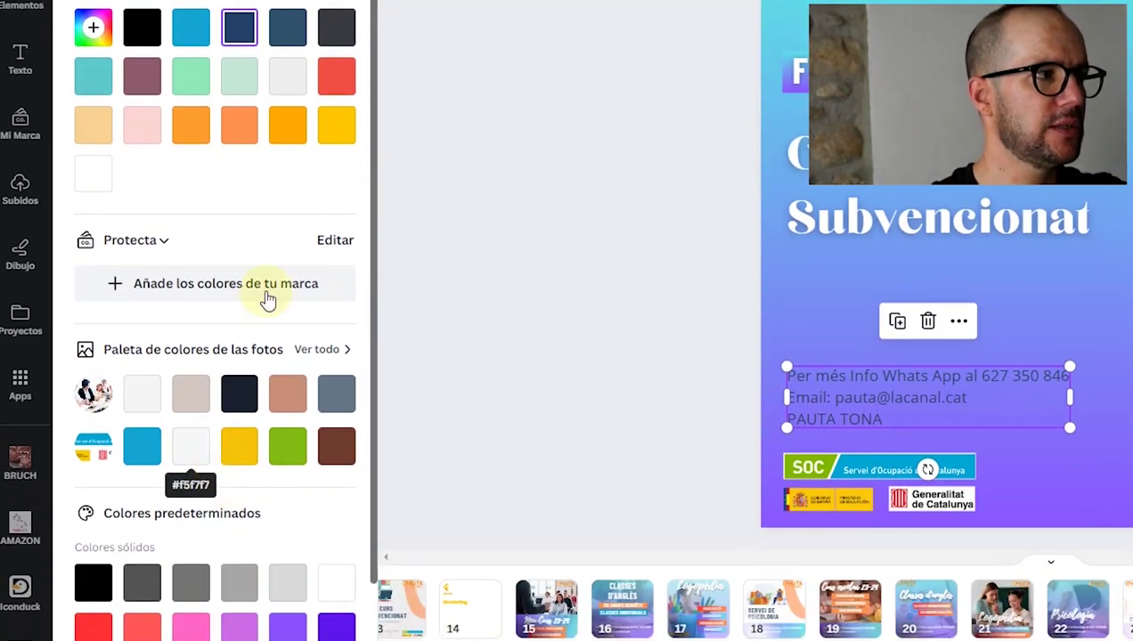
click(98, 184)
click(412, 190)
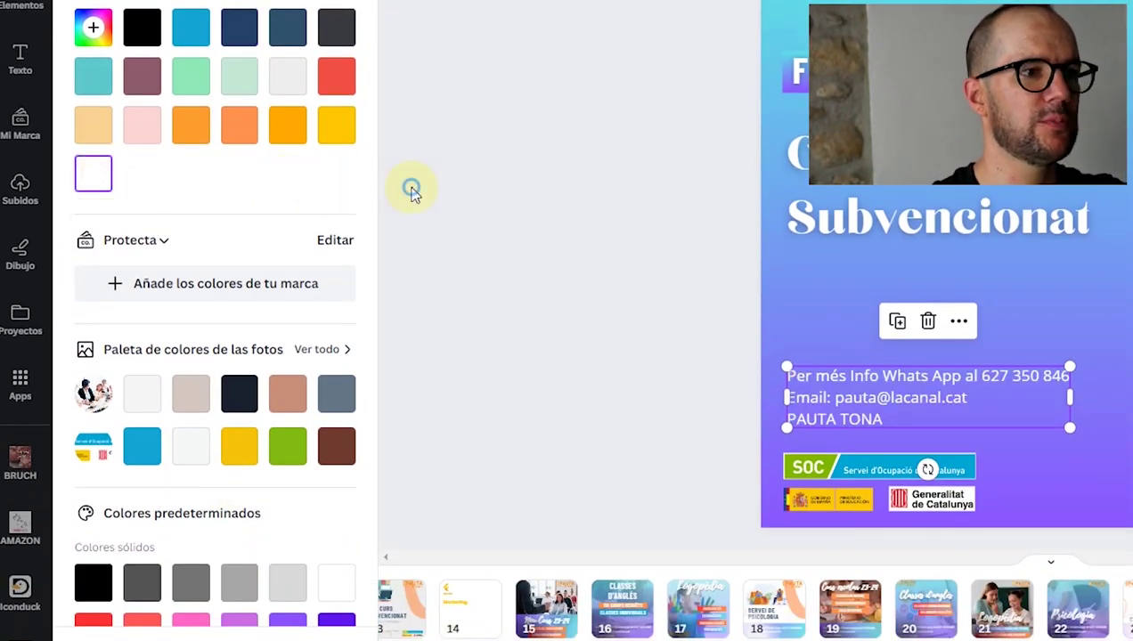
click(809, 215)
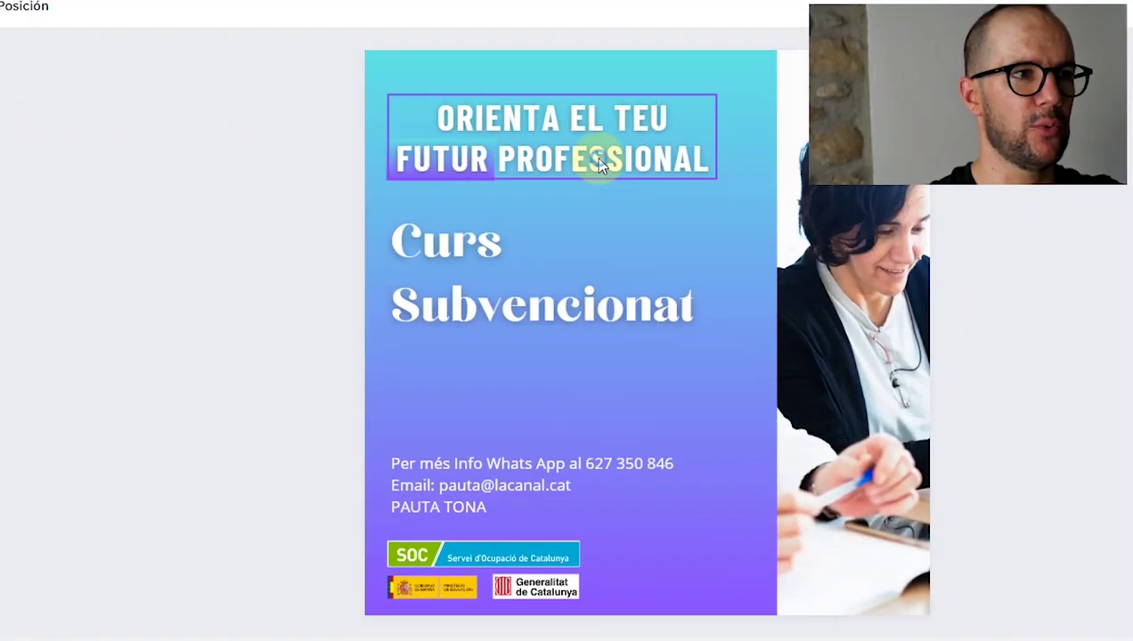
click(599, 162)
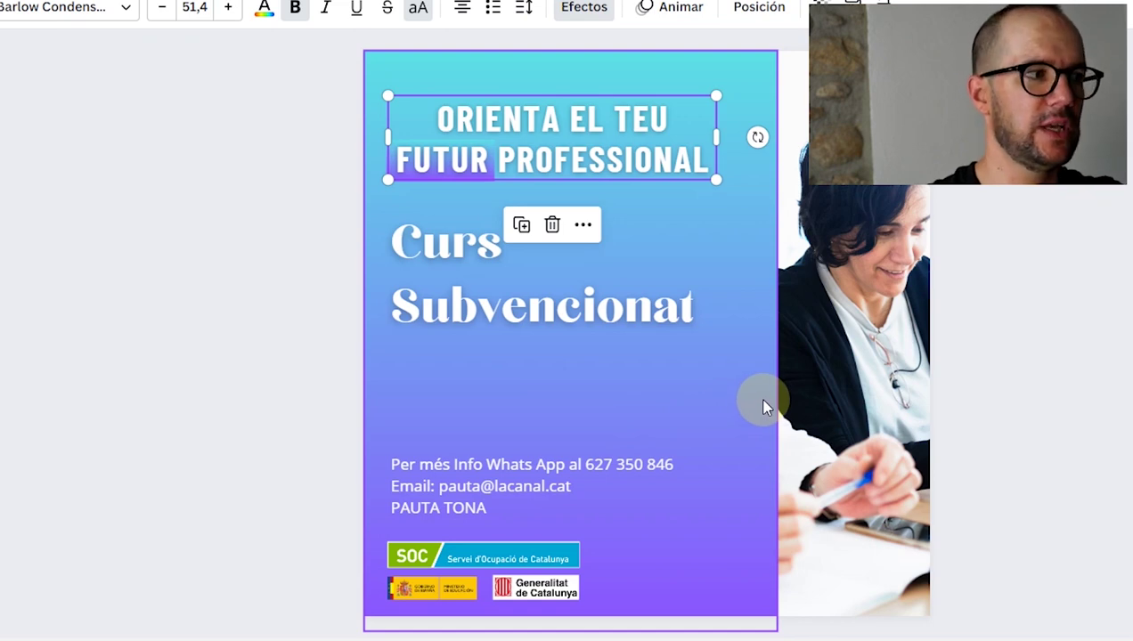
click(279, 313)
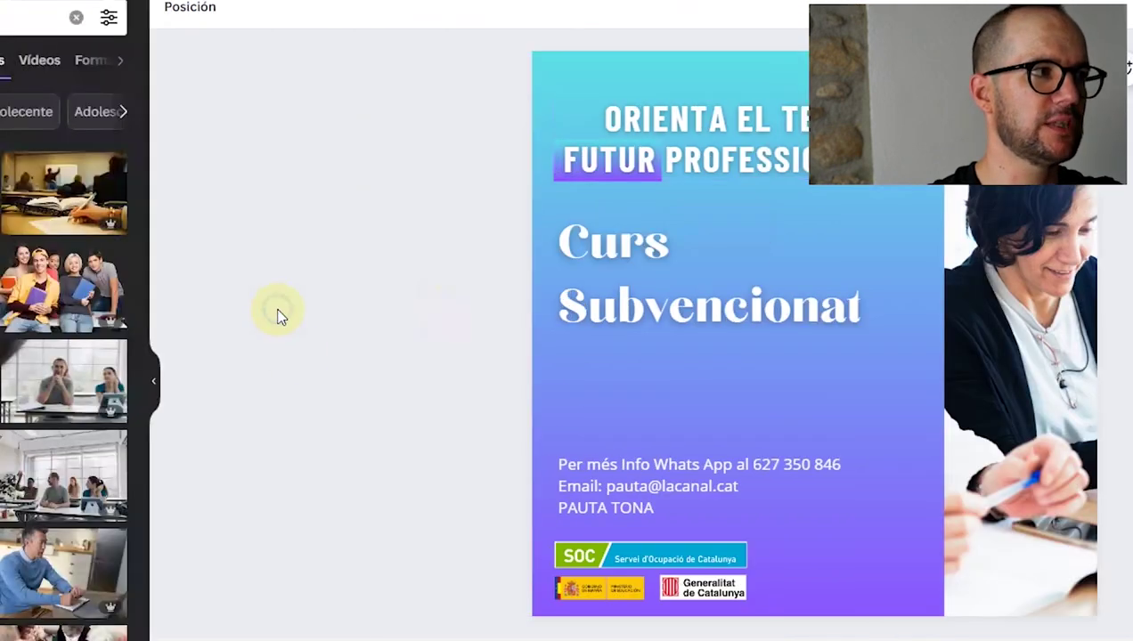
Step: Change the font of the "Curs Subvencionat" text to Lazydog
click(696, 325)
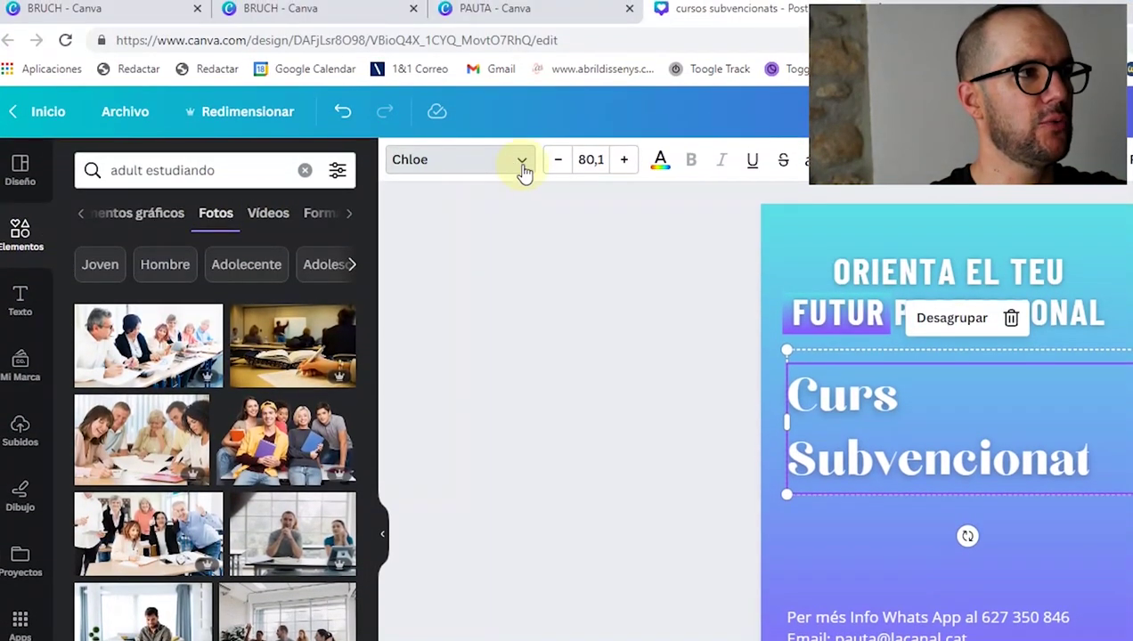
click(524, 172)
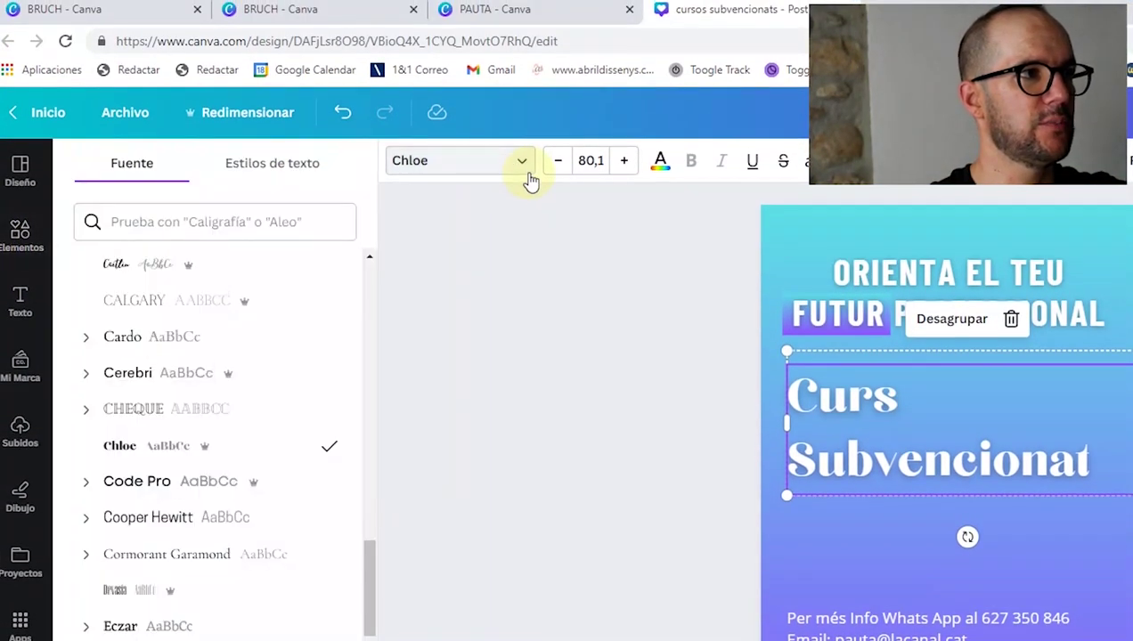
scroll(321, 493, down, 2)
scroll(374, 233, up, 5)
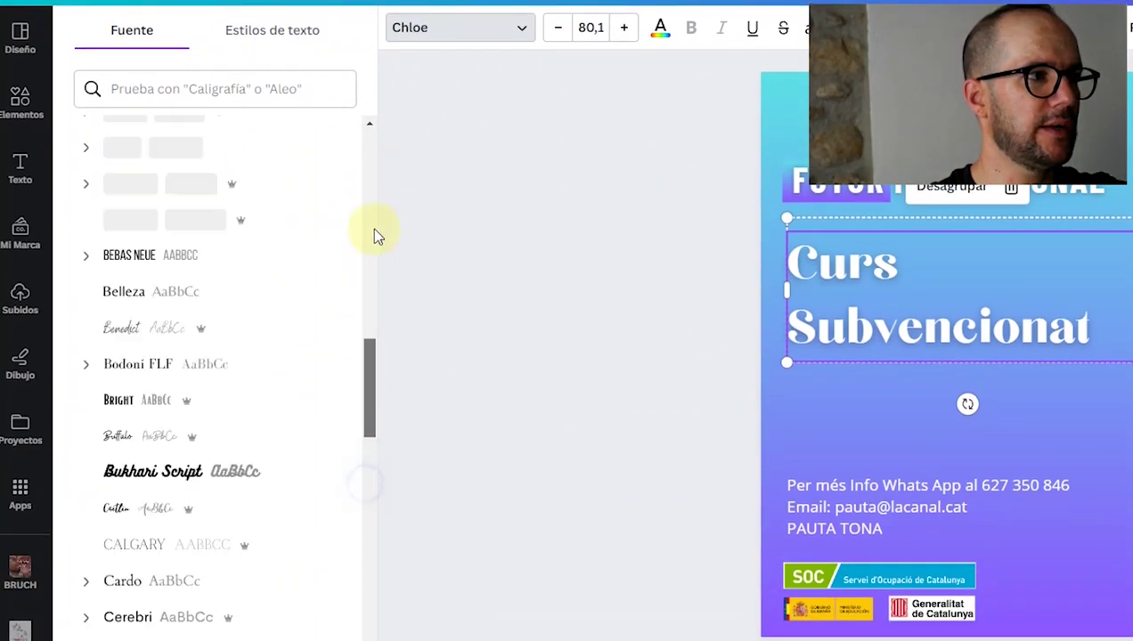
scroll(375, 233, up, 10)
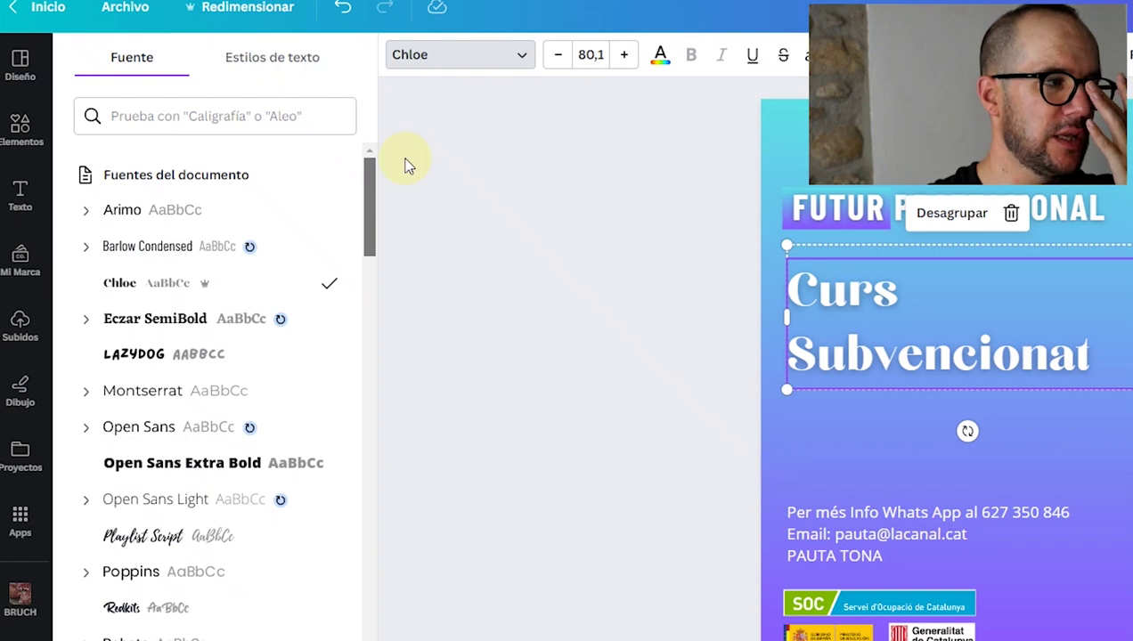
click(348, 353)
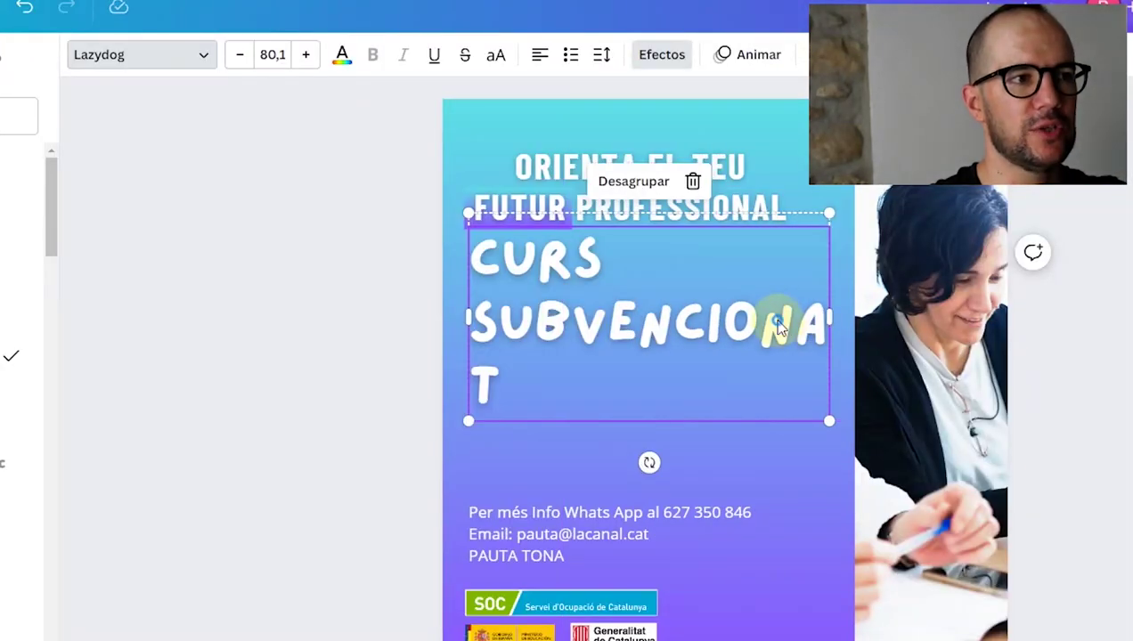
Step: Move the "Curs Subvencionat" text lower on the panel and widen its box until "Subvencionat" fits on one line
drag(1058, 318, 1040, 348)
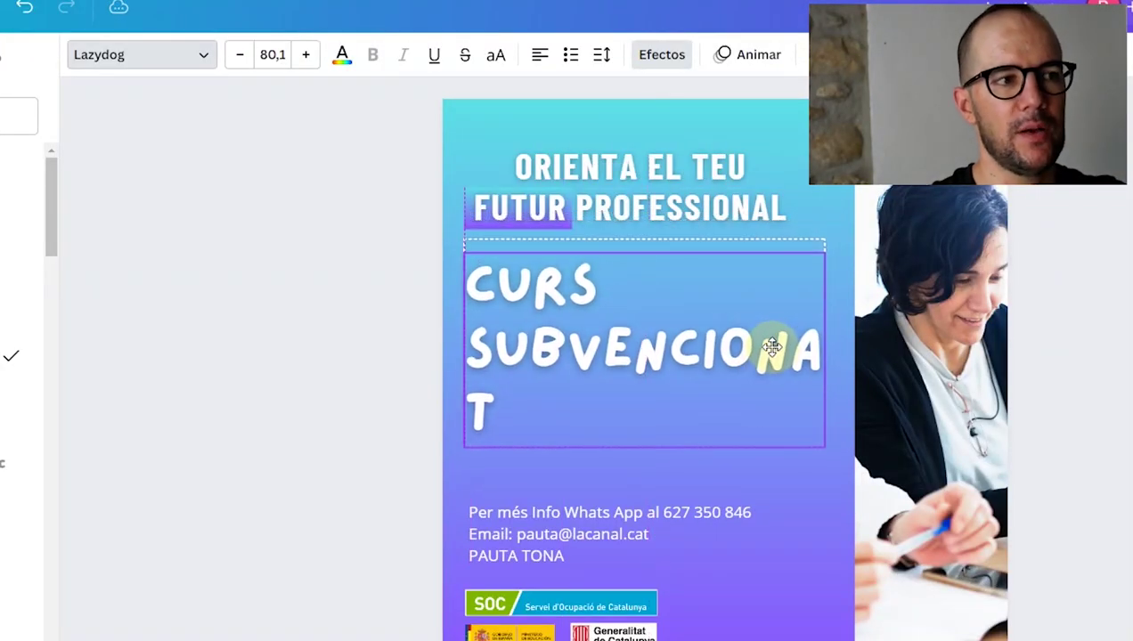
drag(771, 347, 775, 354)
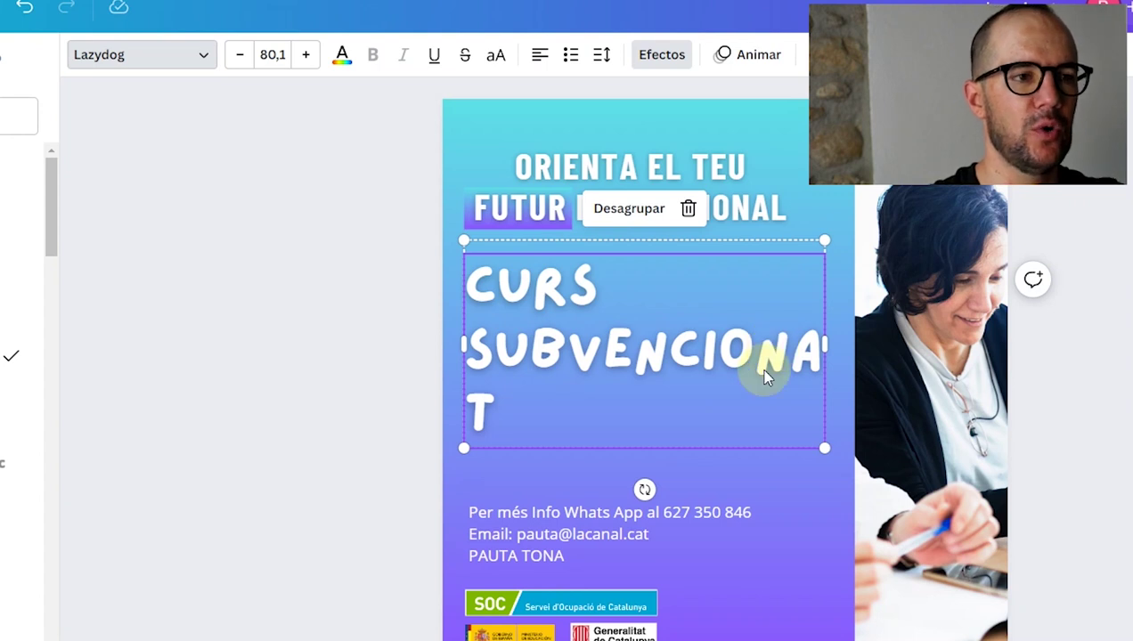
drag(792, 370, 803, 398)
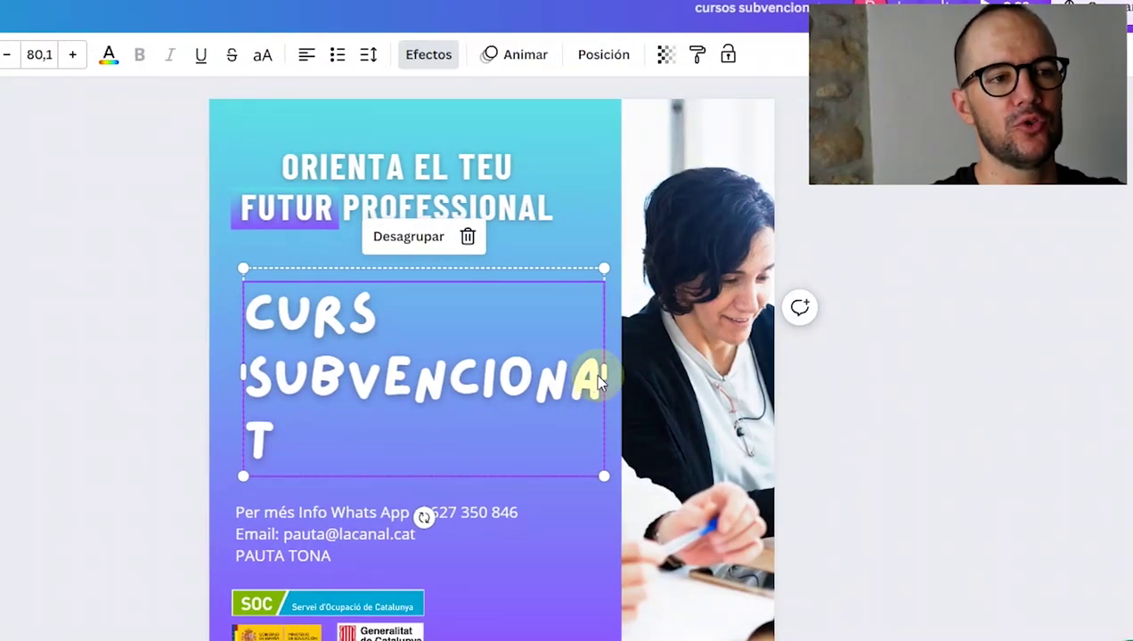
drag(599, 379, 644, 373)
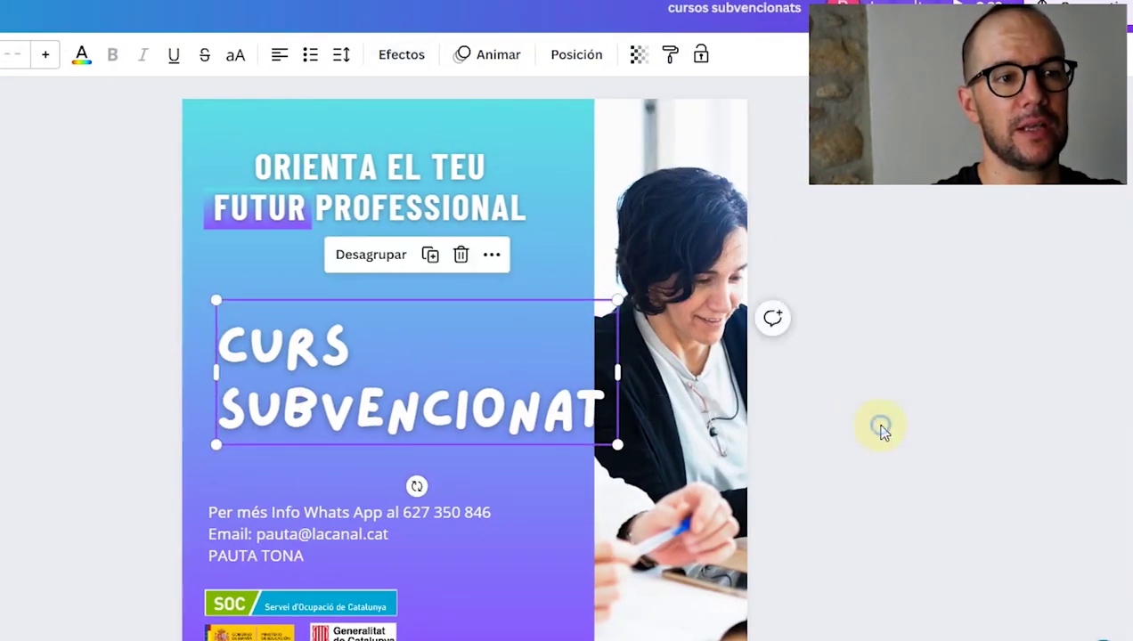
Step: Shrink the "Curs Subvencionat" text to fit within the gradient panel and place it directly above the contact details
drag(641, 446, 574, 417)
drag(460, 371, 450, 435)
click(101, 367)
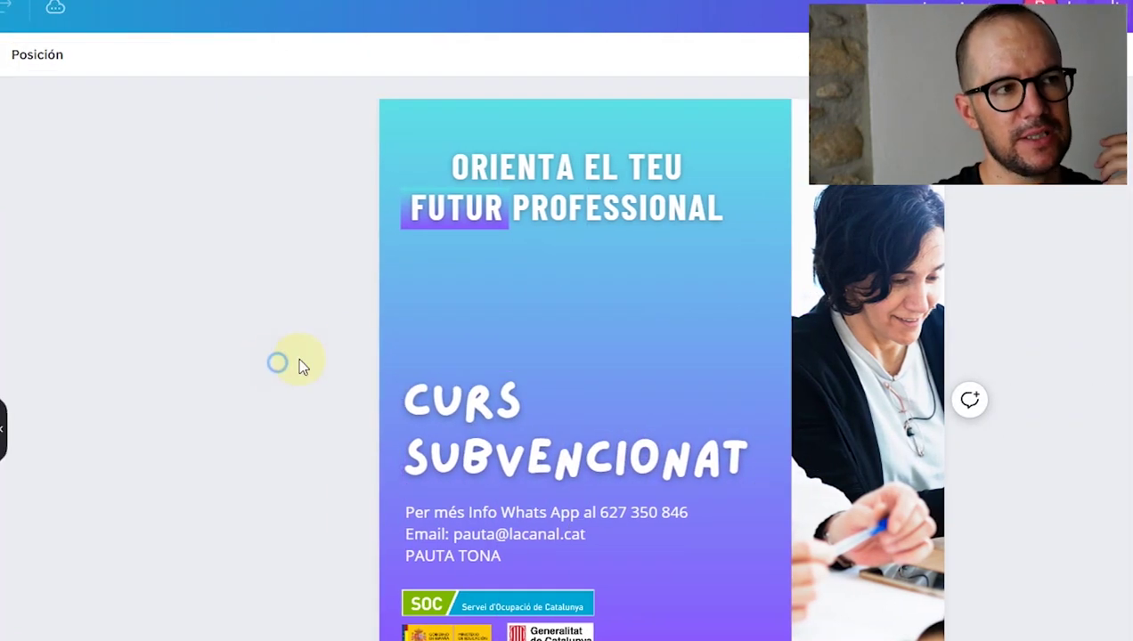
Step: Delete the purple highlight bar and move the "Orienta el teu futur professional" heading down, aligned just above "Curs Subvencionat"
click(351, 208)
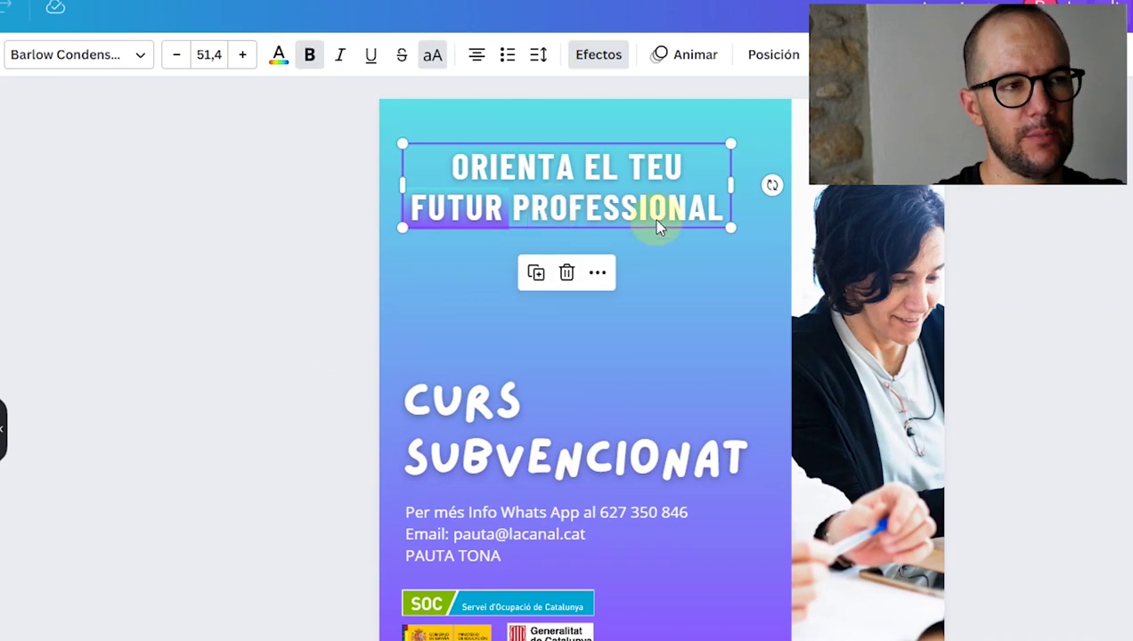
drag(657, 227, 719, 318)
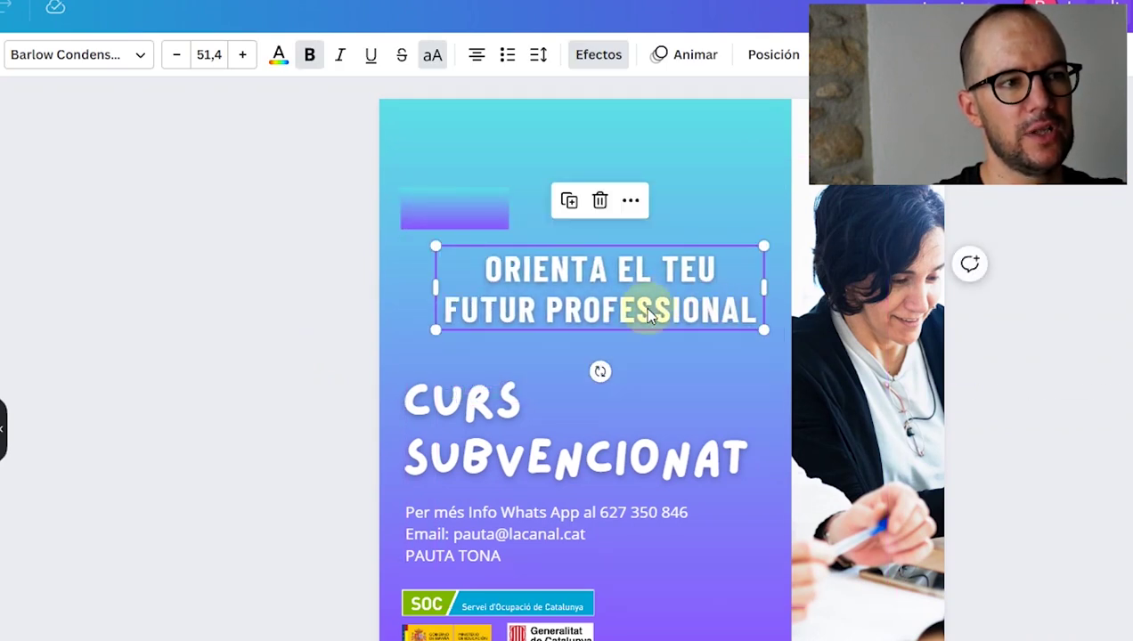
click(541, 417)
click(710, 320)
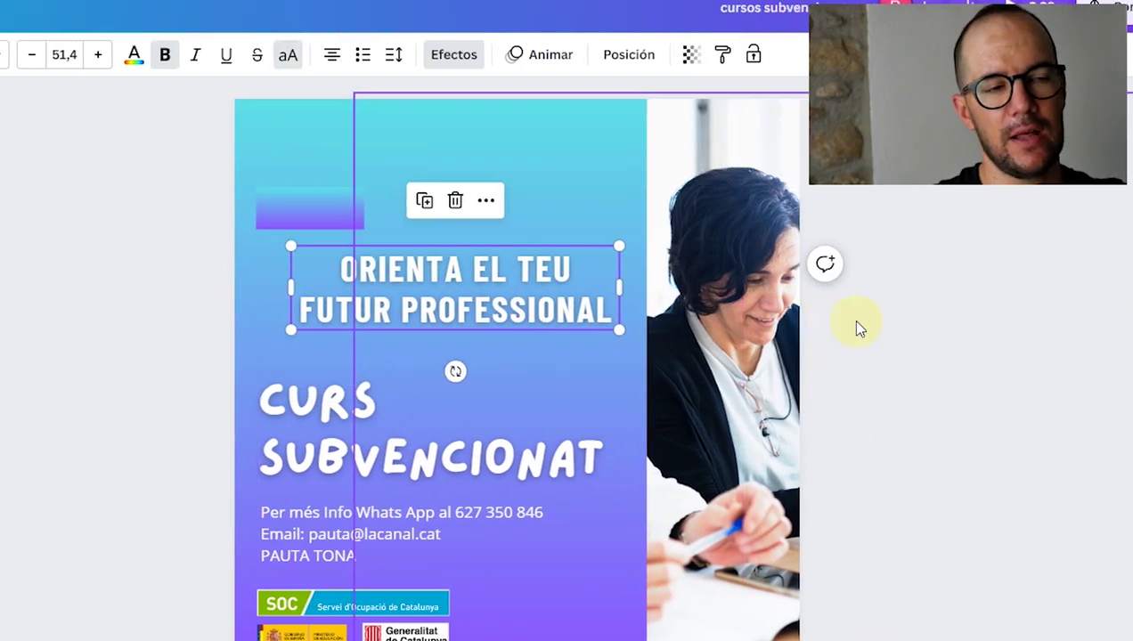
click(285, 211)
key(Delete)
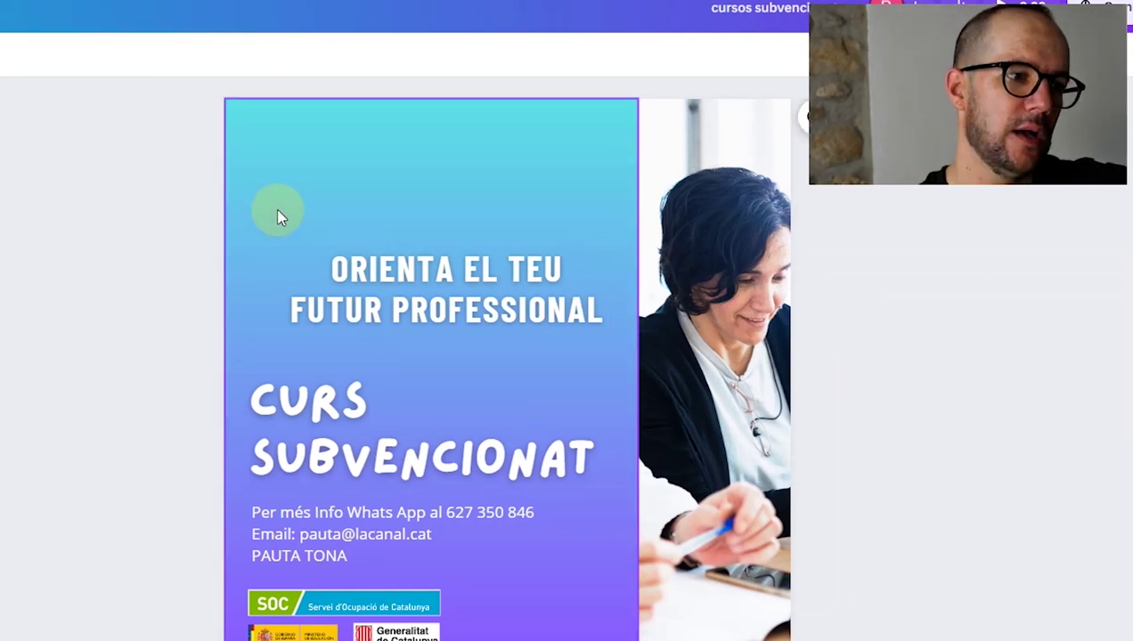
drag(413, 309, 384, 331)
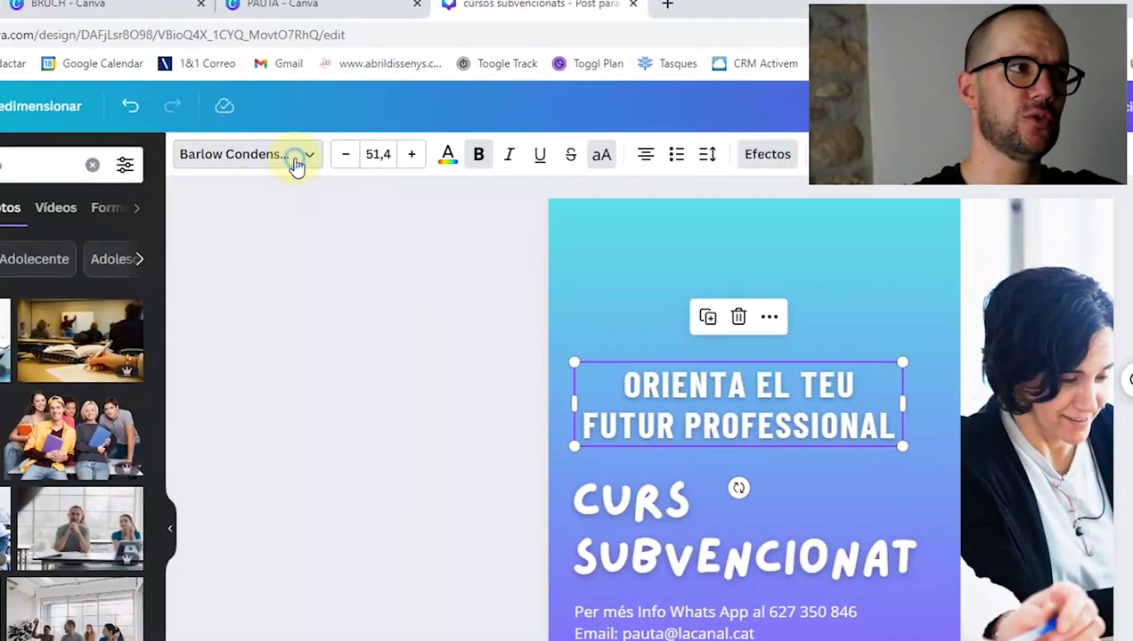
Step: Move the "Orienta el teu futur professional" heading higher on the gradient panel, away from "Curs Subvencionat"
click(153, 118)
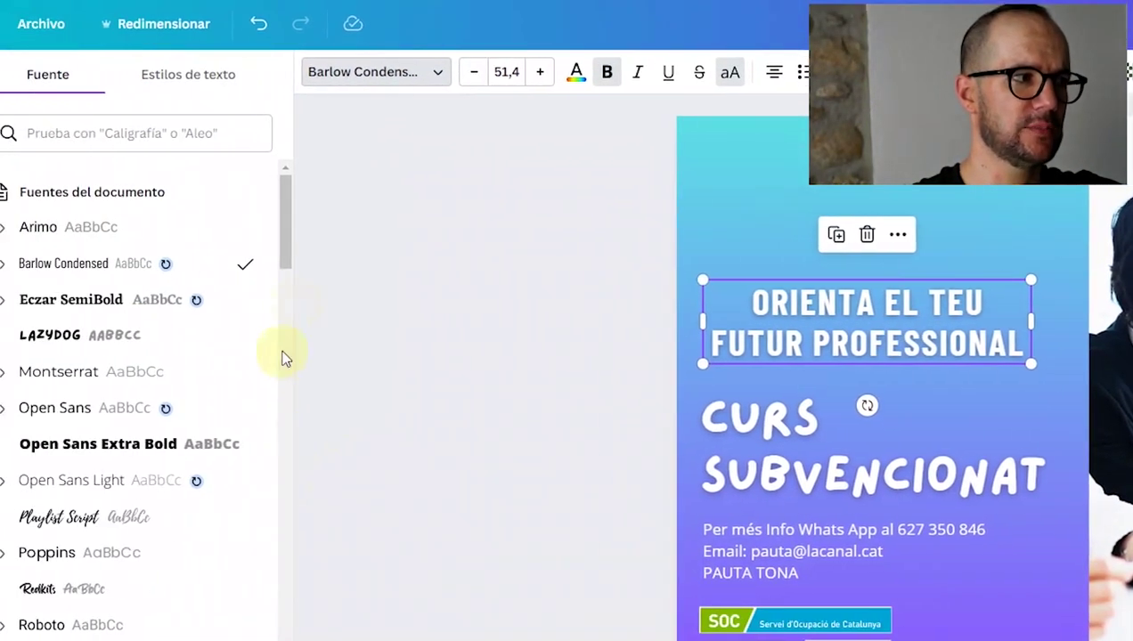
scroll(281, 356, down, 10)
scroll(278, 455, up, 2)
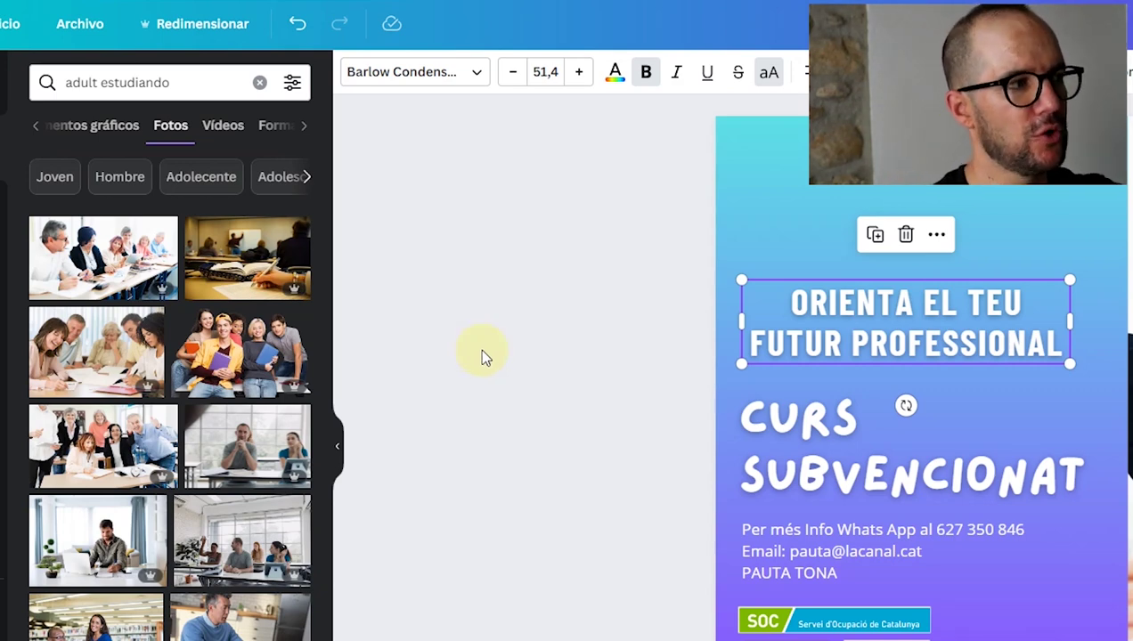
click(481, 349)
drag(857, 345, 872, 255)
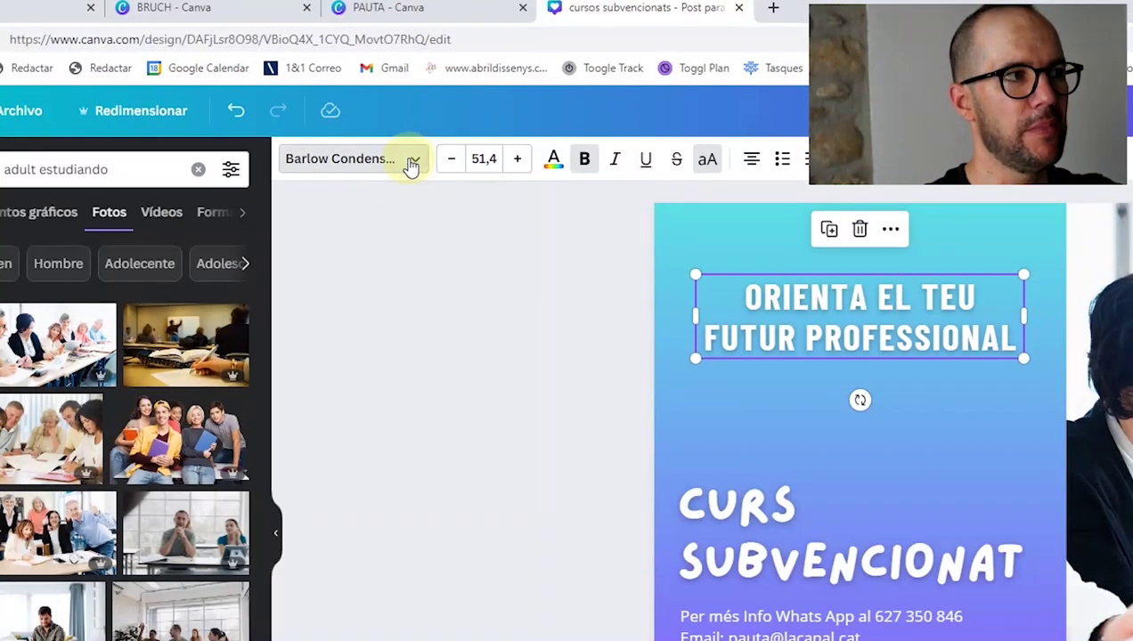
Step: Change the font of the "Orienta el teu futur professional" heading to Lovelo
click(409, 76)
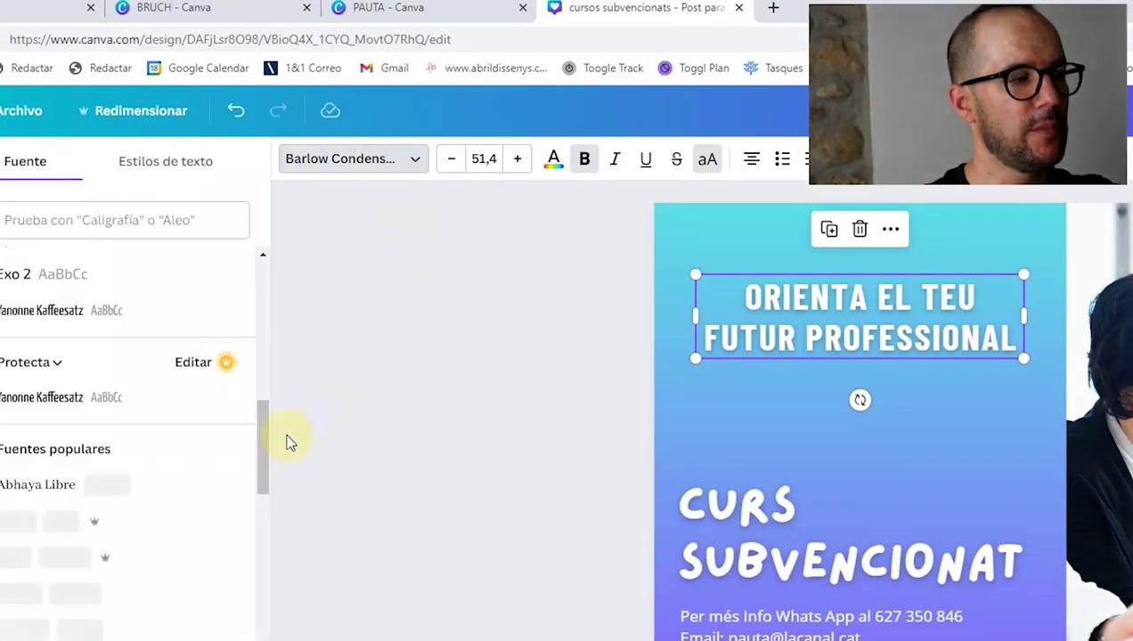
scroll(263, 417, up, 5)
scroll(253, 488, down, 10)
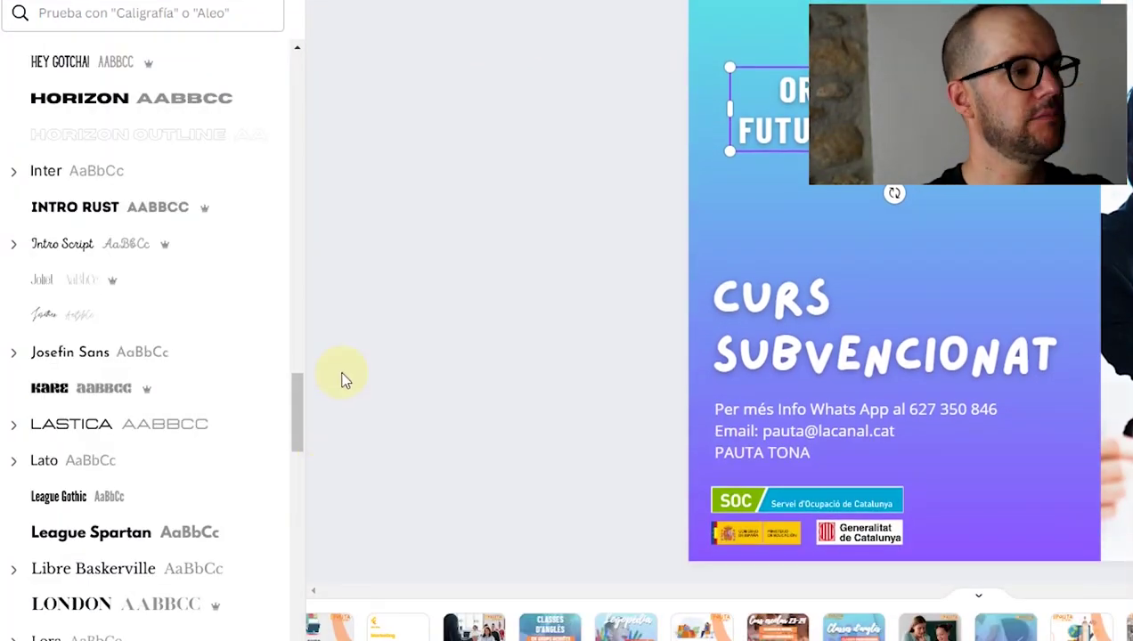
drag(300, 425, 301, 457)
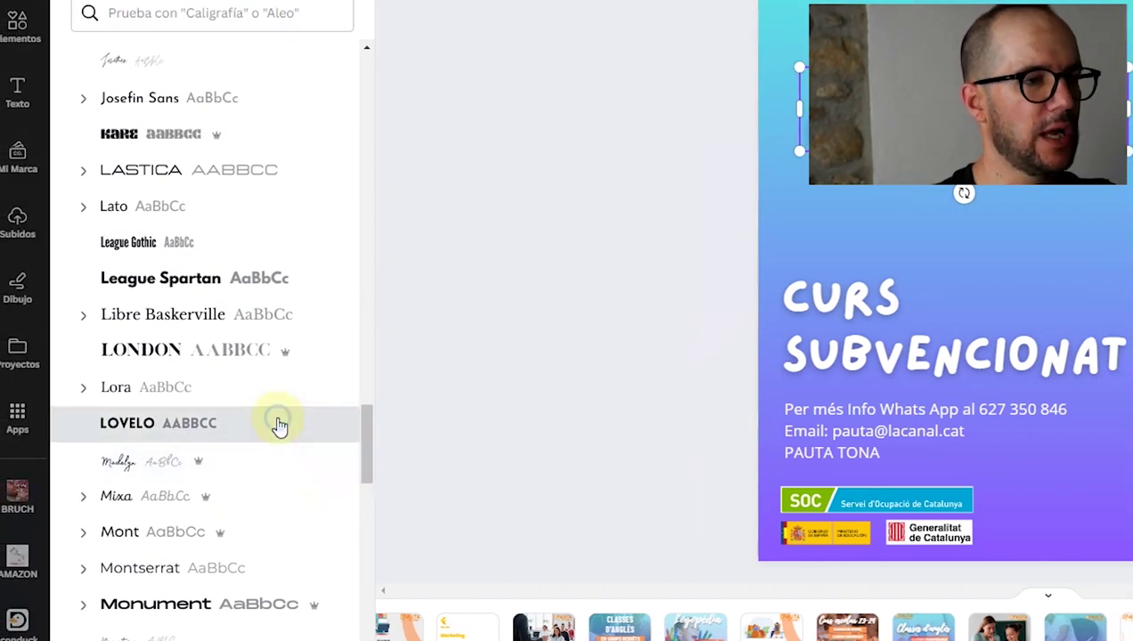
click(209, 424)
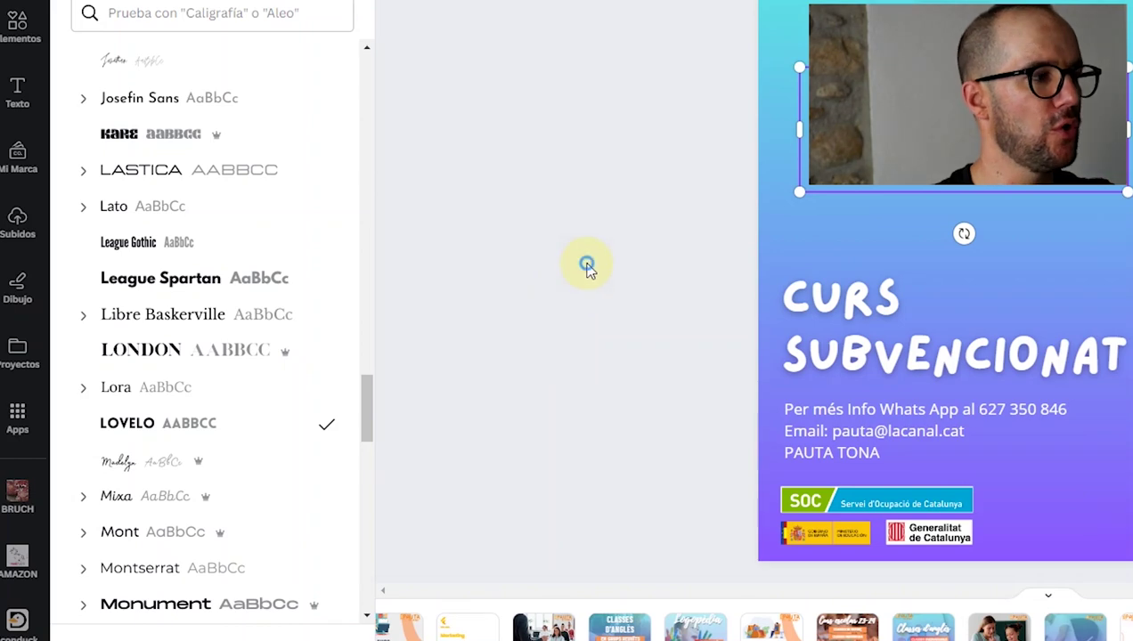
Step: Delete the "Orienta el teu futur professional" heading from the post
click(588, 267)
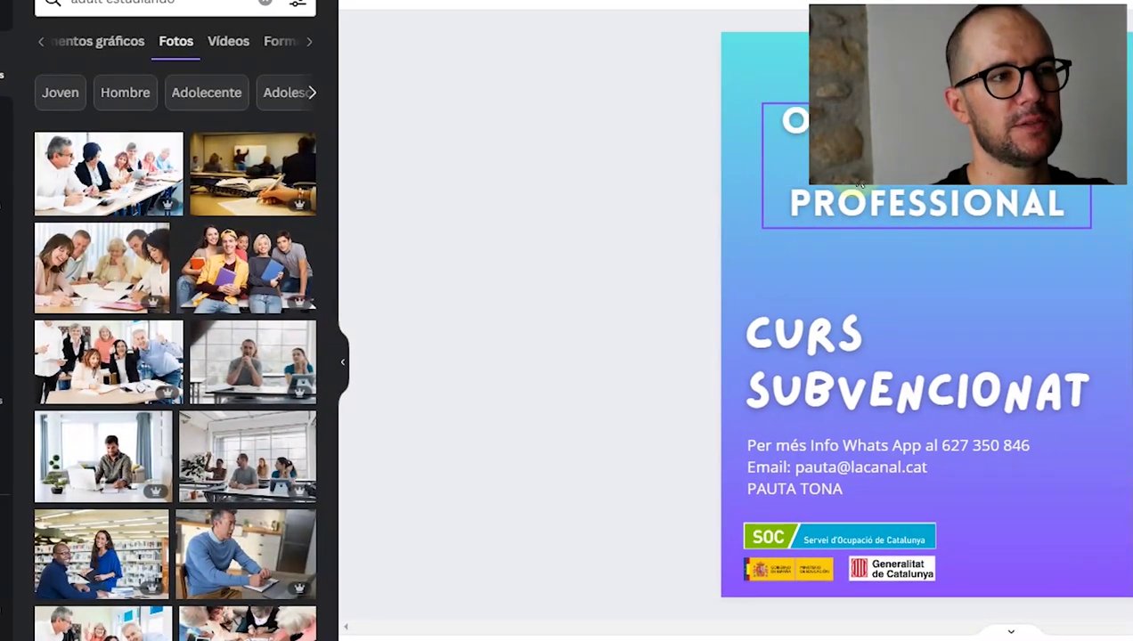
drag(859, 185, 859, 170)
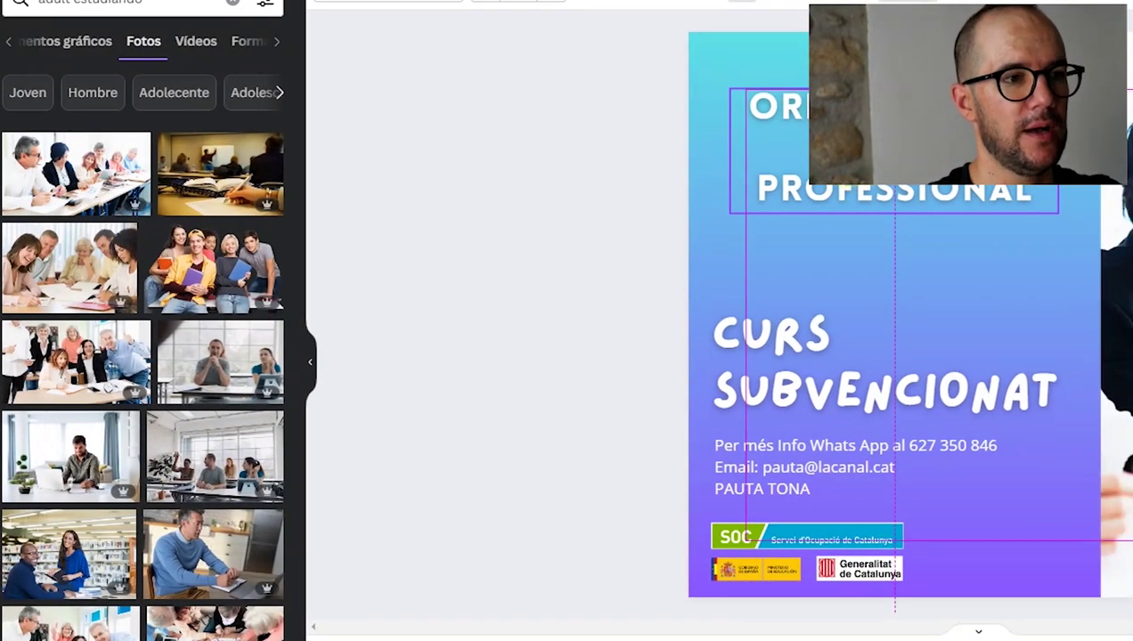
key(Delete)
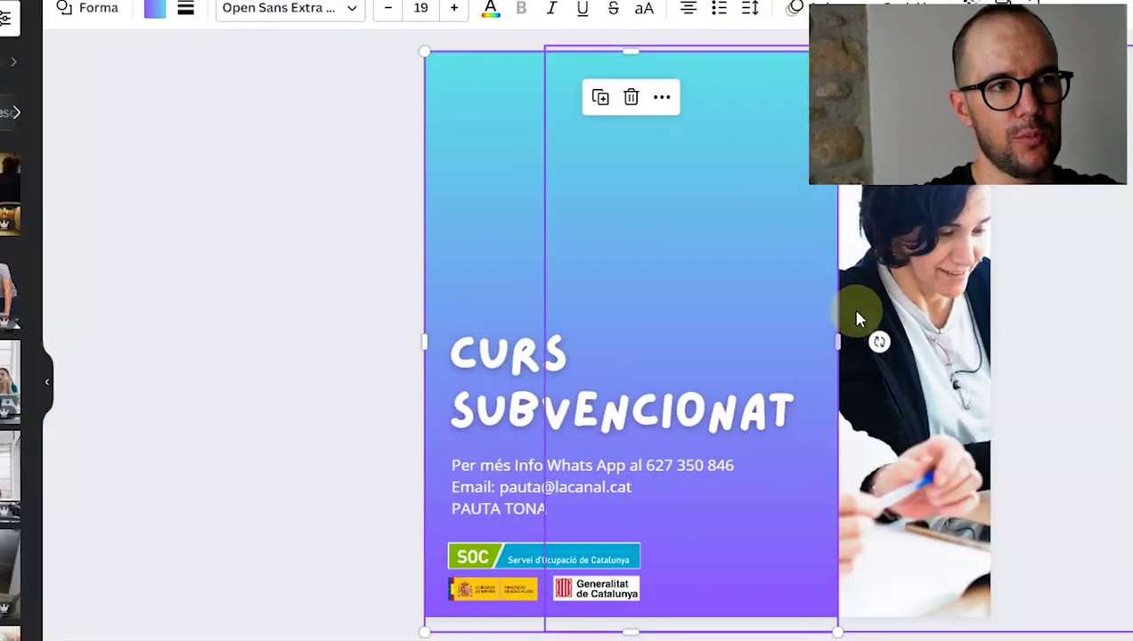
Step: Narrow the gradient panel slightly so that more of the adults-studying photo shows beside it
drag(1076, 317, 1055, 318)
drag(818, 338, 819, 339)
click(1127, 374)
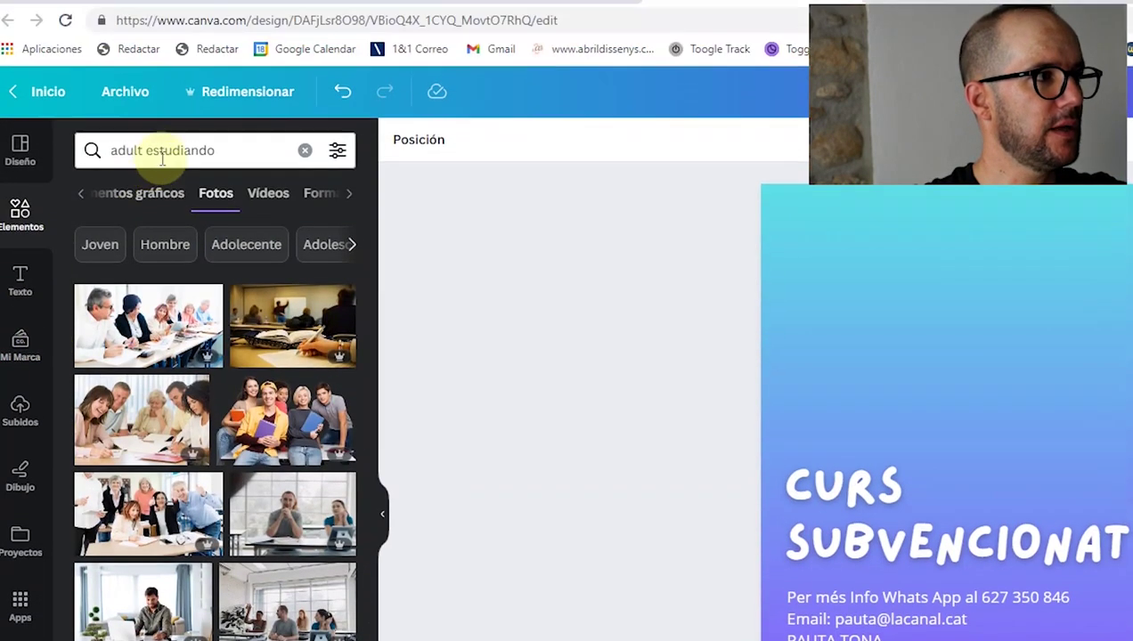
click(223, 92)
key(ctrl+a)
key(BackSpace)
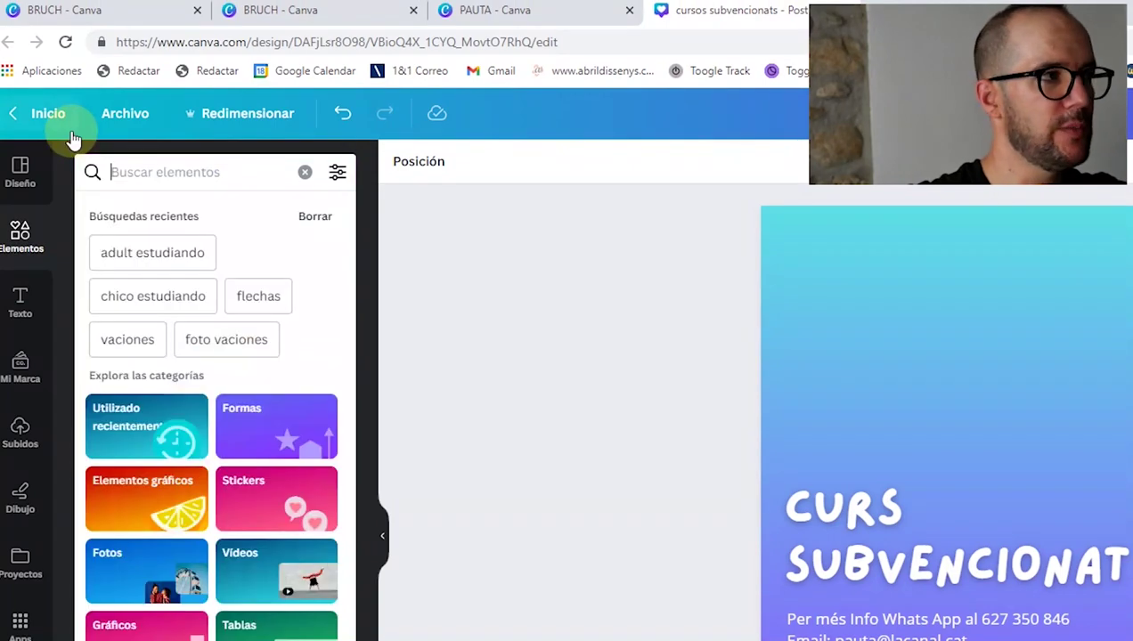
click(518, 250)
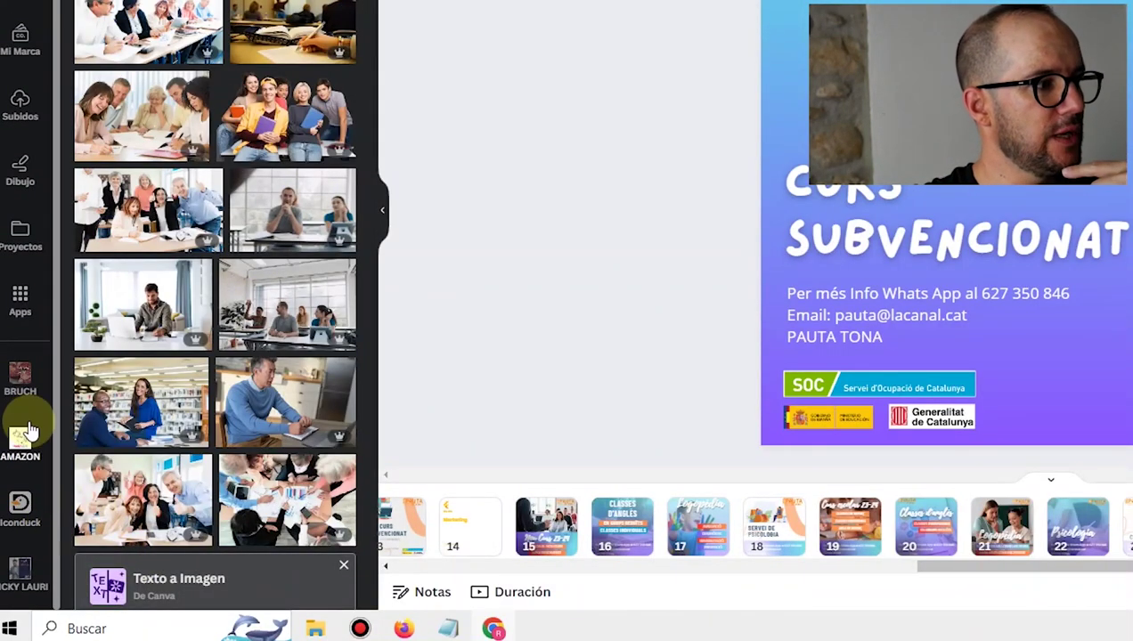
Step: Open the Emoji app and add the squinting face with tongue emoji to the post
click(19, 307)
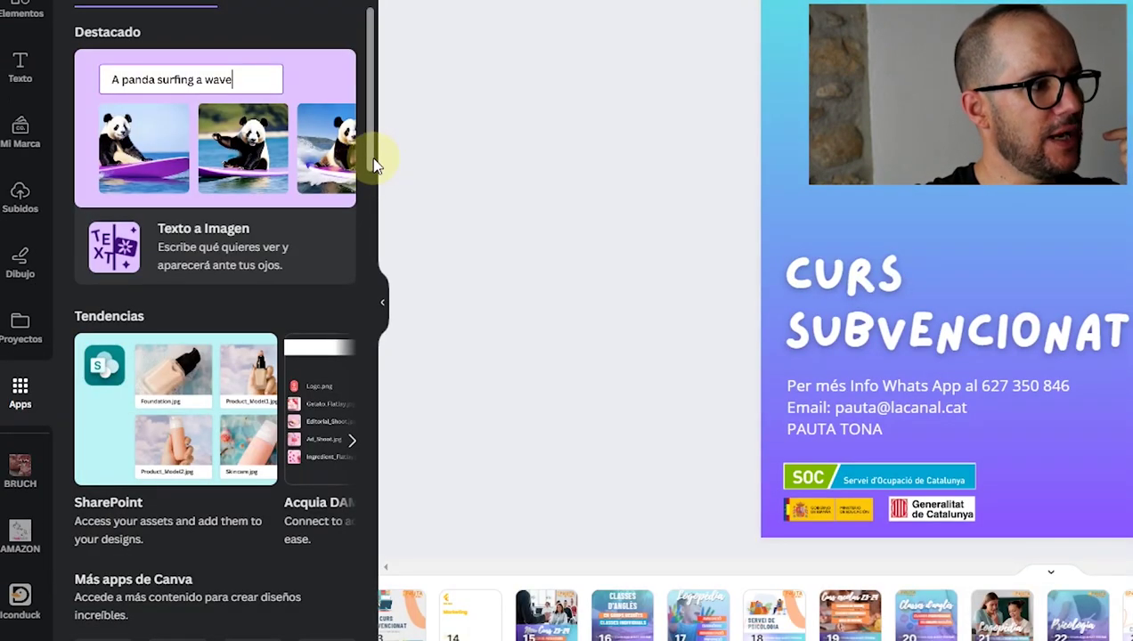
drag(374, 165, 382, 309)
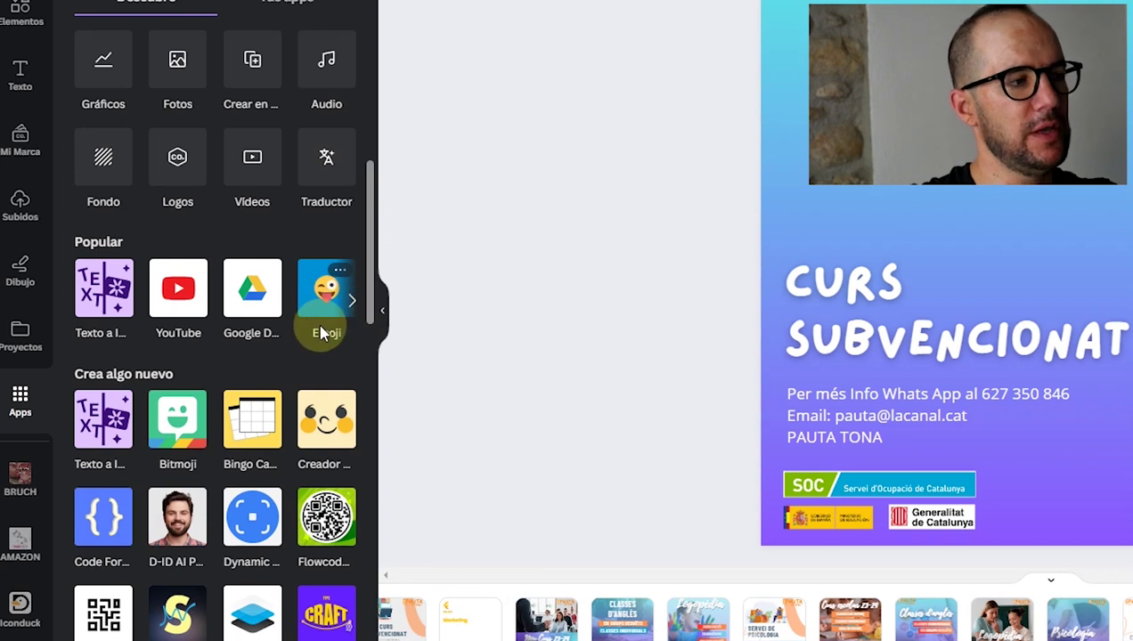
click(328, 294)
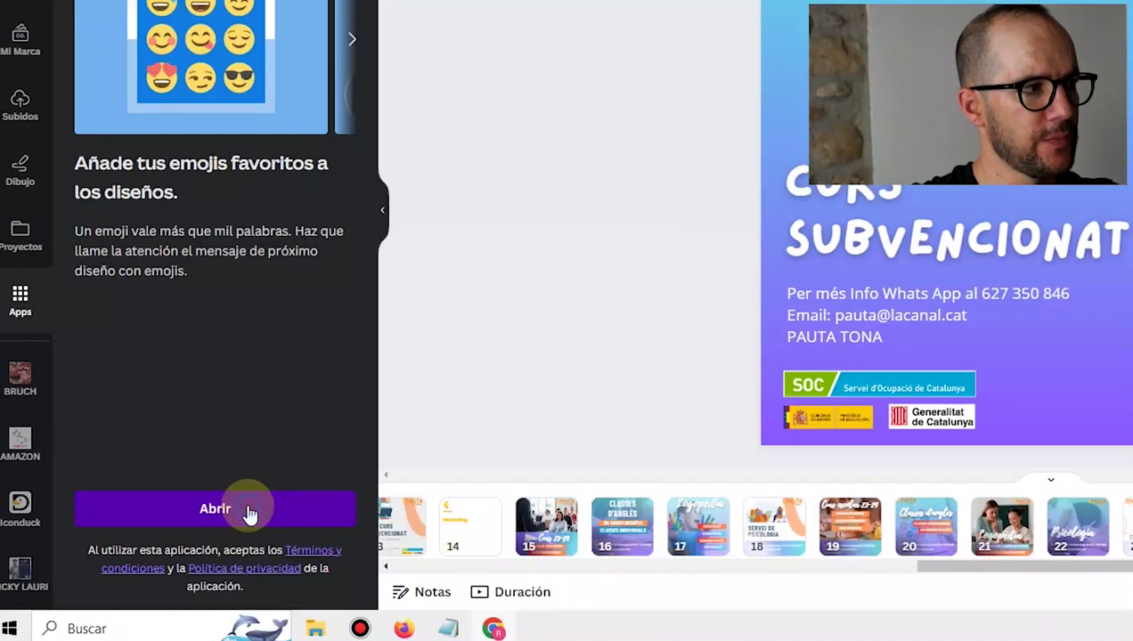
click(246, 609)
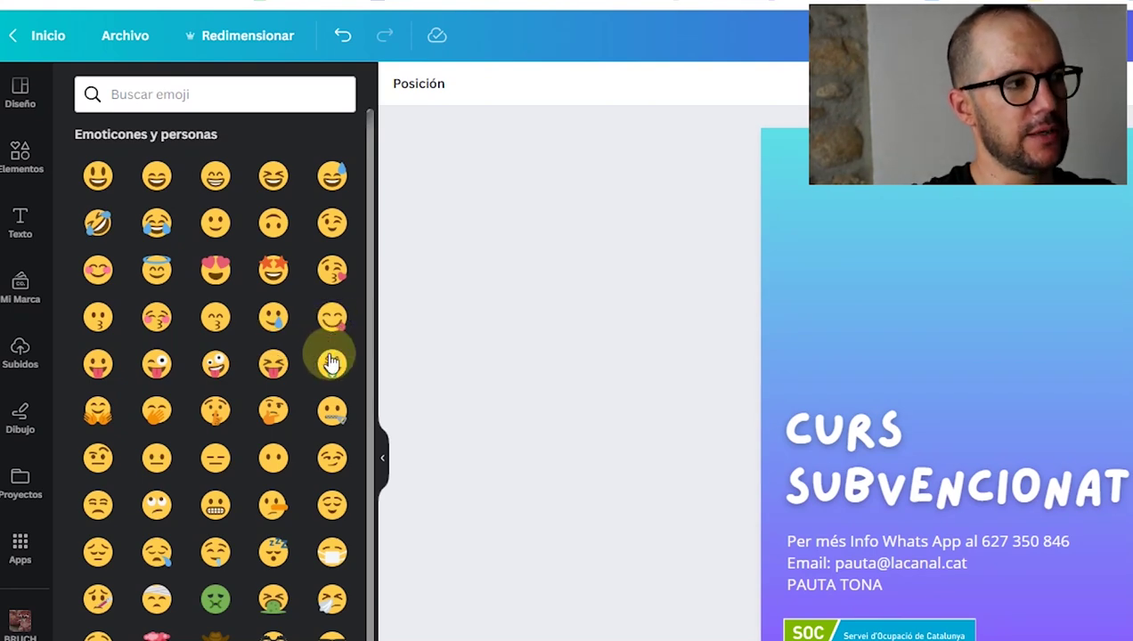
drag(269, 373, 908, 385)
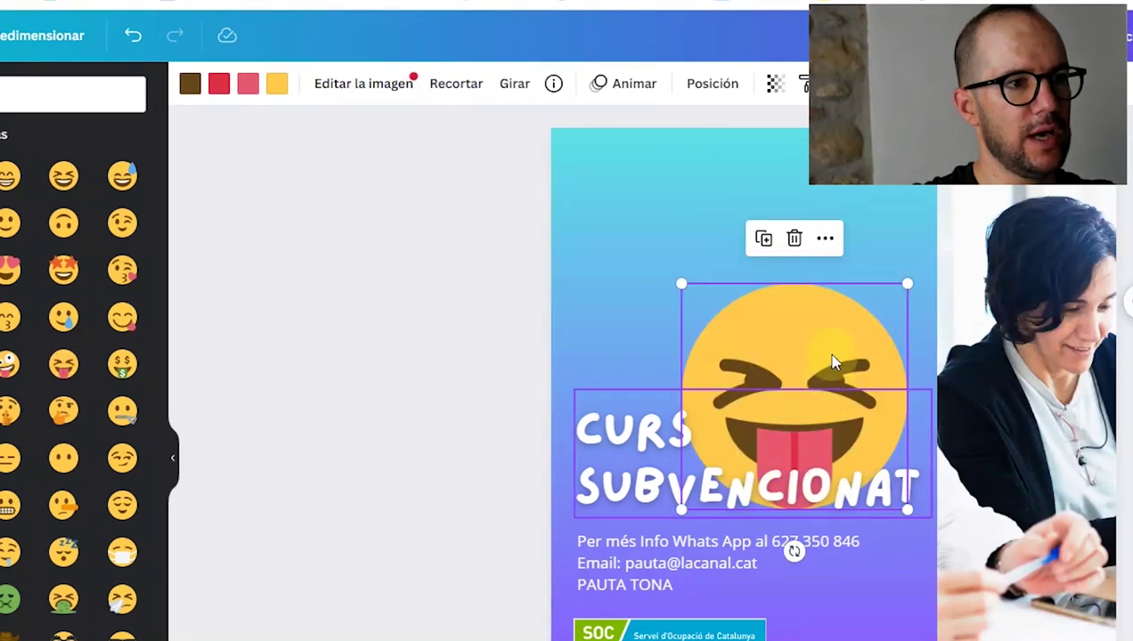
Step: Shrink the emoji and place it in the empty upper part of the gradient panel, above "Curs Subvencionat"
drag(833, 361, 780, 231)
drag(853, 386, 780, 278)
drag(779, 278, 792, 278)
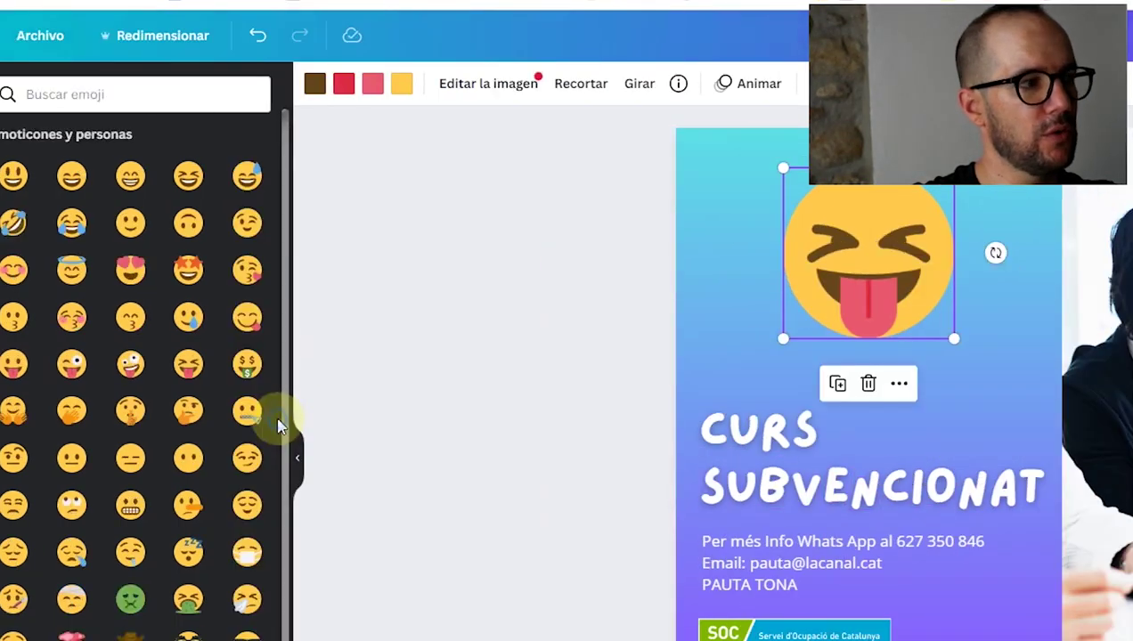
click(349, 271)
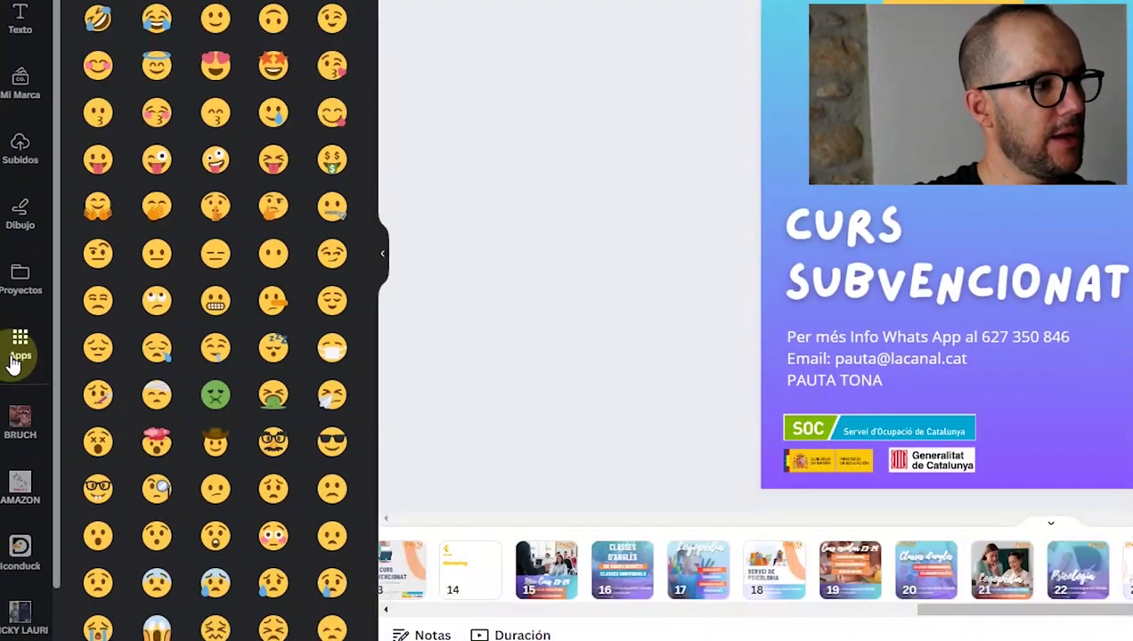
Step: Find the YouTube app among the popular apps and open it
click(14, 356)
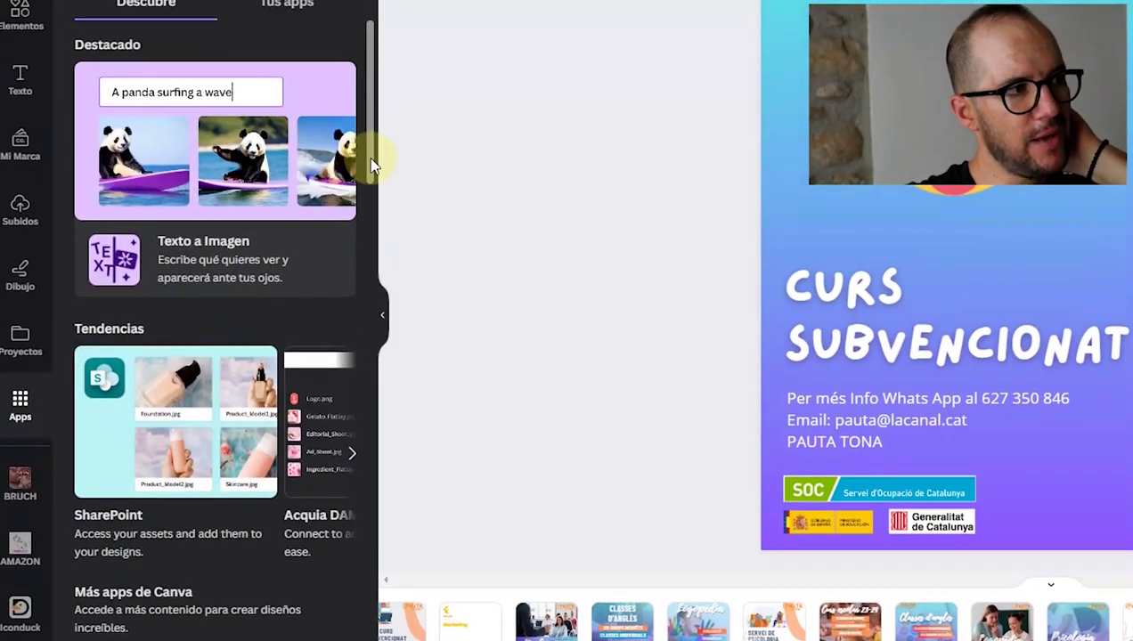
drag(374, 93, 384, 164)
drag(385, 225, 412, 330)
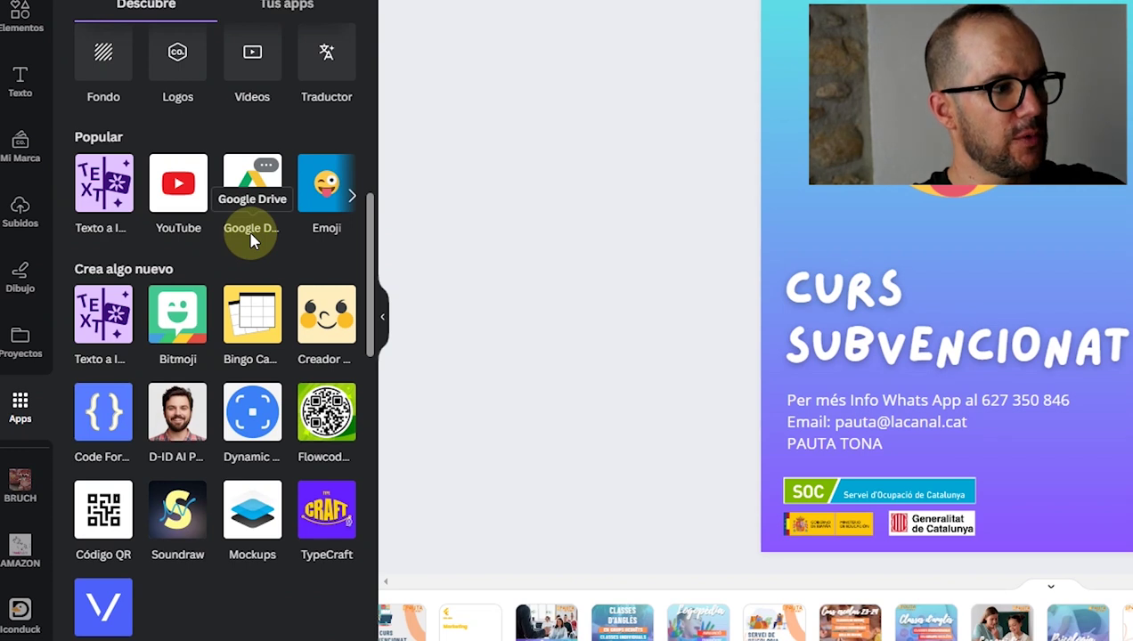
click(191, 210)
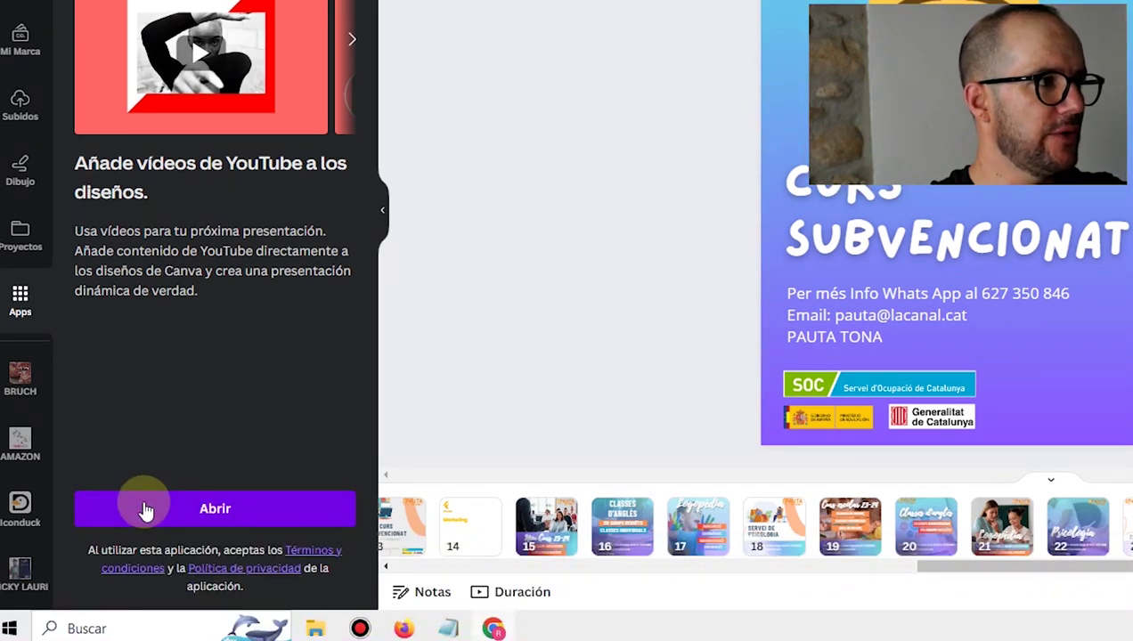
click(145, 510)
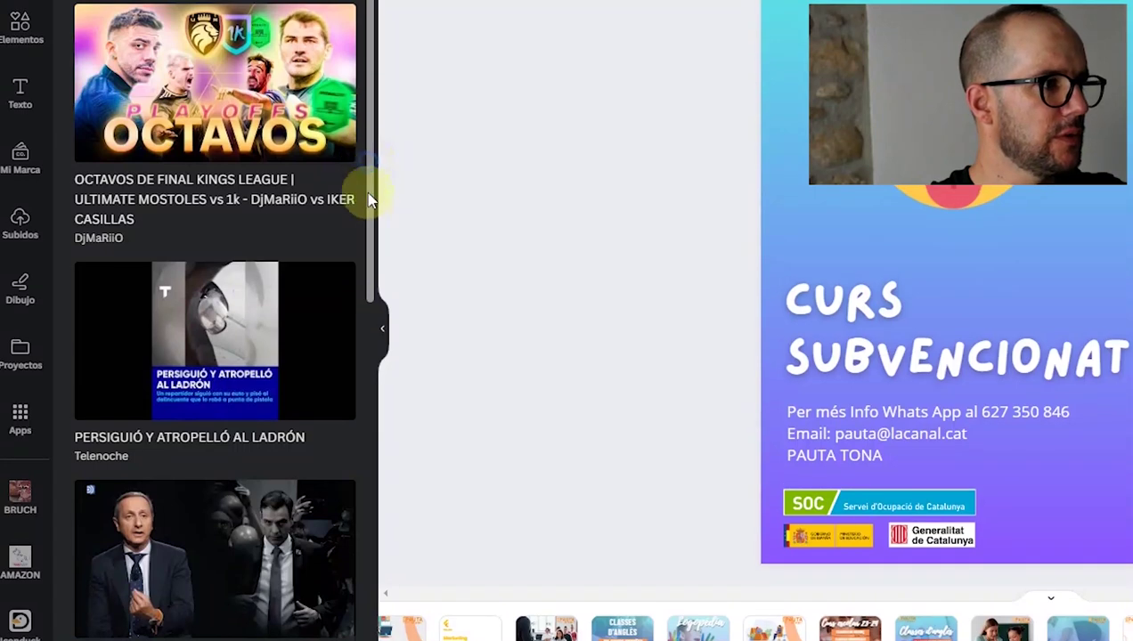
Step: Browse the suggested YouTube videos and add the Lionel Messi Inter Miami debut video to the post
scroll(367, 107, down, 2)
scroll(388, 347, down, 5)
scroll(399, 430, down, 5)
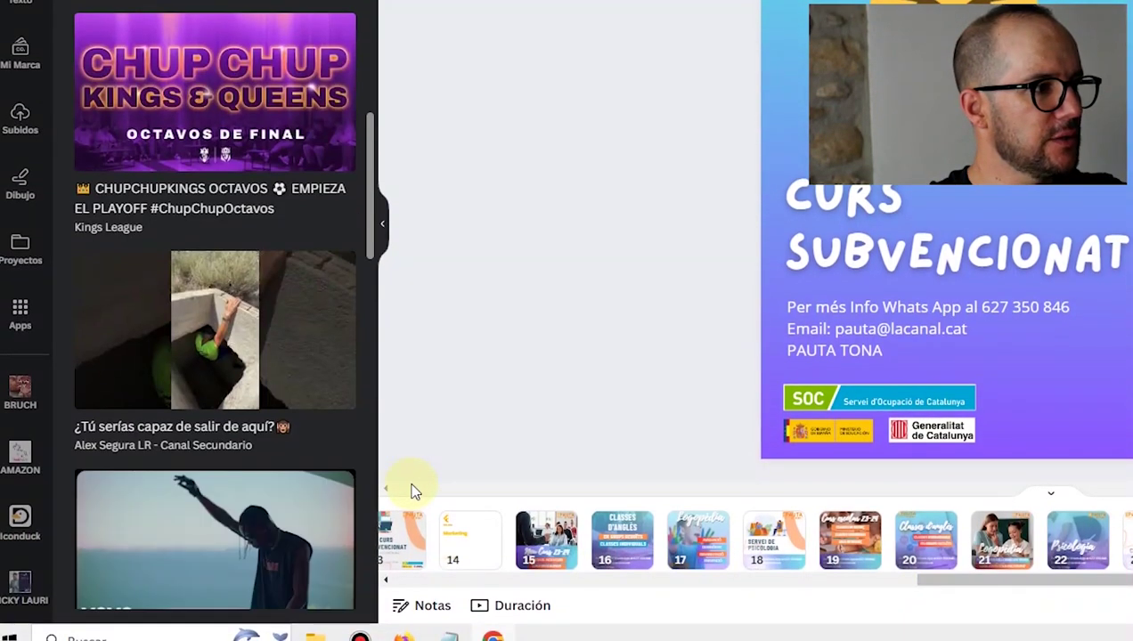
scroll(387, 400, up, 5)
drag(218, 496, 624, 283)
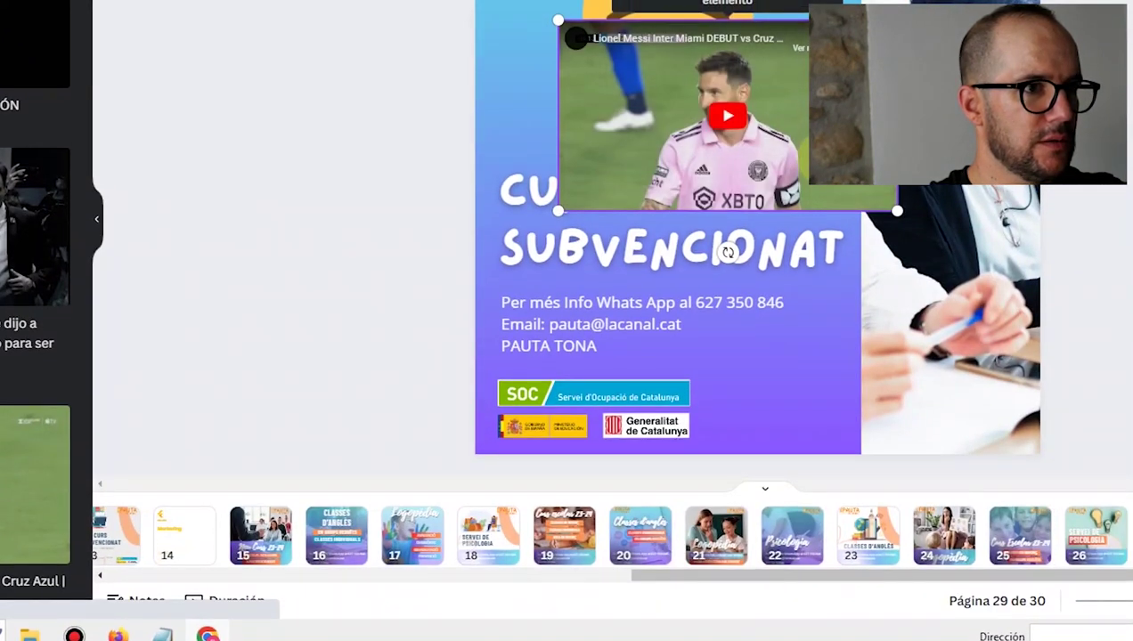
Step: Move and resize the YouTube video to fit the gradient panel's width directly above "Curs Subvencionat"
drag(752, 148, 777, 198)
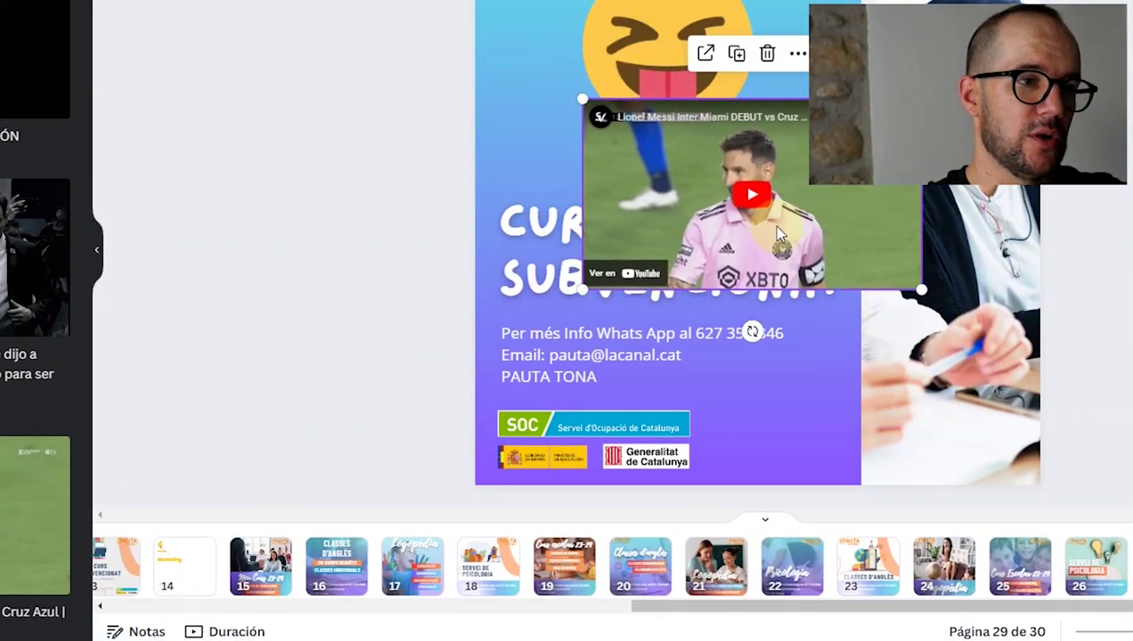
drag(834, 236, 744, 108)
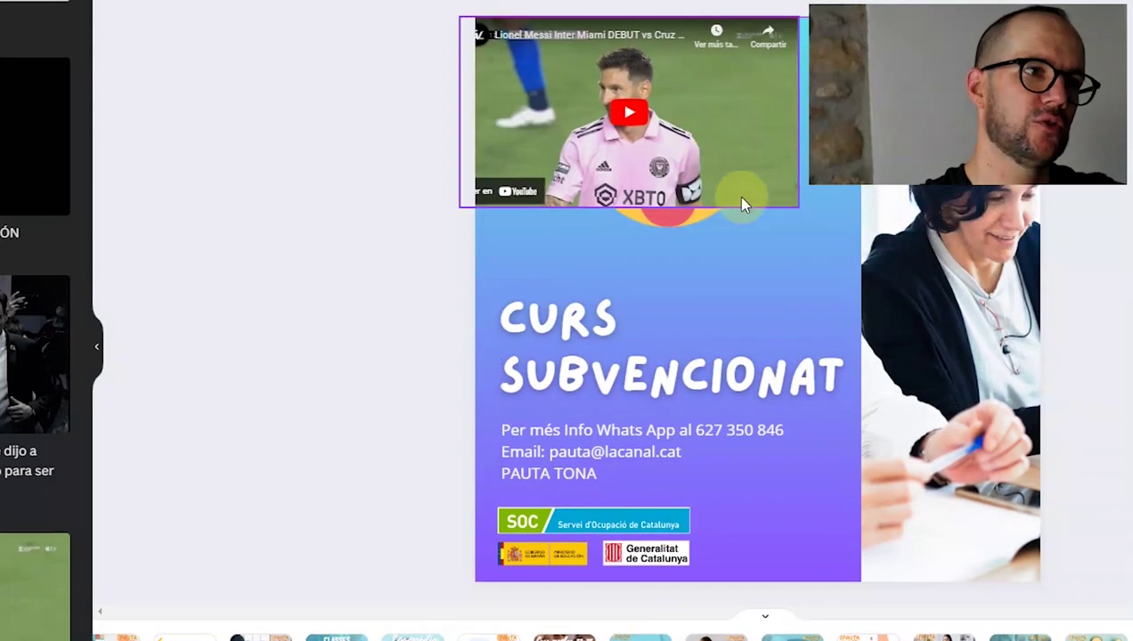
drag(799, 207, 894, 296)
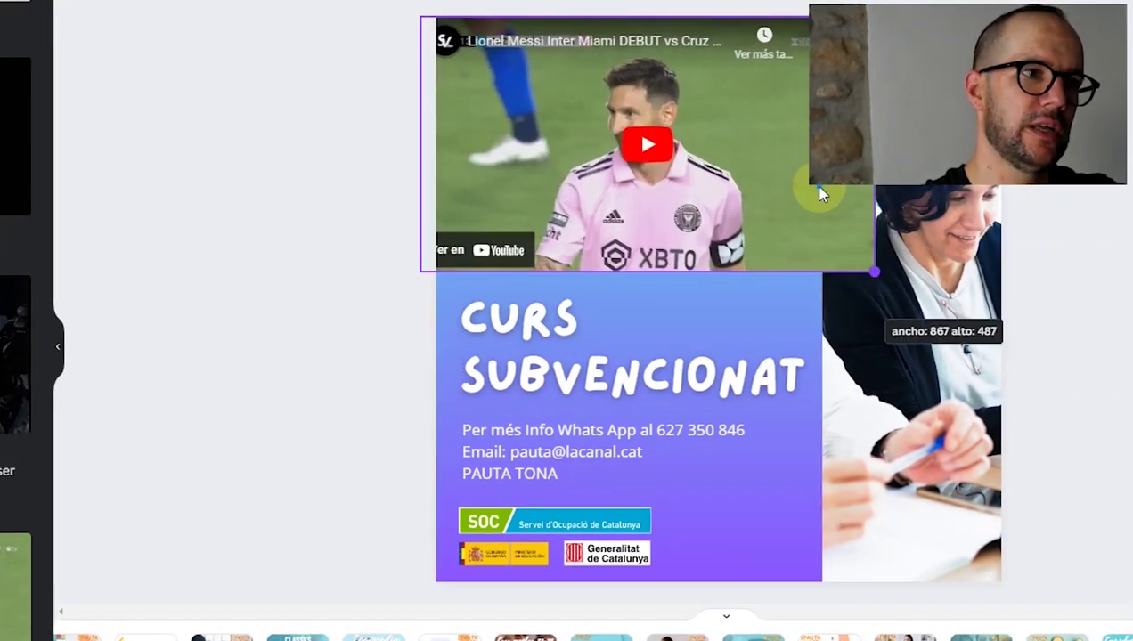
drag(821, 194, 855, 205)
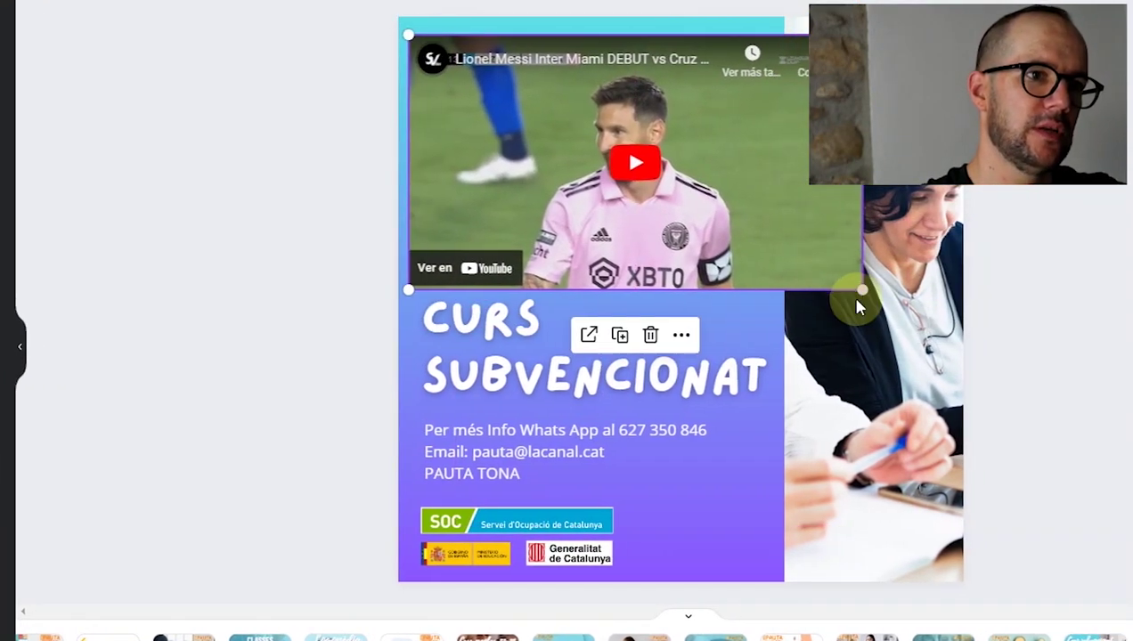
drag(857, 307, 716, 241)
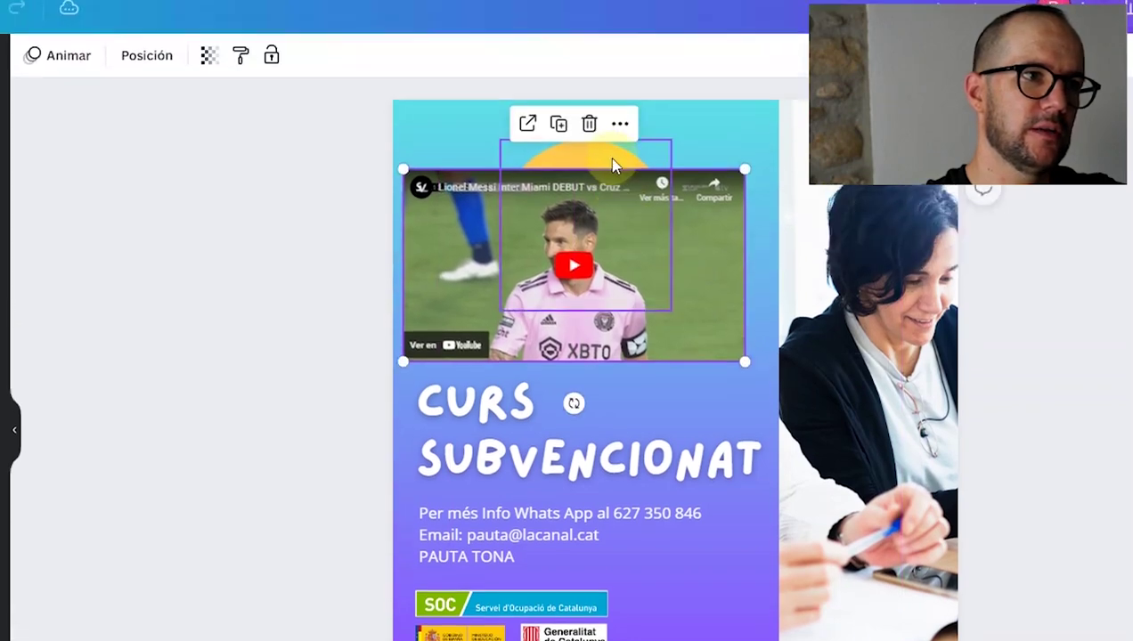
Step: Bring the emoji in front of the YouTube video in the layer order
click(612, 165)
right_click(607, 153)
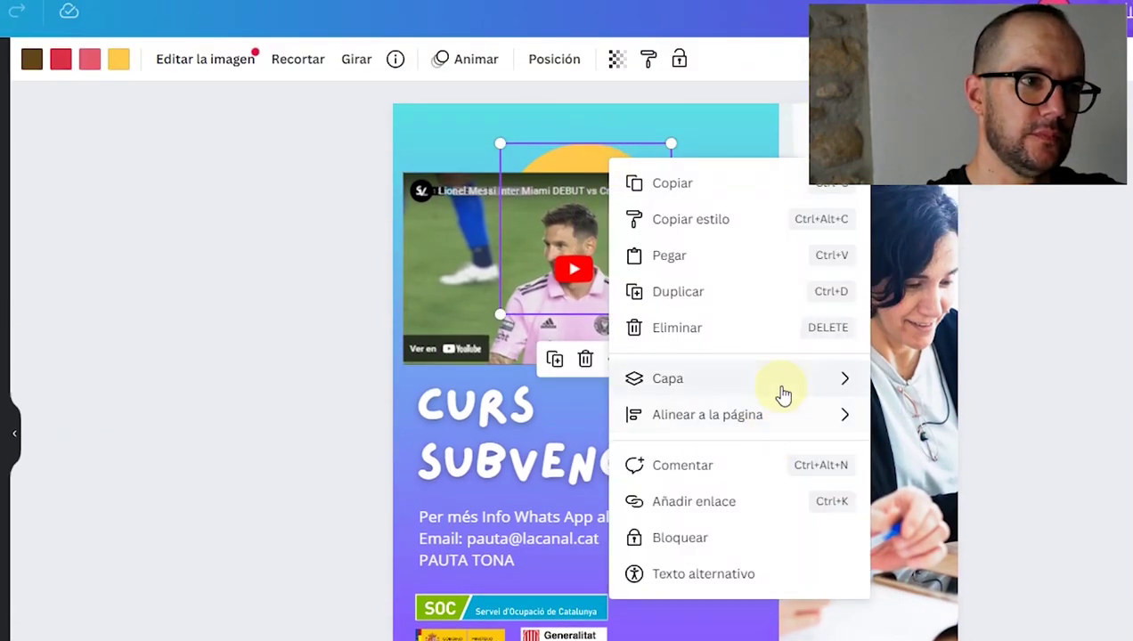
mouse_move(782, 396)
click(965, 419)
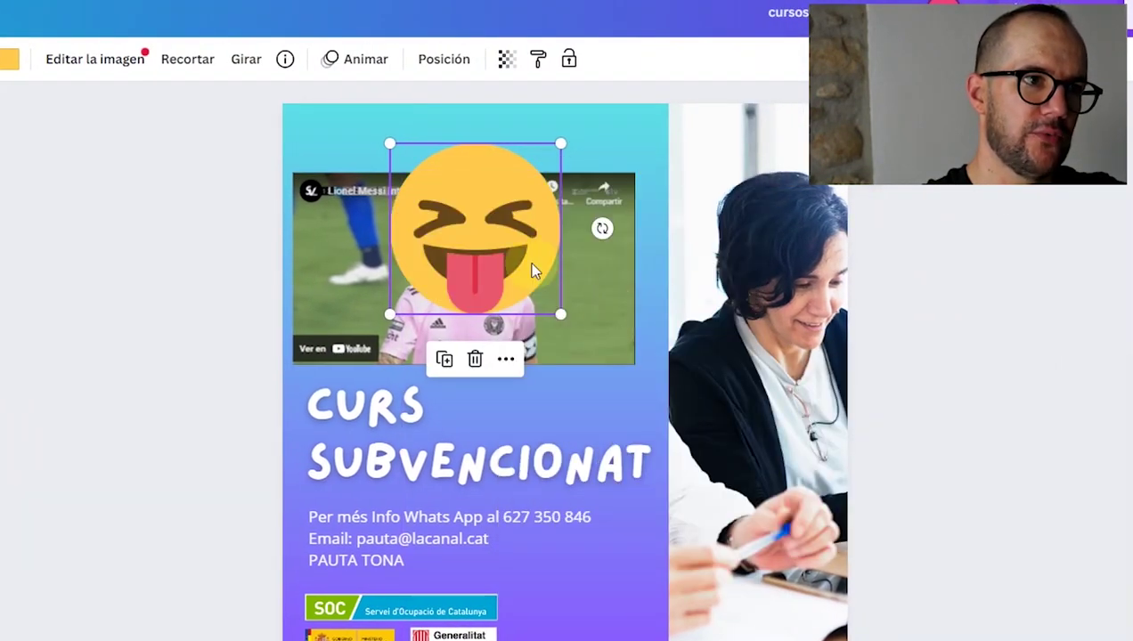
Step: Shrink the emoji further and place it overlapping the lower-right corner of the YouTube video
drag(532, 272, 692, 370)
drag(720, 409, 664, 361)
click(910, 446)
Step: Play the embedded Lionel Messi YouTube video briefly on the canvas, pause it, and deselect it
click(275, 303)
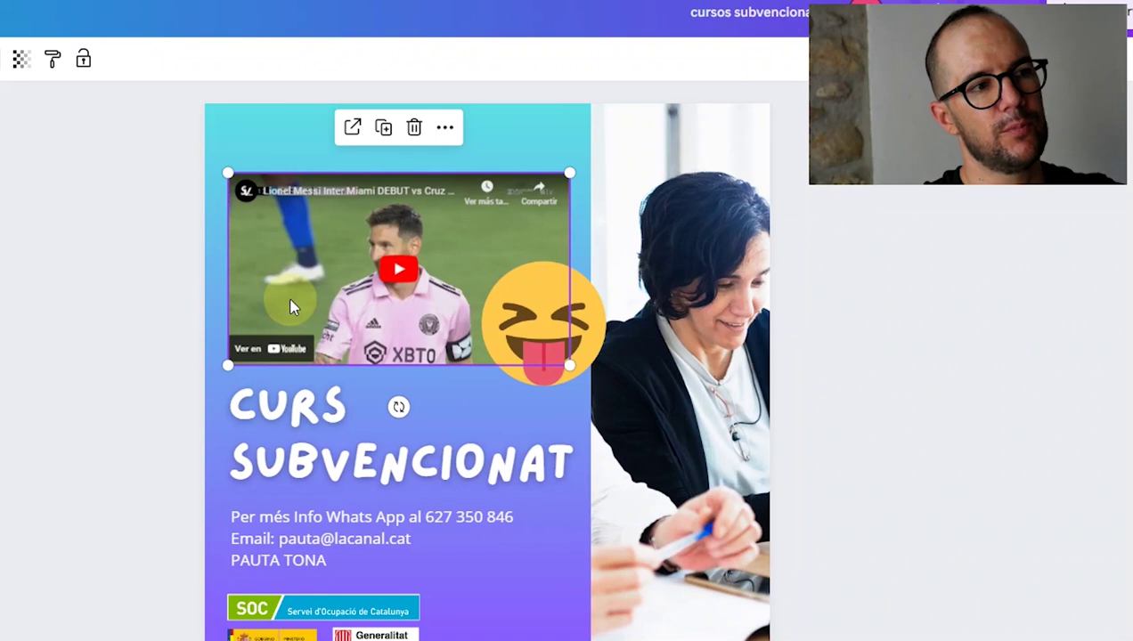
click(367, 295)
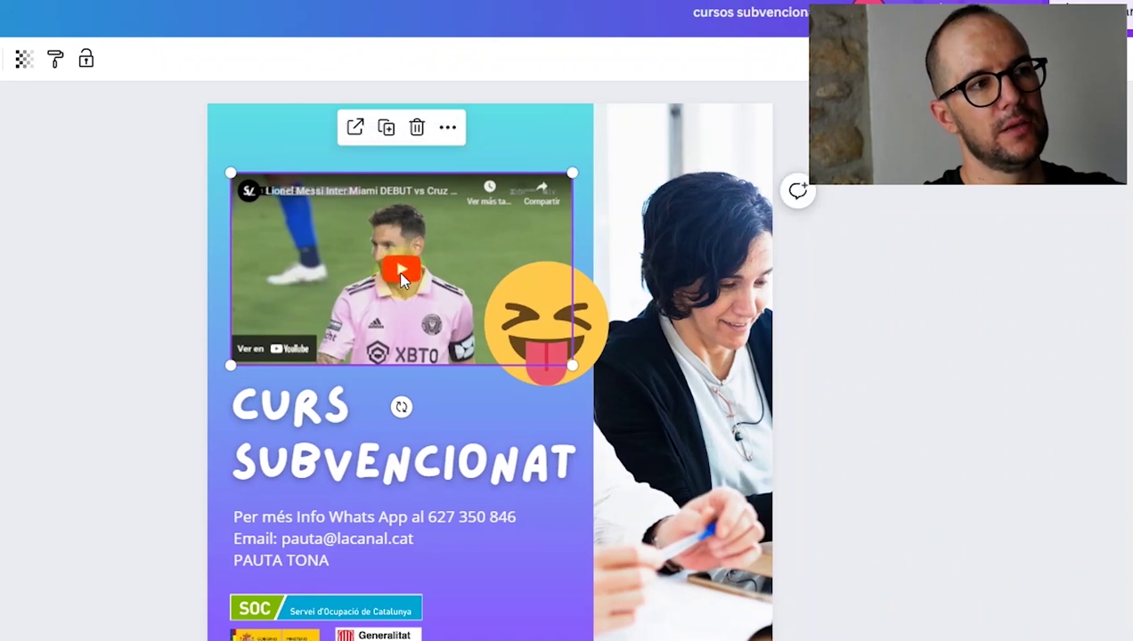
click(122, 310)
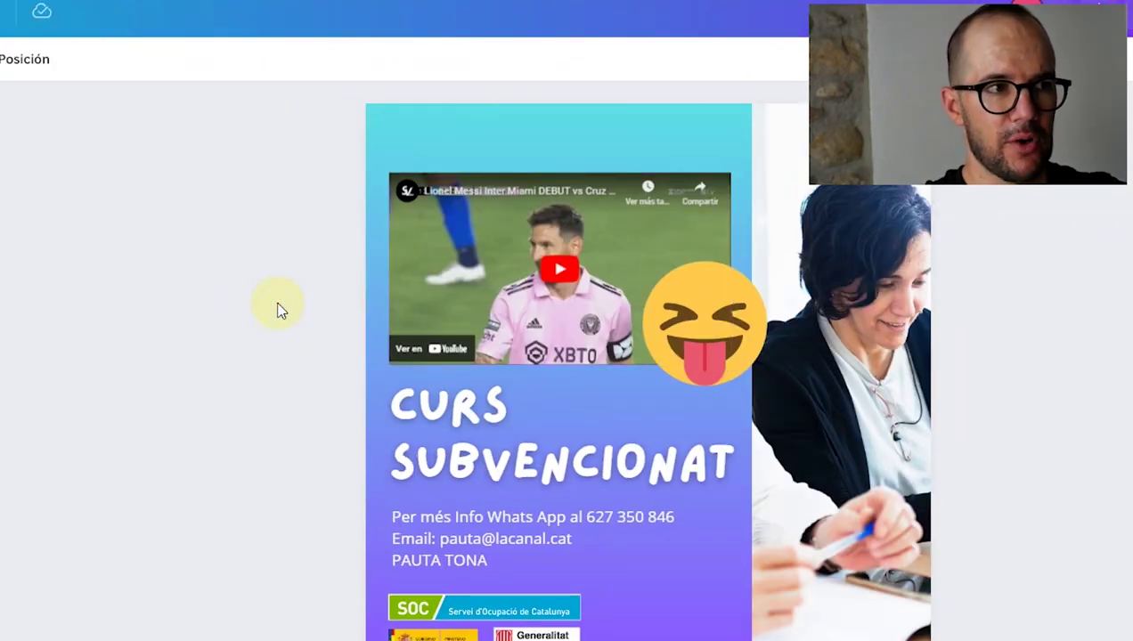
click(552, 274)
click(550, 269)
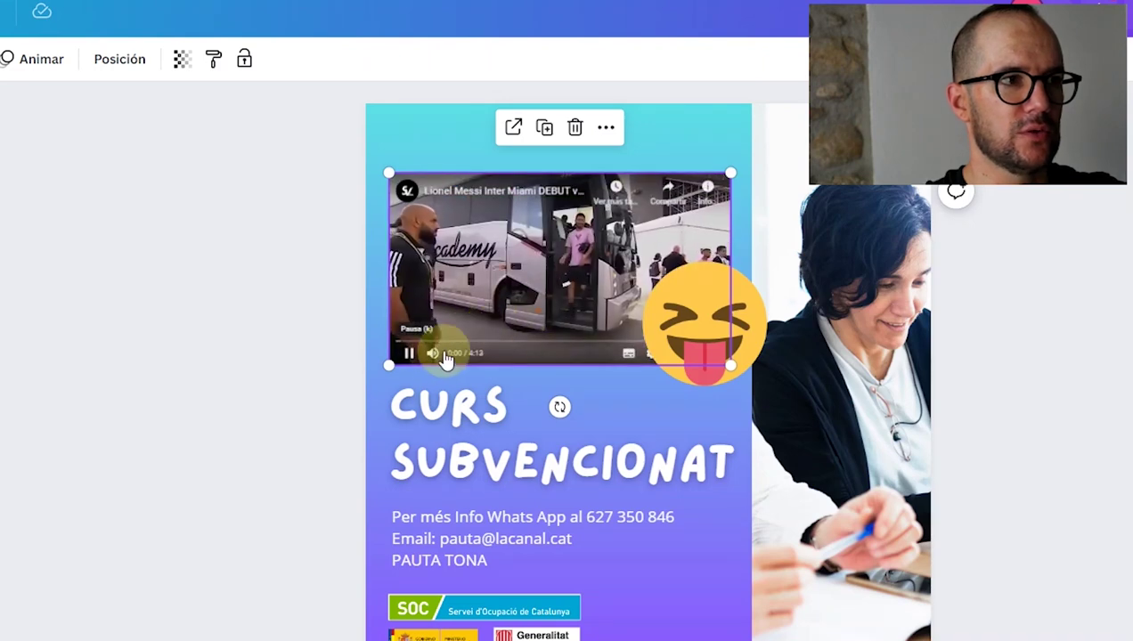
click(410, 359)
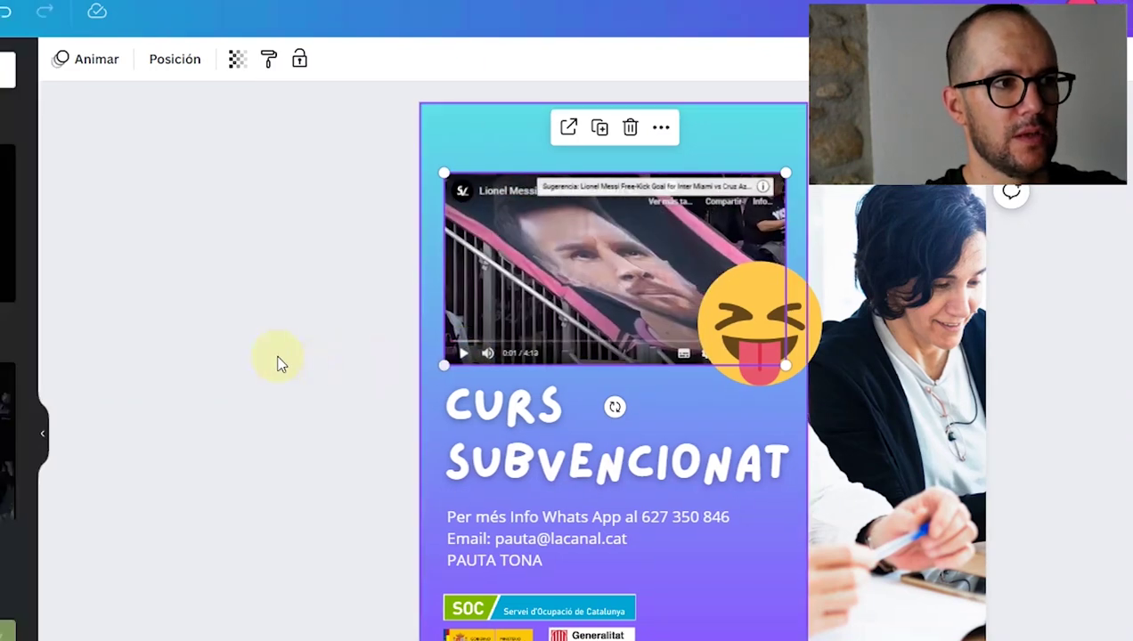
click(223, 361)
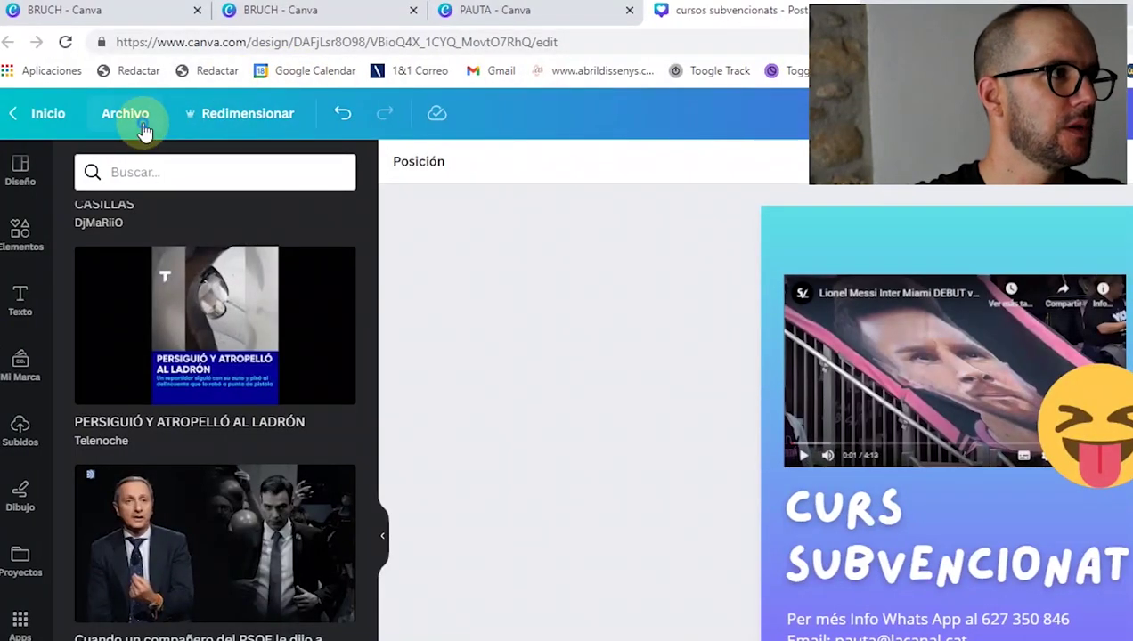
Step: Go to the design's download options, look through the page selection list, and deselect all pages
click(142, 124)
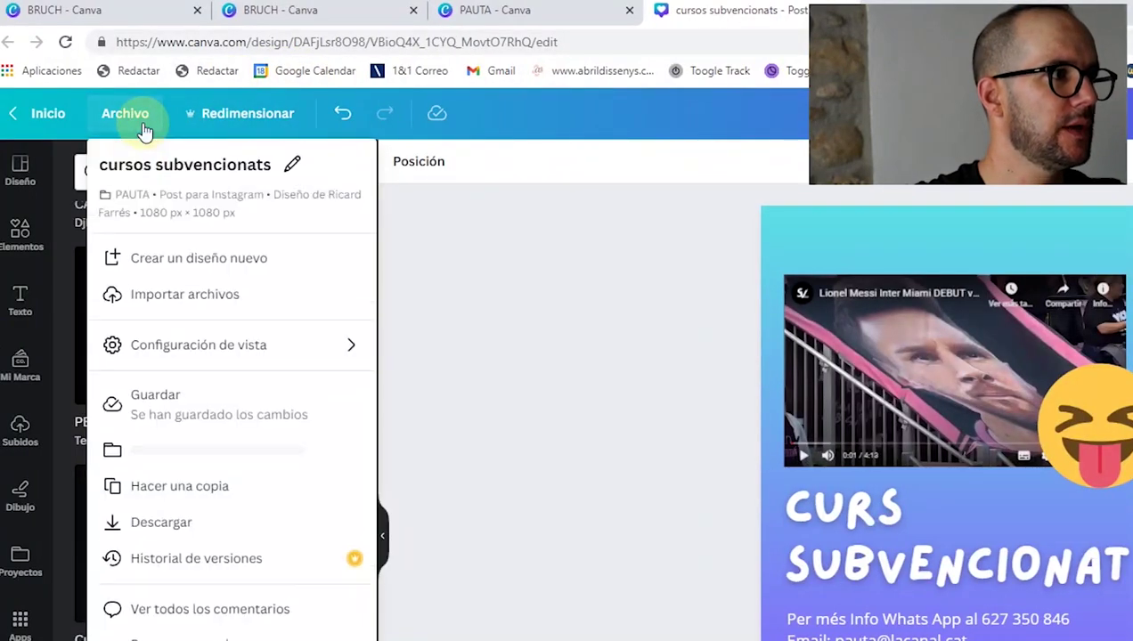
key(Escape)
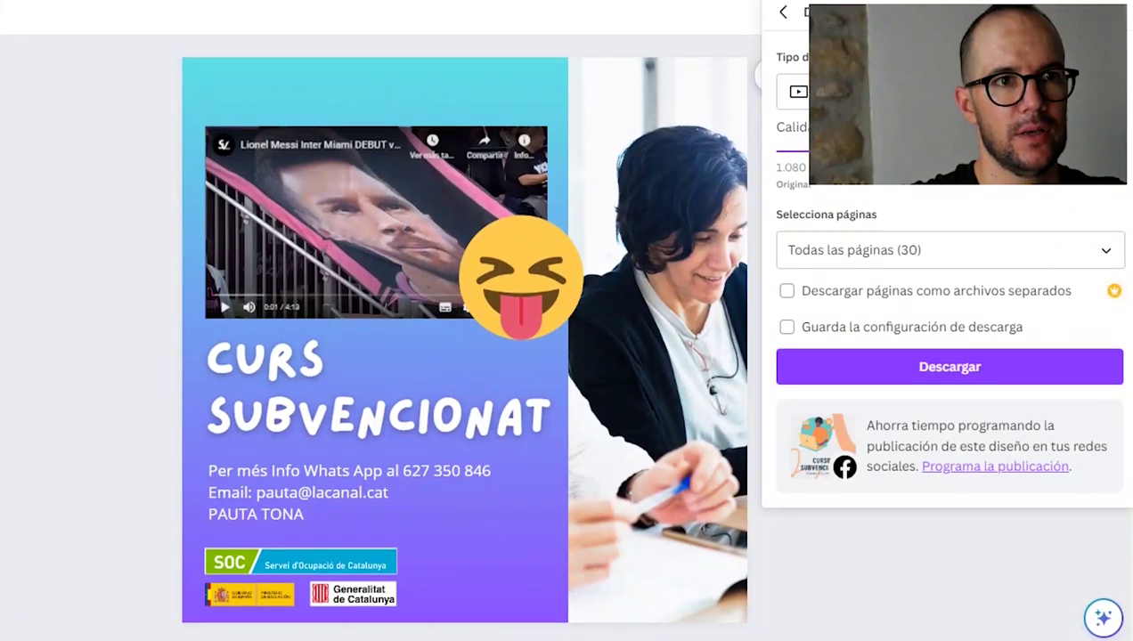
click(1109, 263)
scroll(1118, 310, down, 3)
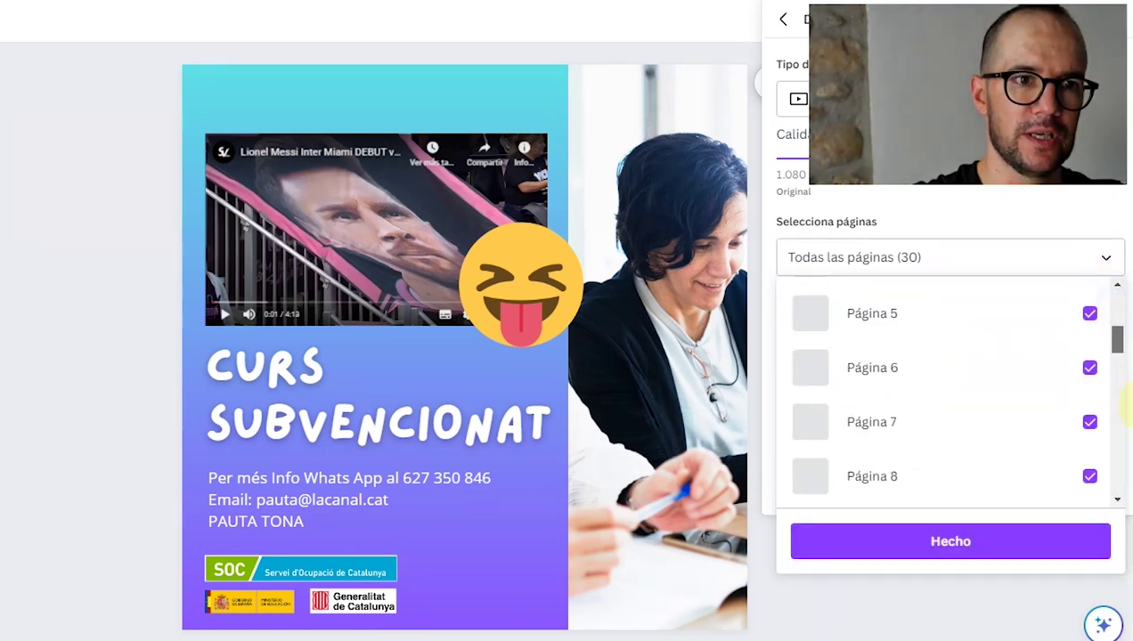
scroll(1114, 401, down, 10)
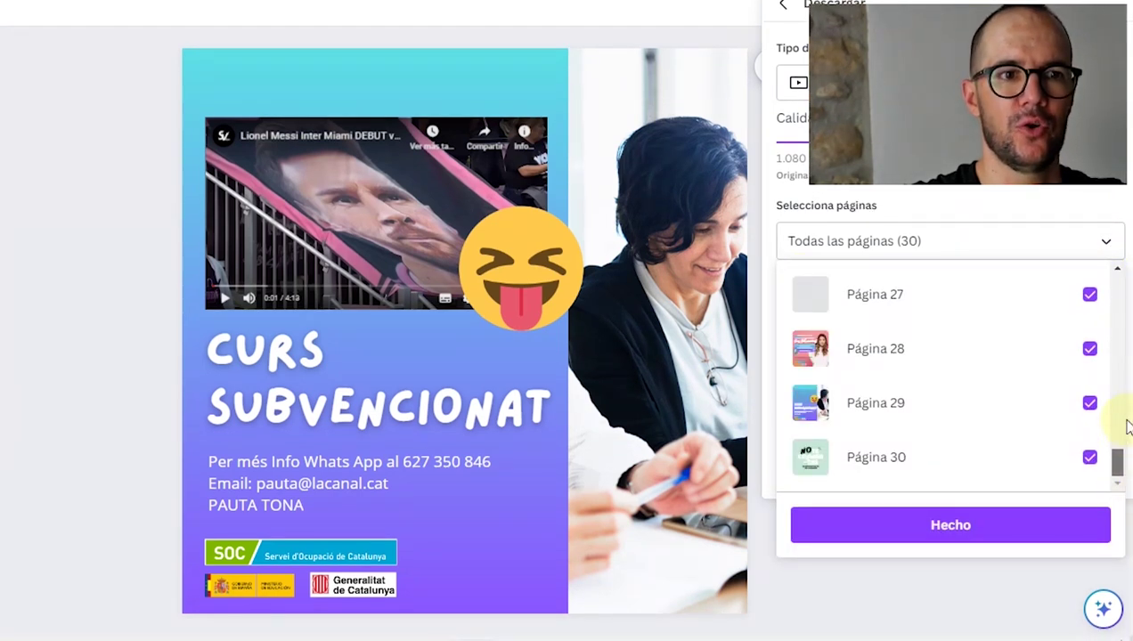
scroll(1099, 299, up, 13)
click(1089, 293)
drag(1117, 294, 1104, 257)
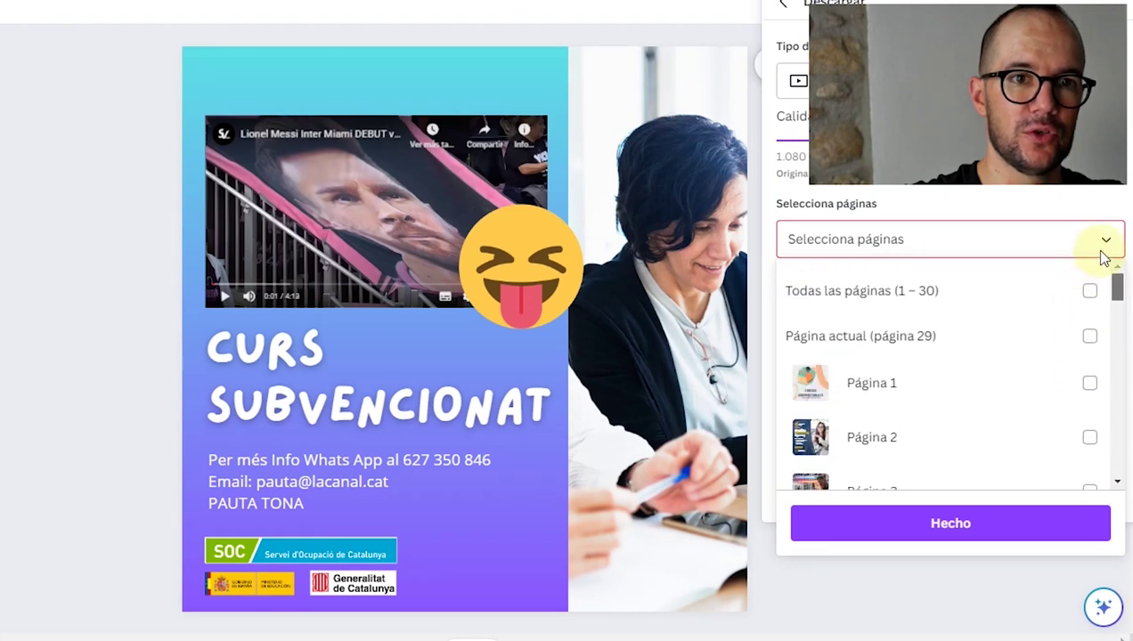
Step: Select only the current page (page 29) for the export and download it as an MP4 video
click(1089, 339)
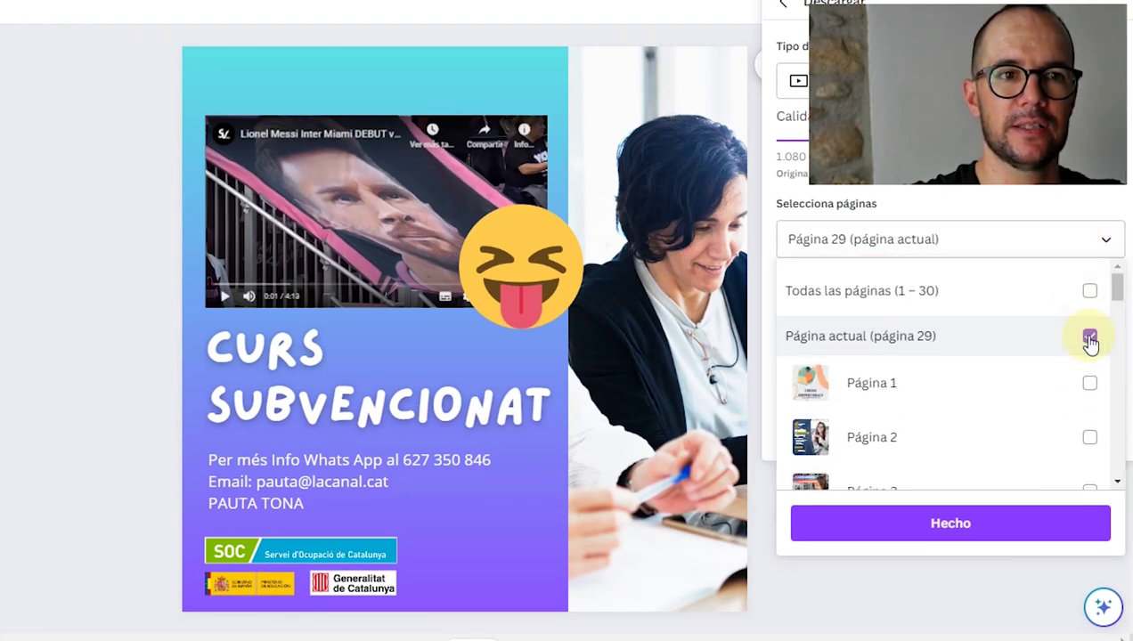
drag(1119, 286, 1120, 463)
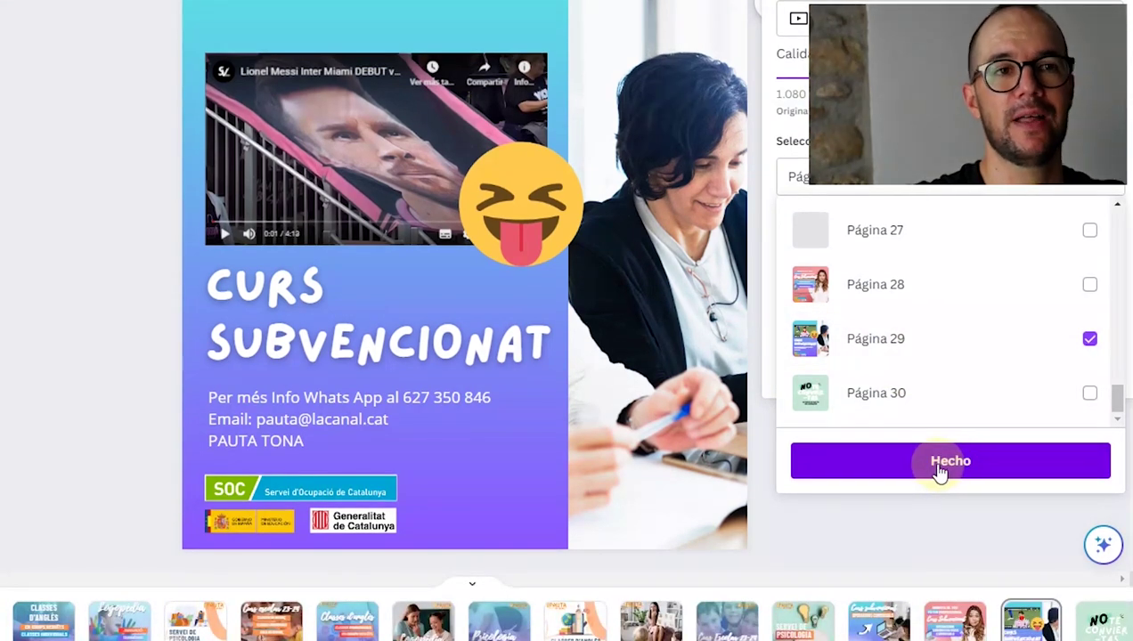
click(940, 470)
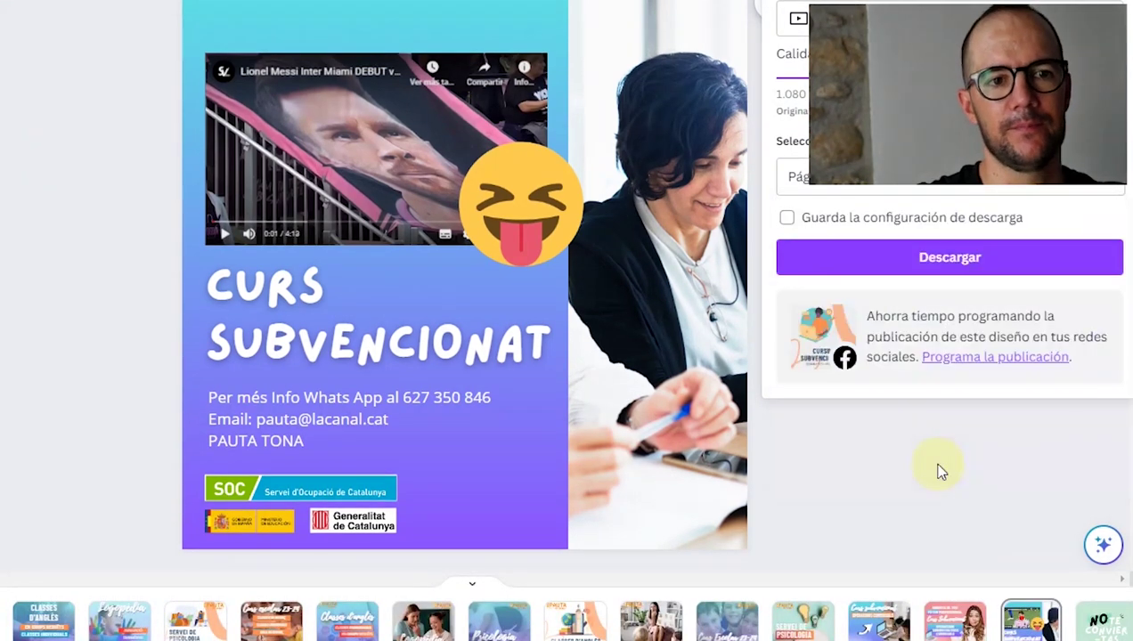
click(983, 265)
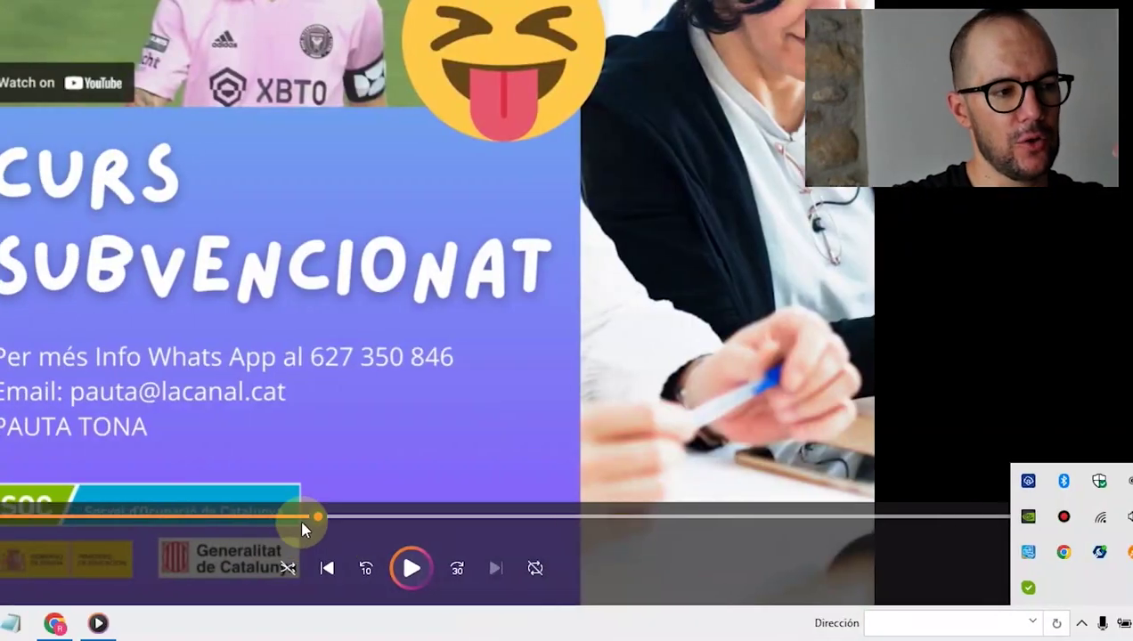
Step: Check the downloaded video in the media player by skipping through its timeline and playing it from the start
click(308, 524)
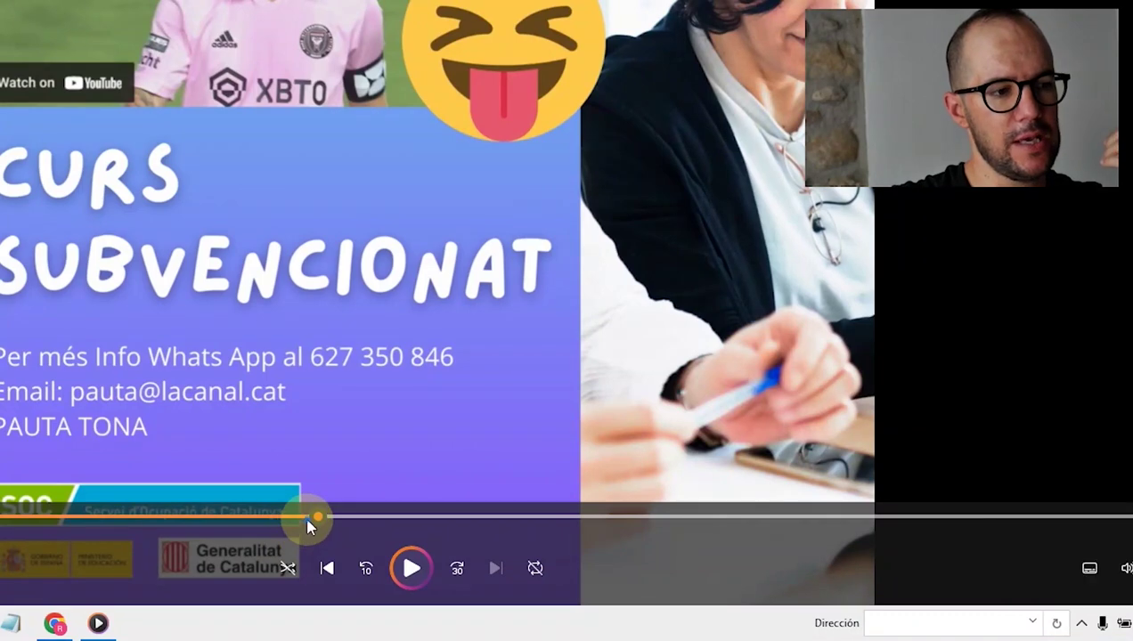
click(553, 516)
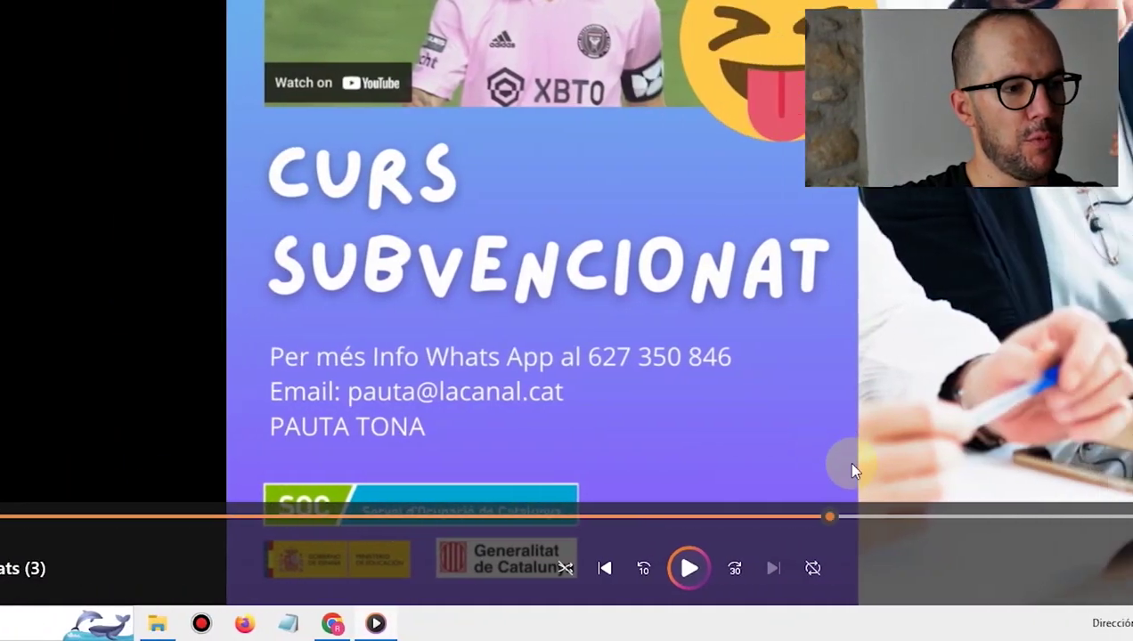
click(998, 517)
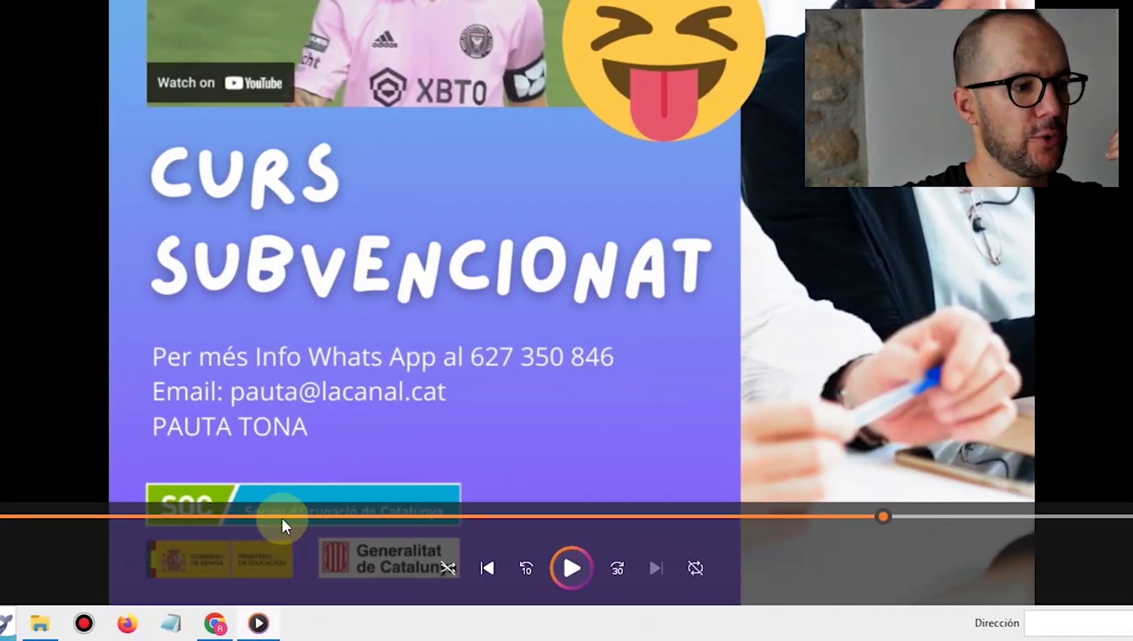
click(0, 516)
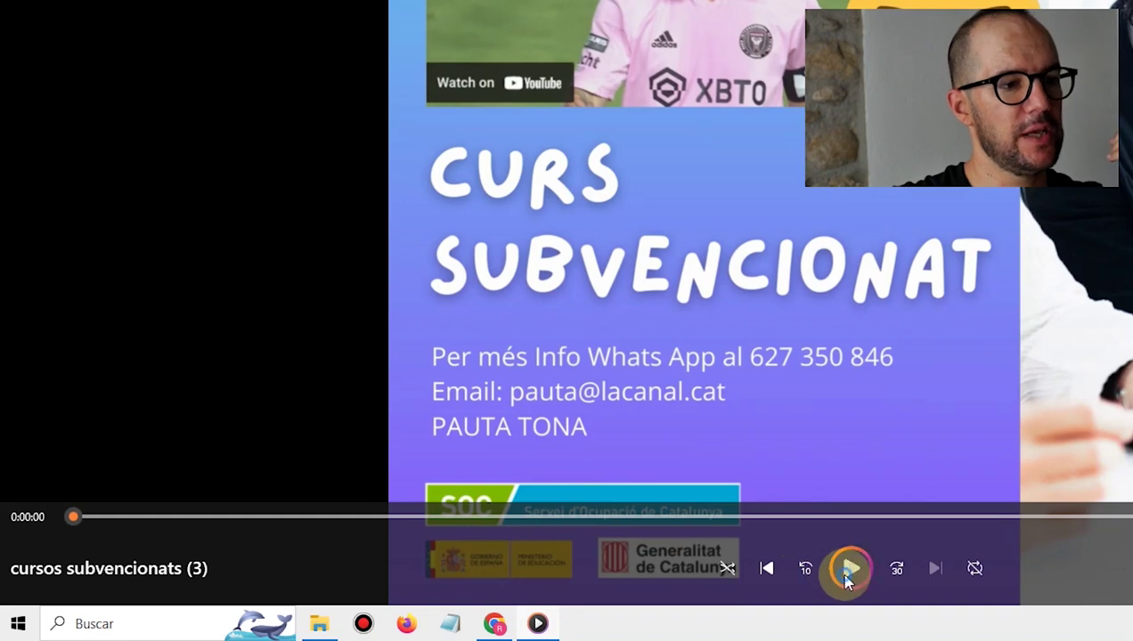
click(848, 570)
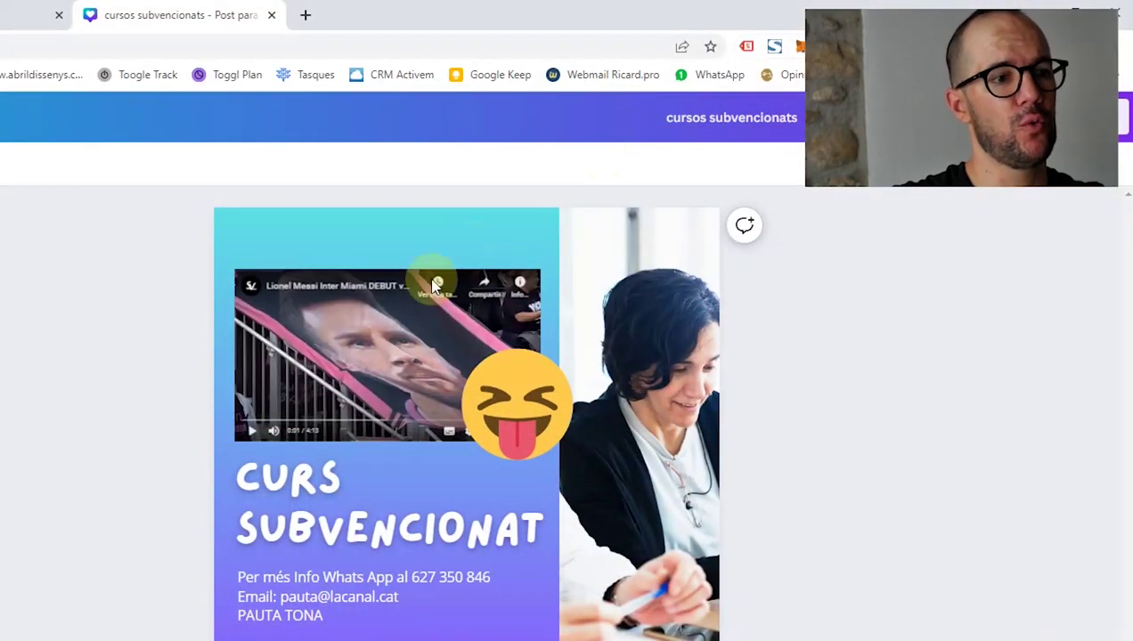
Step: Return to the Canva design and examine the additional options available for the embedded YouTube video
click(434, 287)
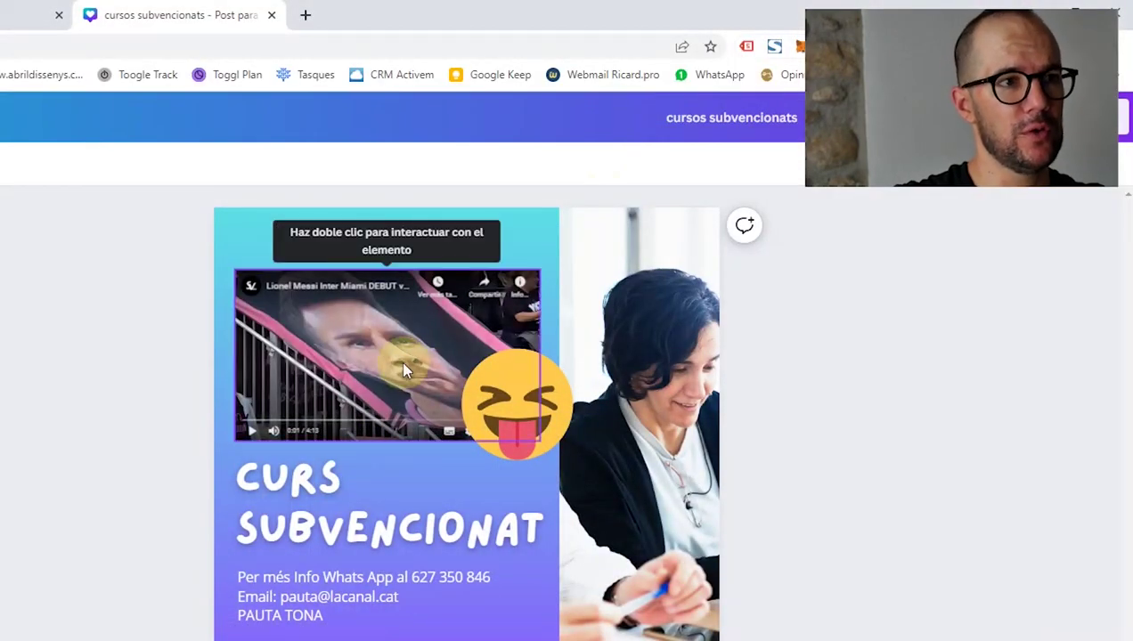
click(450, 324)
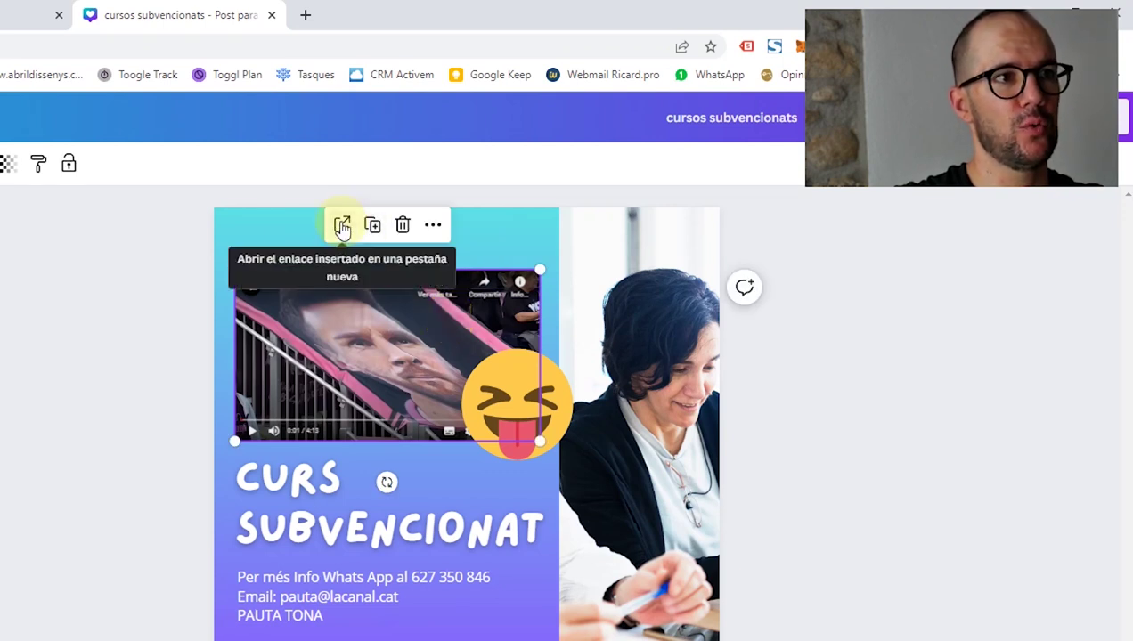
click(431, 225)
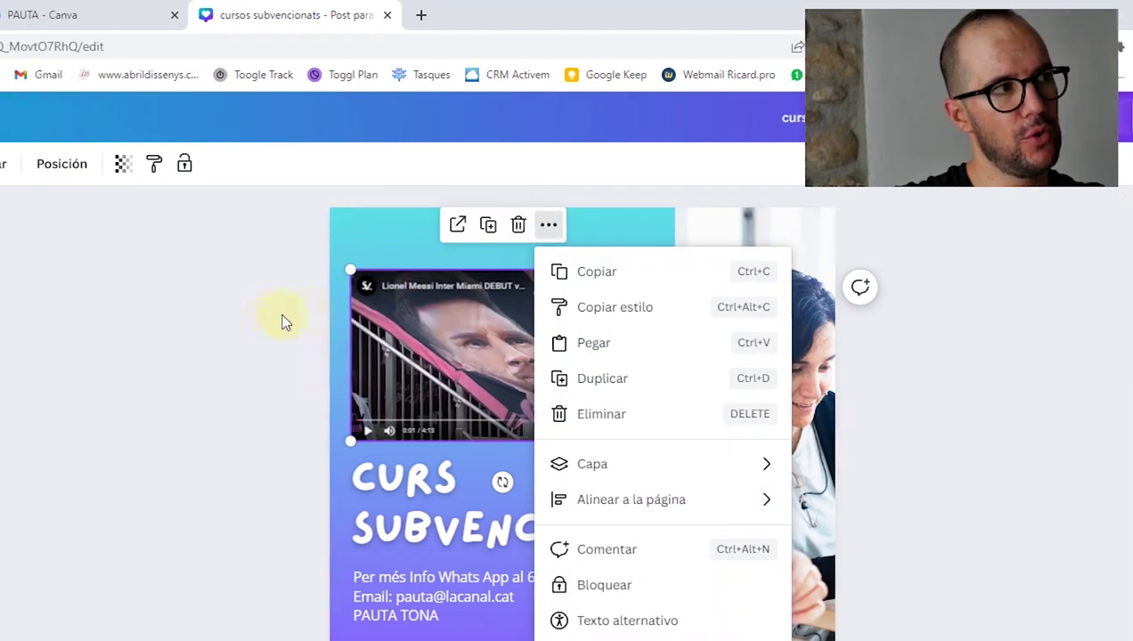
click(112, 325)
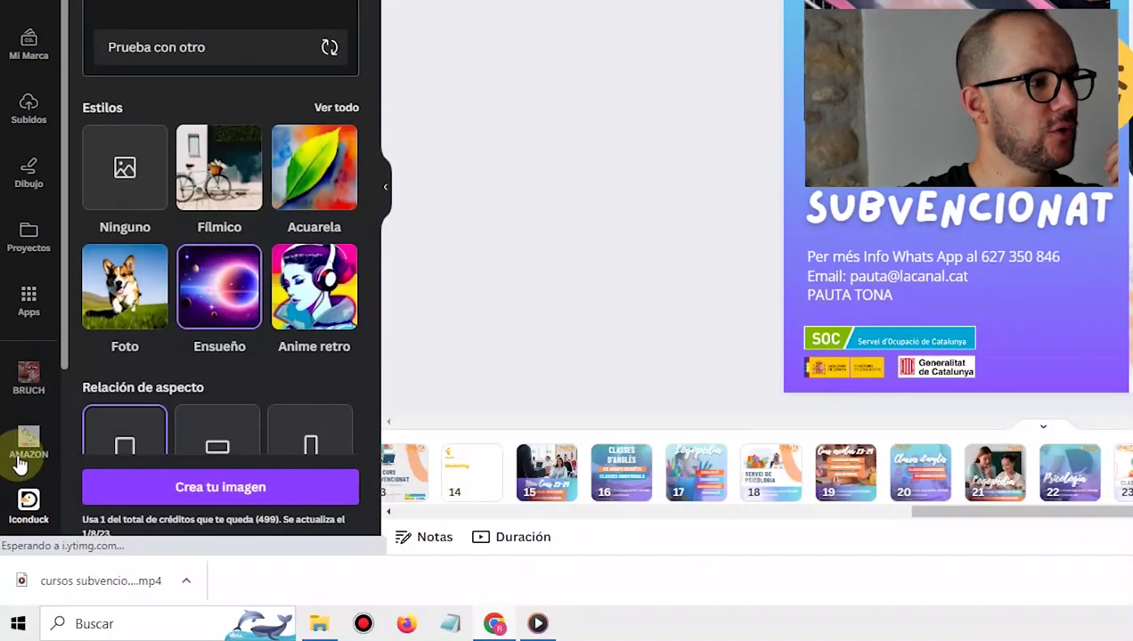
Step: Browse Canva's app catalogue and open the Texto a Imagen app from the popular apps
click(30, 314)
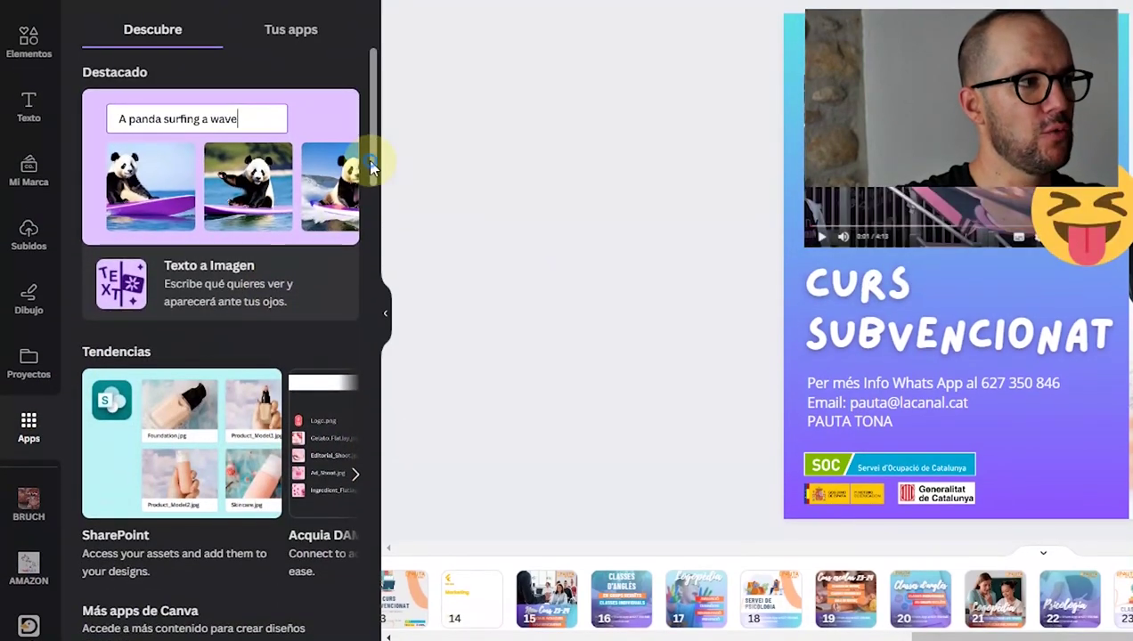
drag(372, 165, 362, 285)
scroll(366, 310, down, 2)
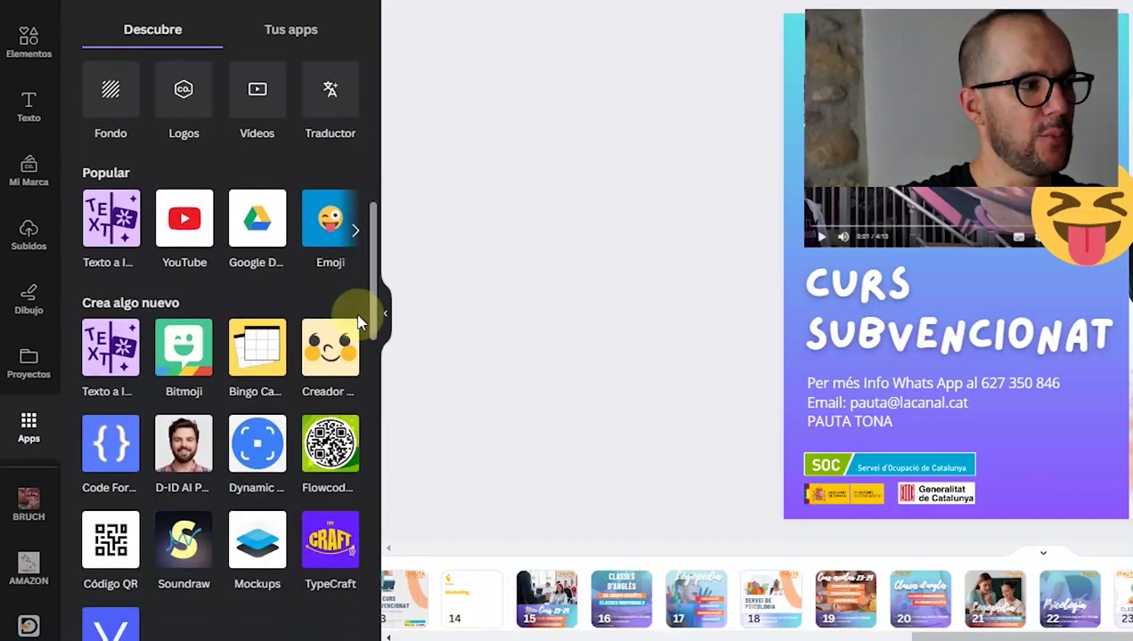
click(111, 240)
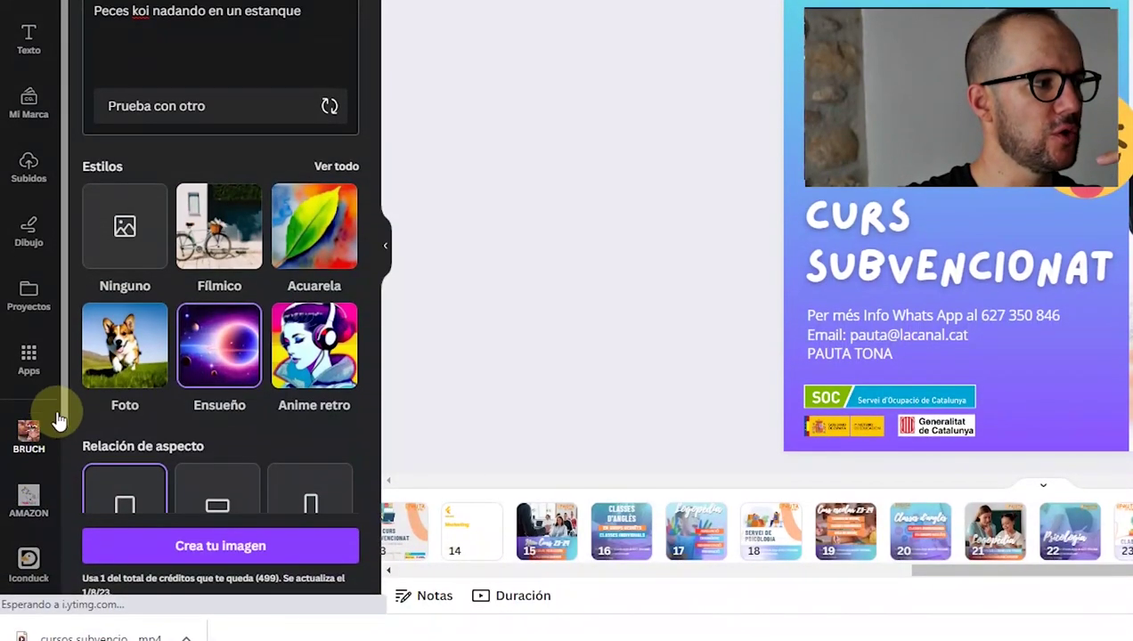
Step: Return to the app catalogue, browse its content and media-import apps, and open Pixabay to view its photos
click(29, 356)
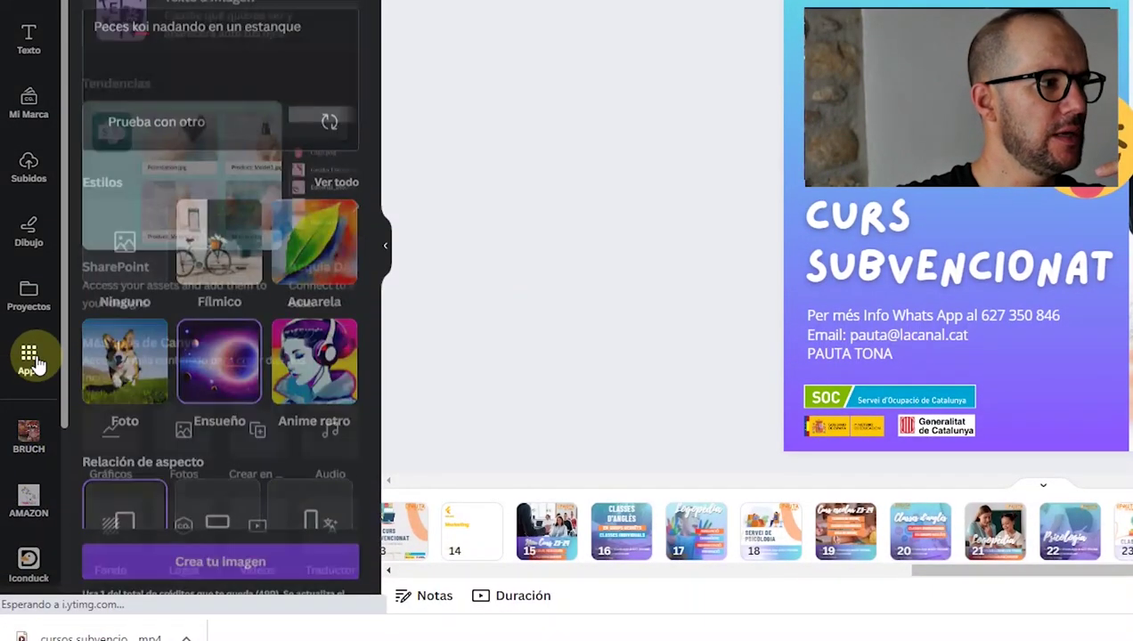
scroll(349, 330, down, 10)
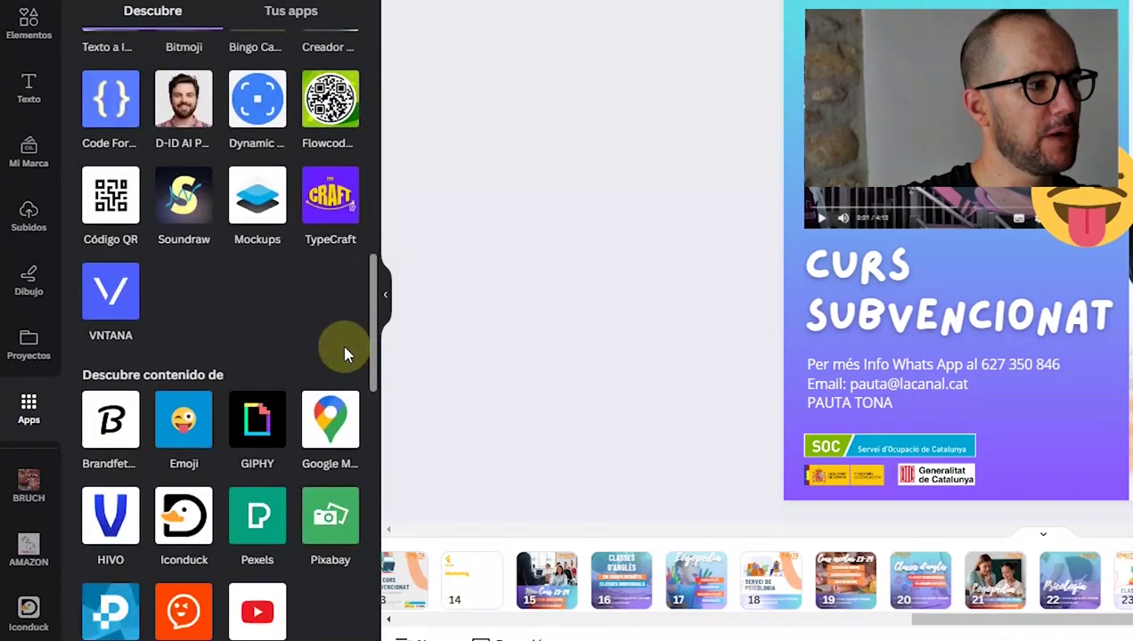
scroll(349, 405, down, 2)
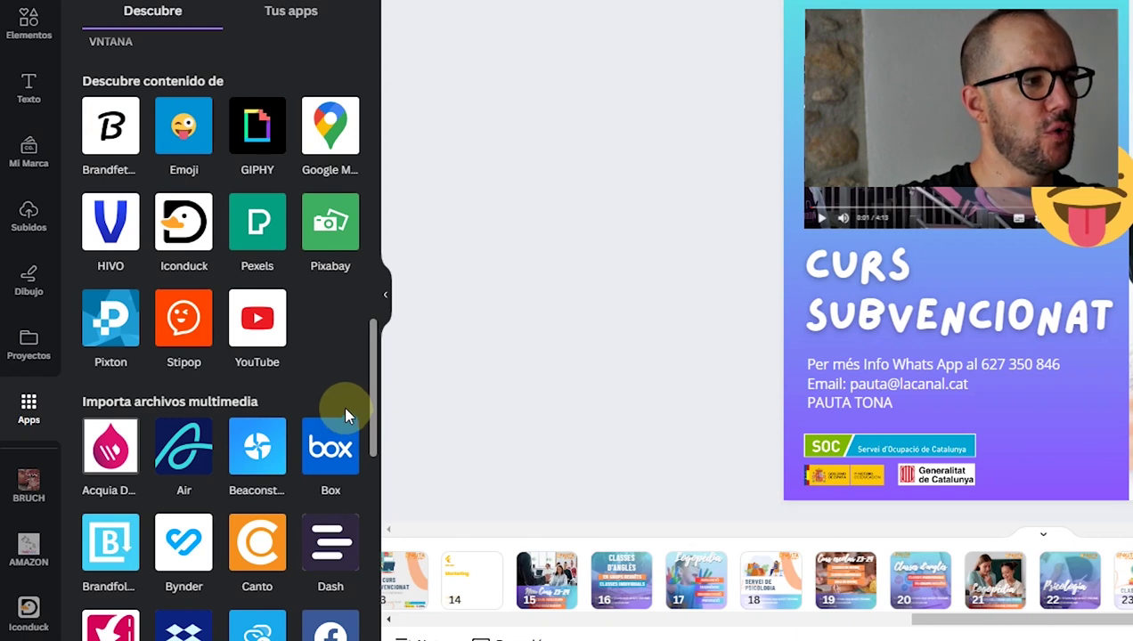
scroll(349, 410, up, 1)
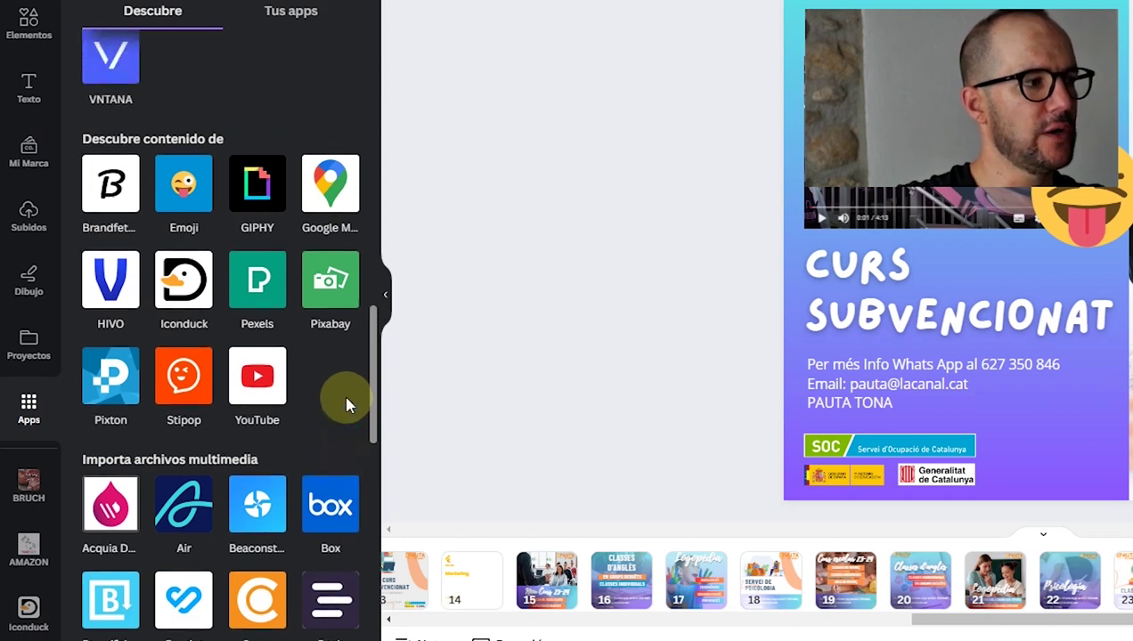
click(338, 291)
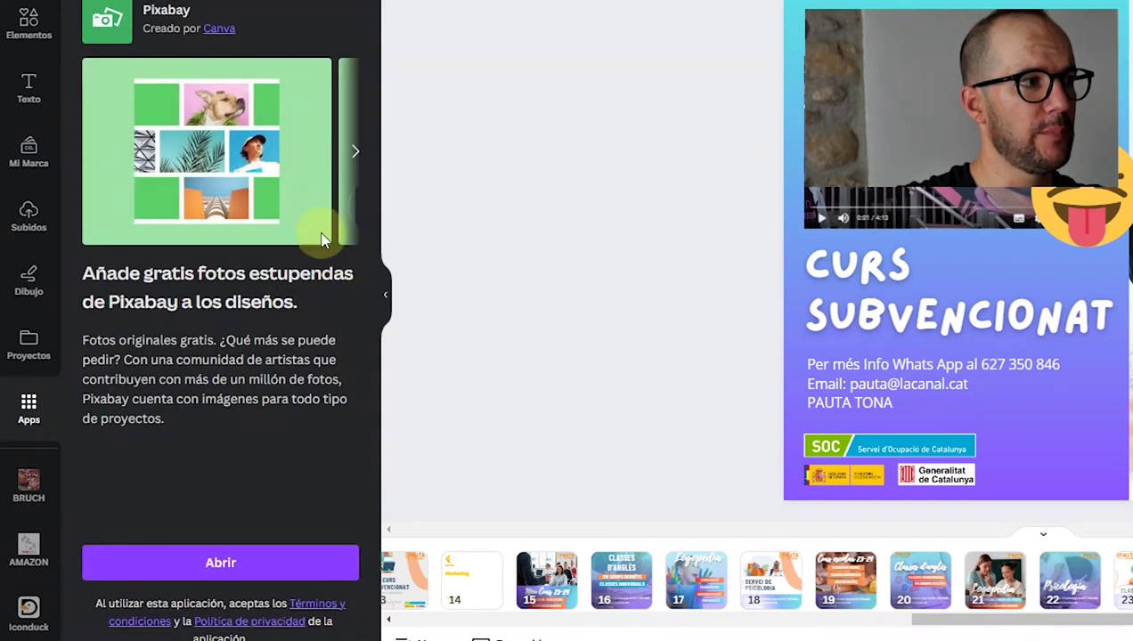
click(253, 557)
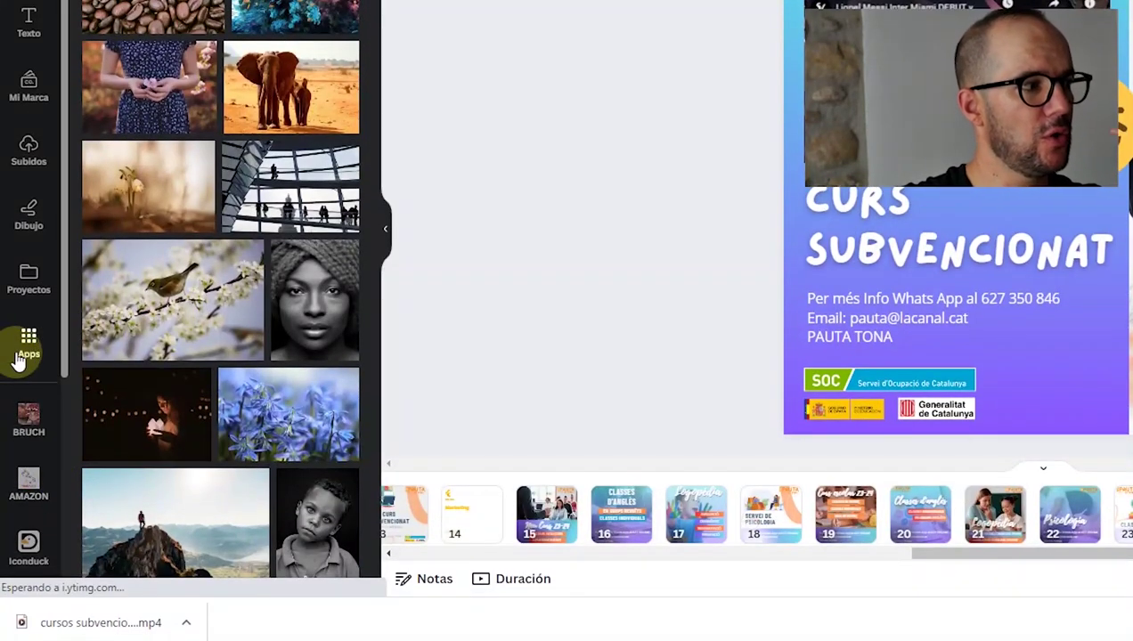
Step: Return to the app catalogue and open the Google Maps app
click(19, 356)
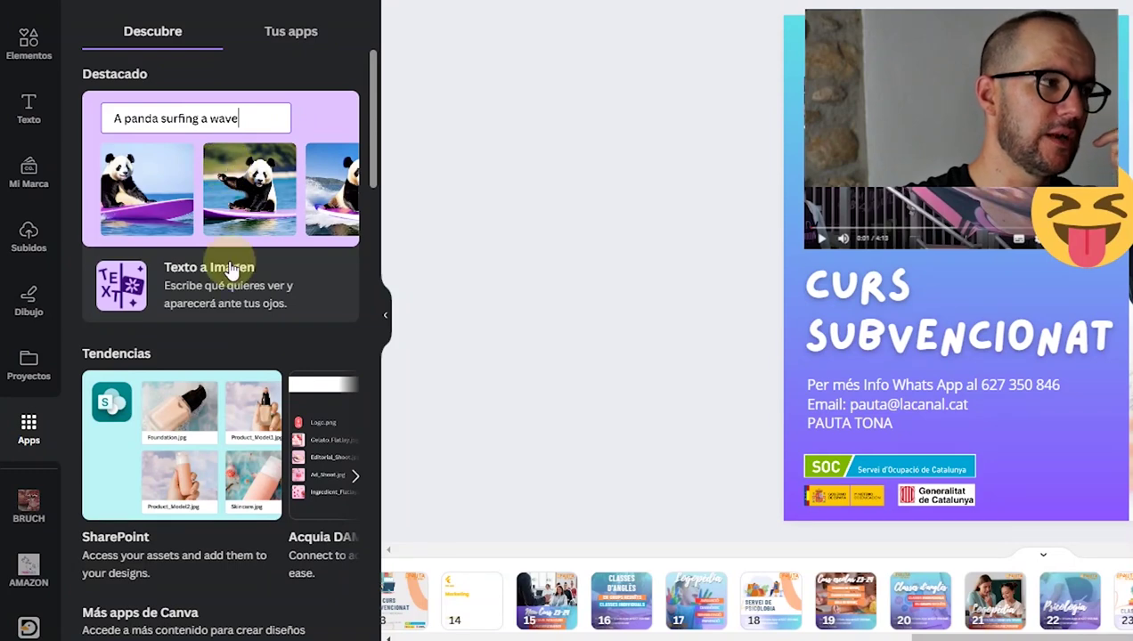
drag(374, 169, 356, 448)
click(322, 223)
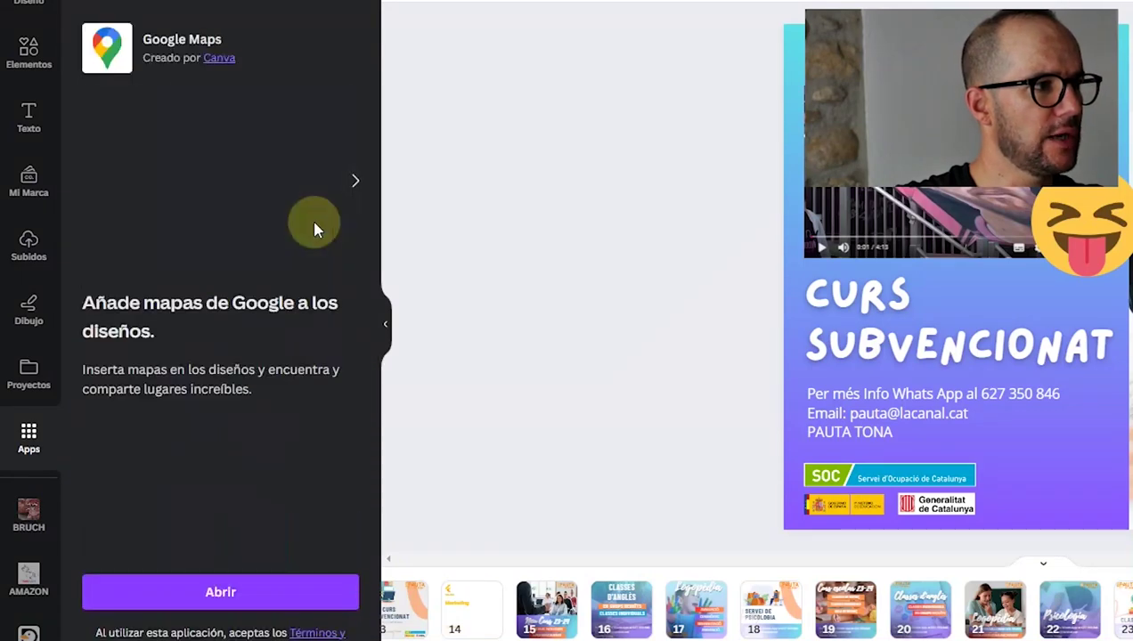
click(235, 586)
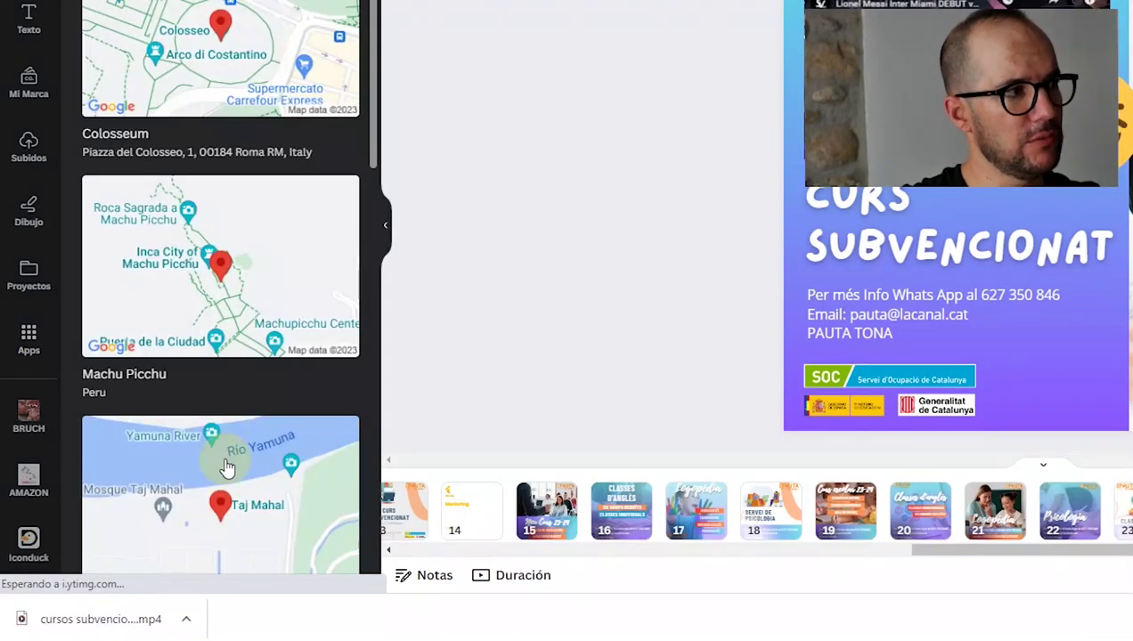
Step: Place the Colosseum map on the post and enlarge it to cover the video area above the course details
drag(406, 200, 882, 75)
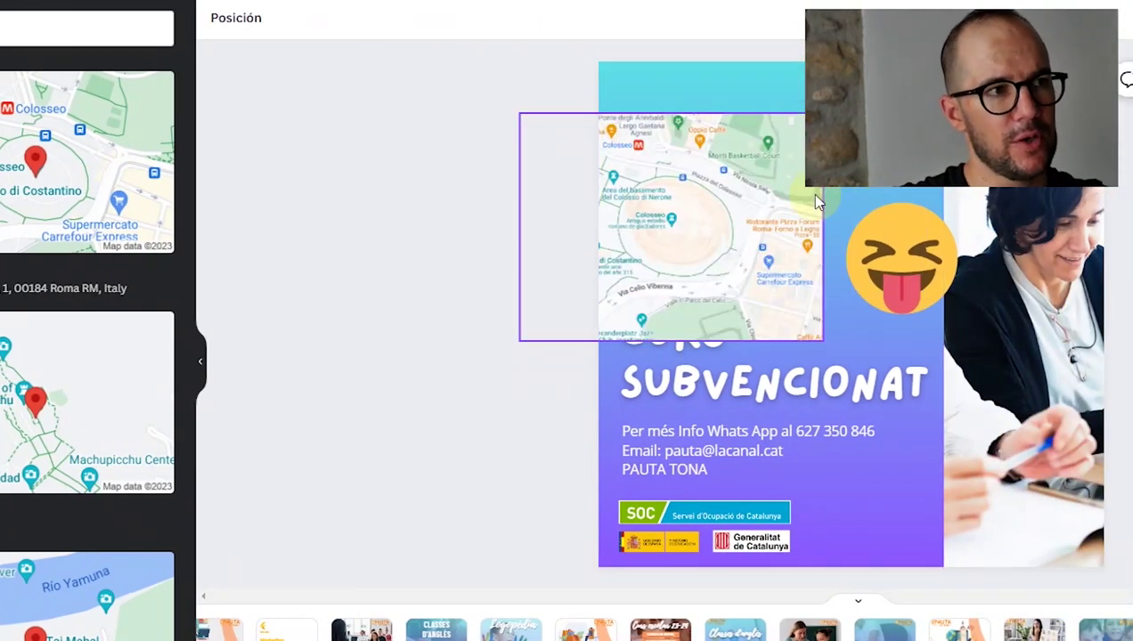
double_click(755, 215)
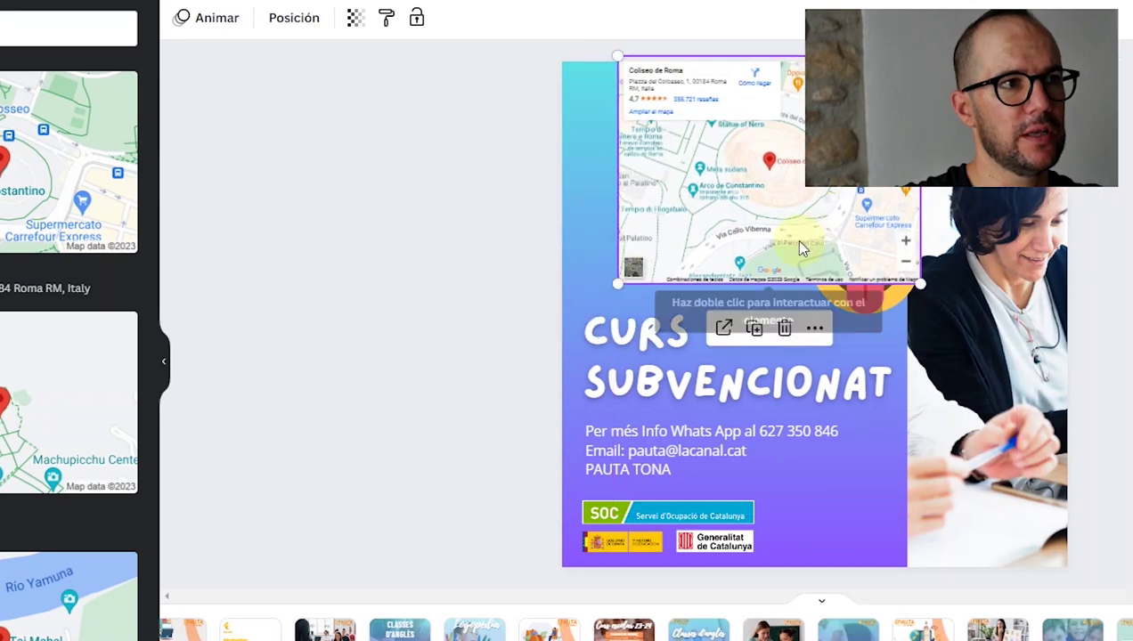
drag(619, 281, 519, 346)
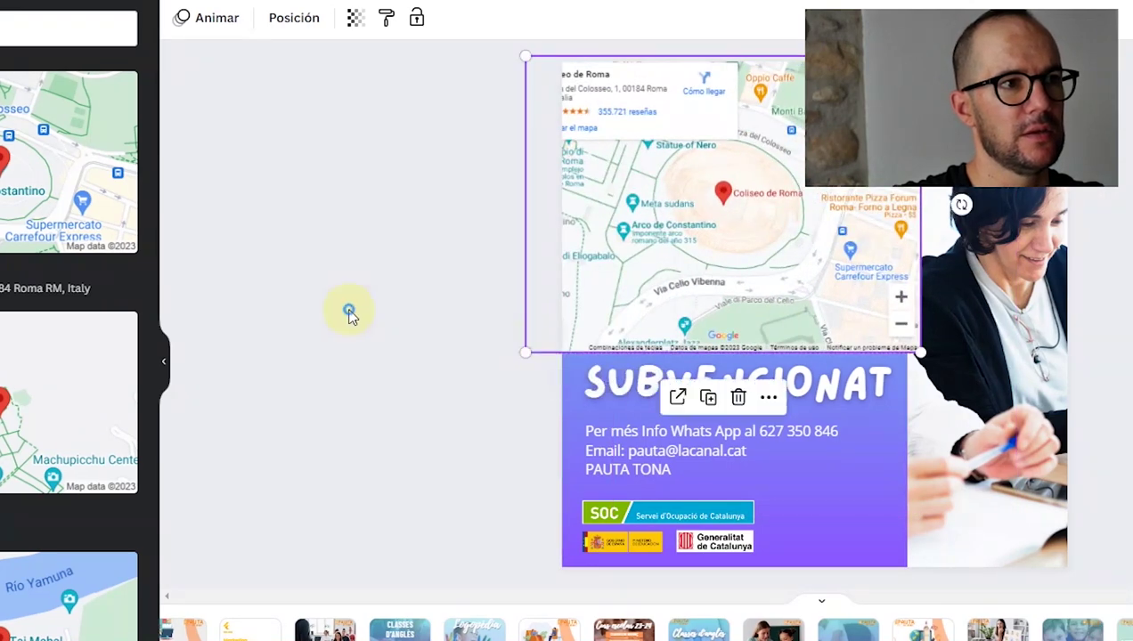
click(681, 190)
Step: Browse the app catalogue's content and media-import apps and open the Pixton illustrated characters app
click(24, 472)
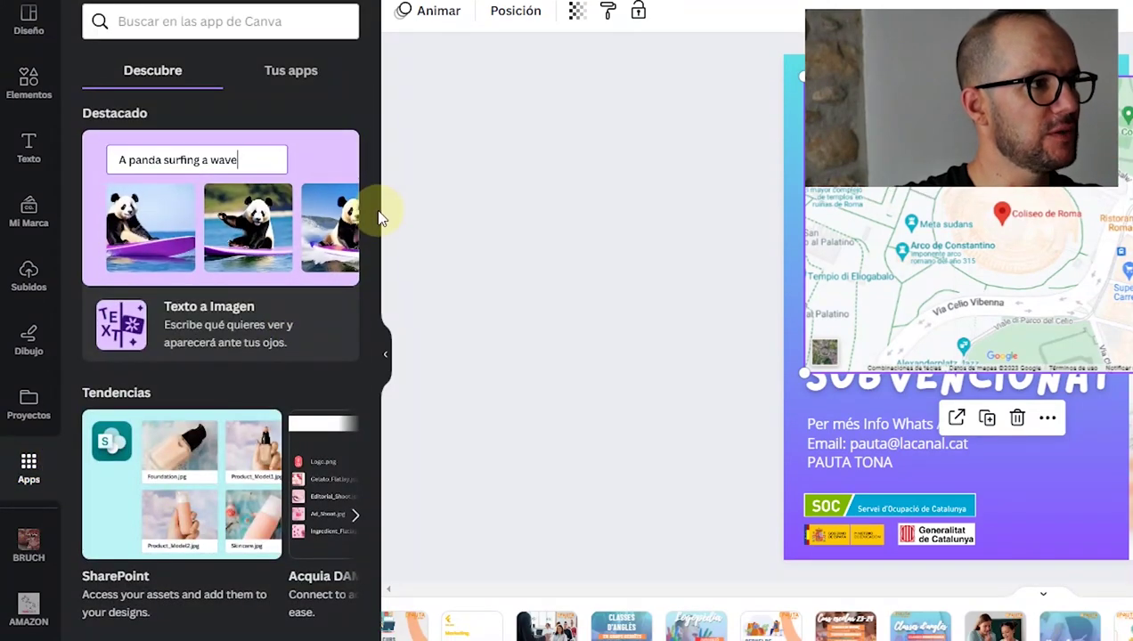
drag(377, 211, 387, 551)
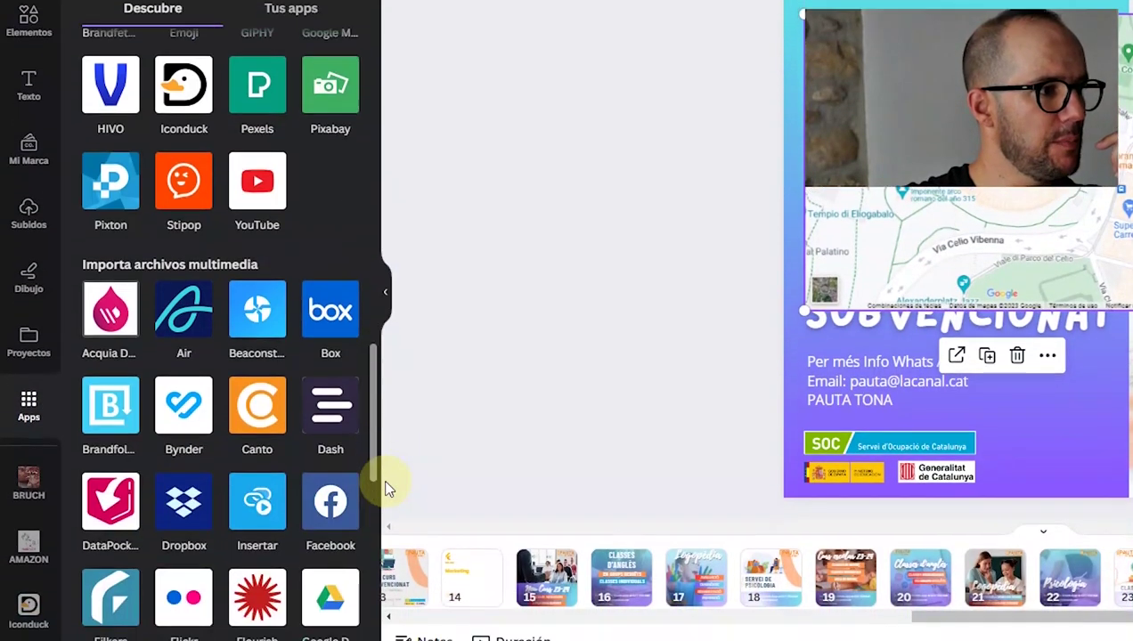
drag(388, 488, 373, 334)
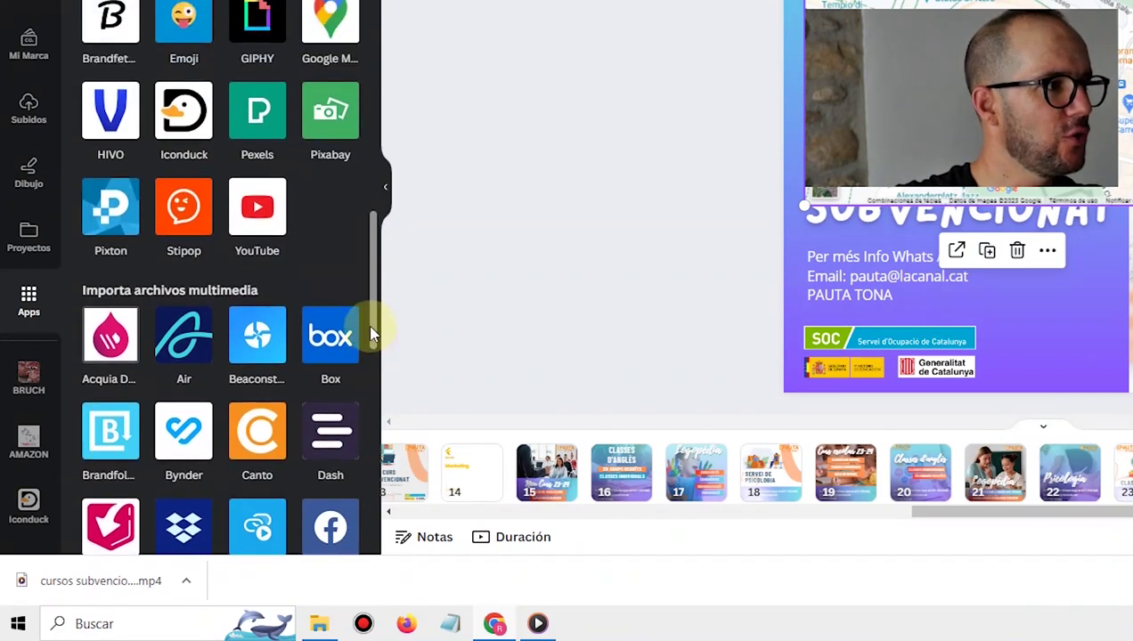
click(112, 208)
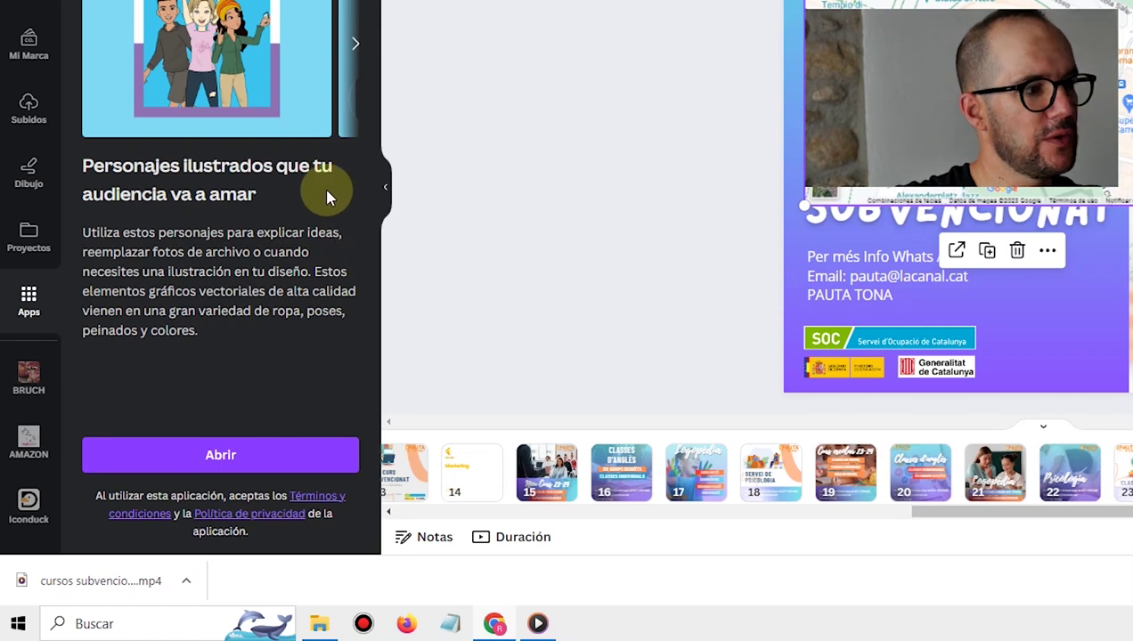
click(269, 457)
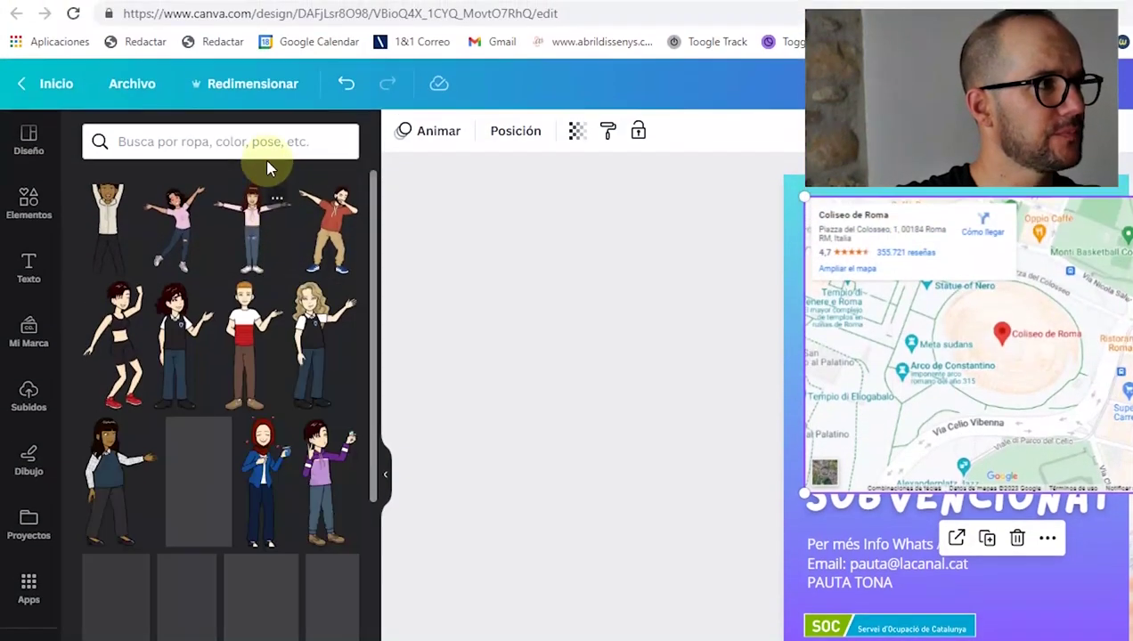
Step: Browse the Pixton characters and place the bearded man with a scarf and outstretched arm over the map
scroll(370, 356, down, 5)
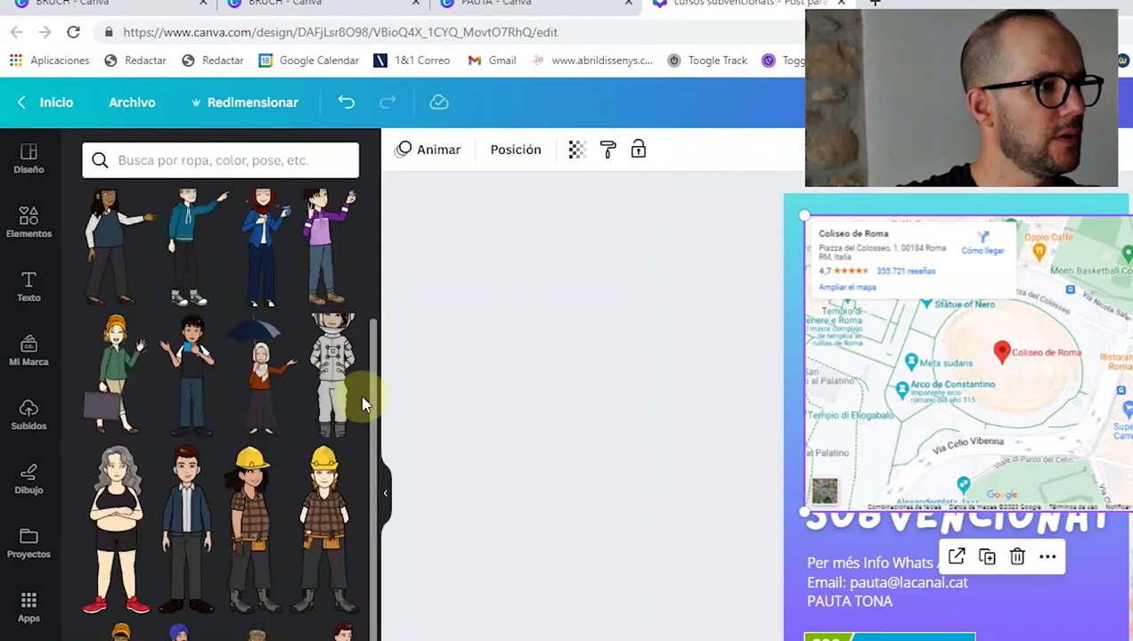
scroll(363, 488, down, 4)
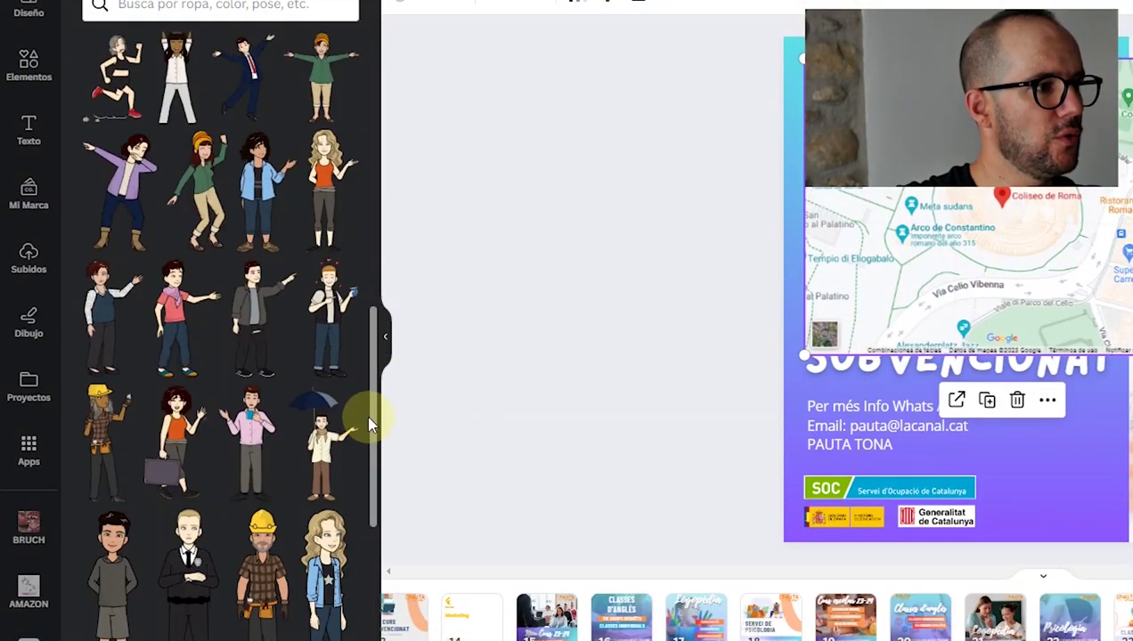
scroll(392, 488, down, 7)
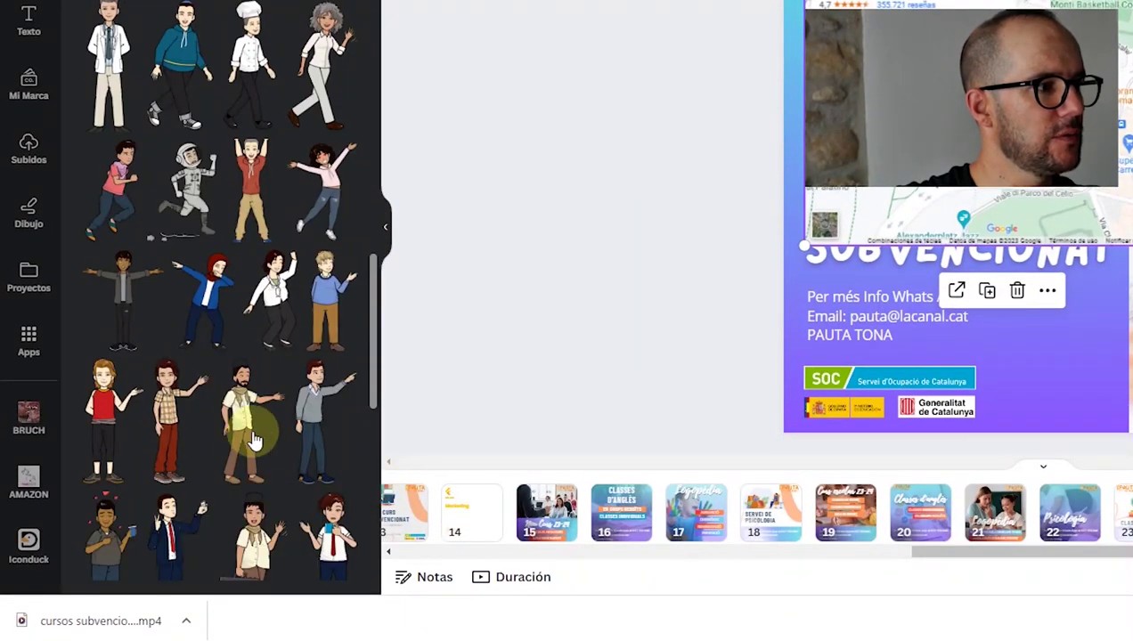
drag(481, 355, 932, 214)
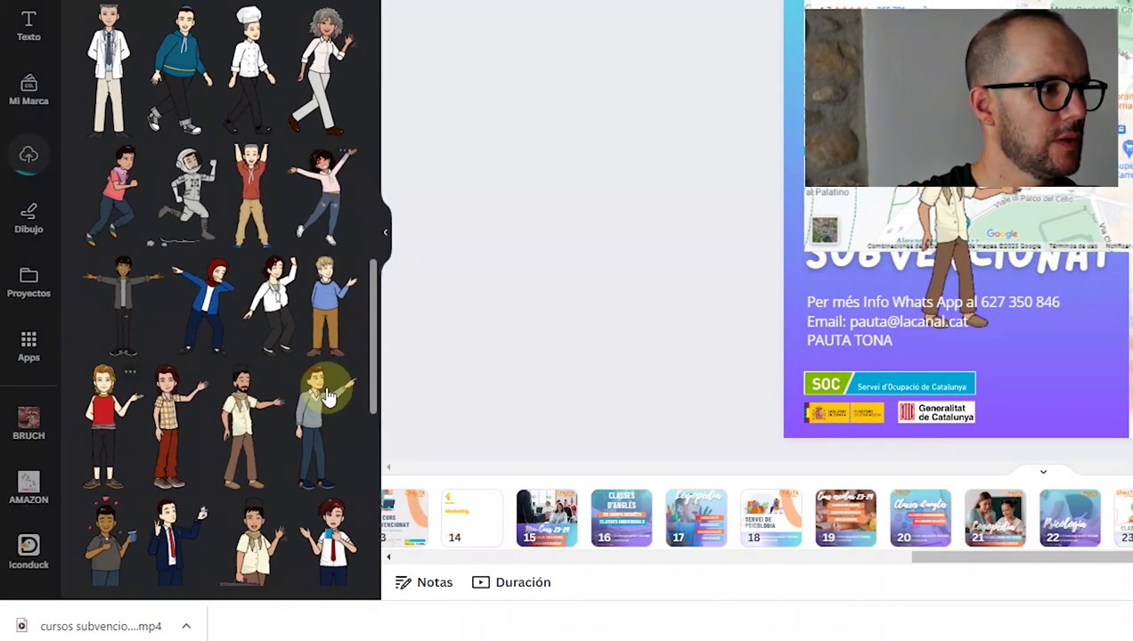
scroll(307, 365, down, 3)
click(28, 423)
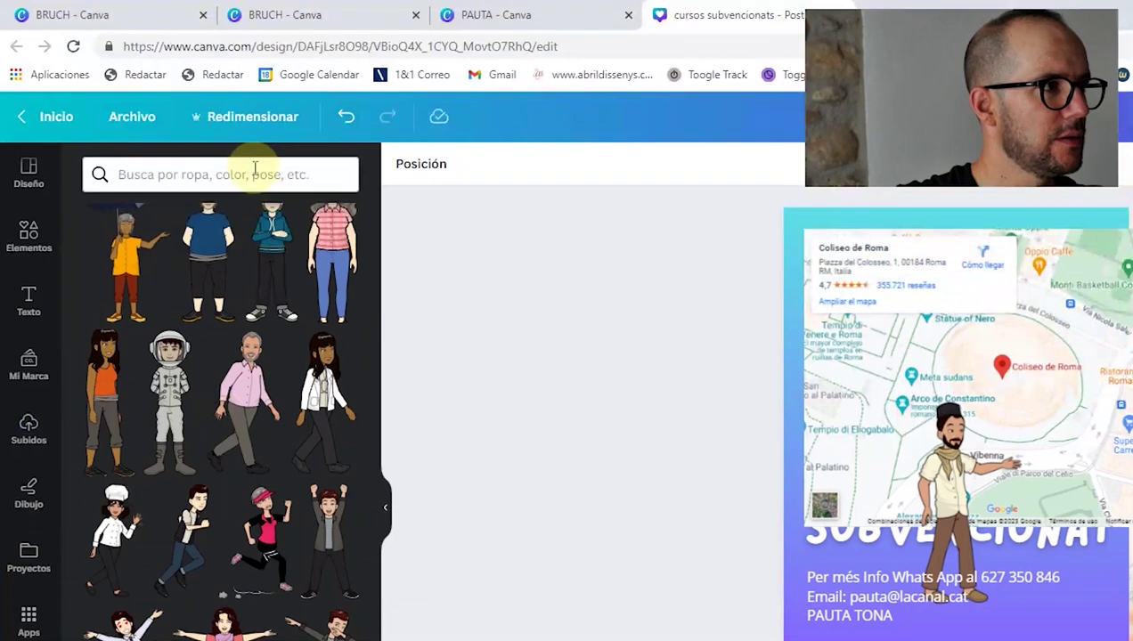
scroll(223, 475, down, 5)
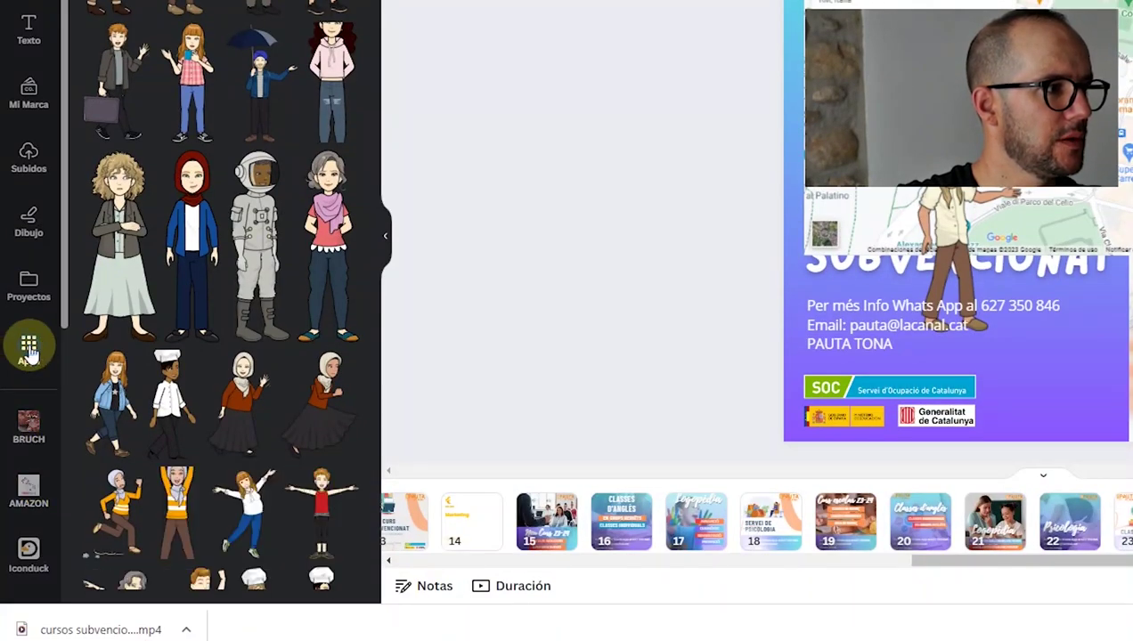
Step: Return to the app catalogue and open the Bingo Cards generator app
click(30, 349)
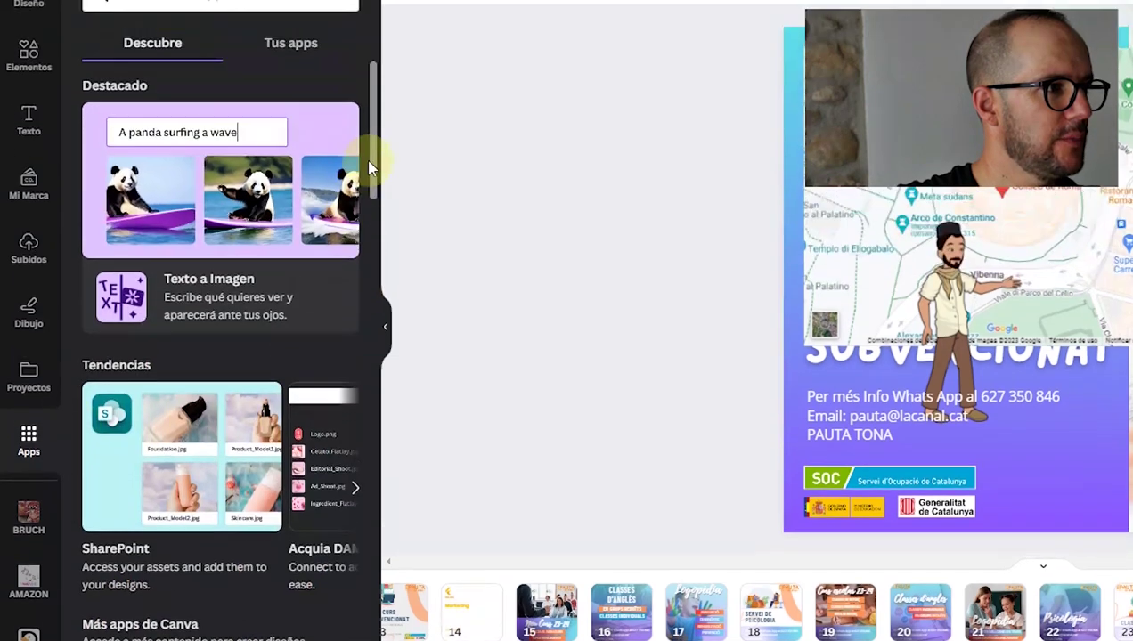
drag(374, 169, 401, 335)
click(258, 329)
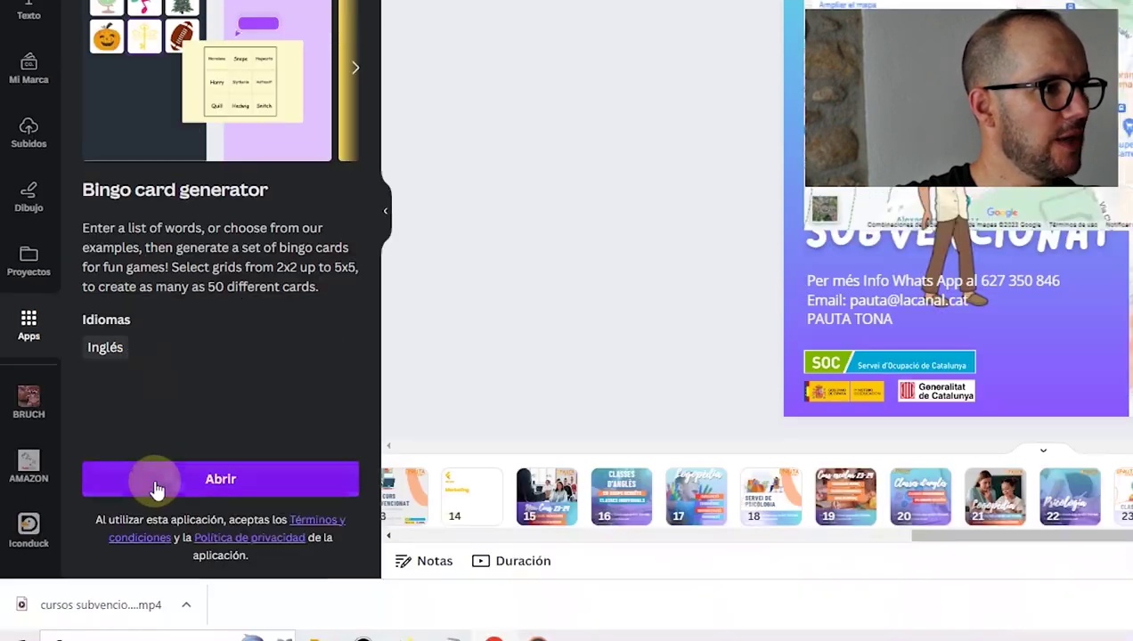
click(154, 597)
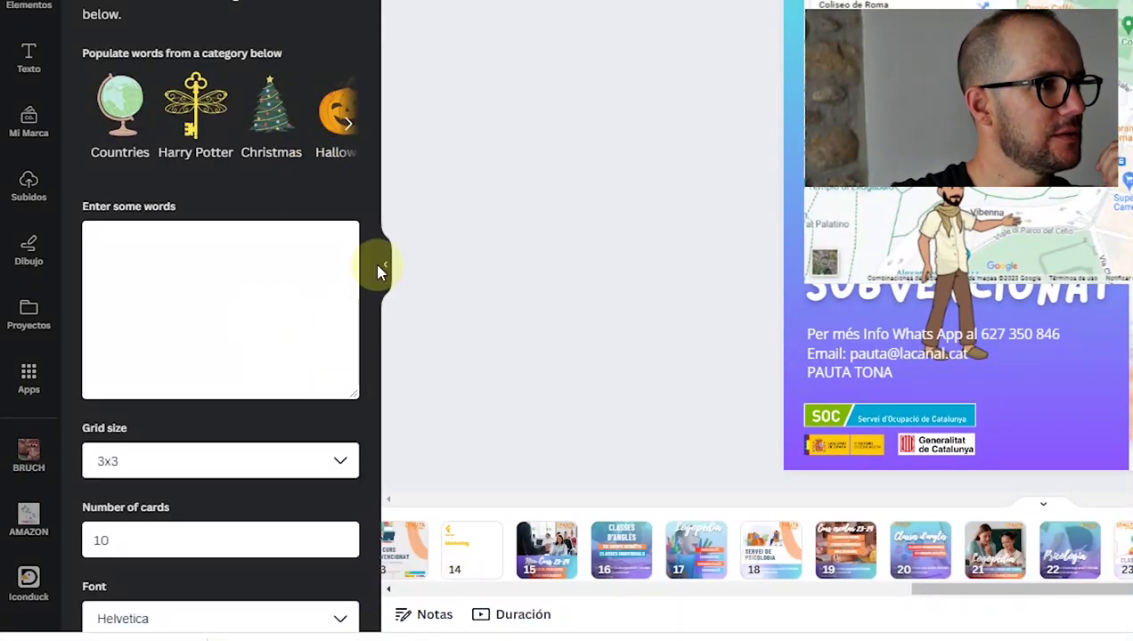
Step: Generate bingo cards from the word "dfsdfsdf" and place one over the map's lower-right corner and the woman's photo
scroll(371, 265, down, 2)
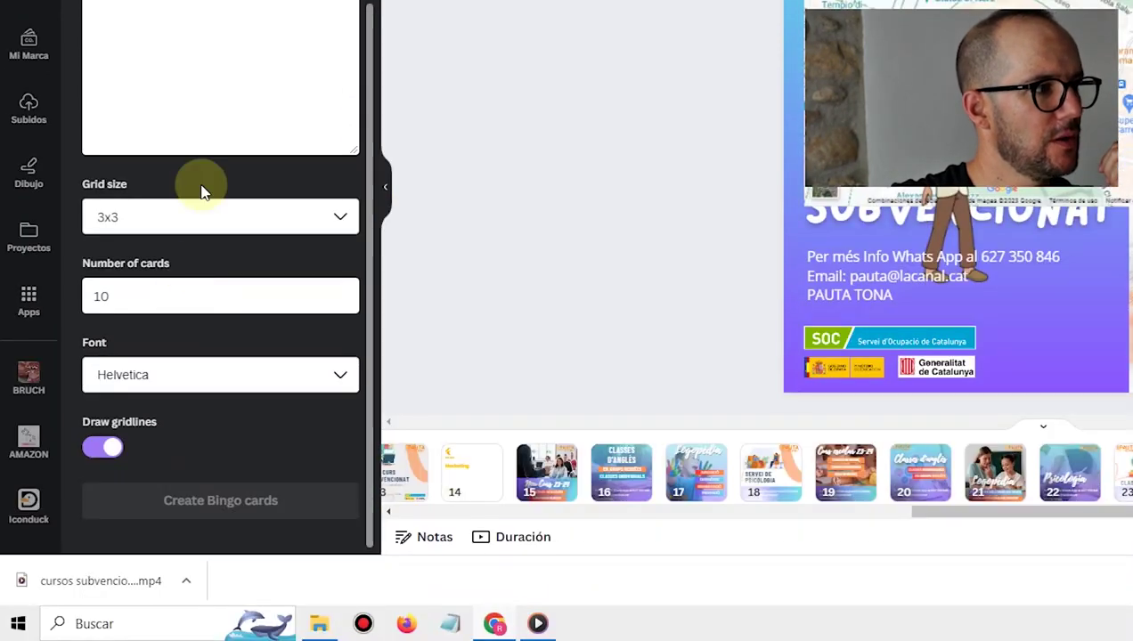
click(197, 108)
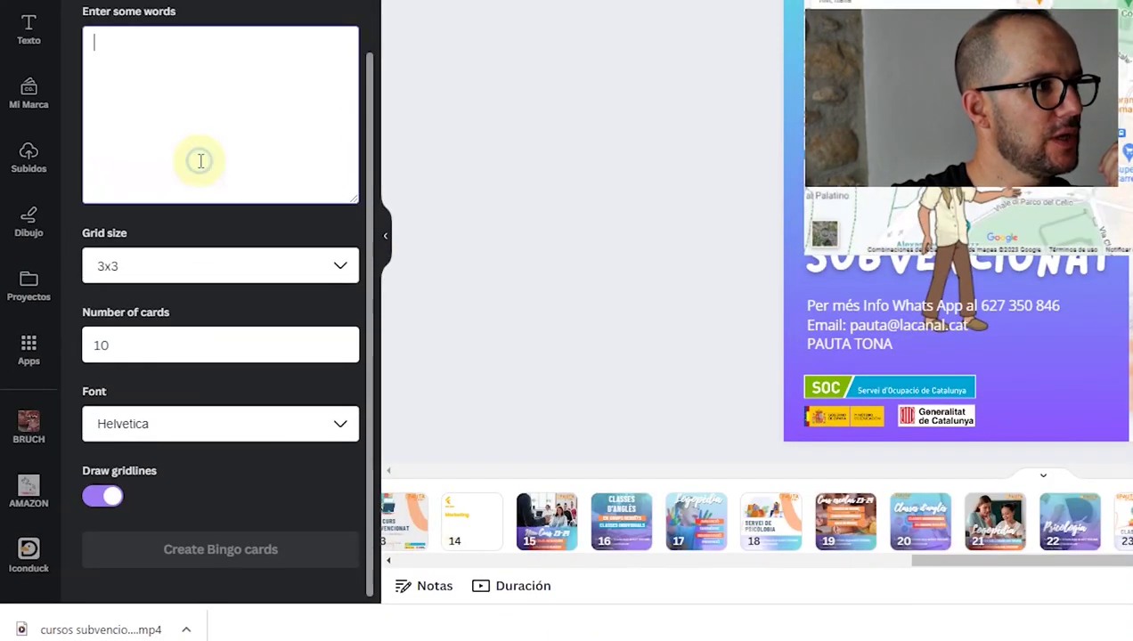
text(dfsdfsdf)
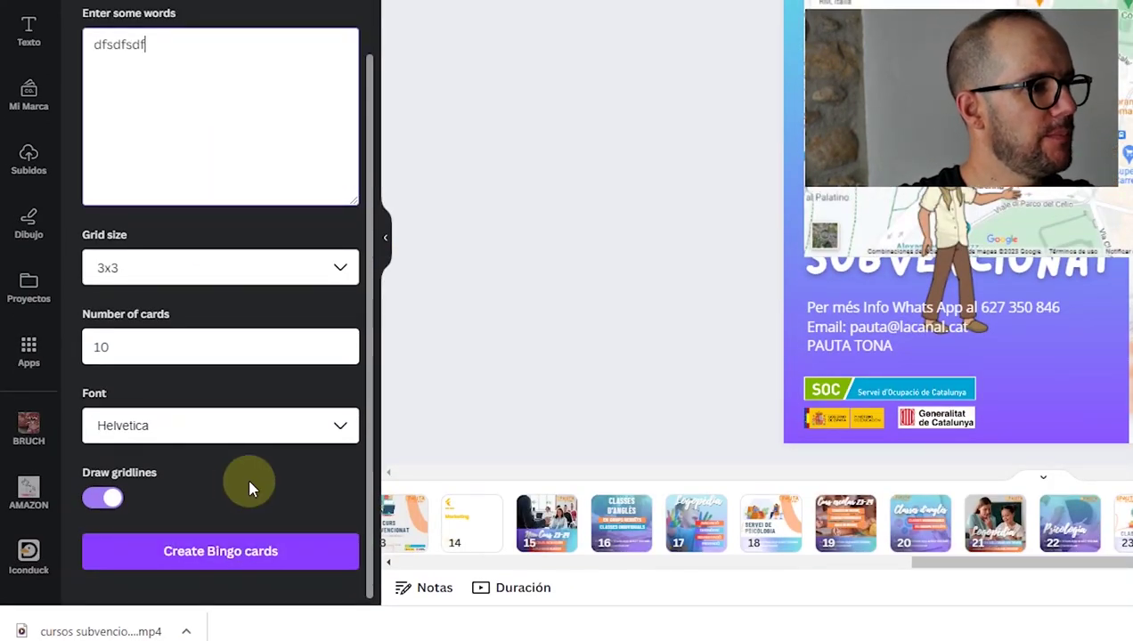
click(249, 538)
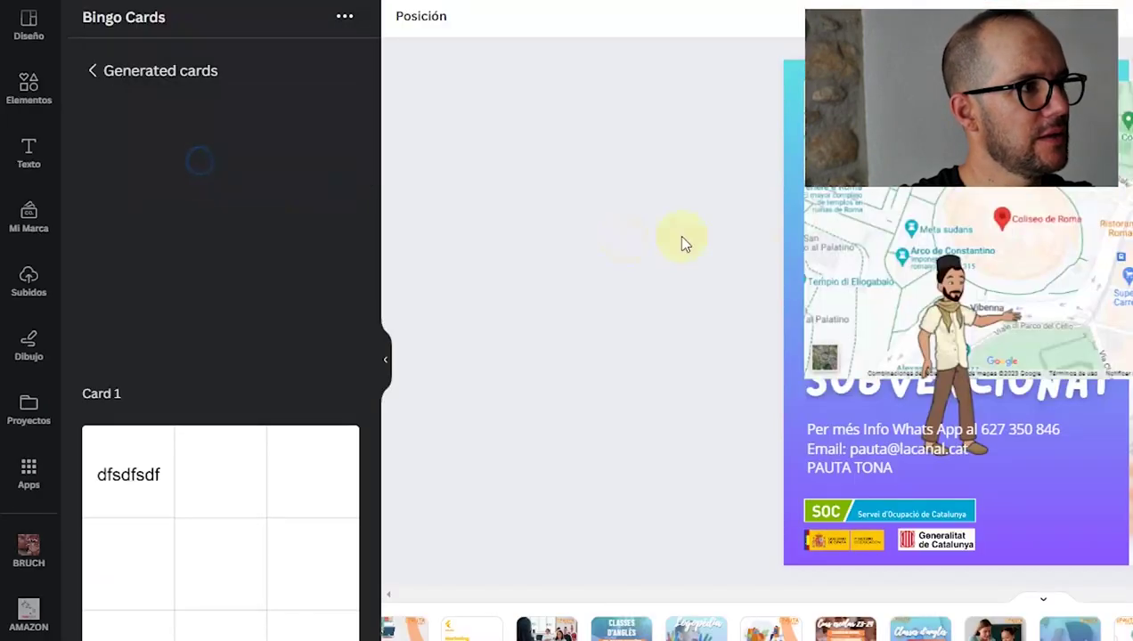
drag(681, 242, 1132, 398)
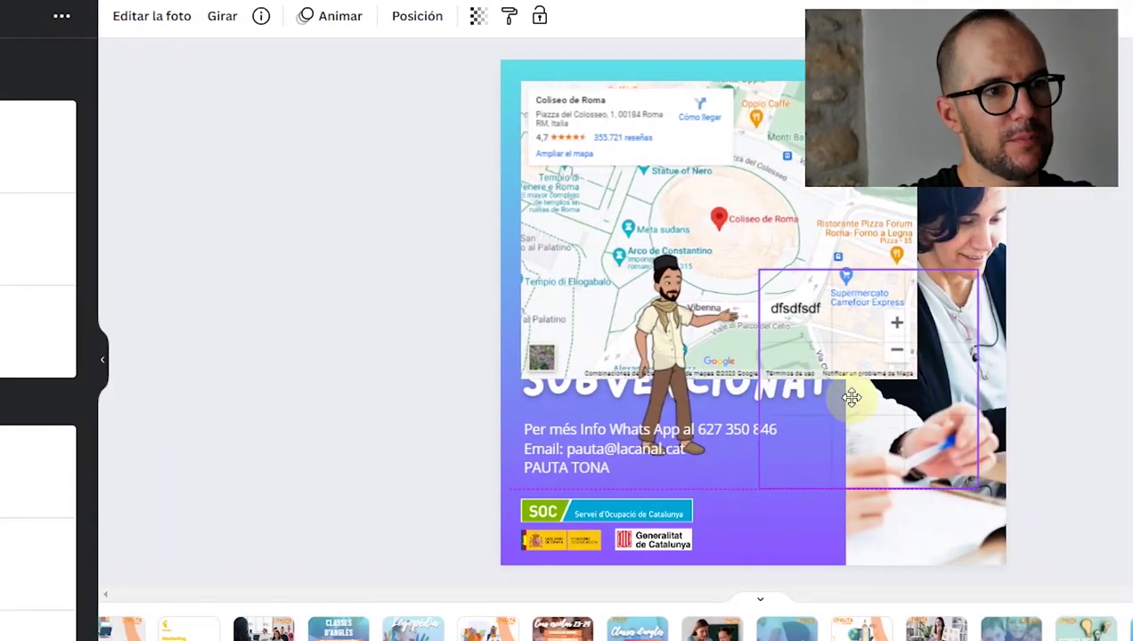
drag(852, 398, 851, 398)
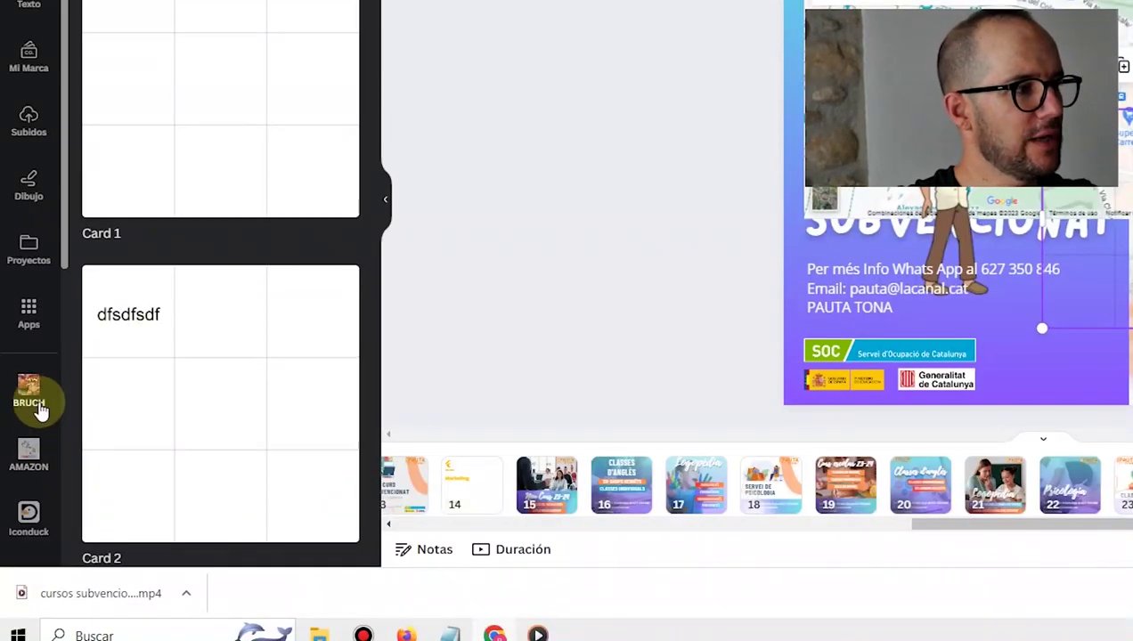
Step: Browse the media-import apps in the app catalogue and open the Shopify Sync details
scroll(27, 428, down, 5)
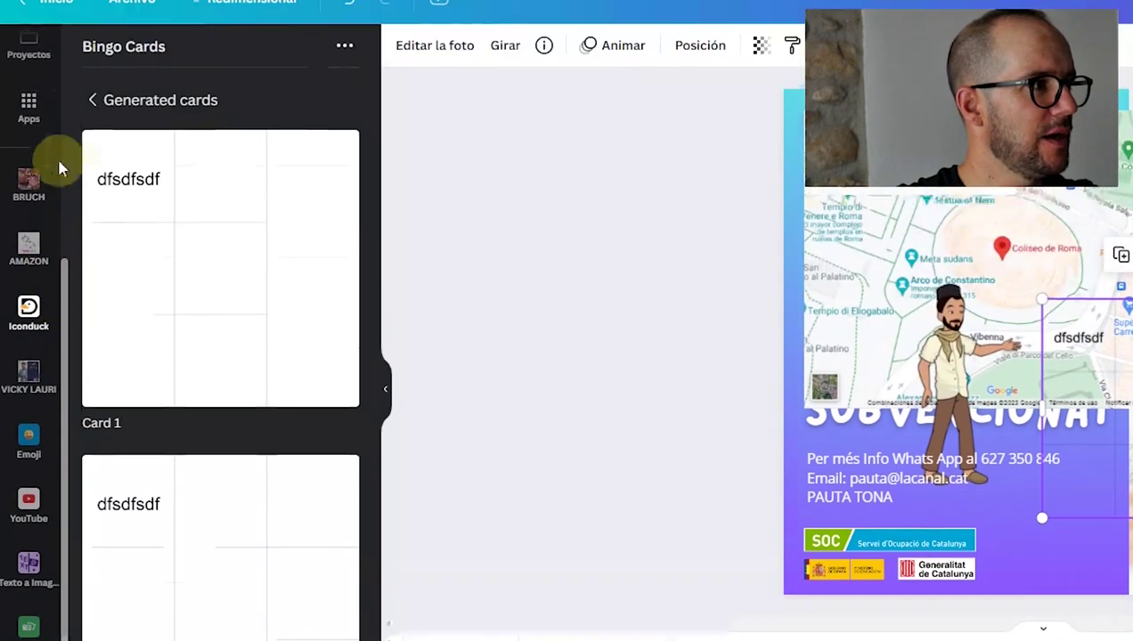
click(28, 107)
scroll(307, 284, down, 5)
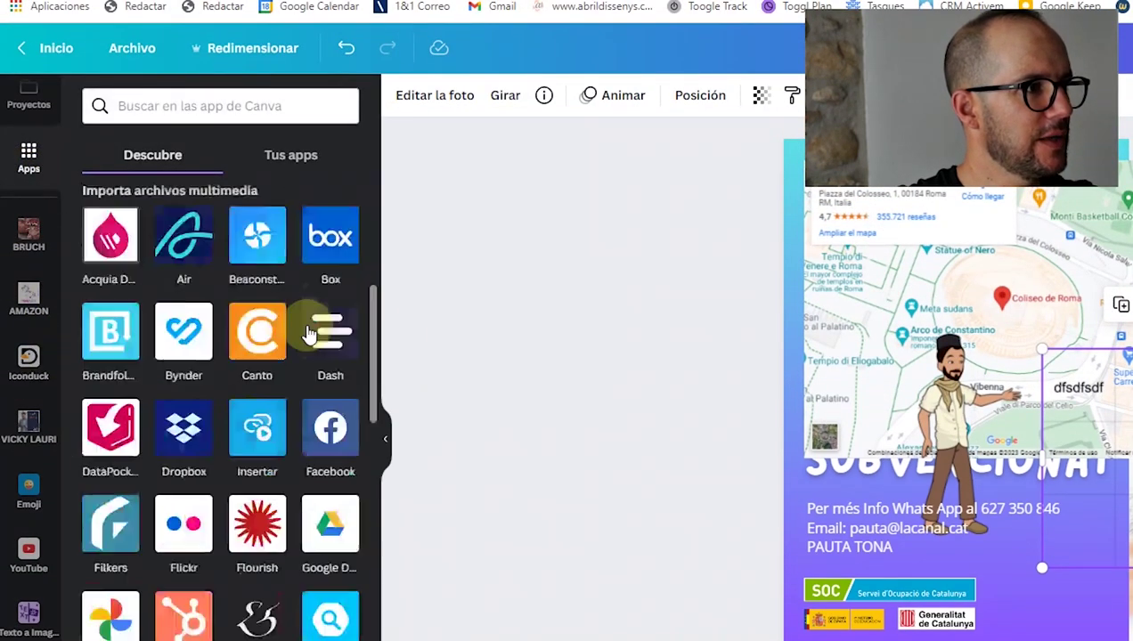
scroll(308, 334, down, 8)
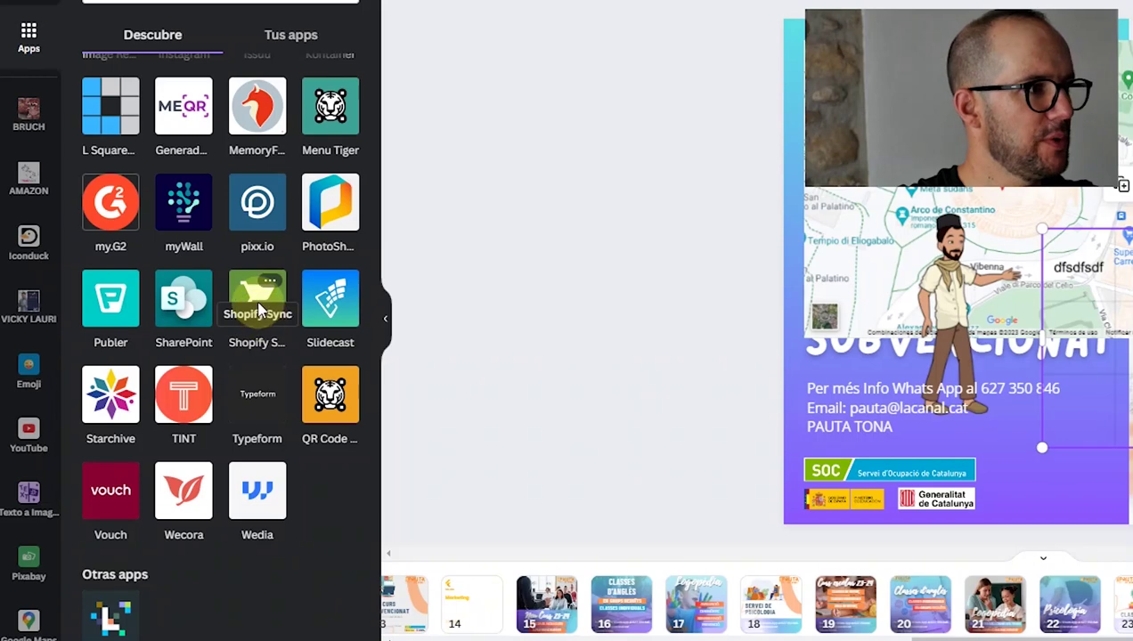
click(259, 310)
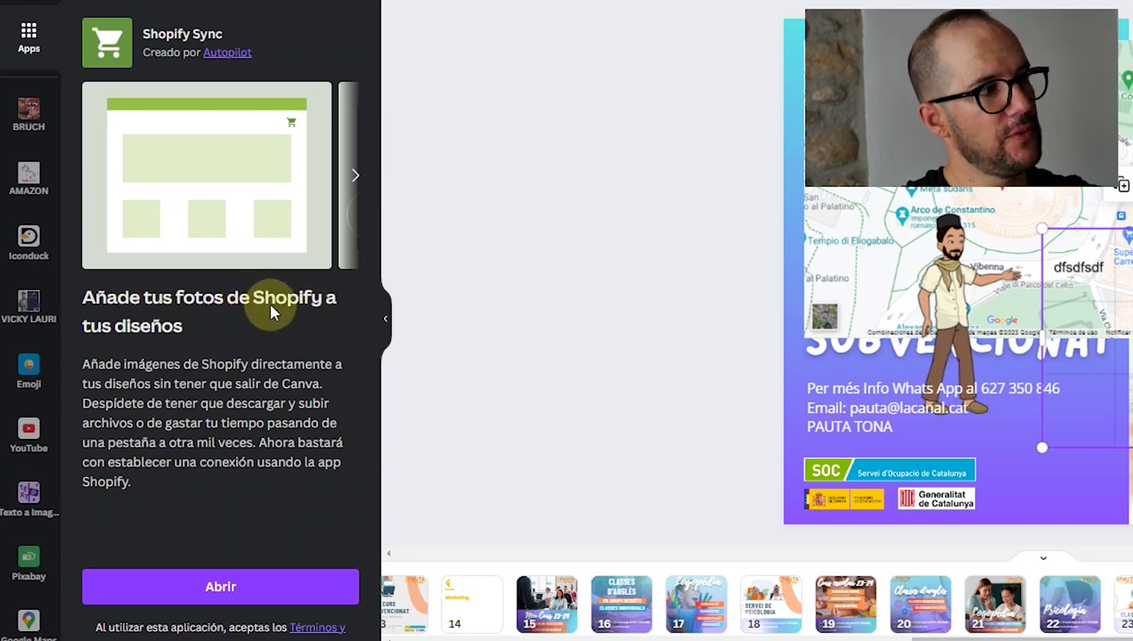
Step: Look through the Shopify Sync preview images and its description
click(356, 185)
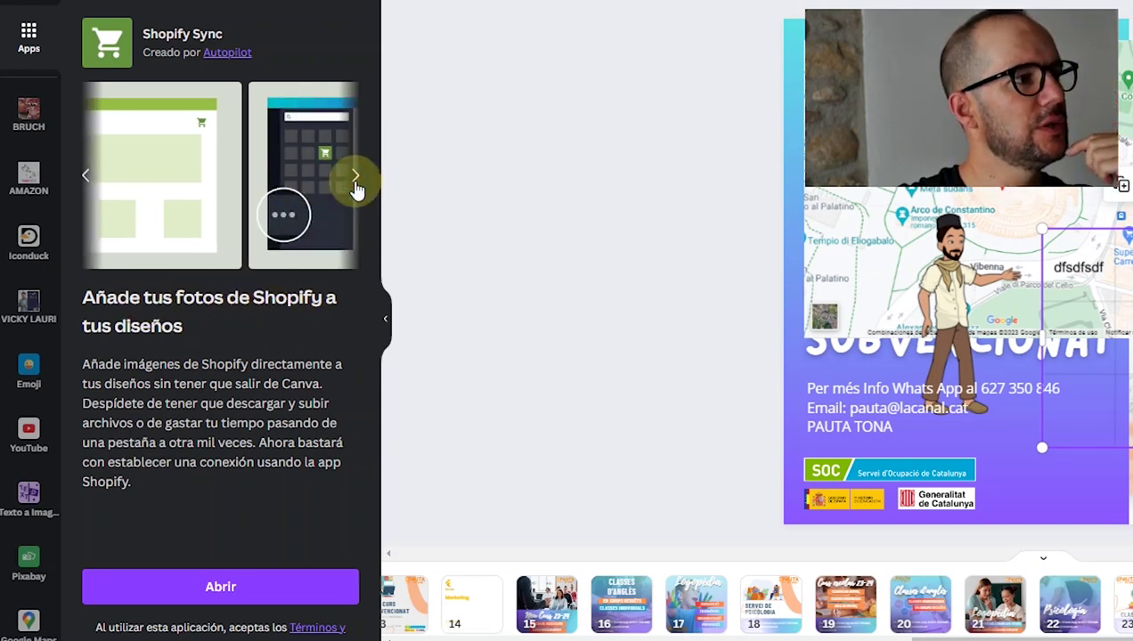
click(357, 185)
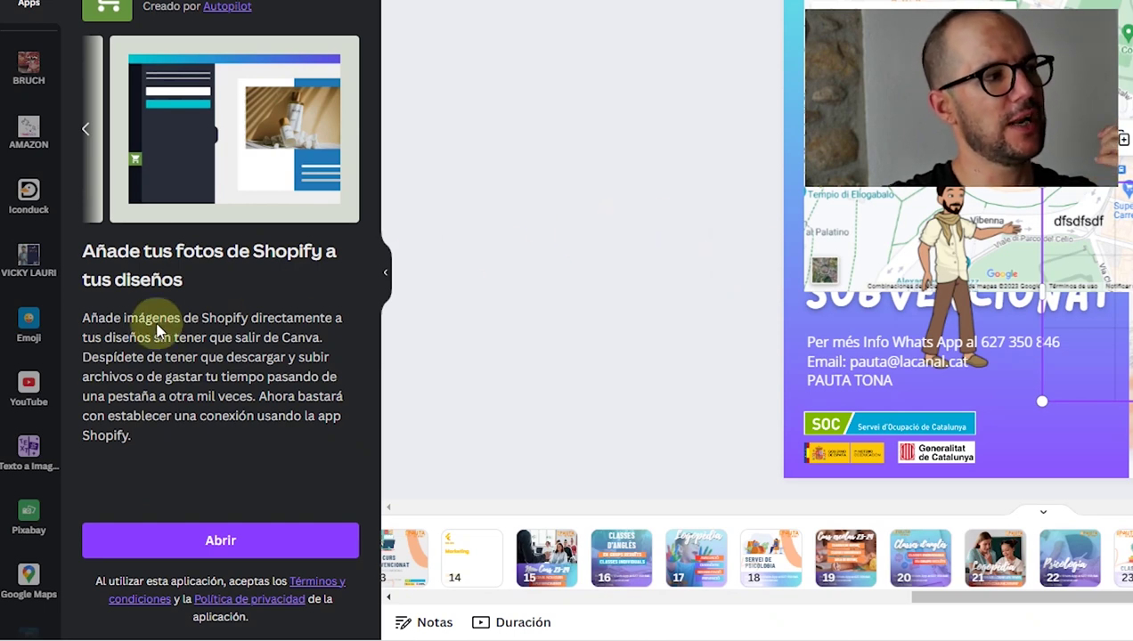
scroll(26, 486, down, 2)
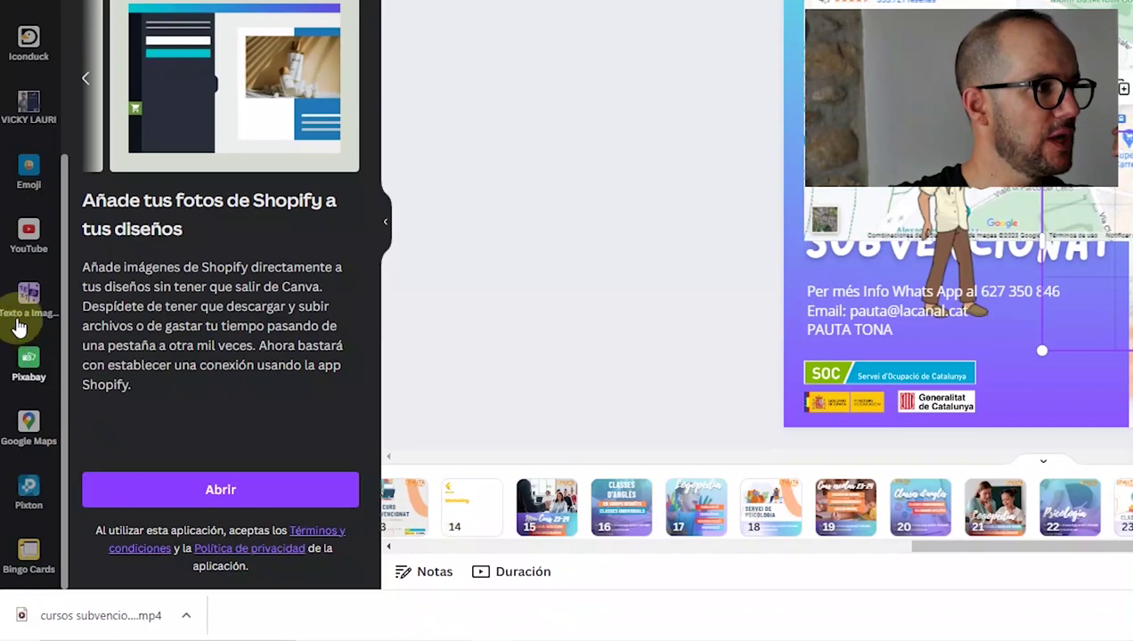
scroll(44, 169, up, 4)
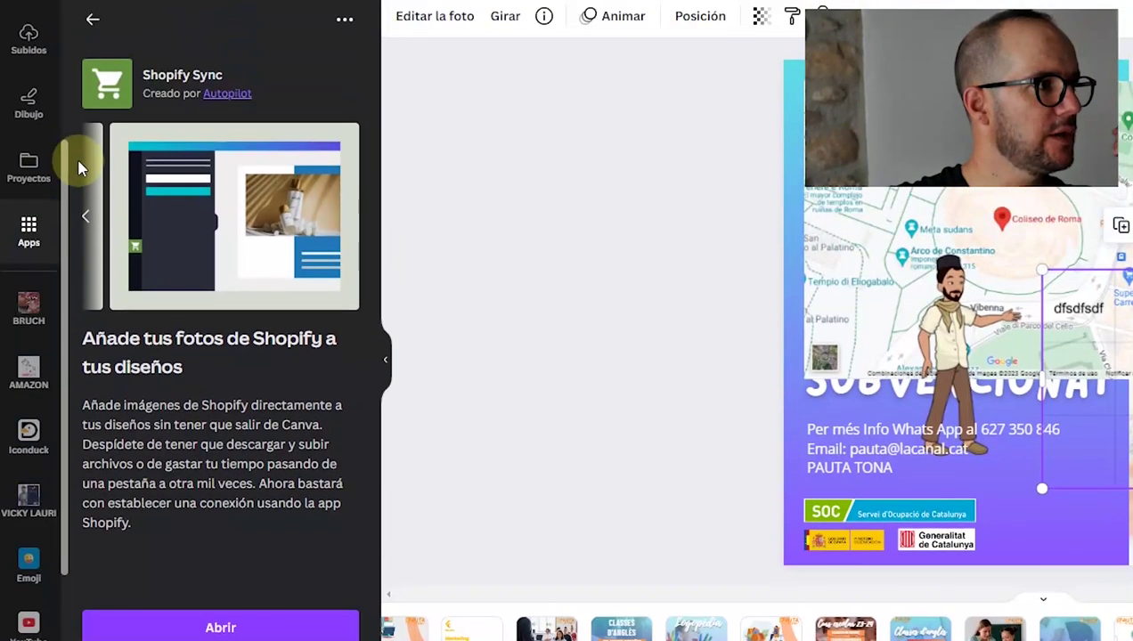
click(85, 221)
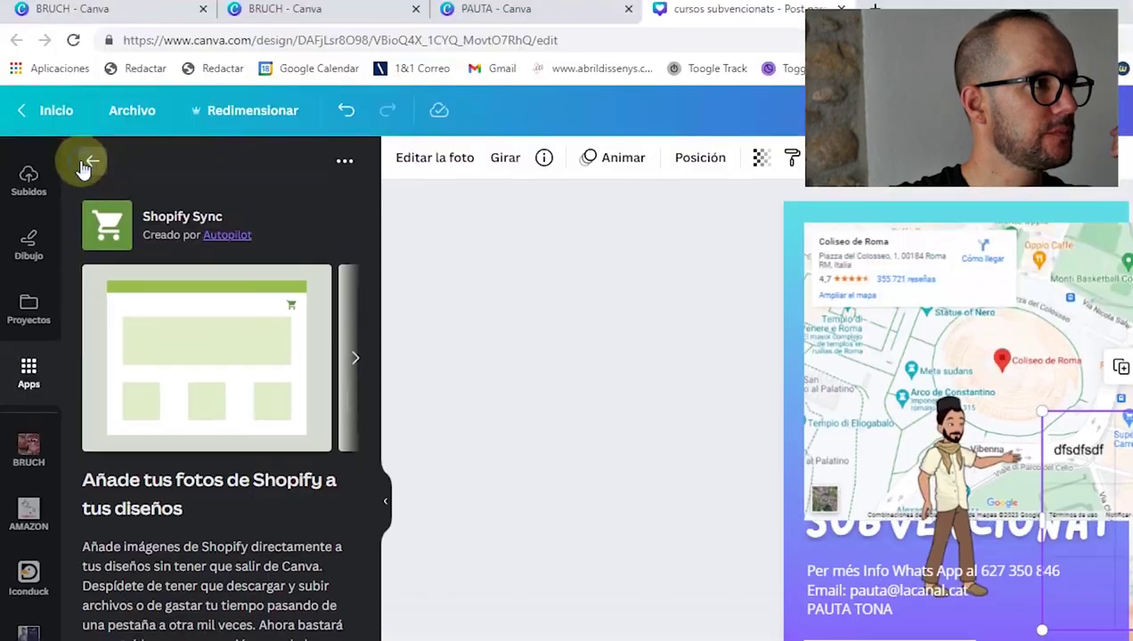
Step: Return to the app catalogue, browse the media-import apps and open the Menu Tiger details
click(93, 19)
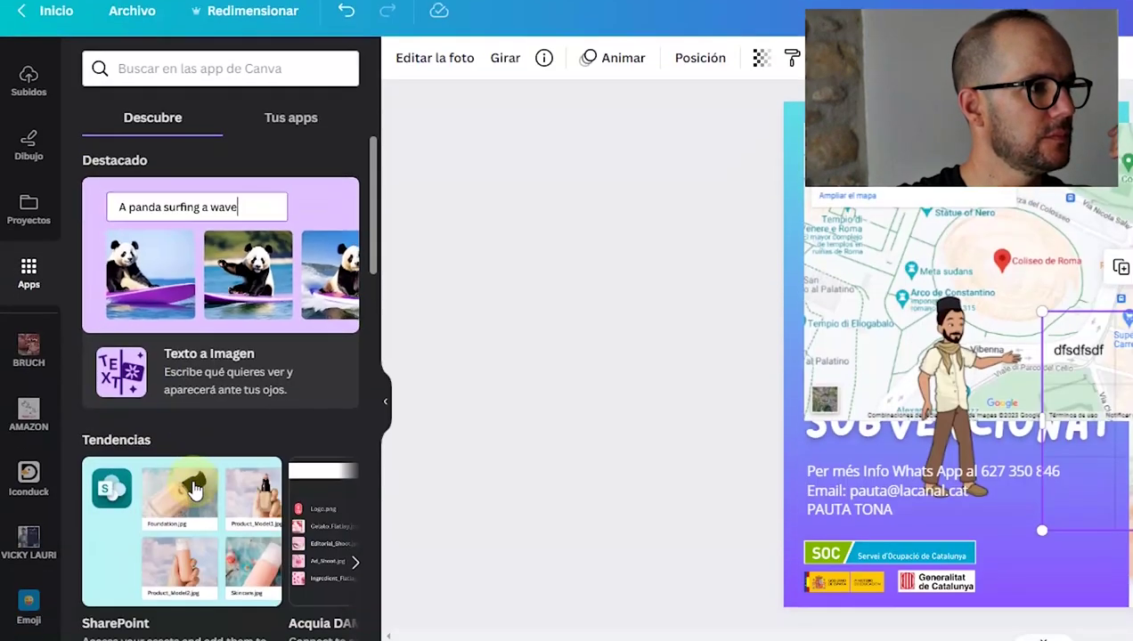
scroll(223, 485, down, 5)
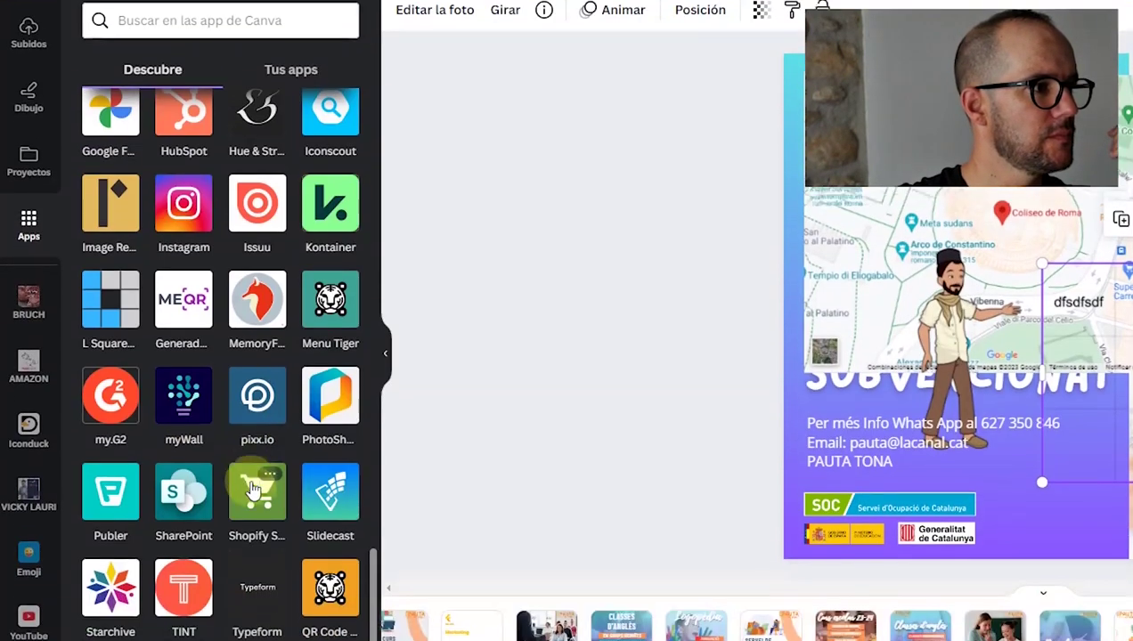
scroll(254, 488, down, 3)
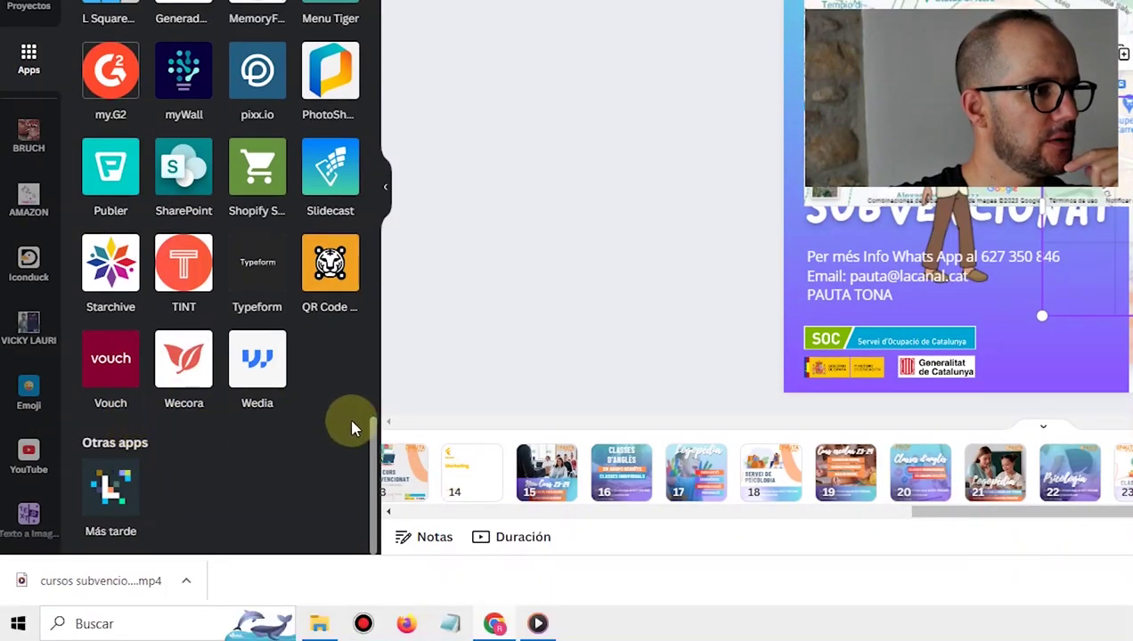
drag(372, 455, 376, 392)
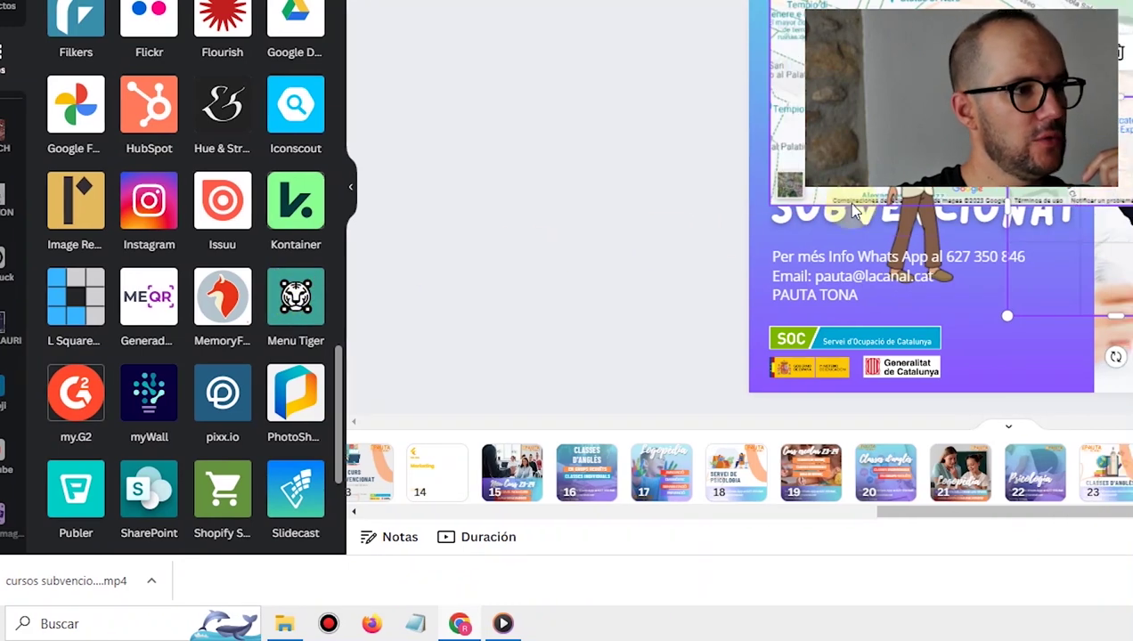
click(282, 305)
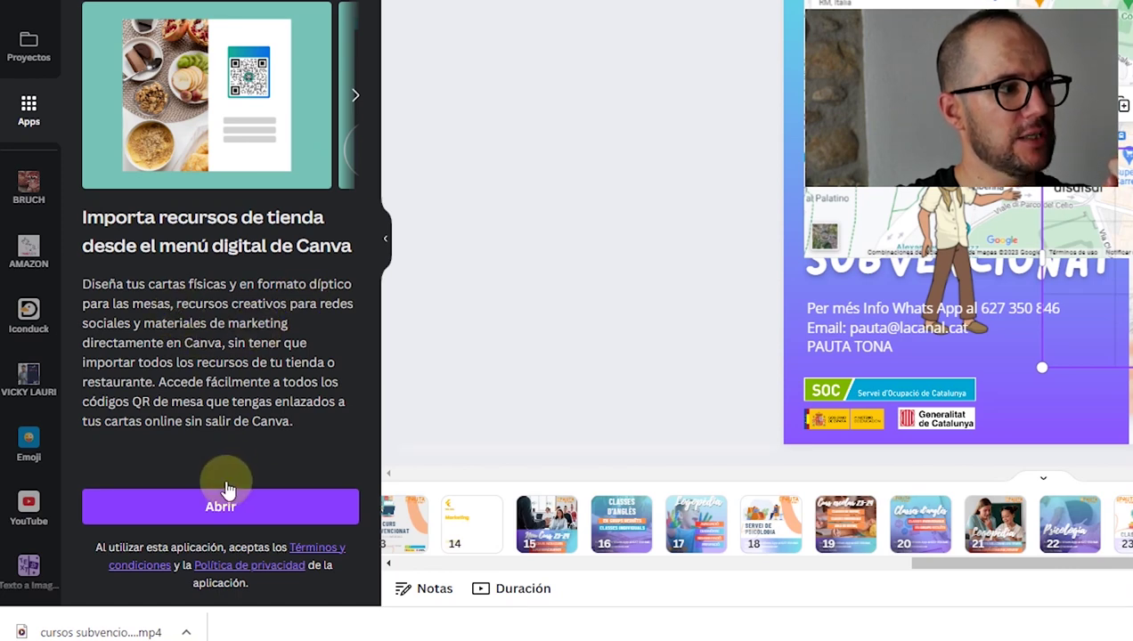
Step: Launch the Menu Tiger app, view its API key sign-in window and close it without signing in
click(222, 509)
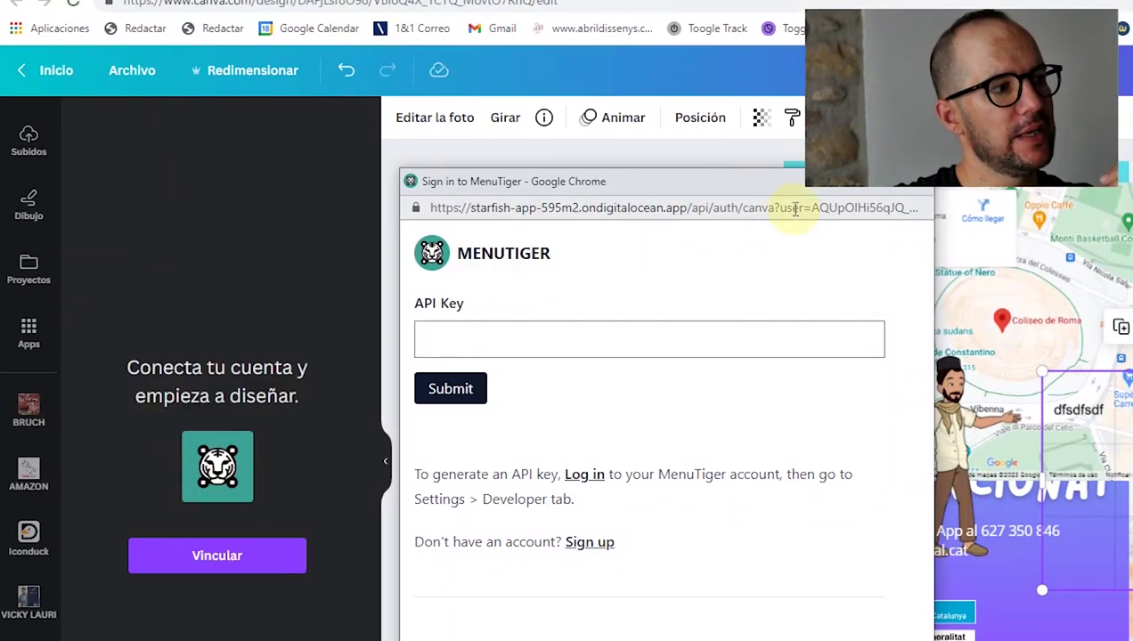
drag(797, 190, 846, 216)
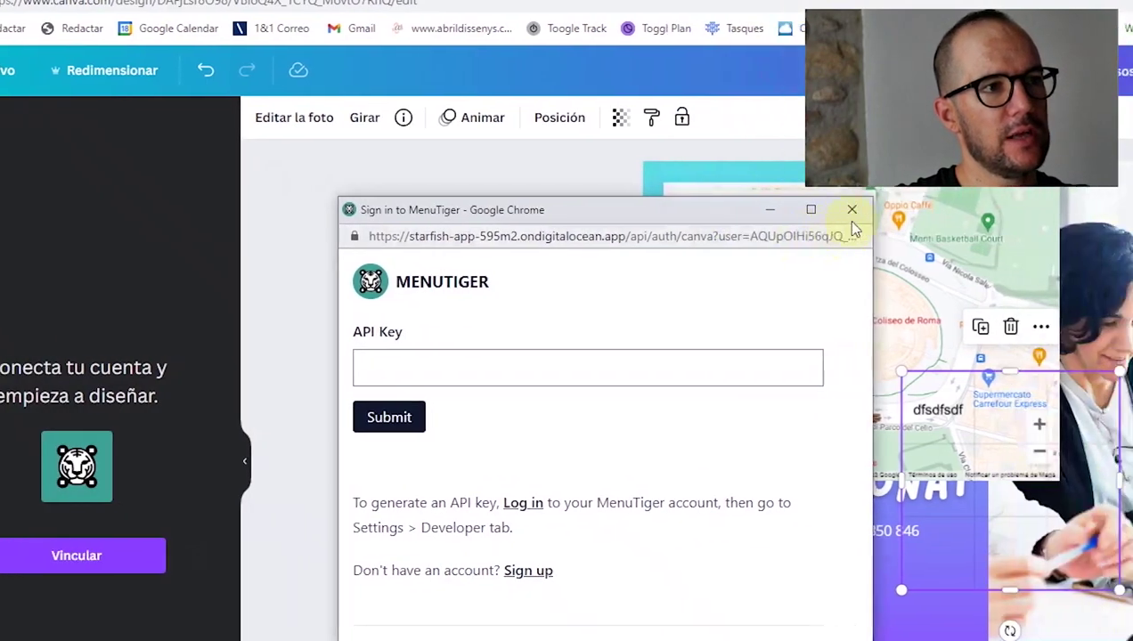
click(849, 213)
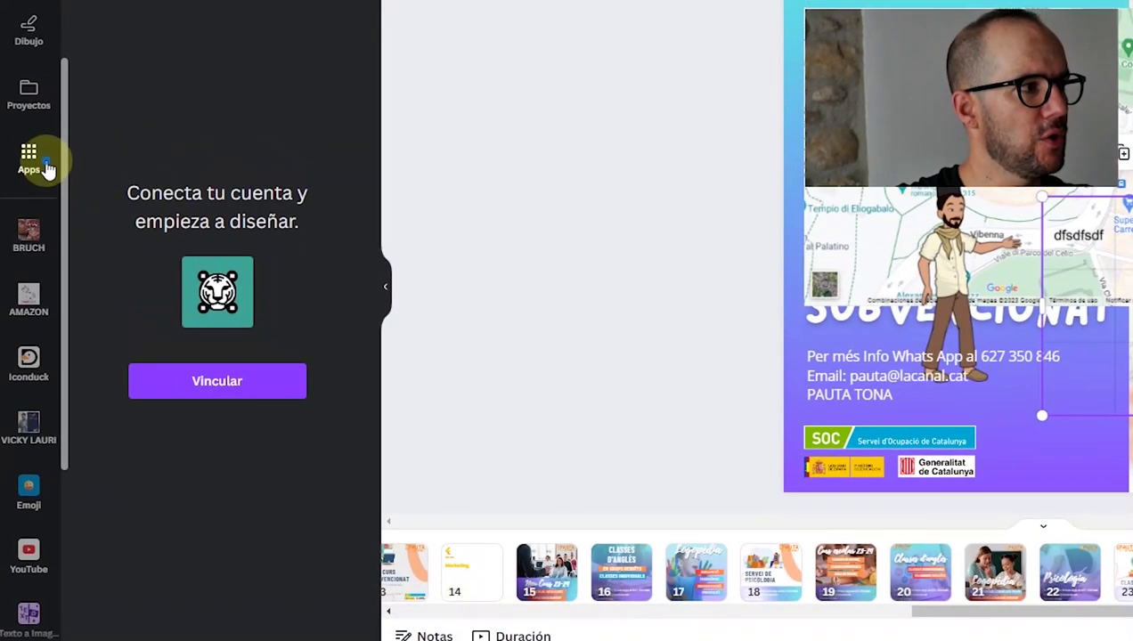
Step: Return to the app catalogue, open the Slidecast details and look through its preview images
click(47, 169)
scroll(217, 321, down, 15)
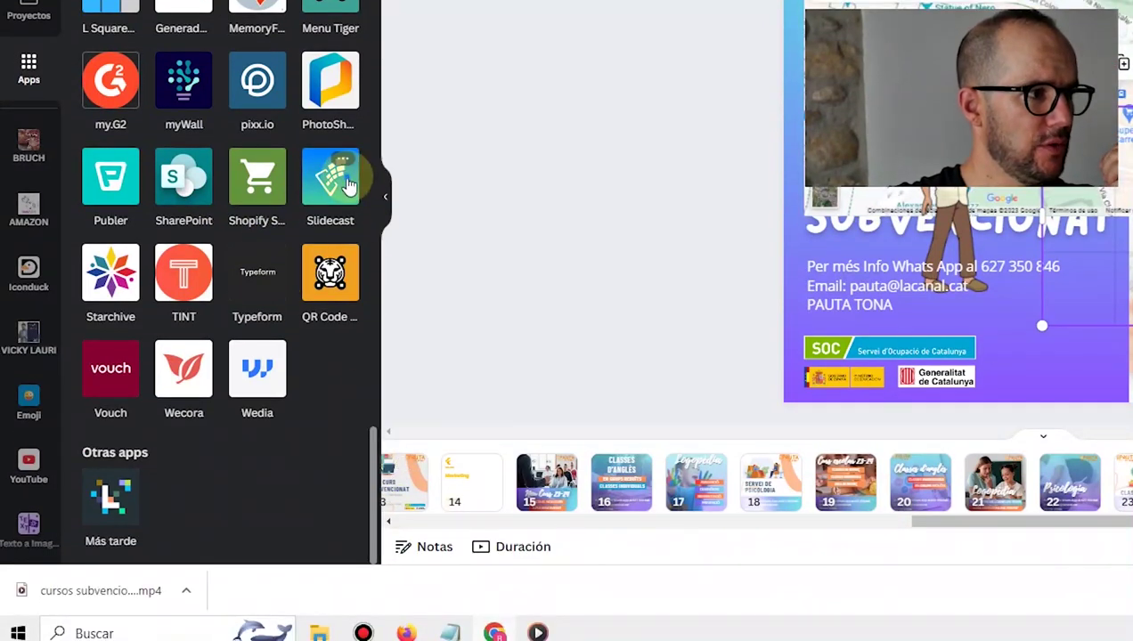
click(339, 187)
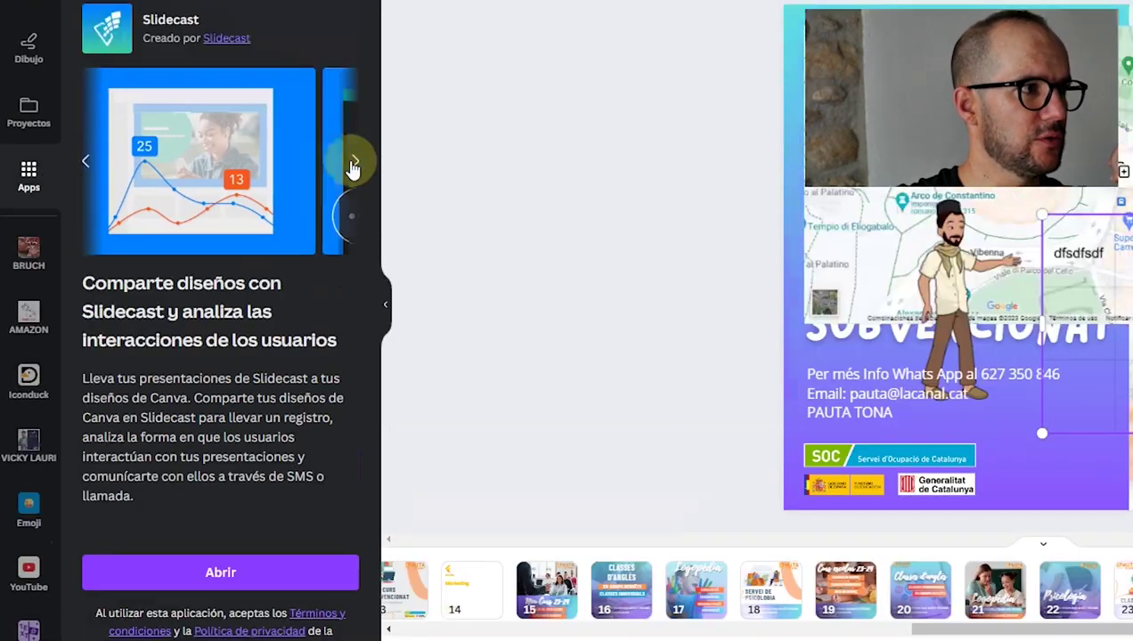
click(354, 164)
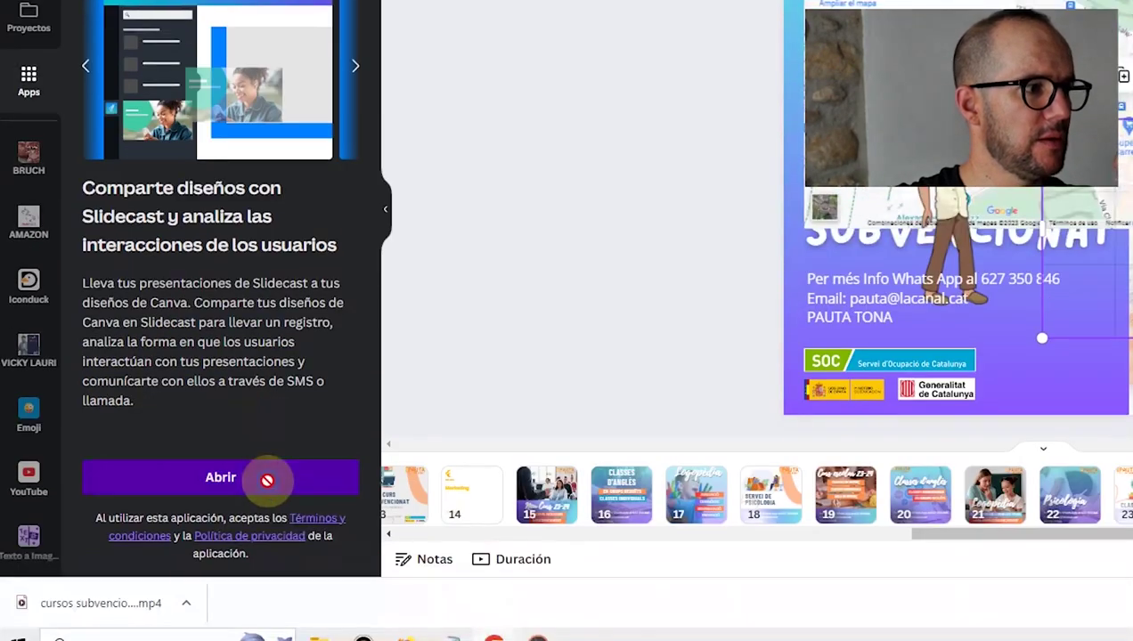
Step: Launch the Slidecast app, dismiss its account-linking window and go back to the app catalogue
click(267, 573)
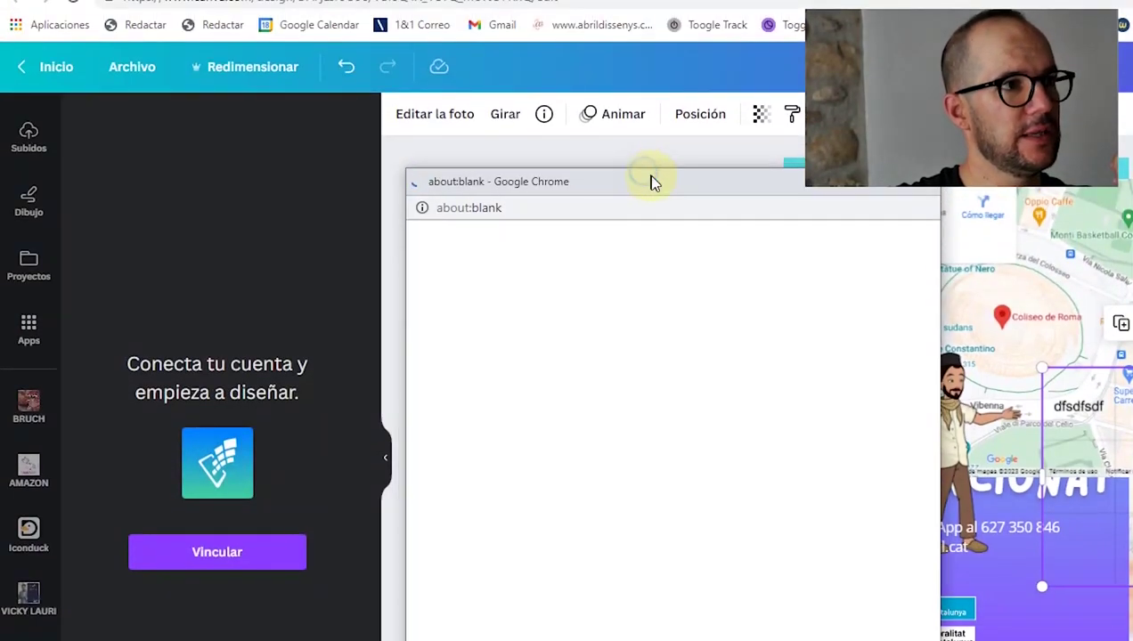
click(850, 185)
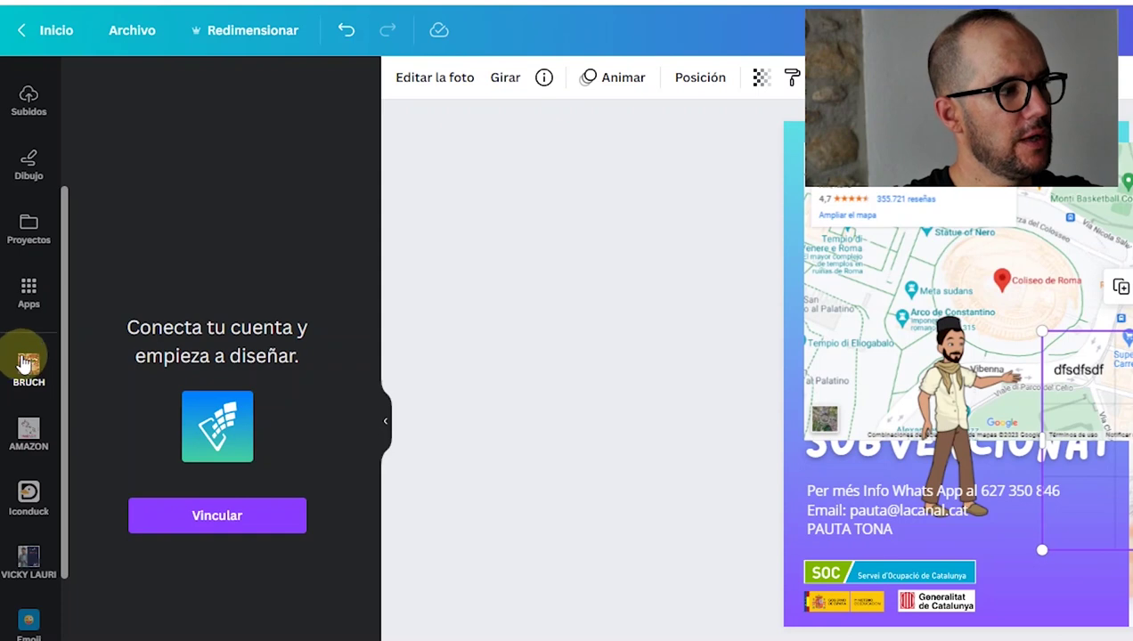
click(25, 301)
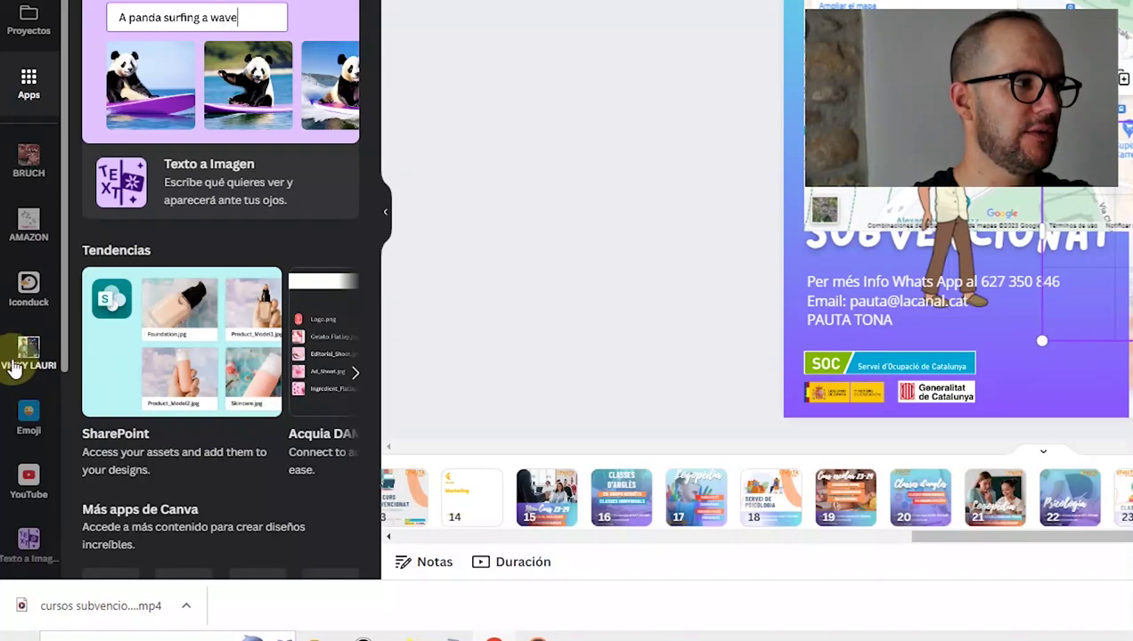
scroll(12, 457, down, 5)
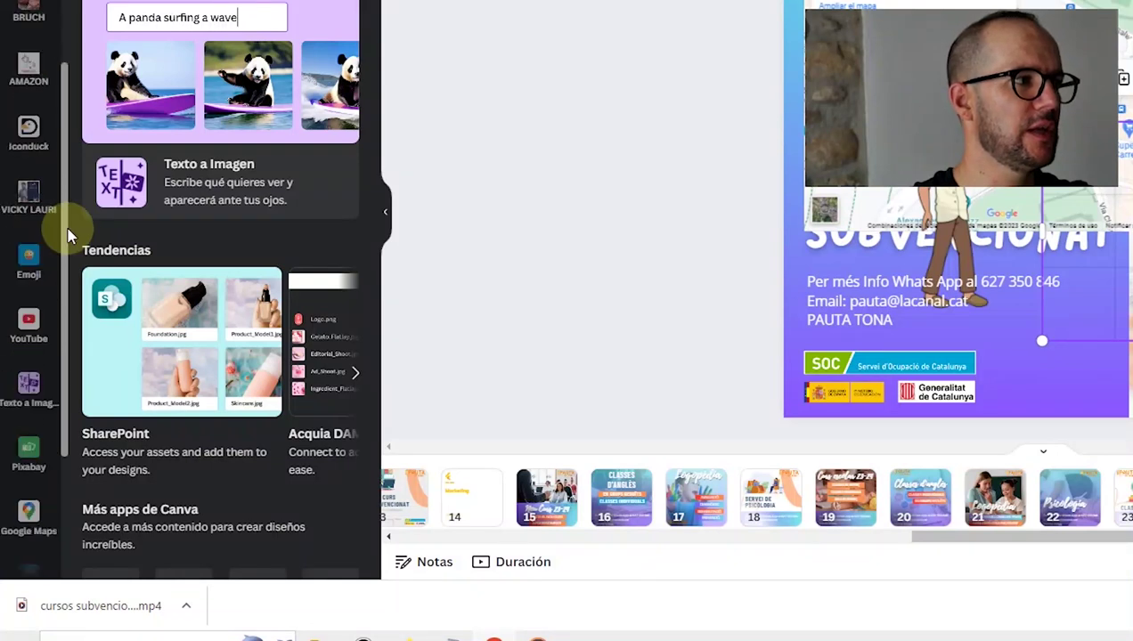
scroll(62, 248, up, 5)
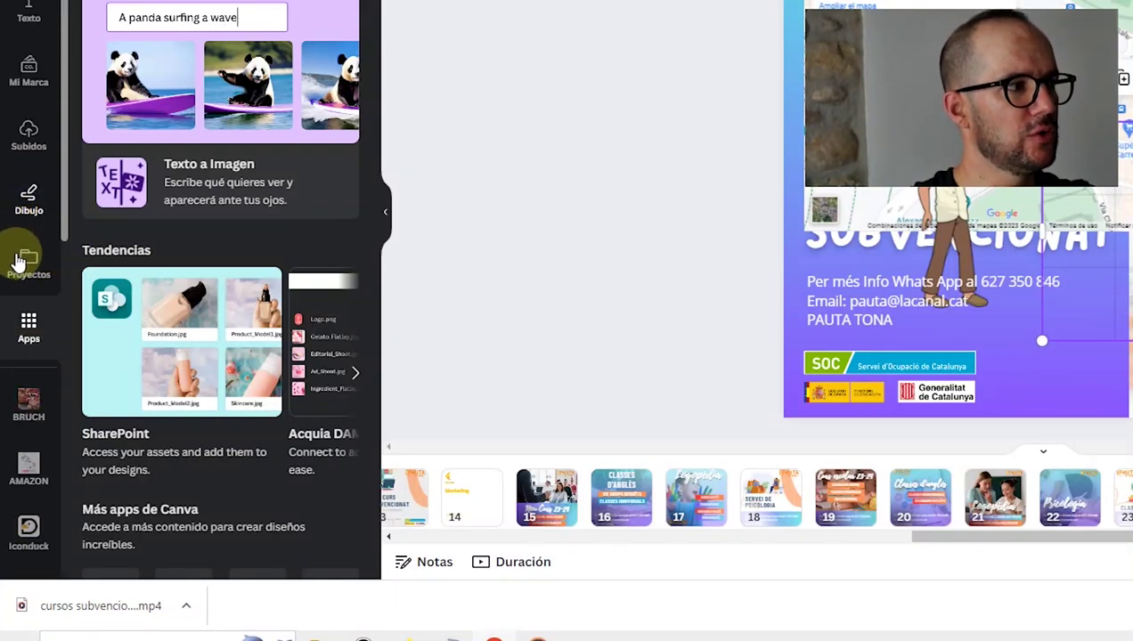
Step: With the blue pen, scribble across the contact details and photo, and circle the Coliseo de Roma pin and the spot beside Supermercato Carrefour Express
click(29, 203)
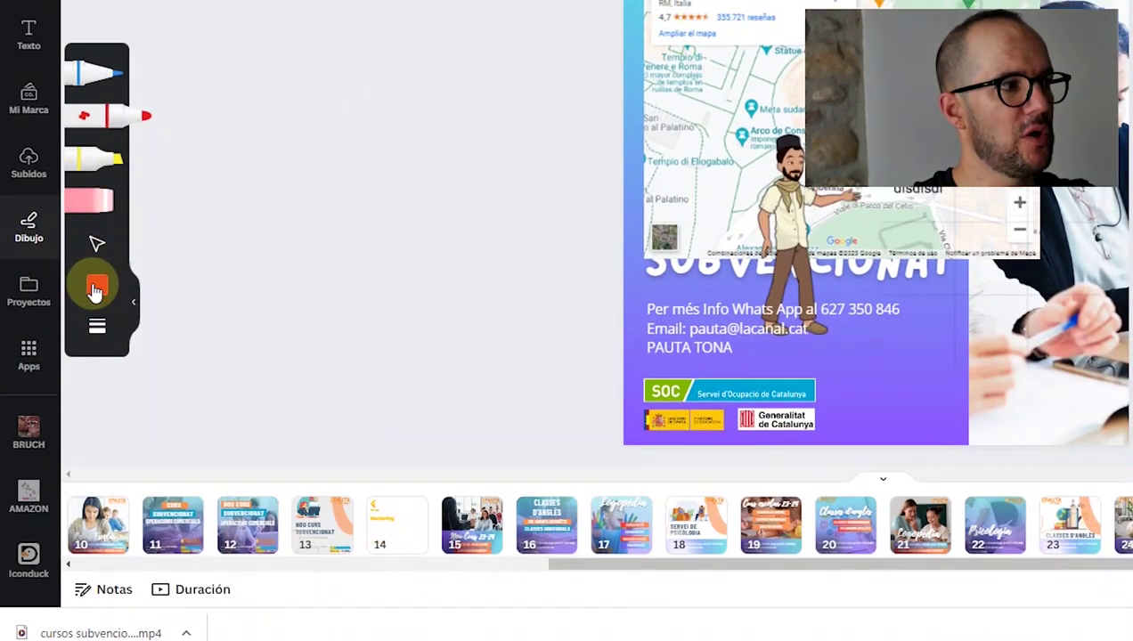
click(96, 159)
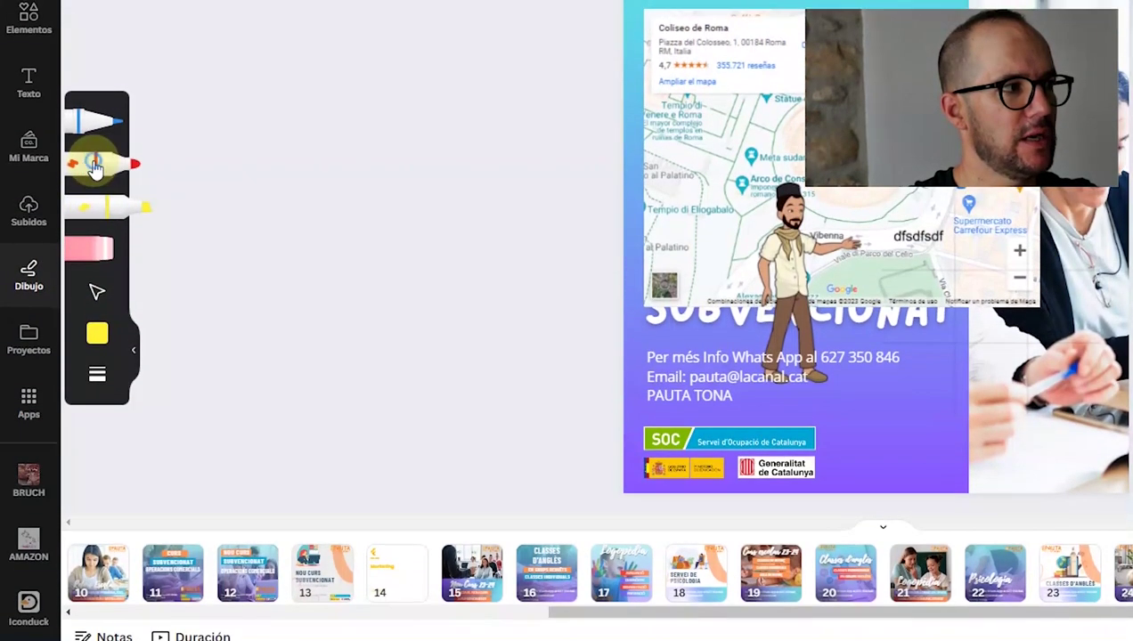
click(93, 167)
click(96, 120)
mouse_move(822, 400)
mouse_down()
mouse_move(943, 354)
mouse_move(1039, 363)
mouse_up()
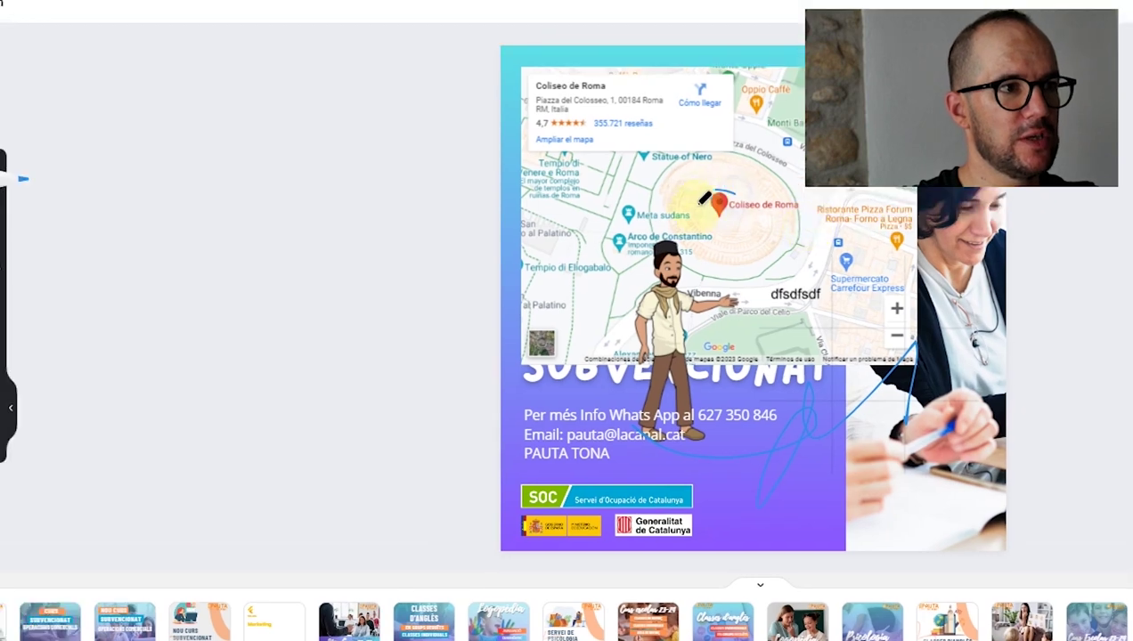
mouse_move(621, 160)
mouse_down()
mouse_move(668, 158)
mouse_move(660, 186)
mouse_up()
drag(804, 230, 780, 274)
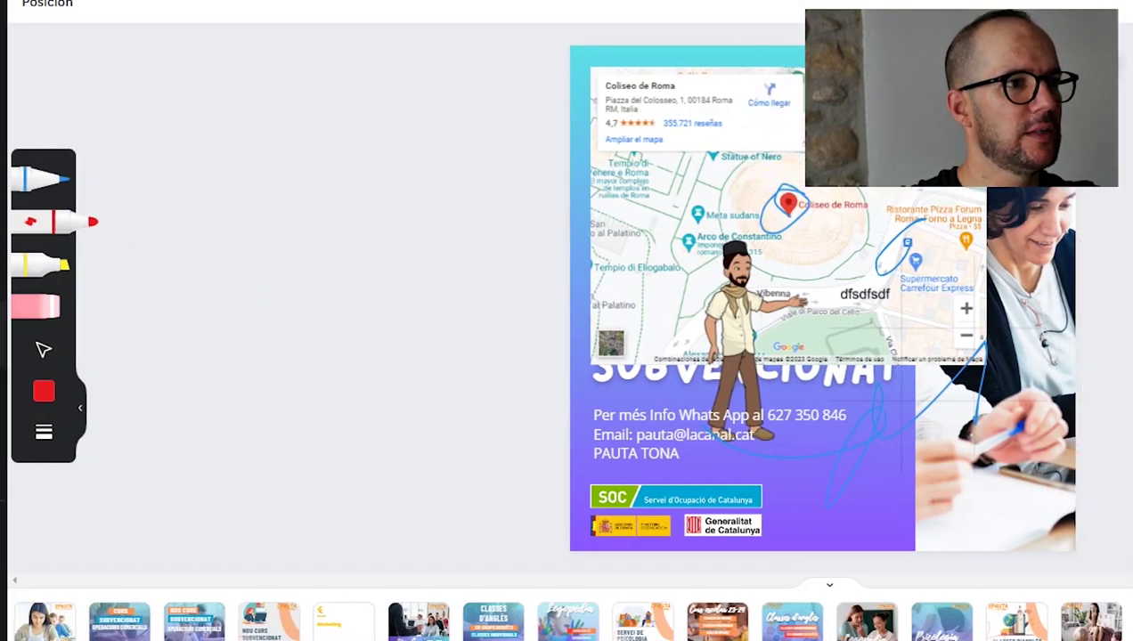
Step: Loop a thick red marker line around the Coliseo de Roma pin and highlight the cartoon man and contact details in yellow
mouse_move(833, 189)
mouse_down()
mouse_move(877, 243)
mouse_move(859, 270)
mouse_up()
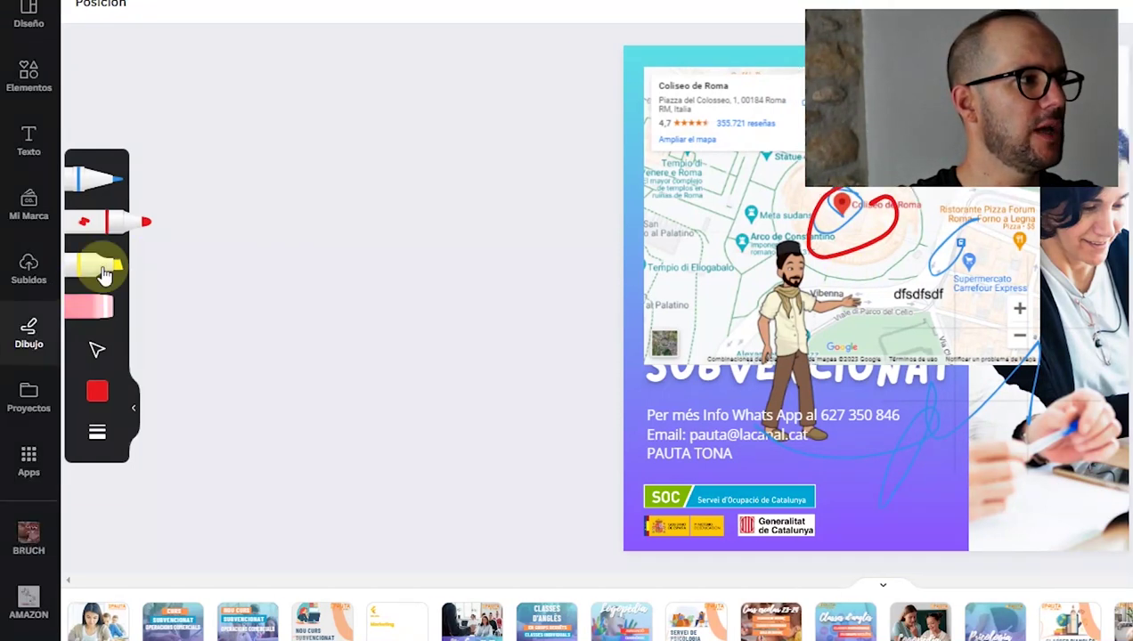
click(40, 264)
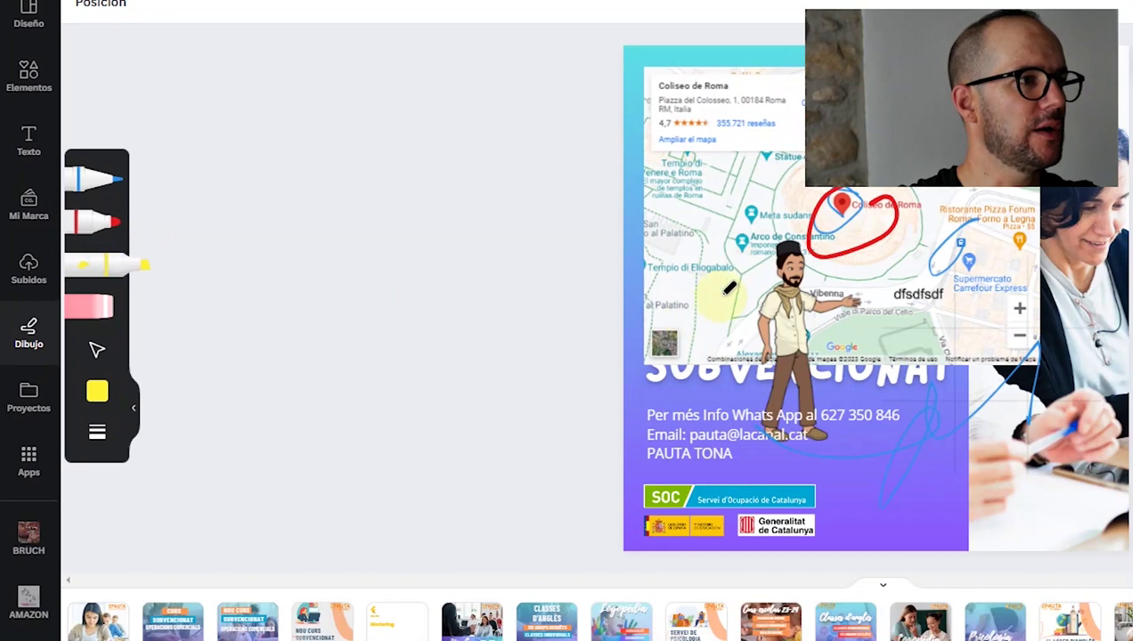
drag(762, 252, 783, 308)
drag(816, 418, 926, 407)
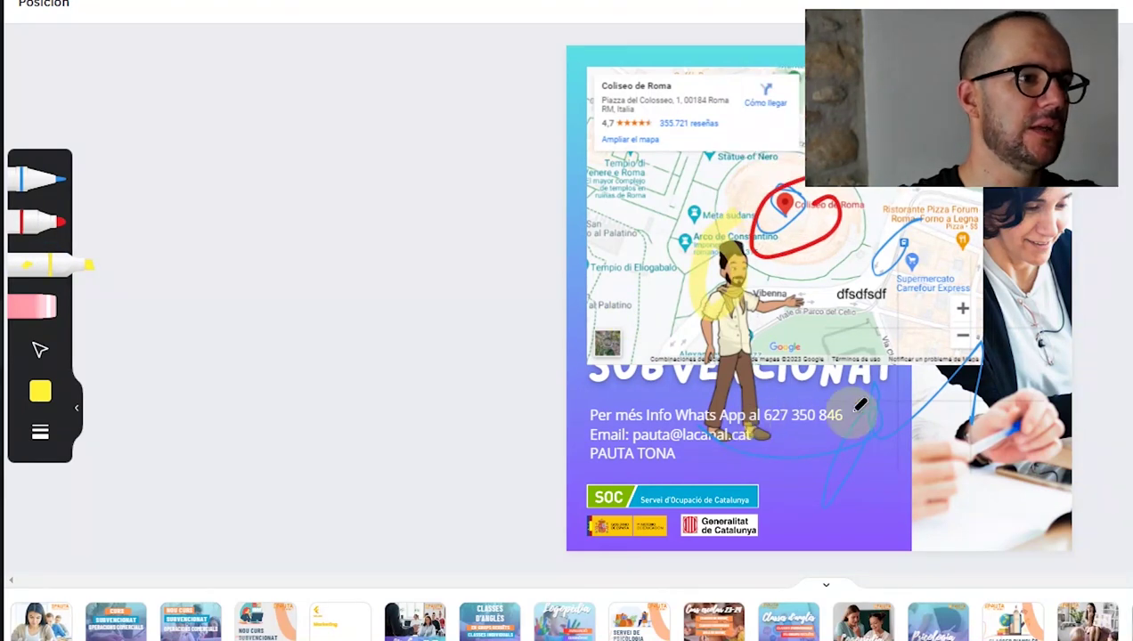
mouse_move(757, 411)
mouse_down()
mouse_move(809, 443)
mouse_move(759, 456)
mouse_up()
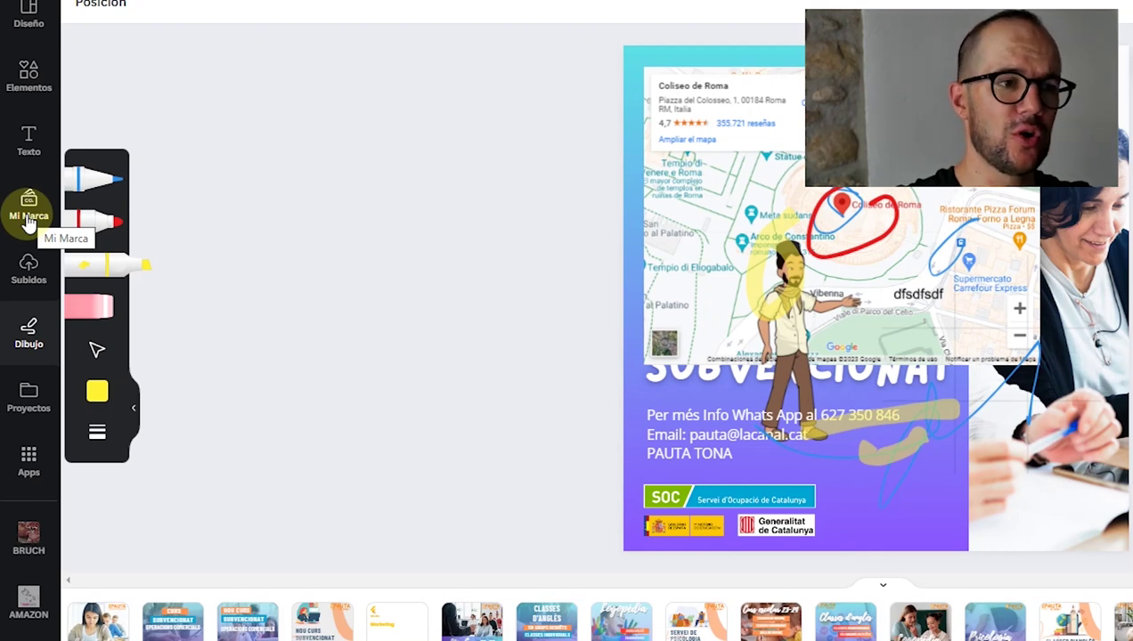
Step: Go to the Canva home page and browse the document templates in the Canva Docs category
click(28, 223)
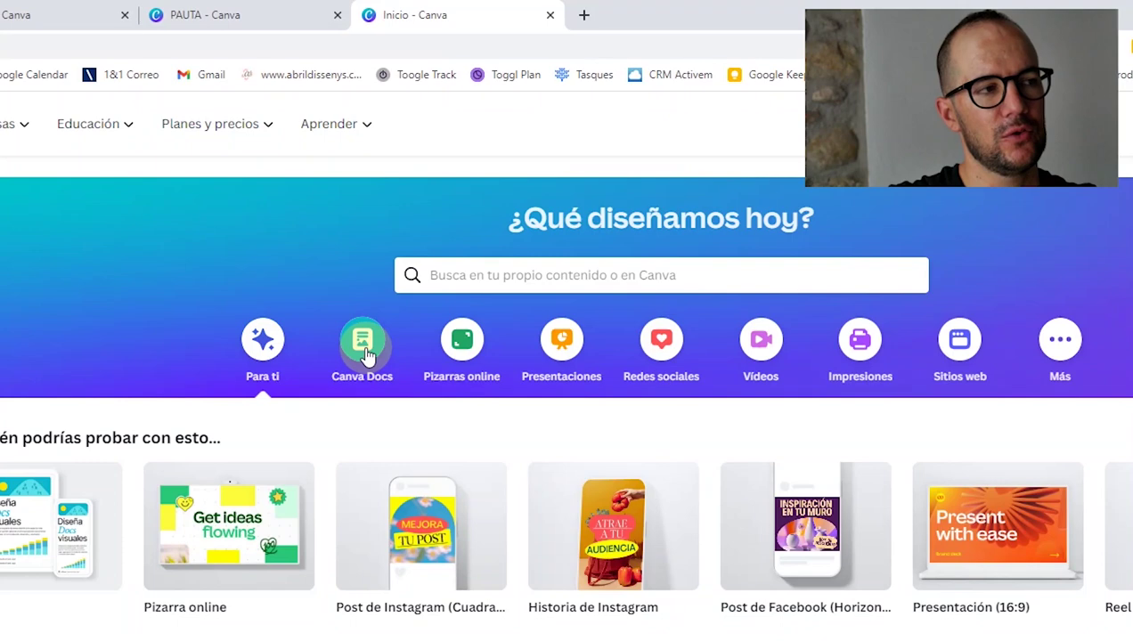
click(365, 354)
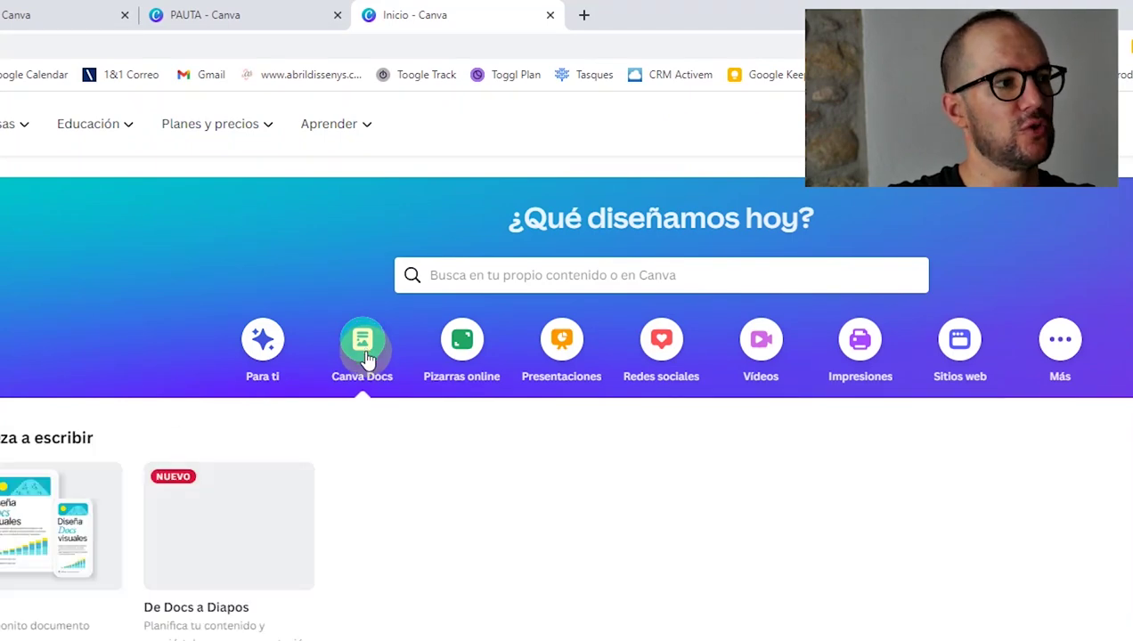
scroll(1021, 490, down, 5)
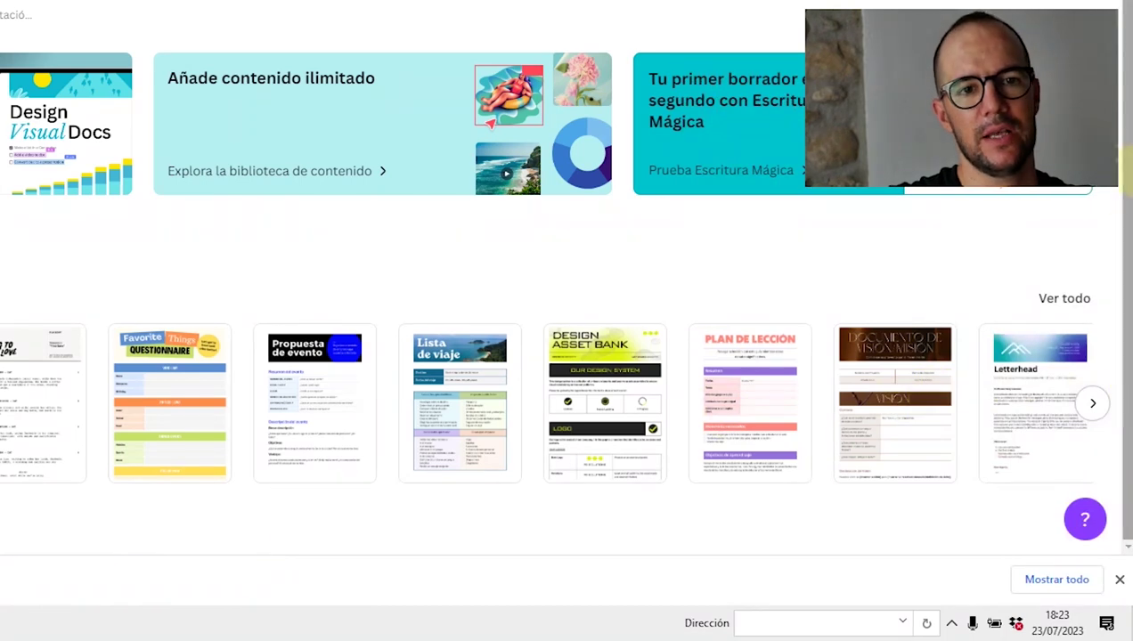
click(1095, 405)
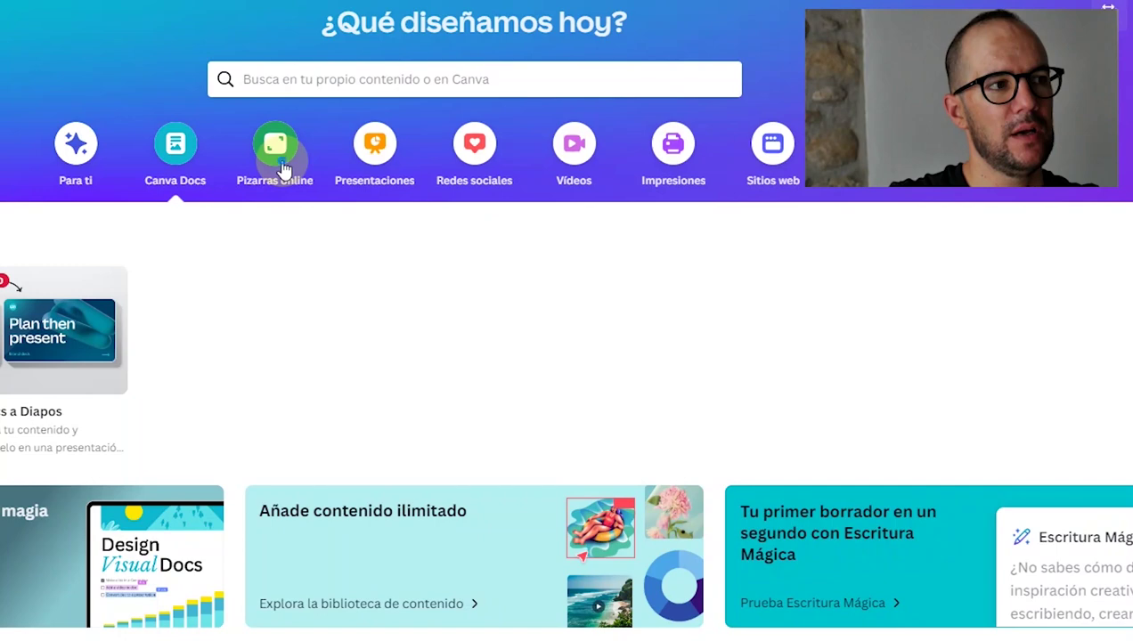
Step: Start a new online whiteboard and apply the purple and green Business Model Canvas planning template
click(282, 169)
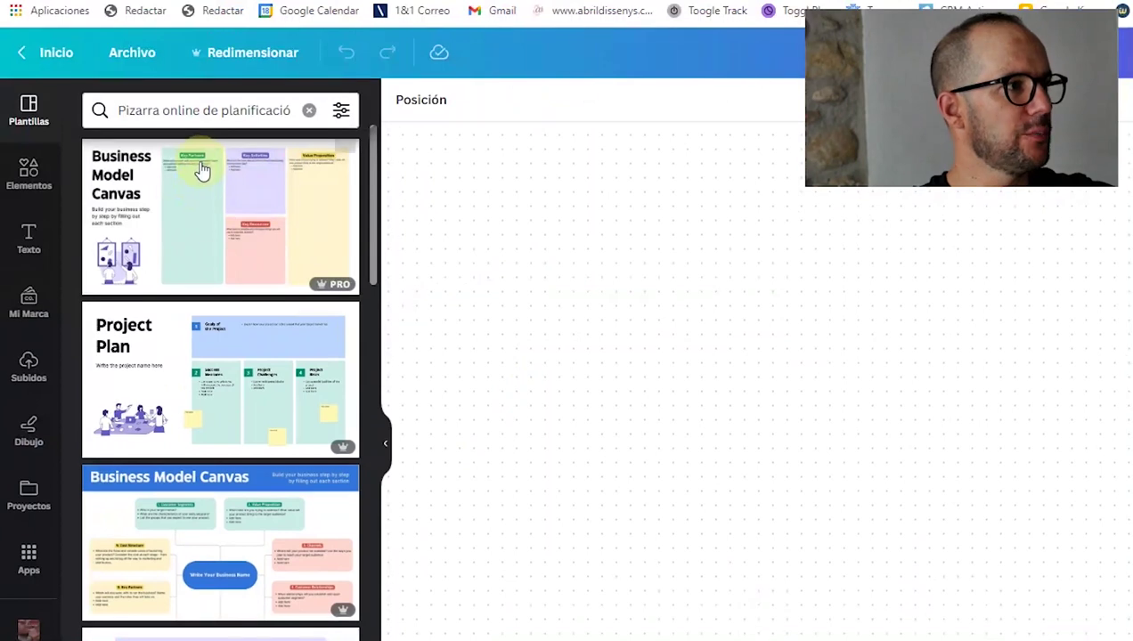
click(144, 203)
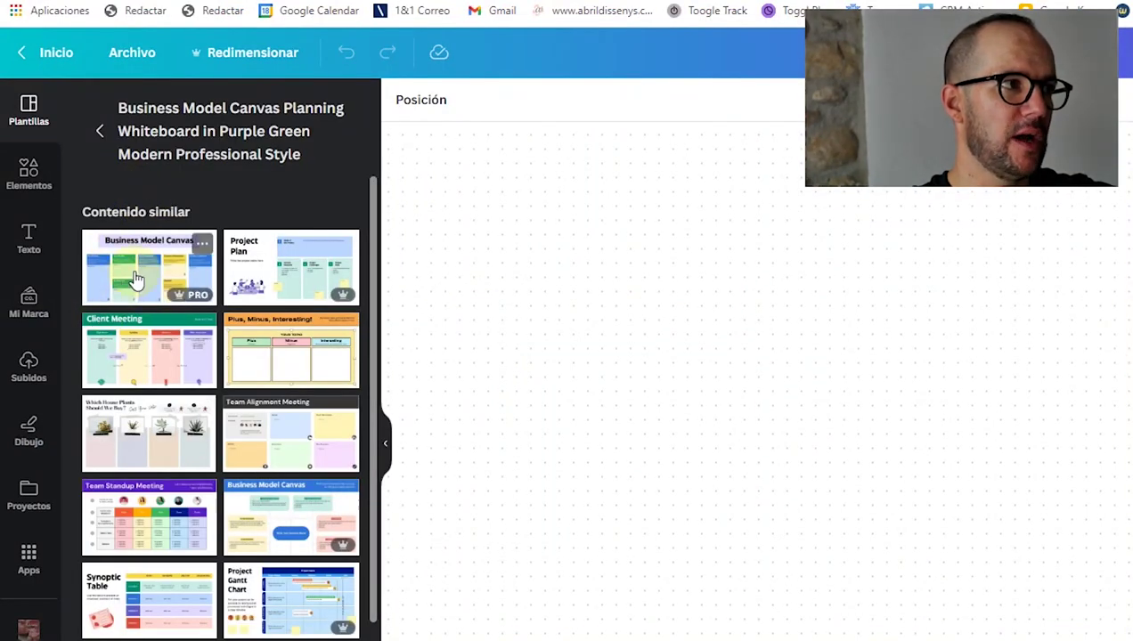
drag(174, 269, 612, 296)
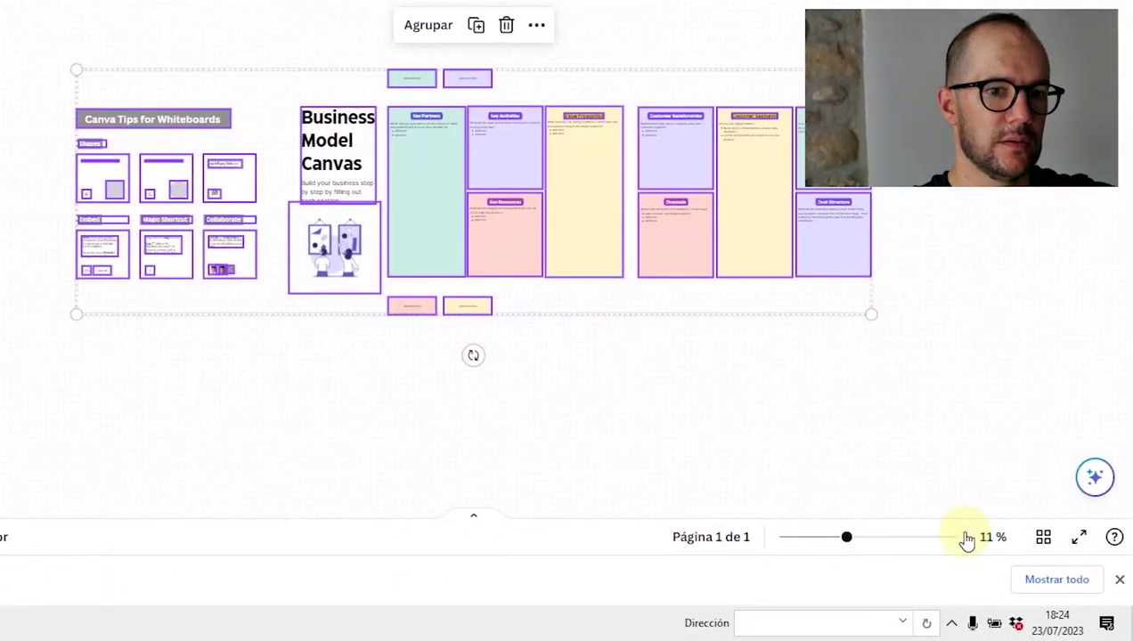
Step: Zoom the whiteboard to 28 % and examine the Business Model Canvas sections from Key Partners across to Cost Structure
drag(848, 538, 875, 538)
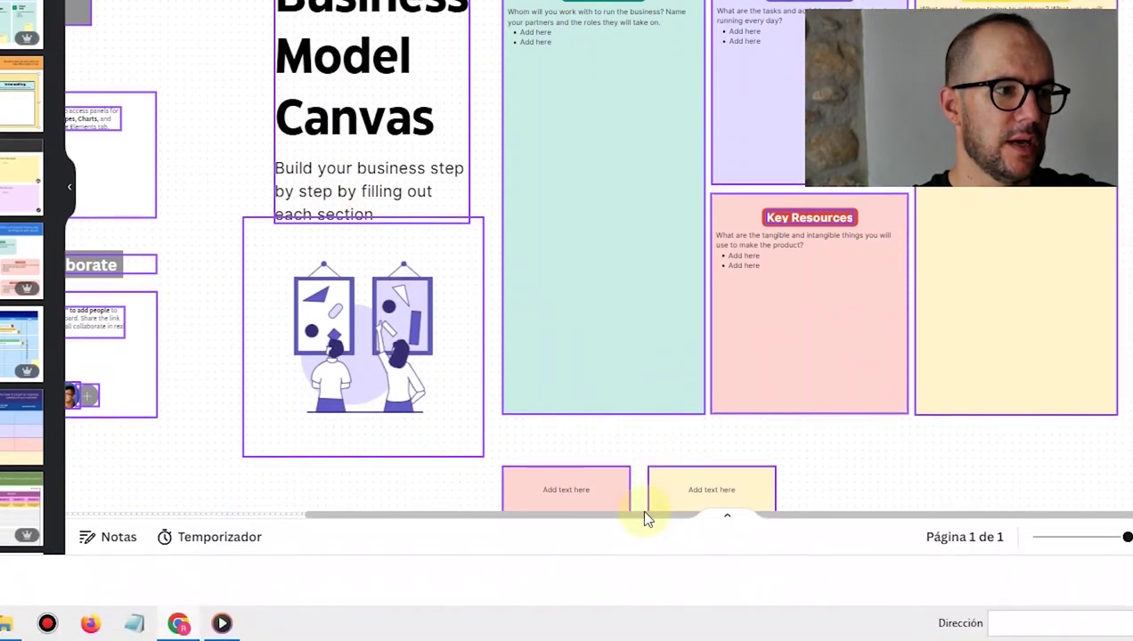
drag(647, 519, 810, 496)
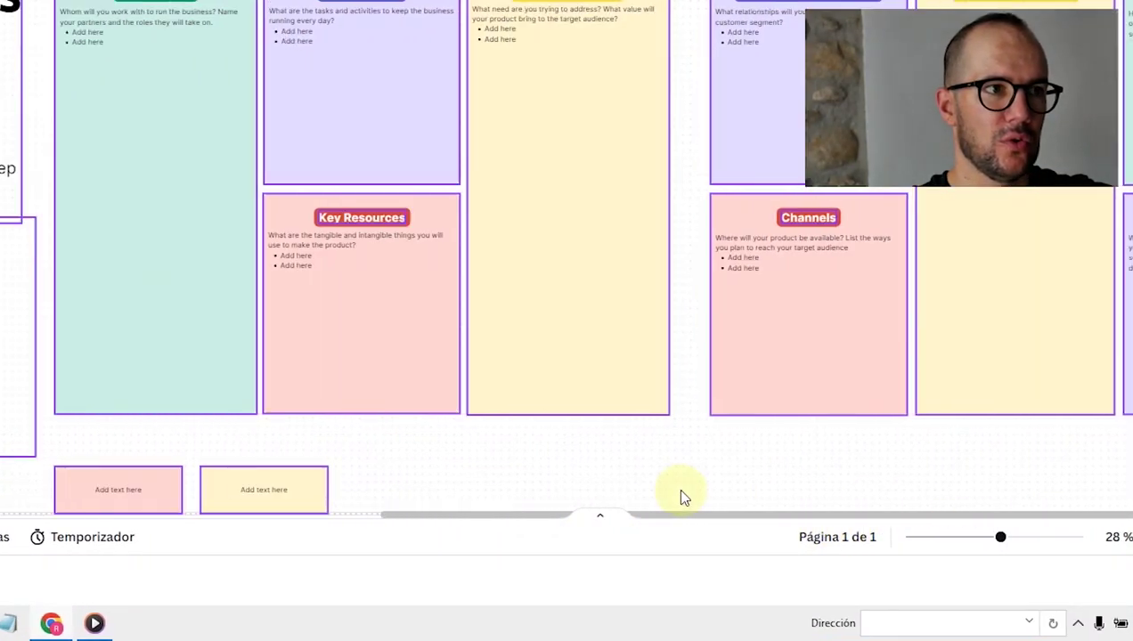
drag(684, 497, 275, 479)
drag(405, 478, 1012, 459)
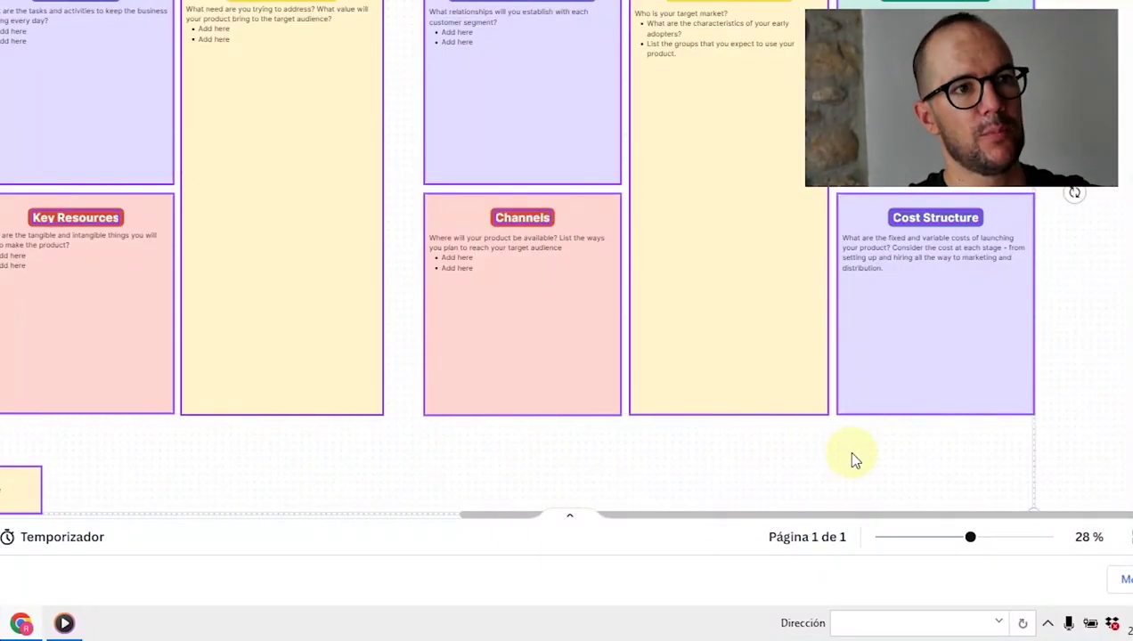
scroll(837, 448, left, 1)
scroll(837, 448, left, 5)
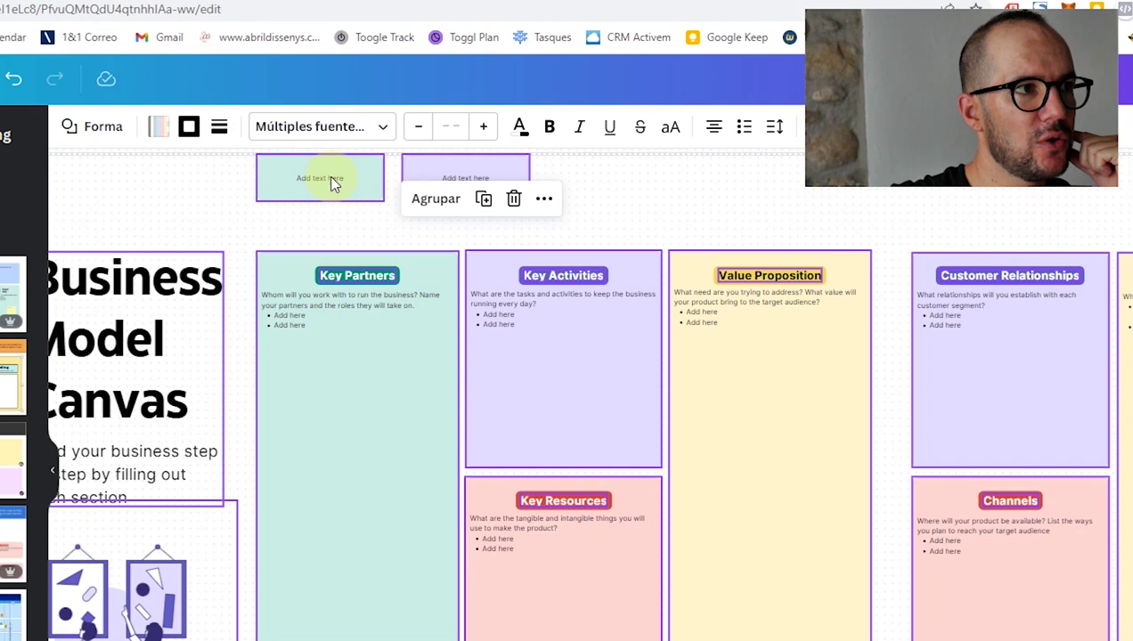
Step: Select the pink Channels section on the Business Model Canvas whiteboard
click(452, 197)
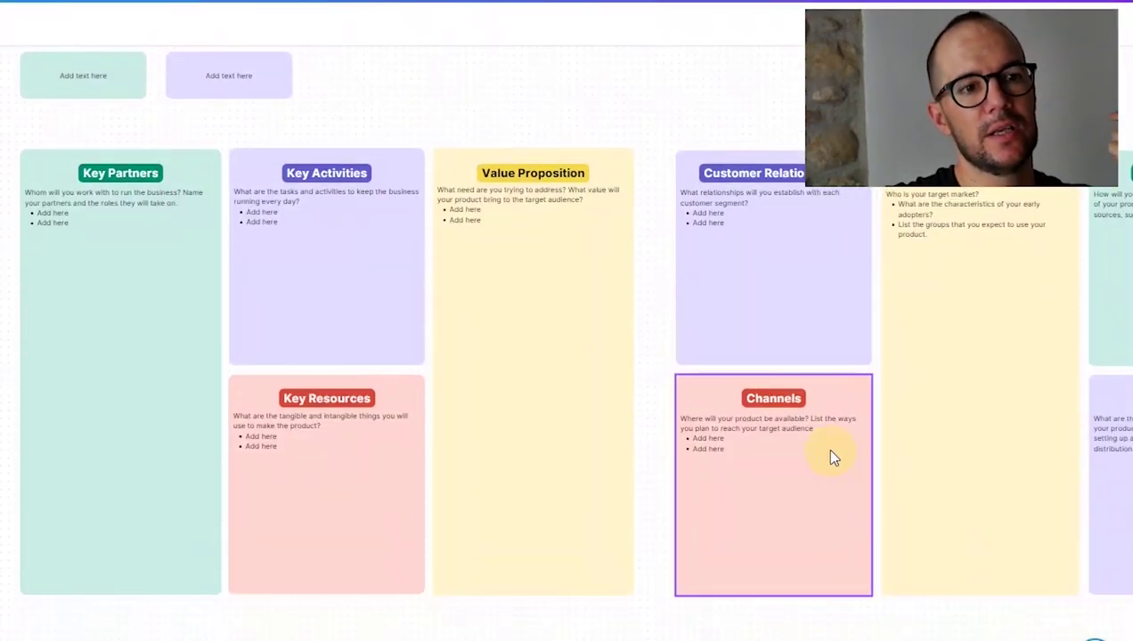
click(828, 447)
click(803, 417)
drag(792, 420, 759, 430)
click(755, 424)
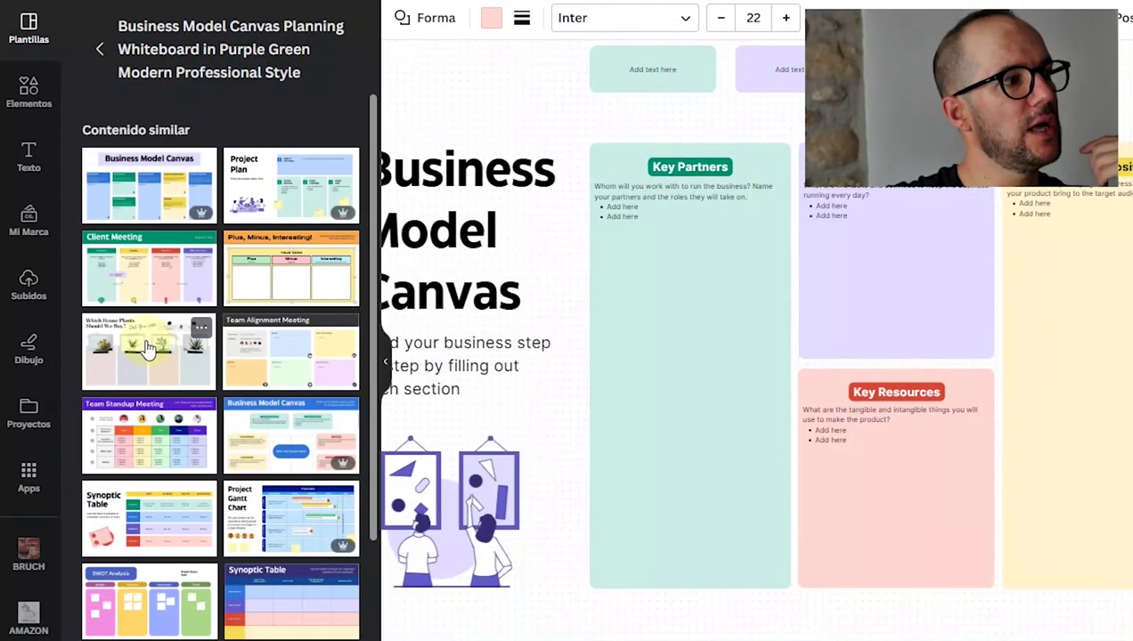
Step: Add the papercraft-style "Which House Plants Should We Buy?" voting board to the whiteboard and go back to the template list
click(147, 347)
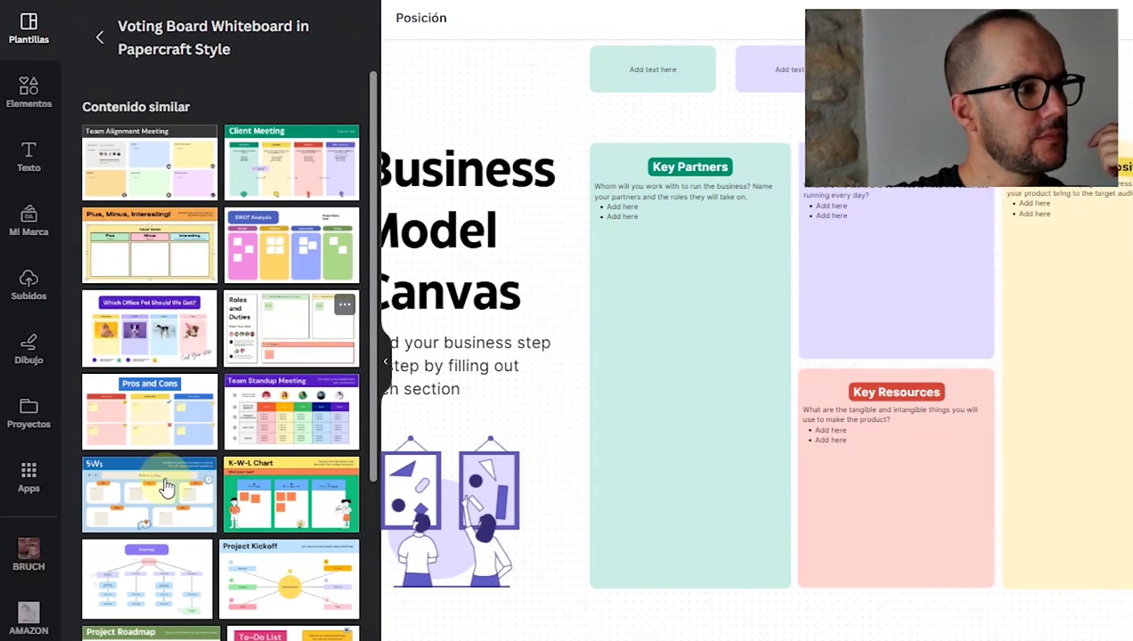
click(149, 330)
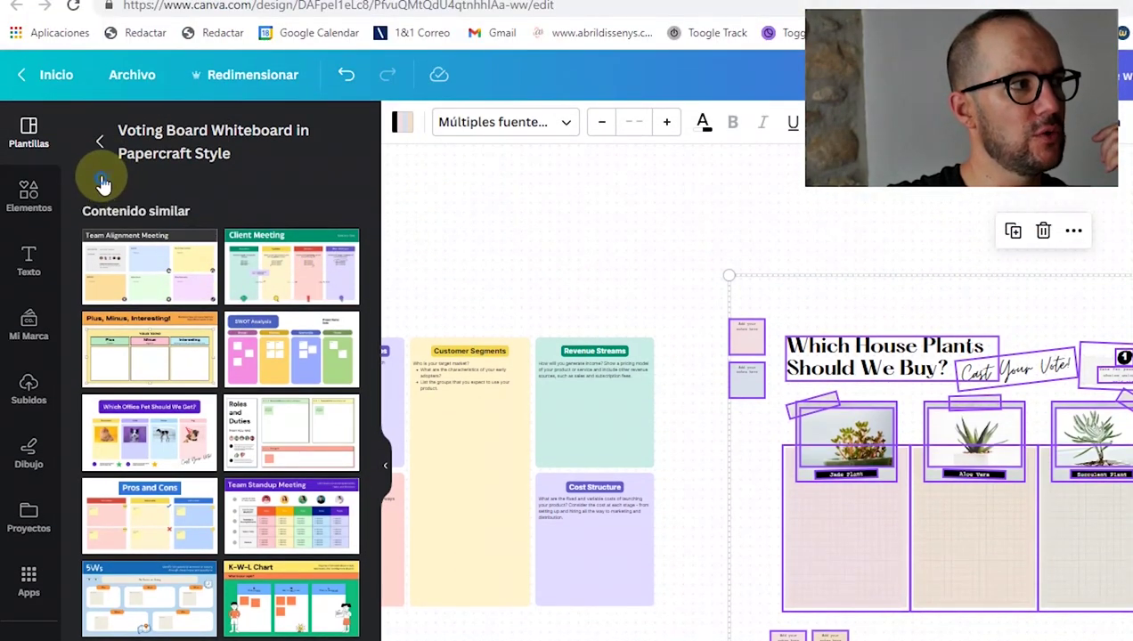
click(104, 183)
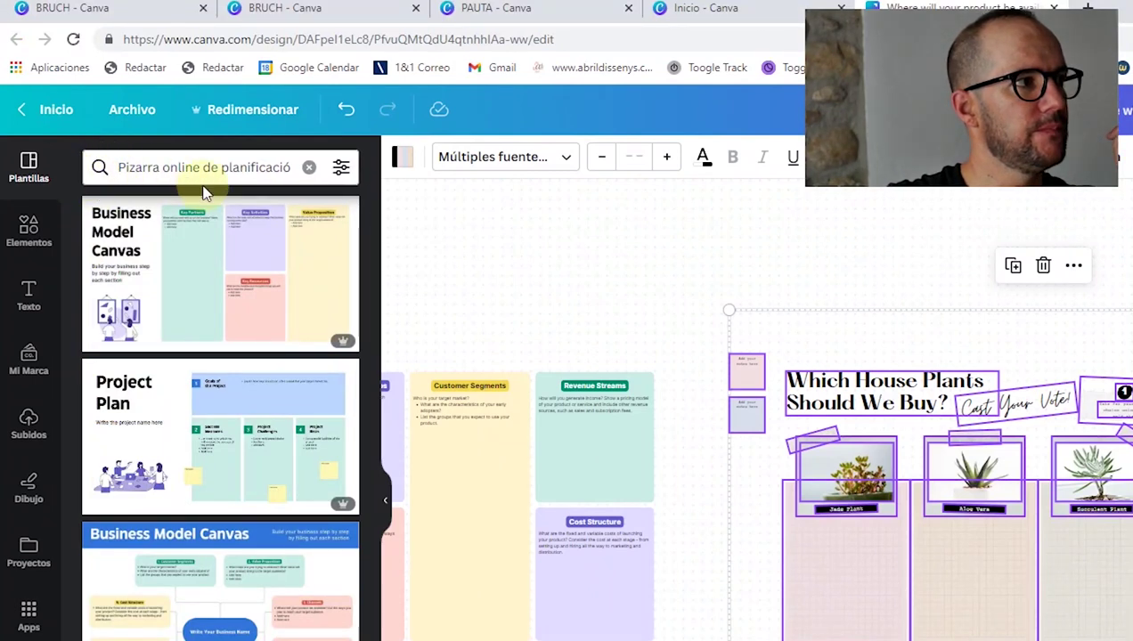
Step: Return to the Canva home page and browse the Redes sociales and Presentaciones categories
click(24, 121)
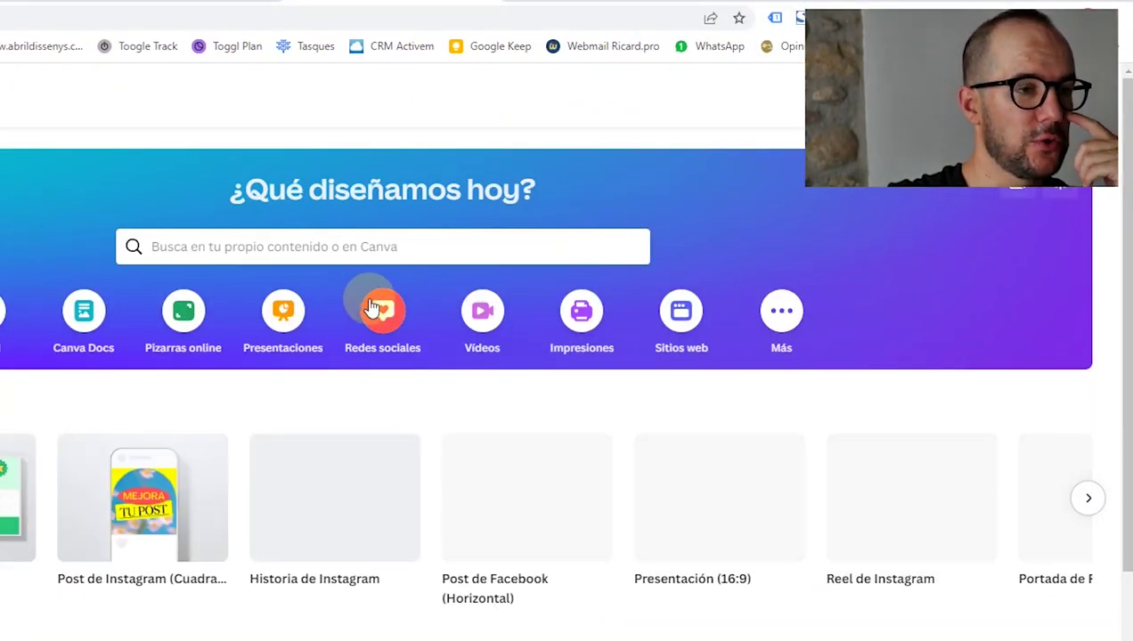
click(375, 307)
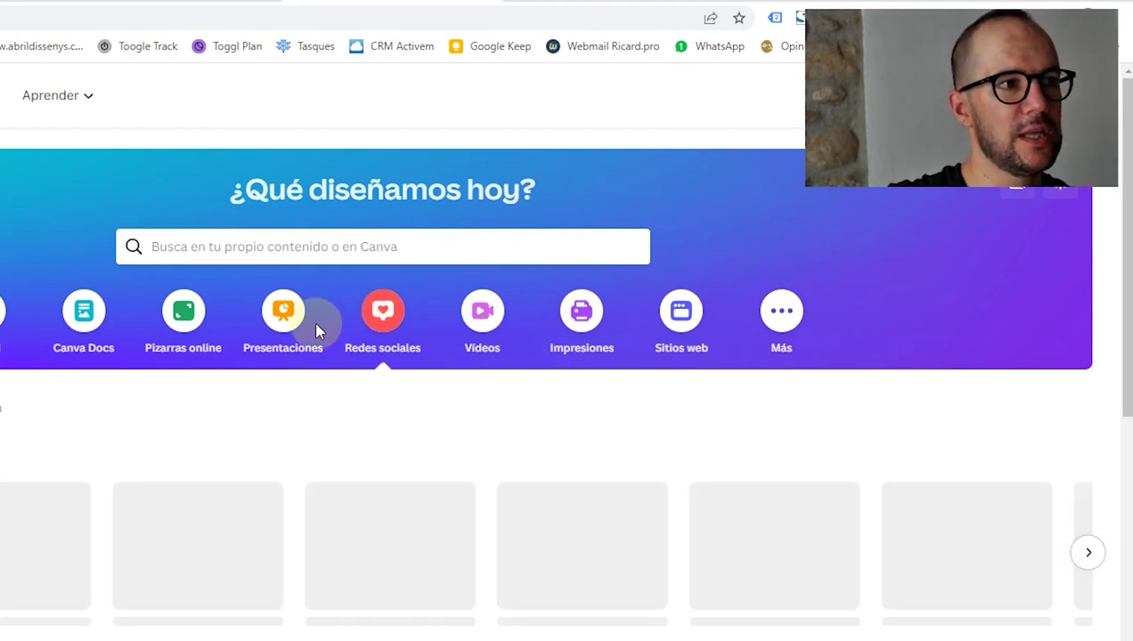
click(283, 319)
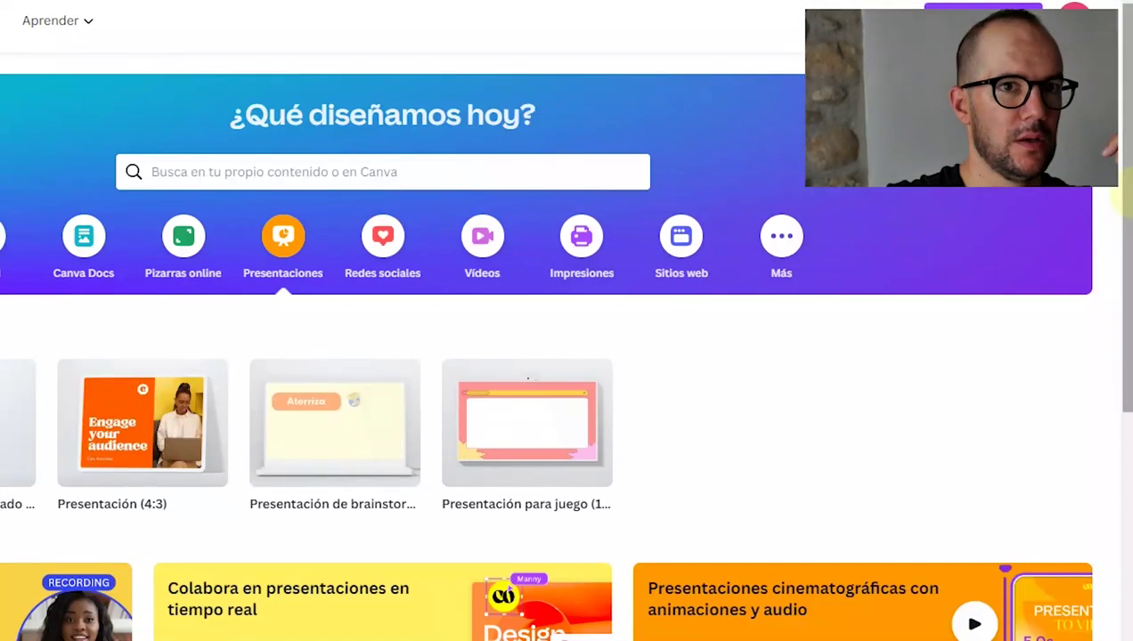
scroll(1104, 285, down, 3)
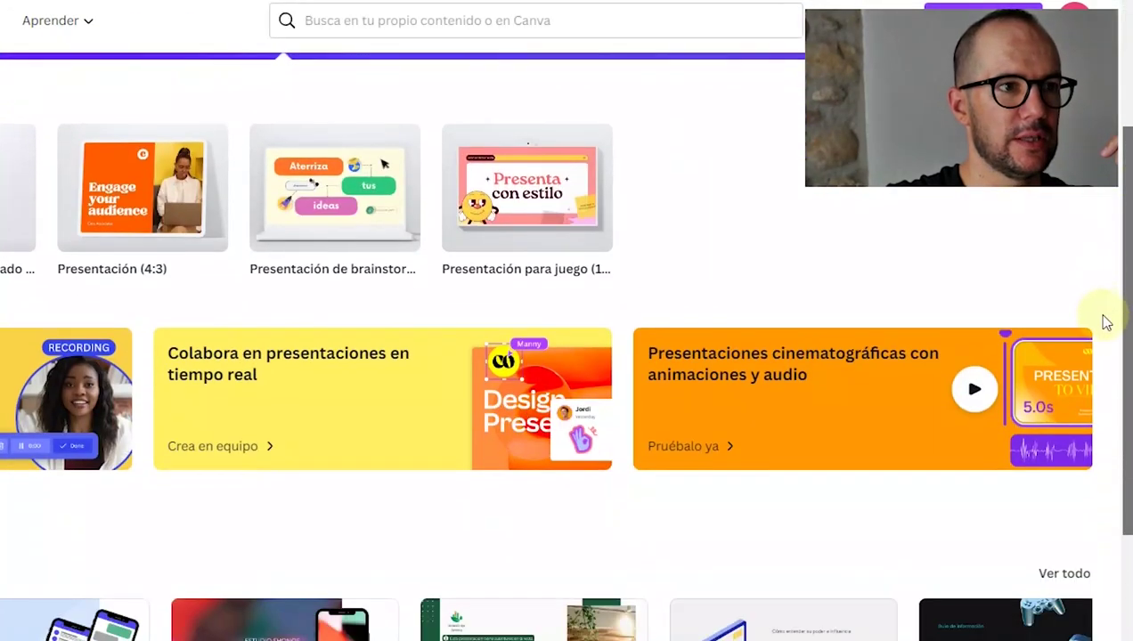
scroll(1105, 323, down, 6)
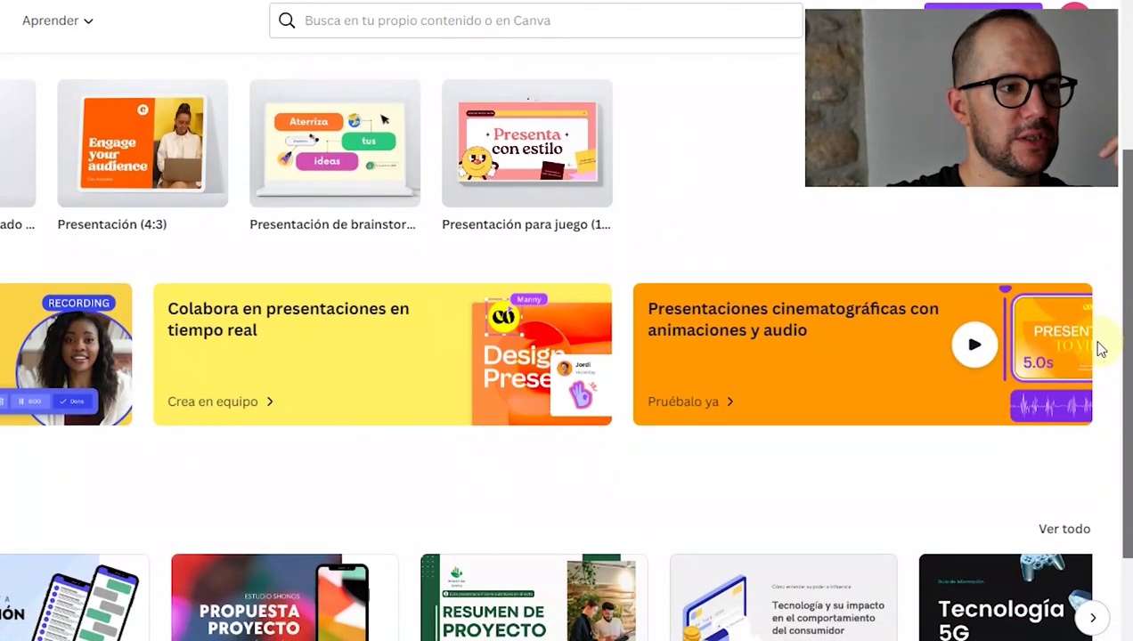
Step: Open the abstract-gradient "Propuesta proyecto aplicación móvil" presentation template and apply its Índice page
scroll(1115, 488, down, 1)
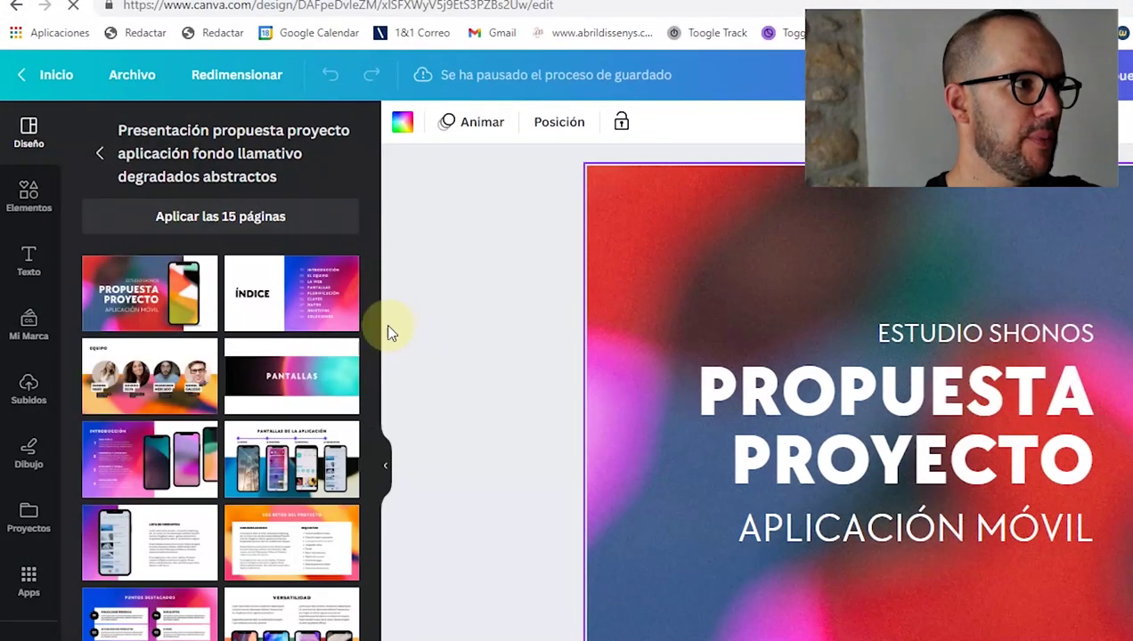
scroll(380, 427, down, 5)
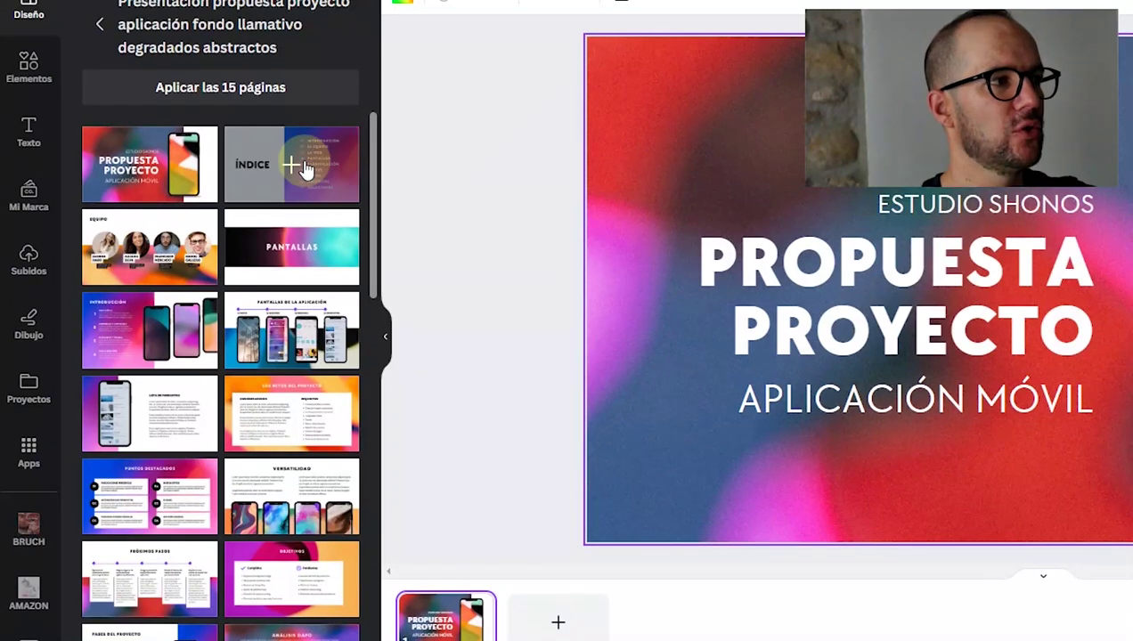
click(352, 174)
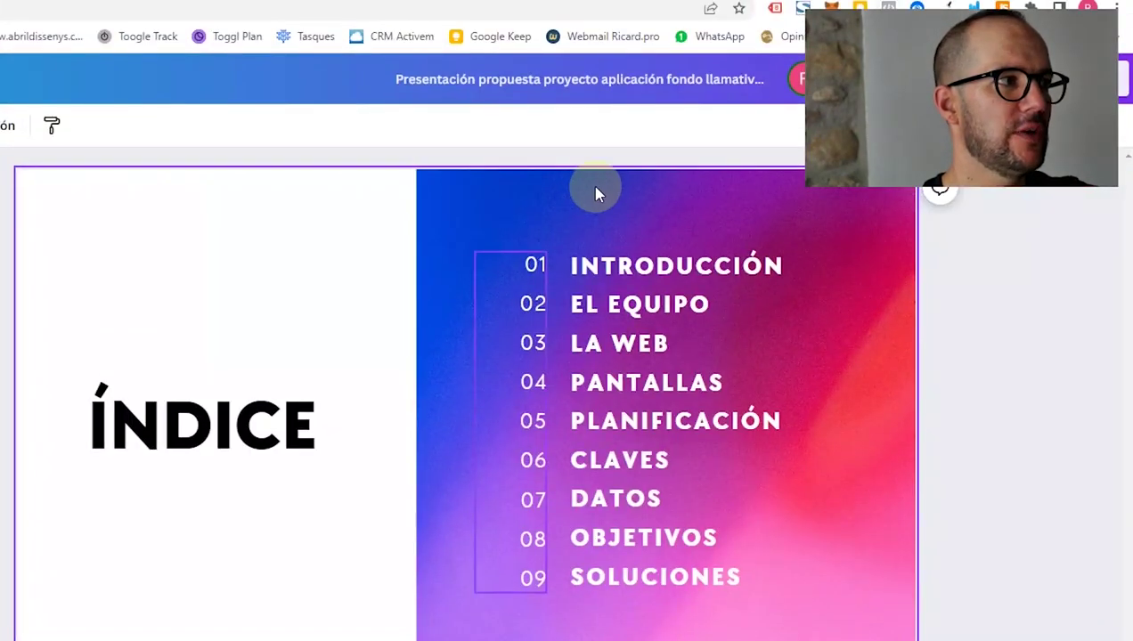
Step: Recolor the background behind the Índice page's numbered list, trying several default swatches and settling on the purple-to-light-blue gradient
click(776, 54)
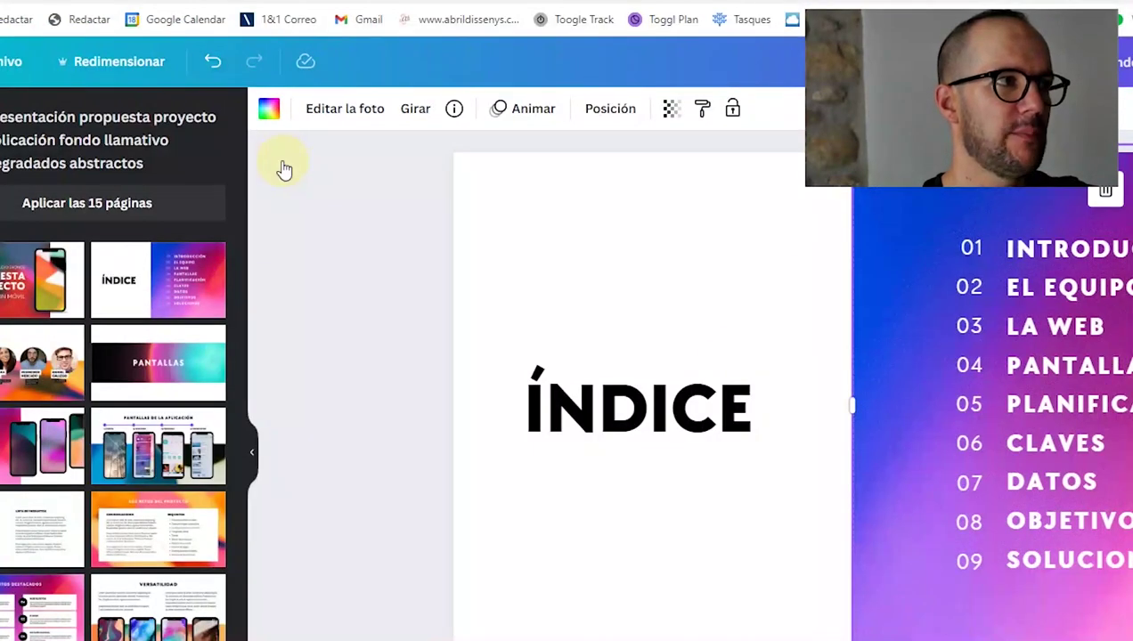
click(281, 158)
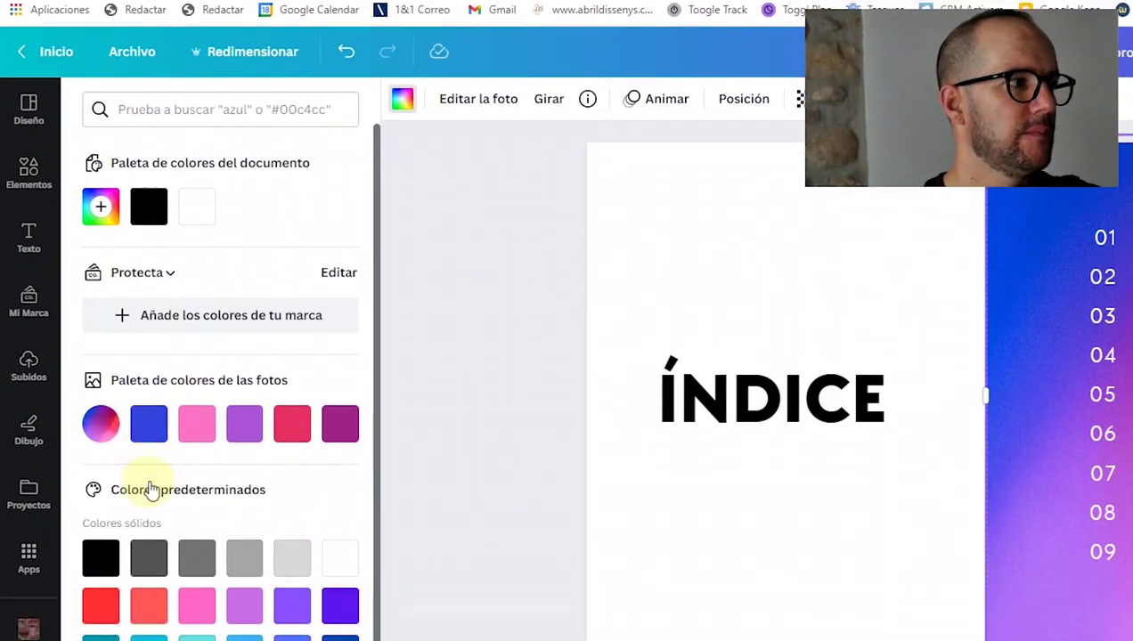
click(148, 612)
scroll(196, 391, down, 1)
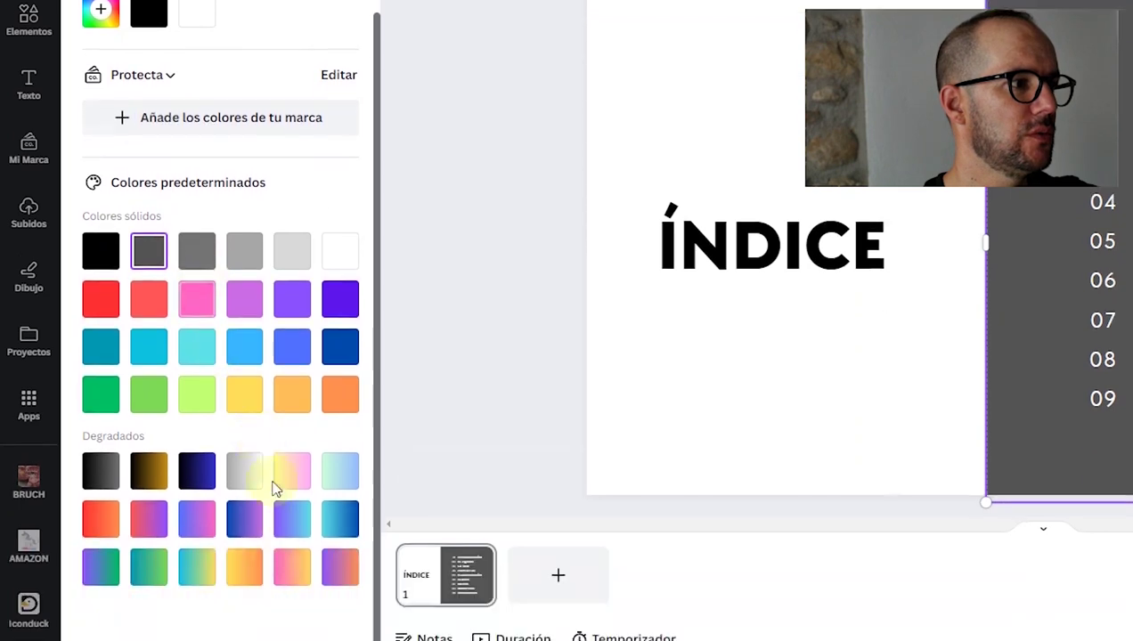
click(242, 470)
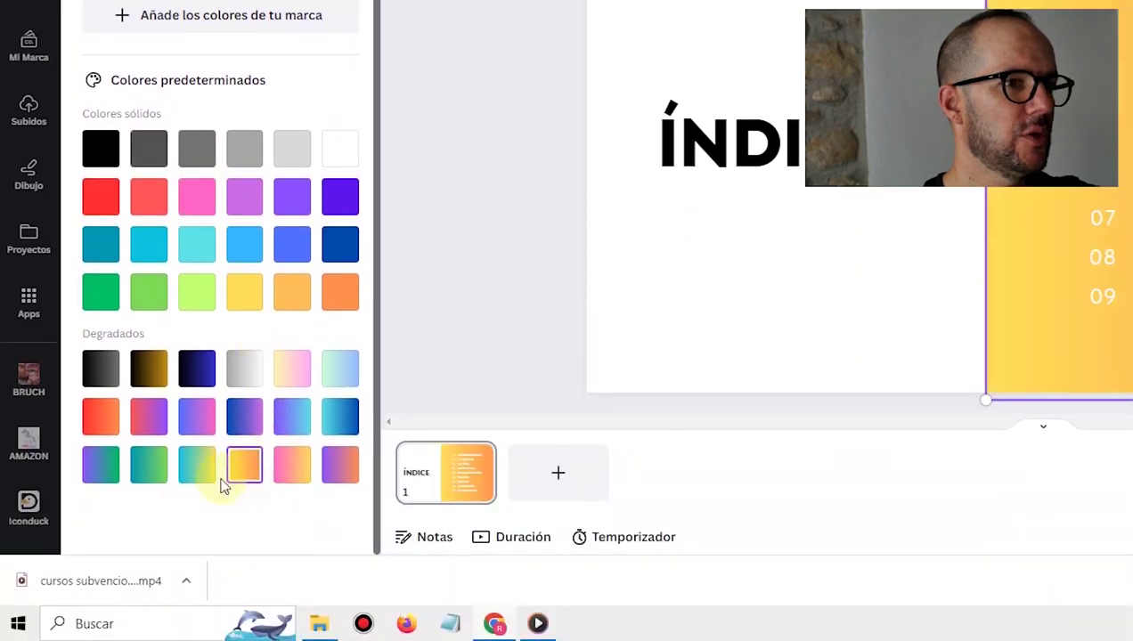
click(204, 470)
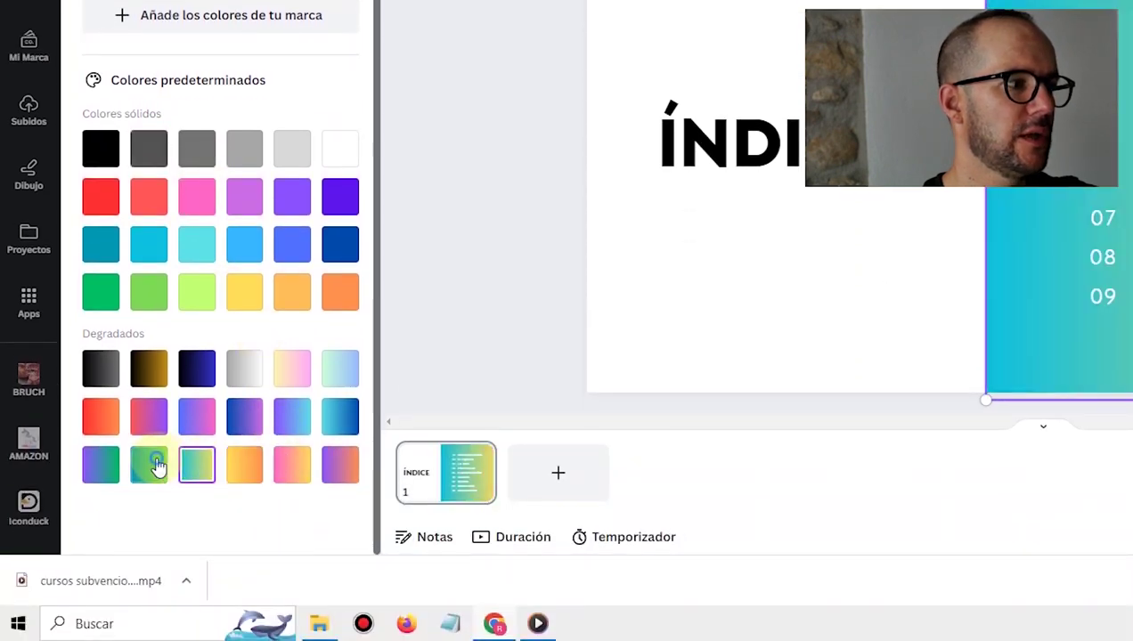
click(102, 464)
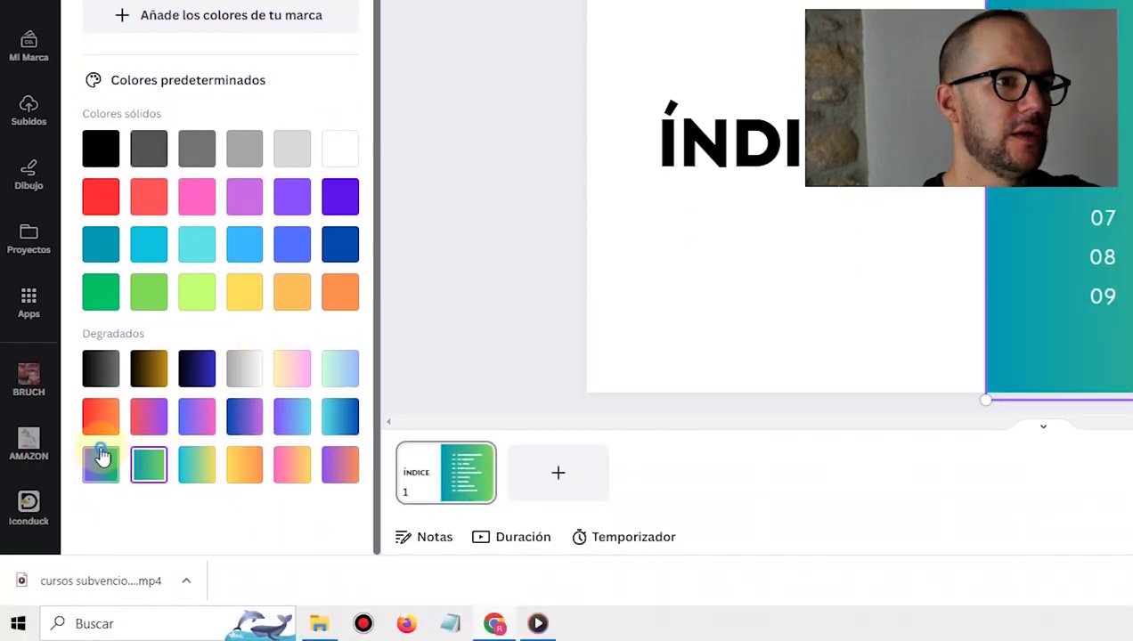
click(293, 414)
click(524, 198)
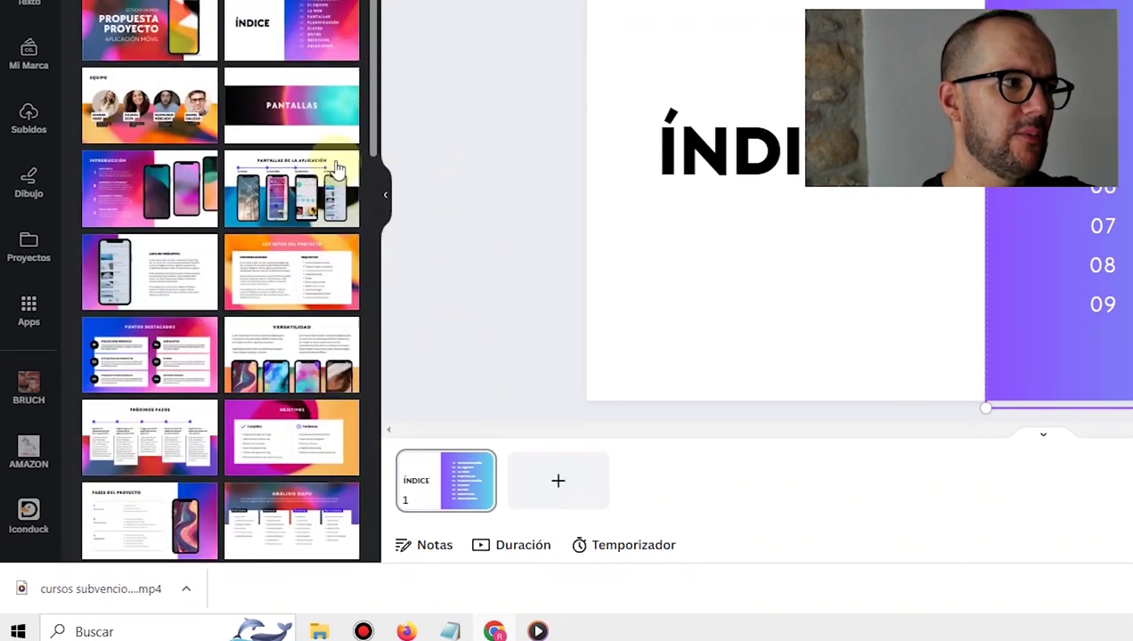
Step: Replace the page with the "Pantallas de la aplicación" layout, select its blue background image and look through the other presentation templates
click(299, 181)
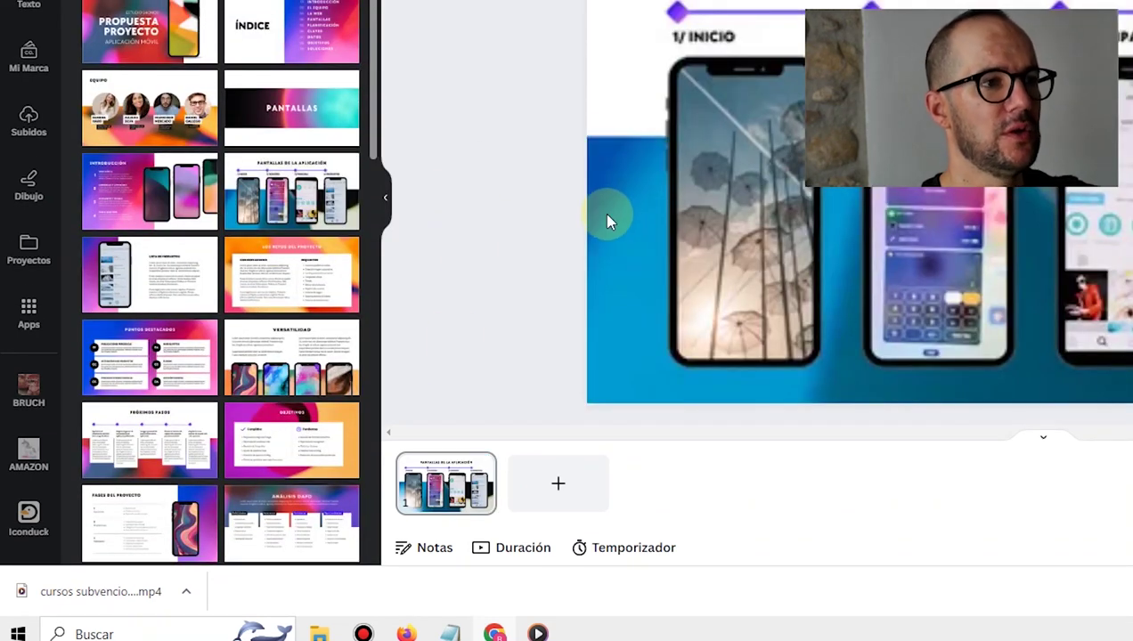
click(614, 326)
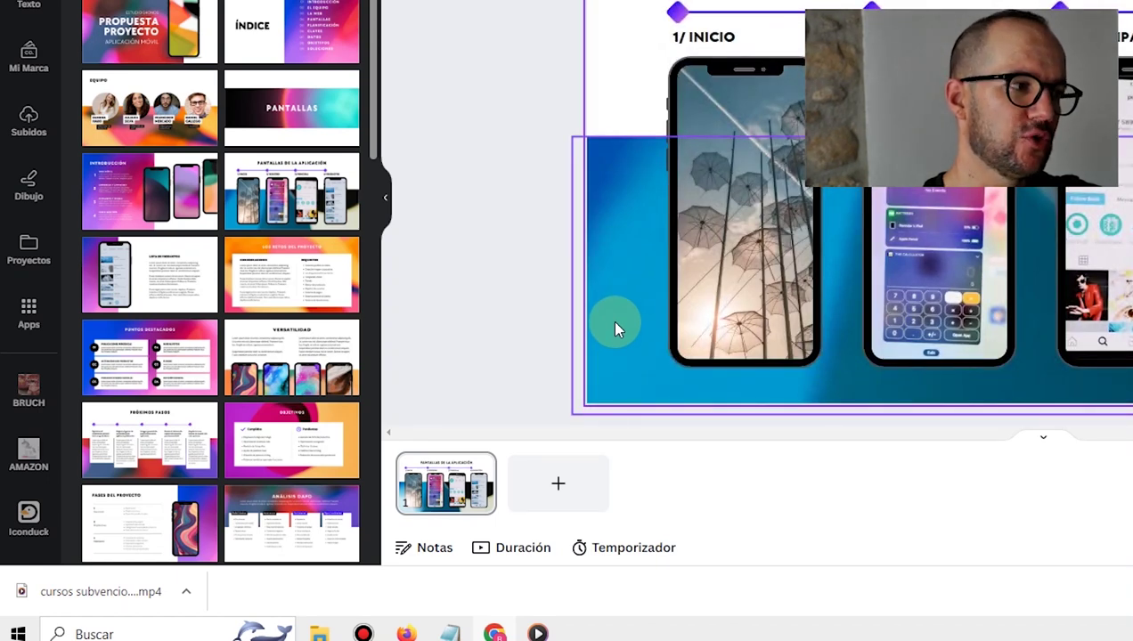
click(615, 329)
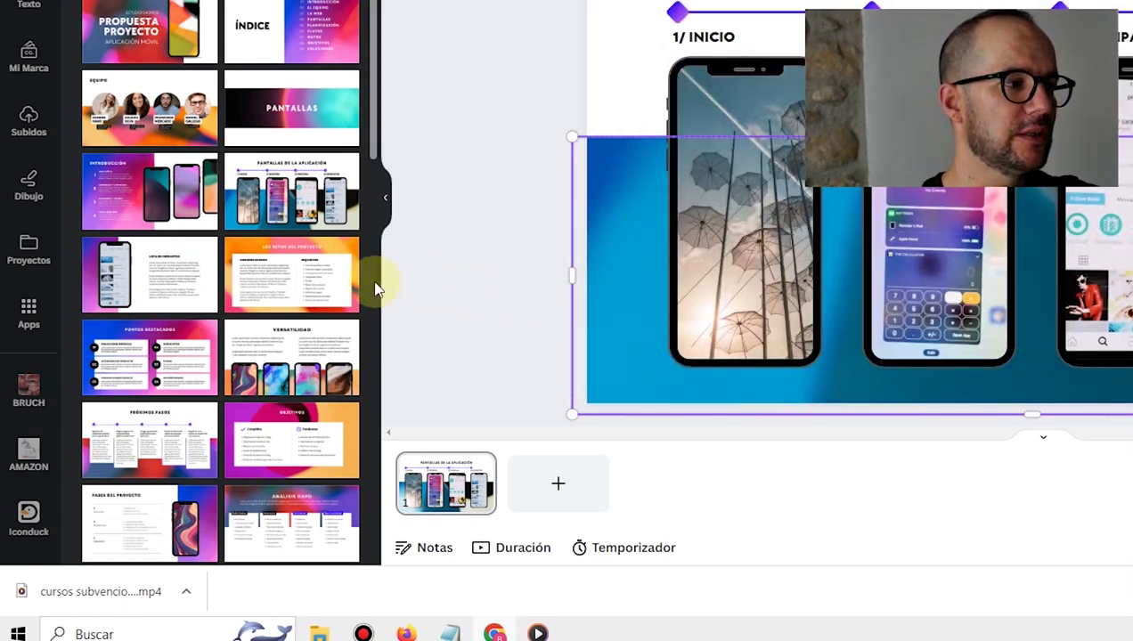
scroll(294, 196, down, 10)
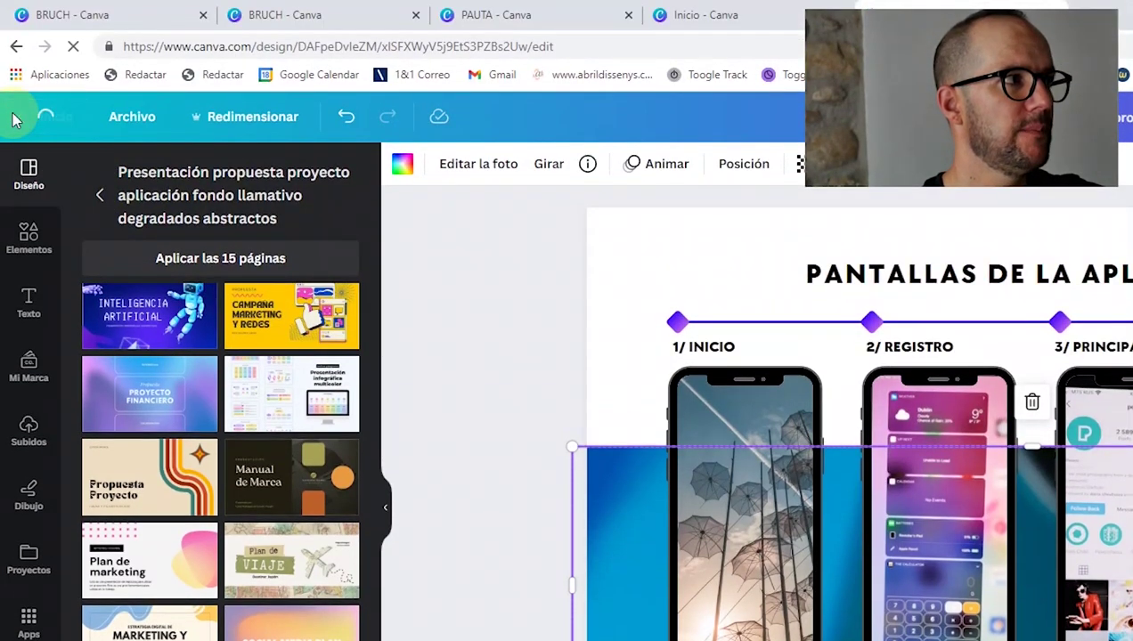
Step: Return to the home page and start a blank Estados de WhatsApp design from the Redes sociales category
click(14, 120)
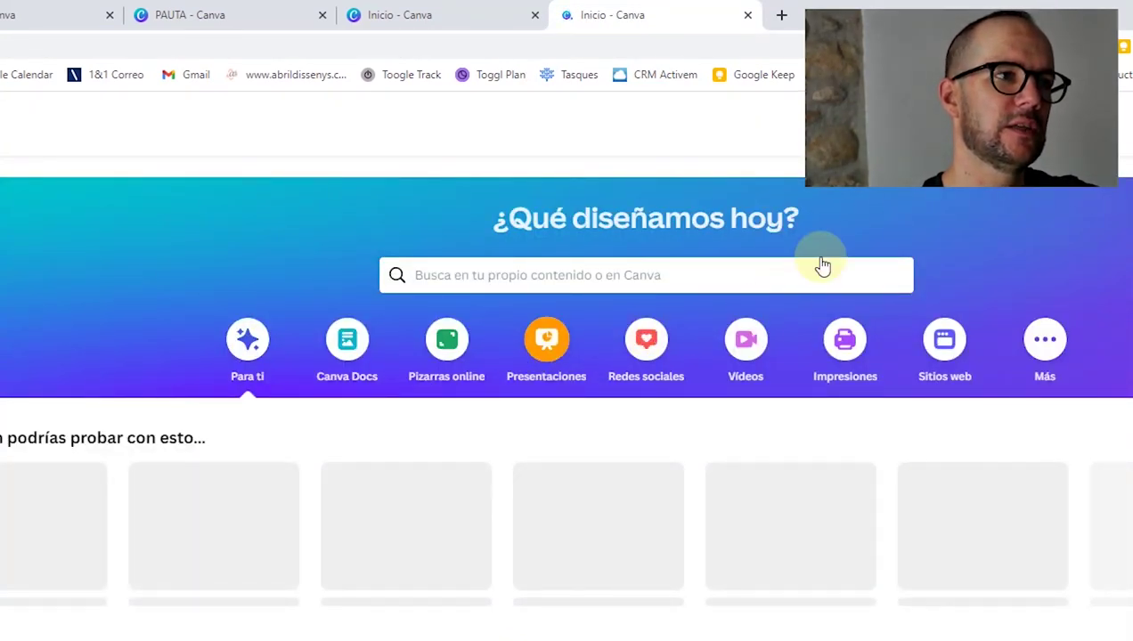
click(631, 355)
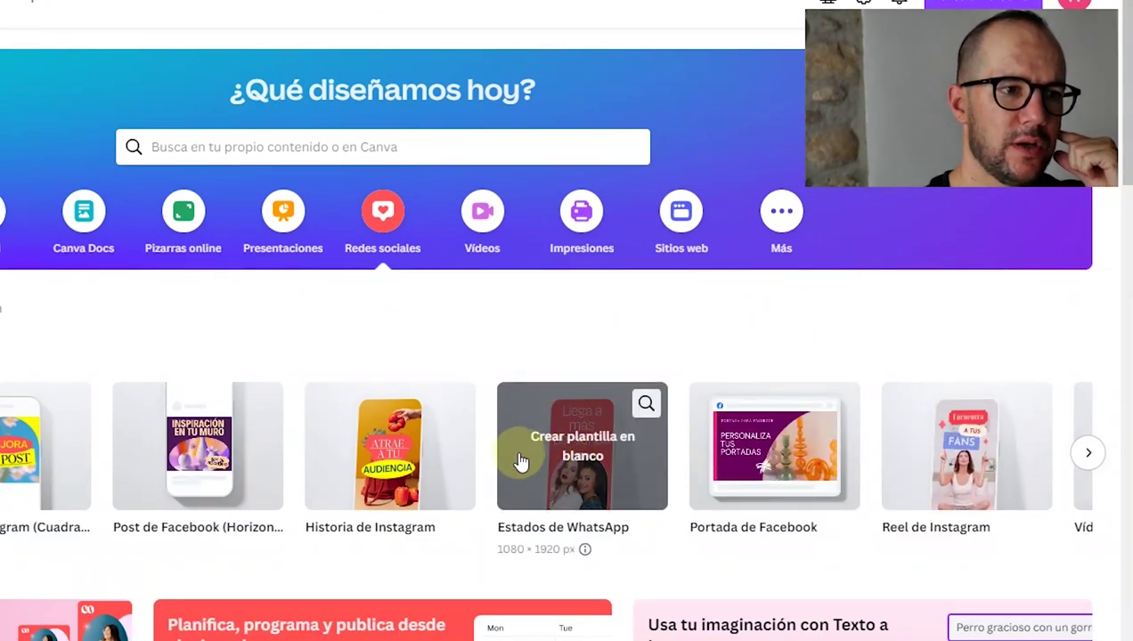
click(562, 440)
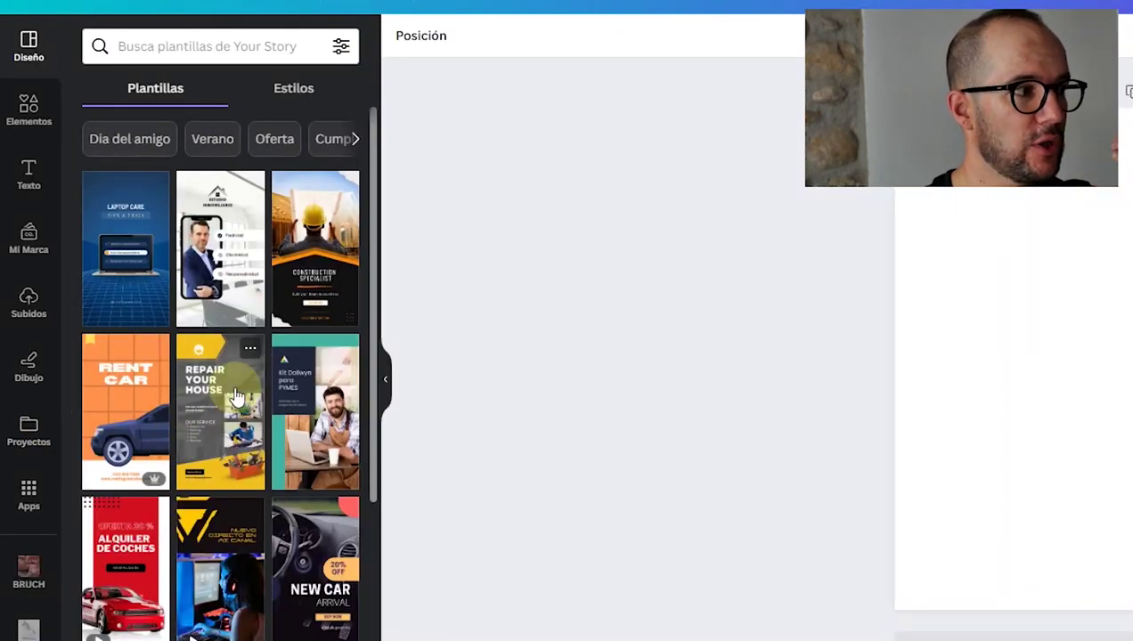
Step: Browse the story templates and choose the white Estudio Inmobiliario one
scroll(325, 446, down, 4)
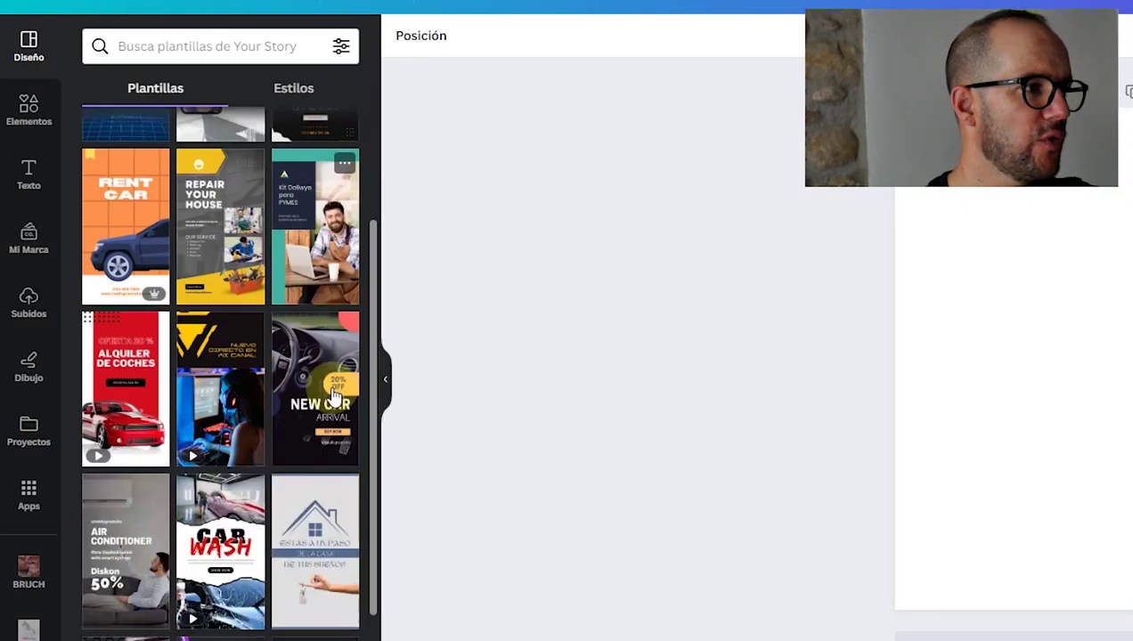
scroll(337, 441, up, 4)
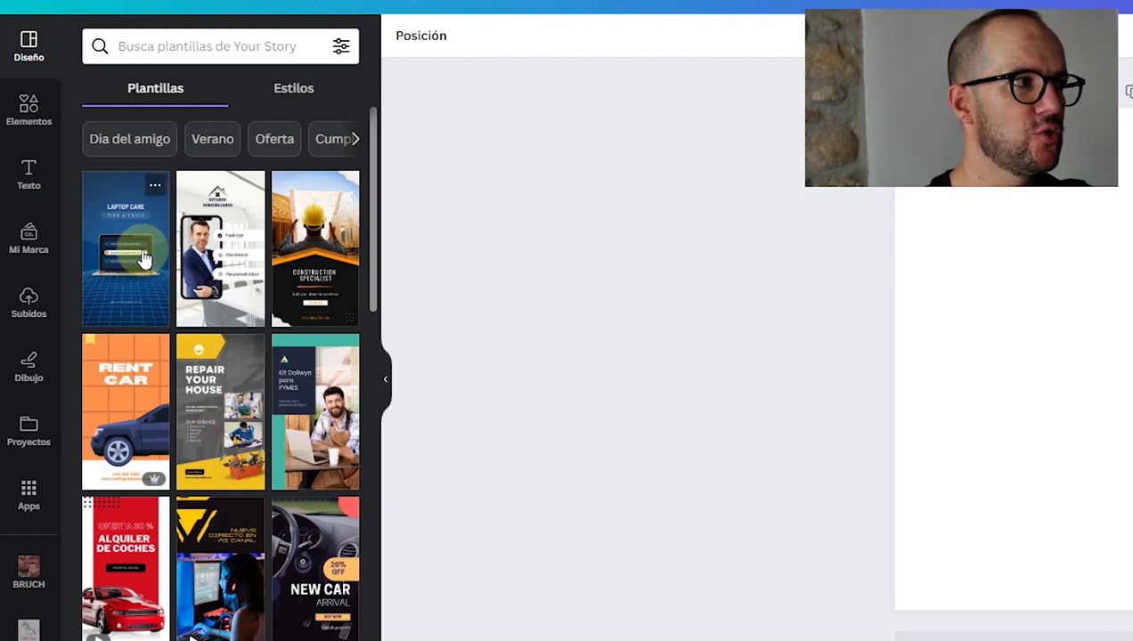
click(207, 258)
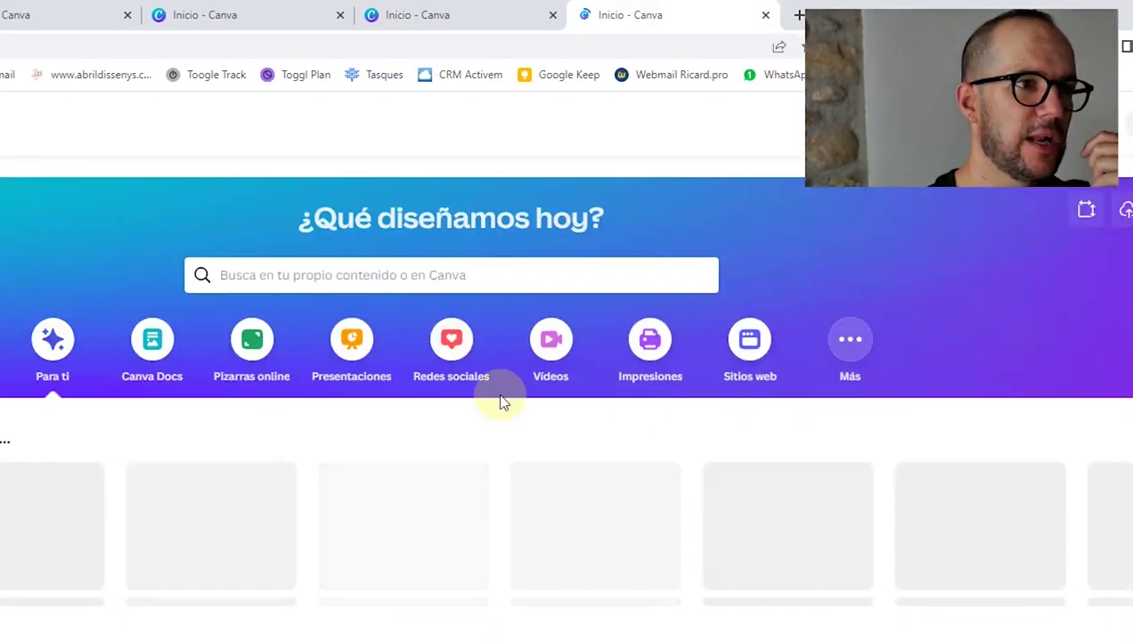
Step: Look through the Instagram, Facebook and LinkedIn formats in the Redes sociales category and open the Vídeos category
click(415, 356)
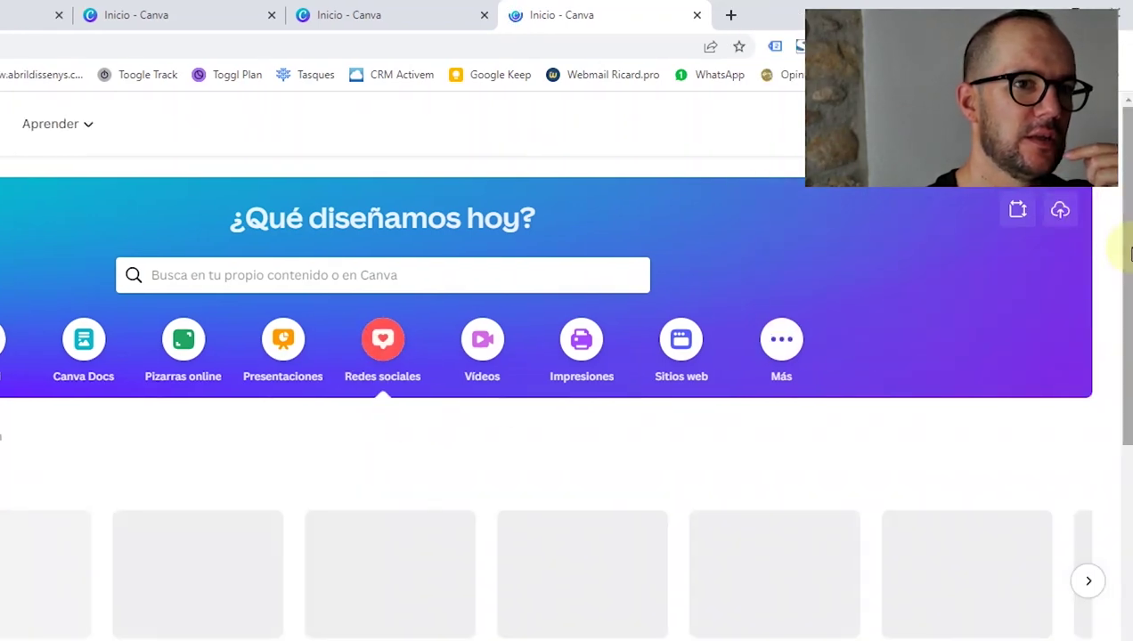
drag(1130, 238, 1127, 392)
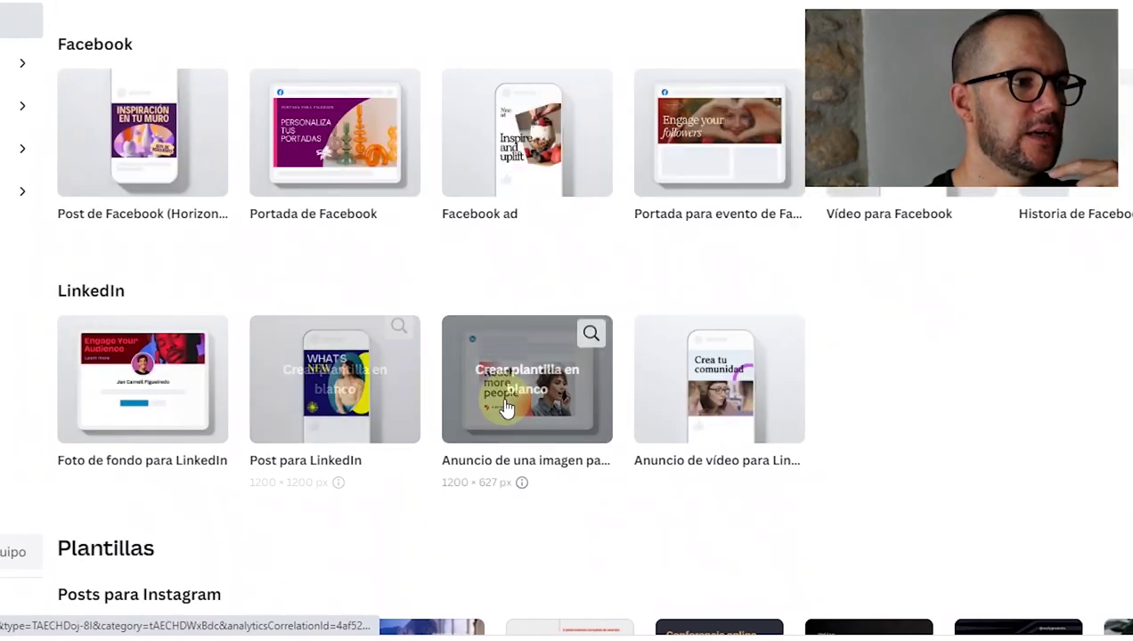
scroll(852, 190, up, 5)
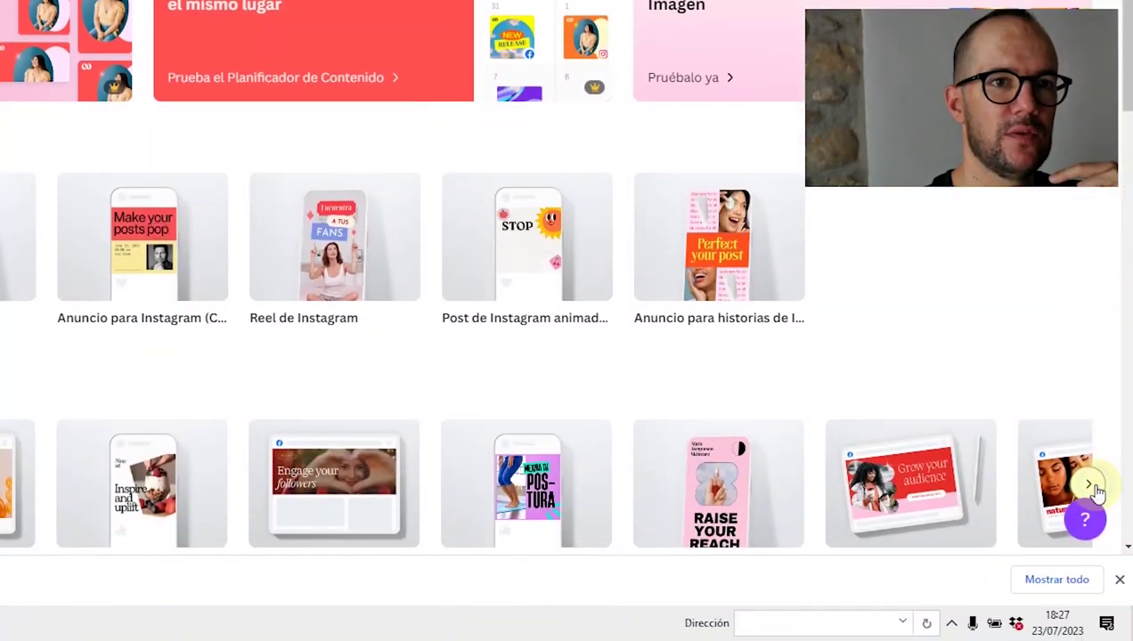
click(1089, 610)
scroll(793, 441, up, 7)
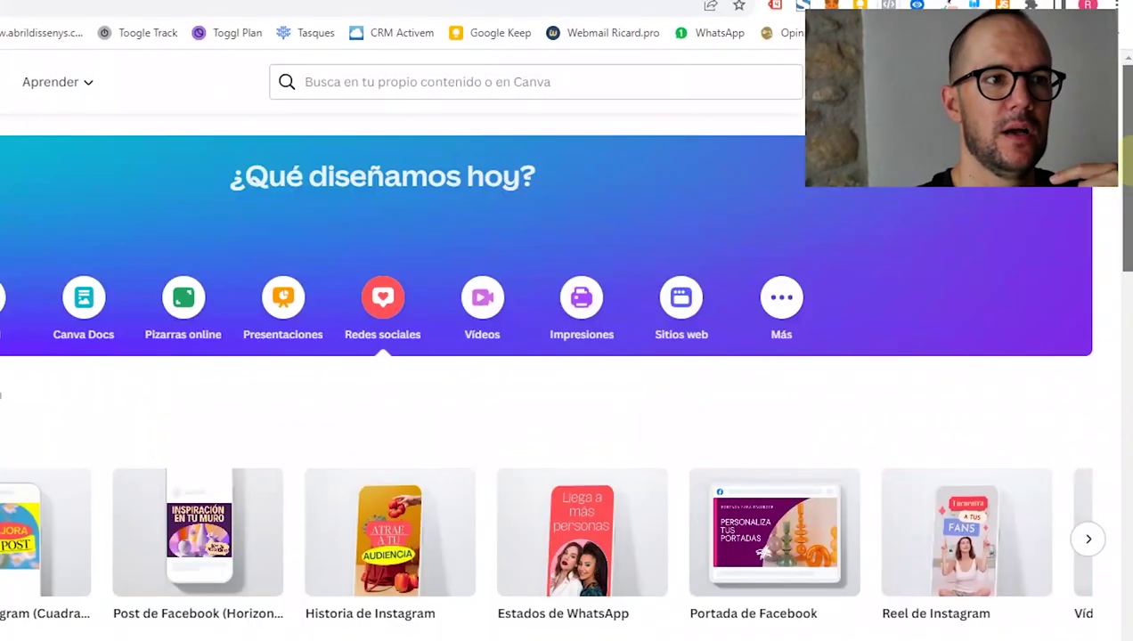
click(480, 305)
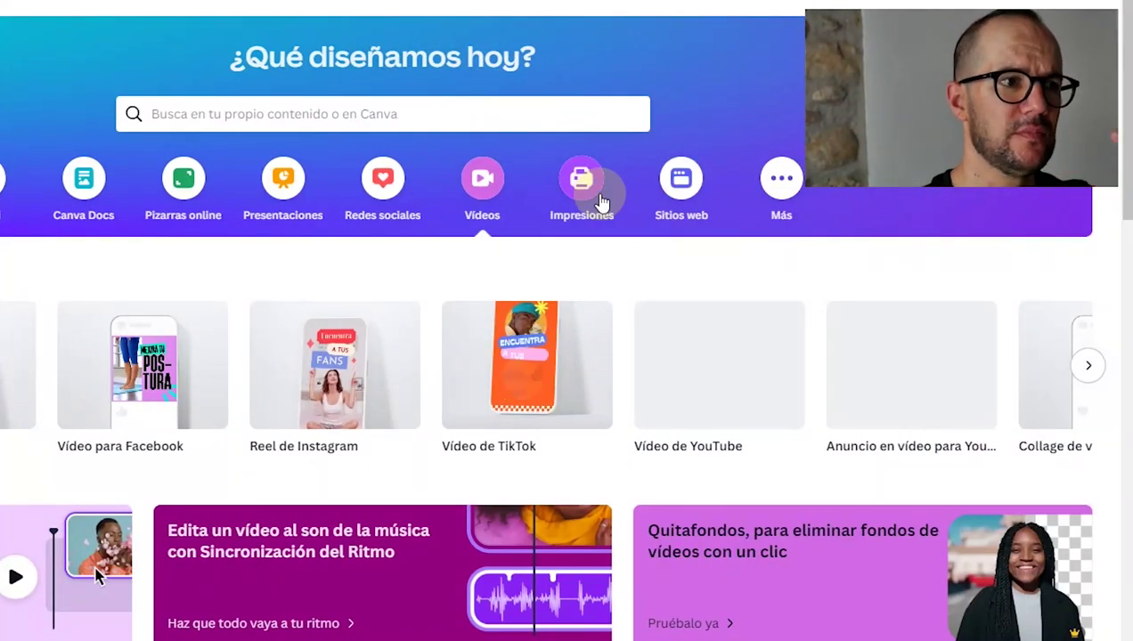
Step: Glance at the Impresiones category, return to Vídeos and start a blank Vídeo de YouTube design
click(601, 203)
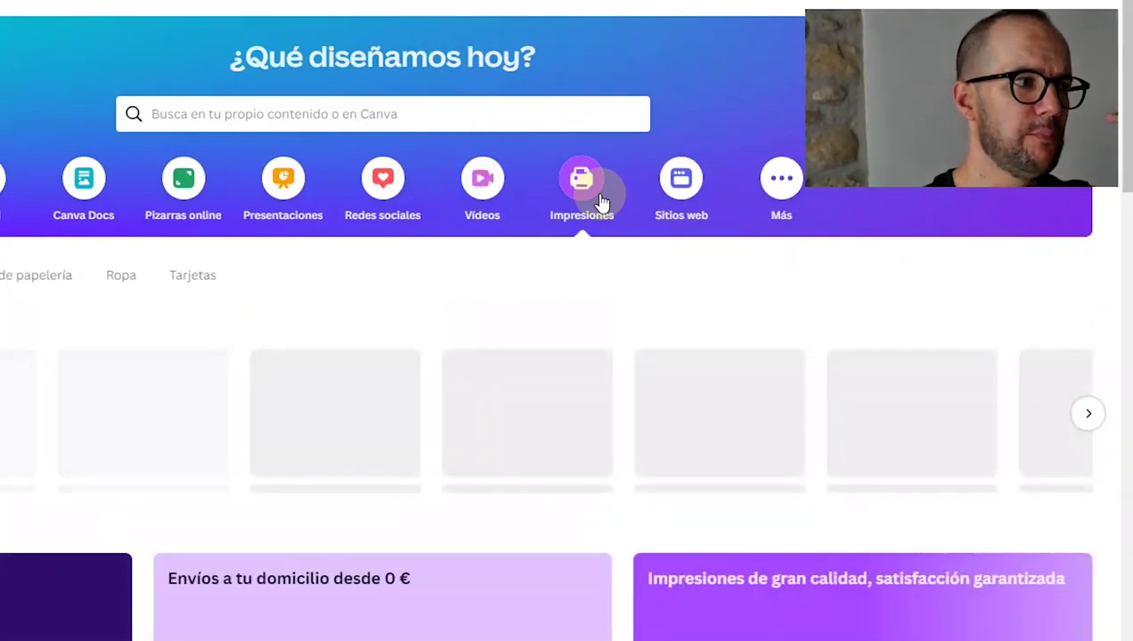
click(503, 181)
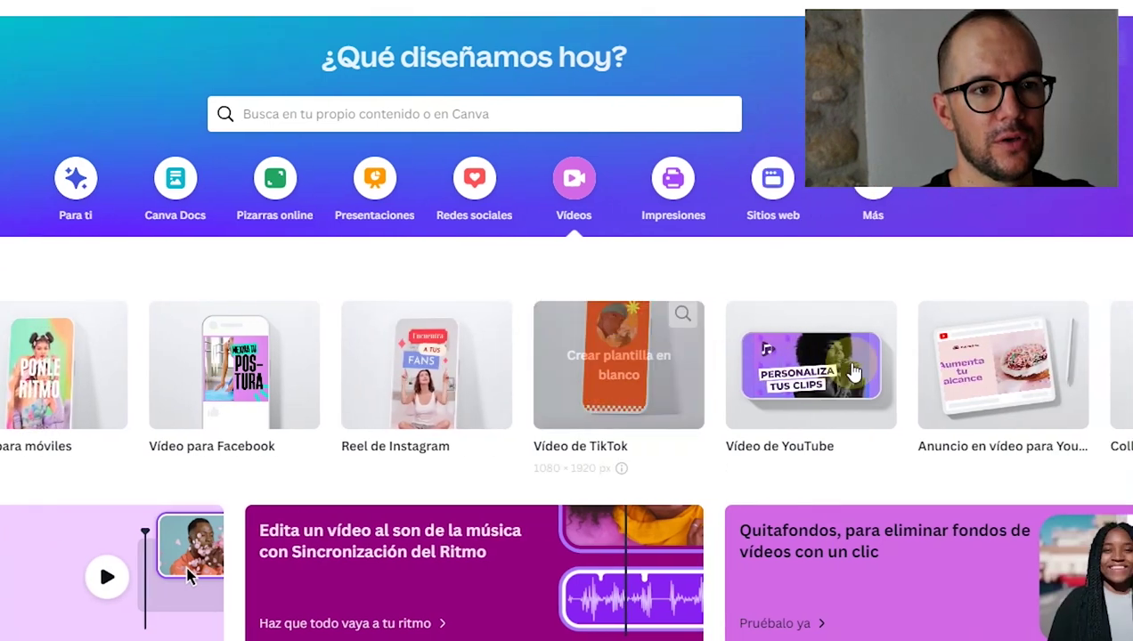
click(827, 381)
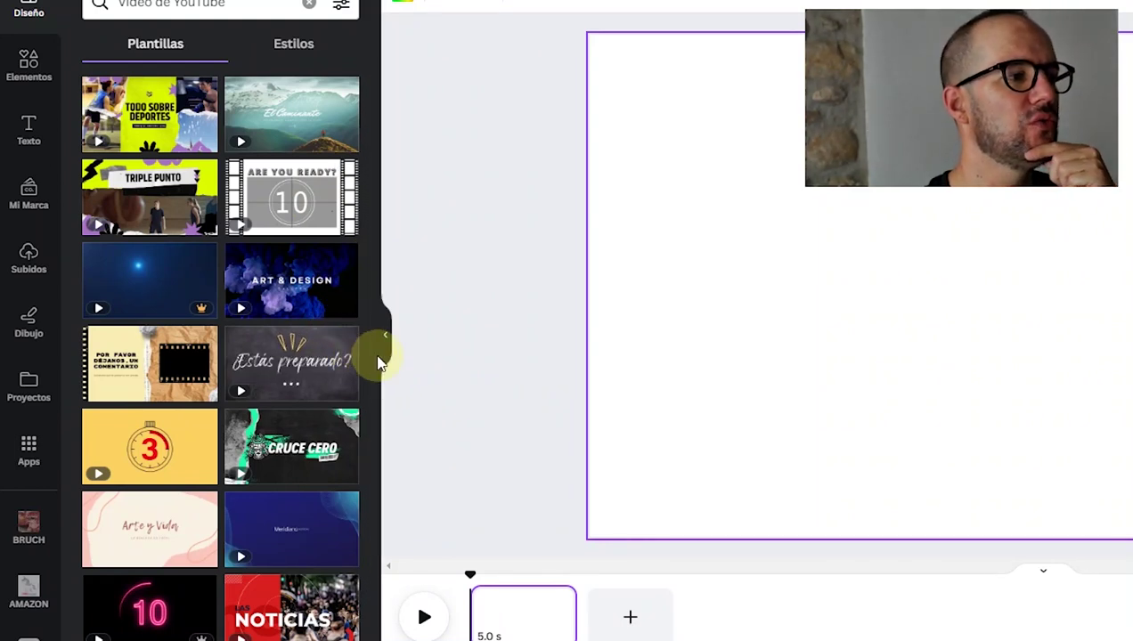
Step: Try the blue Art & Design video template, followed by the similar neon-framed "Welcome to my channel" intro
scroll(373, 362, down, 5)
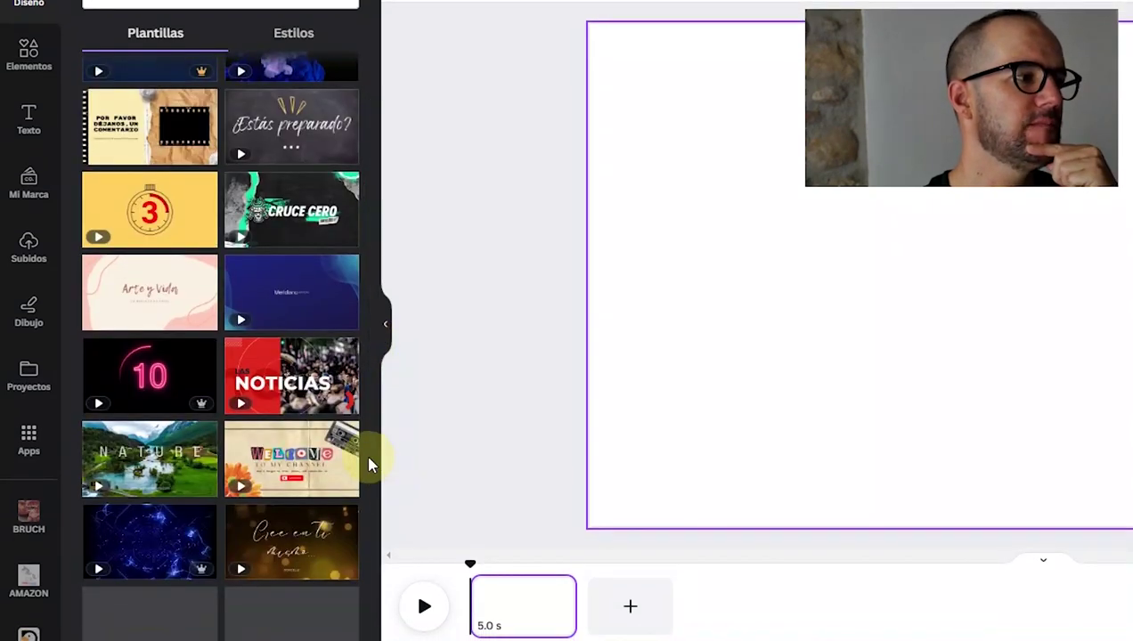
scroll(319, 299, up, 3)
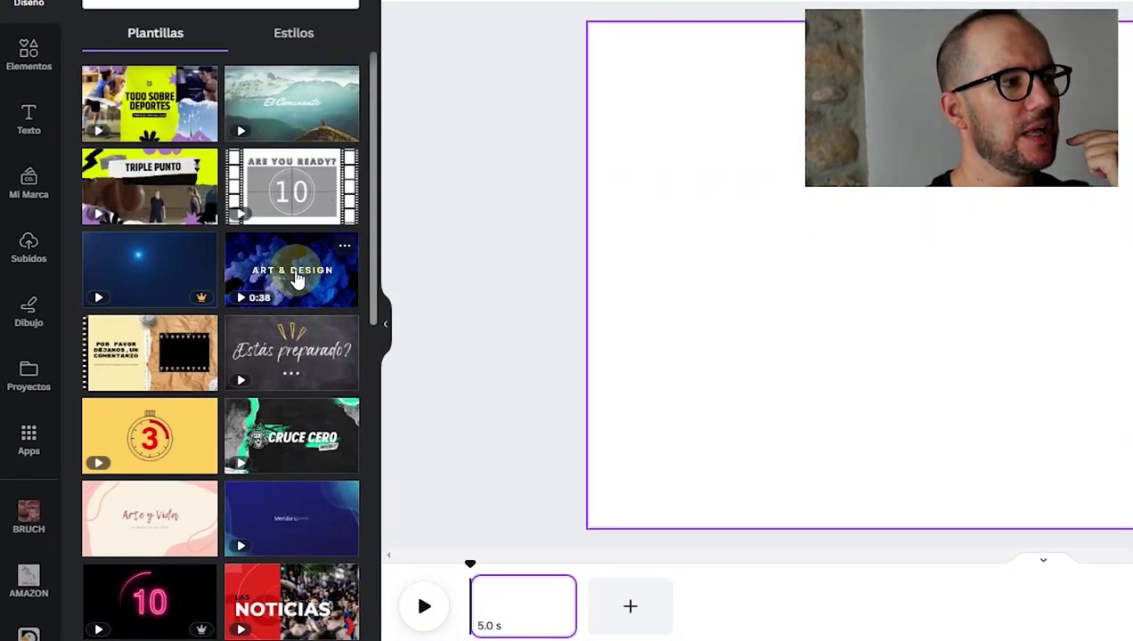
drag(296, 280, 855, 302)
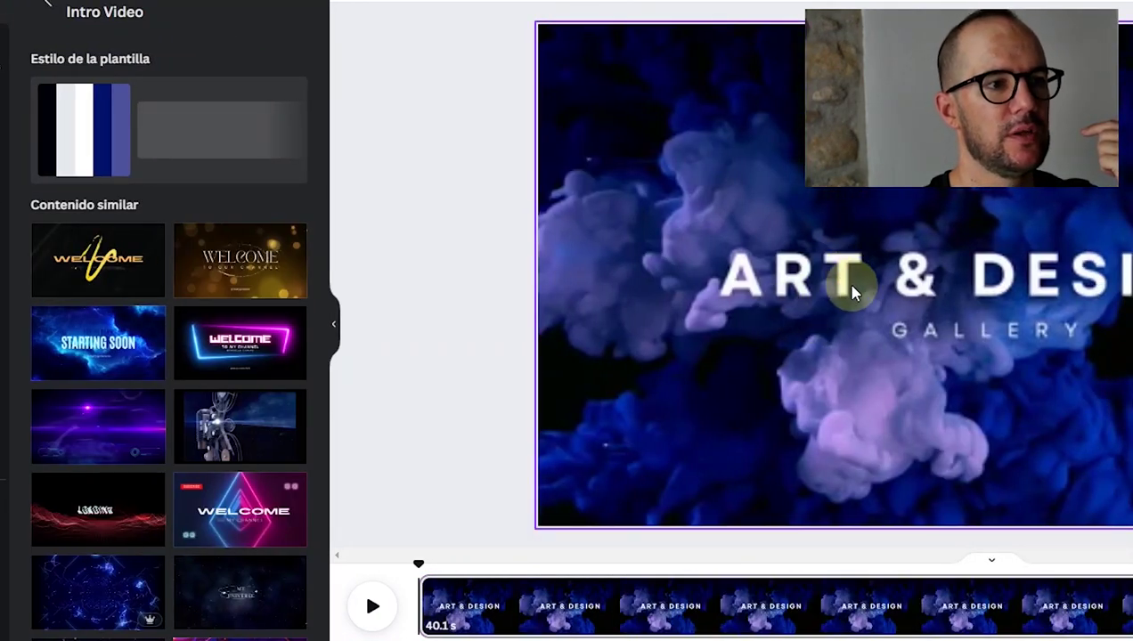
click(850, 292)
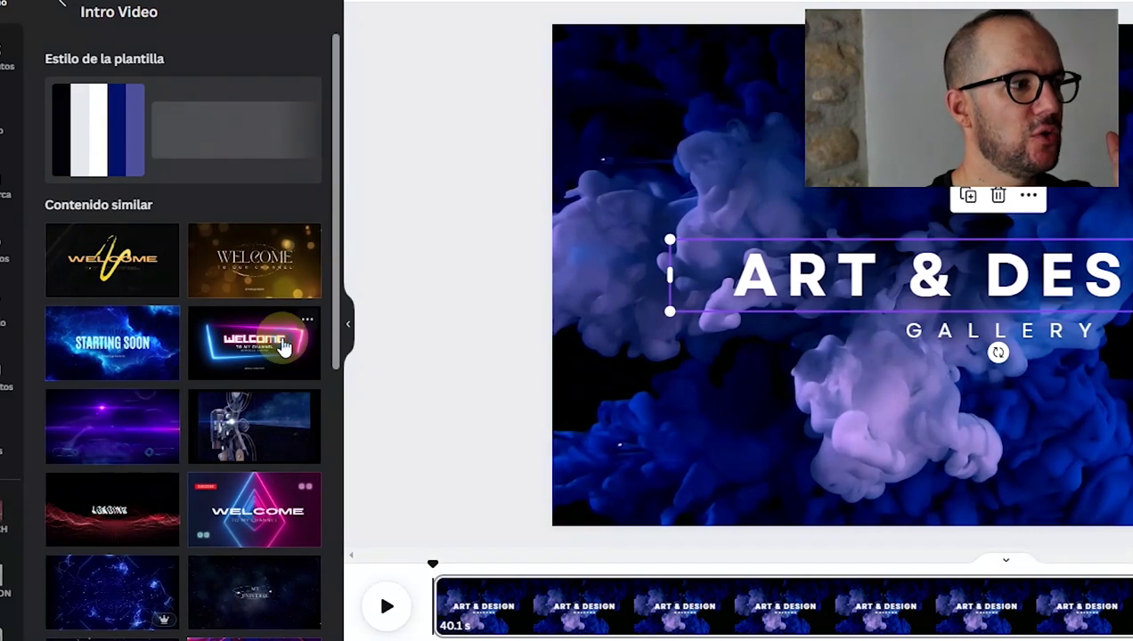
click(250, 343)
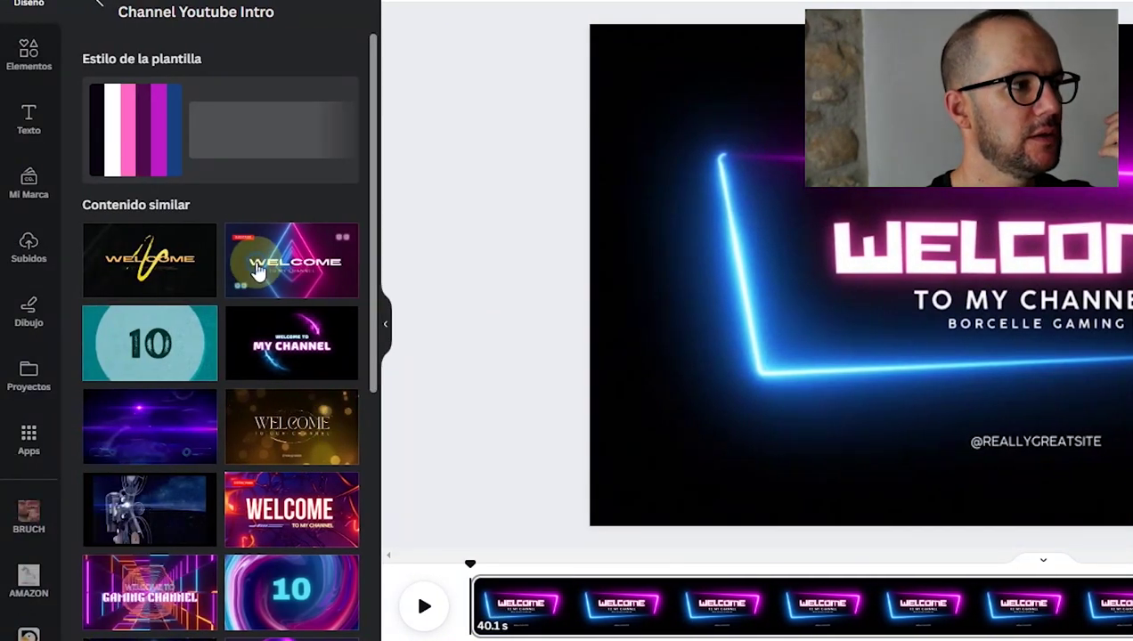
Step: Apply the similar Black cyberpunk youtube intro template and scrub through its background video
click(257, 269)
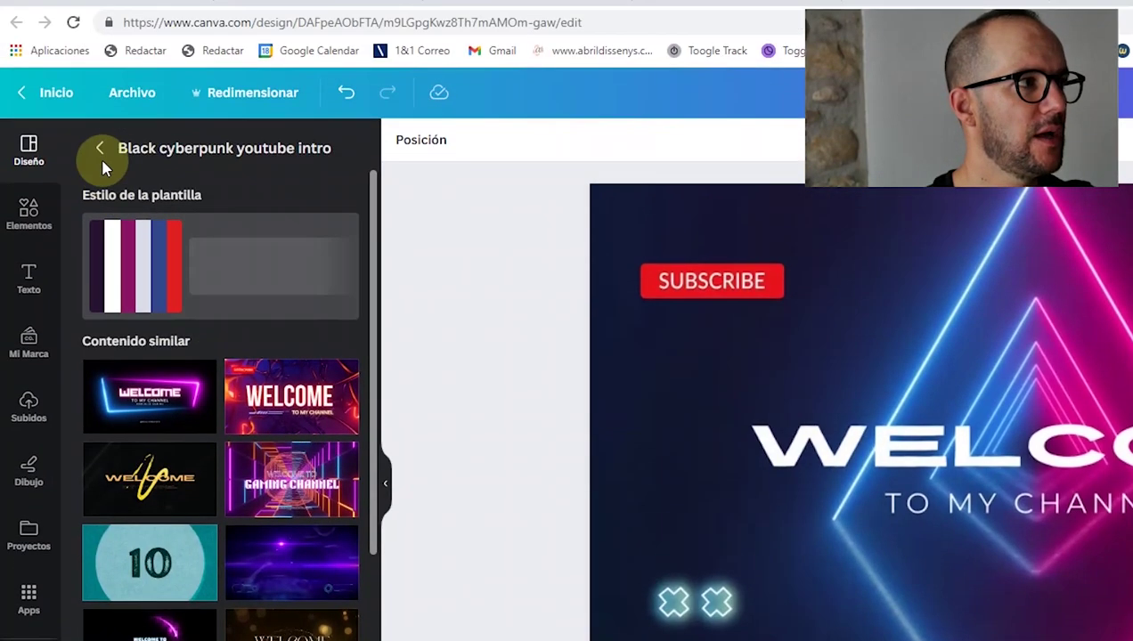
click(101, 158)
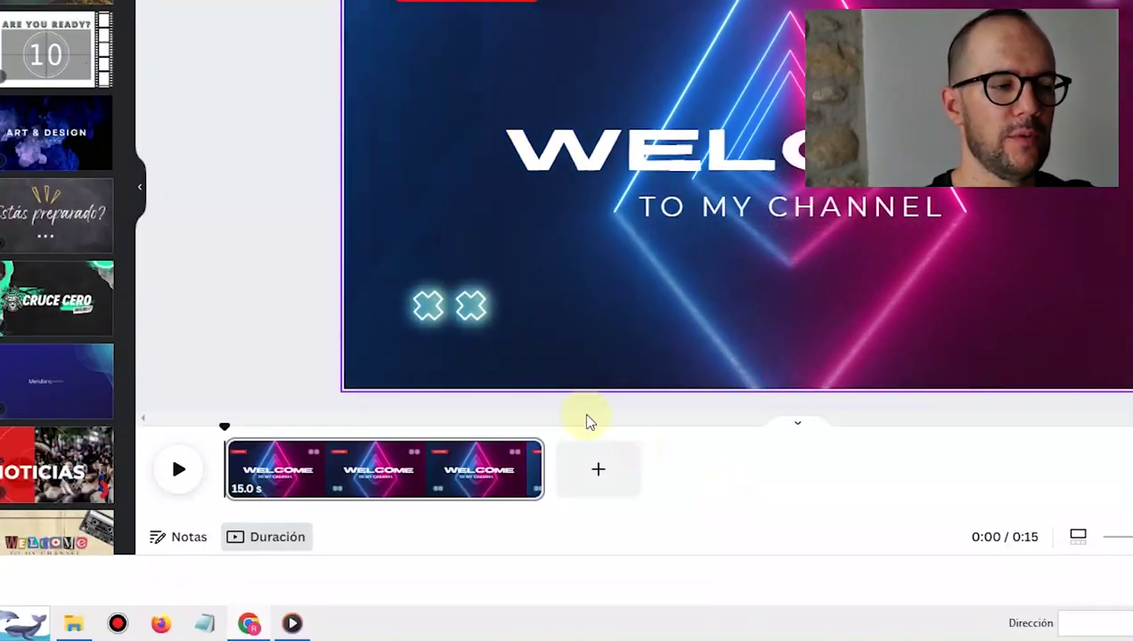
drag(588, 371, 424, 368)
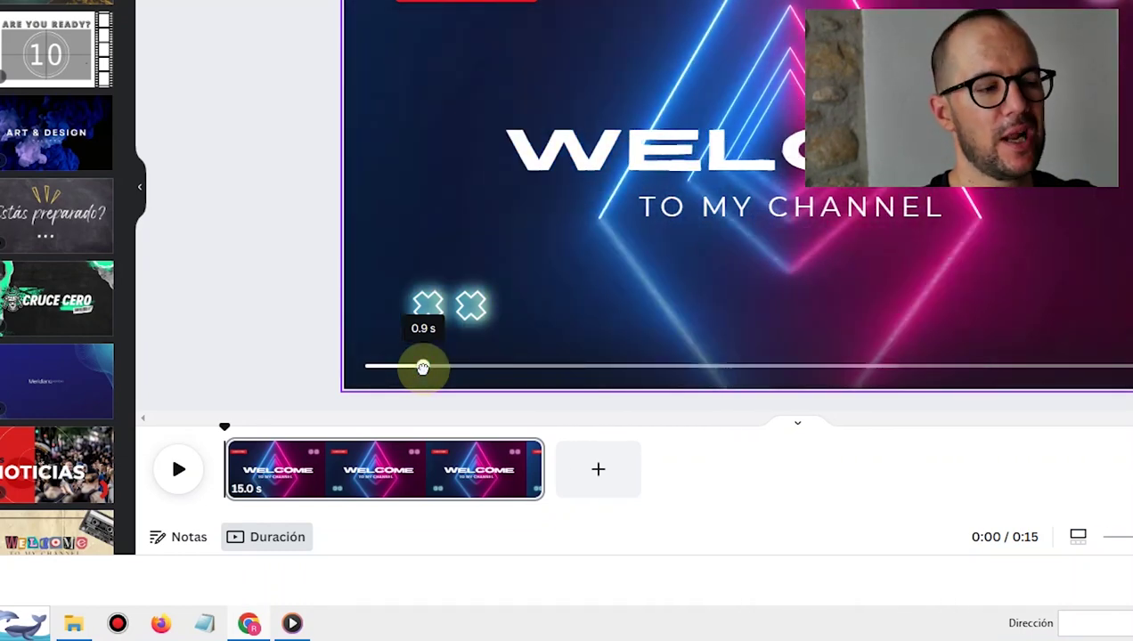
drag(423, 368, 385, 341)
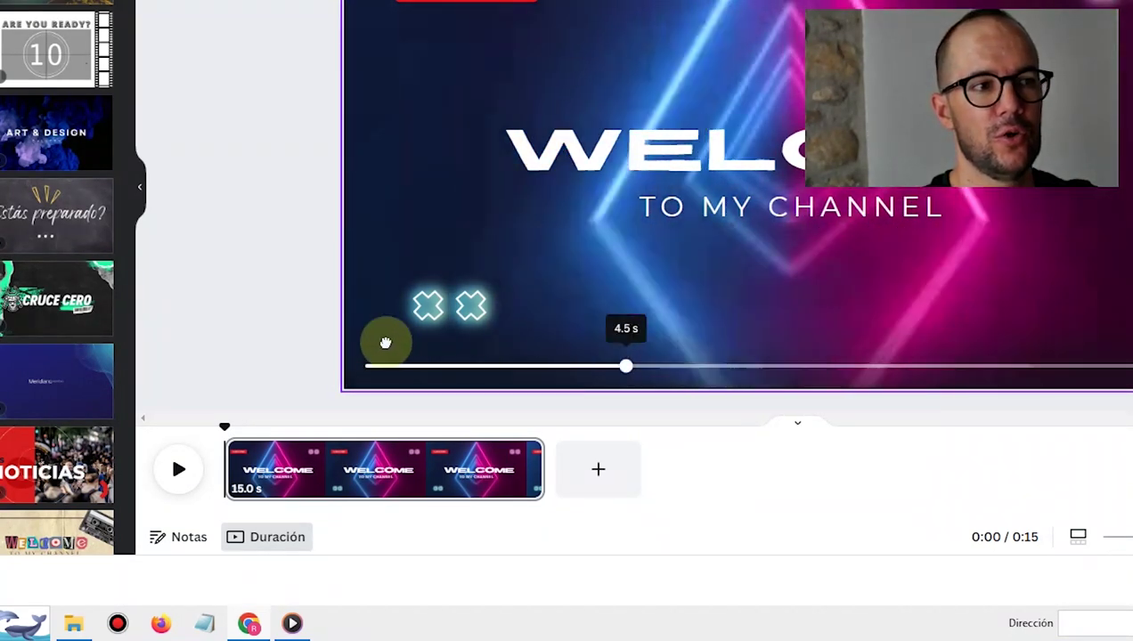
Step: Replace the WELCOME title text with "EL SHOW DEL MARKETING"
click(682, 165)
double_click(692, 163)
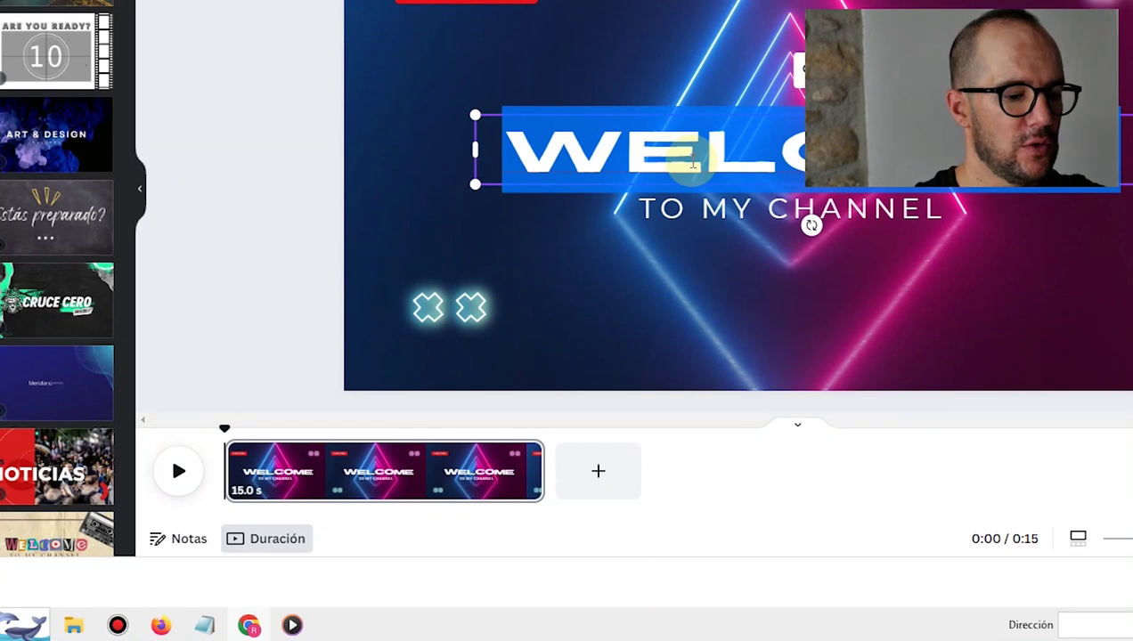
text(EL)
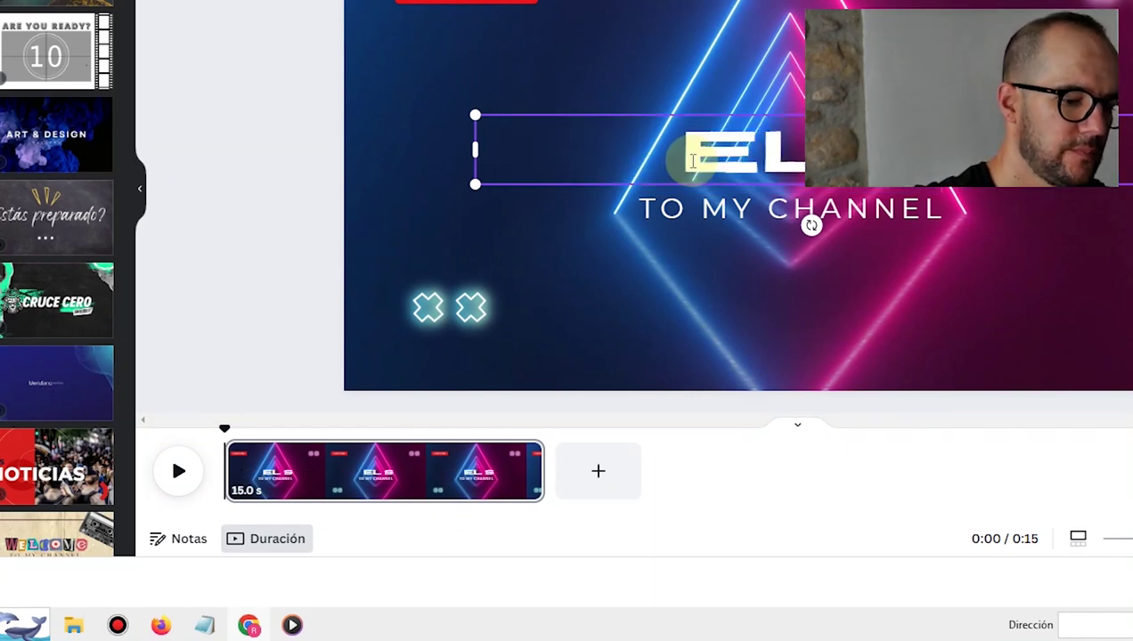
text( SHOW DE)
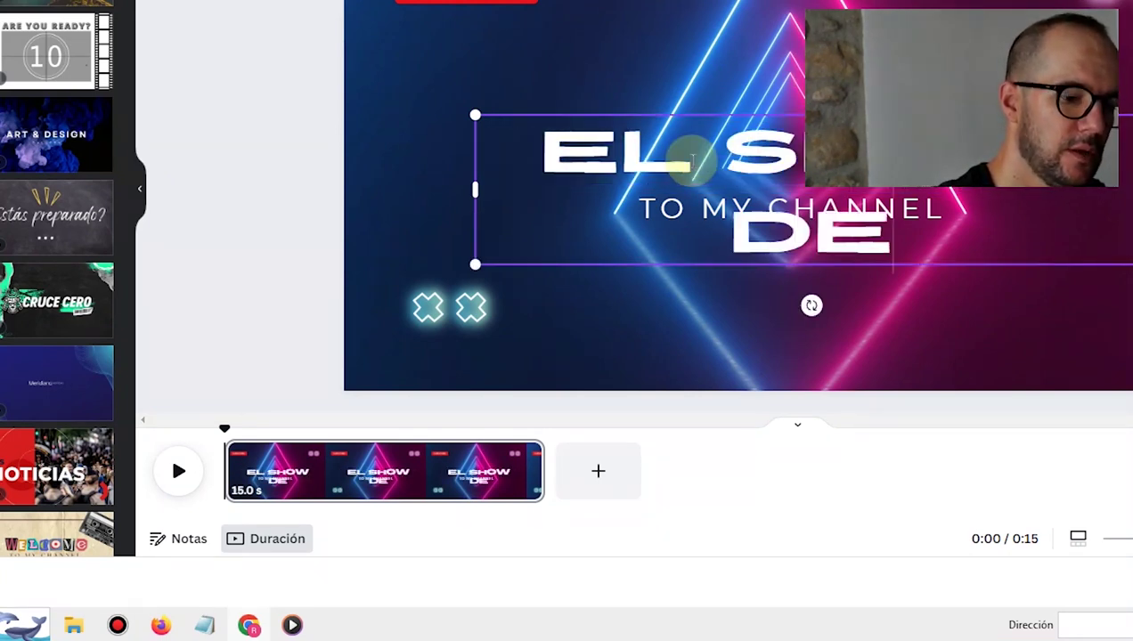
text(L MARKETI)
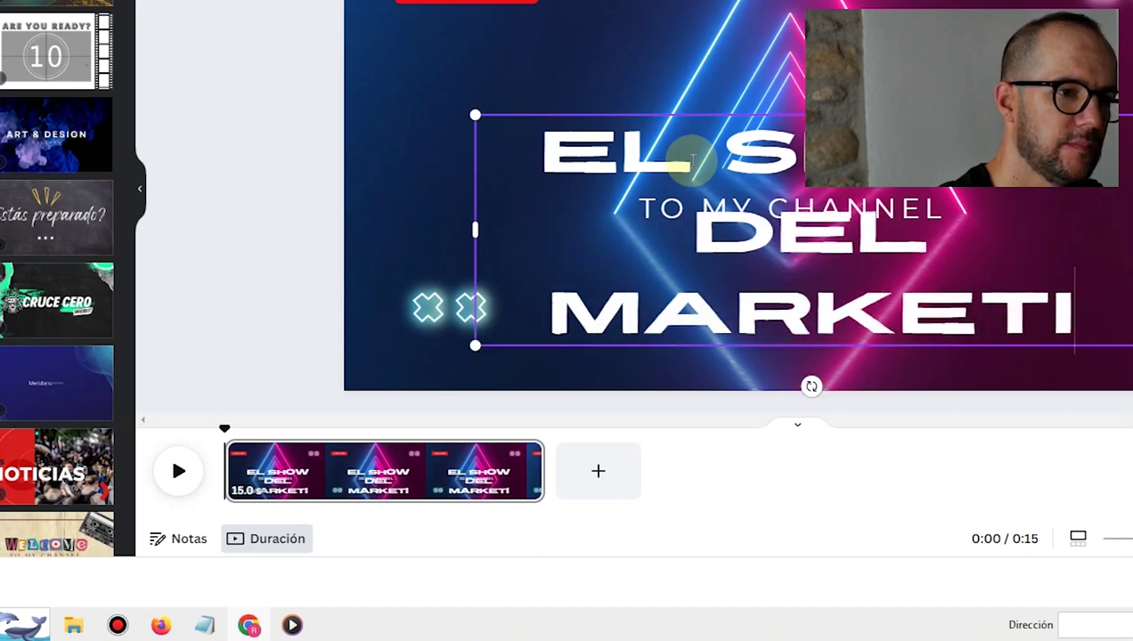
text(NG)
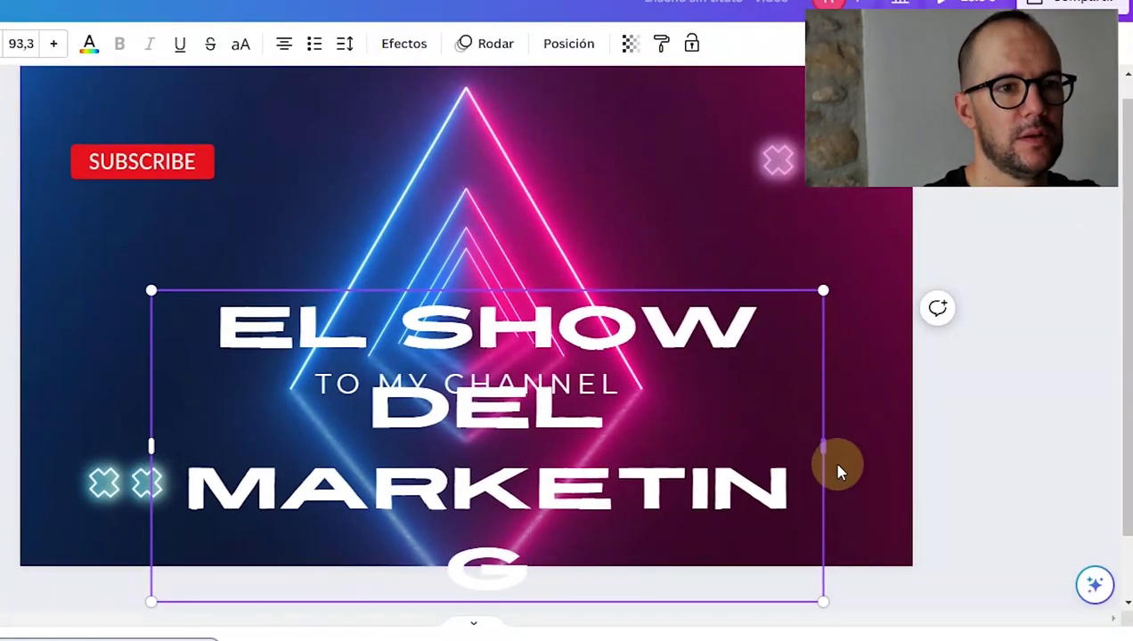
Step: Widen the title's text box to about 1670, move it up and delete the "TO MY CHANNEL" subtitle
drag(879, 450, 928, 440)
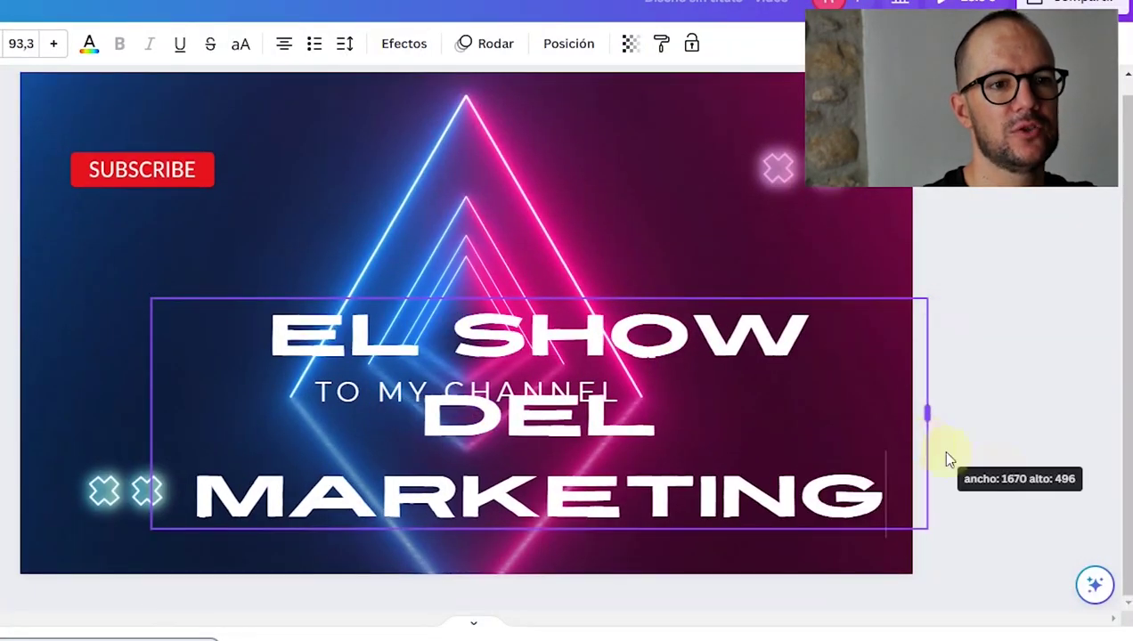
drag(824, 450, 815, 290)
click(559, 377)
drag(560, 377, 587, 437)
key(Delete)
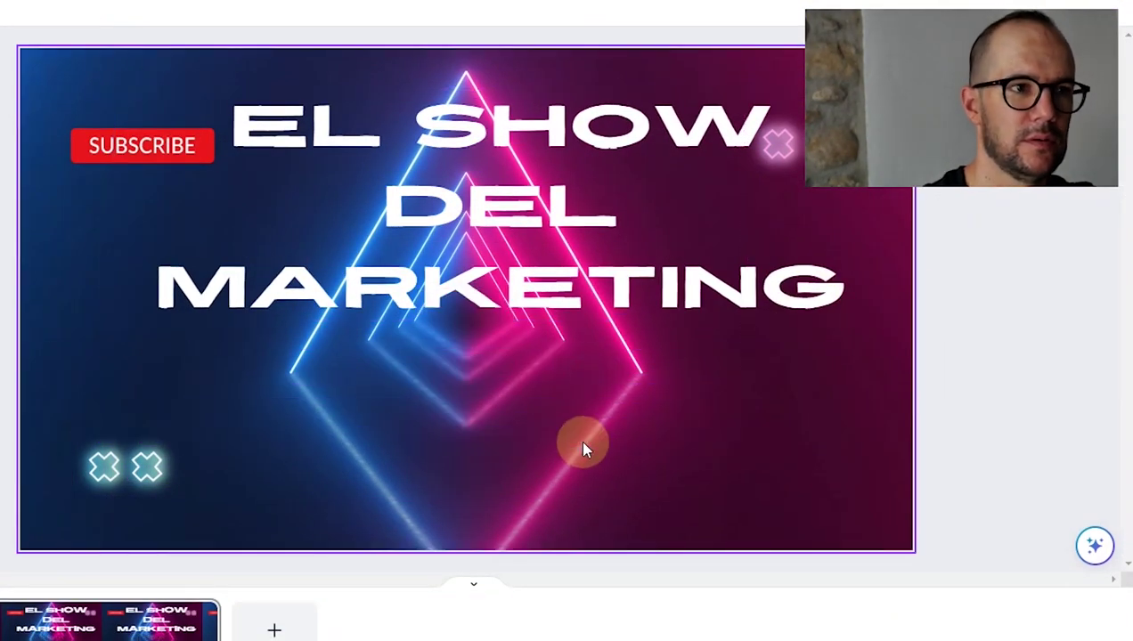
Step: Move the title down over the neon diamond, scale it to font size 82 and centre it on the page
click(579, 331)
drag(579, 332, 568, 440)
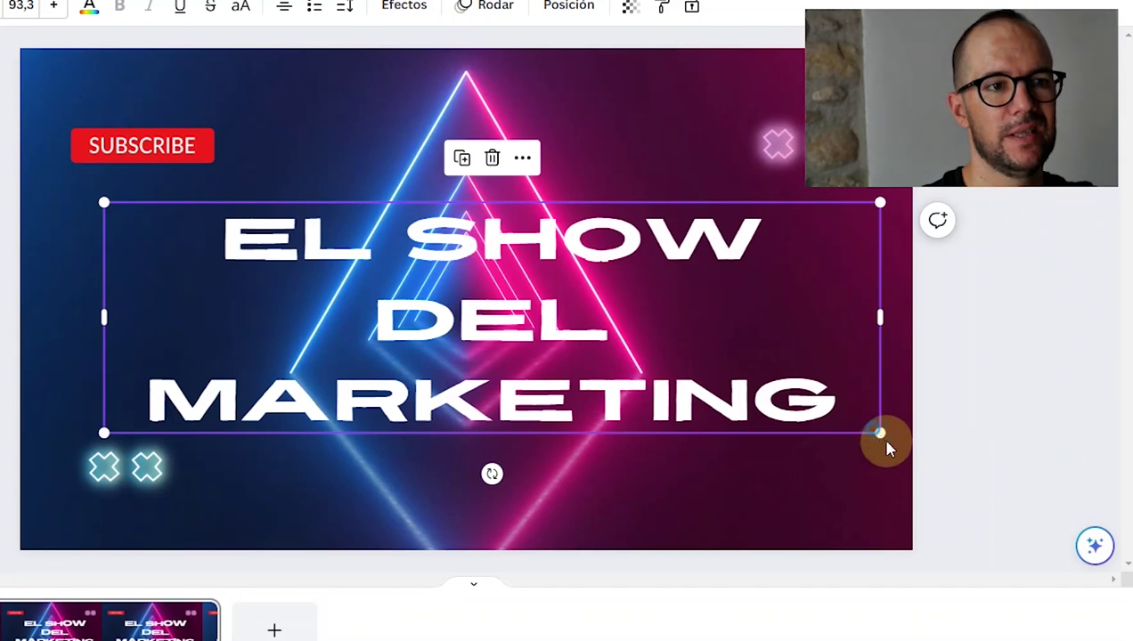
drag(885, 439, 789, 404)
drag(640, 392, 678, 399)
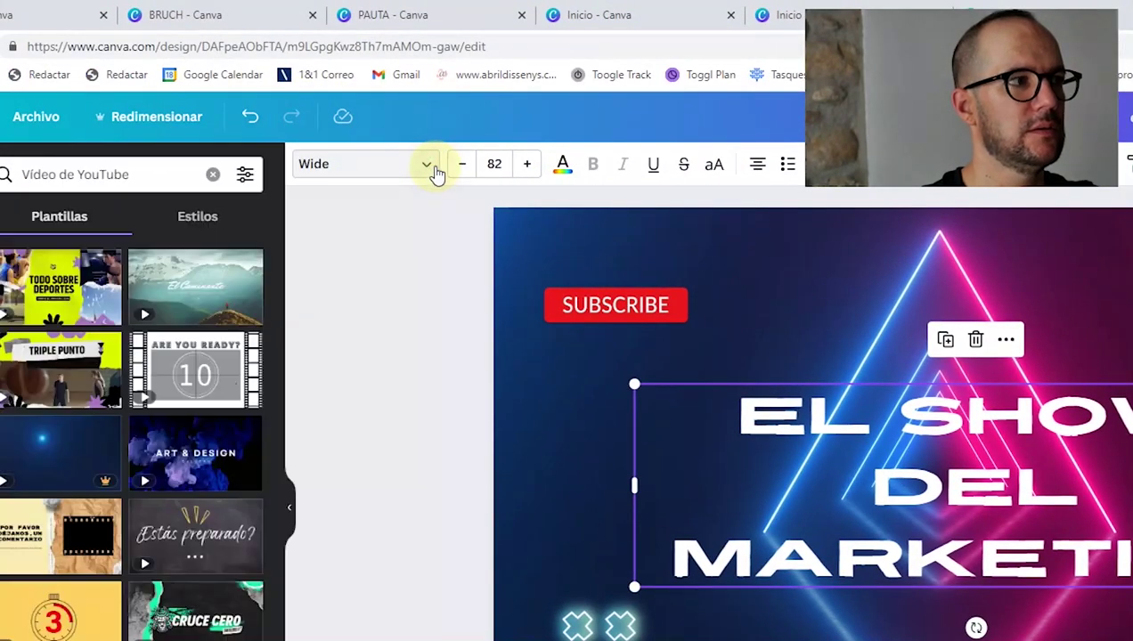
Step: Try Lazydog, a brush script font, Archivo Black and Avatar on the title
click(432, 171)
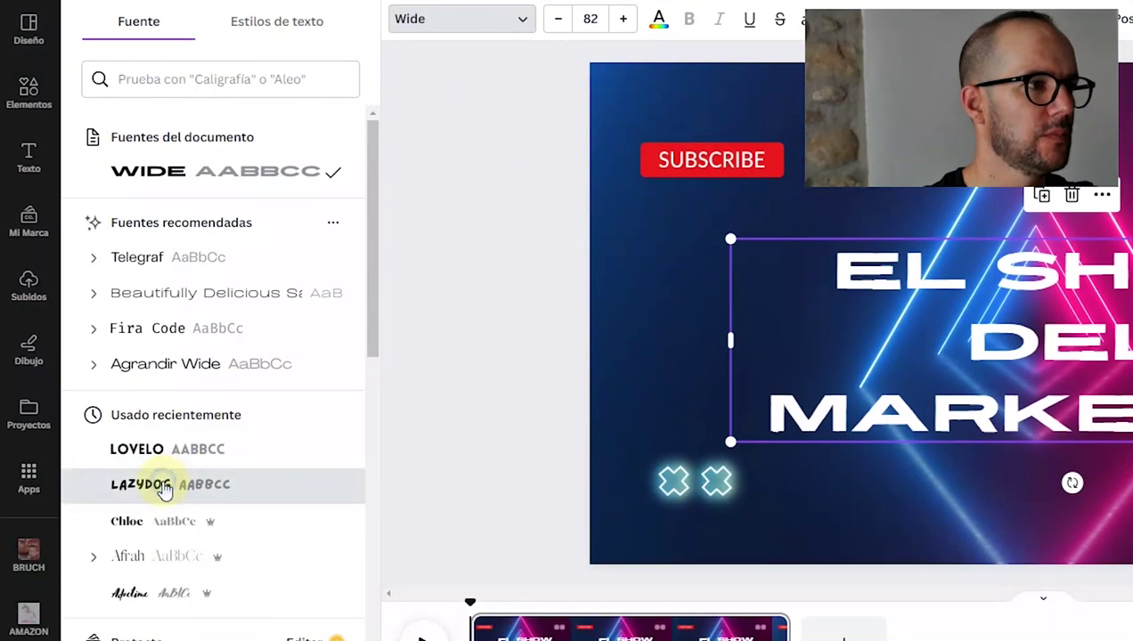
click(102, 633)
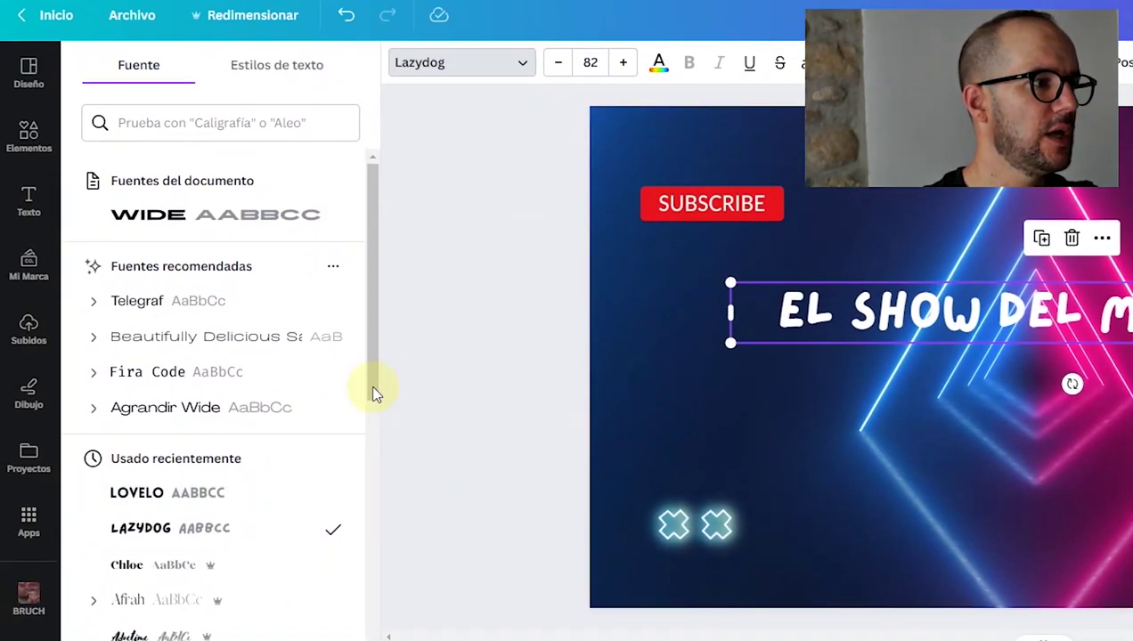
drag(374, 359, 350, 458)
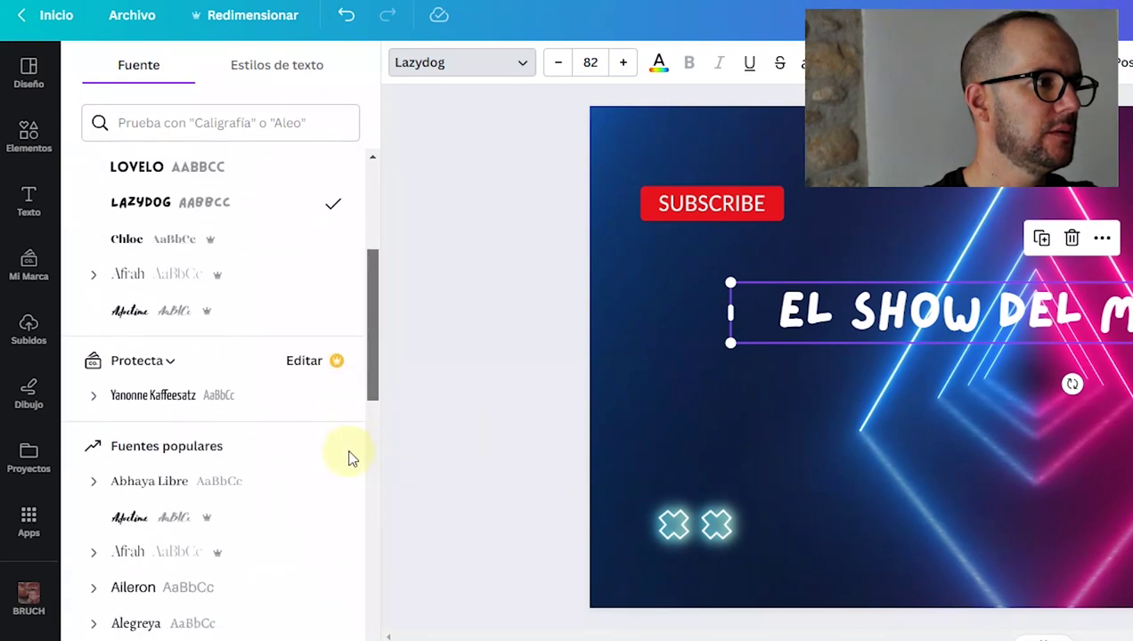
click(145, 524)
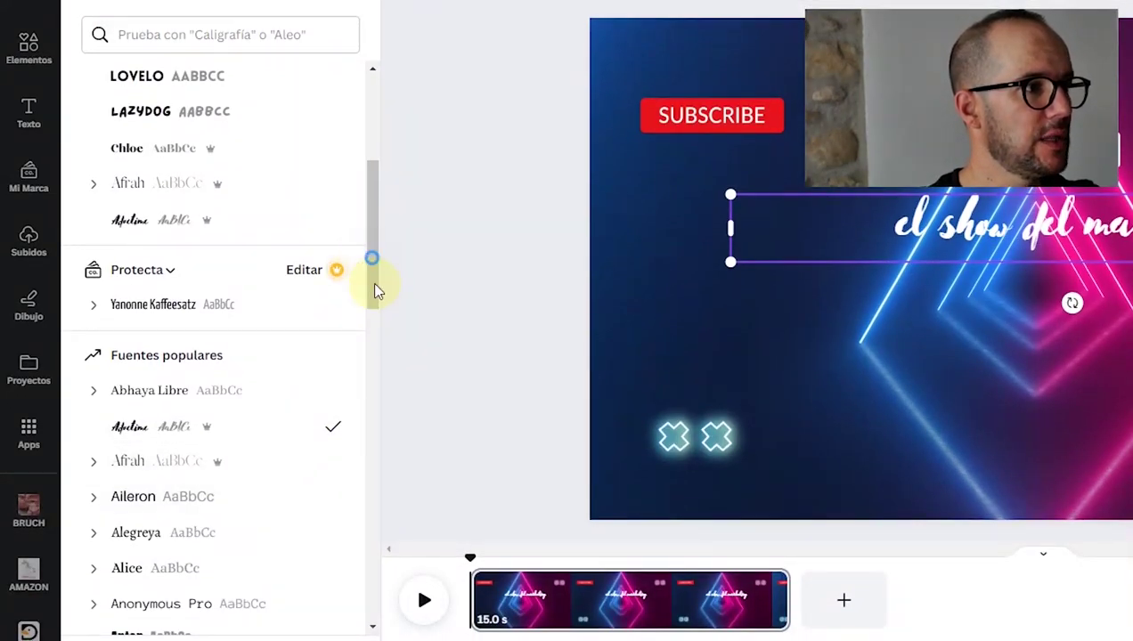
drag(374, 474, 373, 526)
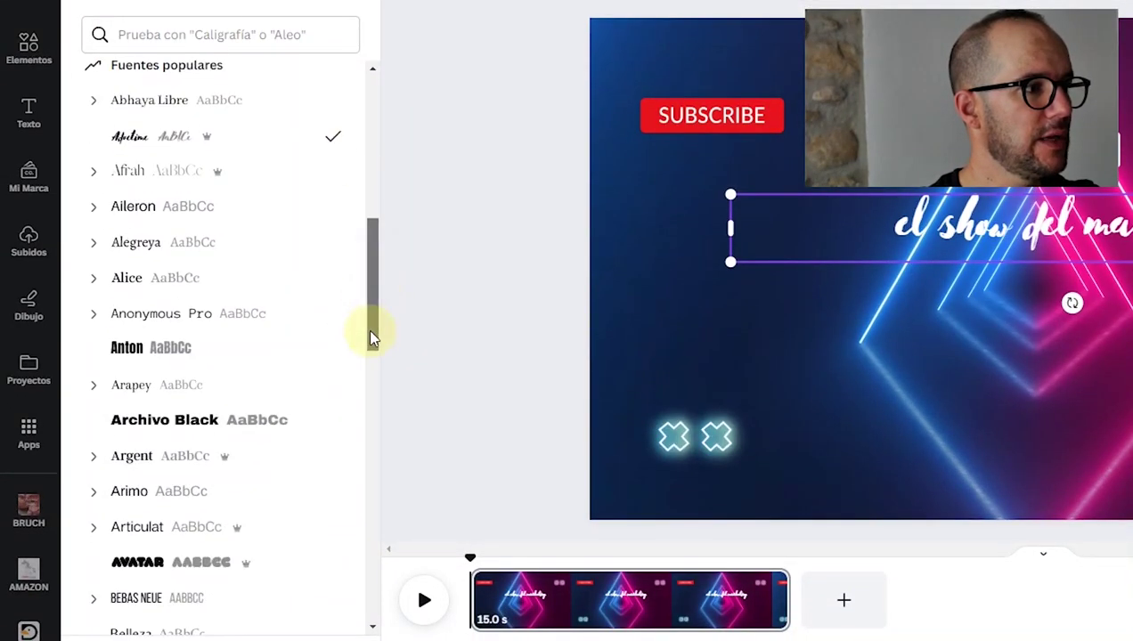
click(208, 417)
click(140, 568)
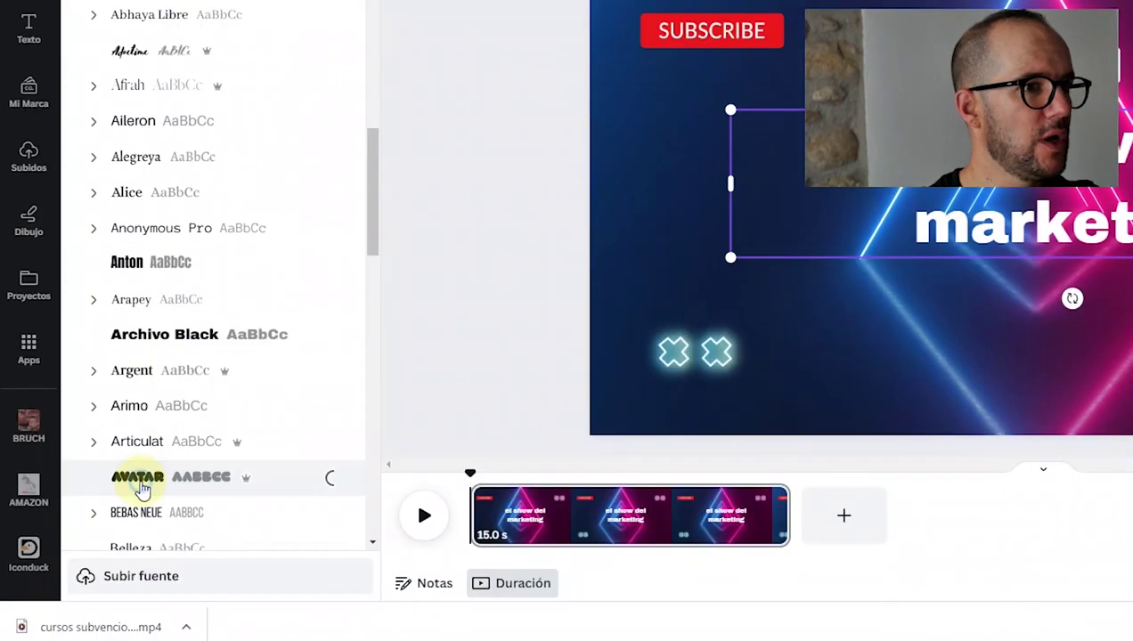
Step: Try the Bright font on the title, set it to Gagalin and look further through the popular fonts
drag(379, 233, 392, 313)
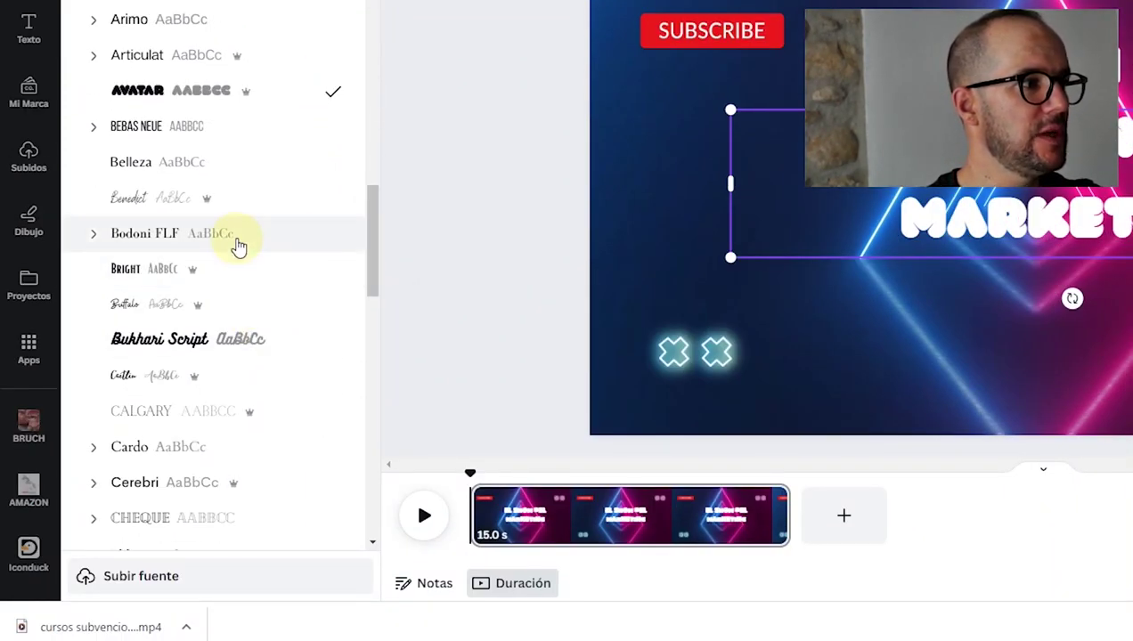
click(229, 268)
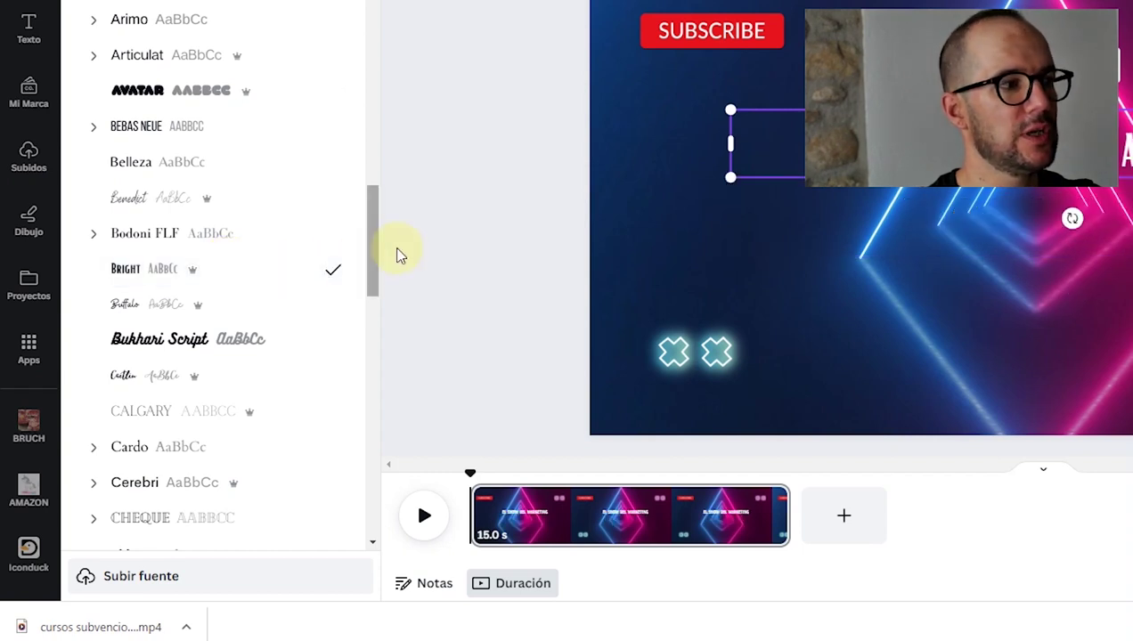
drag(373, 267, 367, 369)
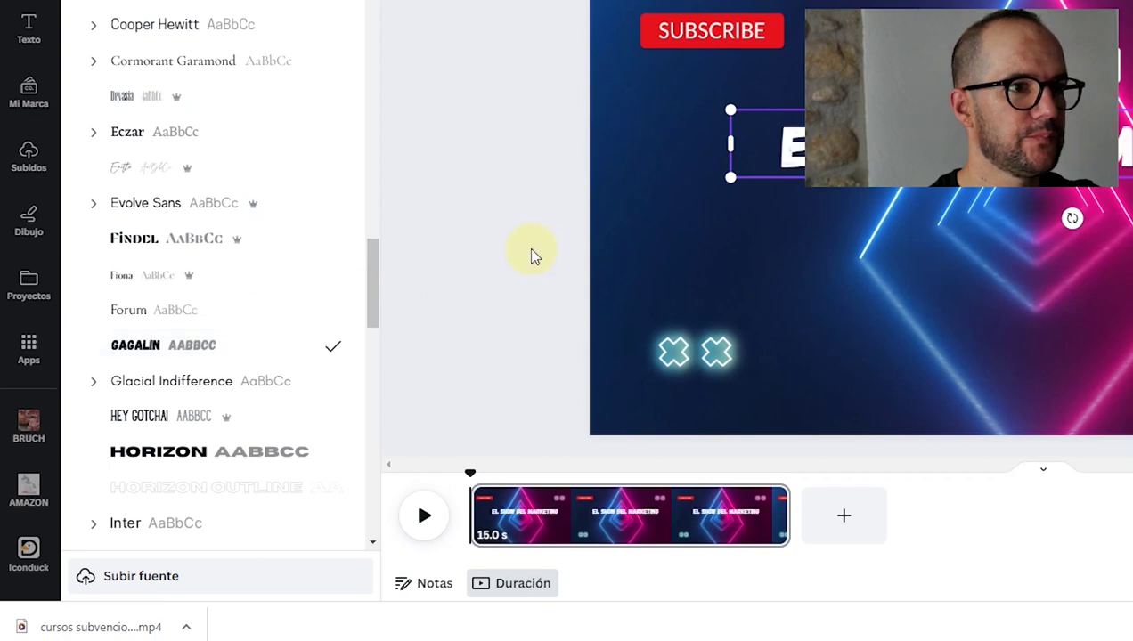
click(403, 209)
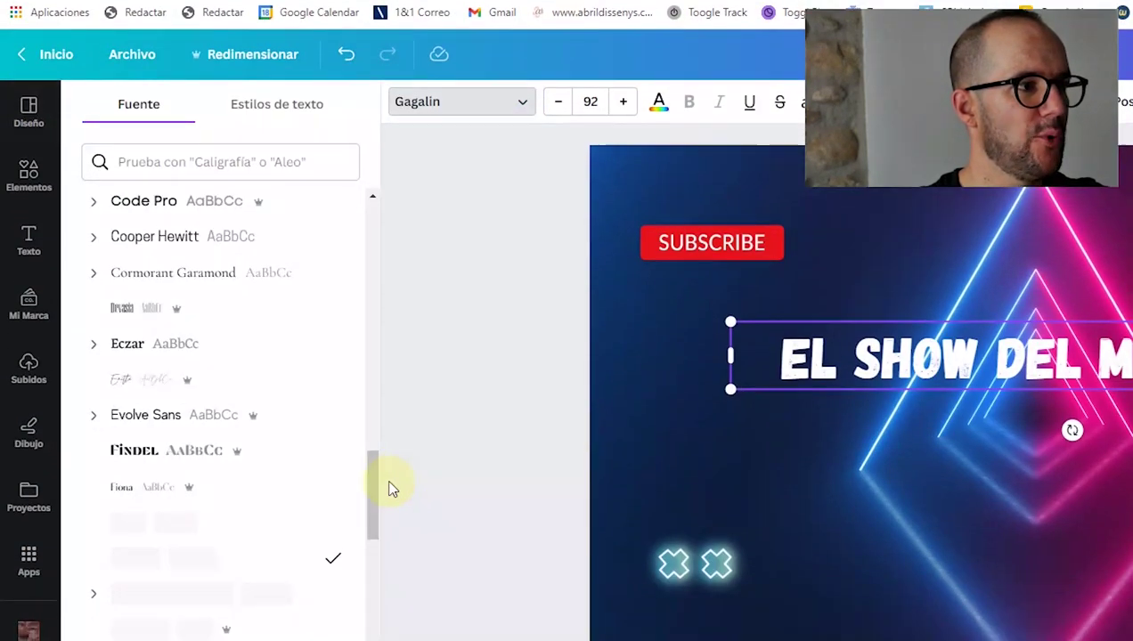
scroll(362, 488, down, 10)
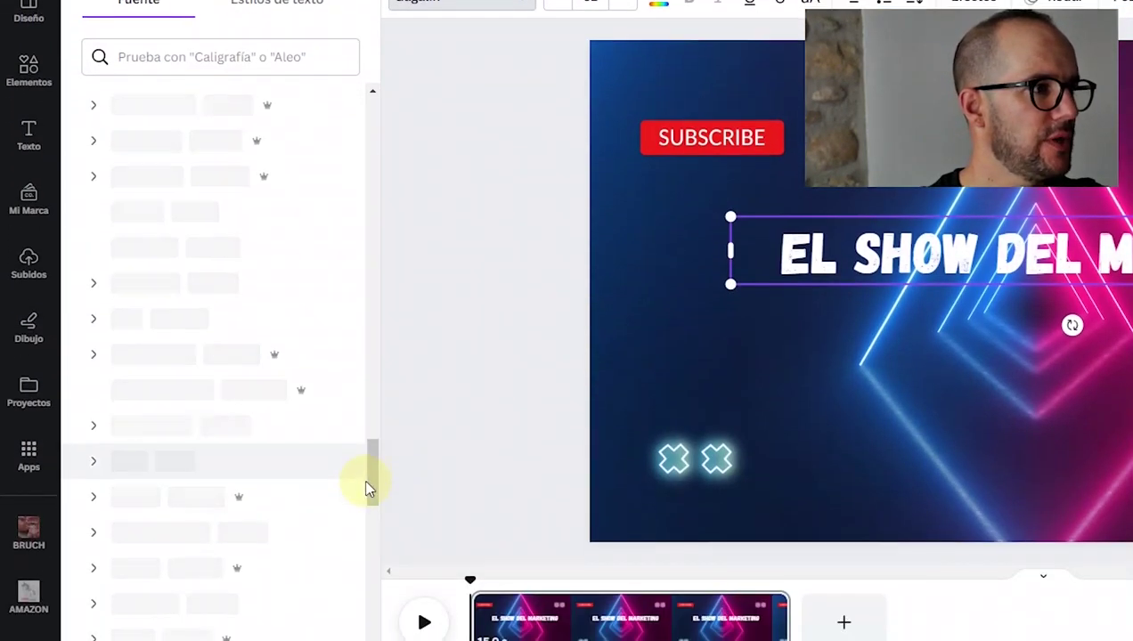